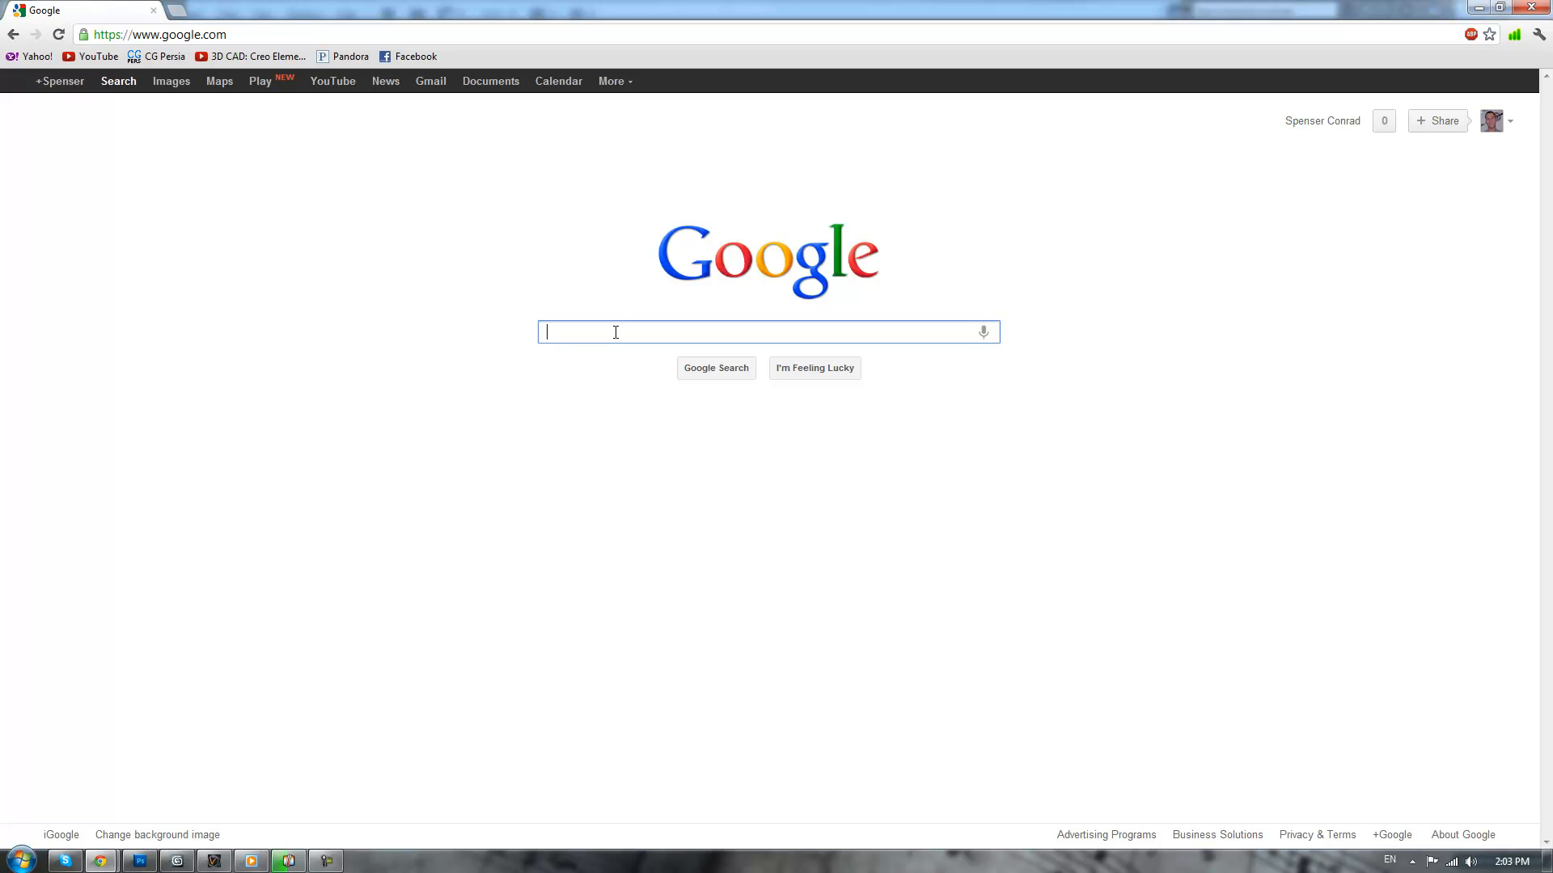
# - Search Google Images for "kitchen"
pyautogui.write('kitchen')
pyautogui.press('Return')
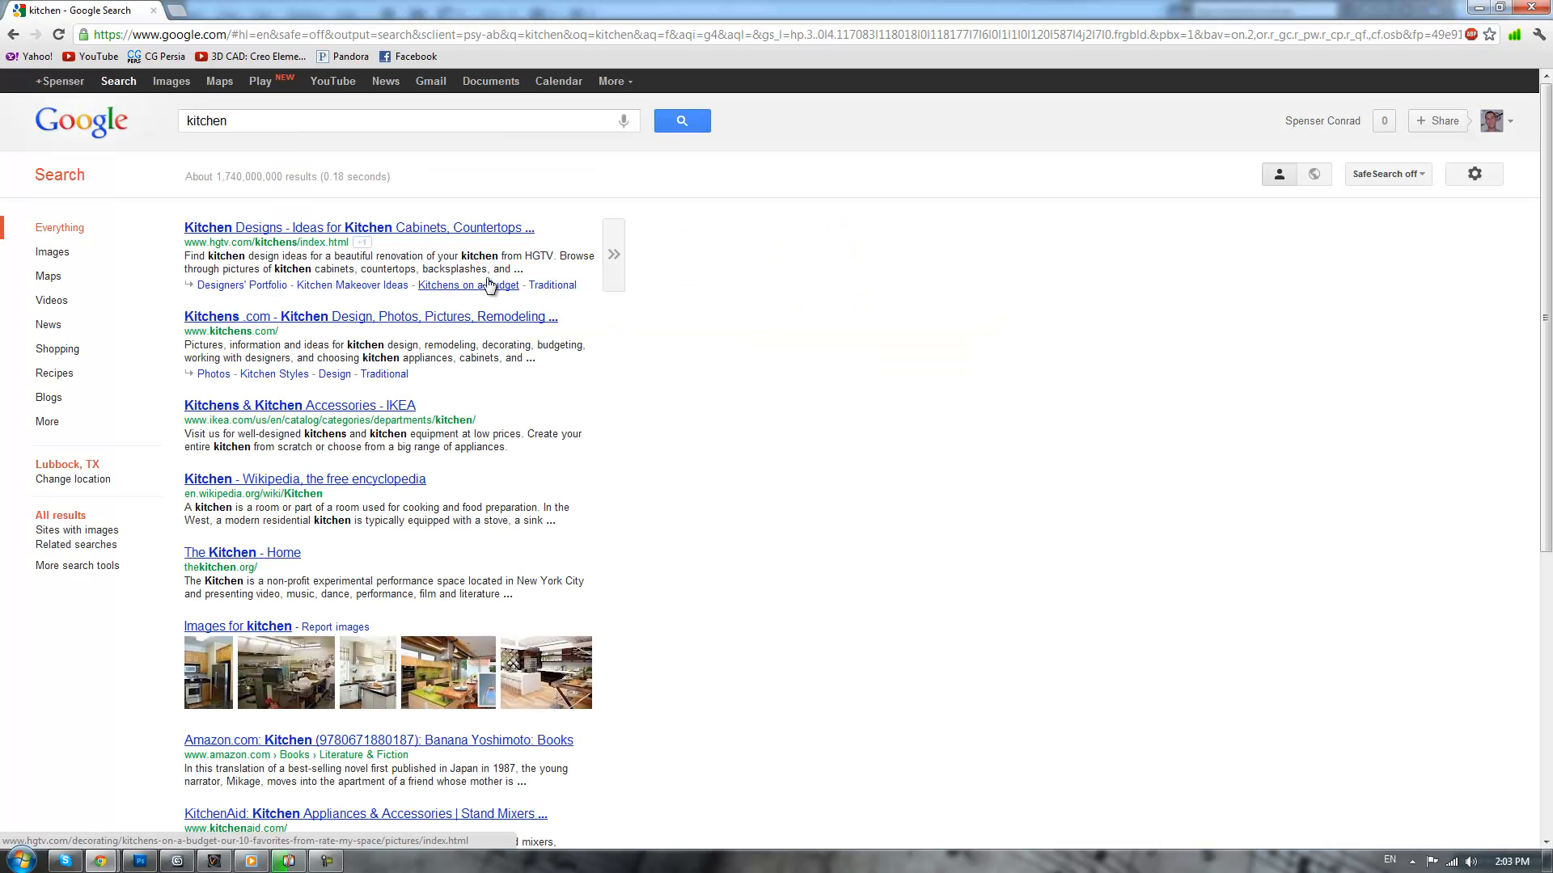
pyautogui.click(172, 82)
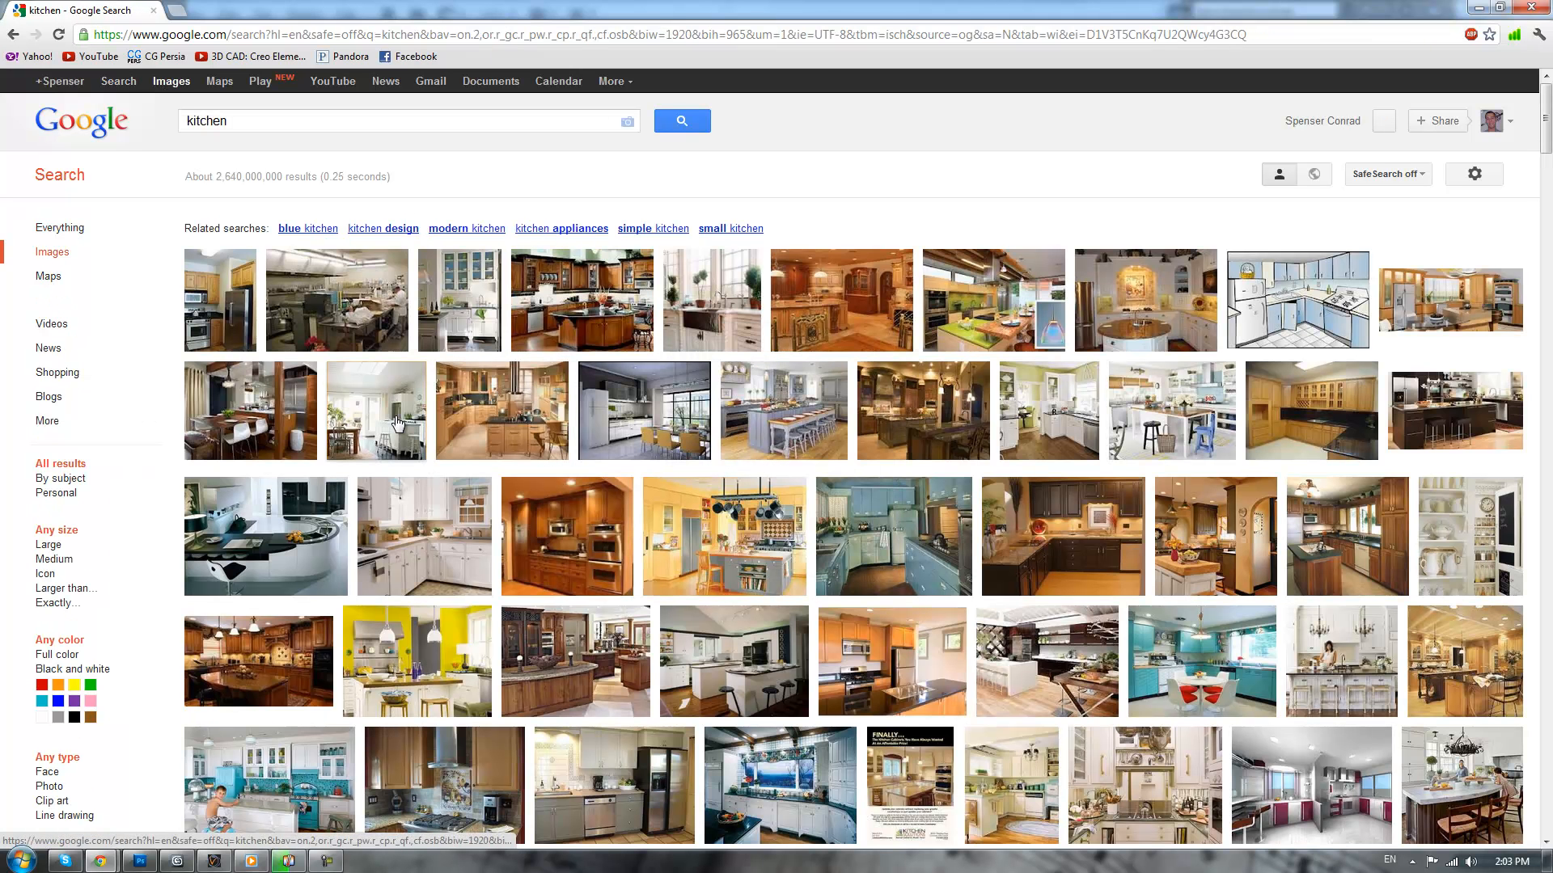
# - Open the Image_Kitchen_Design.jpg result from cozypad.com in a separate tab
pyautogui.scroll(-1, 461, 502)
pyautogui.moveTo(505, 362)
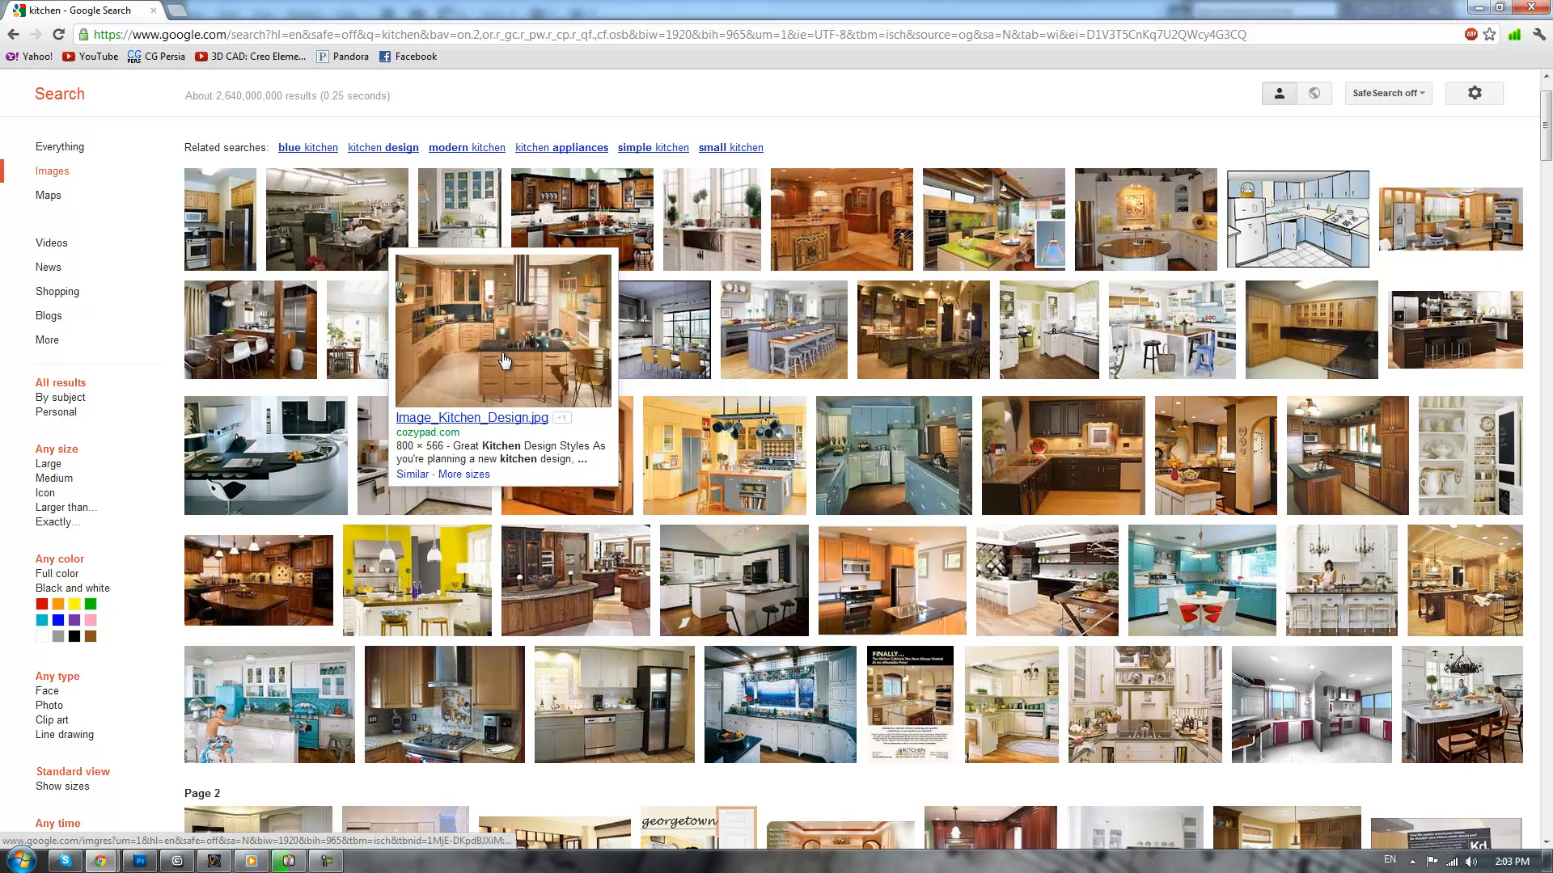
pyautogui.rightClick(502, 325)
pyautogui.click(534, 334)
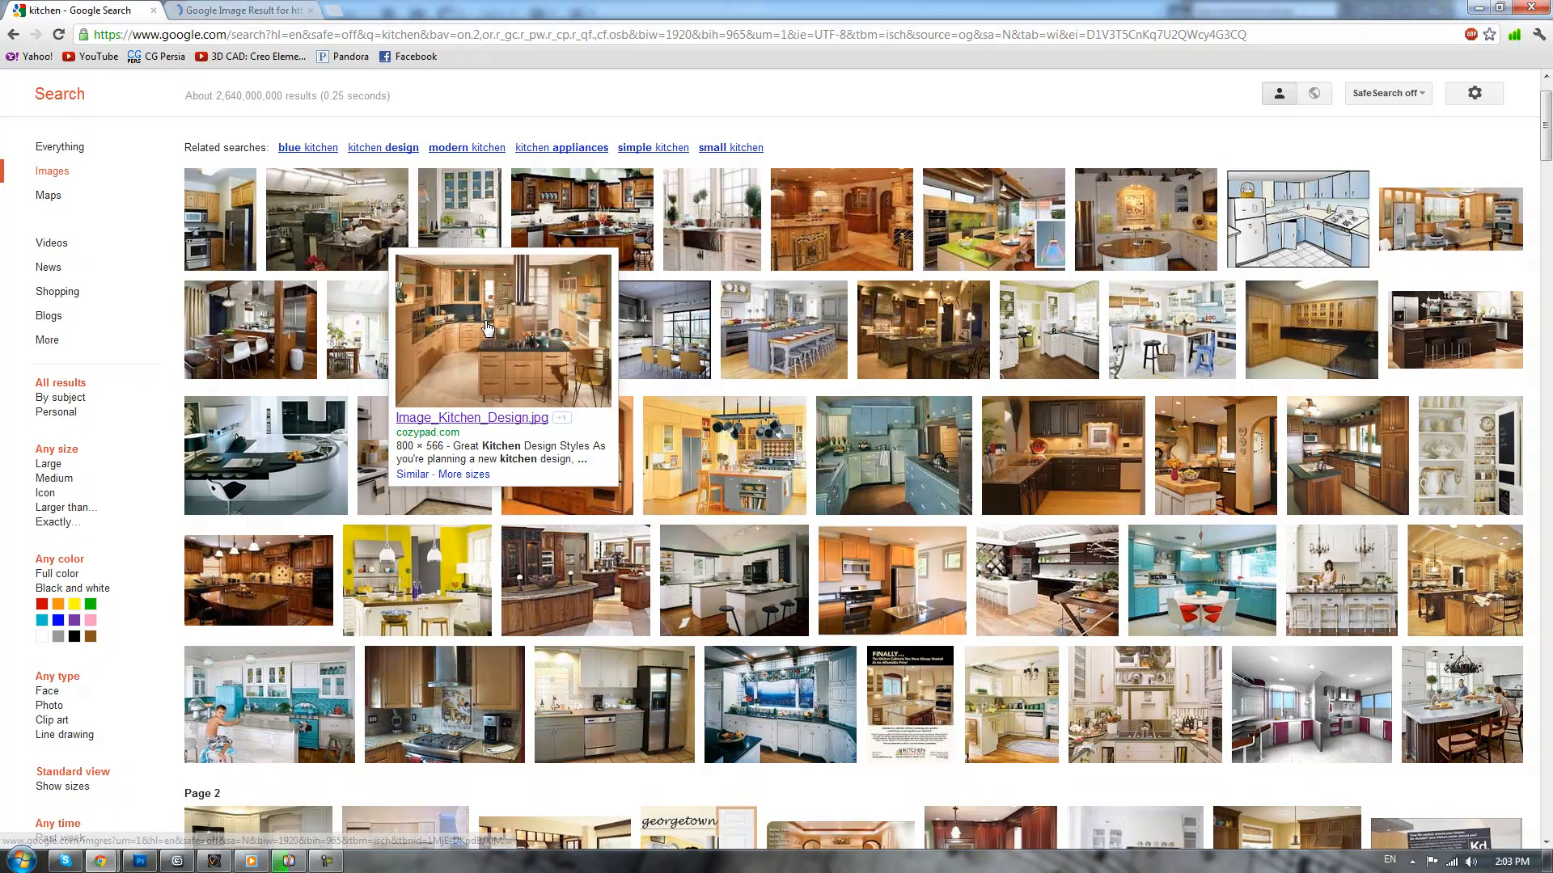
# - Browse the kitchen image results for further design references
pyautogui.scroll(-2, 639, 420)
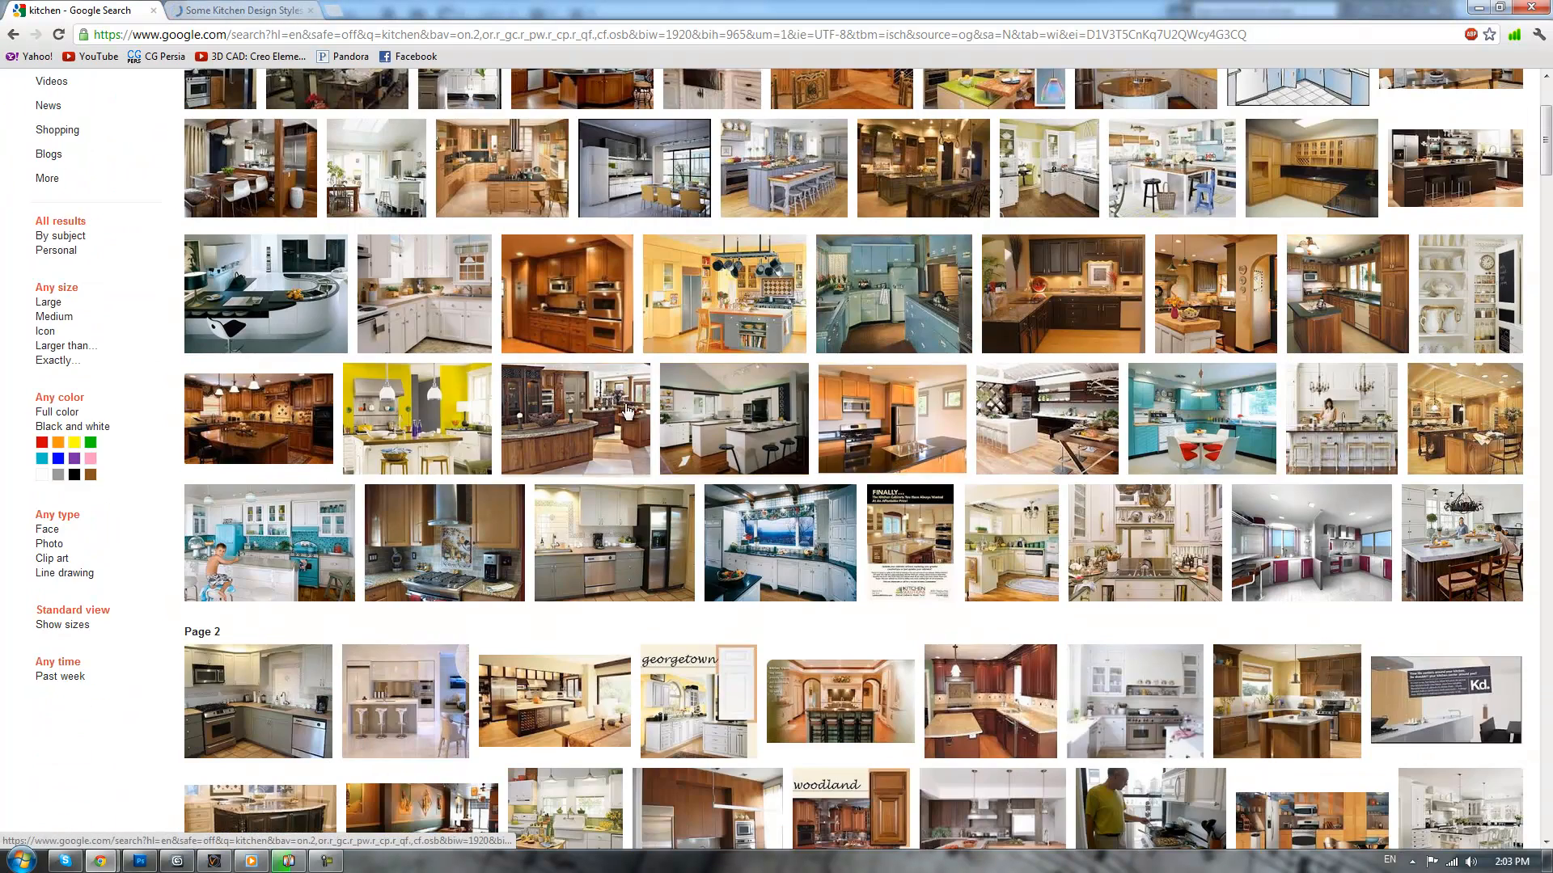
pyautogui.scroll(-1, 1293, 404)
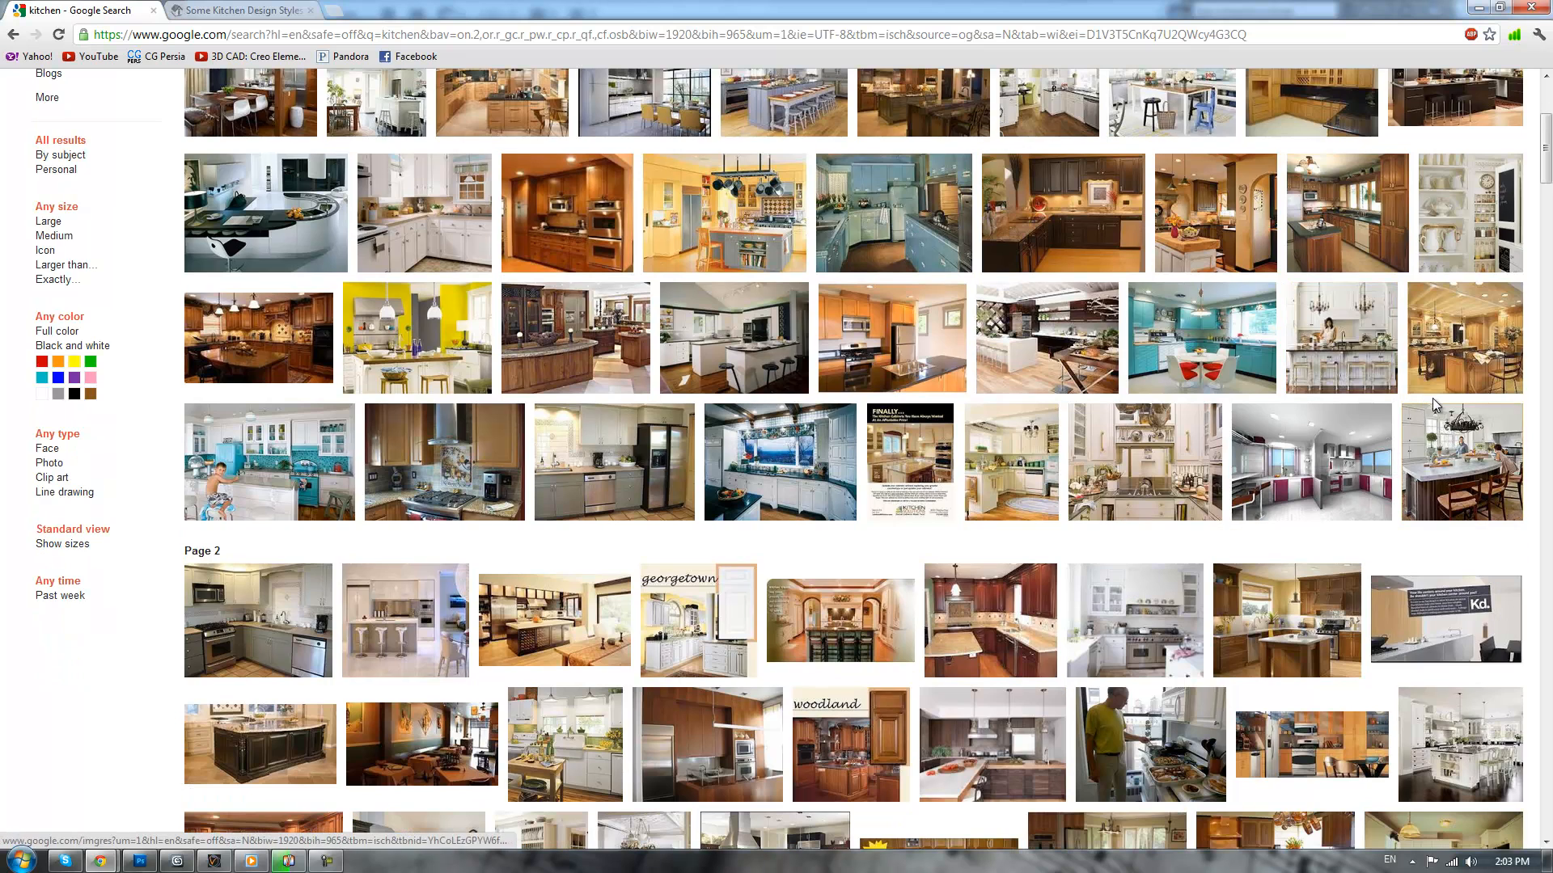
pyautogui.scroll(-1, 1435, 393)
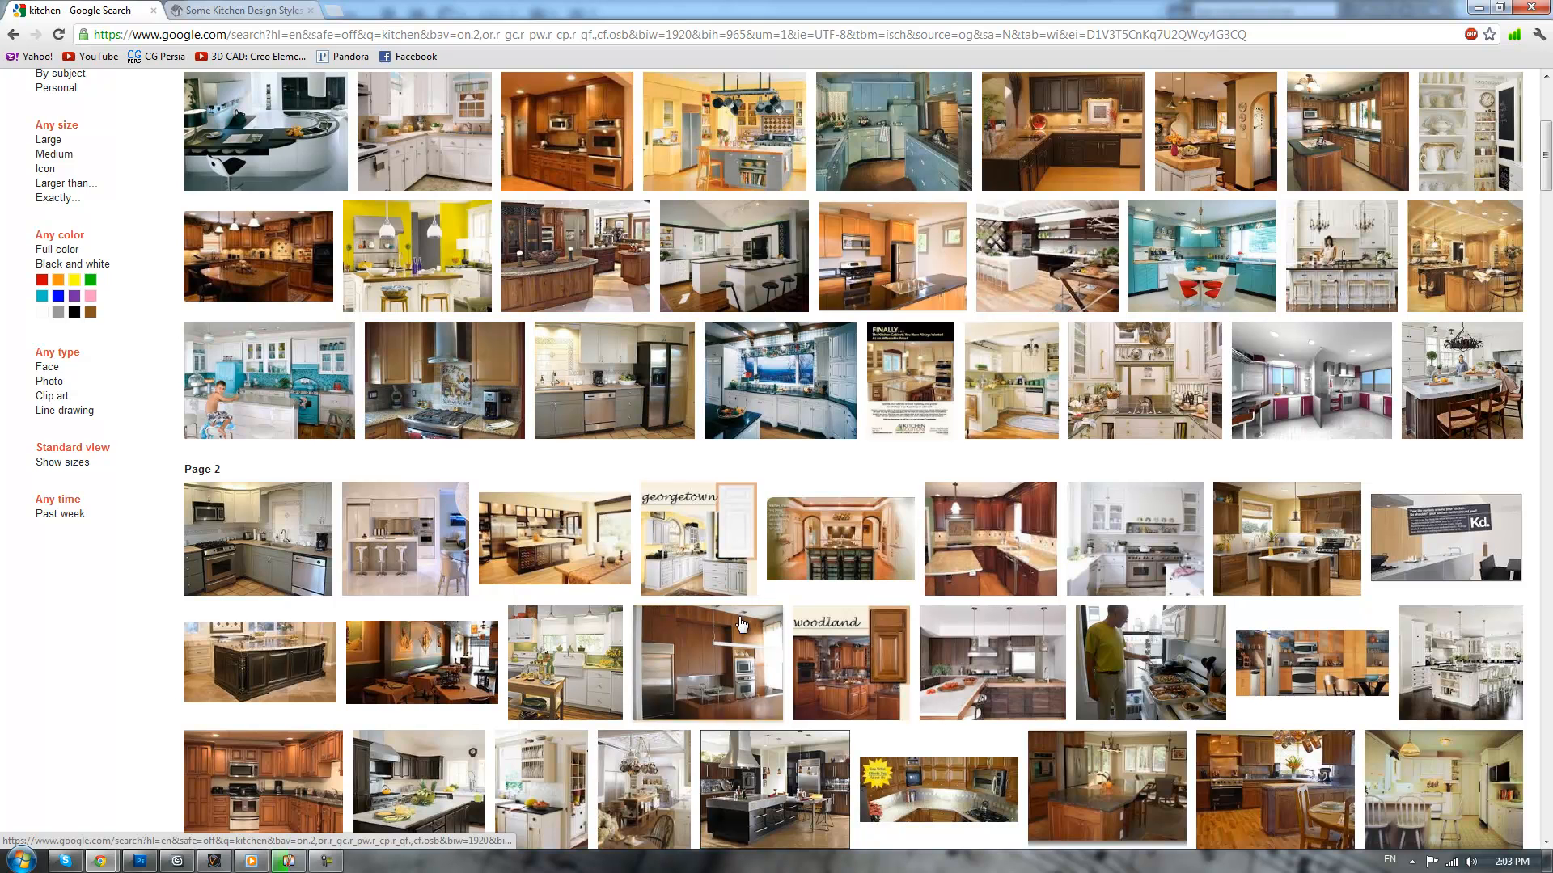
pyautogui.scroll(-2, 768, 602)
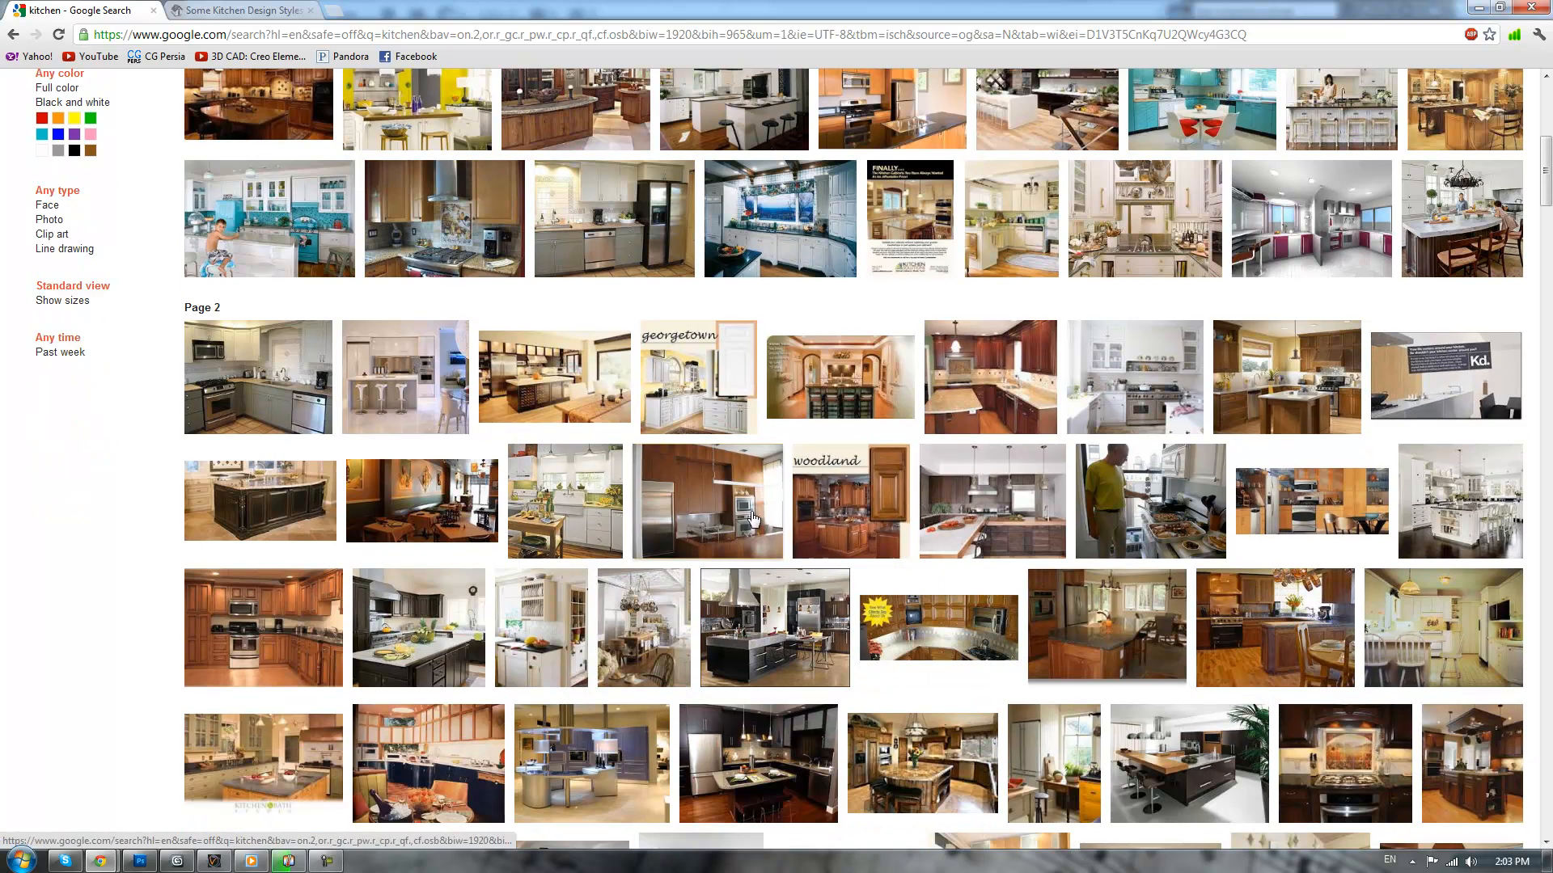
pyautogui.scroll(-2, 708, 507)
pyautogui.scroll(-1, 709, 507)
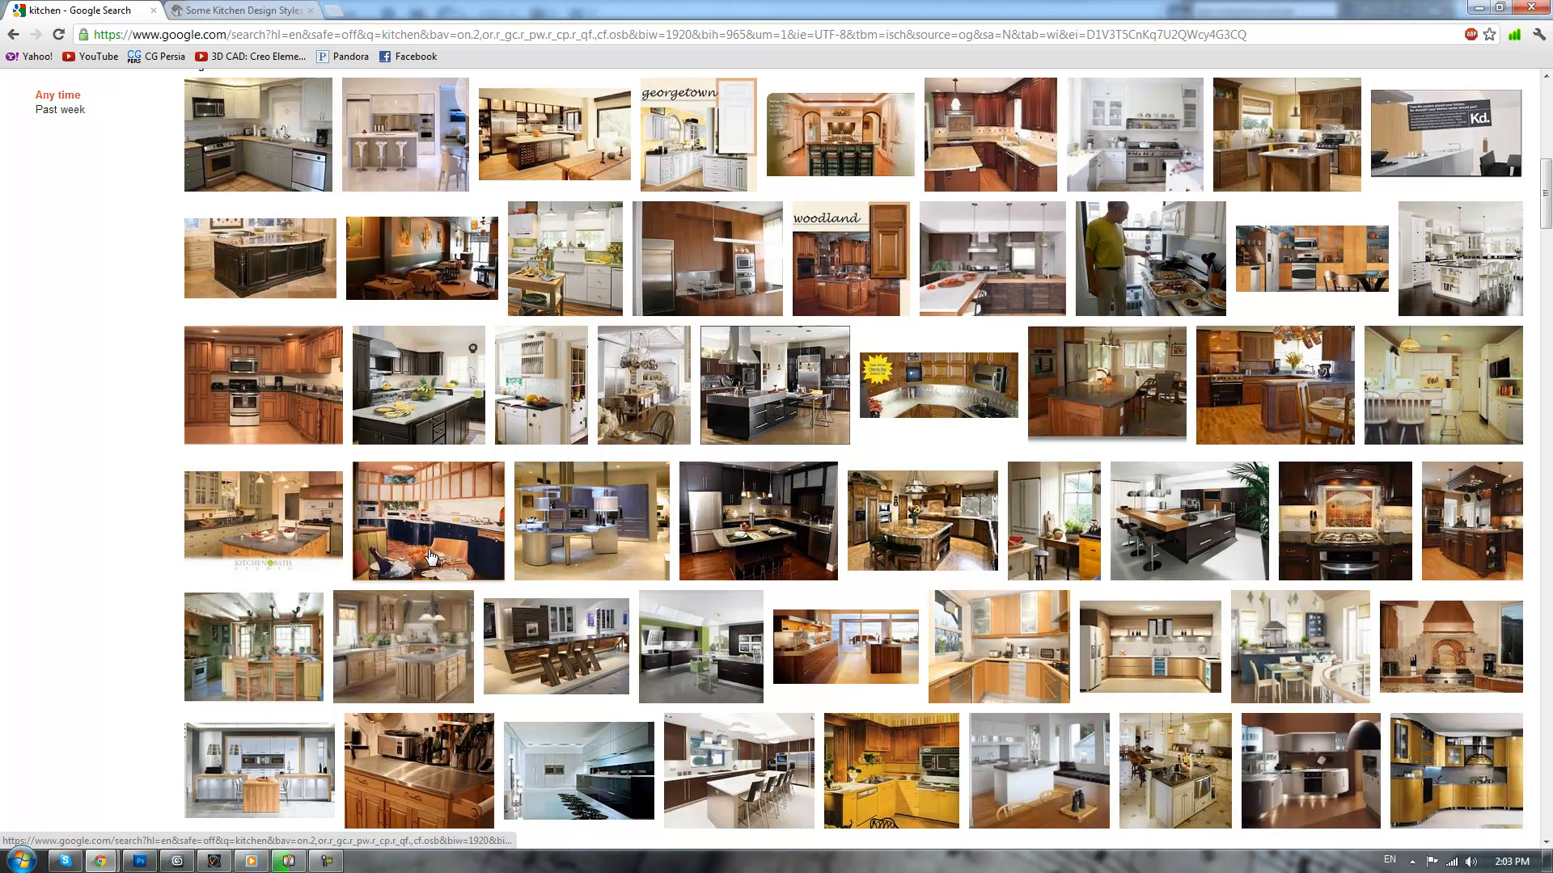
pyautogui.scroll(15, 429, 542)
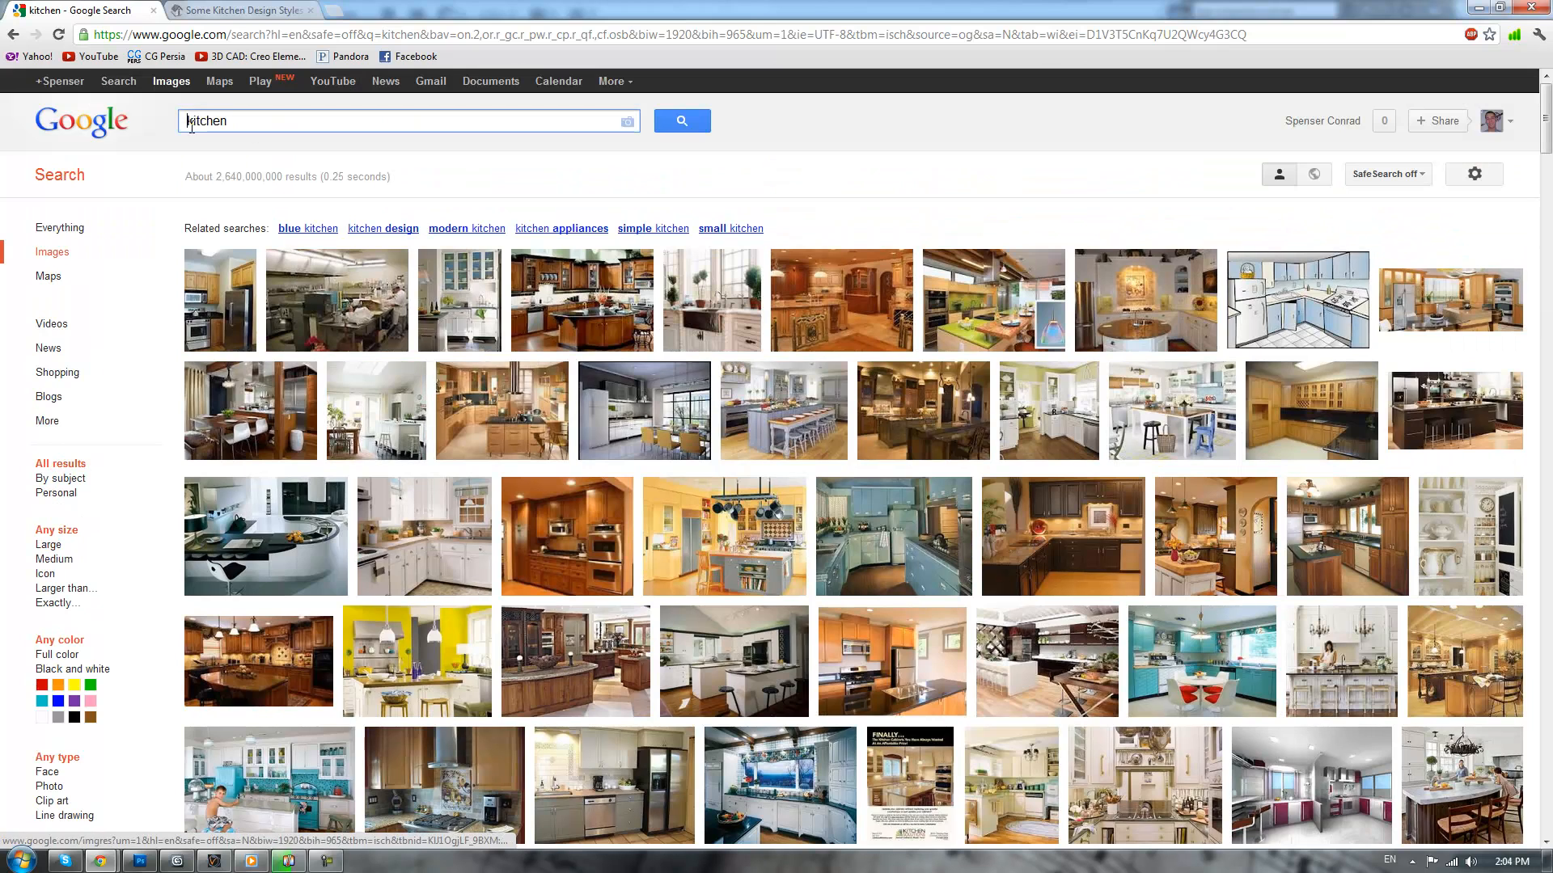
# - Refine the image search to "bamboo kitchen"
pyautogui.click(189, 121)
pyautogui.write('bamboo')
pyautogui.press('Return')
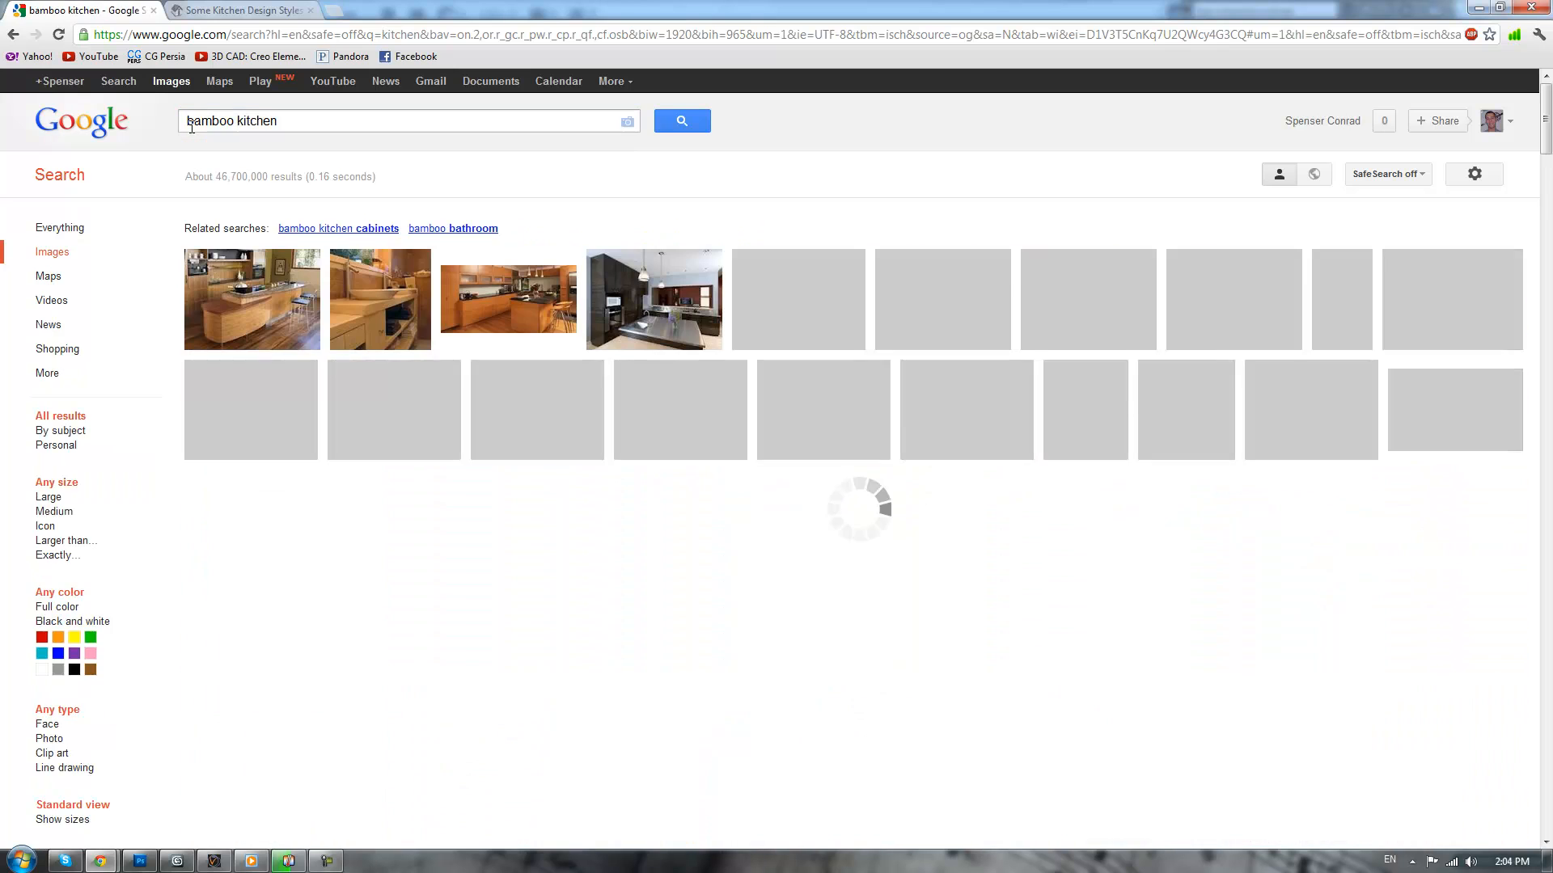
# - Open the third picture in the first row of bamboo kitchen results in a separate tab
pyautogui.scroll(-1, 1154, 377)
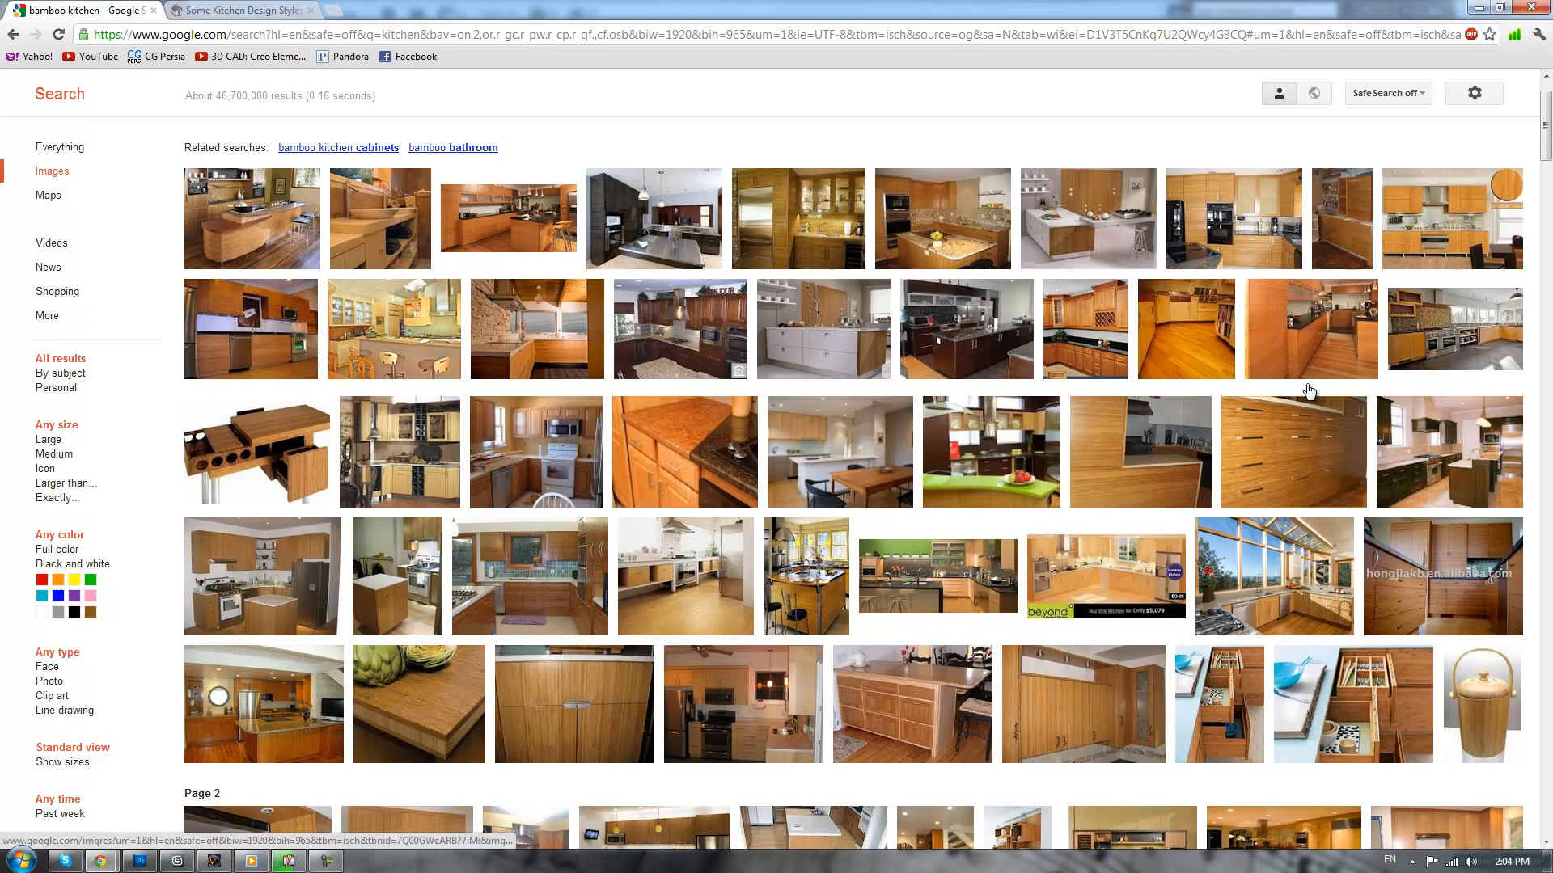
pyautogui.rightClick(547, 232)
pyautogui.click(574, 239)
# - Examine the bamboo kitchen image results for cabinet styles and layout ideas
pyautogui.scroll(-1, 962, 514)
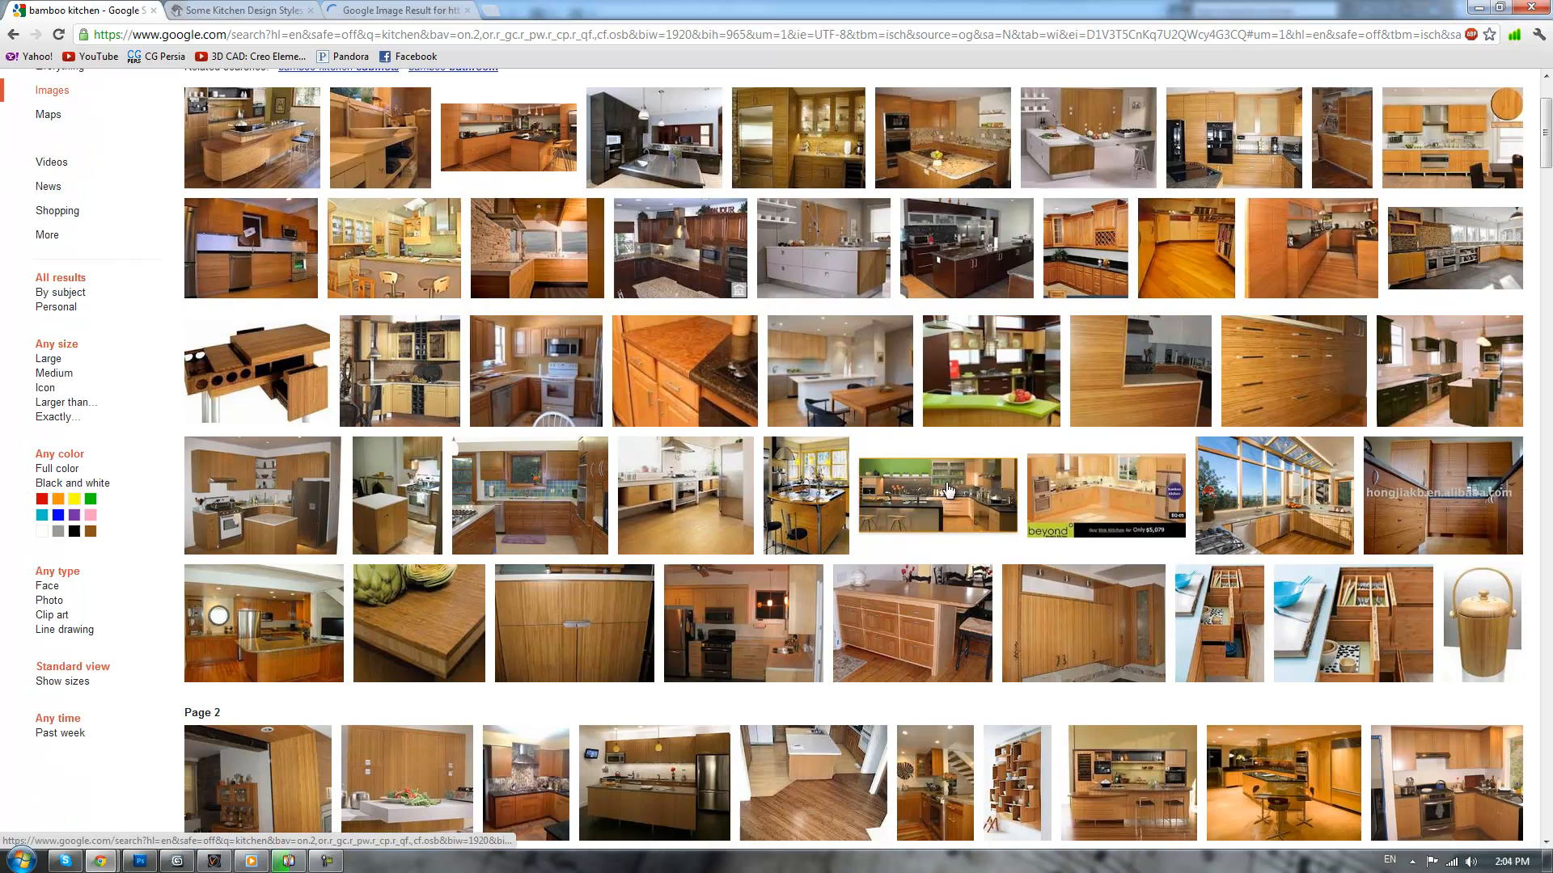
pyautogui.scroll(-7, 929, 446)
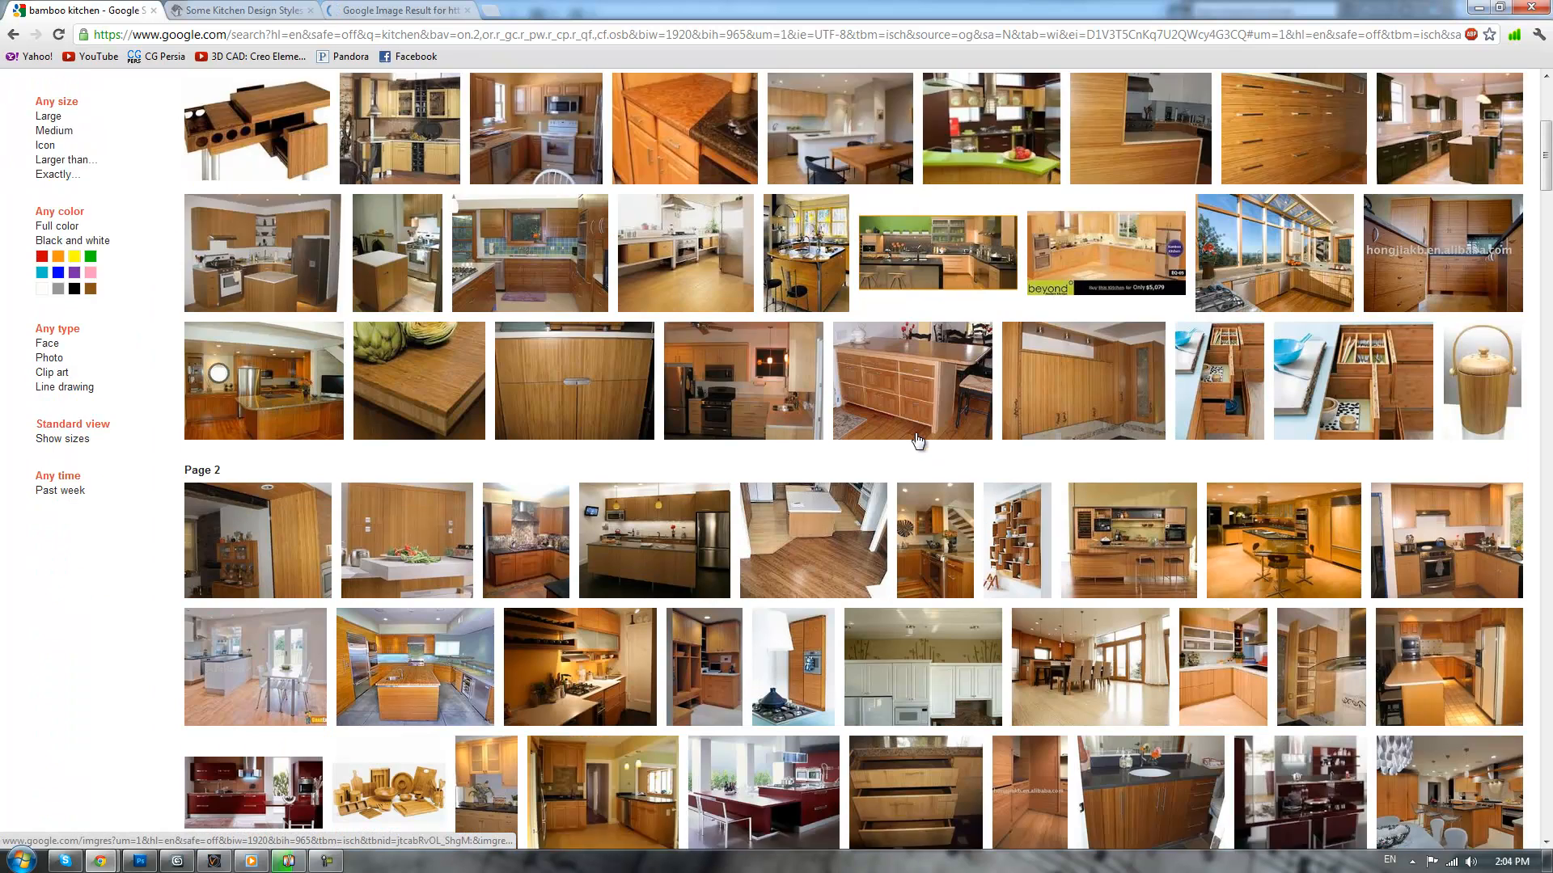
pyautogui.scroll(-2, 914, 430)
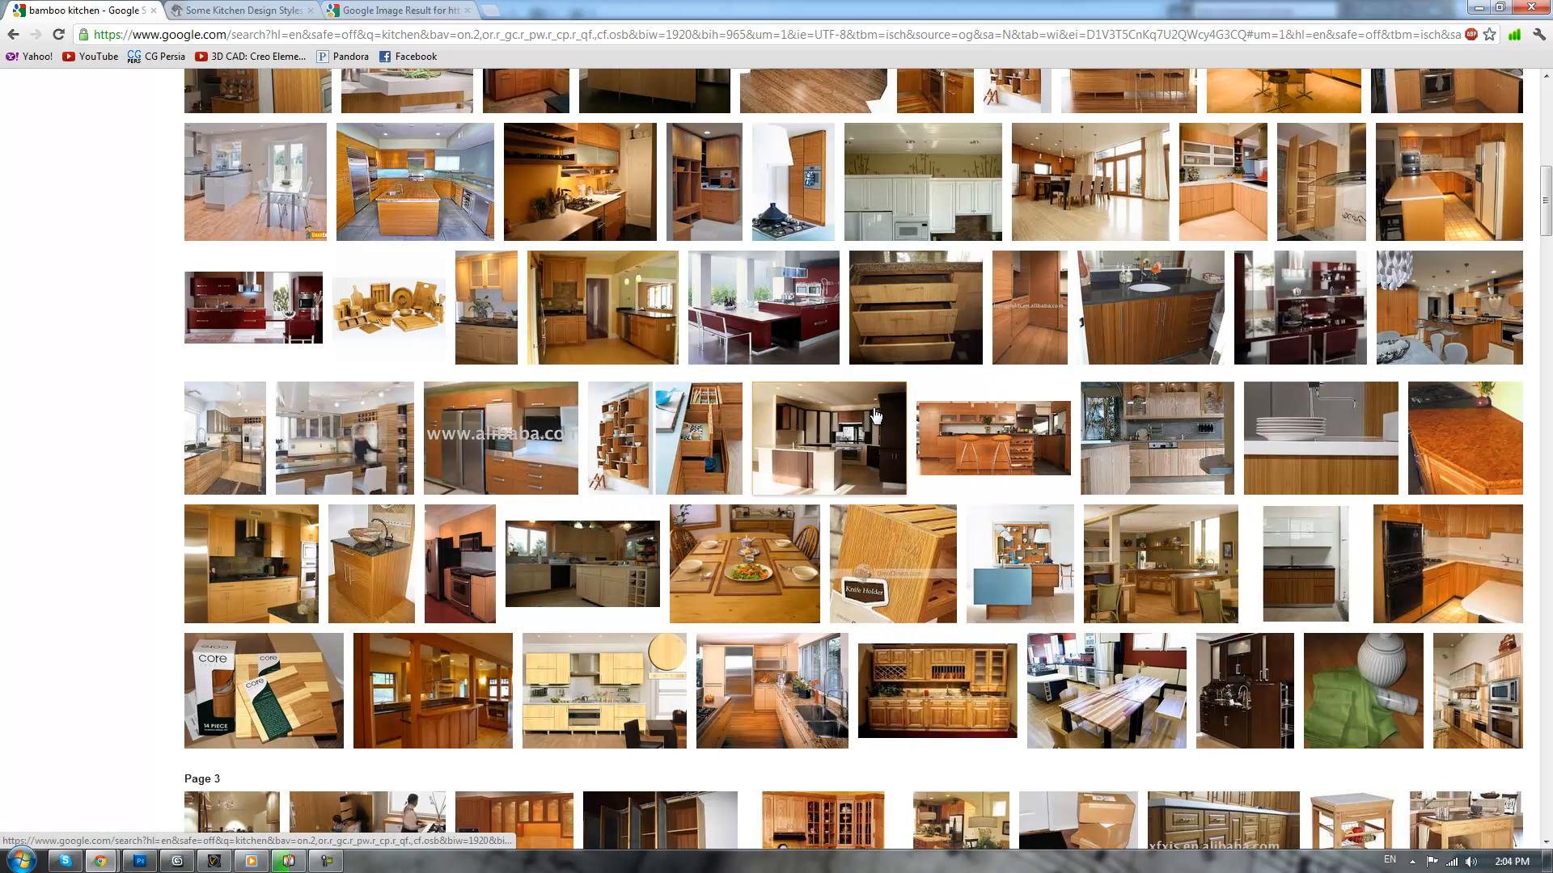
pyautogui.scroll(-2, 513, 497)
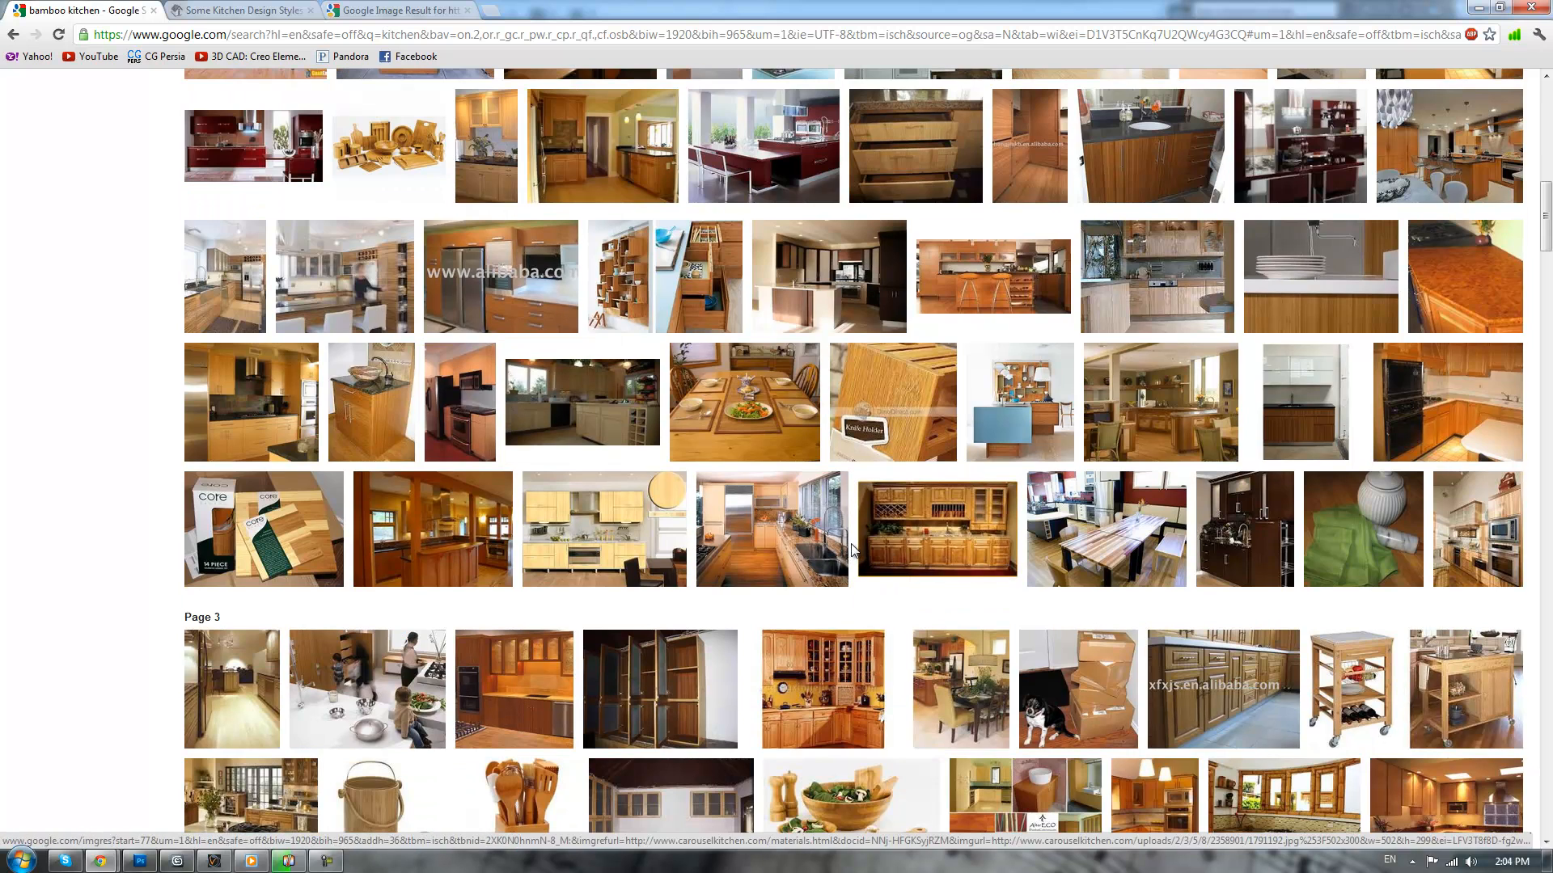
pyautogui.scroll(-2, 851, 547)
pyautogui.moveTo(898, 516)
pyautogui.scroll(-2, 895, 509)
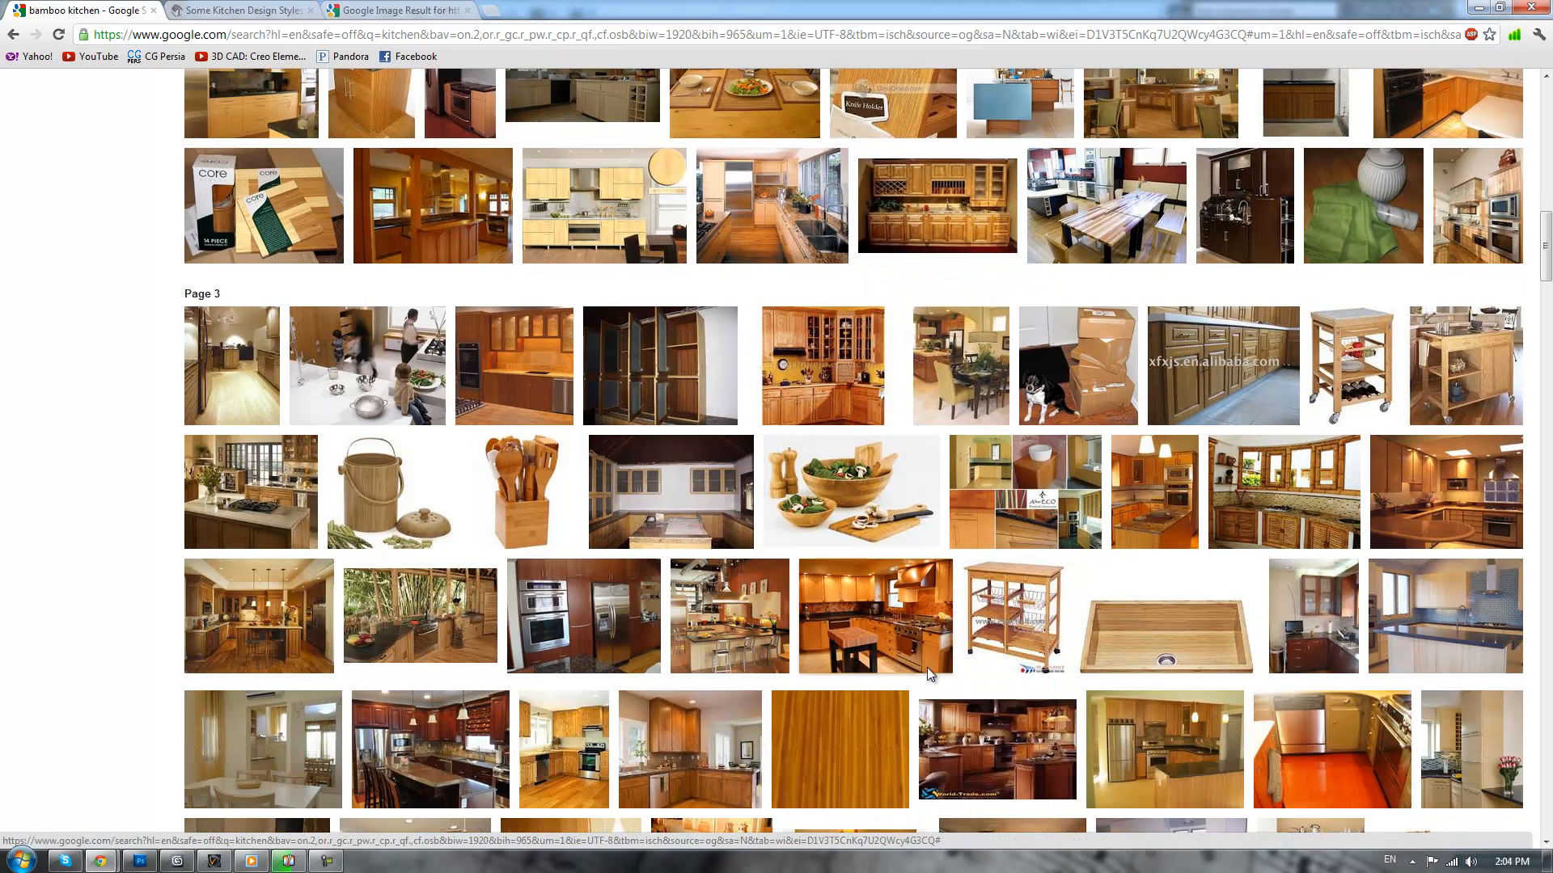
pyautogui.scroll(1, 904, 520)
# - Look over the opened kitchen design styles page, and open the bamboo kitchen cabinets picture at full size
pyautogui.hotkey('ctrl', 'Tab')
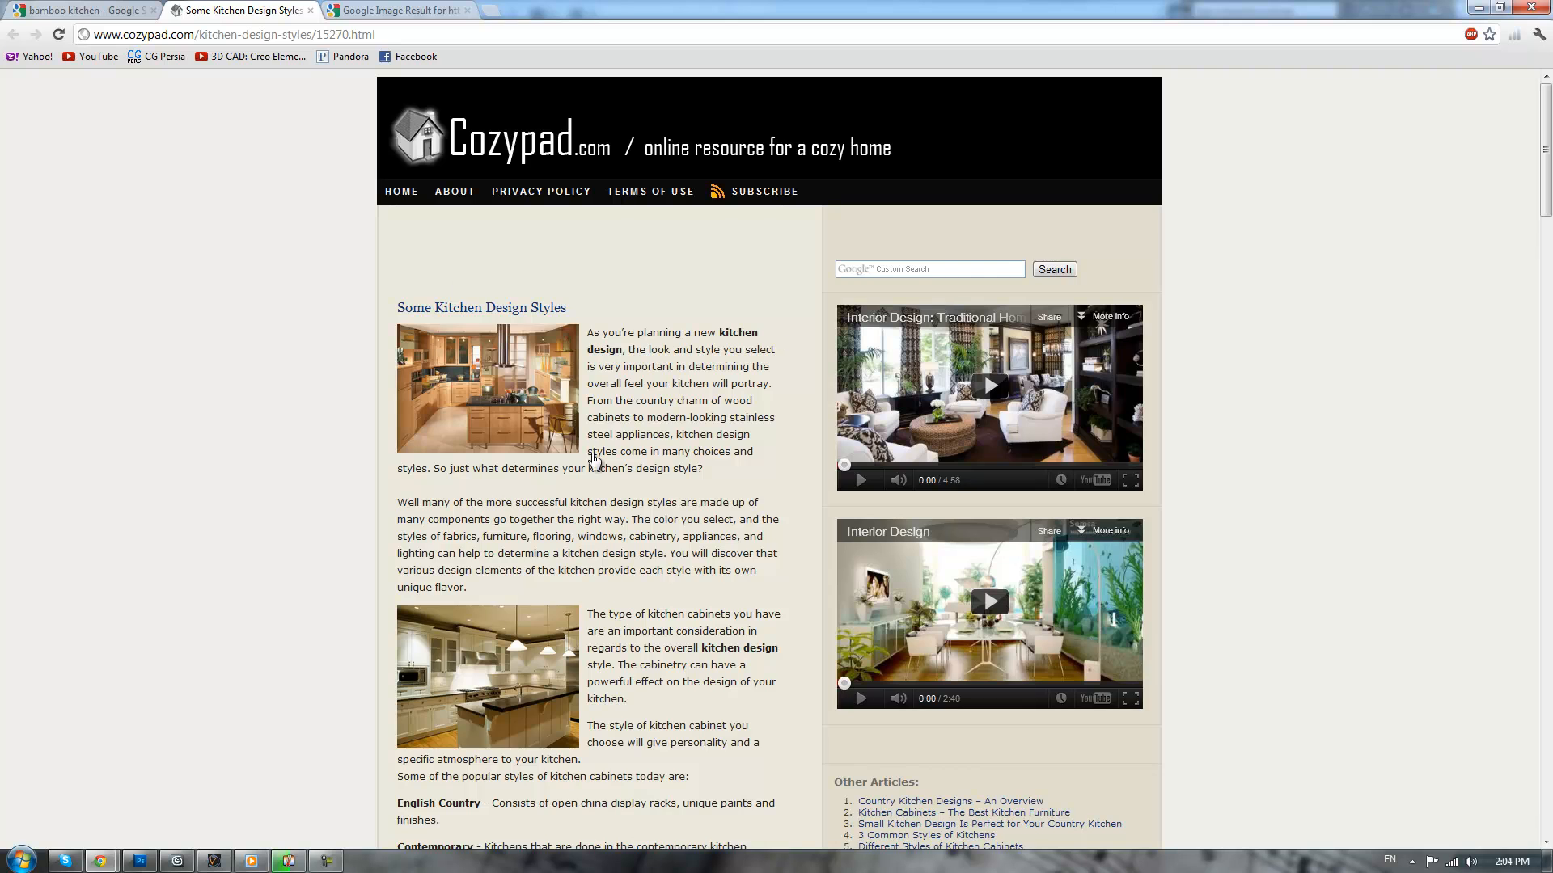
pyautogui.scroll(-3, 597, 446)
pyautogui.scroll(2, 585, 406)
pyautogui.click(384, 4)
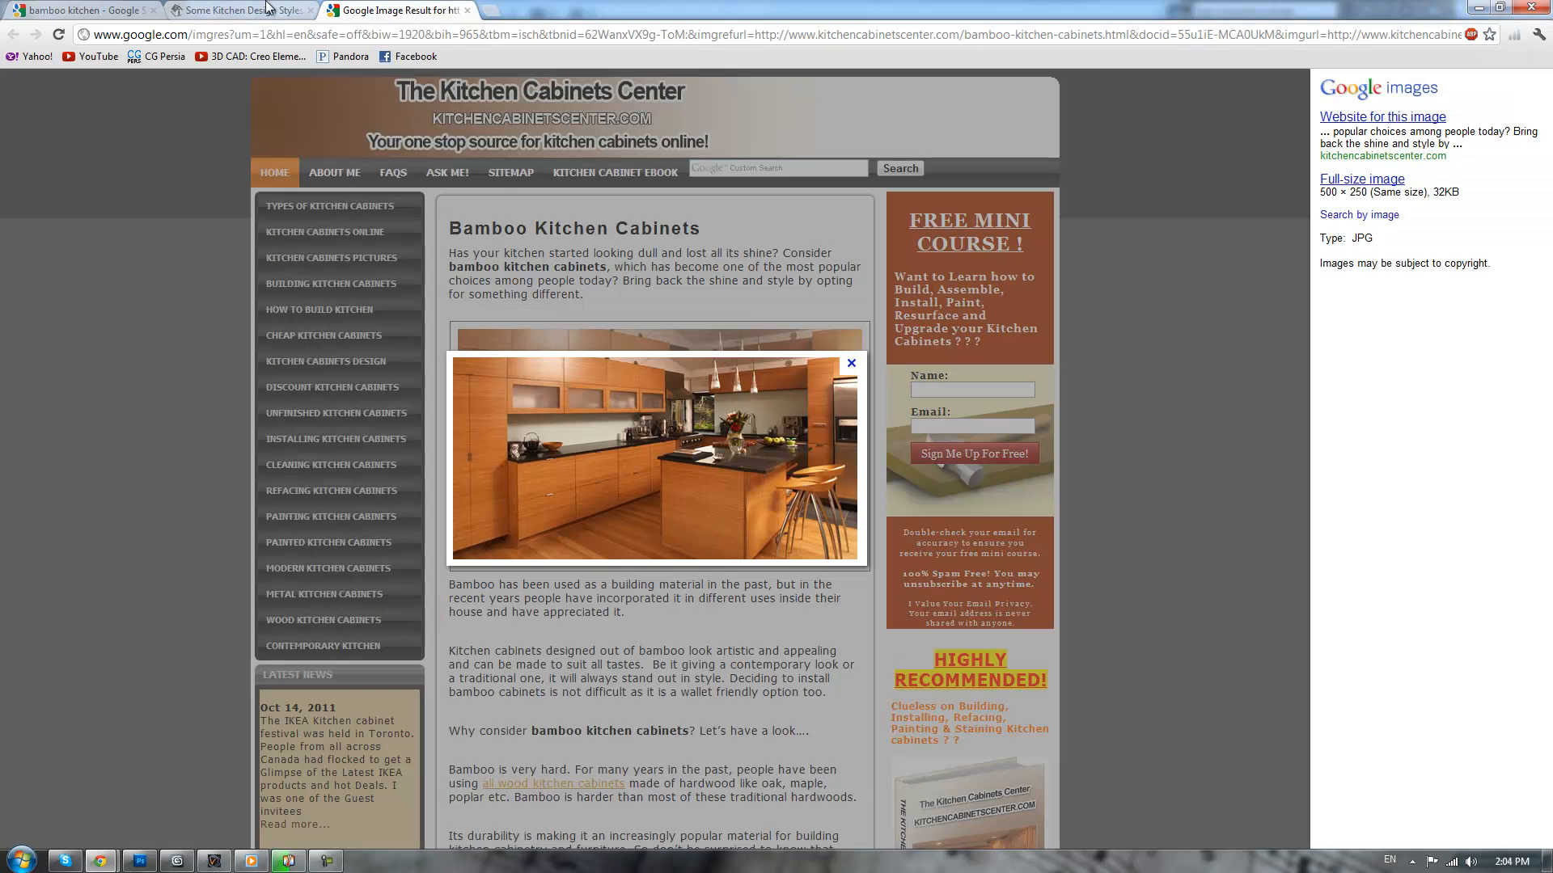
pyautogui.click(1367, 180)
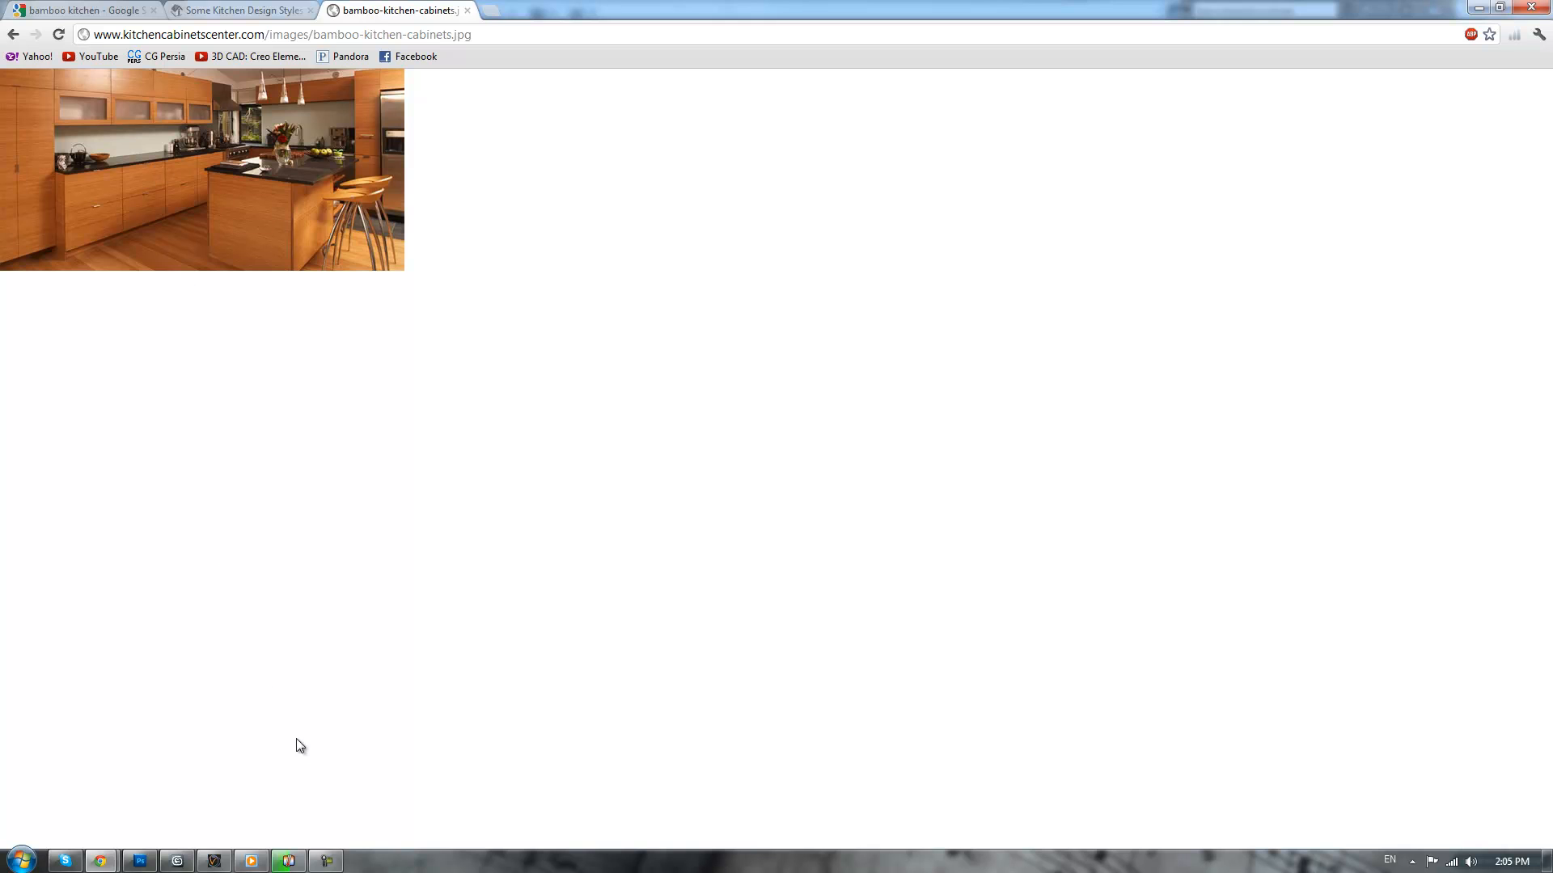
# - Switch to 3ds Max and accept metric centimeters as the display unit scale in Units Setup
pyautogui.click(177, 861)
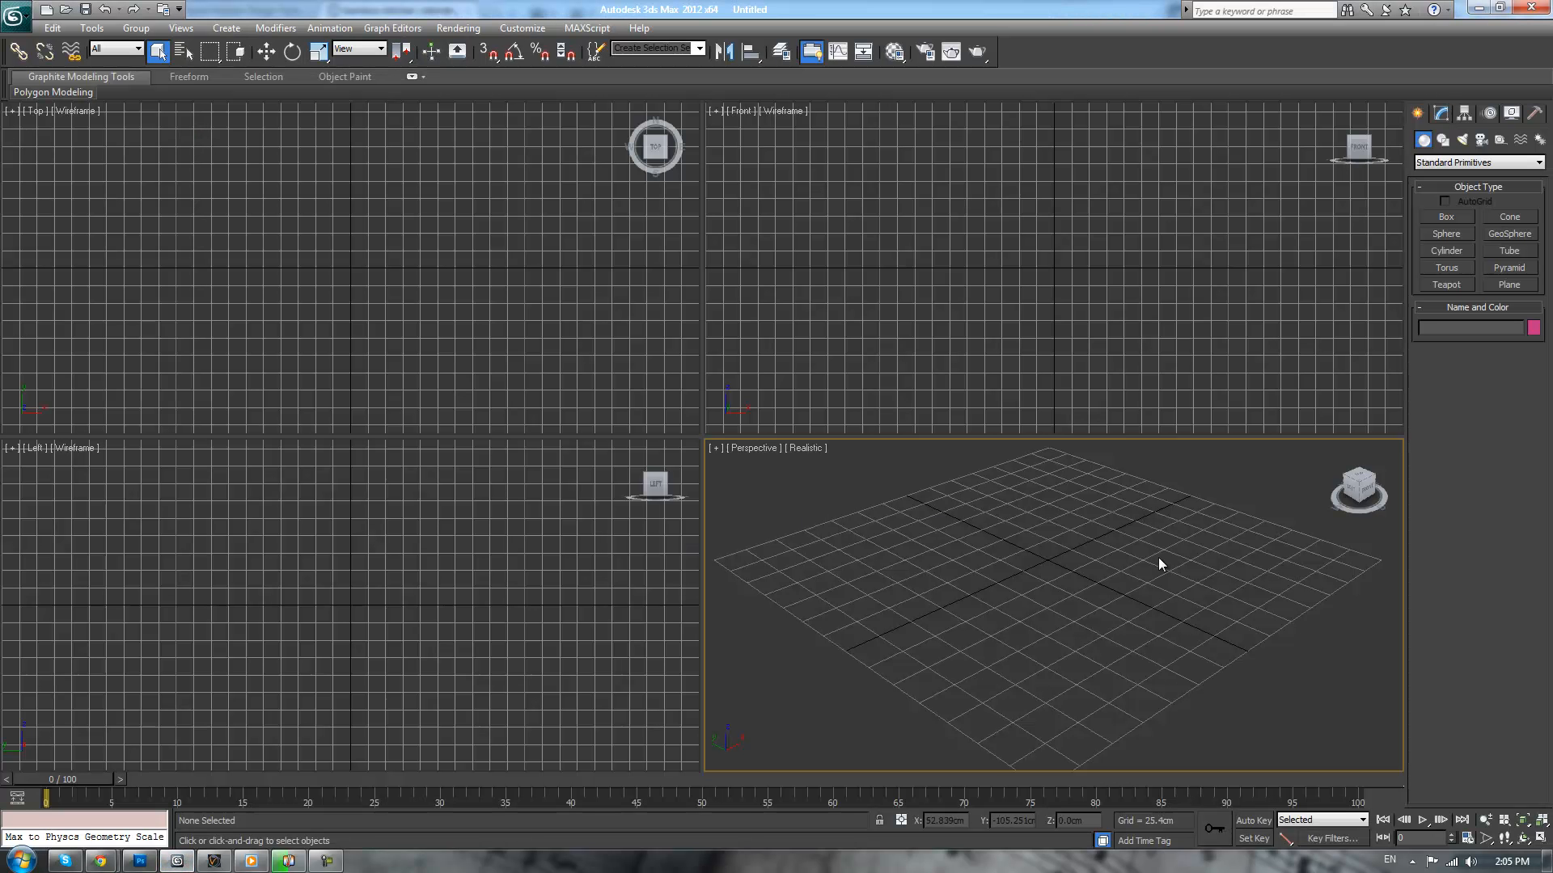
pyautogui.click(522, 29)
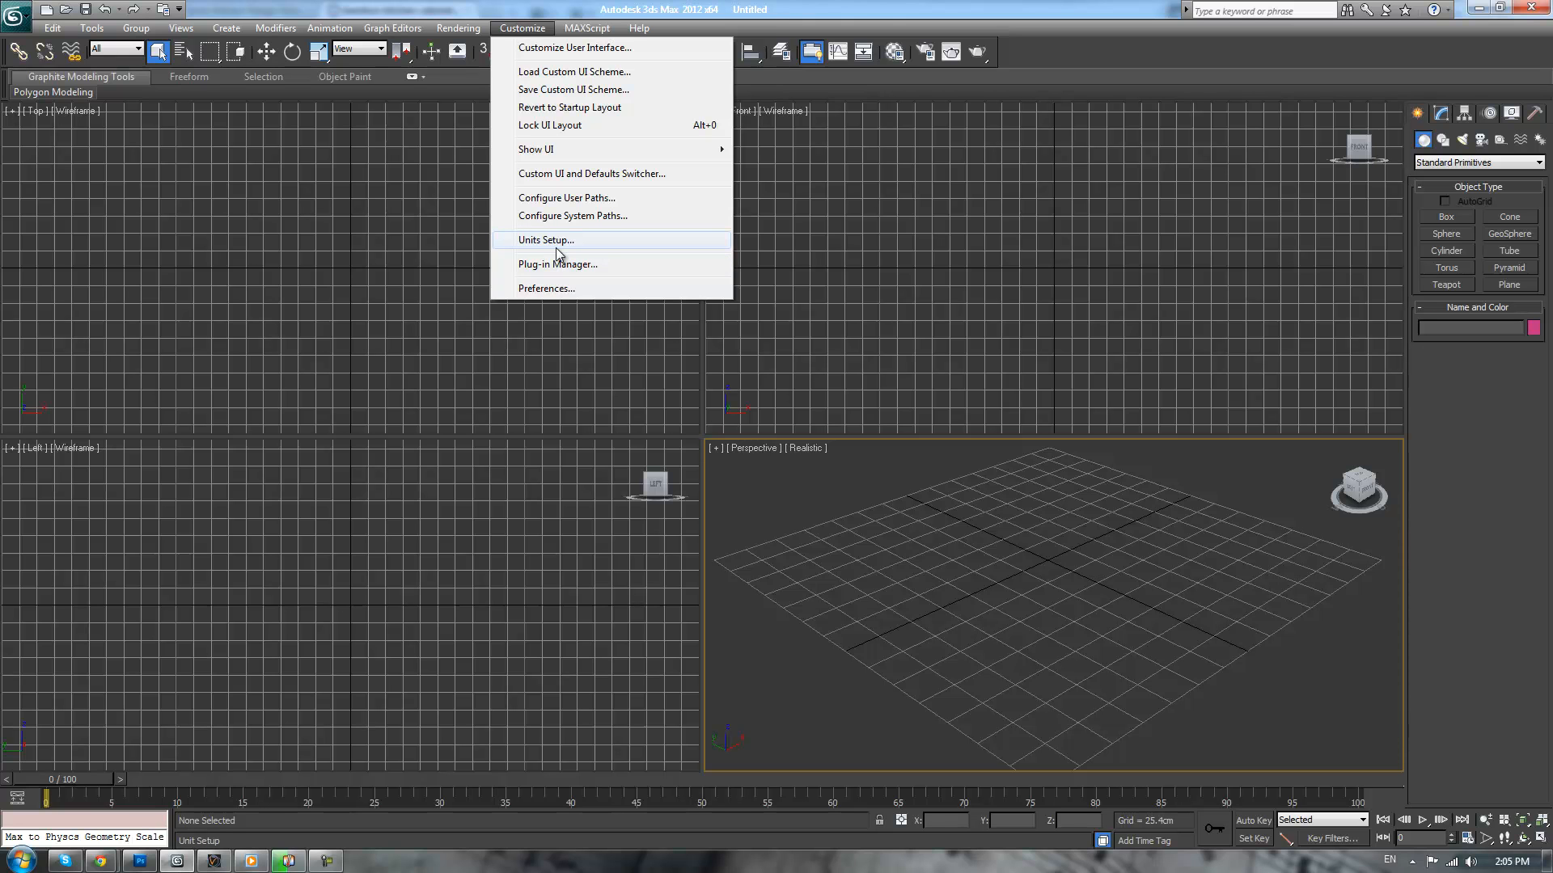
pyautogui.click(581, 244)
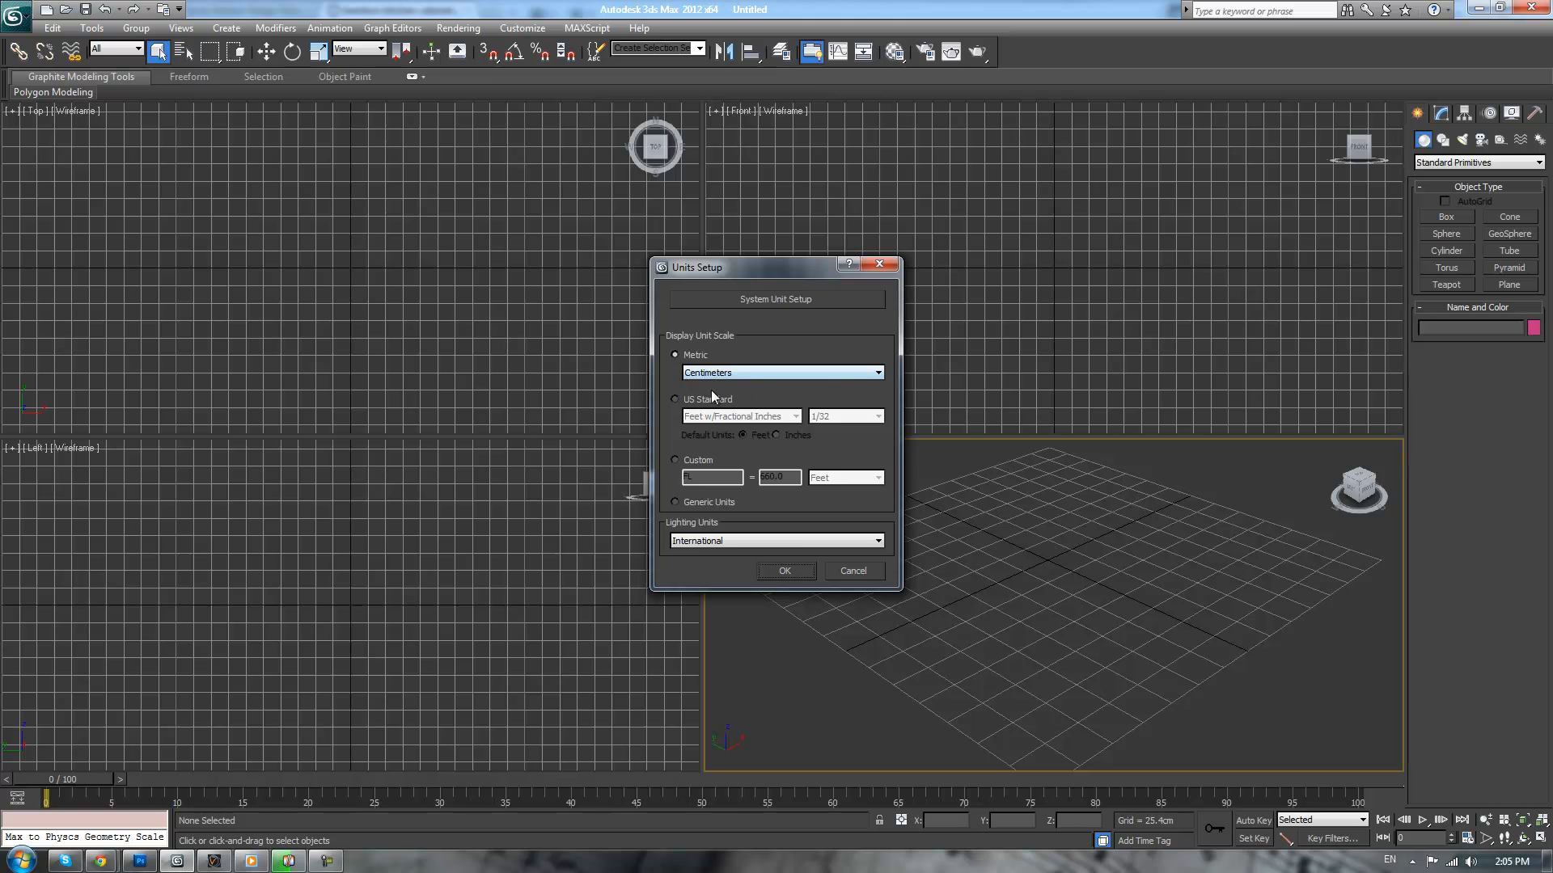
pyautogui.click(784, 571)
pyautogui.moveTo(1079, 526); pyautogui.dragTo(1087, 524, button='middle')
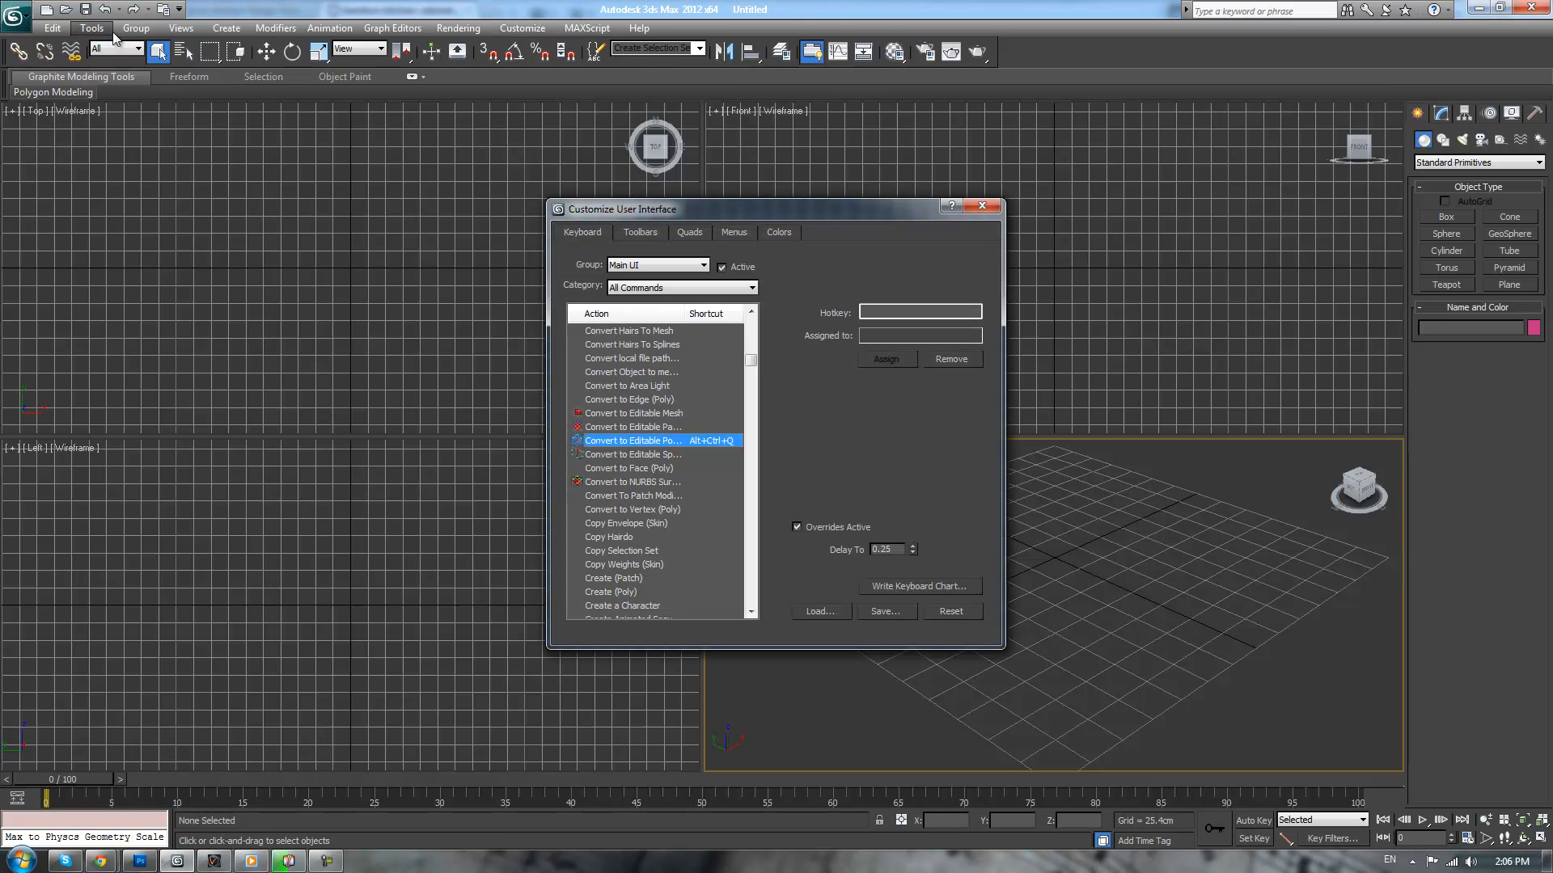
# - Find and select the Convert to Editable Poly action among the keyboard shortcuts in Customize User Interface
pyautogui.click(982, 205)
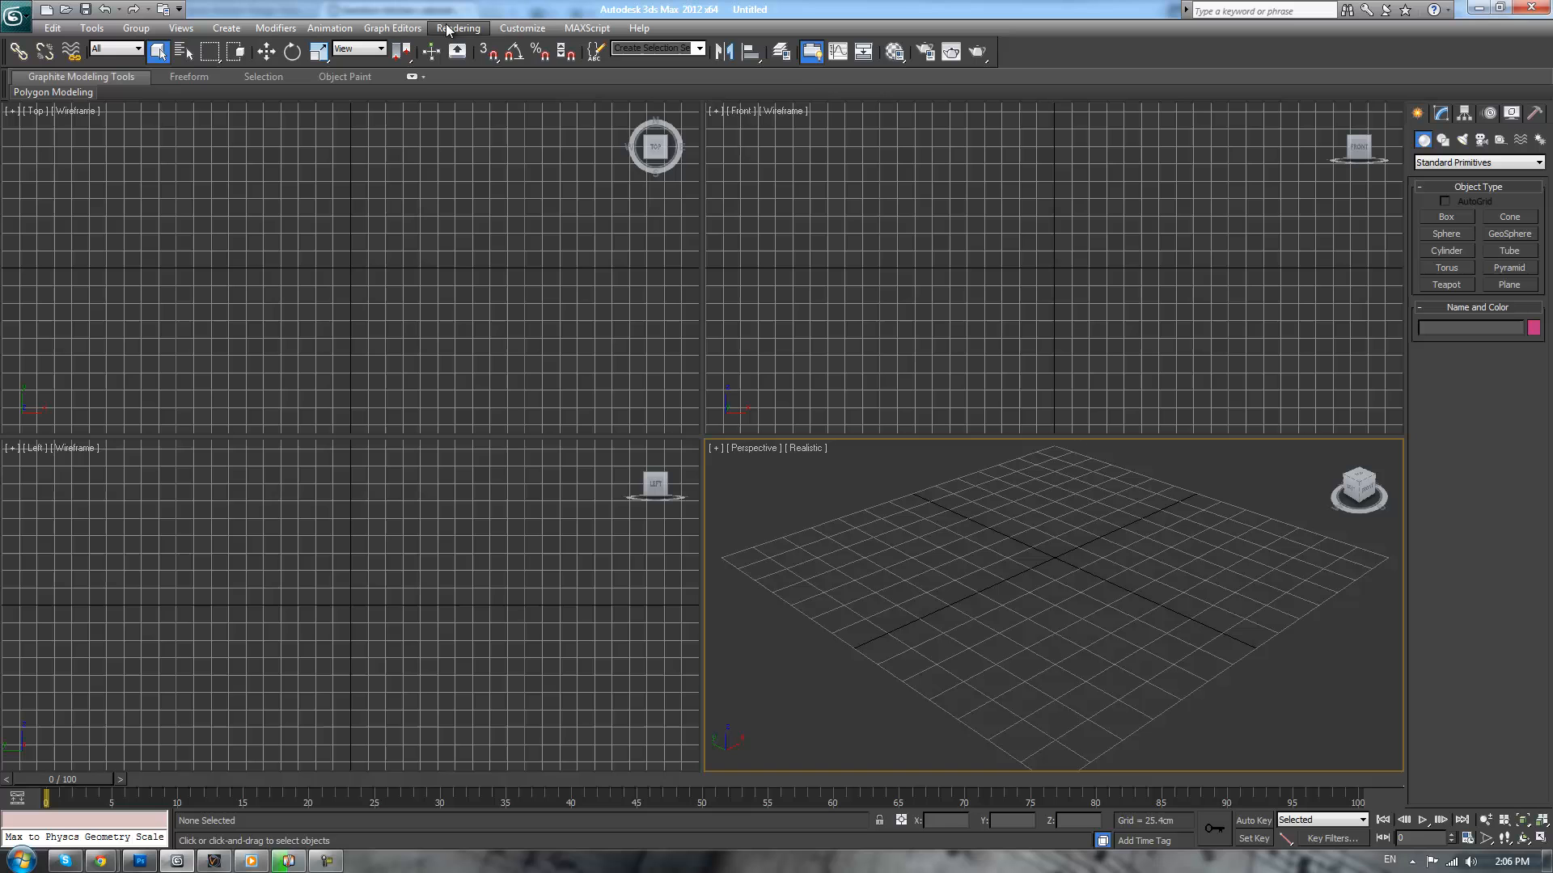
pyautogui.click(522, 29)
pyautogui.click(536, 55)
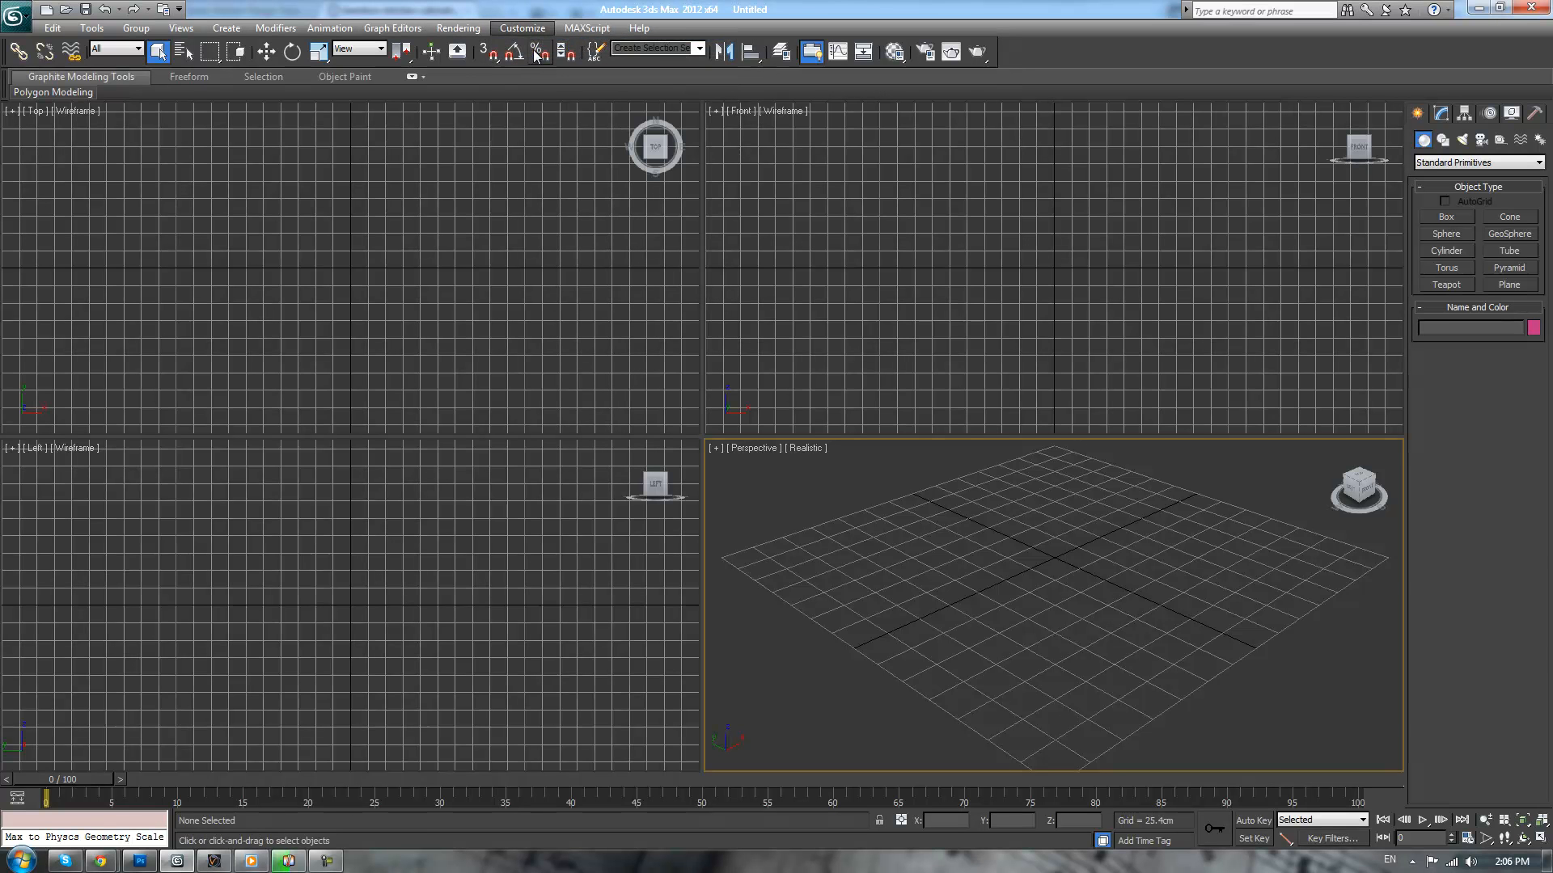
pyautogui.scroll(-20, 647, 449)
pyautogui.scroll(-20, 666, 478)
pyautogui.scroll(-20, 656, 478)
pyautogui.scroll(-1, 638, 408)
pyautogui.scroll(-5, 610, 453)
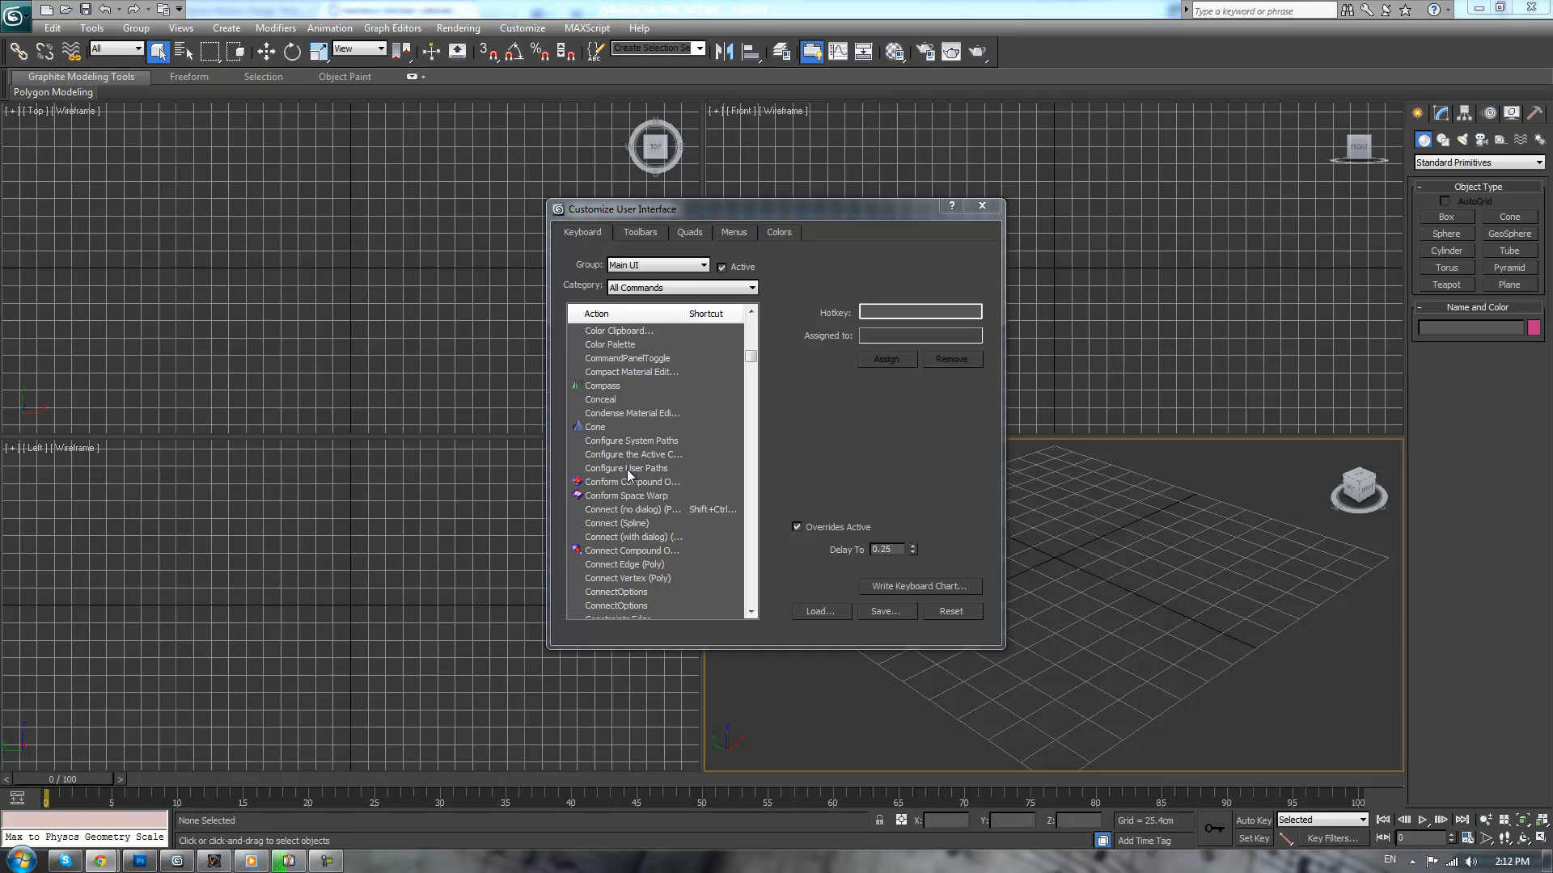
pyautogui.click(628, 468)
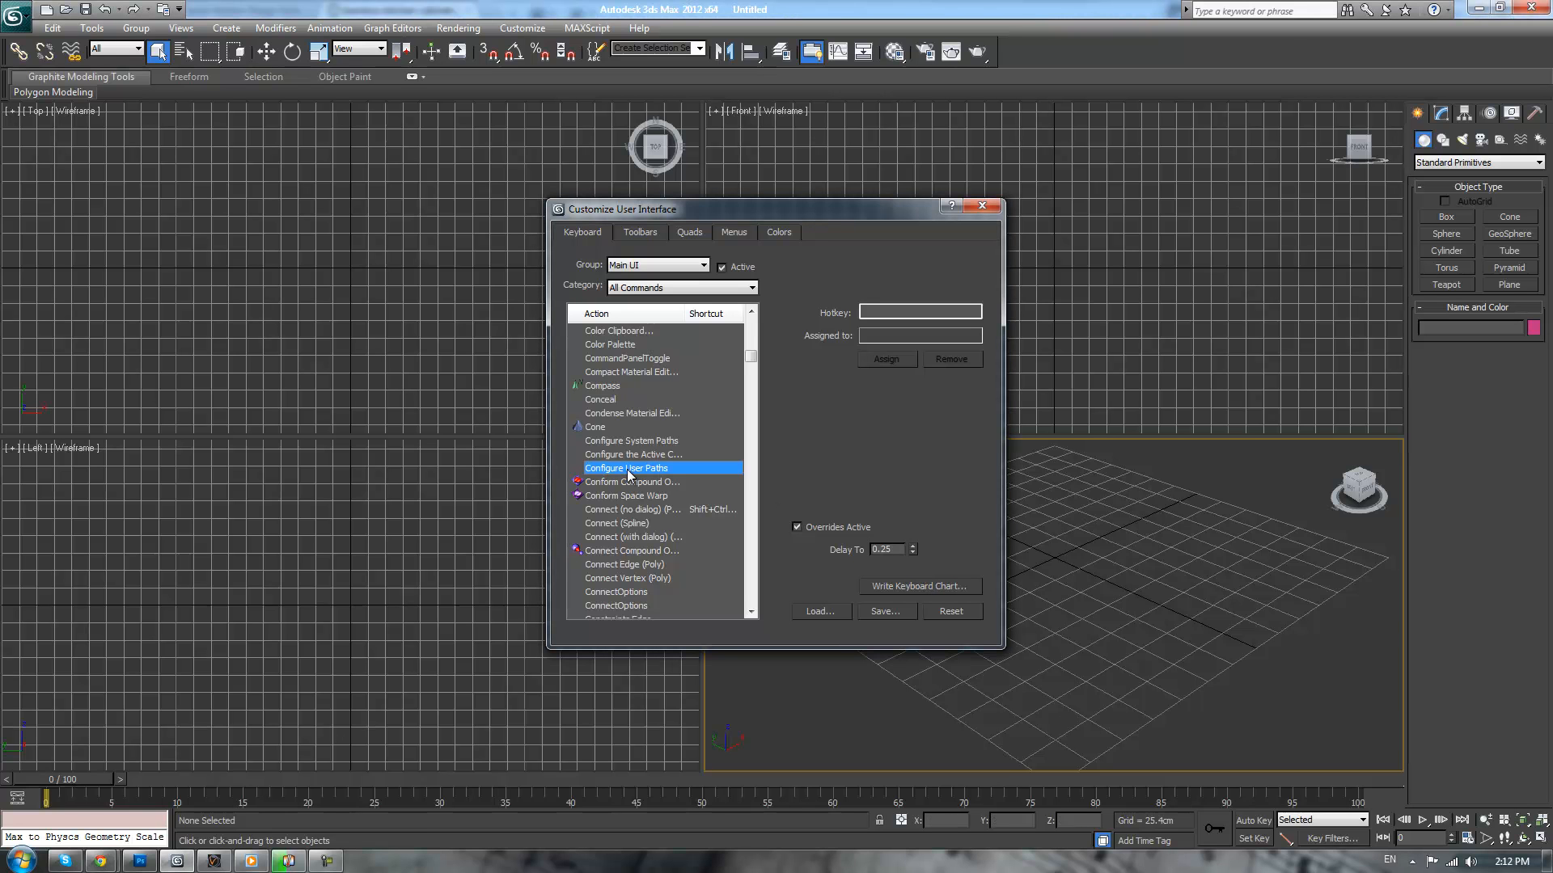
pyautogui.scroll(-9, 631, 517)
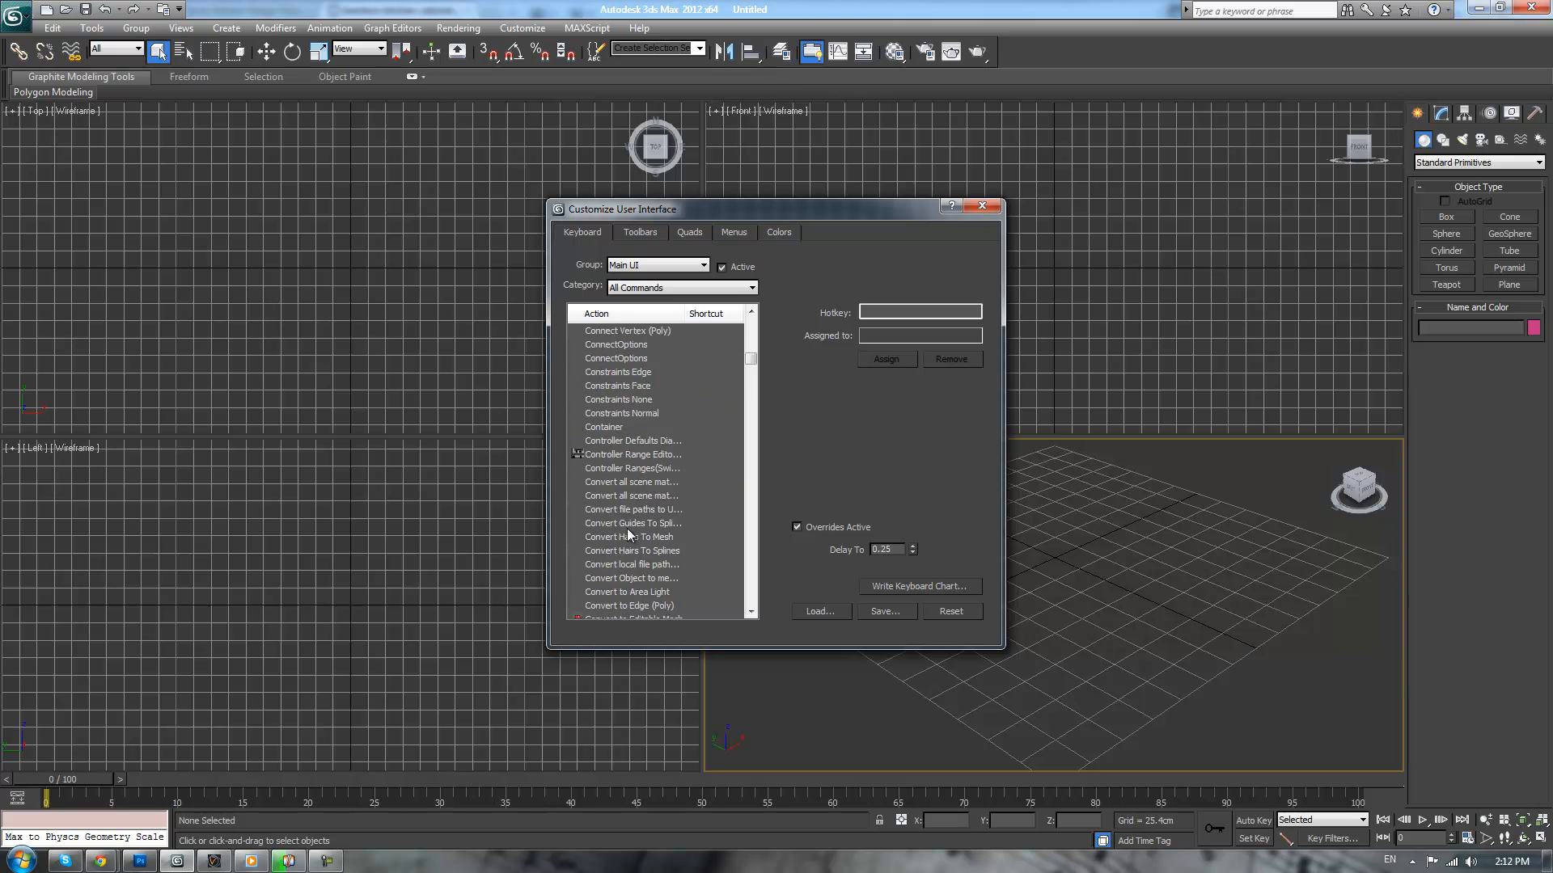
pyautogui.click(633, 400)
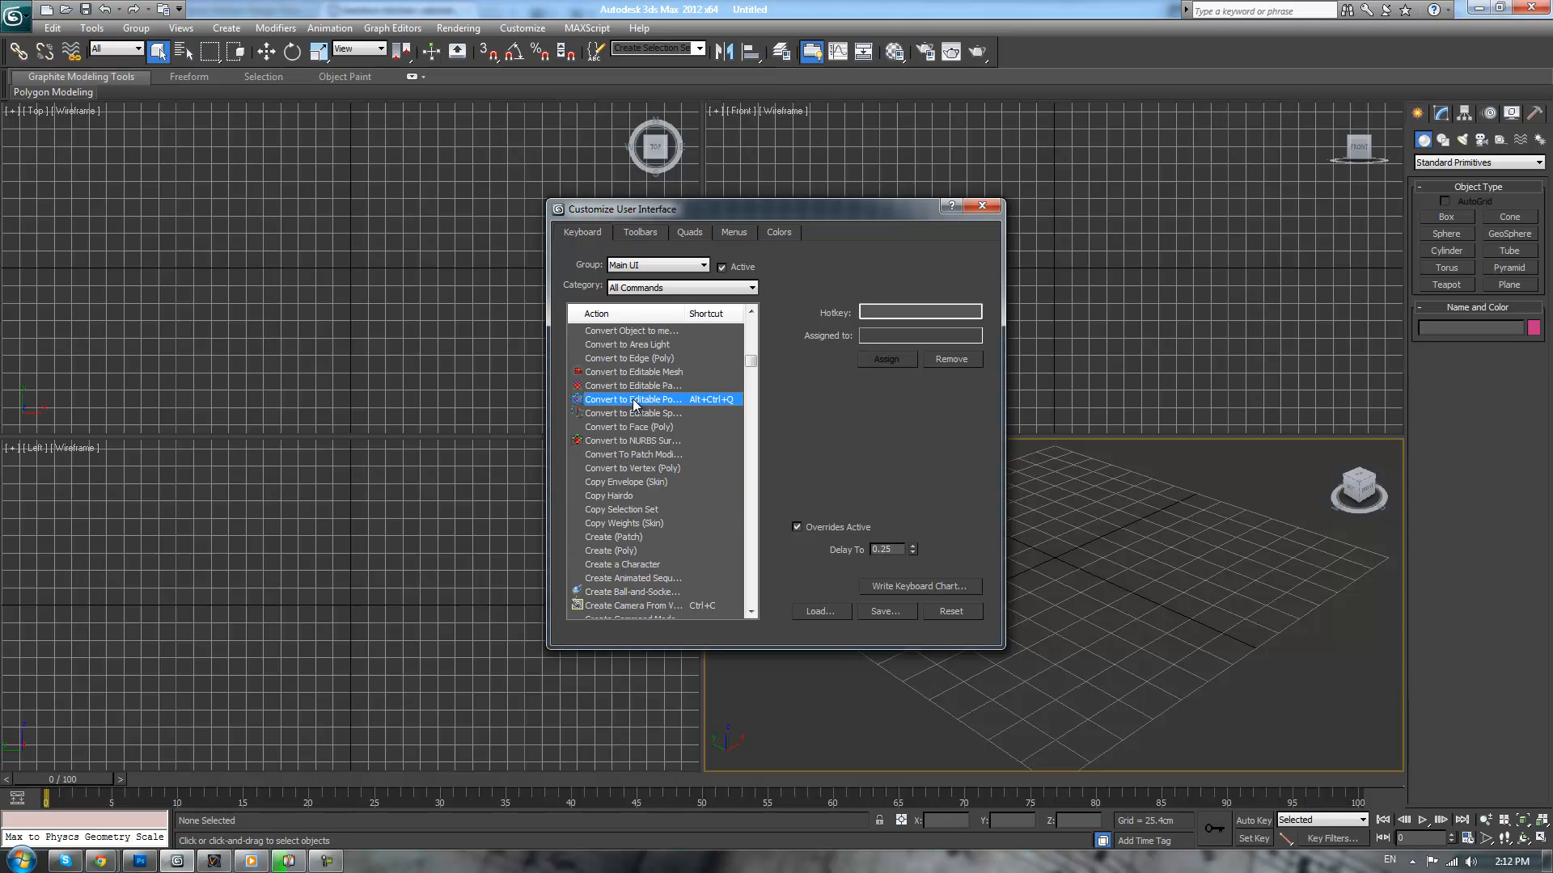
# - Assign Alt+Ctrl+Q as the hotkey for Convert to Editable Poly and close the customization dialog
pyautogui.click(893, 311)
pyautogui.hotkey('ctrl', 'alt', 'q')
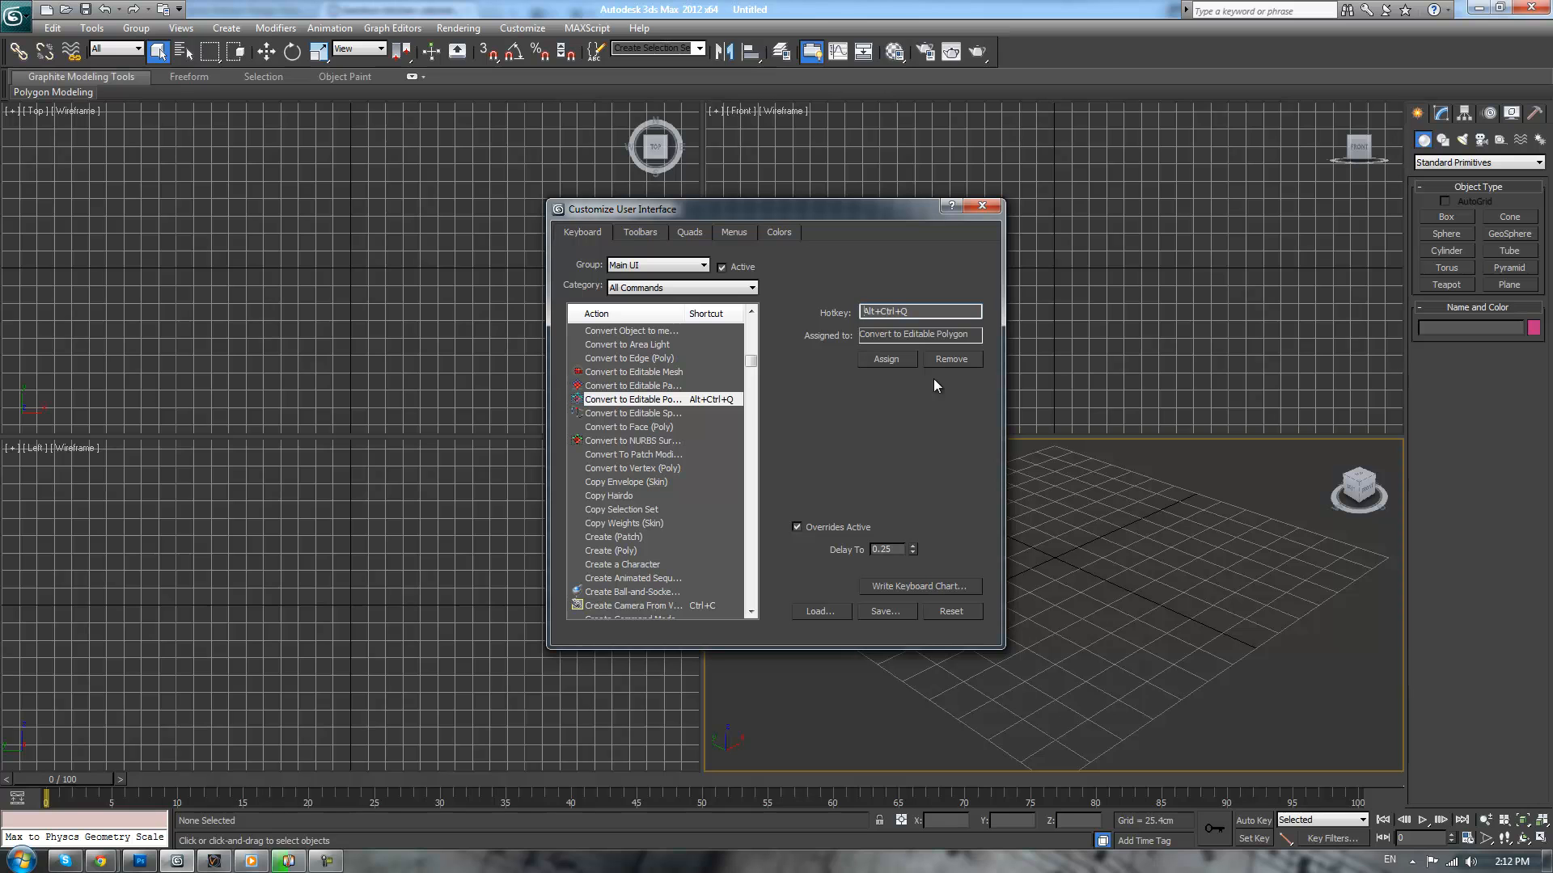
pyautogui.click(891, 360)
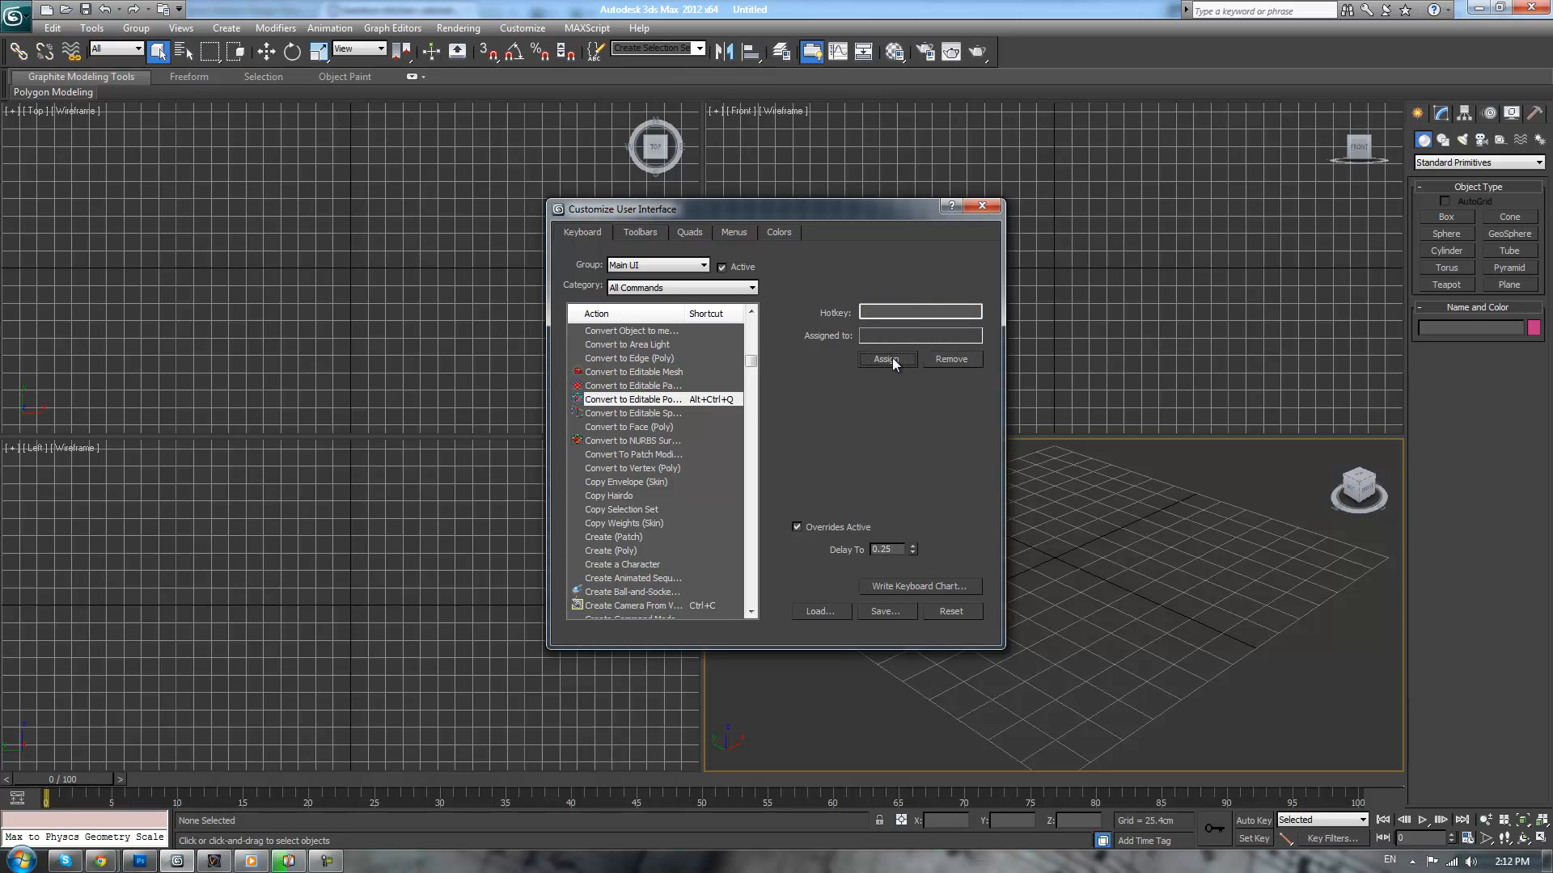
pyautogui.click(870, 612)
pyautogui.click(427, 655)
pyautogui.click(982, 205)
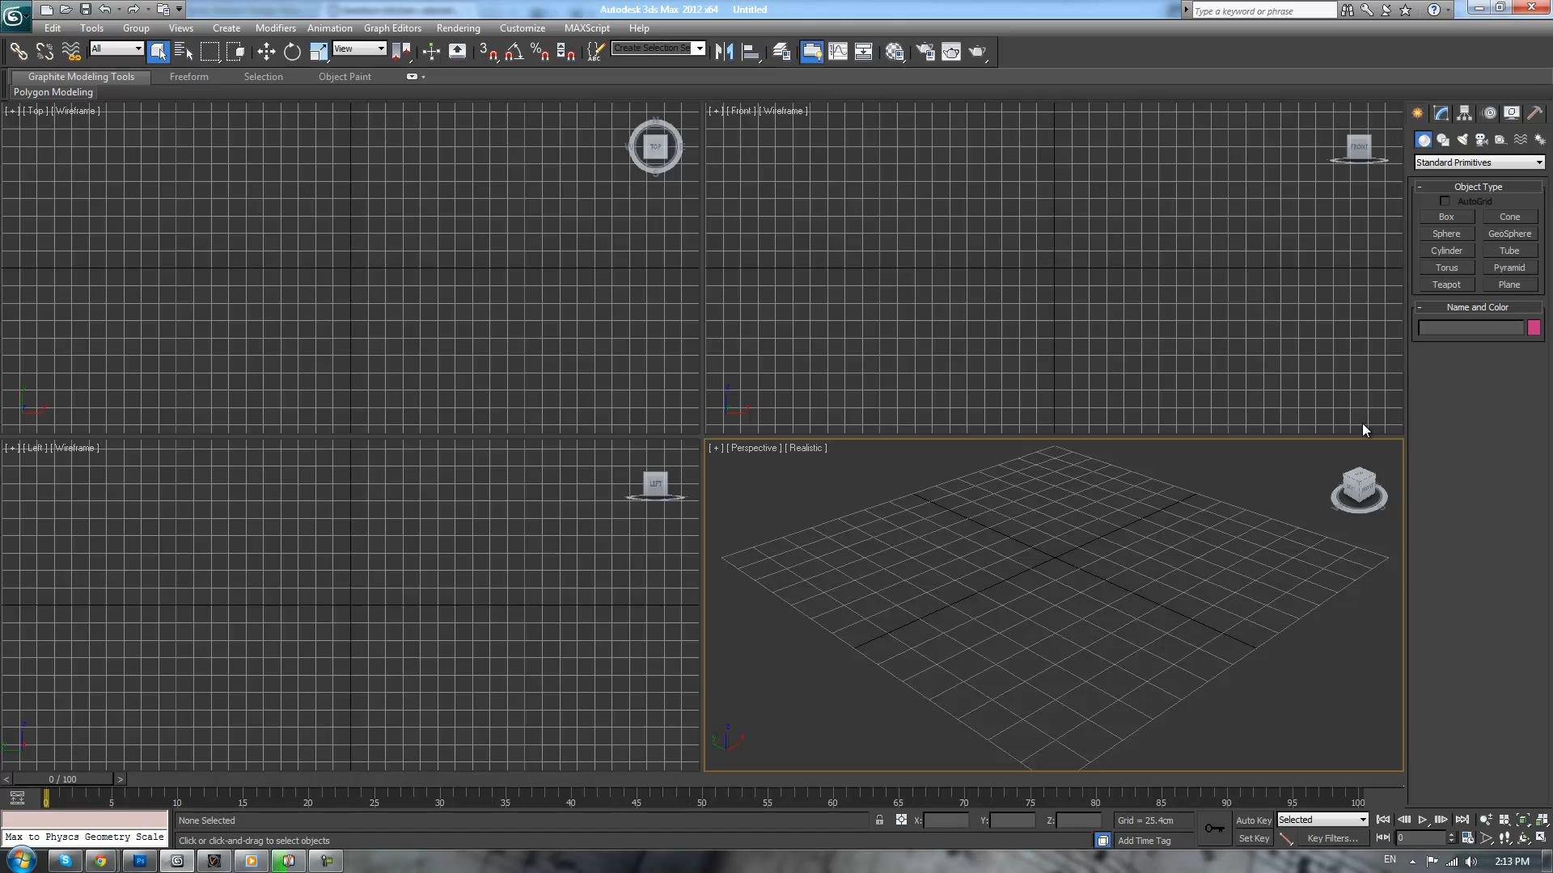
# - Create a standard primitive box on the grid in the perspective view and convert it to an editable poly
pyautogui.click(1444, 215)
pyautogui.moveTo(995, 658); pyautogui.dragTo(1026, 555)
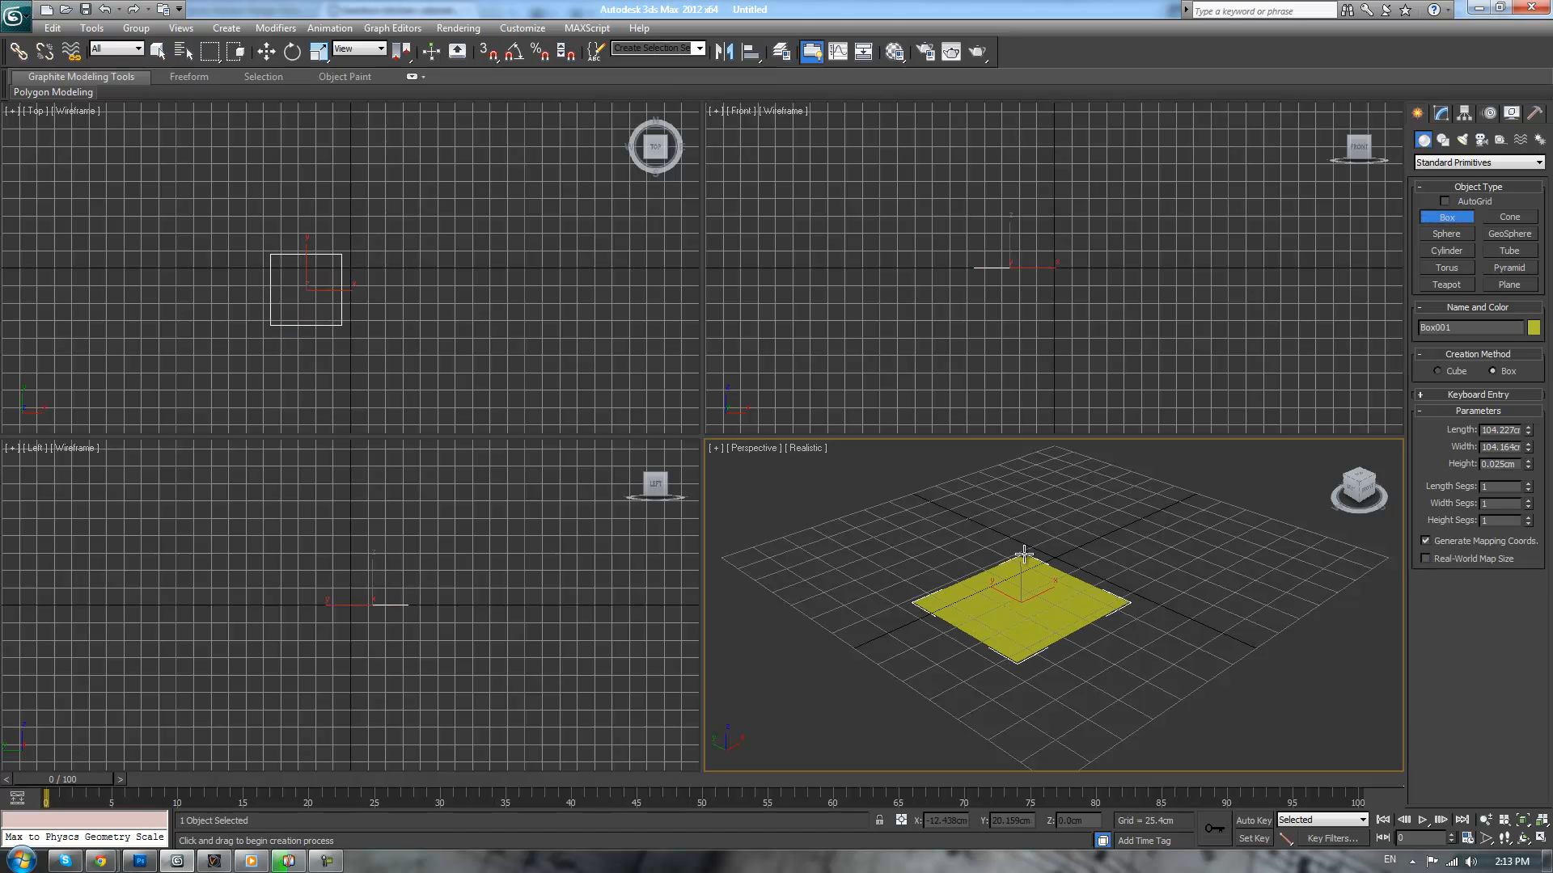
pyautogui.click(1003, 451)
pyautogui.hotkey('ctrl', 'e')
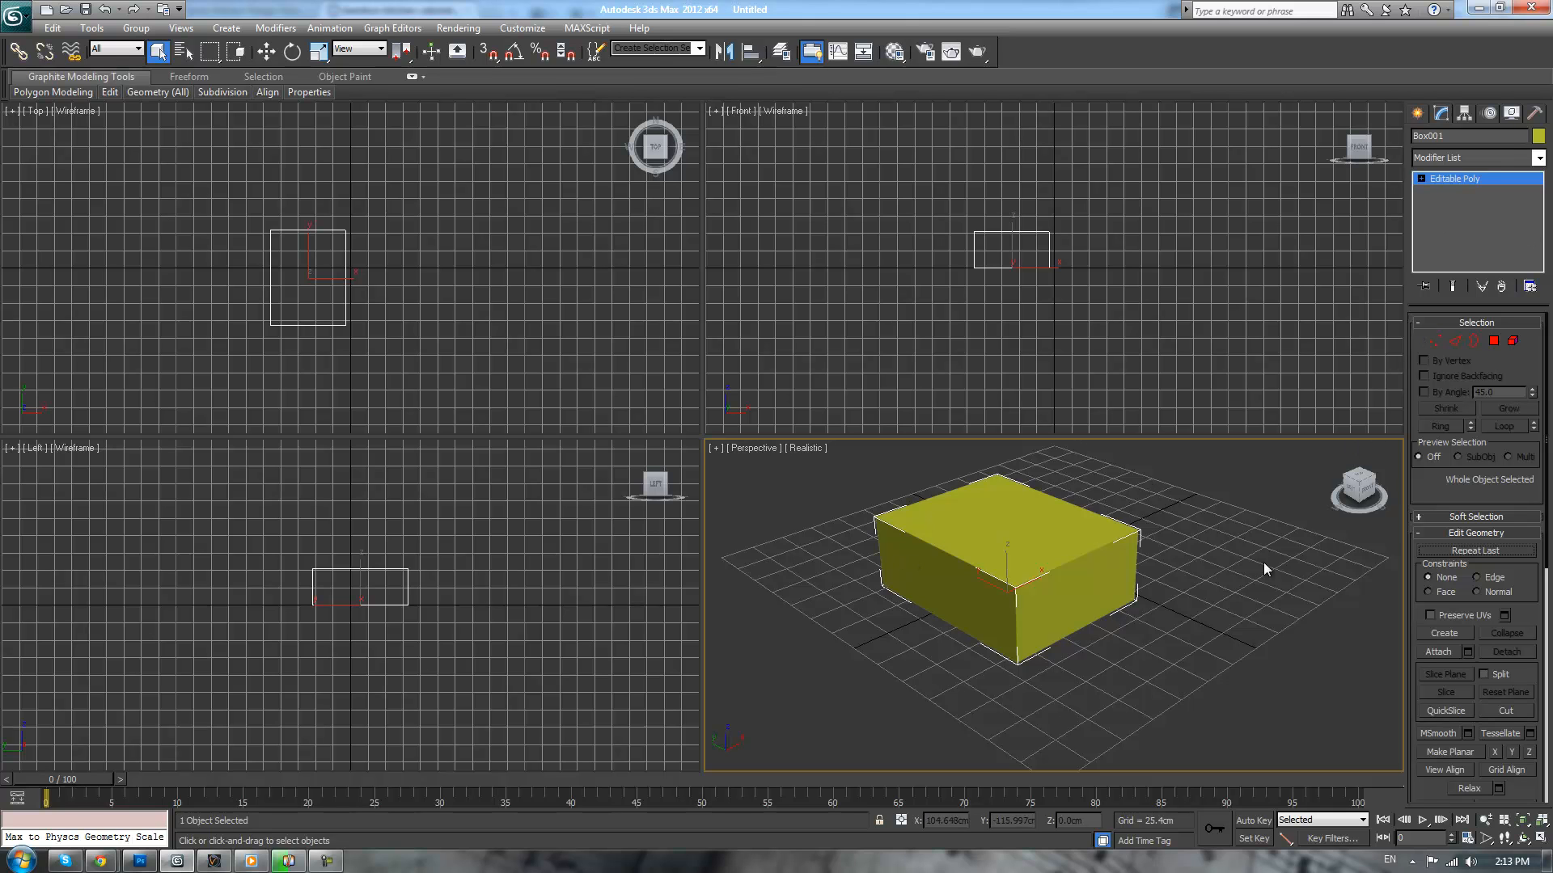
# - Delete the test box from the scene
pyautogui.rightClick(1117, 477)
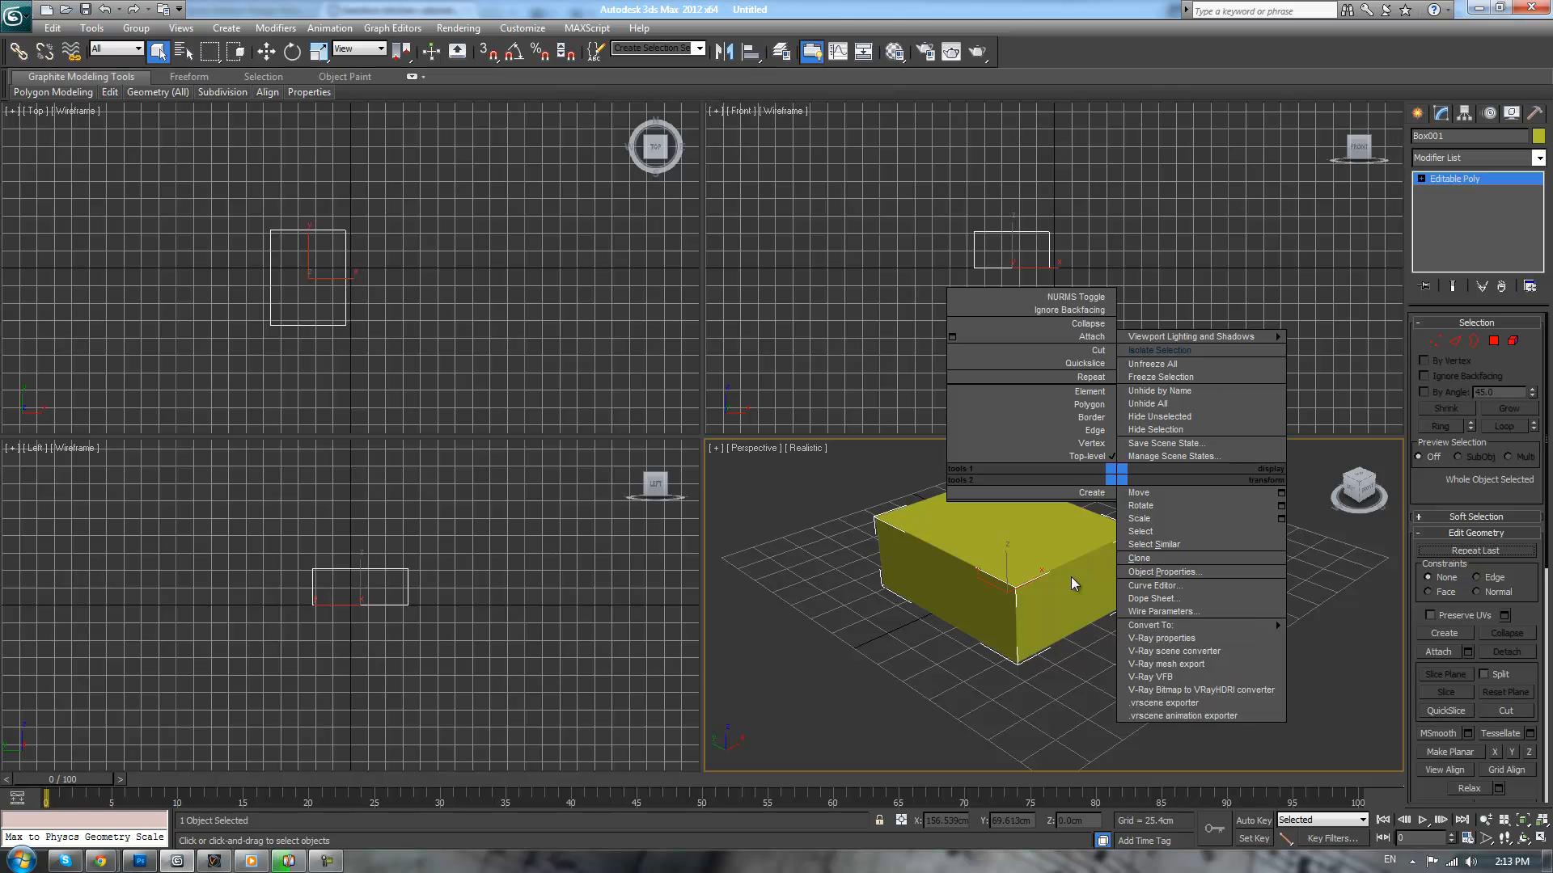
pyautogui.moveTo(1274, 621)
pyautogui.click(1353, 531)
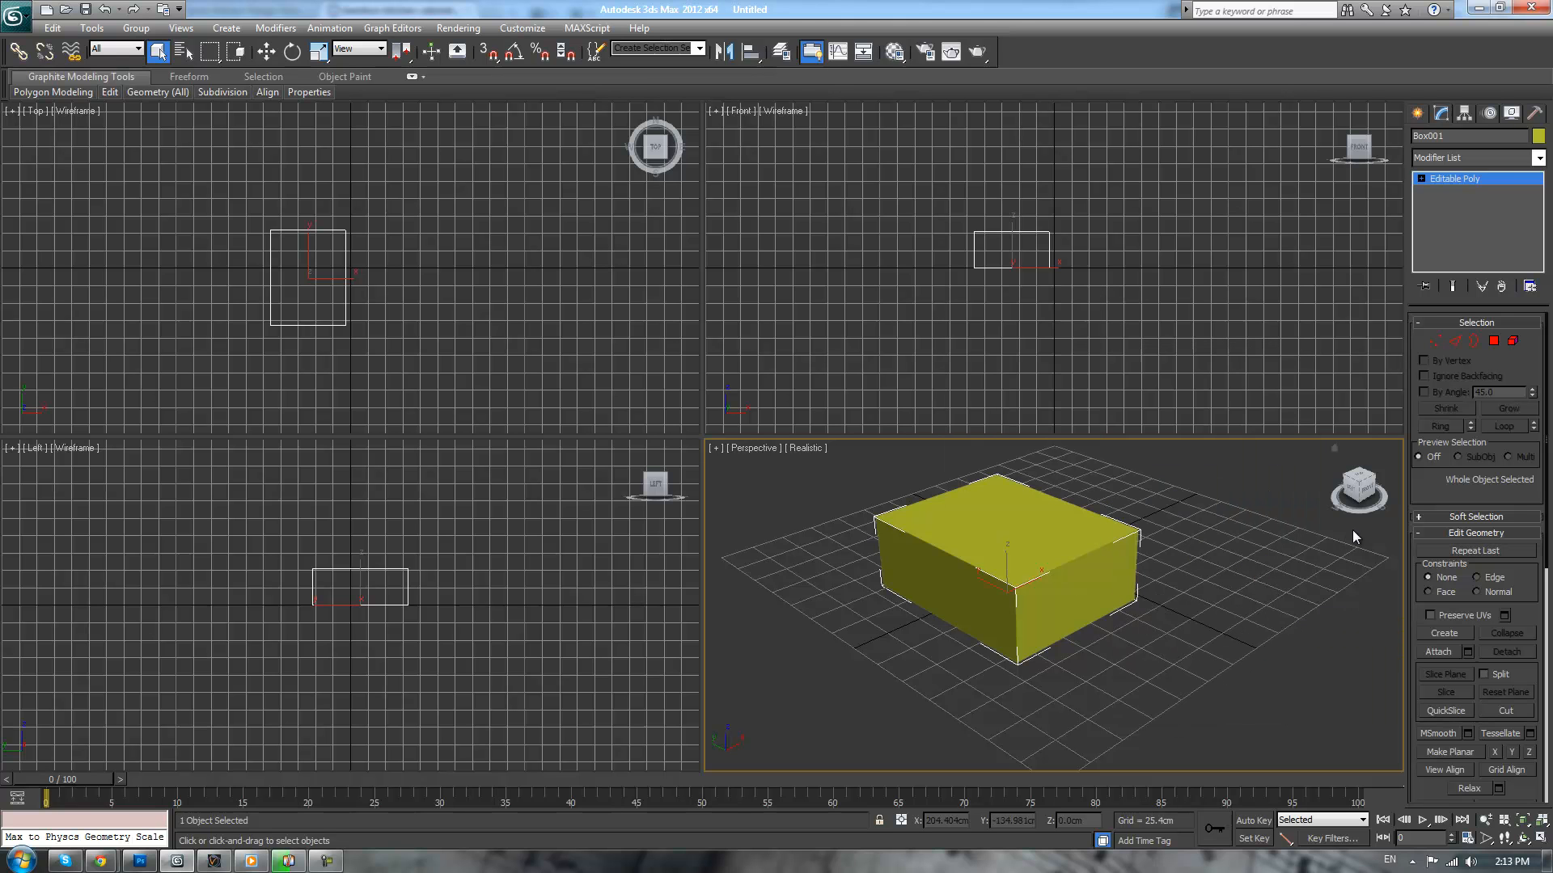
pyautogui.click(1477, 161)
pyautogui.click(1219, 699)
pyautogui.press('Delete')
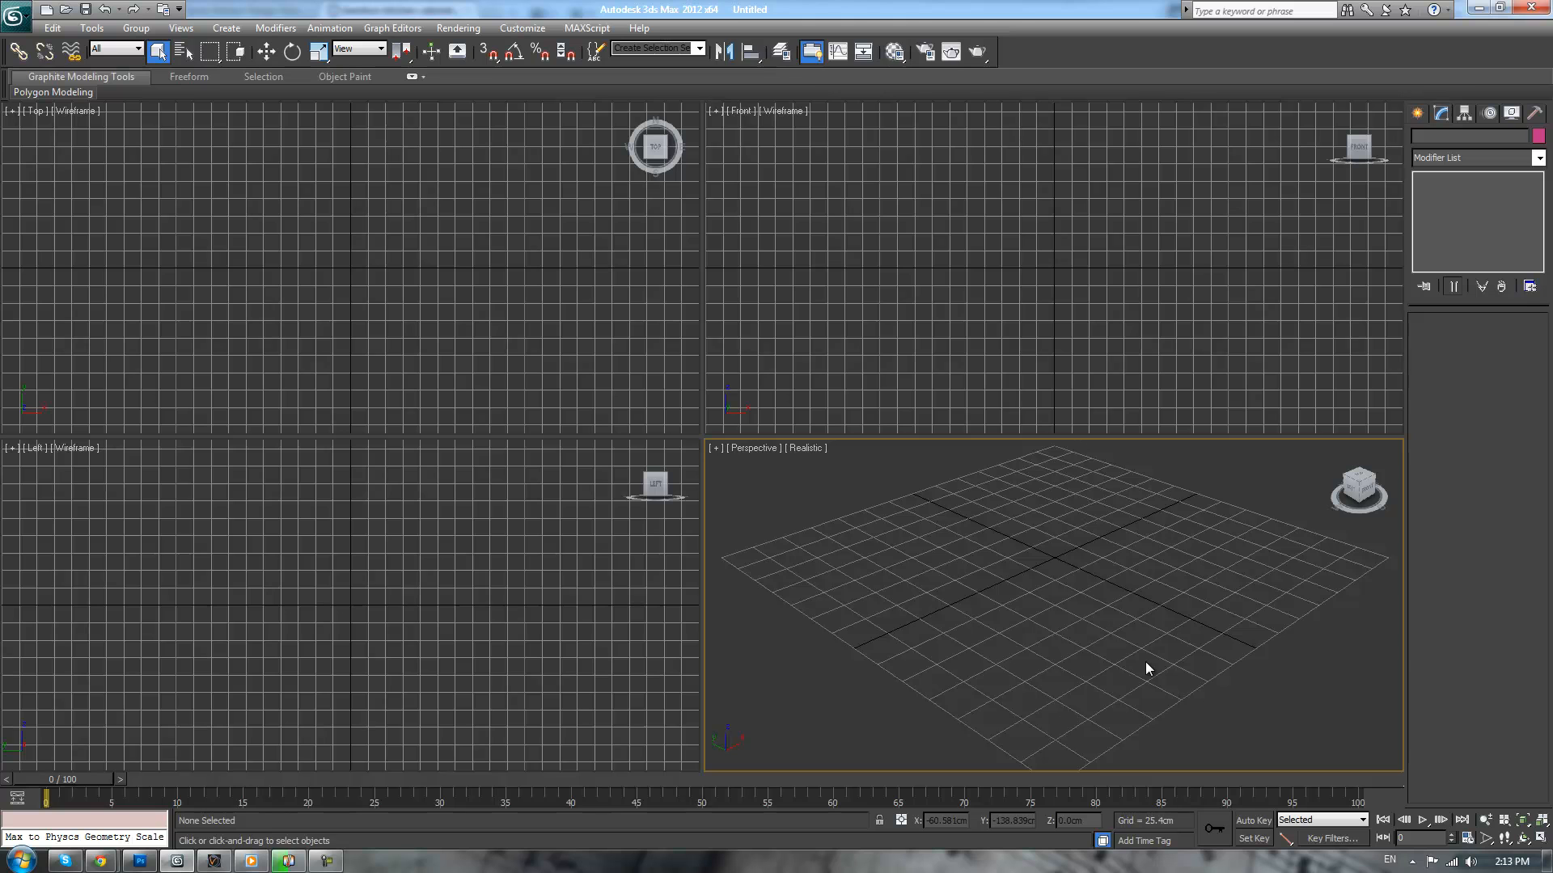
# - Draw a standard primitive box in the top view, about 425 cm wide, 200 cm long and 138 cm high
pyautogui.rightClick(973, 600)
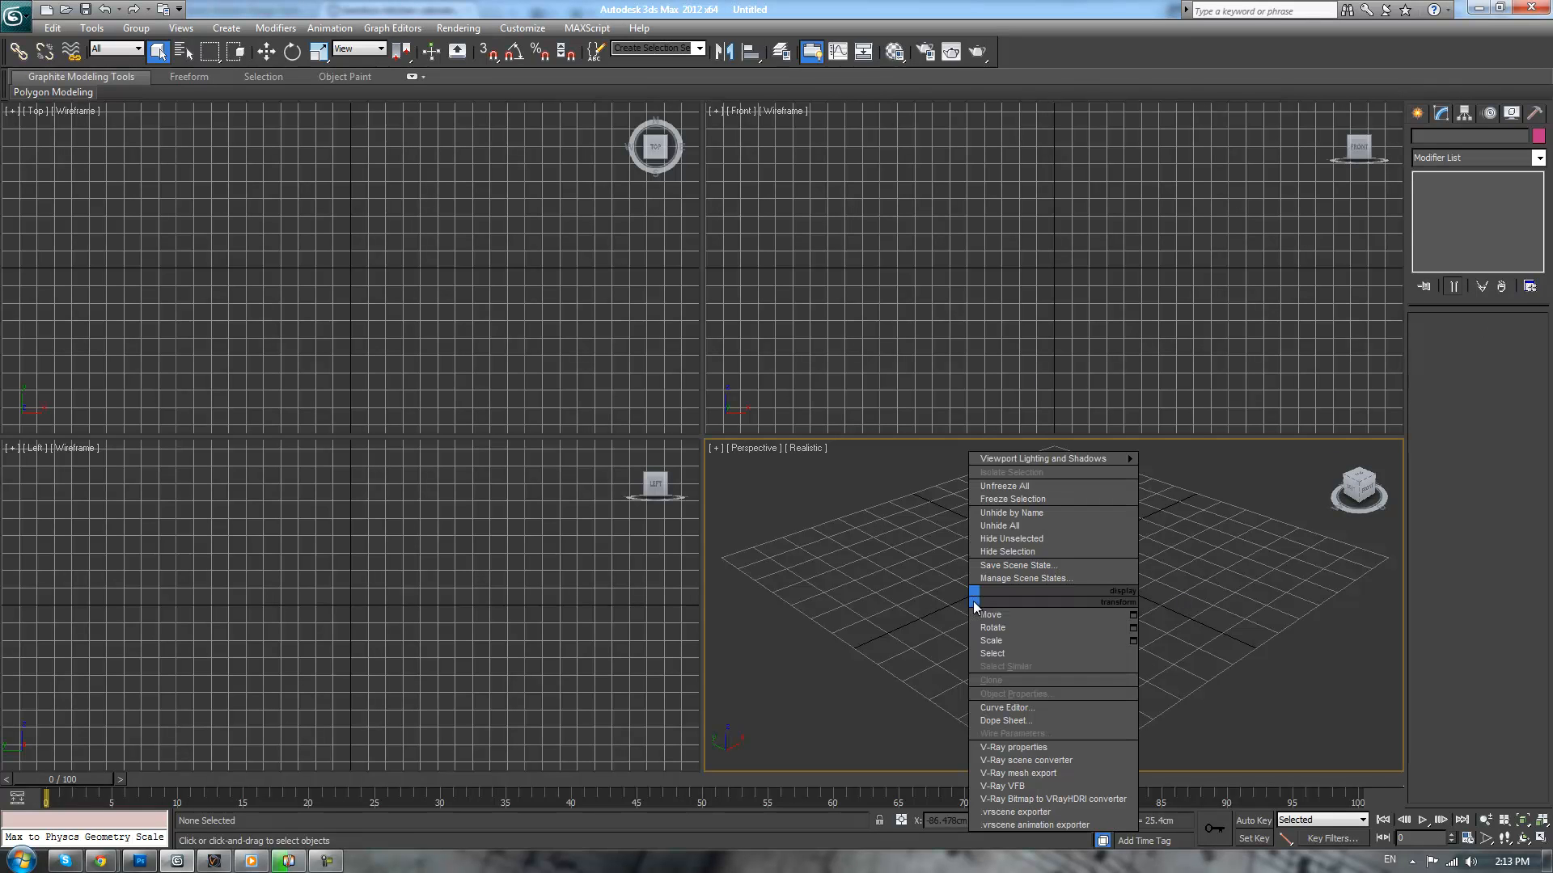
pyautogui.click(1417, 113)
pyautogui.click(1443, 217)
pyautogui.moveTo(170, 207); pyautogui.dragTo(461, 343)
pyautogui.click(668, 304)
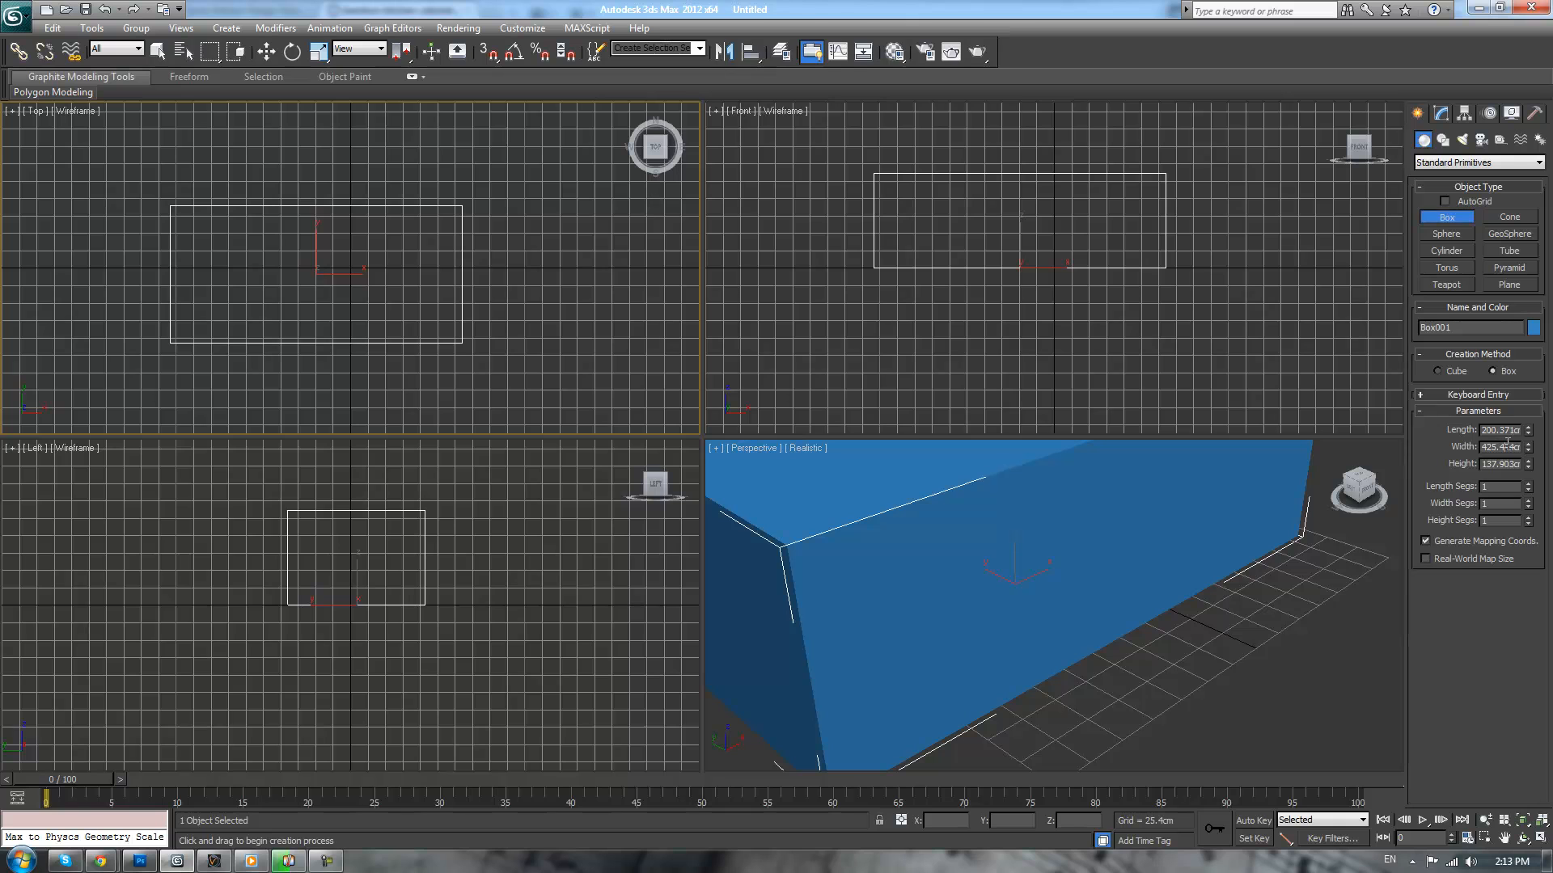
# - Set the box's height to 80 cm, reduce its width to about 247 cm and set its length to 60 cm
pyautogui.doubleClick(1501, 464)
pyautogui.write('80')
pyautogui.press('Return')
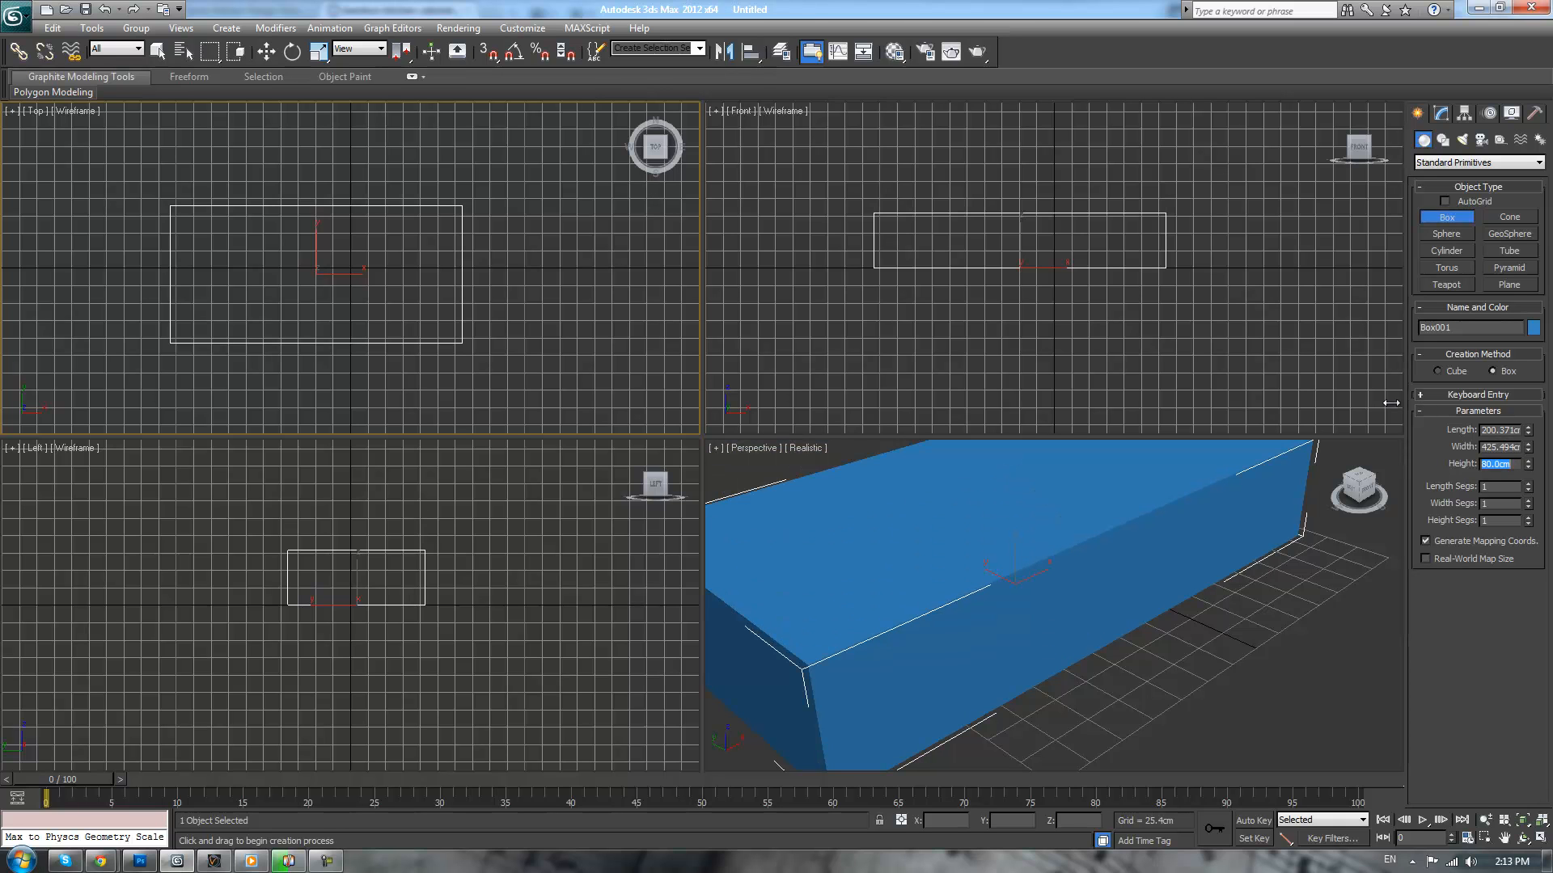
pyautogui.moveTo(1527, 447); pyautogui.dragTo(1532, 471)
pyautogui.doubleClick(1505, 431)
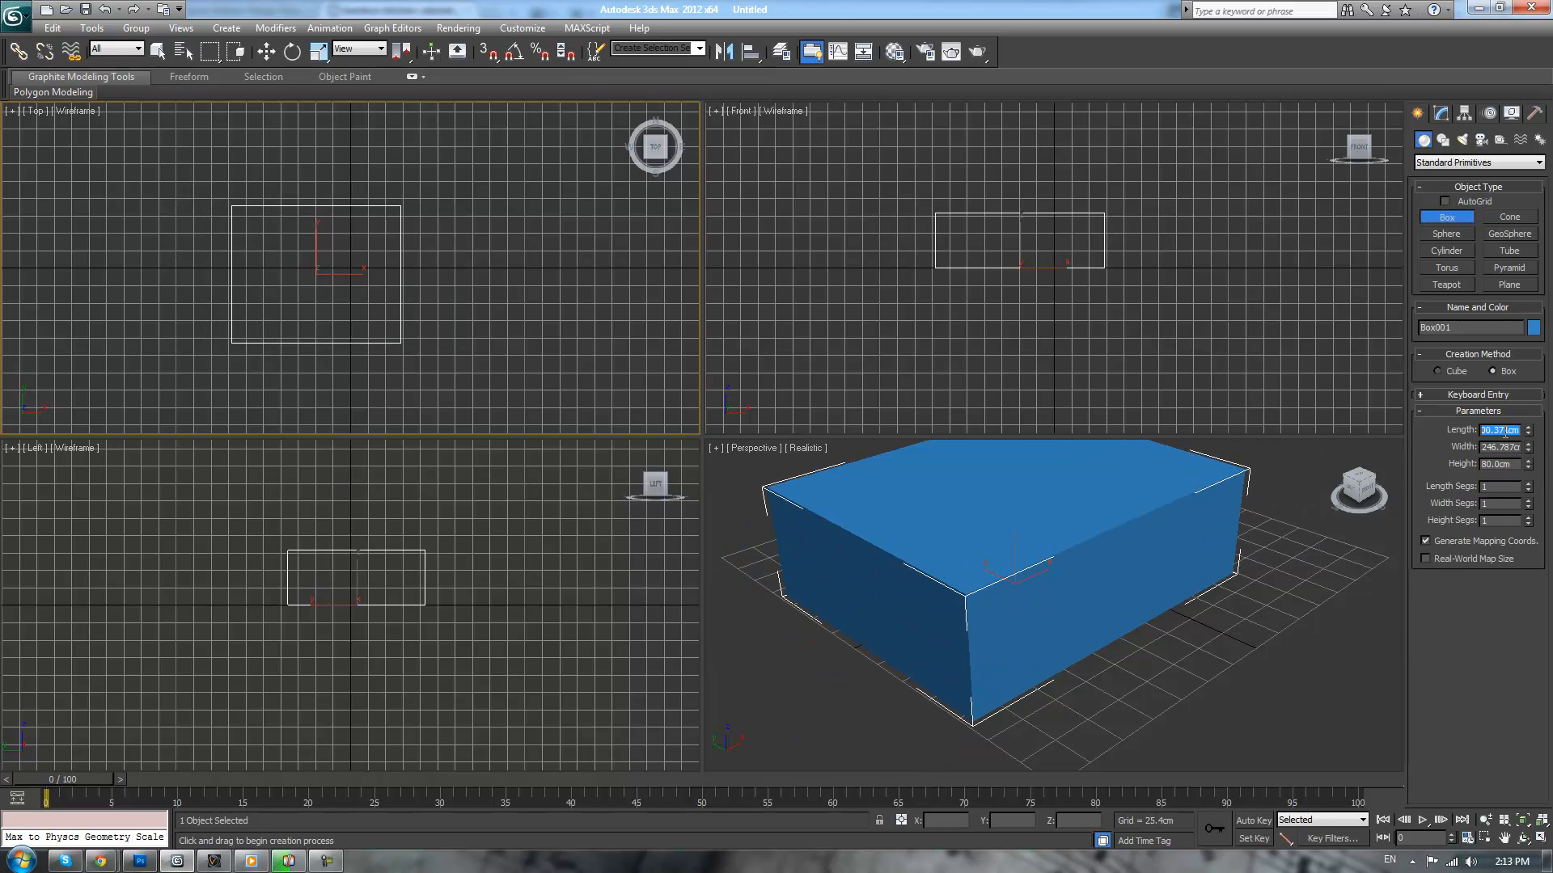
pyautogui.write('60')
pyautogui.press('Return')
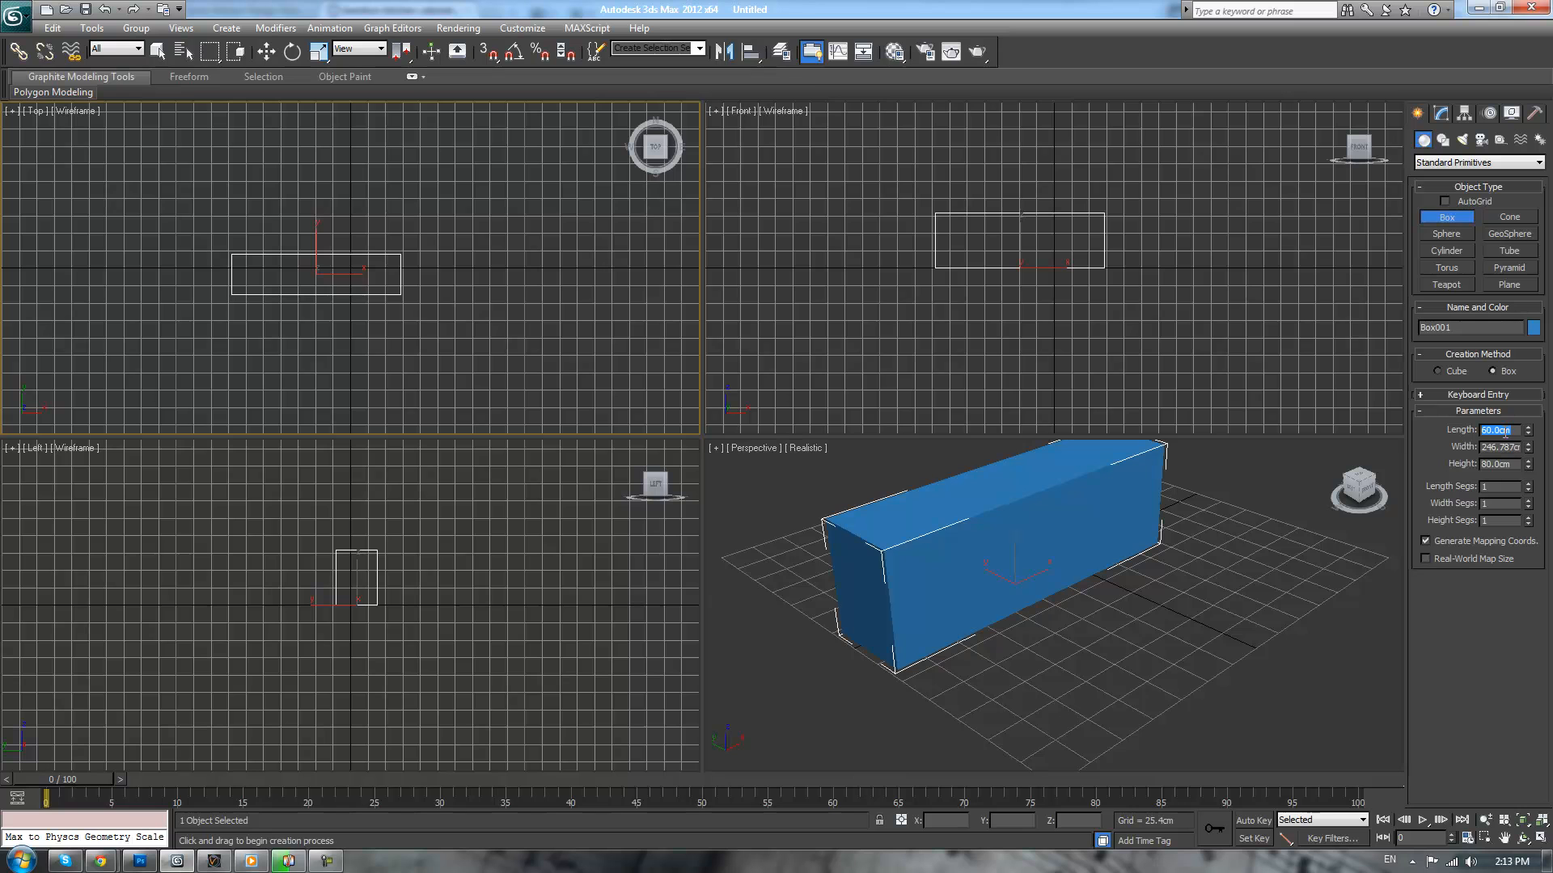
# - Convert the resized box to an editable poly in the perspective view
pyautogui.moveTo(1236, 588); pyautogui.dragTo(1251, 652, button='middle')
pyautogui.scroll(2, 1252, 653)
pyautogui.scroll(-2, 1132, 553)
pyautogui.moveTo(1228, 546); pyautogui.dragTo(1222, 570, button='middle')
pyautogui.hotkey('alt', 'c')
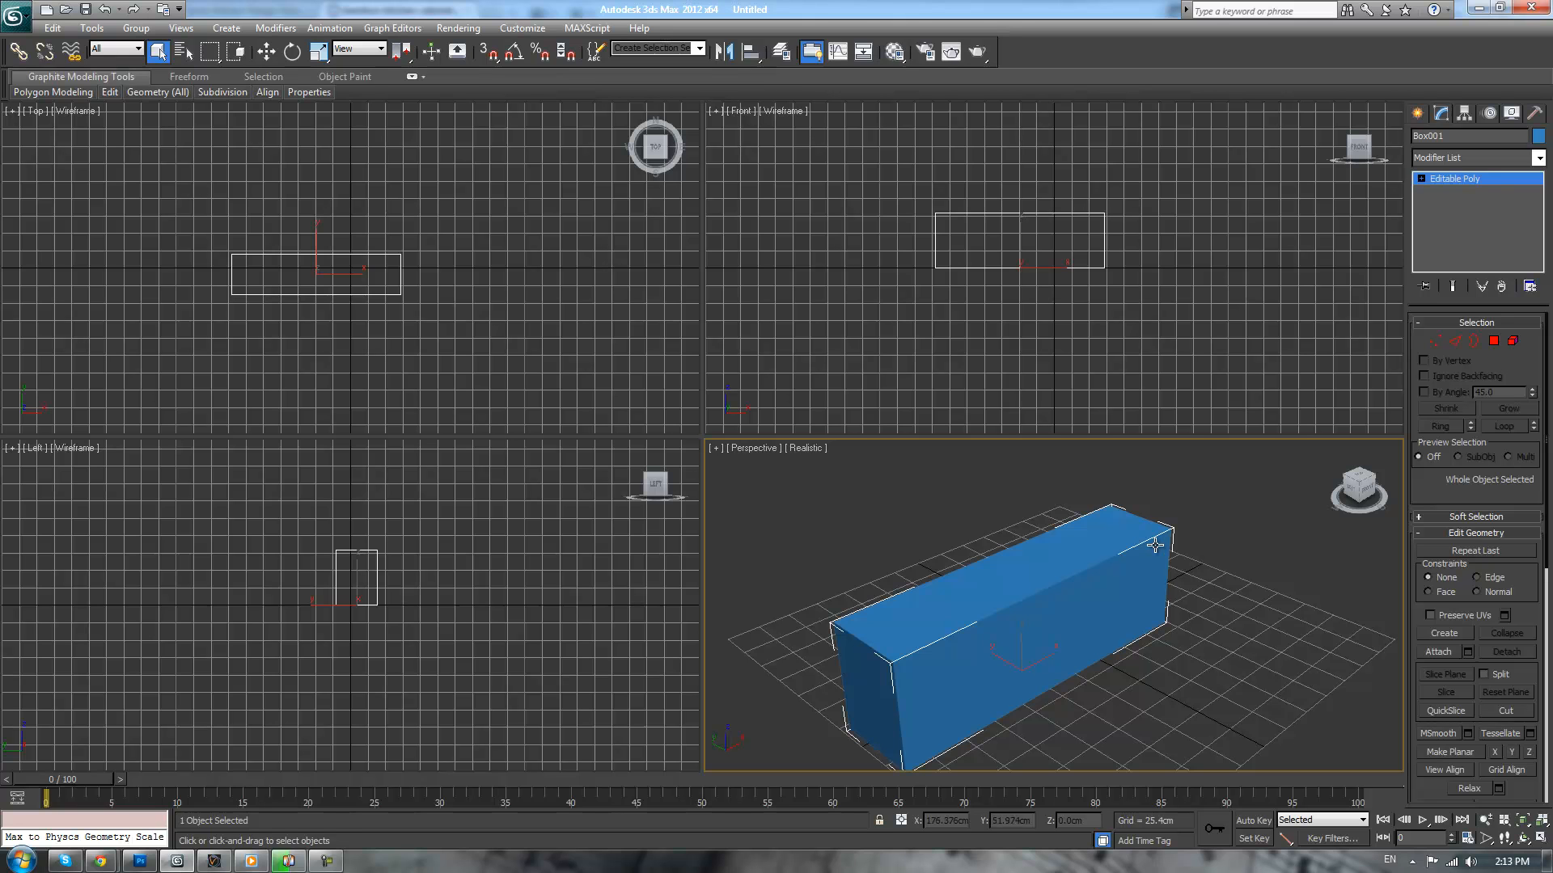
# - Extrude the cabinet's top polygon by 3.5 cm in the maximized perspective view with edged faces shown
pyautogui.press('4')
pyautogui.click(1075, 535)
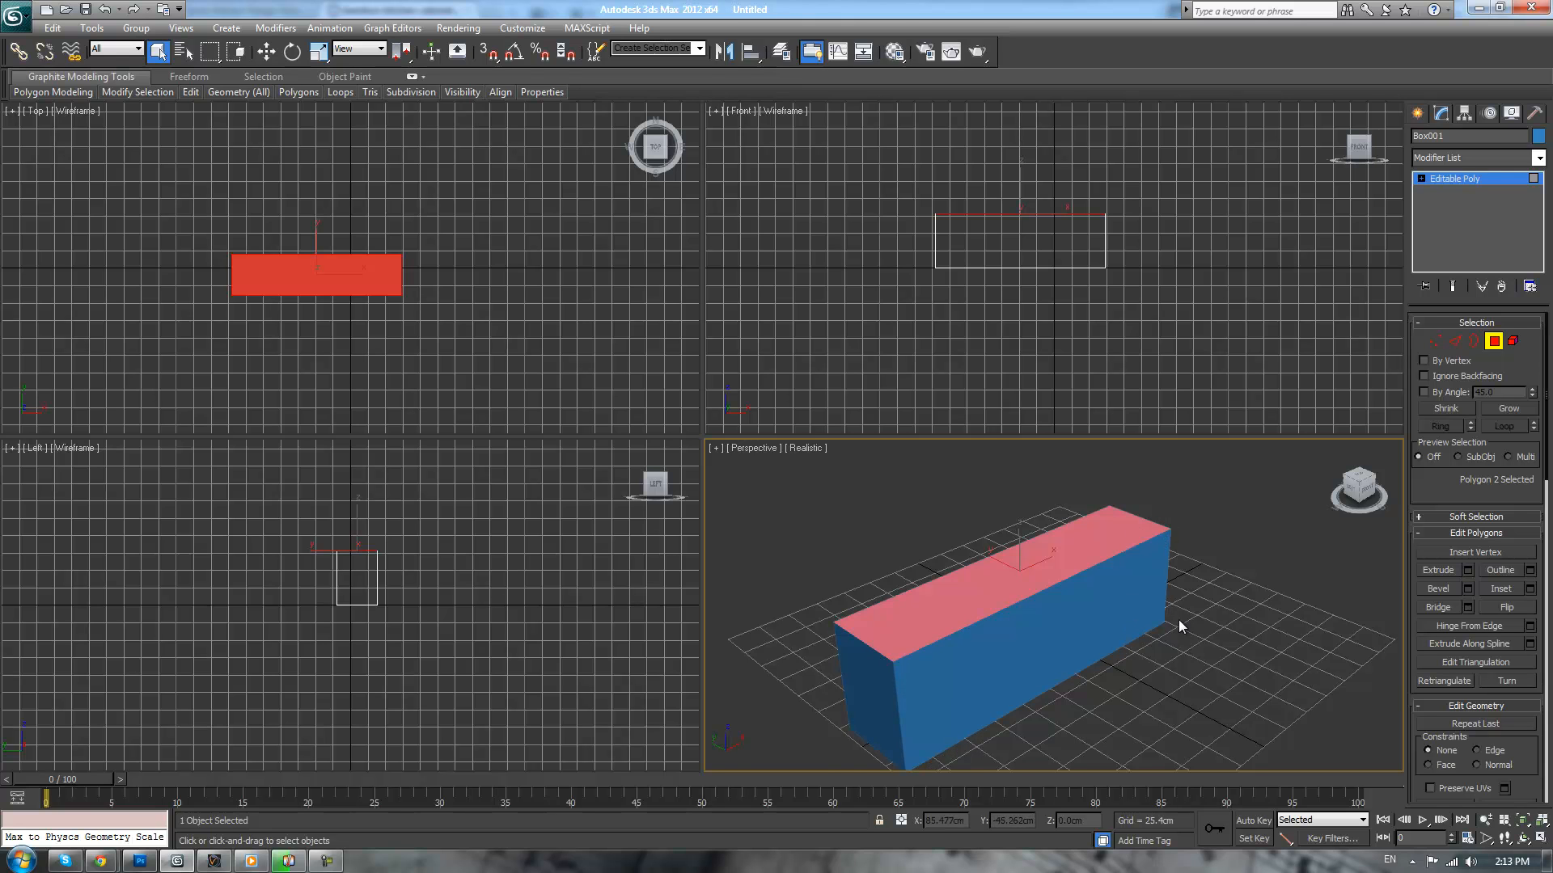
pyautogui.hotkey('alt', 'w')
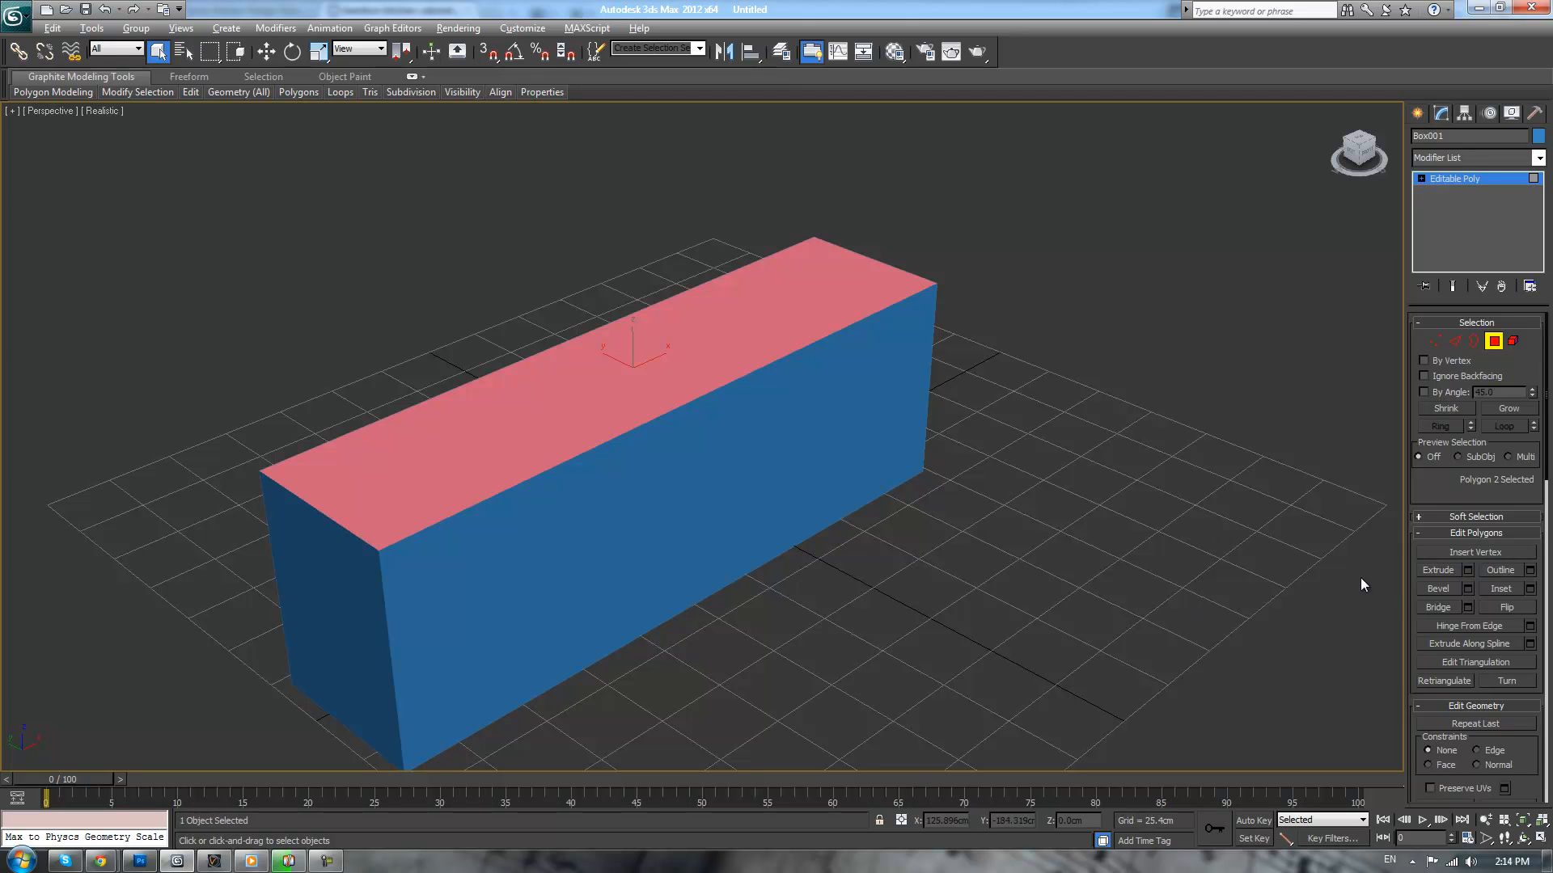
pyautogui.click(1468, 571)
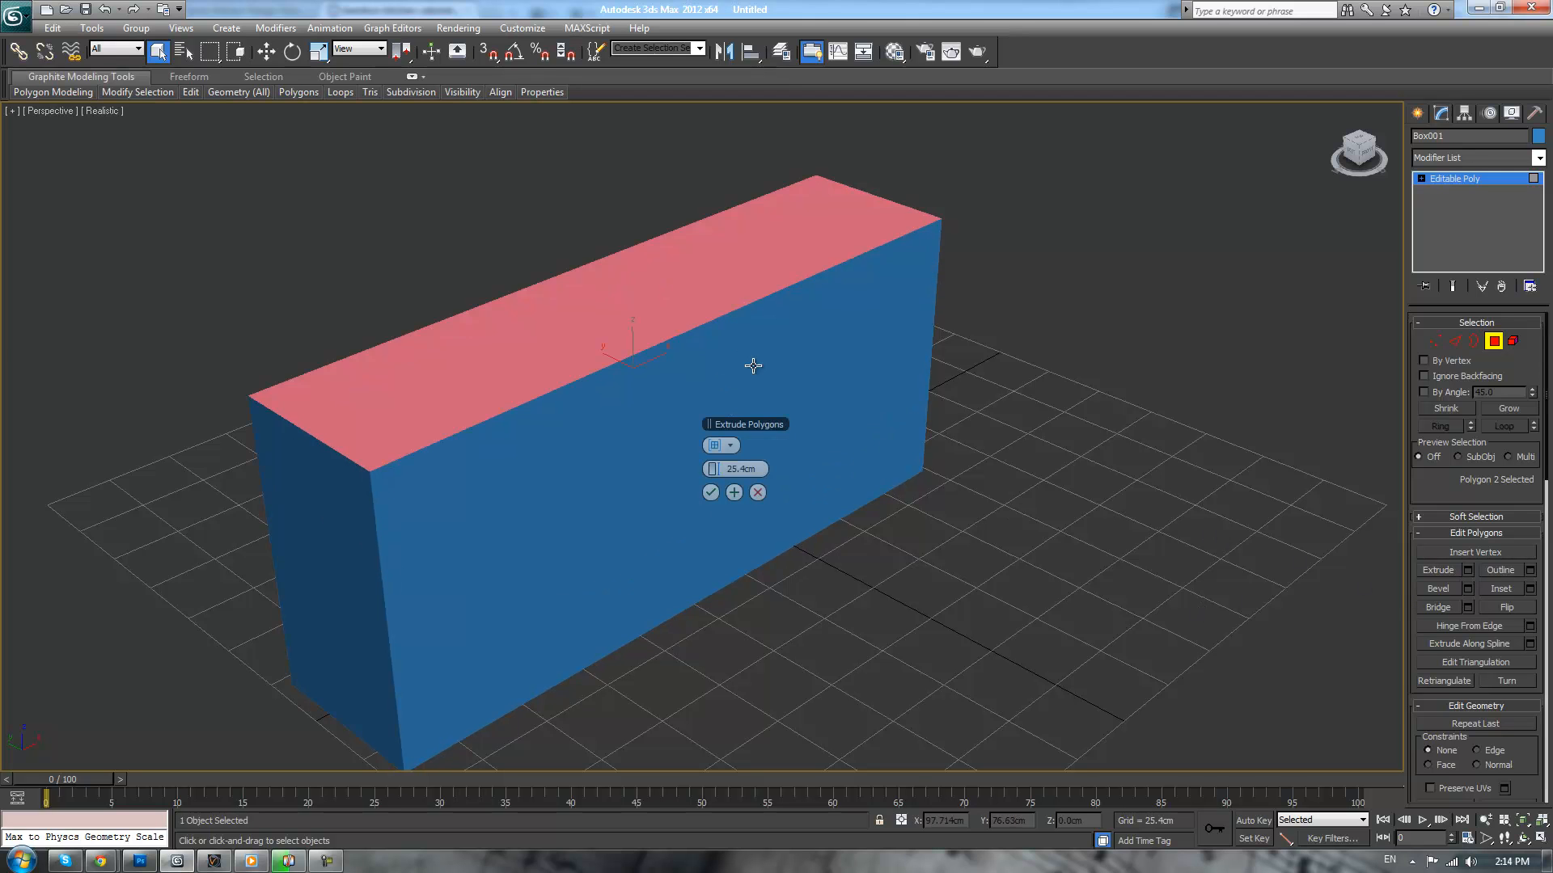
pyautogui.doubleClick(734, 469)
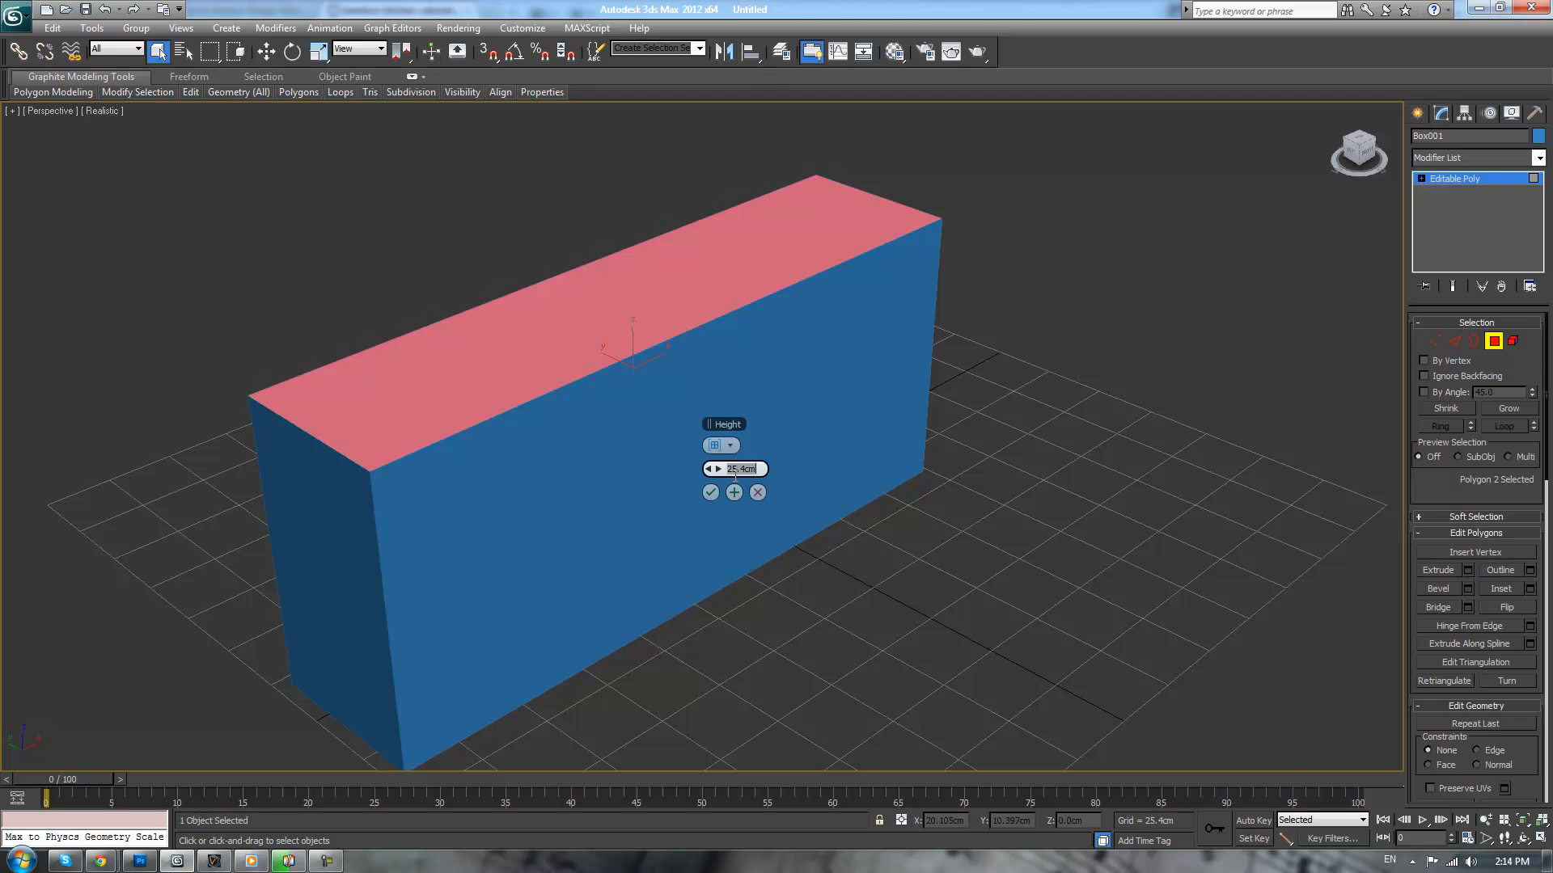
pyautogui.write('3.5')
pyautogui.press('Return')
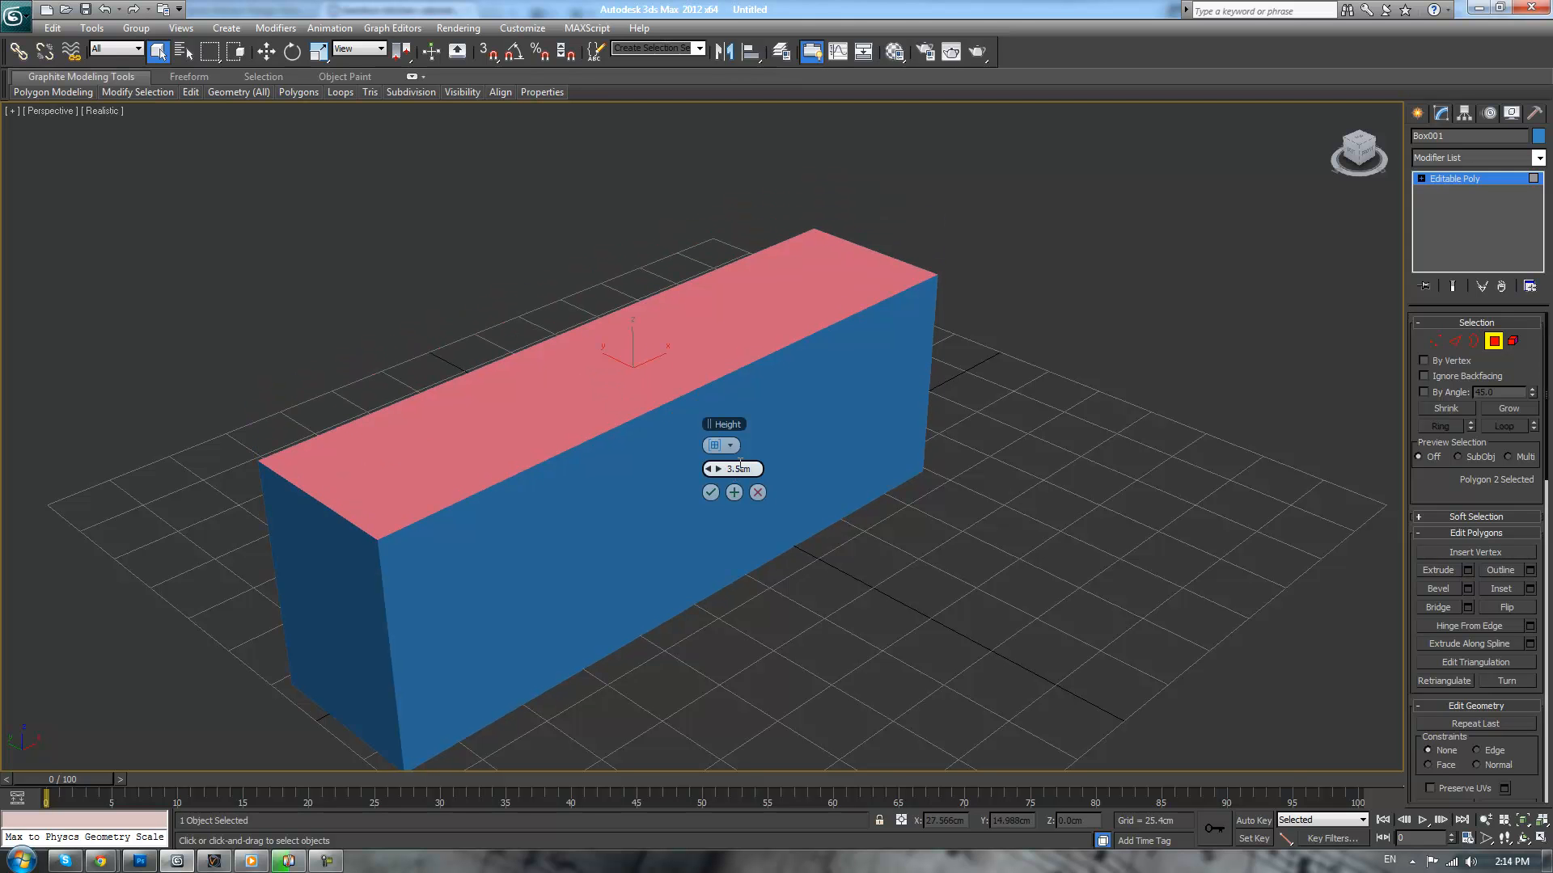
pyautogui.press('F4')
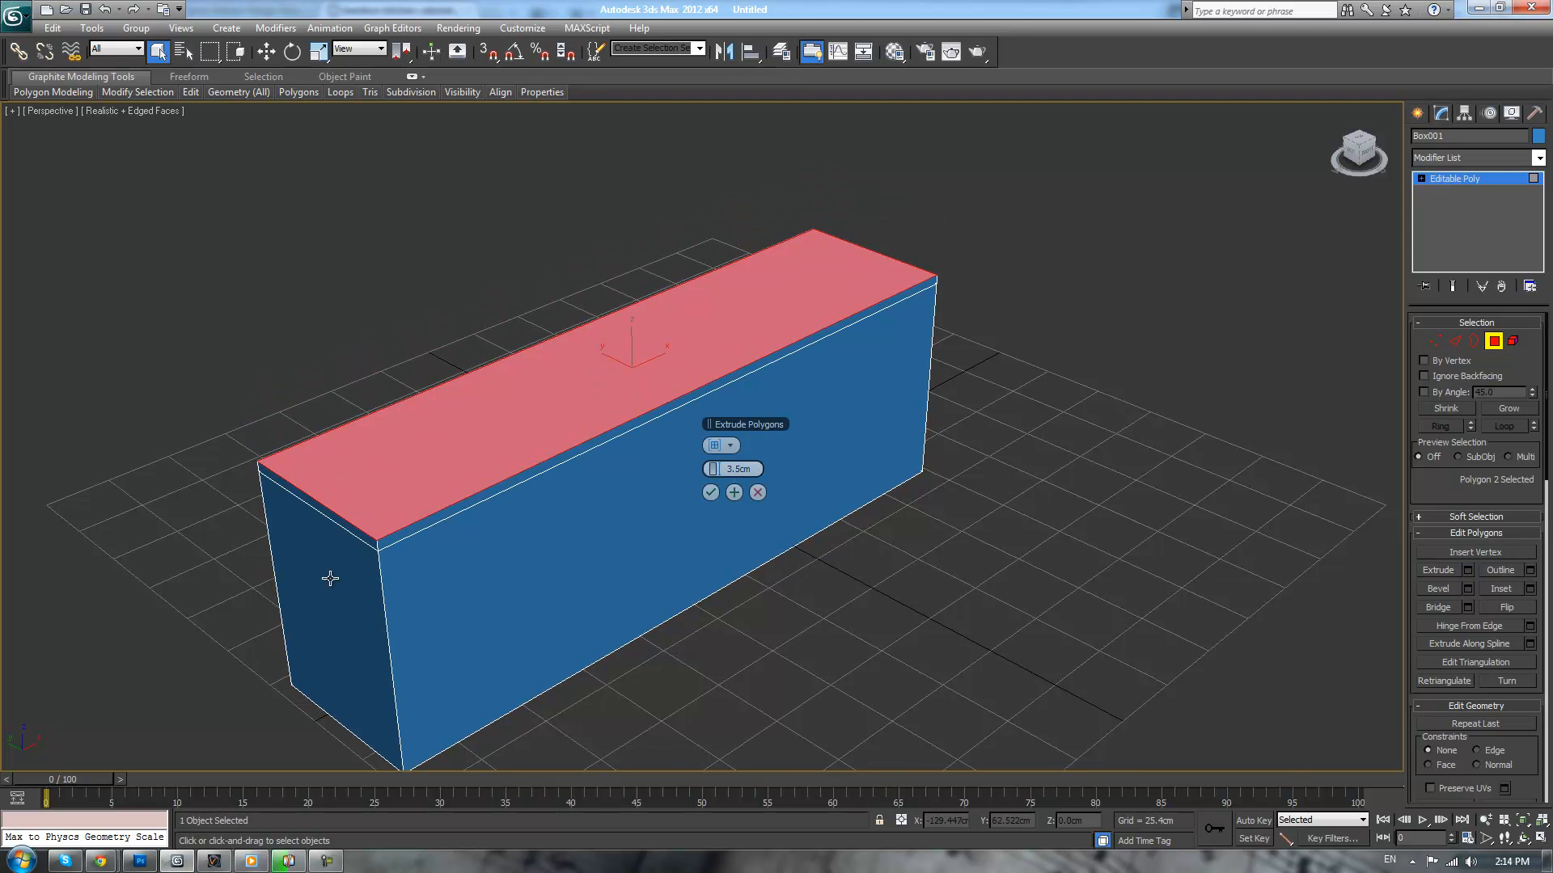
pyautogui.click(712, 493)
# - Select the polygon on the cabinet's underside and inset it by 0 cm
pyautogui.scroll(3, 855, 604)
pyautogui.keyDown('alt'); pyautogui.moveTo(855, 604); pyautogui.dragTo(920, 454, button='middle'); pyautogui.keyUp('alt')
pyautogui.click(822, 568)
pyautogui.moveTo(1205, 317); pyautogui.dragTo(1190, 413, button='middle')
pyautogui.scroll(-3, 1218, 299)
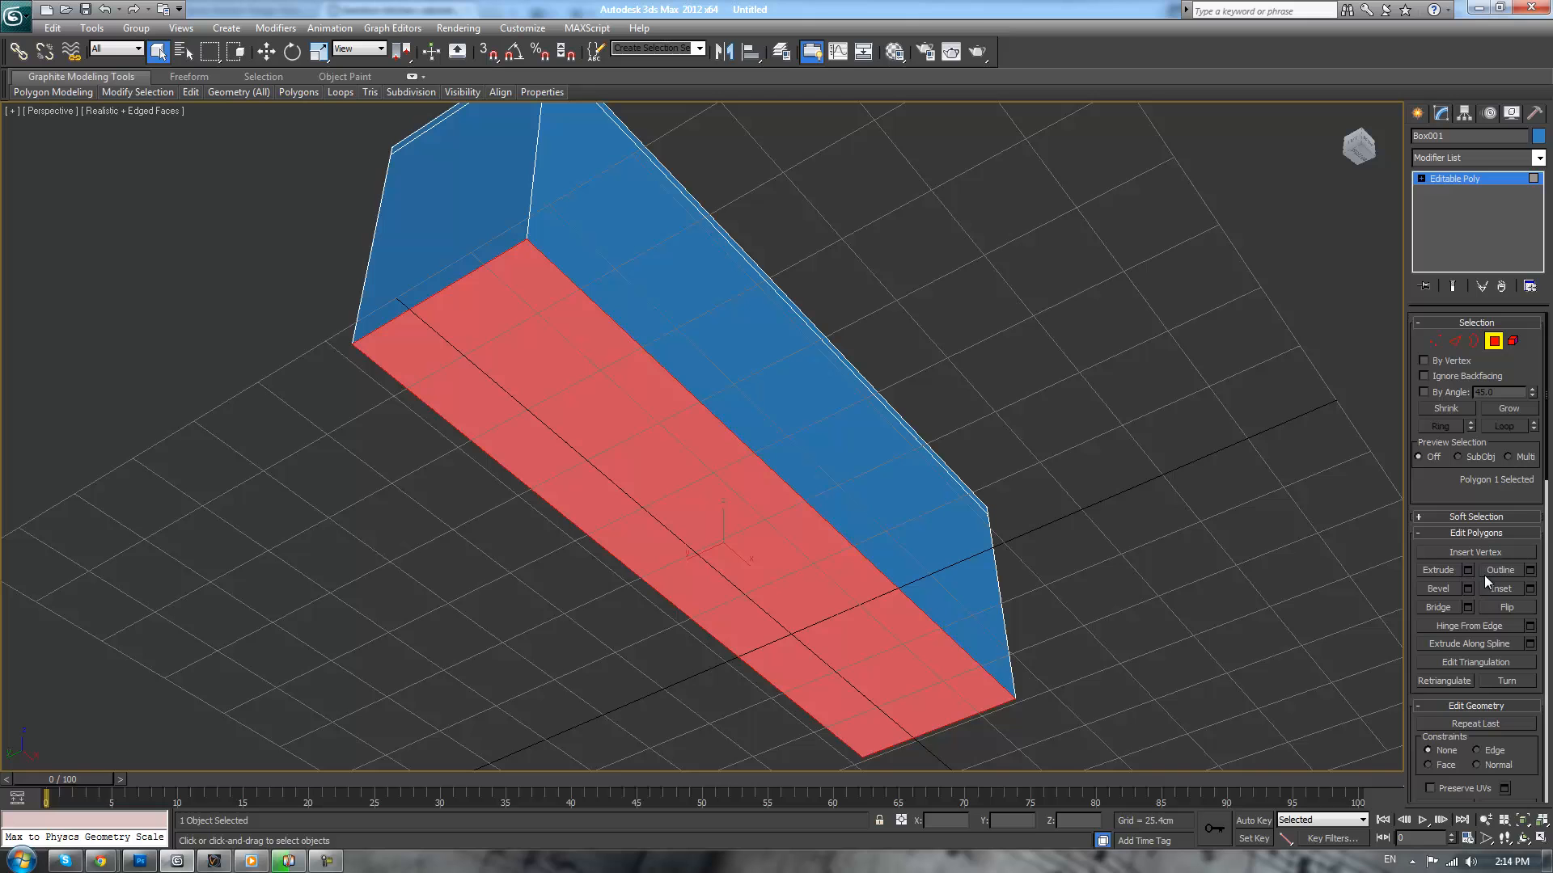
pyautogui.click(1529, 589)
pyautogui.write('0')
pyautogui.press('Return')
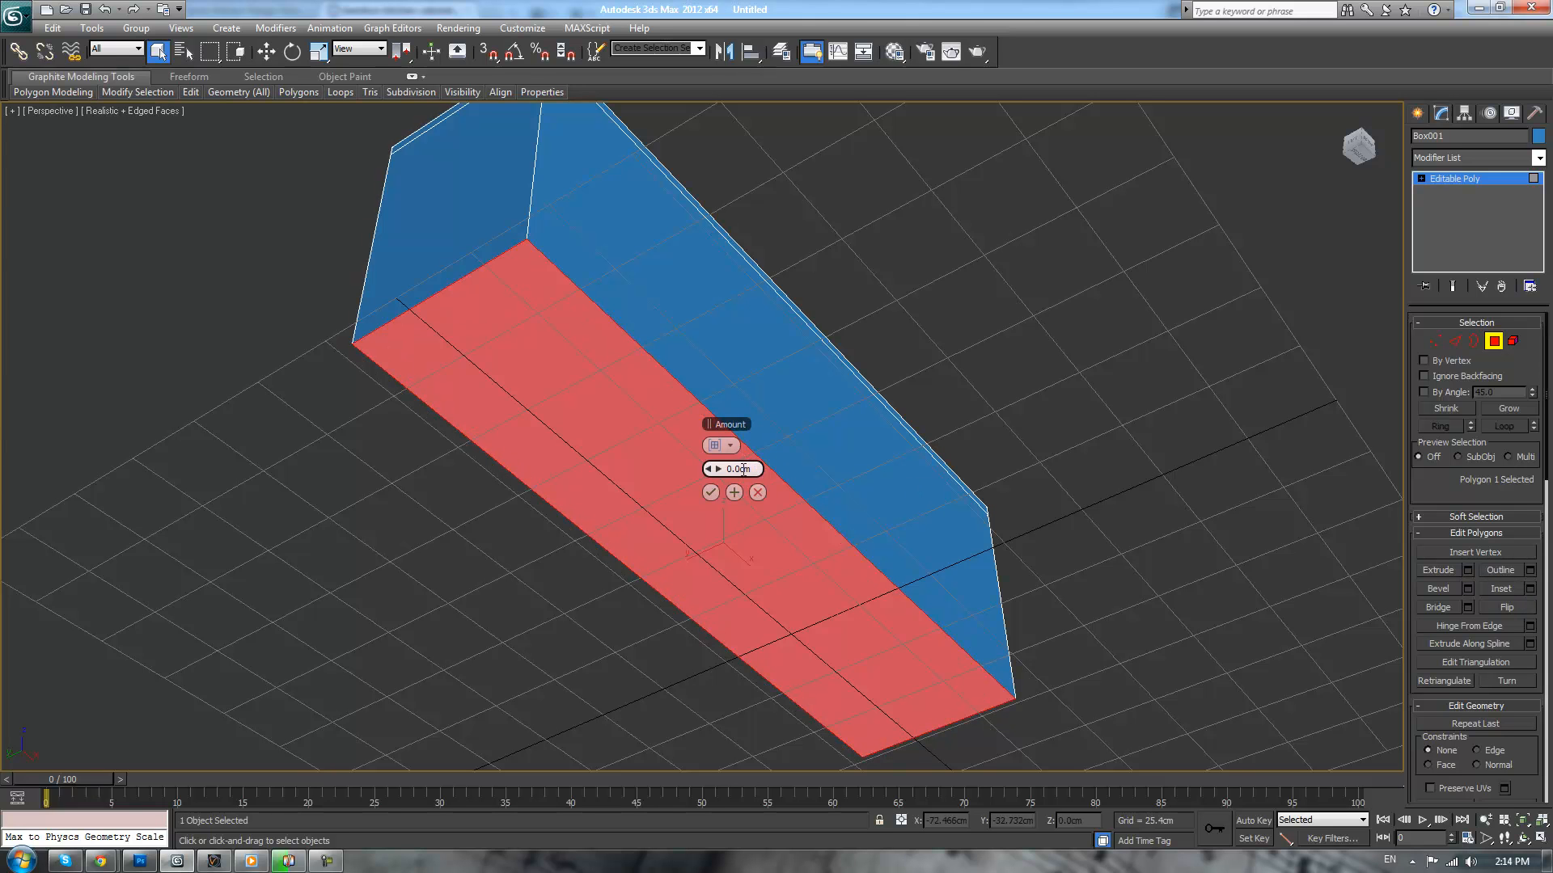
pyautogui.click(710, 494)
# - Scale the inset bottom polygon slightly narrower along Y, and move it flush with the back edge to leave a strip along the front
pyautogui.press('r')
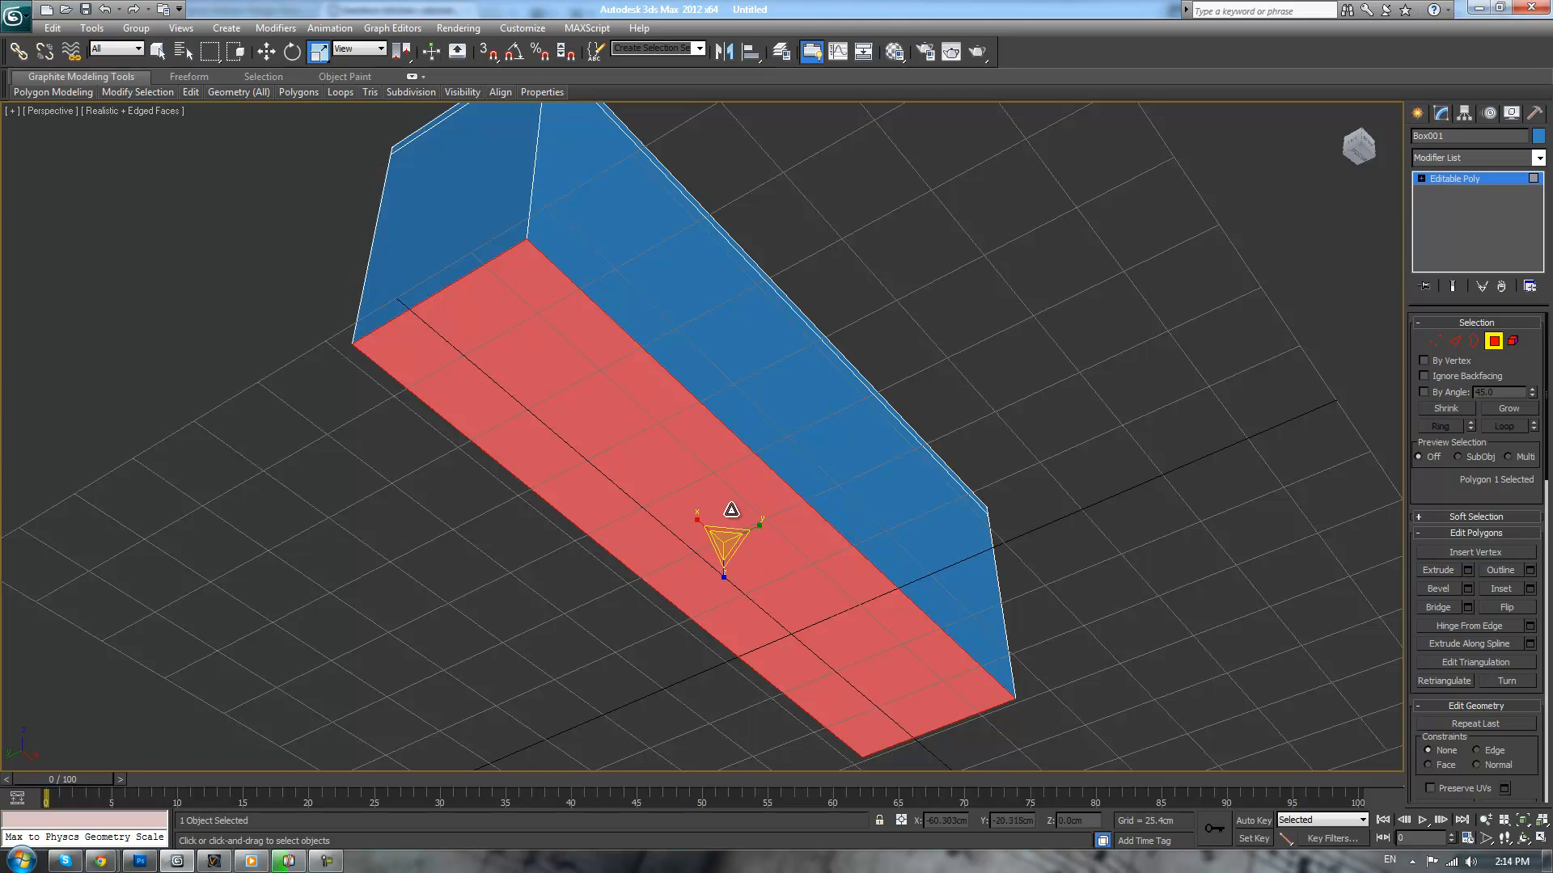
pyautogui.moveTo(757, 526); pyautogui.dragTo(747, 521)
pyautogui.scroll(3, 927, 442)
pyautogui.press('w')
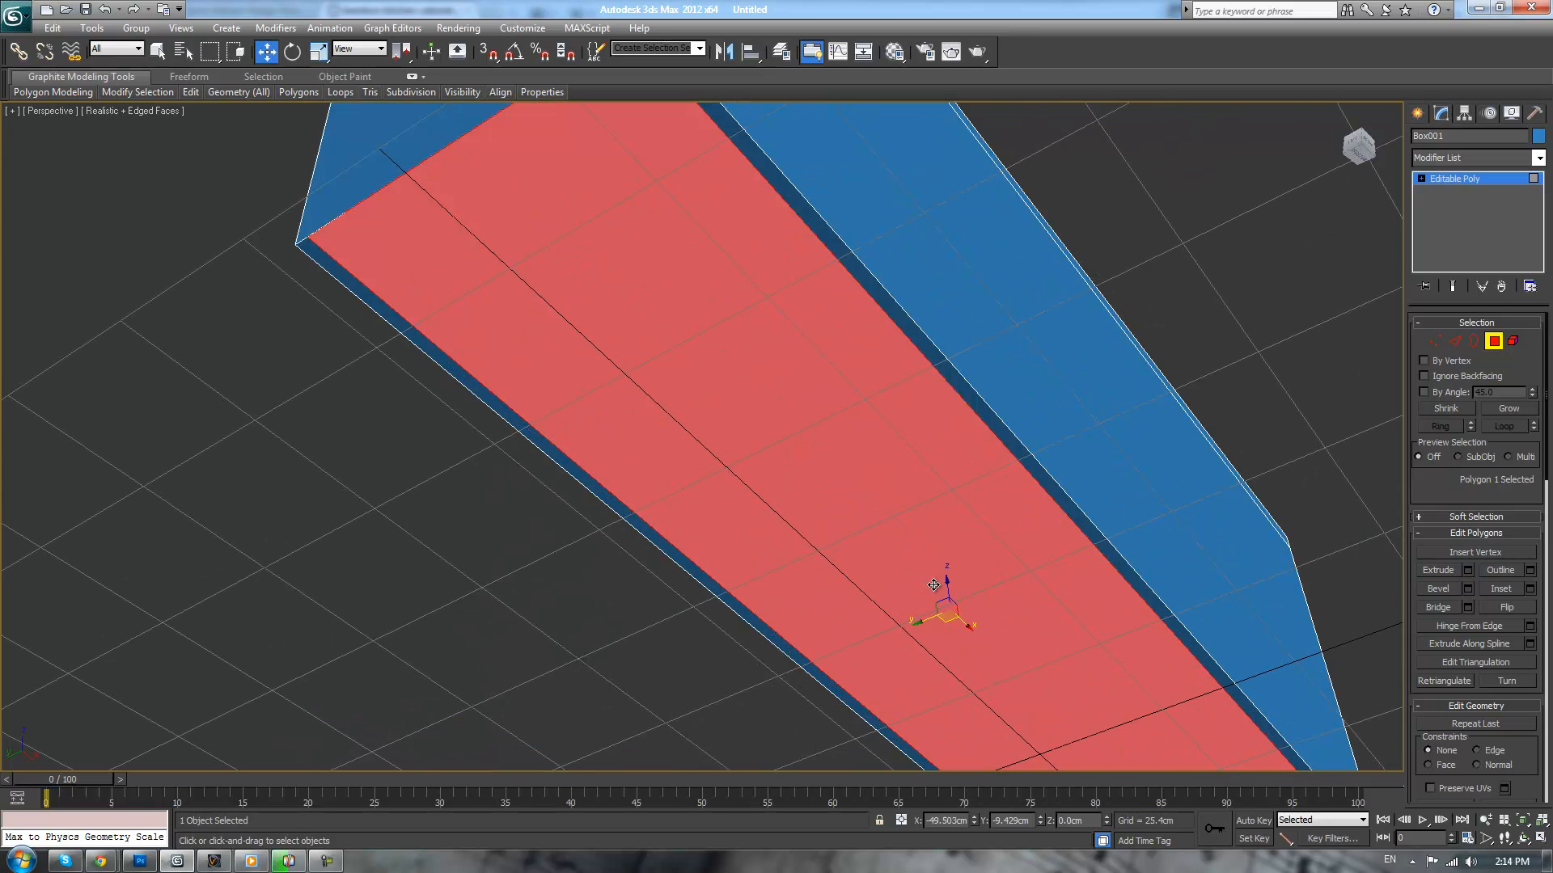
pyautogui.moveTo(928, 614); pyautogui.dragTo(918, 619)
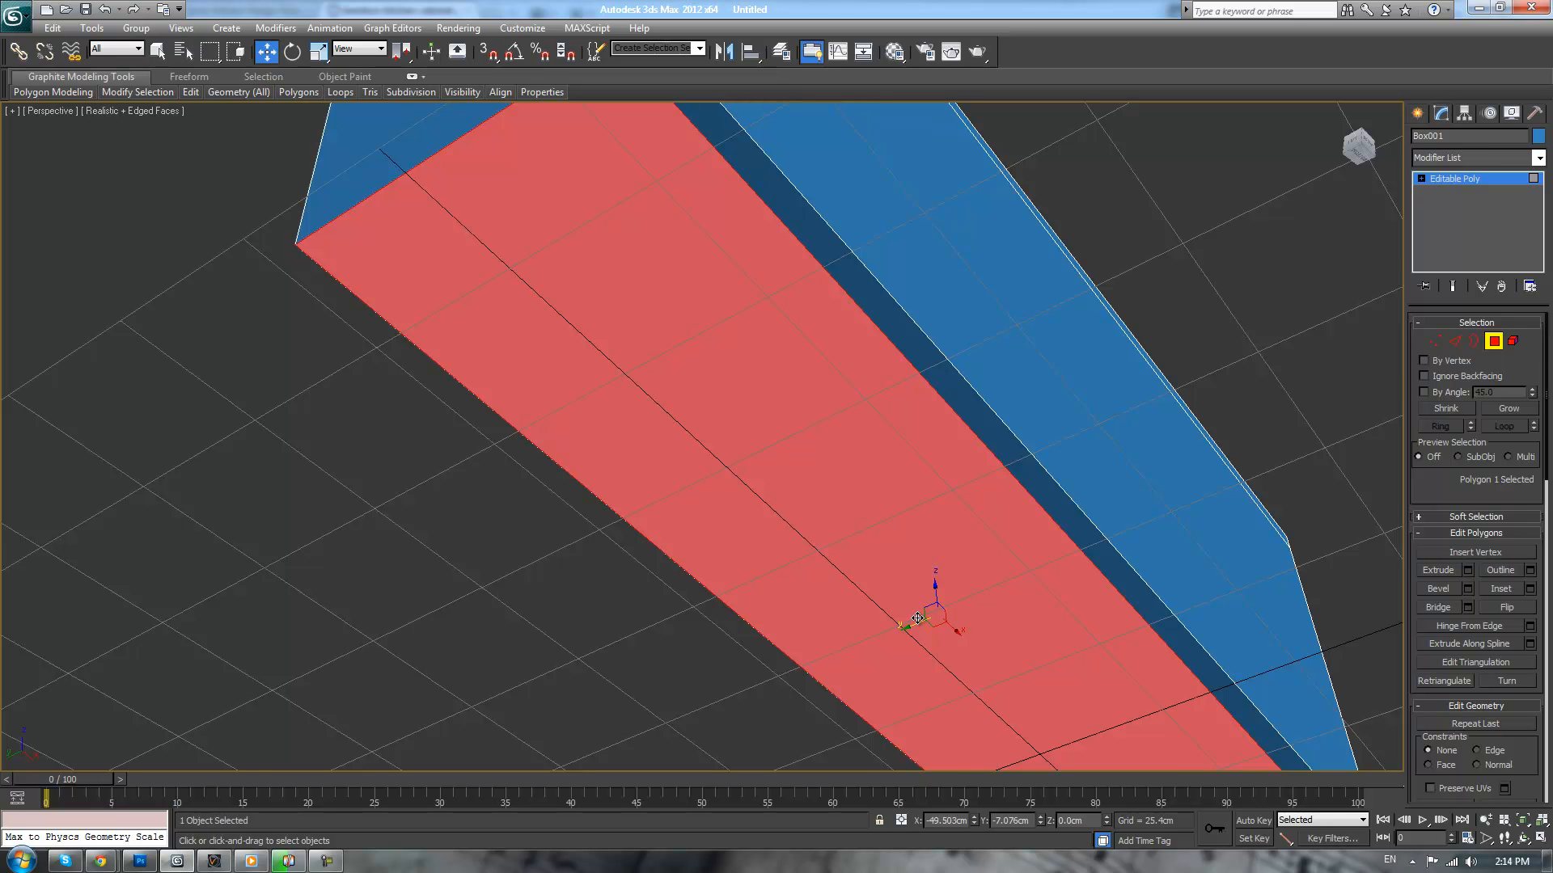
pyautogui.moveTo(975, 450); pyautogui.dragTo(957, 506, button='middle')
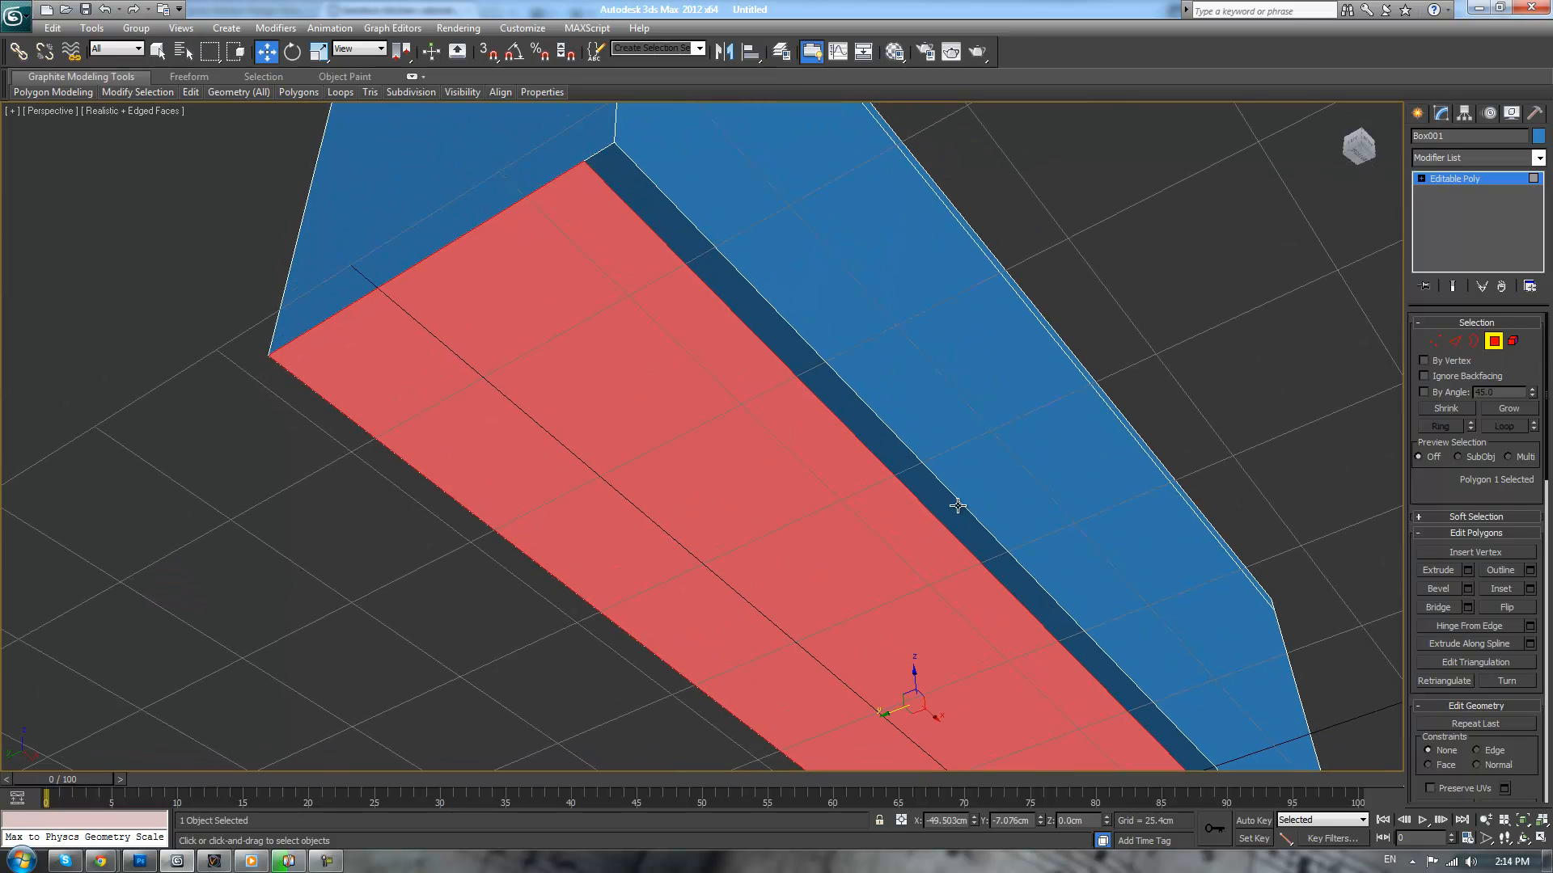
# - Draw a thin box on the cabinet's underside using AutoGrid, about 14.5 cm long, 0.9 cm wide and 0.5 cm high
pyautogui.click(1417, 113)
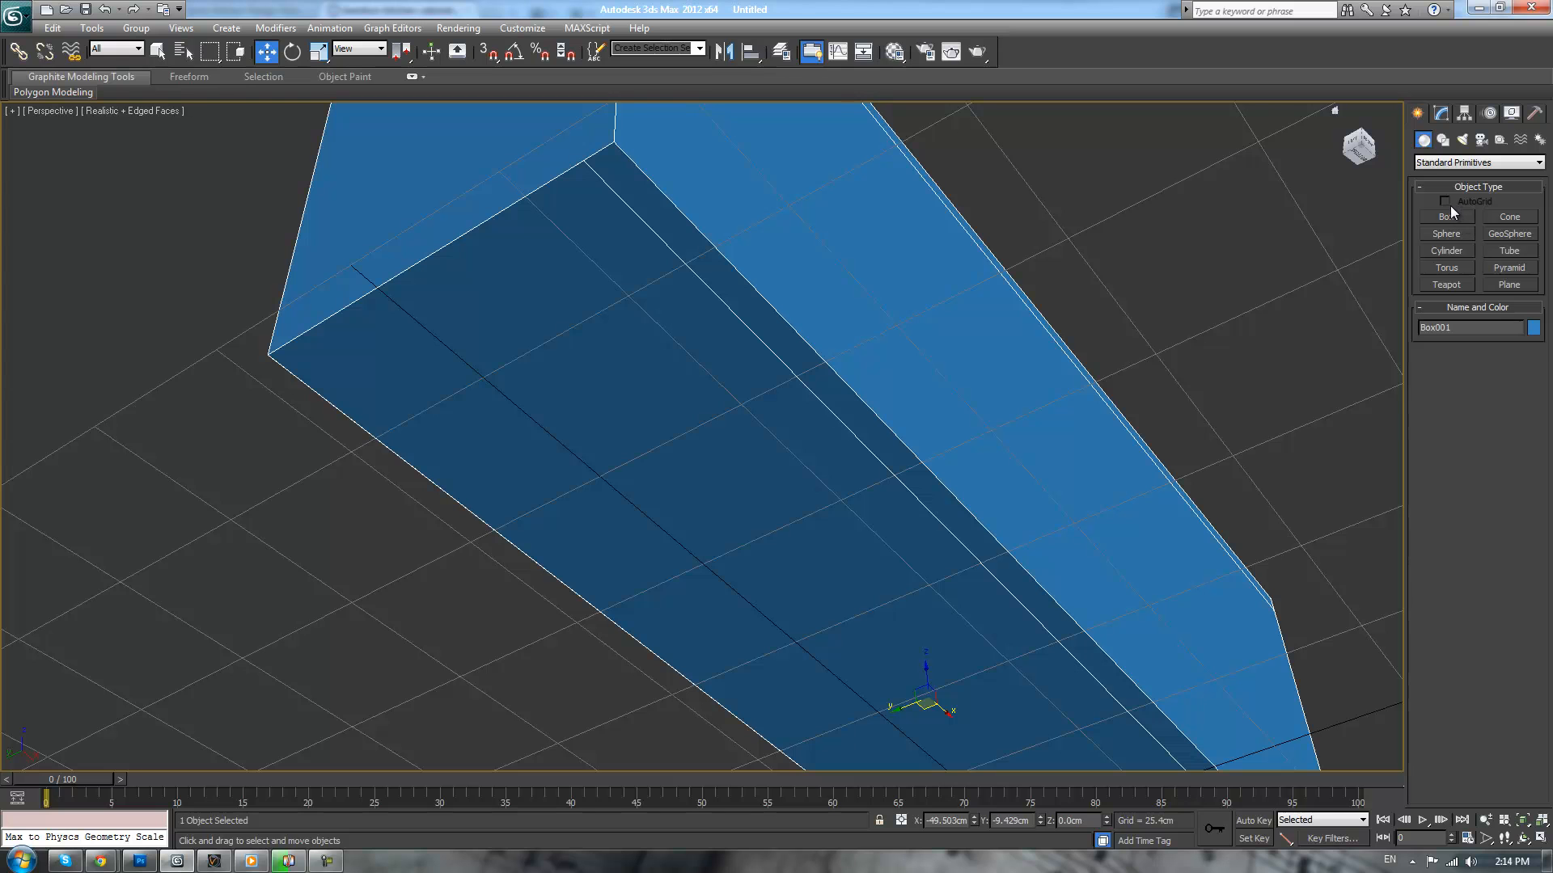
pyautogui.click(1447, 216)
pyautogui.click(1444, 201)
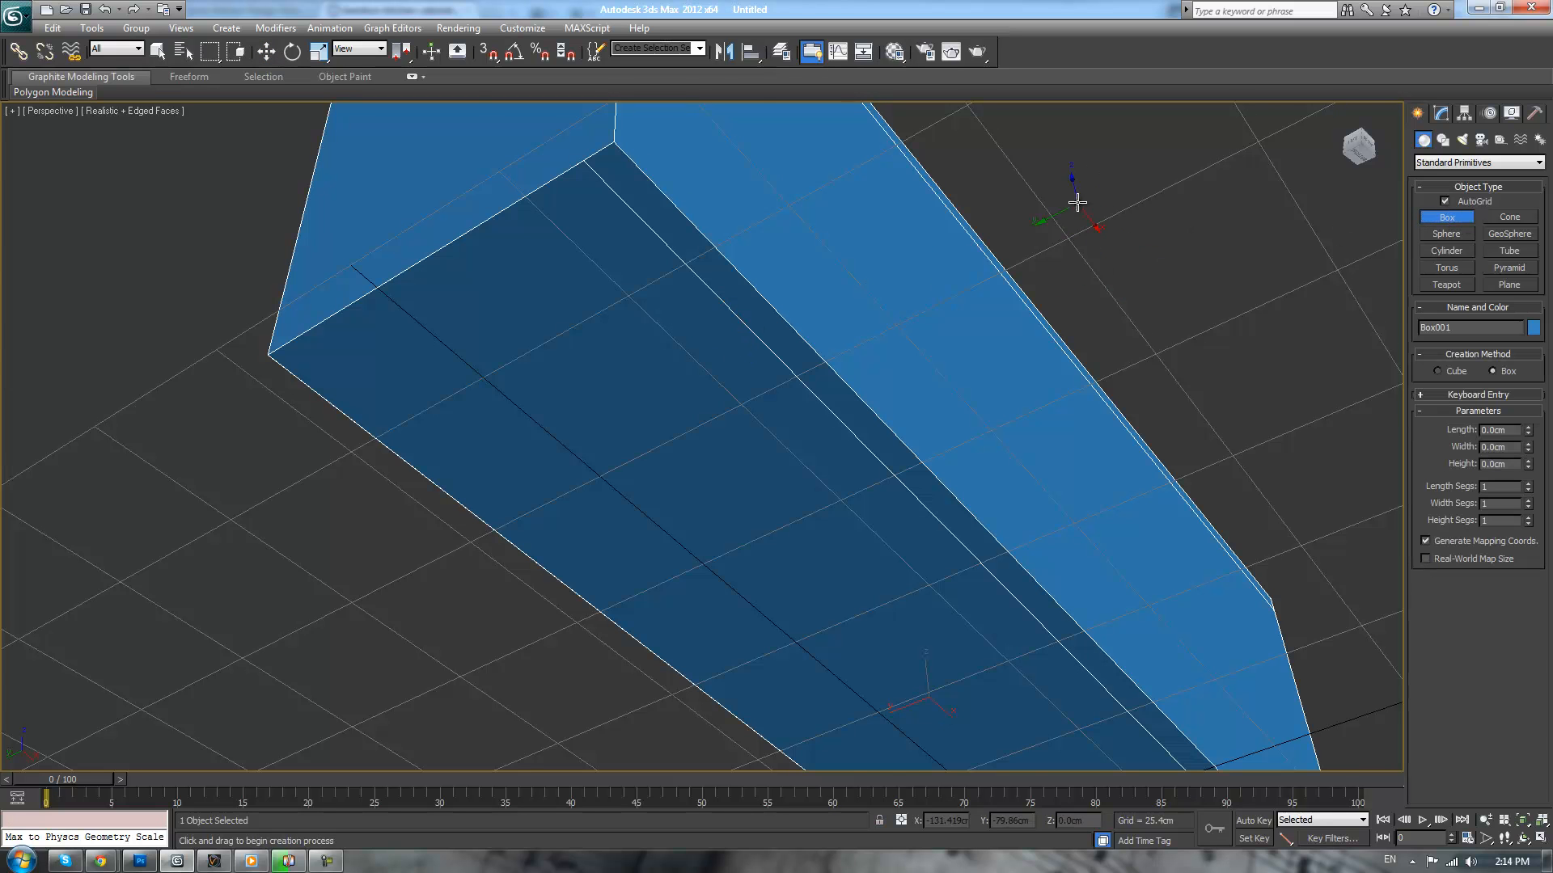
pyautogui.scroll(2, 1006, 271)
pyautogui.scroll(5, 801, 281)
pyautogui.scroll(-4, 801, 281)
pyautogui.moveTo(722, 394); pyautogui.dragTo(821, 347)
pyautogui.click(823, 358)
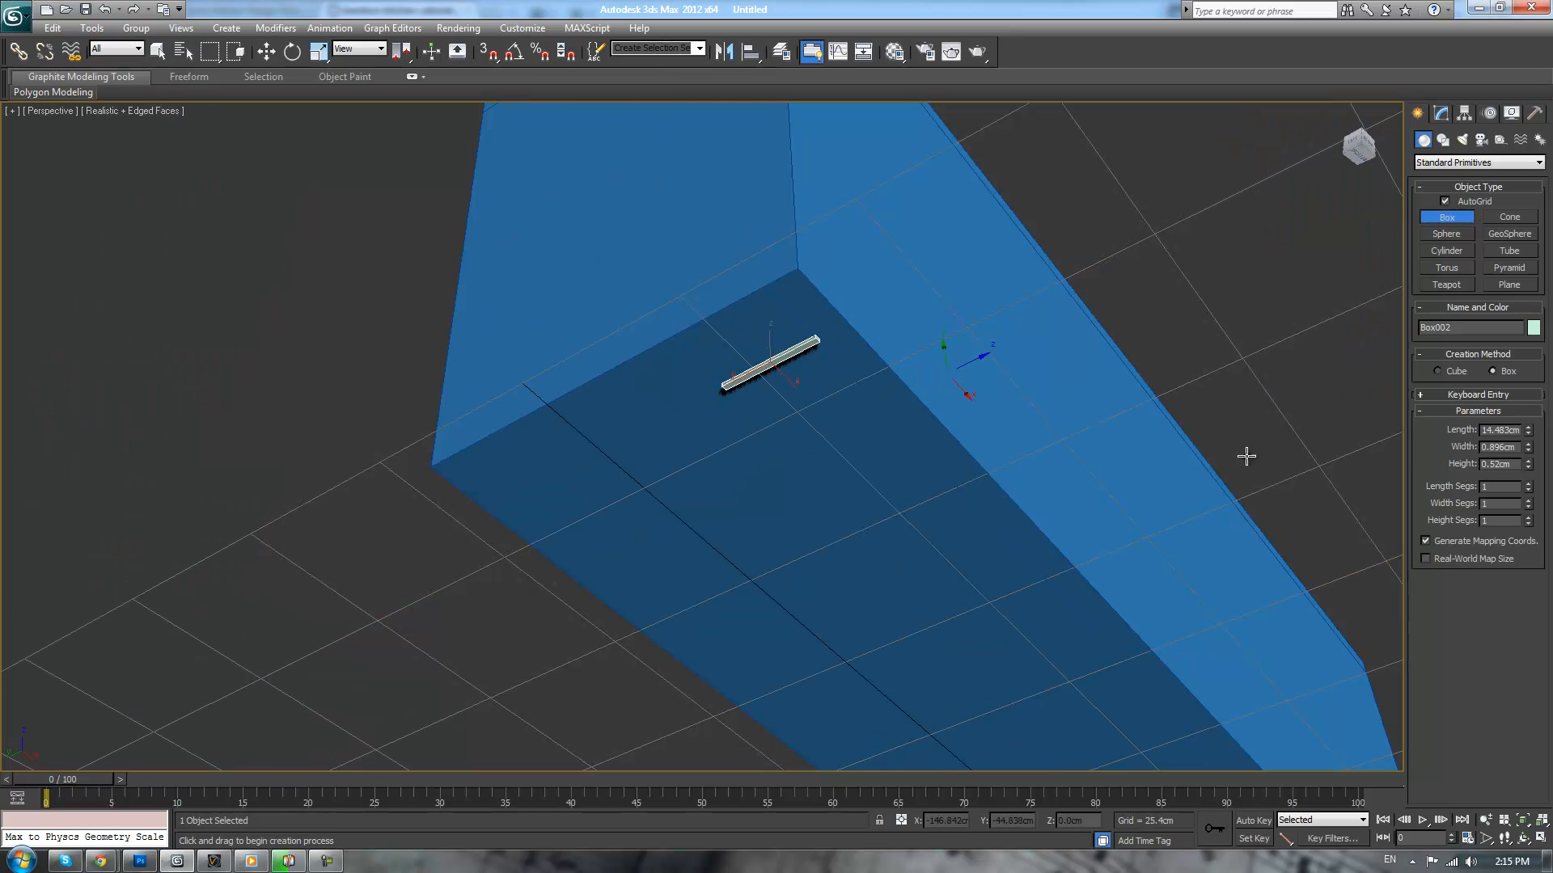
# - Set the thin box's length to 8 cm and move it along Y against the cabinet's front bottom edge
pyautogui.click(1496, 430)
pyautogui.write('8')
pyautogui.press('Return')
pyautogui.scroll(5, 1015, 440)
pyautogui.moveTo(1015, 440); pyautogui.dragTo(904, 678, button='middle')
pyautogui.press('w')
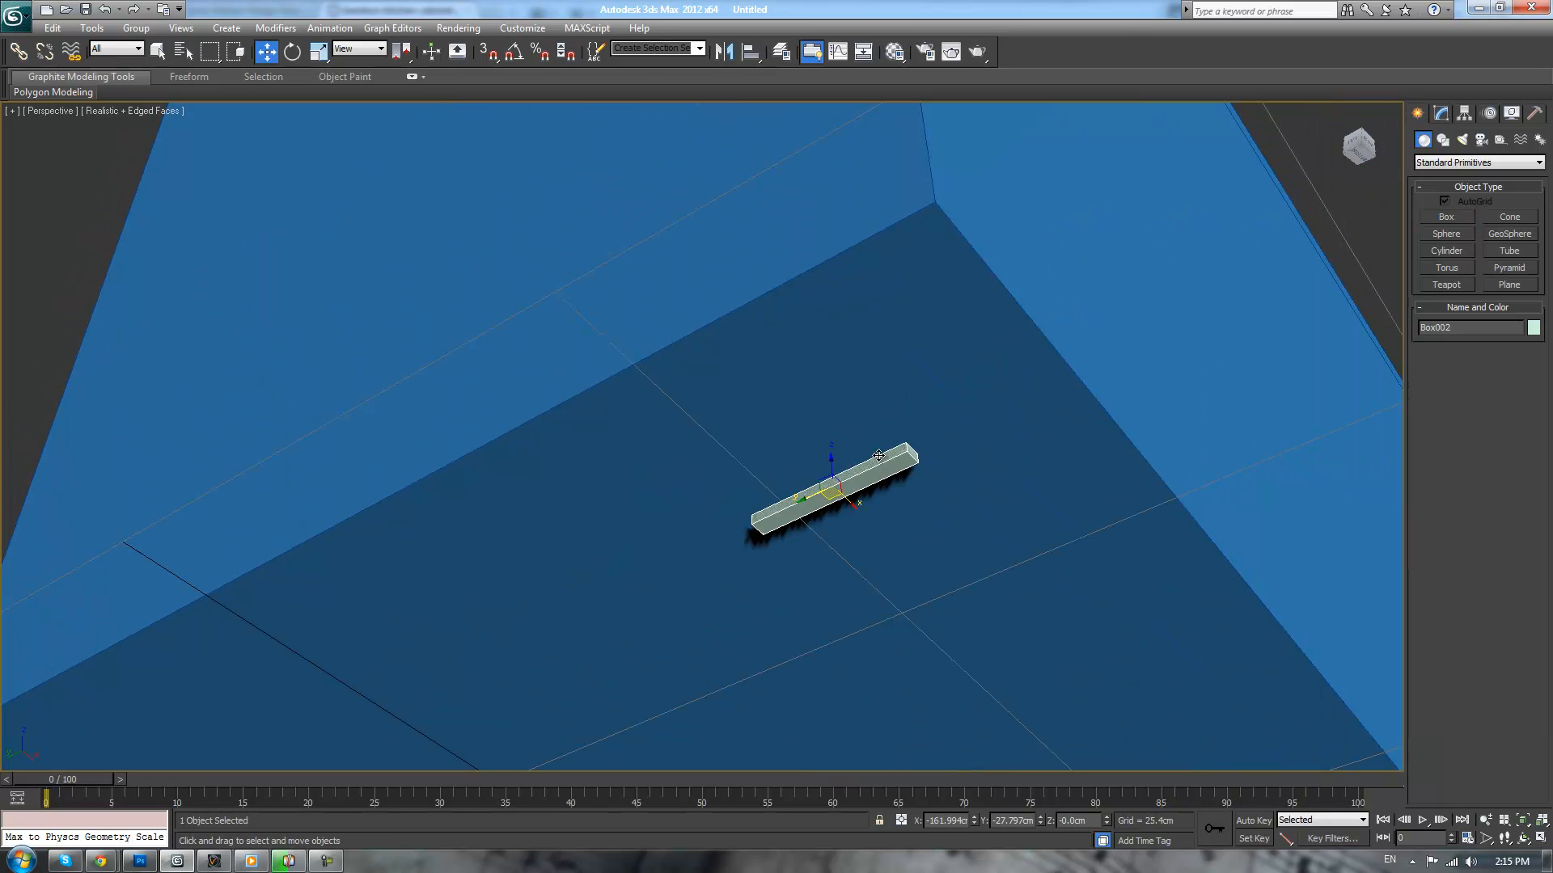
pyautogui.moveTo(806, 490); pyautogui.dragTo(950, 401)
# - Move the two vertices of the cabinet's inner bottom edge about 3.3 cm along Y to align with the end of the 8 cm box
pyautogui.click(1036, 273)
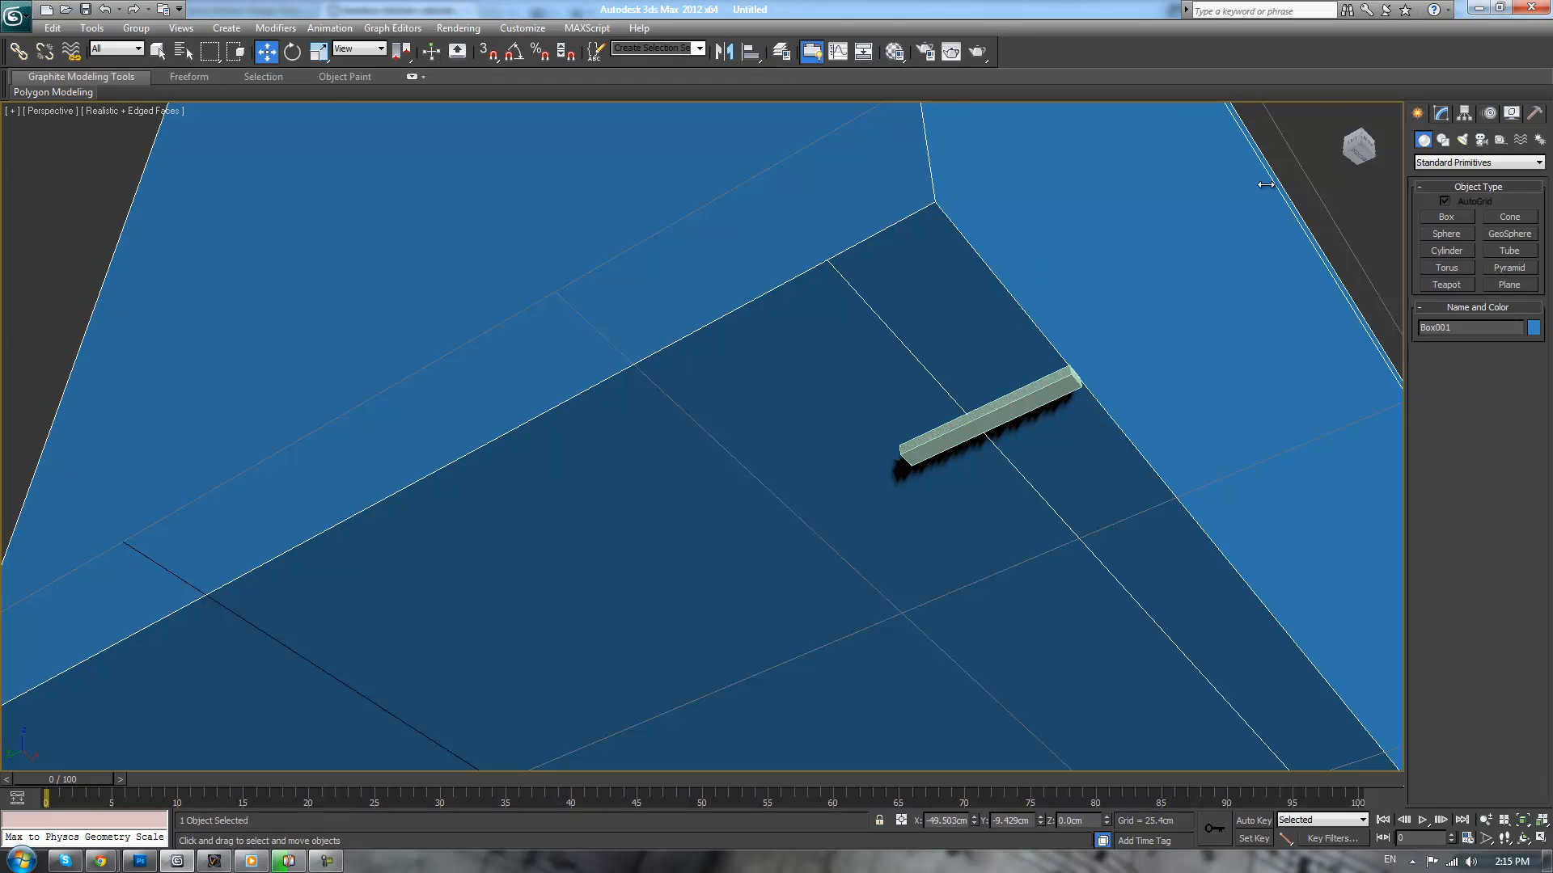
pyautogui.click(1442, 113)
pyautogui.click(1435, 340)
pyautogui.scroll(-8, 1043, 449)
pyautogui.keyDown('alt'); pyautogui.moveTo(955, 355); pyautogui.dragTo(928, 403, button='middle'); pyautogui.keyUp('alt')
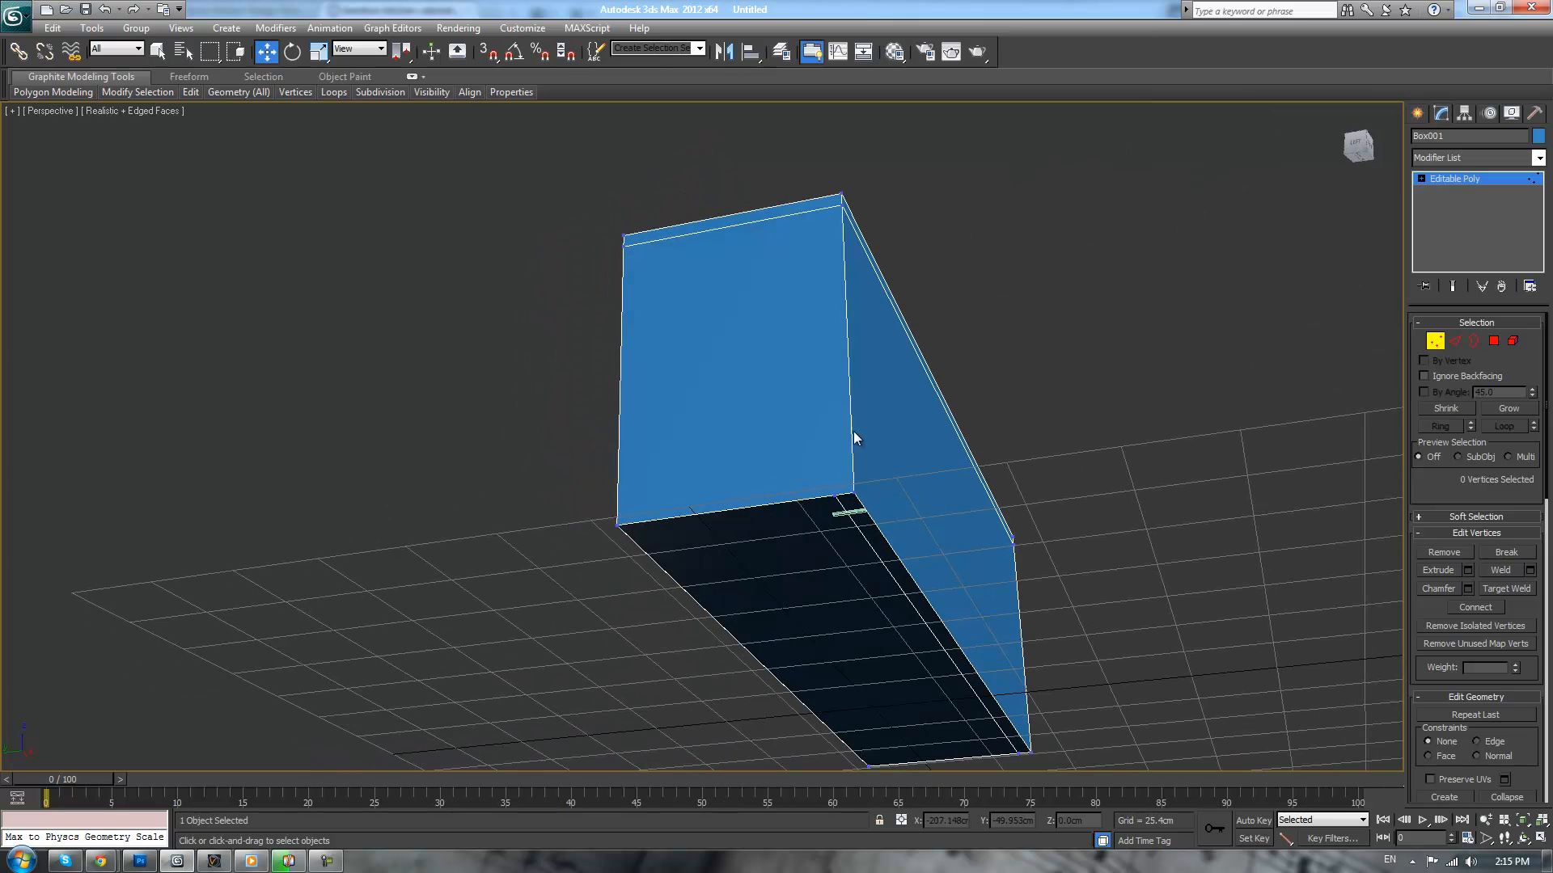
pyautogui.click(834, 495)
pyautogui.moveTo(1043, 645); pyautogui.dragTo(1040, 542, button='middle')
pyautogui.press('q')
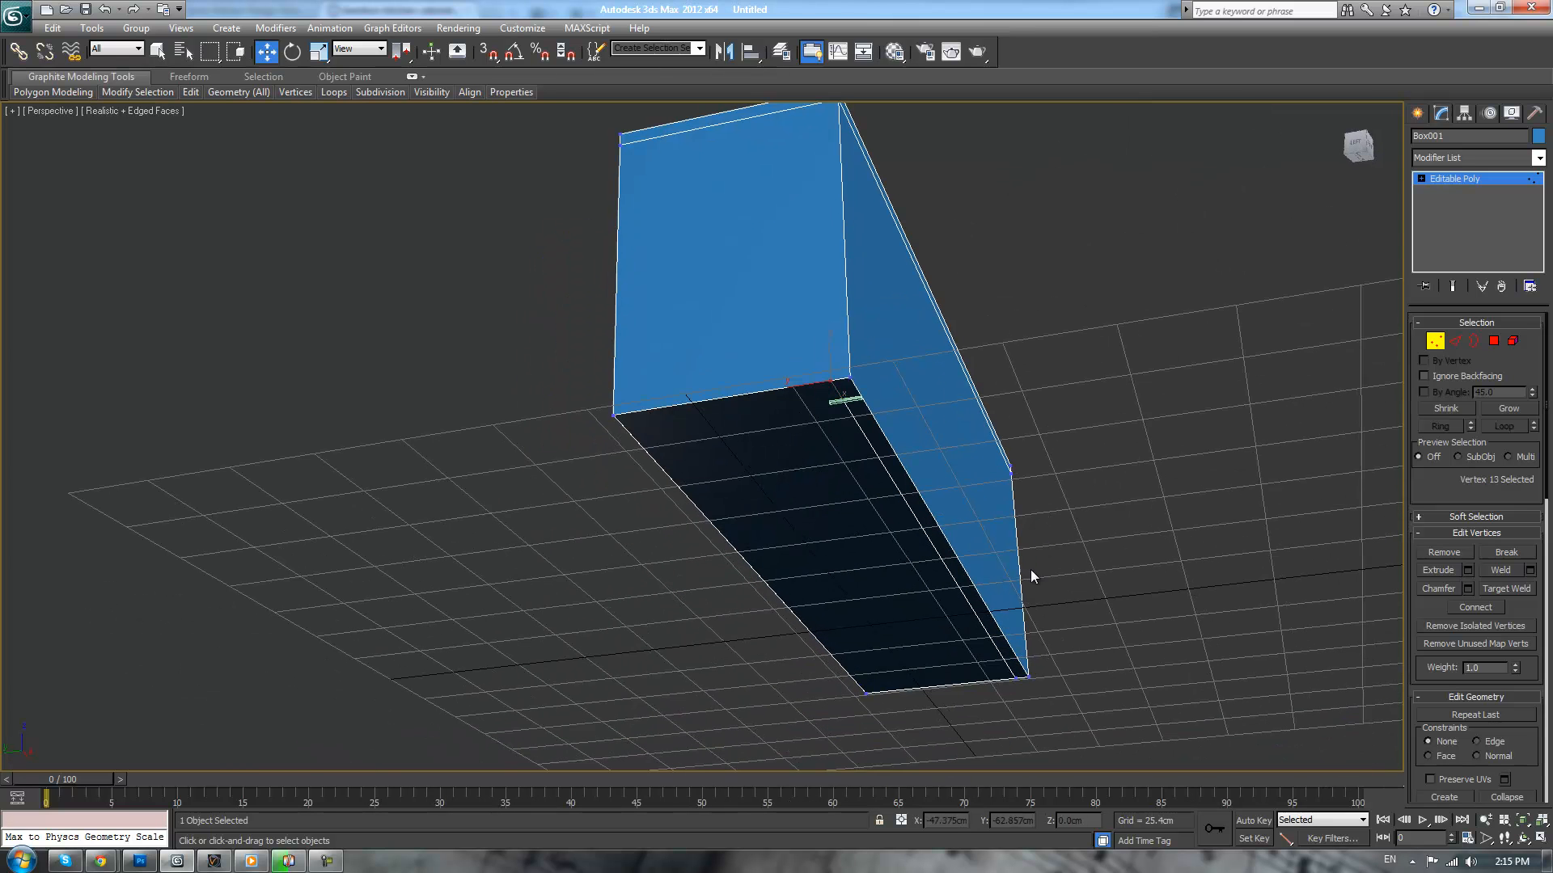
pyautogui.keyDown('ctrl'); pyautogui.click(1013, 679); pyautogui.keyUp('ctrl')
pyautogui.scroll(3, 1052, 410)
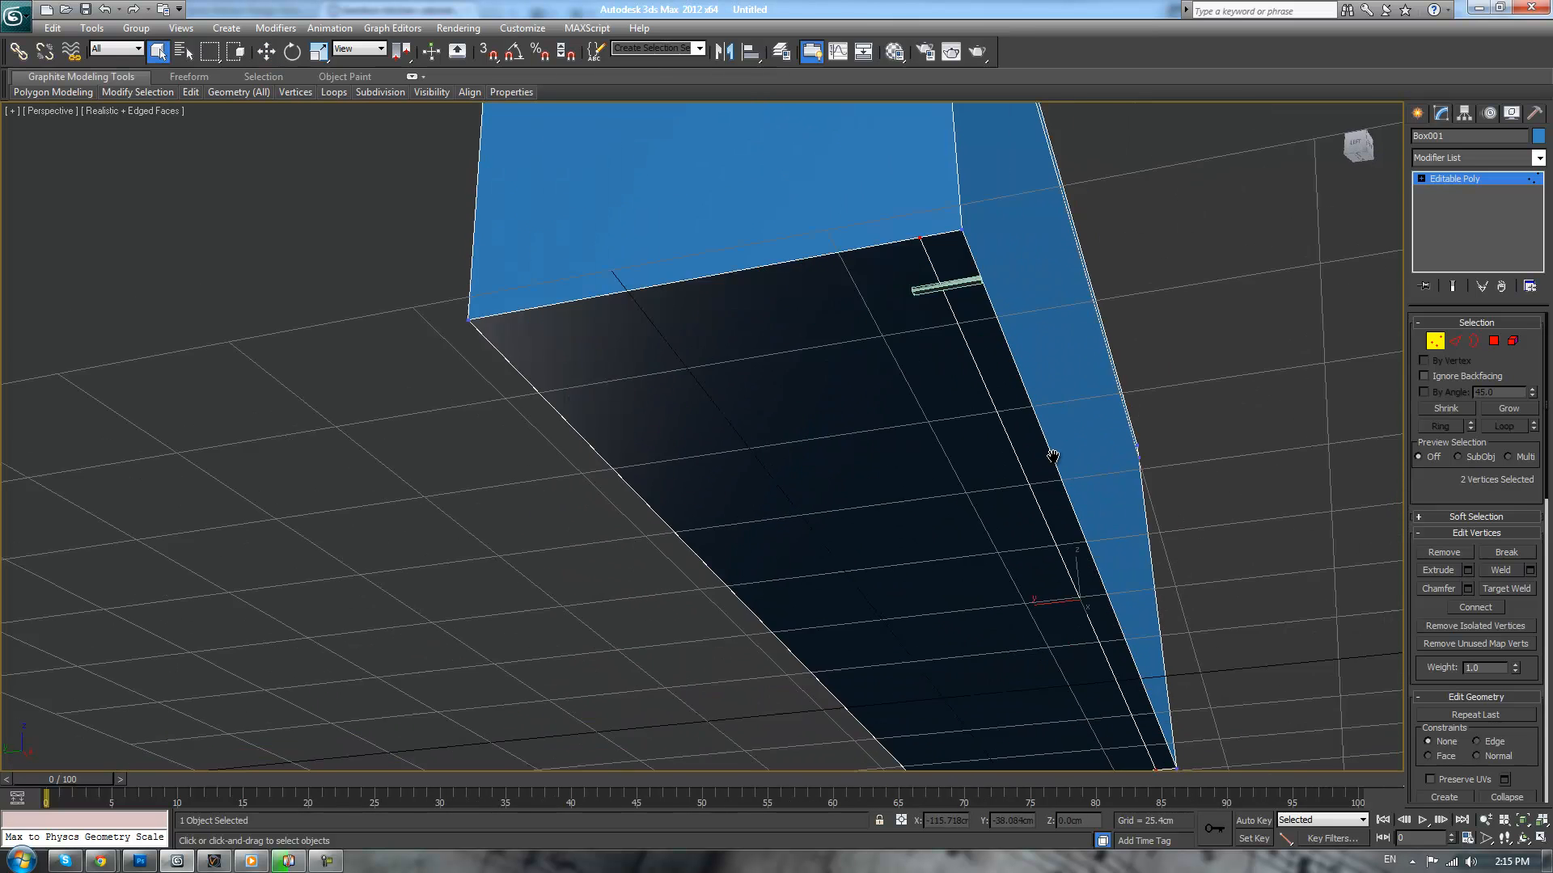
pyautogui.press('w')
pyautogui.moveTo(936, 583); pyautogui.dragTo(919, 580)
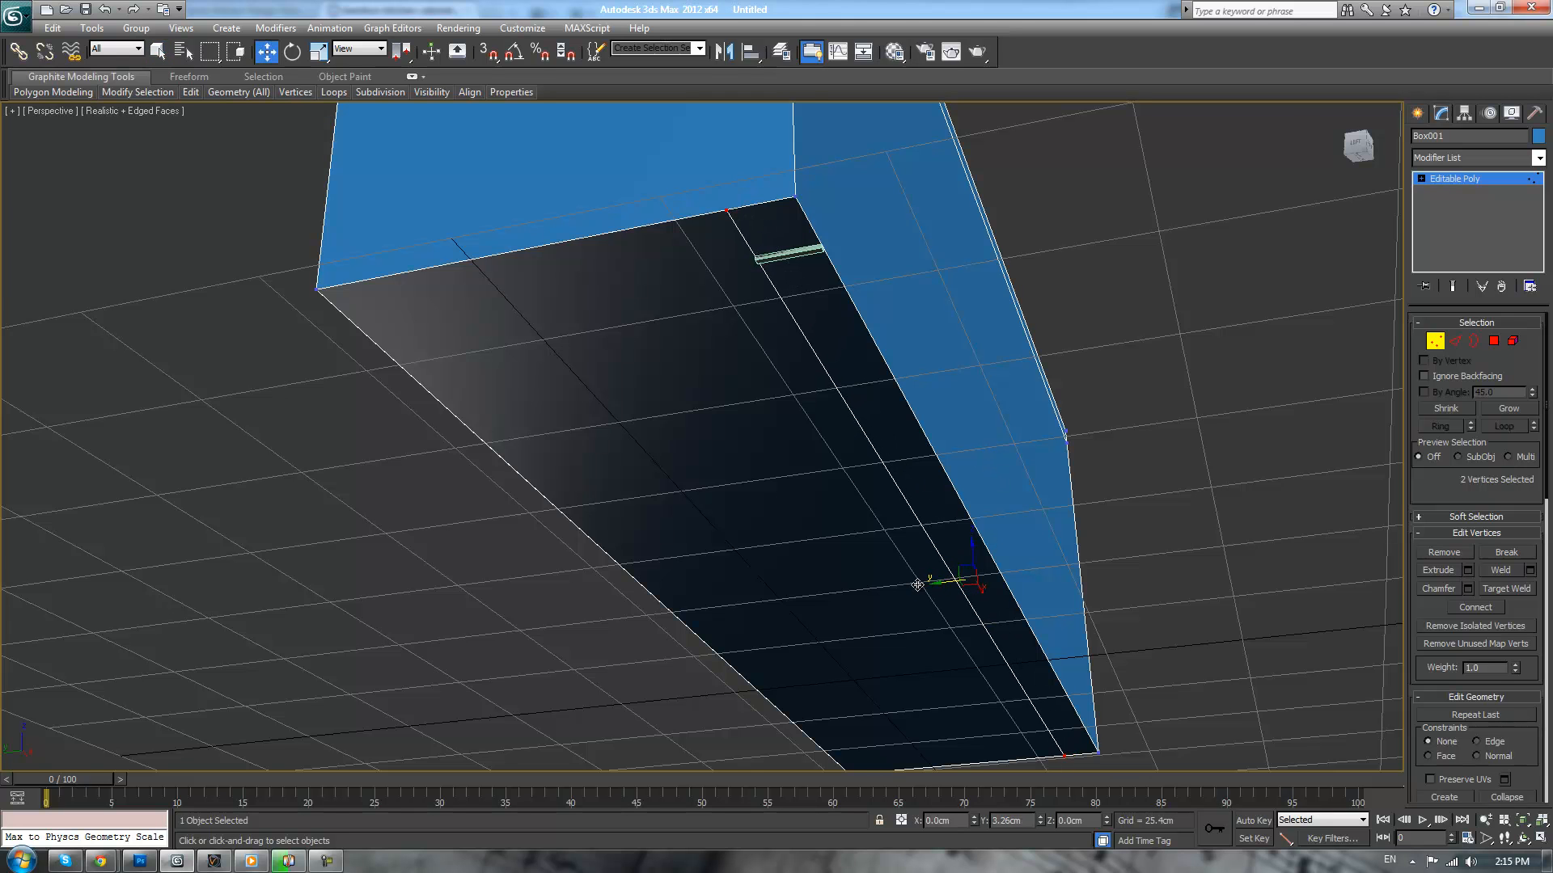
# - Leave vertex editing, delete the 8 cm guide box and reselect the cabinet
pyautogui.click(1452, 183)
pyautogui.click(814, 253)
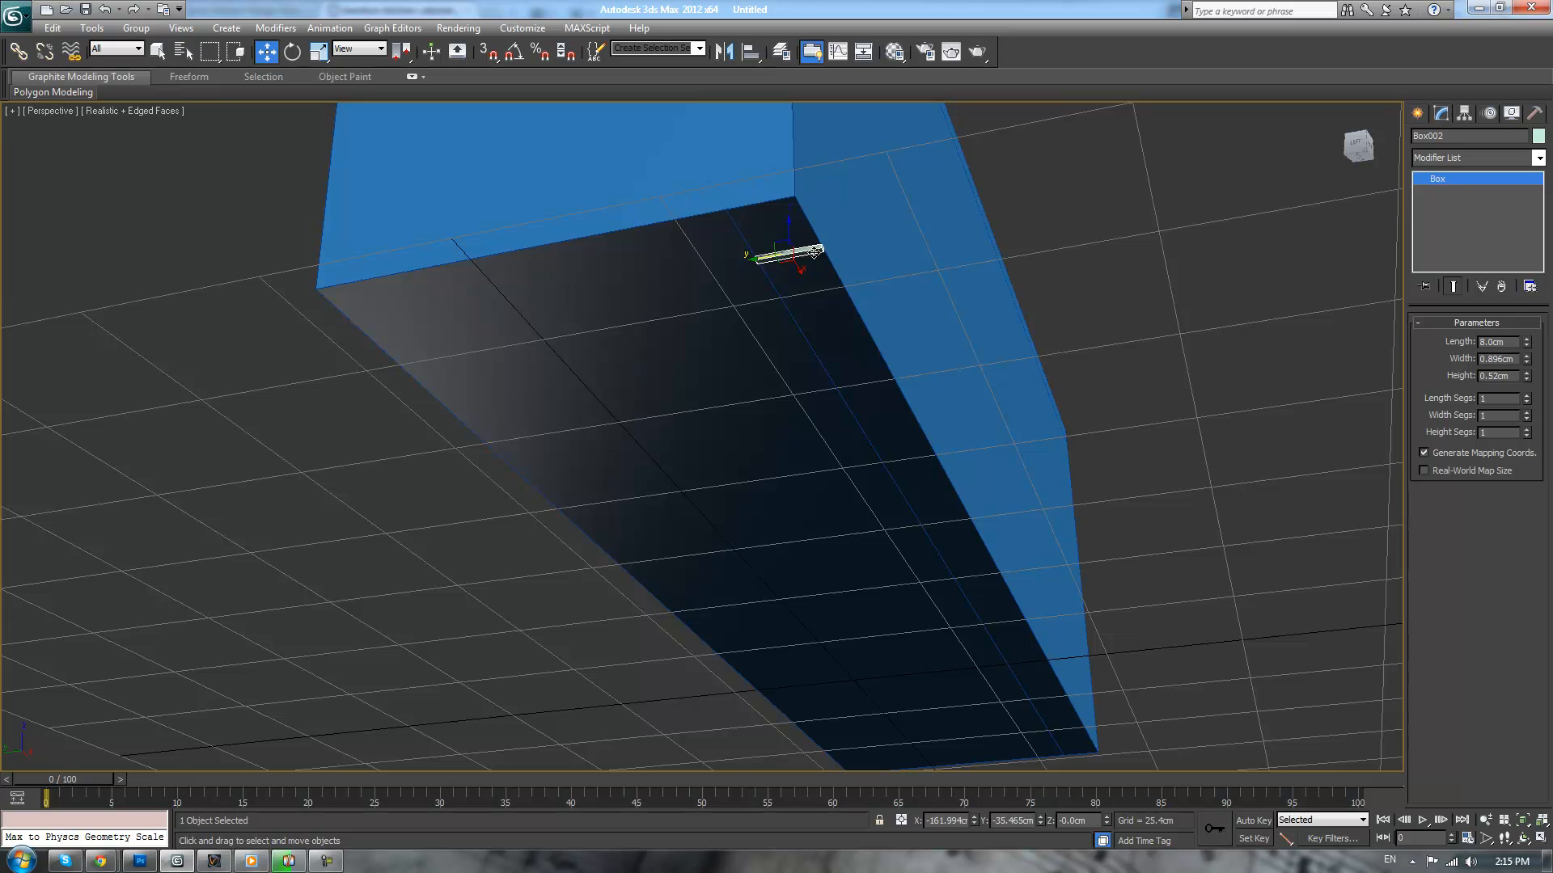
pyautogui.click(814, 299)
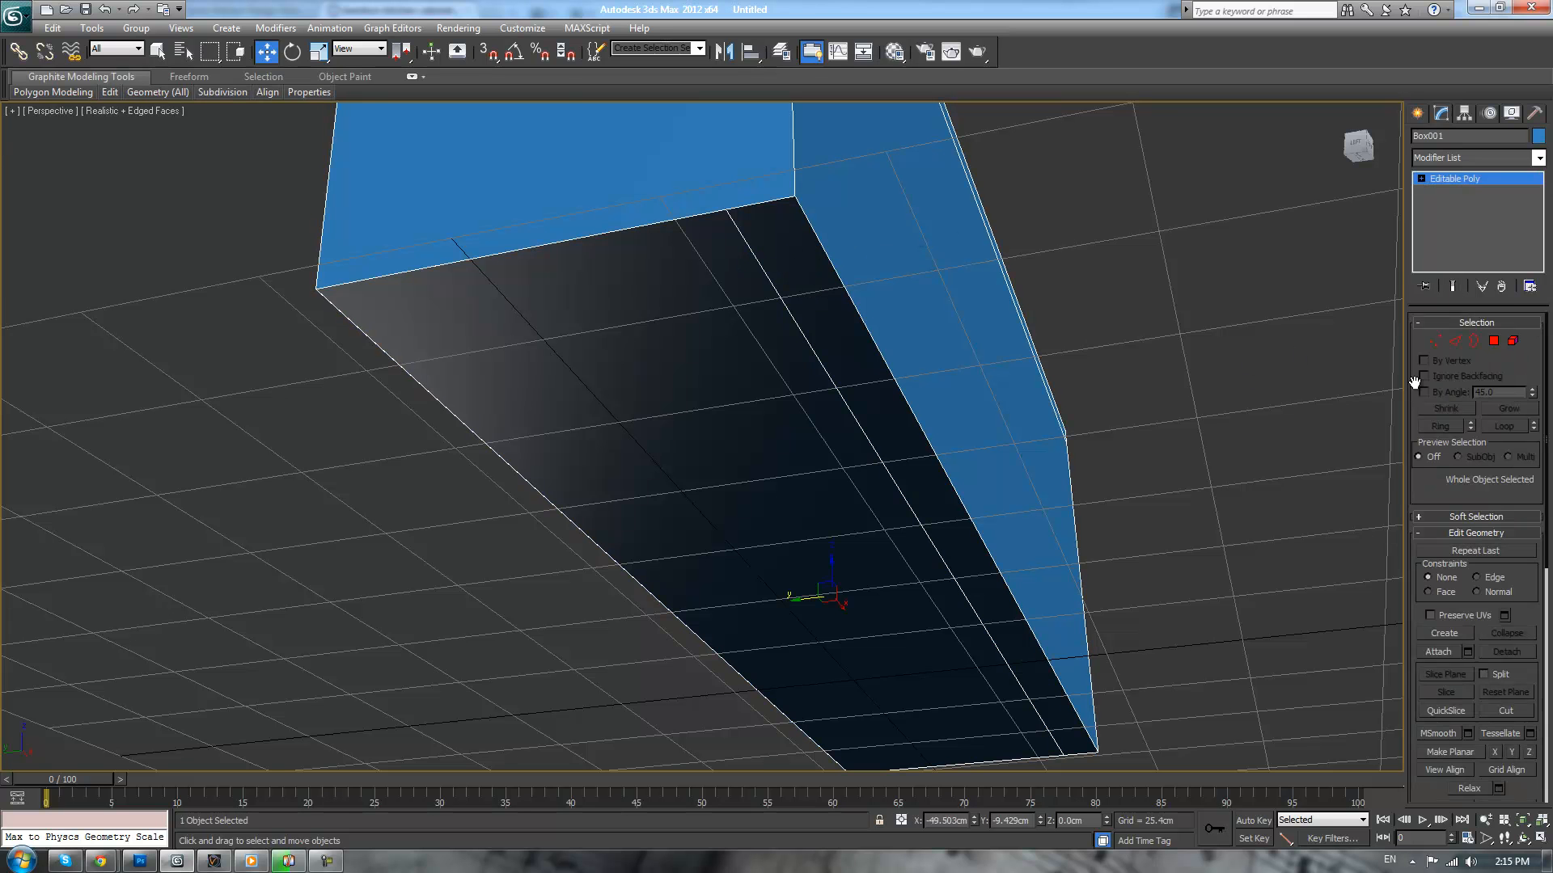
# - Extrude the large underside polygon of the cabinet 8.5 cm downward to form the toe-kick base and deselect it
pyautogui.click(1493, 340)
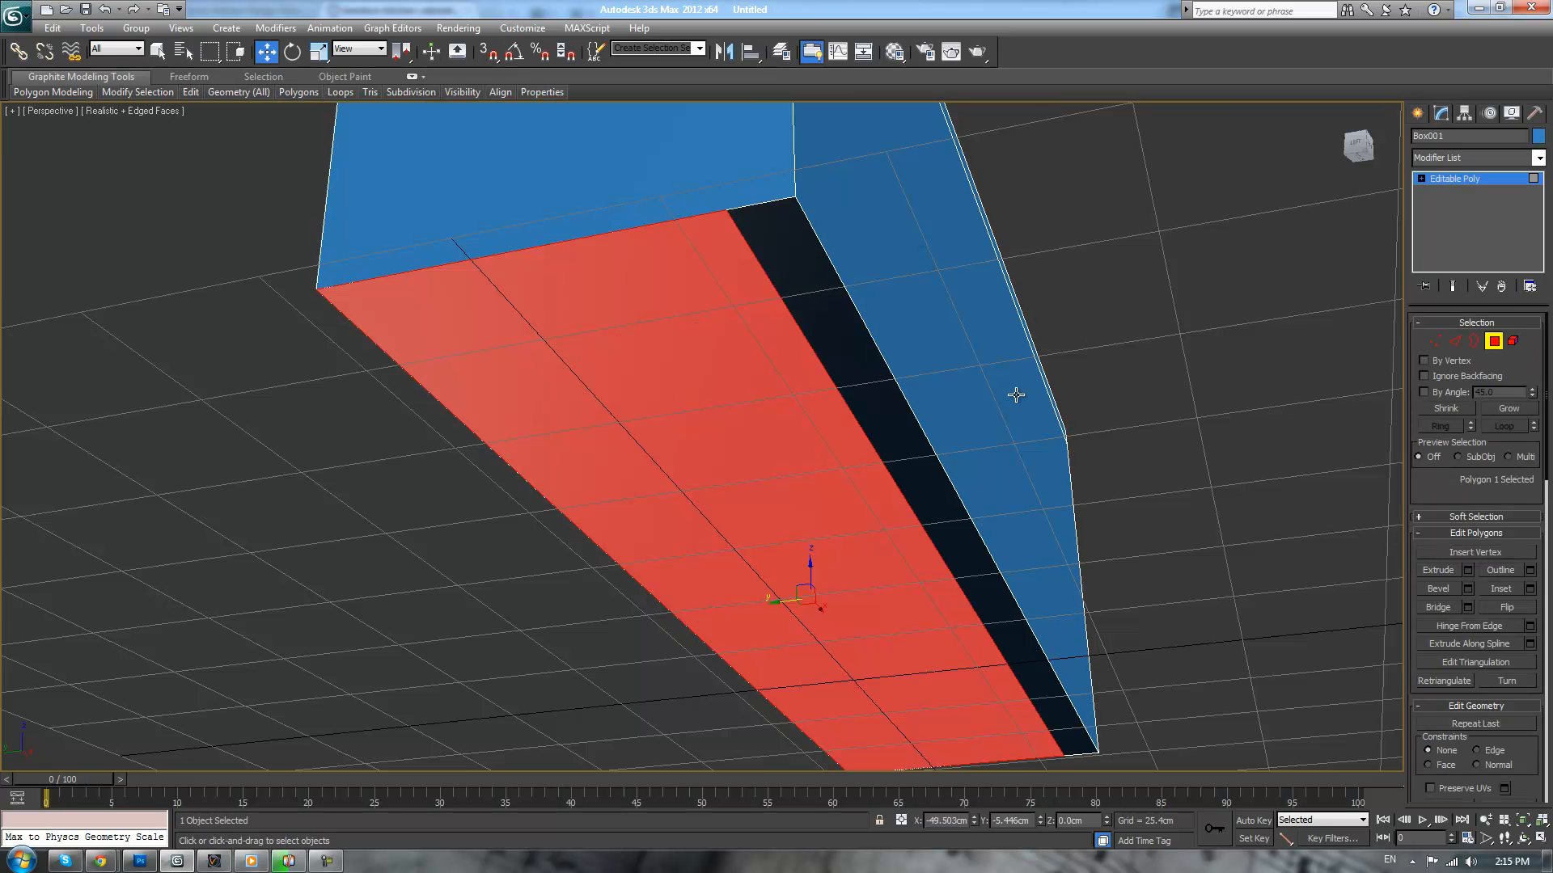
pyautogui.moveTo(1137, 406); pyautogui.dragTo(1145, 357, button='middle')
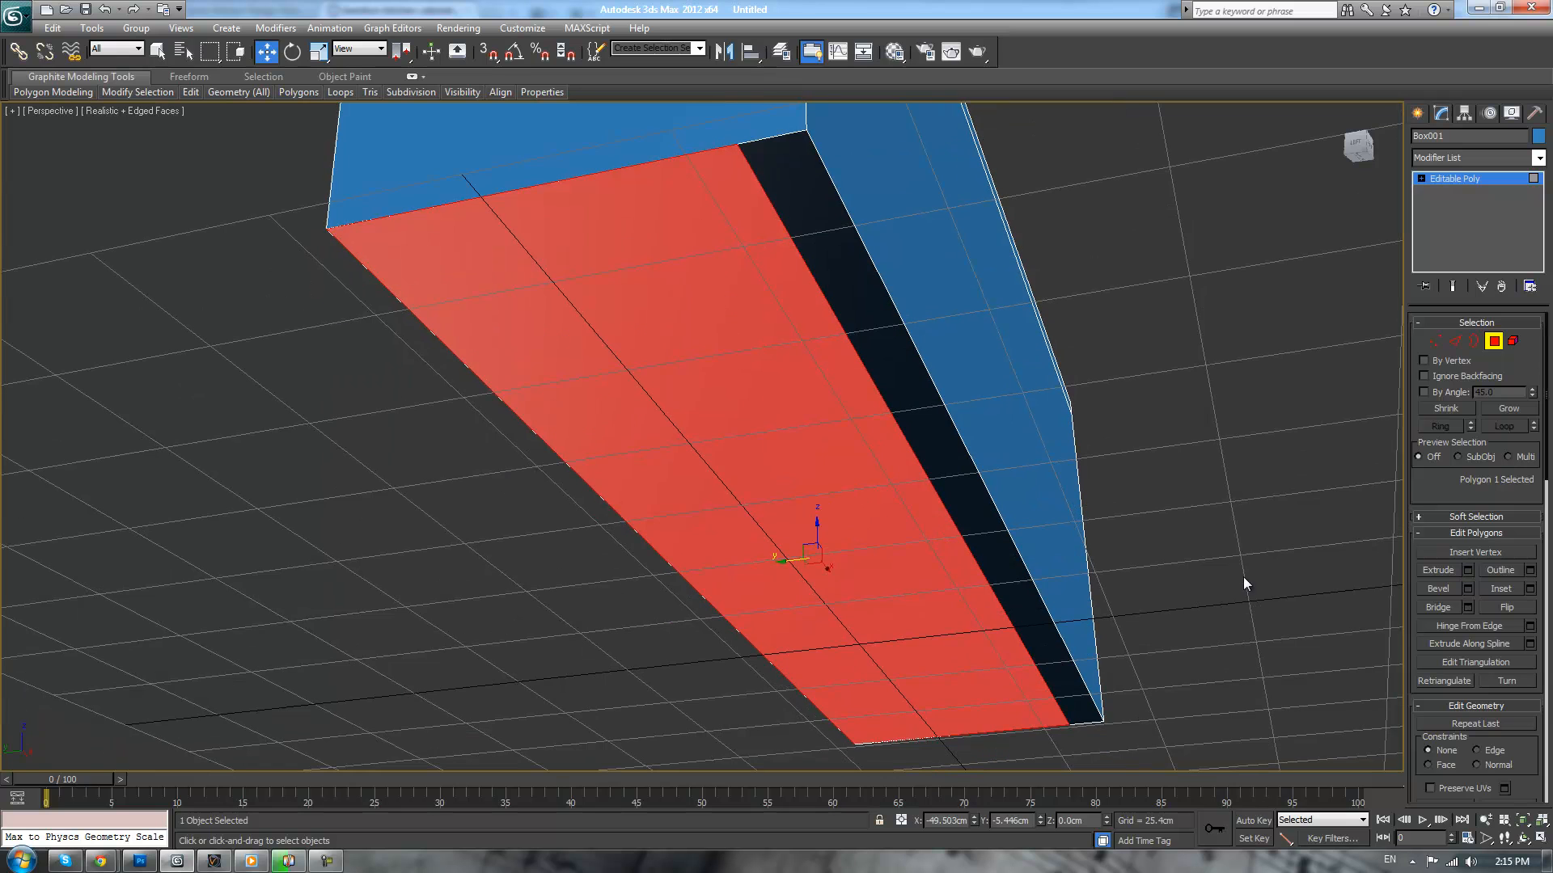
pyautogui.click(1468, 570)
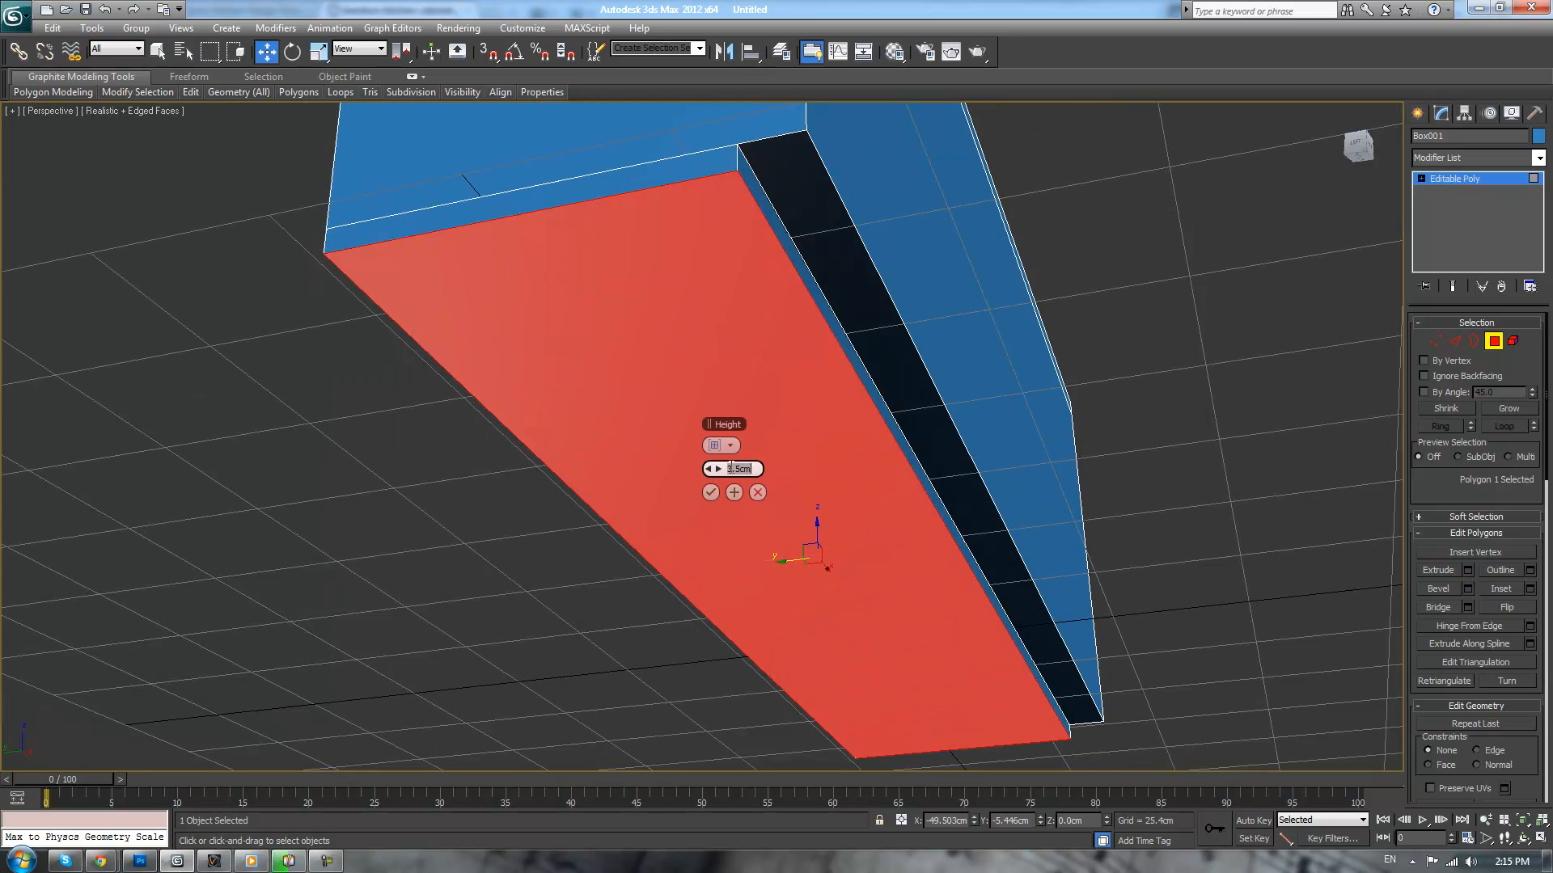
pyautogui.write('8.5')
pyautogui.press('Return')
pyautogui.click(710, 493)
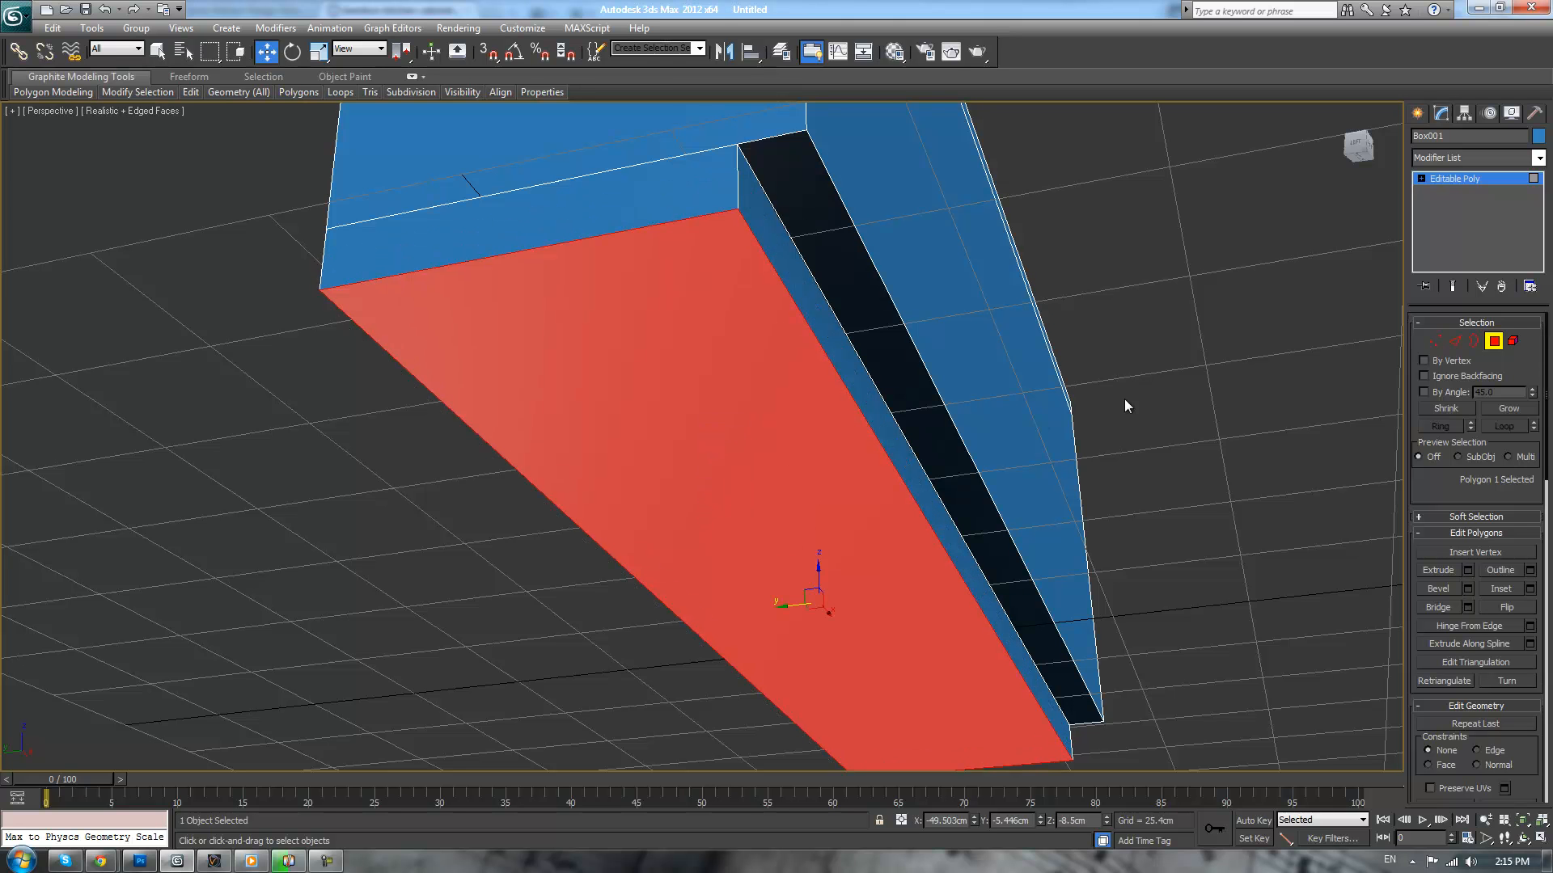
pyautogui.click(1161, 374)
pyautogui.press('z')
pyautogui.keyDown('alt'); pyautogui.moveTo(1148, 369); pyautogui.dragTo(1273, 406); pyautogui.keyUp('alt')
pyautogui.keyDown('alt'); pyautogui.moveTo(1273, 406); pyautogui.dragTo(1255, 402, button='middle'); pyautogui.keyUp('alt')
pyautogui.scroll(5, 1255, 402)
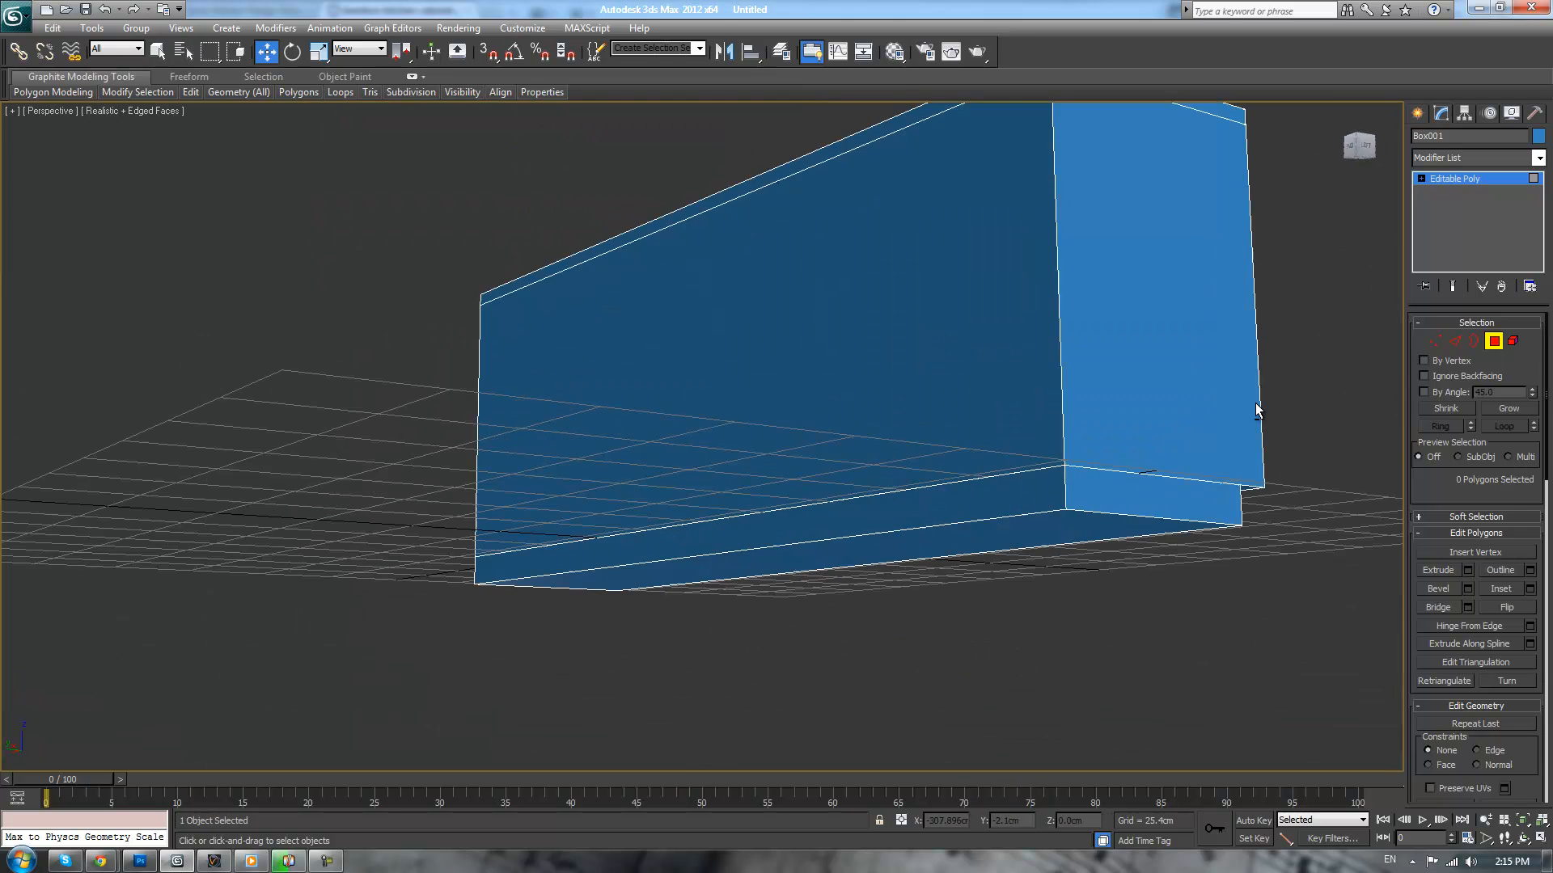
# - Raise one back bottom corner vertex of the cabinet body slightly along Z to separate it from the overlapping base vertex
pyautogui.keyDown('alt'); pyautogui.moveTo(1154, 368); pyautogui.dragTo(899, 375, button='middle'); pyautogui.keyUp('alt')
pyautogui.scroll(1, 1039, 390)
pyautogui.press('1')
pyautogui.click(758, 442)
pyautogui.moveTo(760, 421); pyautogui.dragTo(760, 372)
pyautogui.hotkey('ctrl', 'z')
pyautogui.keyDown('alt'); pyautogui.moveTo(770, 443); pyautogui.dragTo(801, 434, button='middle'); pyautogui.keyUp('alt')
pyautogui.moveTo(760, 416); pyautogui.dragTo(762, 393)
pyautogui.click(299, 493)
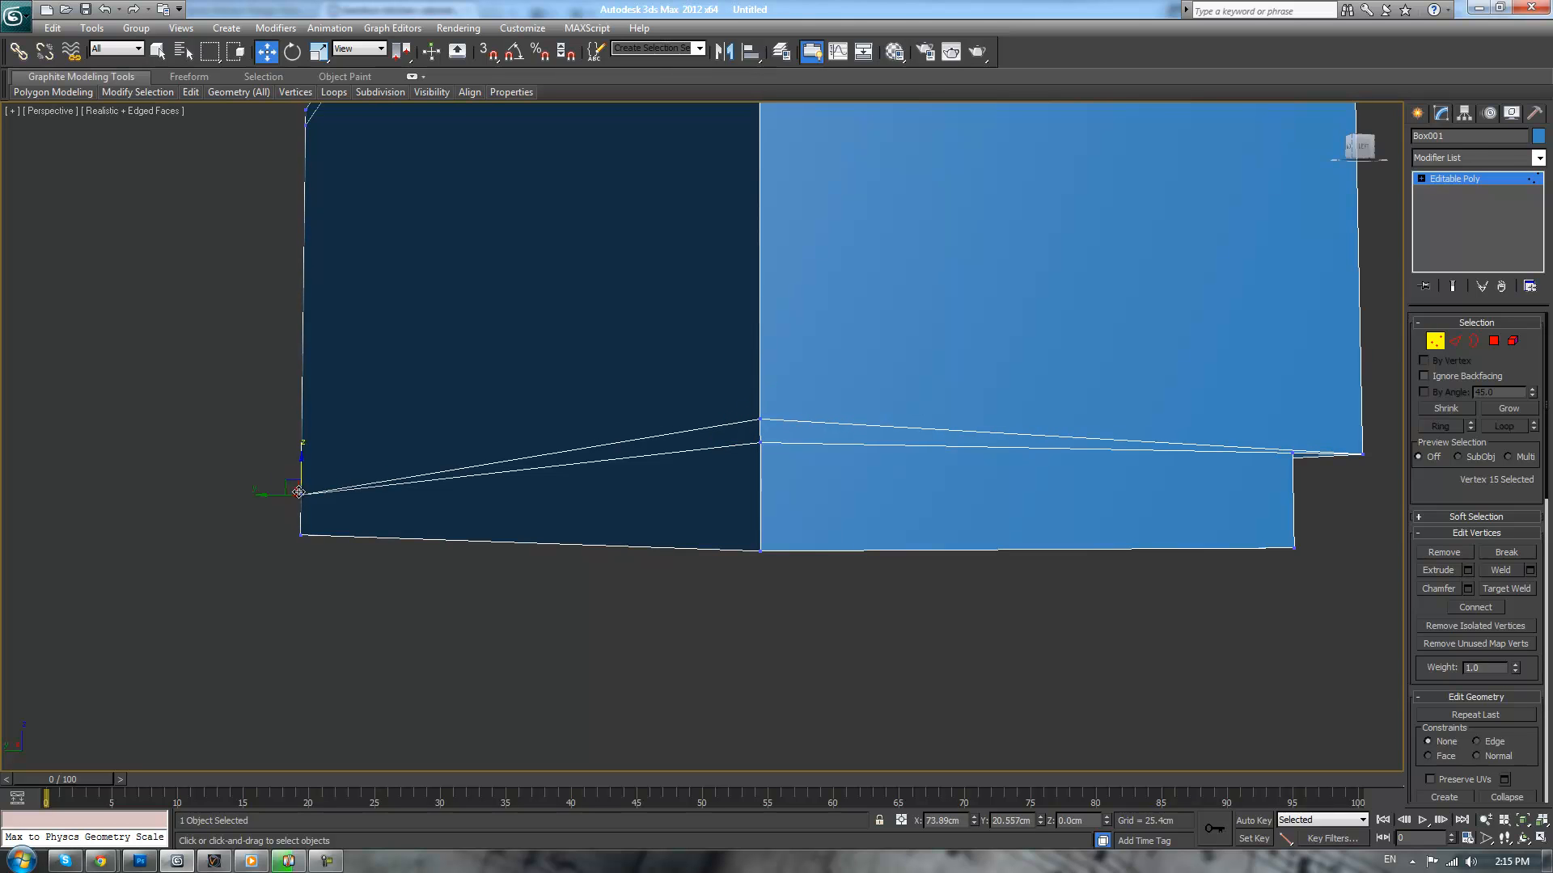
pyautogui.moveTo(300, 468); pyautogui.dragTo(301, 452)
pyautogui.hotkey('ctrl', 'z')
pyautogui.hotkey('ctrl', 'z')
pyautogui.hotkey('ctrl', 'z')
# - Raise the cabinet body's other back bottom corner vertex to about 1.3 cm in Z, apart from the base vertex
pyautogui.keyDown('alt'); pyautogui.moveTo(311, 478); pyautogui.dragTo(530, 532, button='middle'); pyautogui.keyUp('alt')
pyautogui.moveTo(186, 677); pyautogui.dragTo(200, 612)
pyautogui.click(202, 665)
pyautogui.keyDown('alt'); pyautogui.moveTo(201, 605); pyautogui.dragTo(183, 567, button='middle'); pyautogui.keyUp('alt')
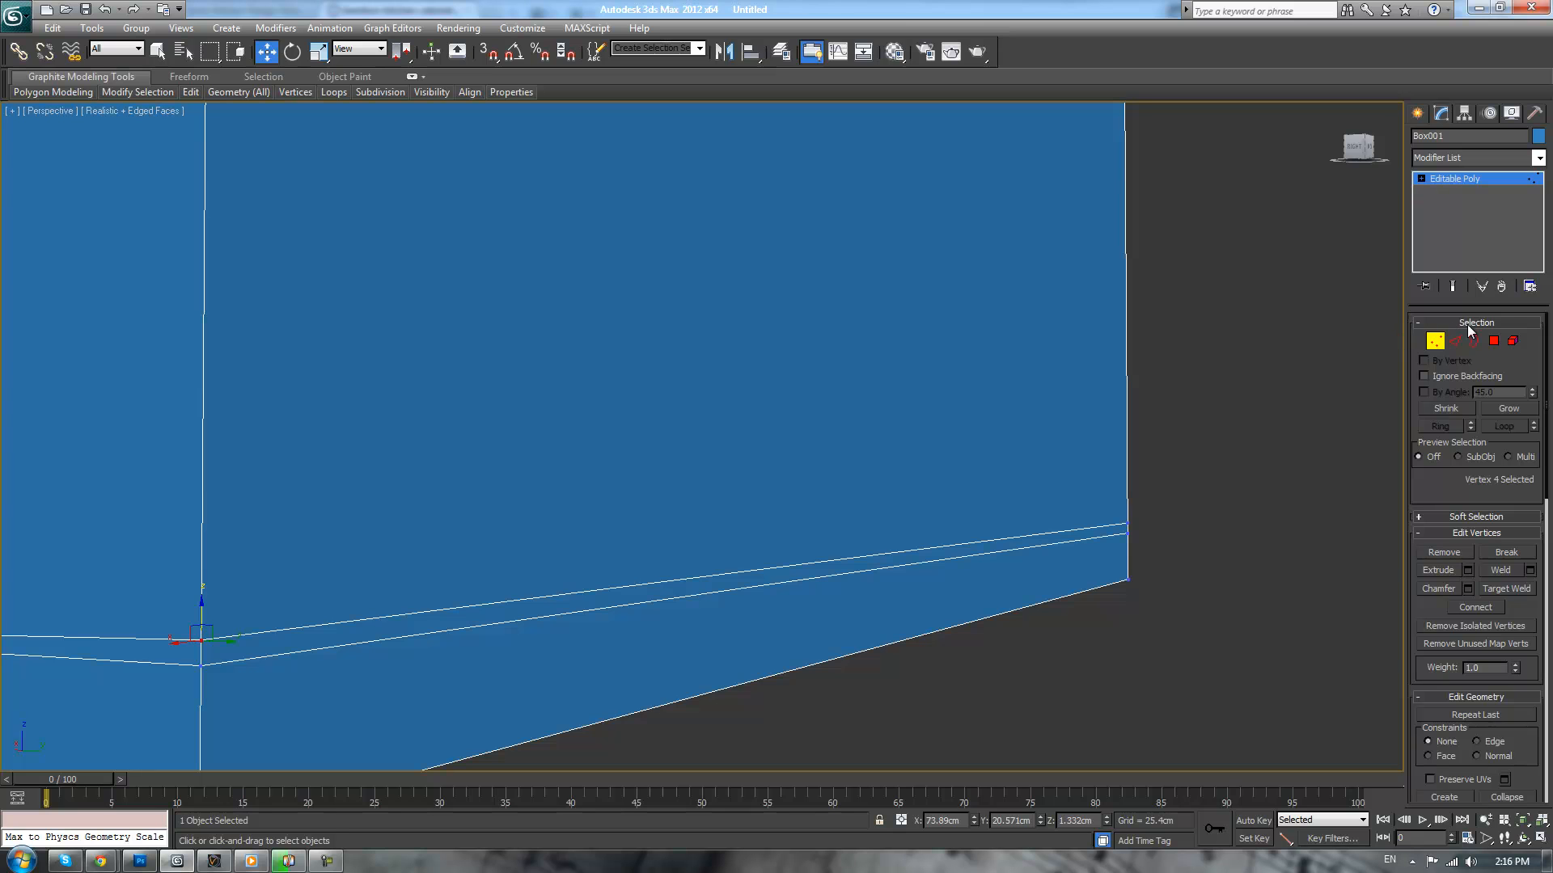
# - Delete the three thin polygons between the cabinet body and its base on the back and both ends
pyautogui.click(1494, 343)
pyautogui.keyDown('alt'); pyautogui.moveTo(676, 651); pyautogui.dragTo(452, 607, button='middle'); pyautogui.keyUp('alt')
pyautogui.click(655, 508)
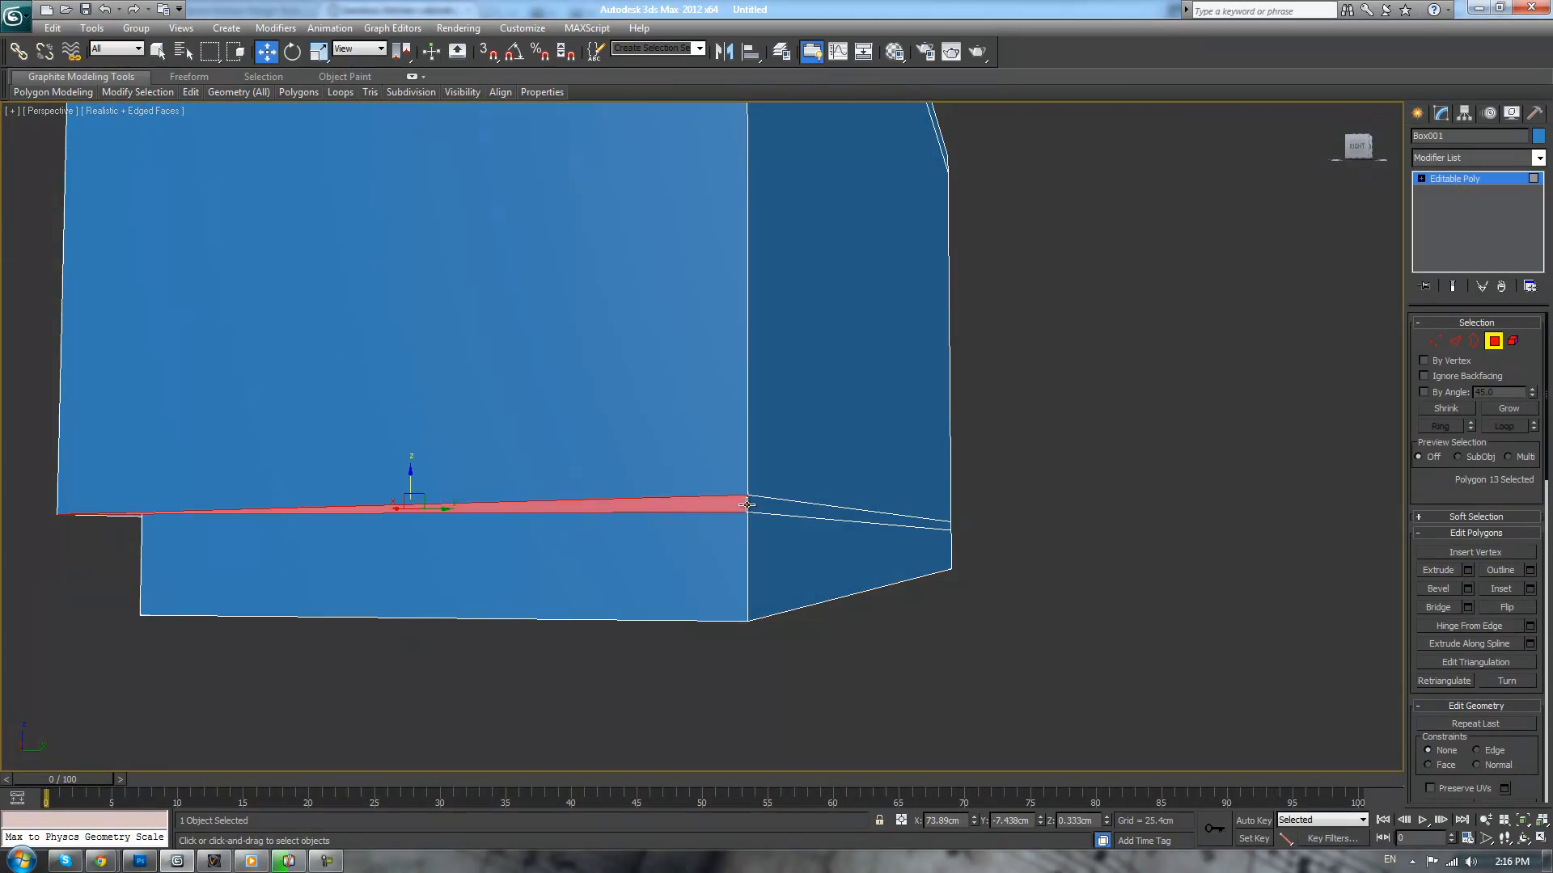
pyautogui.press('Delete')
pyautogui.click(805, 514)
pyautogui.press('Delete')
pyautogui.keyDown('alt'); pyautogui.moveTo(1051, 498); pyautogui.dragTo(641, 624, button='middle'); pyautogui.keyUp('alt')
pyautogui.click(634, 632)
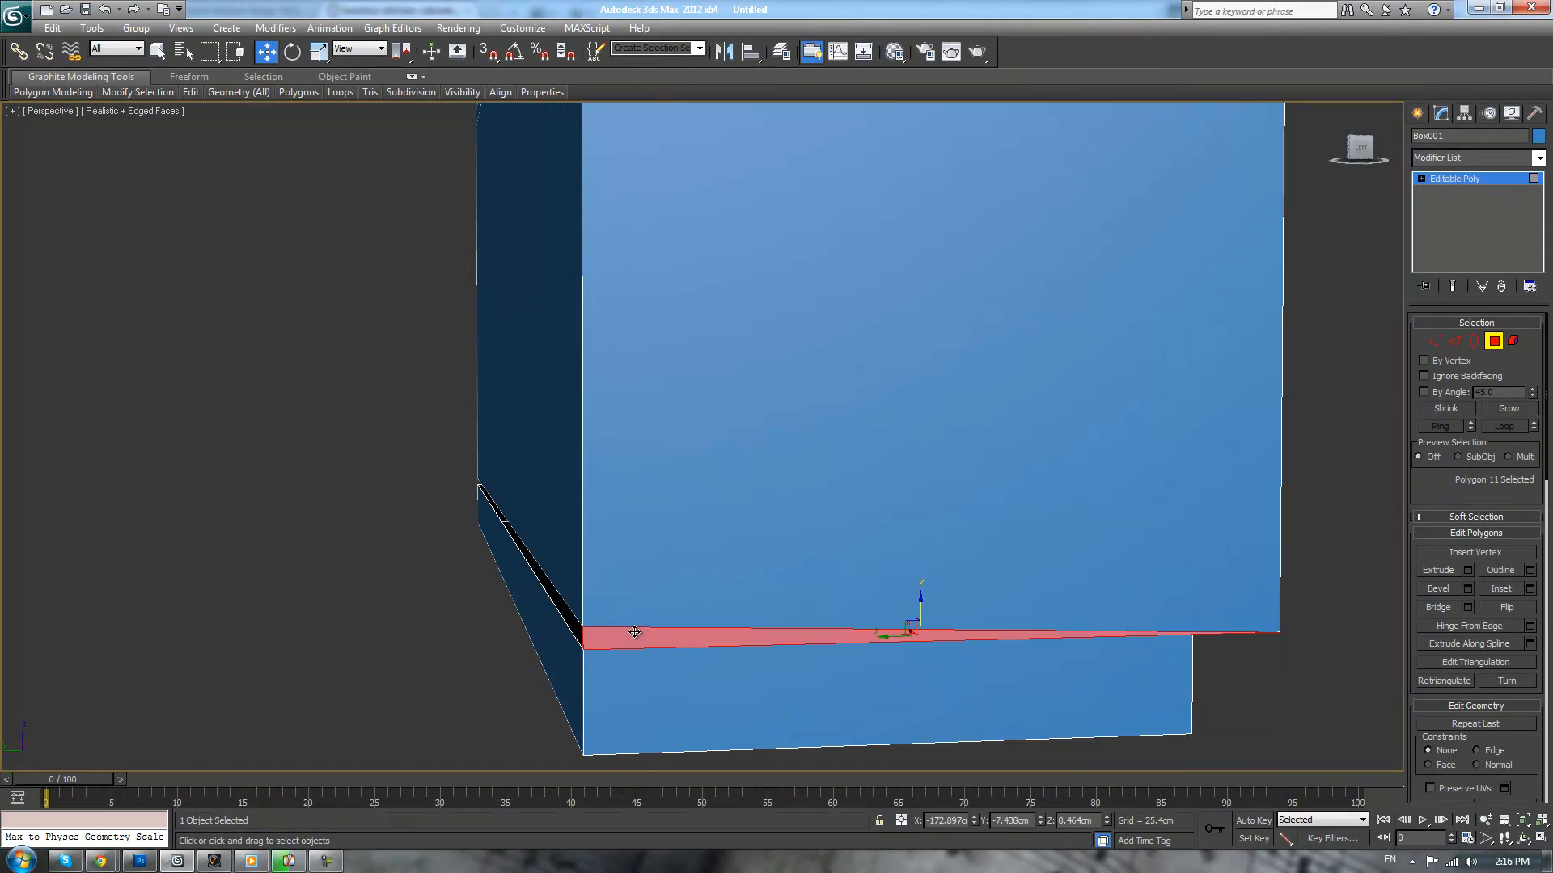
pyautogui.press('Delete')
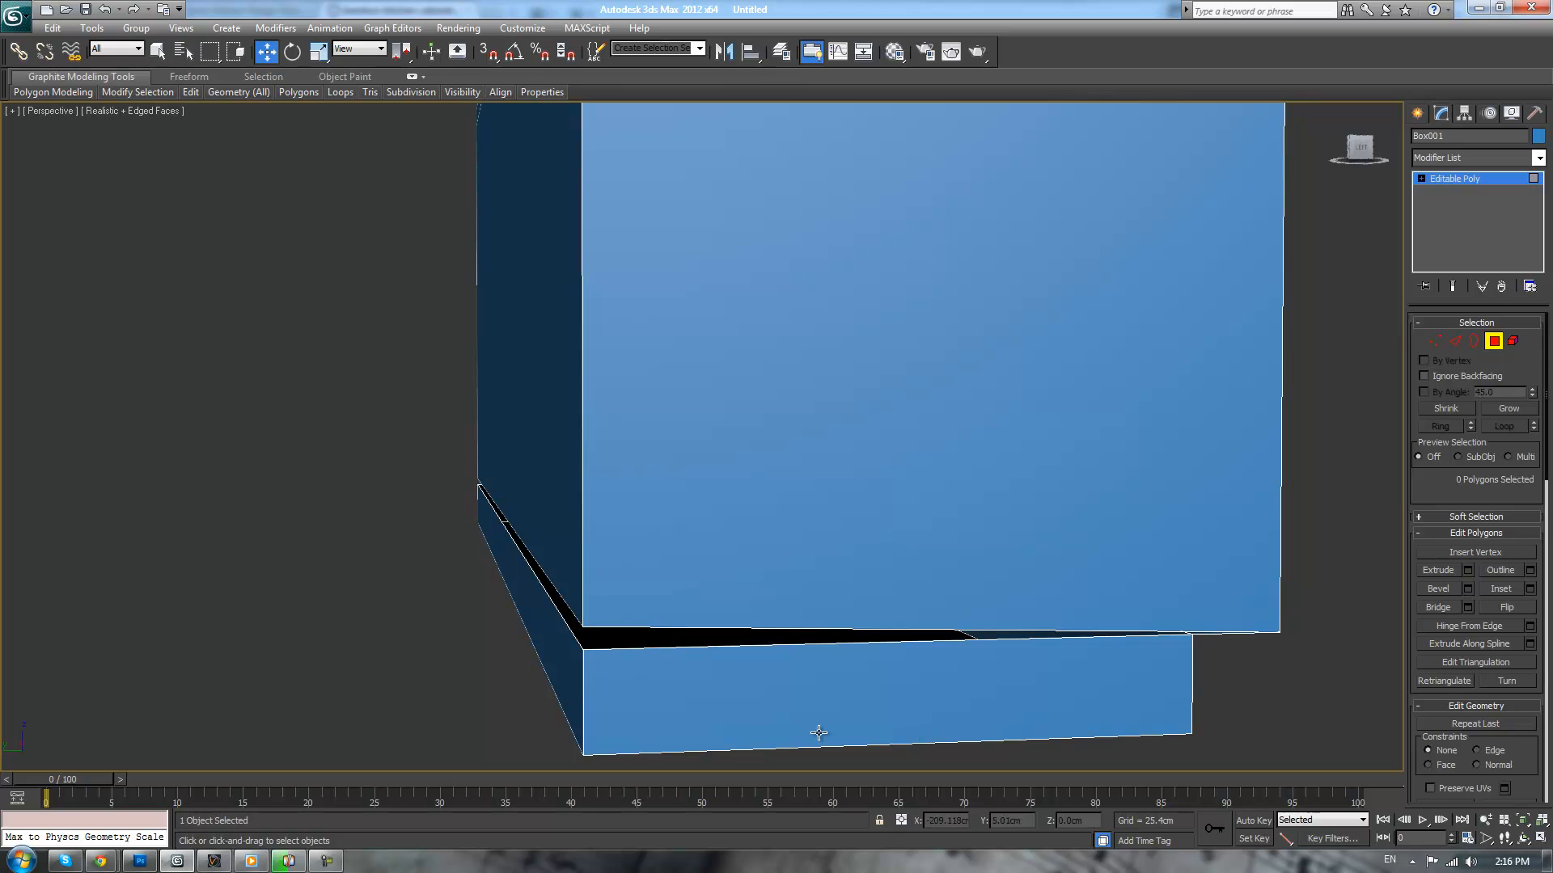
# - Target Weld the two raised back corner vertices onto the base corner vertices below them to close the gap
pyautogui.press('1')
pyautogui.rightClick(344, 500)
pyautogui.click(309, 610)
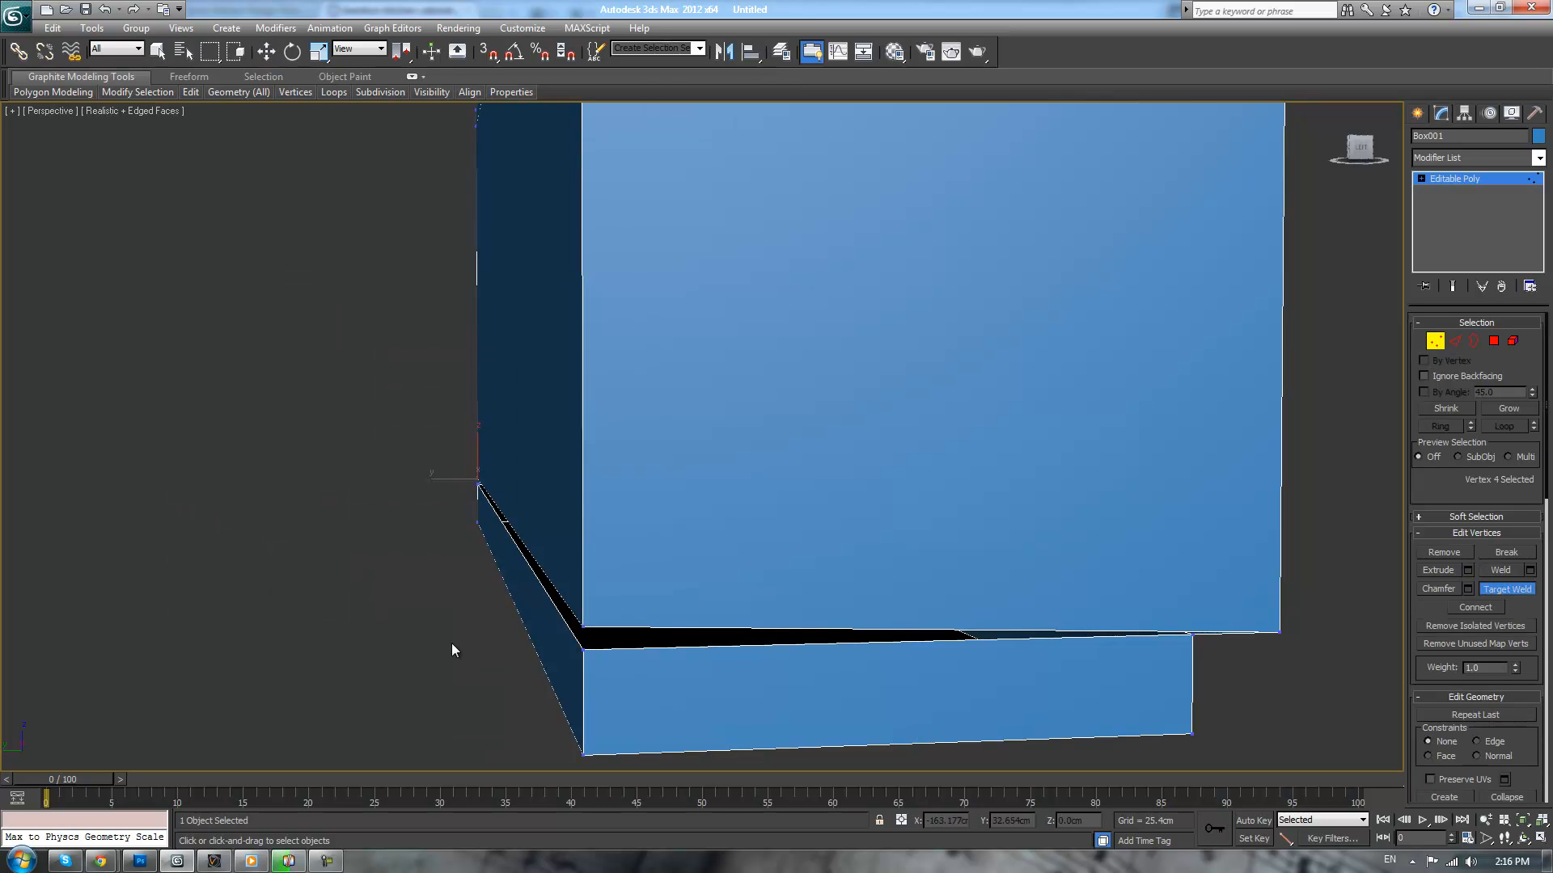
pyautogui.click(581, 649)
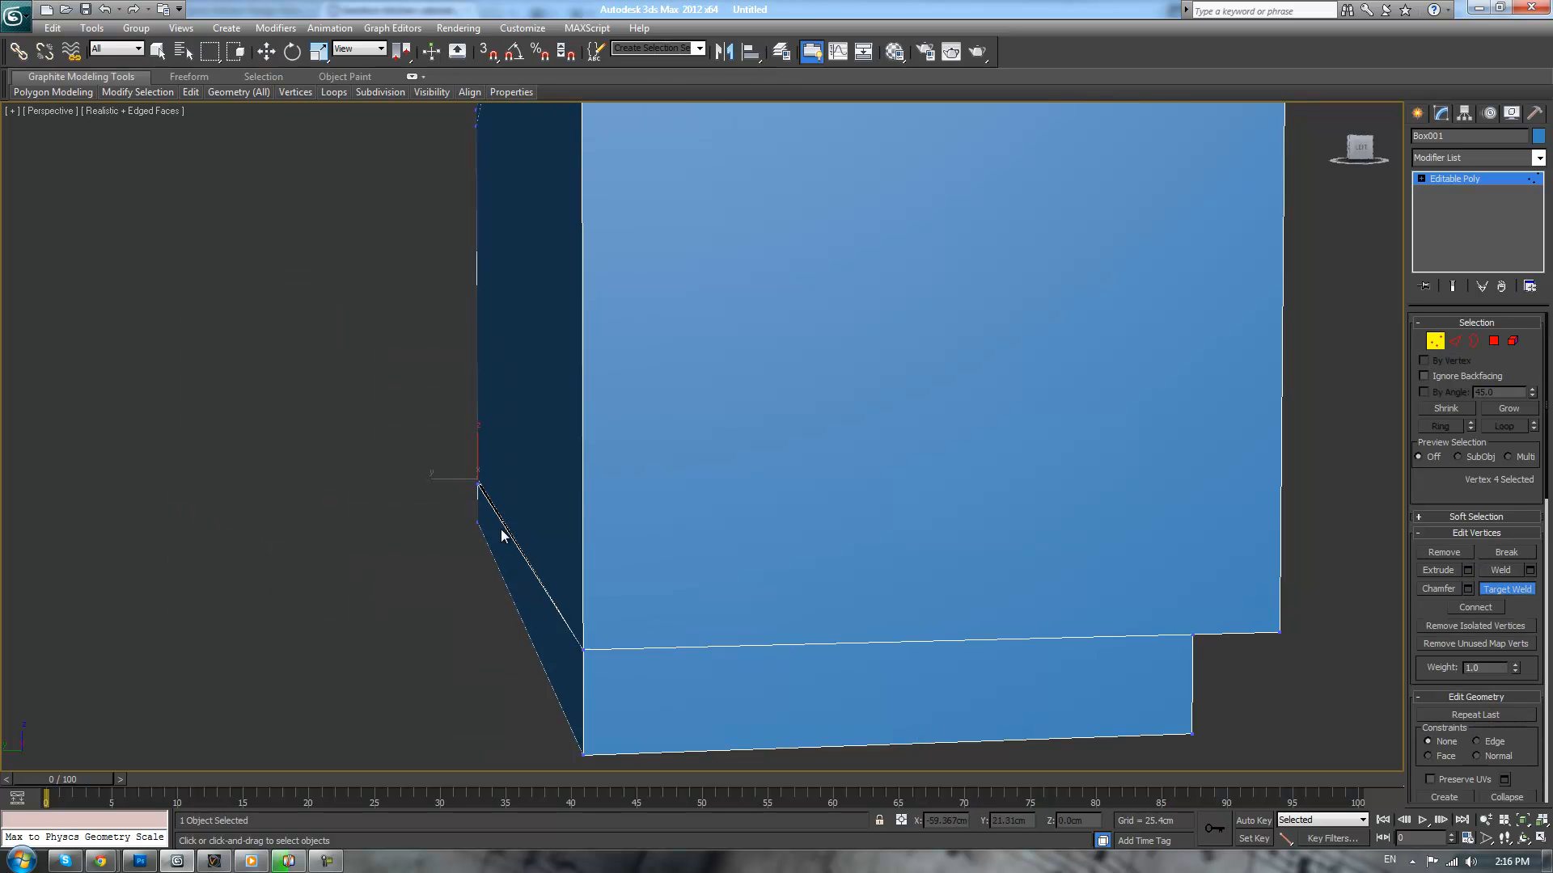
pyautogui.keyDown('alt'); pyautogui.moveTo(459, 518); pyautogui.dragTo(570, 484, button='middle'); pyautogui.keyUp('alt')
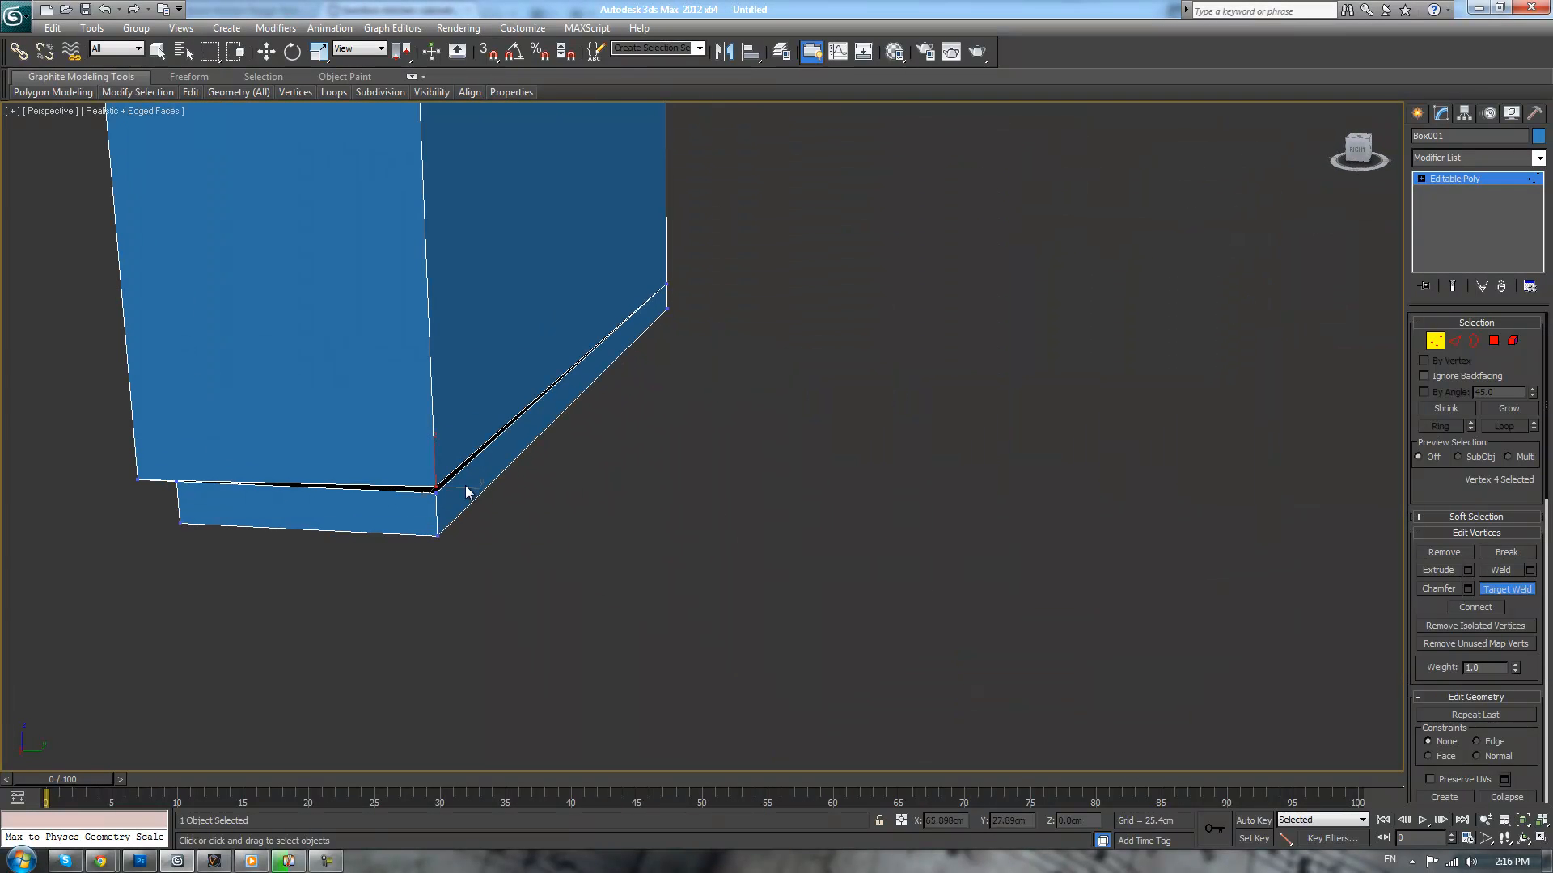
pyautogui.click(435, 489)
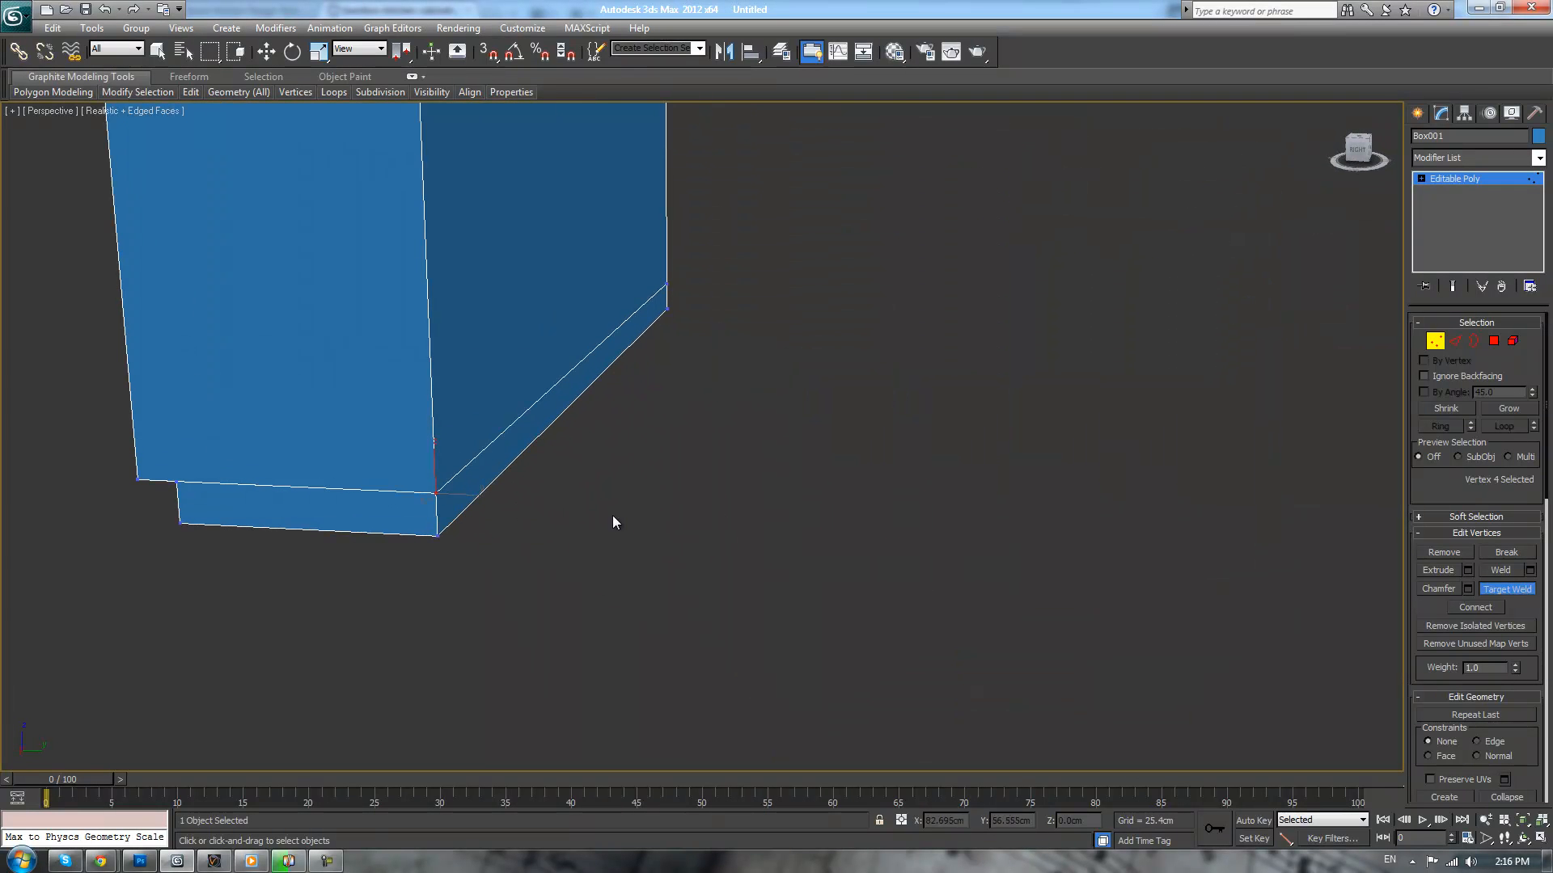
pyautogui.rightClick(616, 516)
pyautogui.click(772, 483)
pyautogui.keyDown('alt'); pyautogui.moveTo(821, 493); pyautogui.dragTo(662, 440, button='middle'); pyautogui.keyUp('alt')
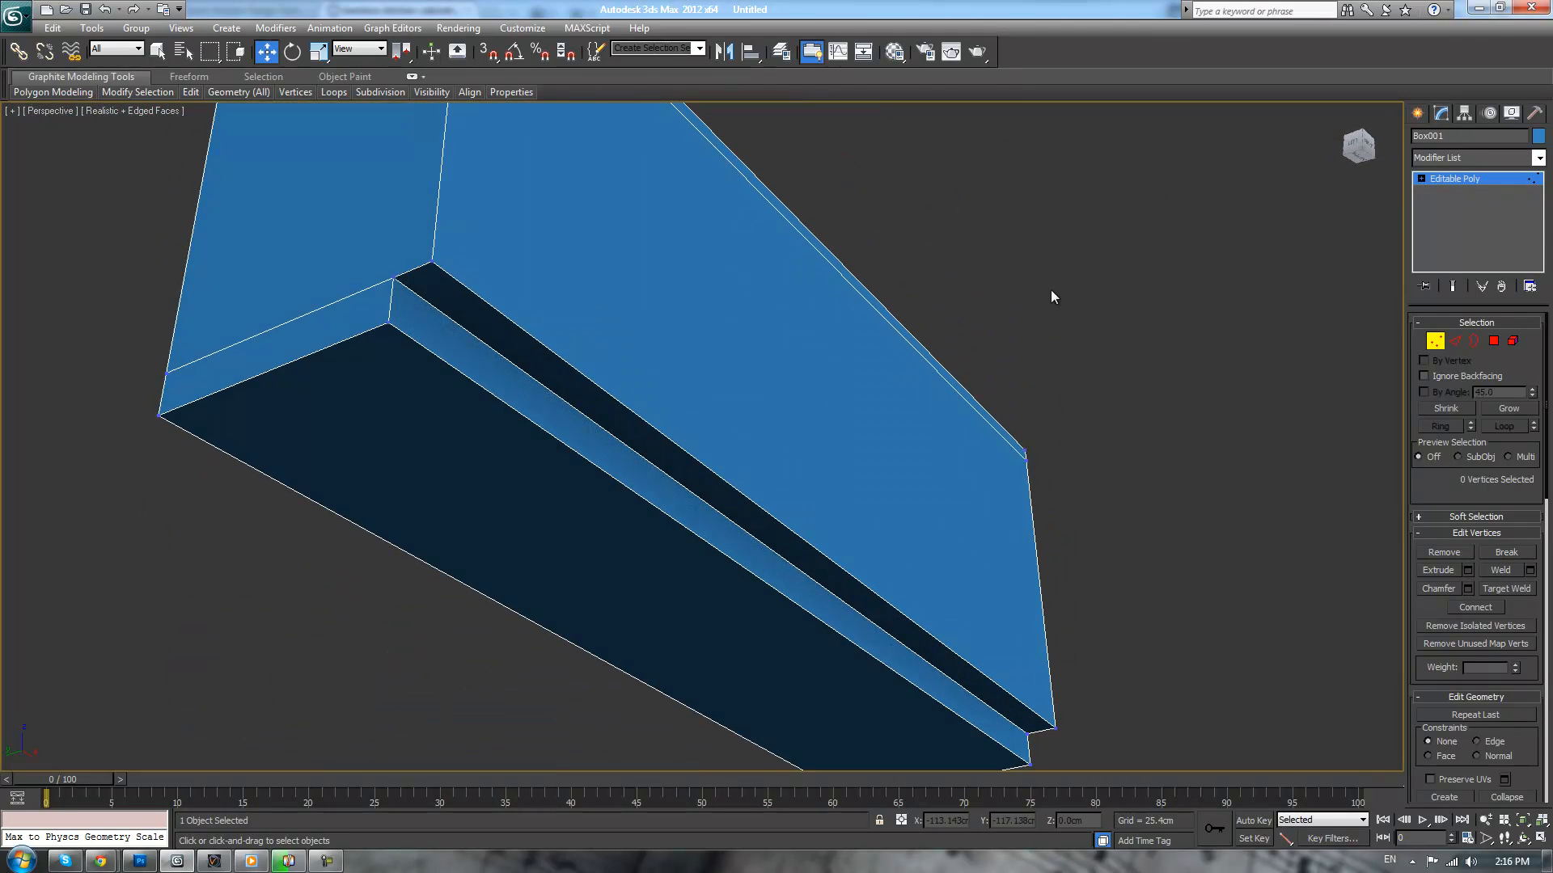
pyautogui.scroll(-3, 860, 380)
pyautogui.keyDown('alt'); pyautogui.moveTo(859, 392); pyautogui.dragTo(962, 485, button='middle'); pyautogui.keyUp('alt')
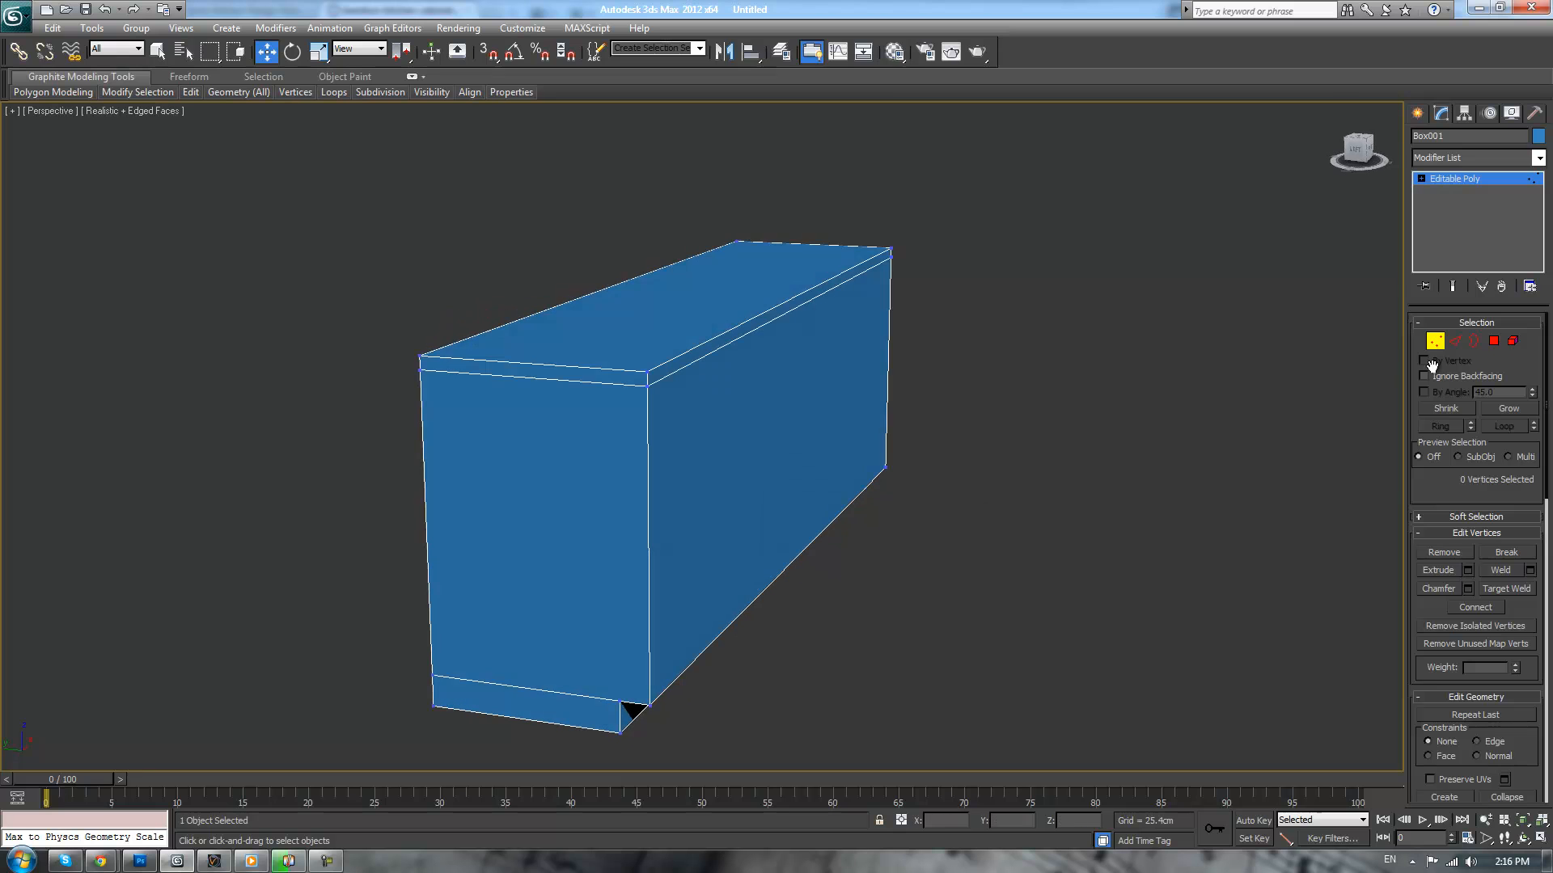
# - Extrude the front strip of the countertop layer 2 cm to form an overhang
pyautogui.click(1493, 342)
pyautogui.click(689, 356)
pyautogui.click(1469, 571)
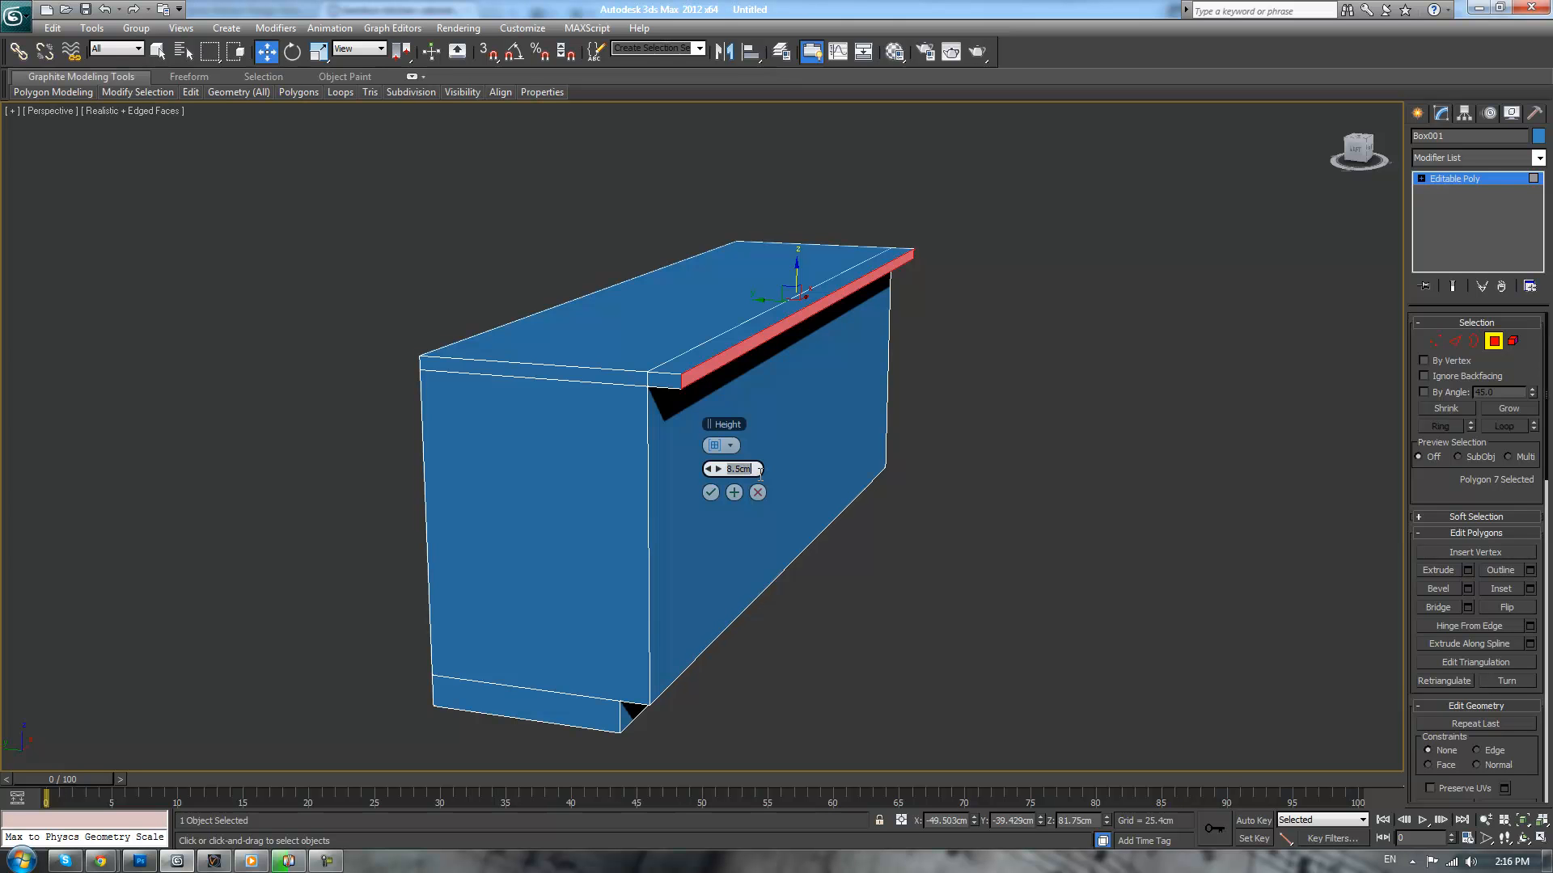
pyautogui.write('2')
pyautogui.press('Return')
pyautogui.click(711, 493)
pyautogui.click(1061, 478)
pyautogui.keyDown('alt'); pyautogui.moveTo(1067, 477); pyautogui.dragTo(860, 400, button='middle'); pyautogui.keyUp('alt')
pyautogui.keyDown('alt'); pyautogui.moveTo(840, 419); pyautogui.dragTo(1009, 499, button='middle'); pyautogui.keyUp('alt')
# - Leave polygon editing and rename the cabinet object Counter
pyautogui.click(1491, 178)
pyautogui.click(1247, 298)
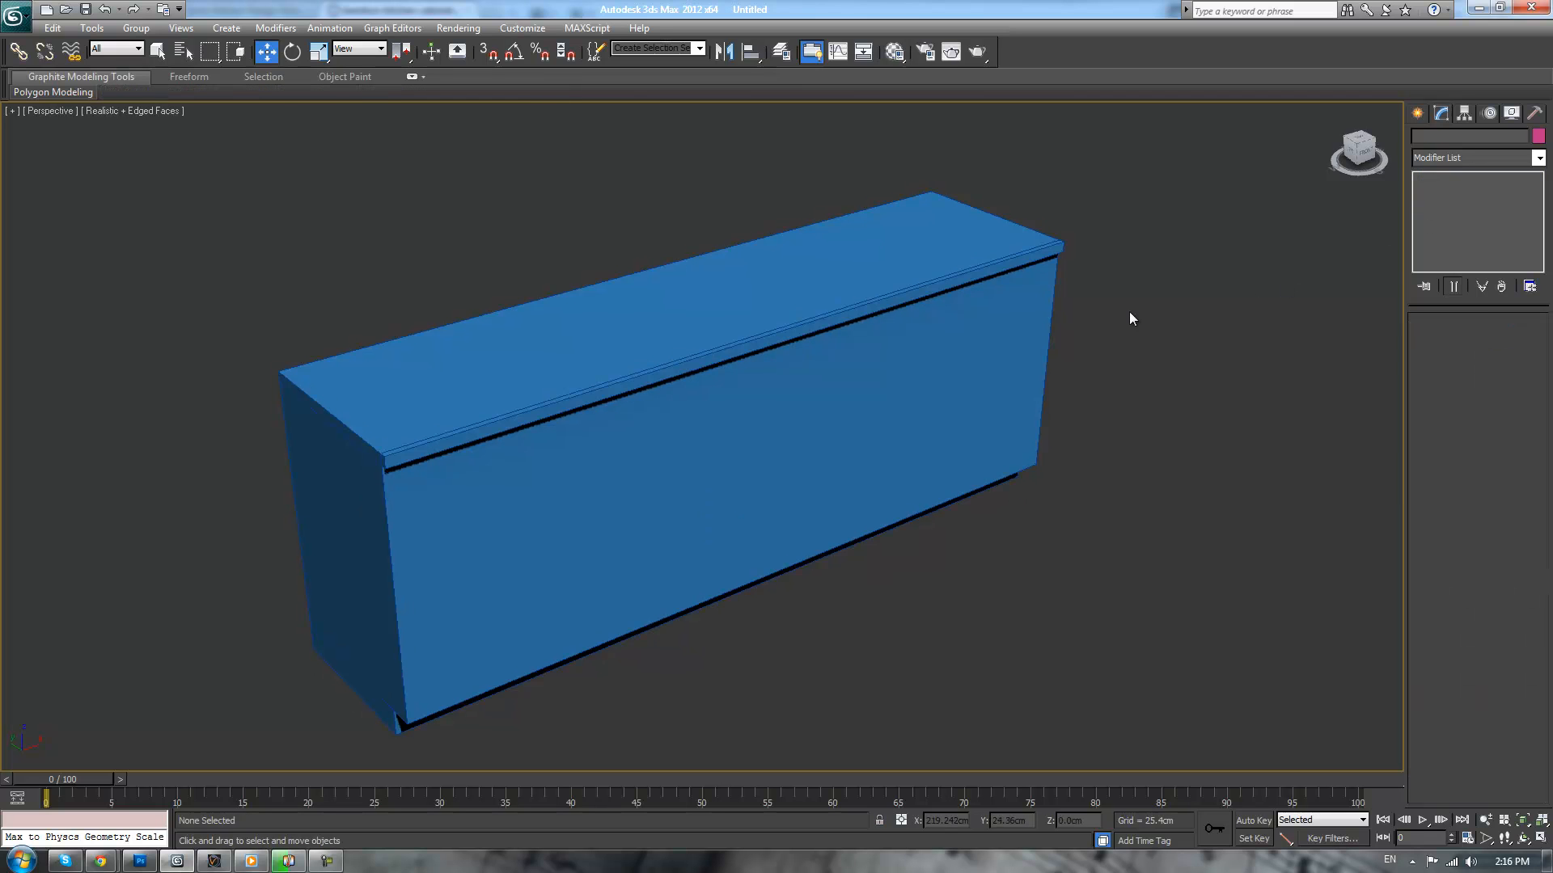
pyautogui.click(905, 336)
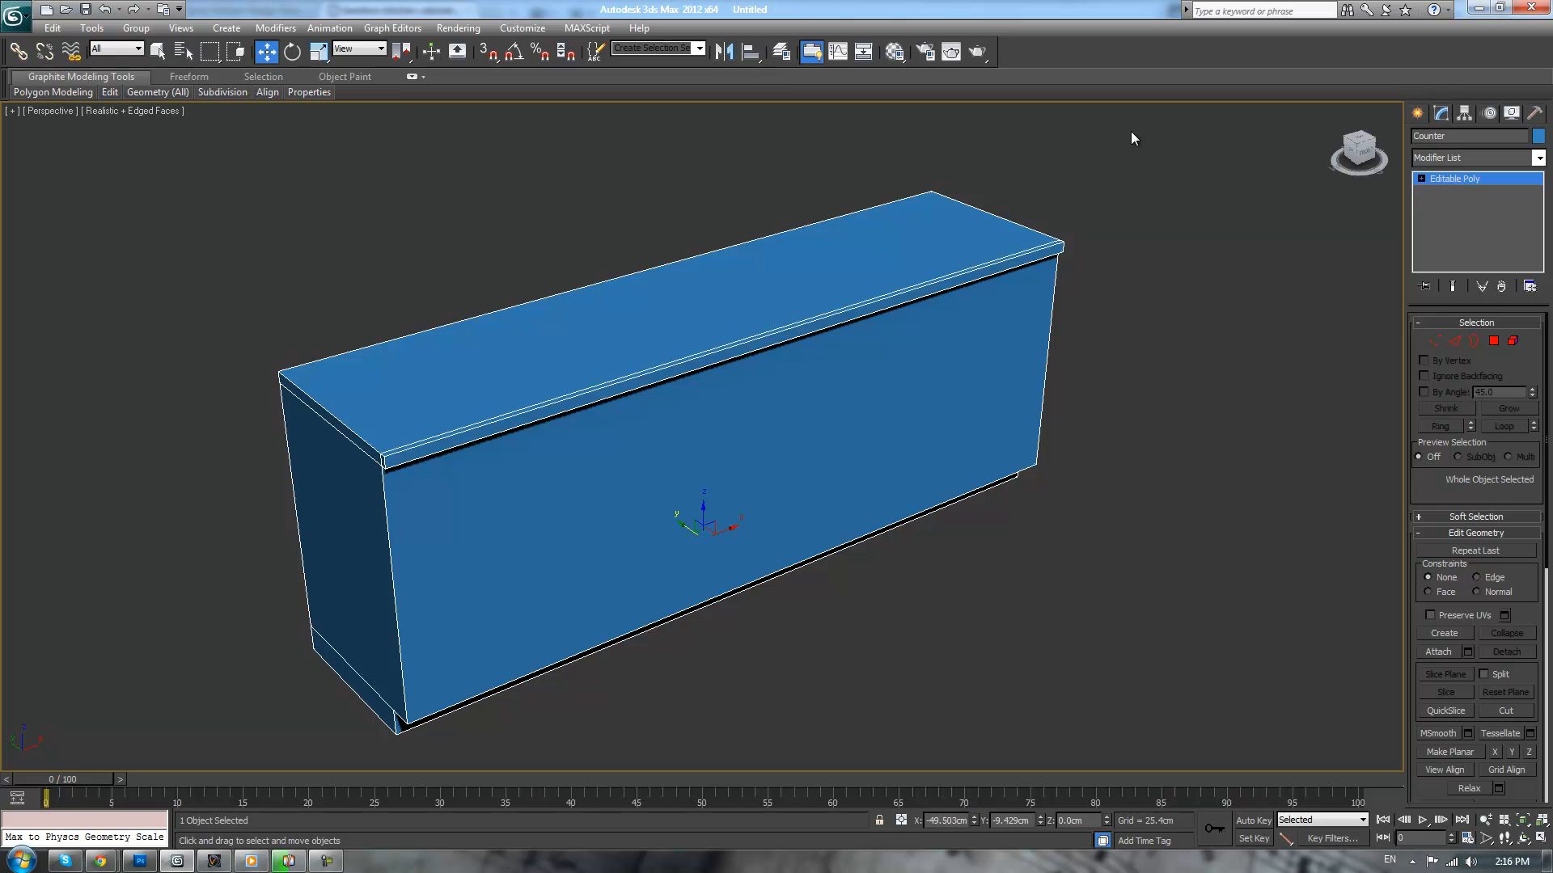
pyautogui.click(1210, 262)
# - Draw a large rectangular plane around the counter to serve as the floor
pyautogui.keyDown('alt'); pyautogui.moveTo(1336, 187); pyautogui.dragTo(1079, 363, button='middle'); pyautogui.keyUp('alt')
pyautogui.scroll(-2, 1077, 364)
pyautogui.click(1416, 113)
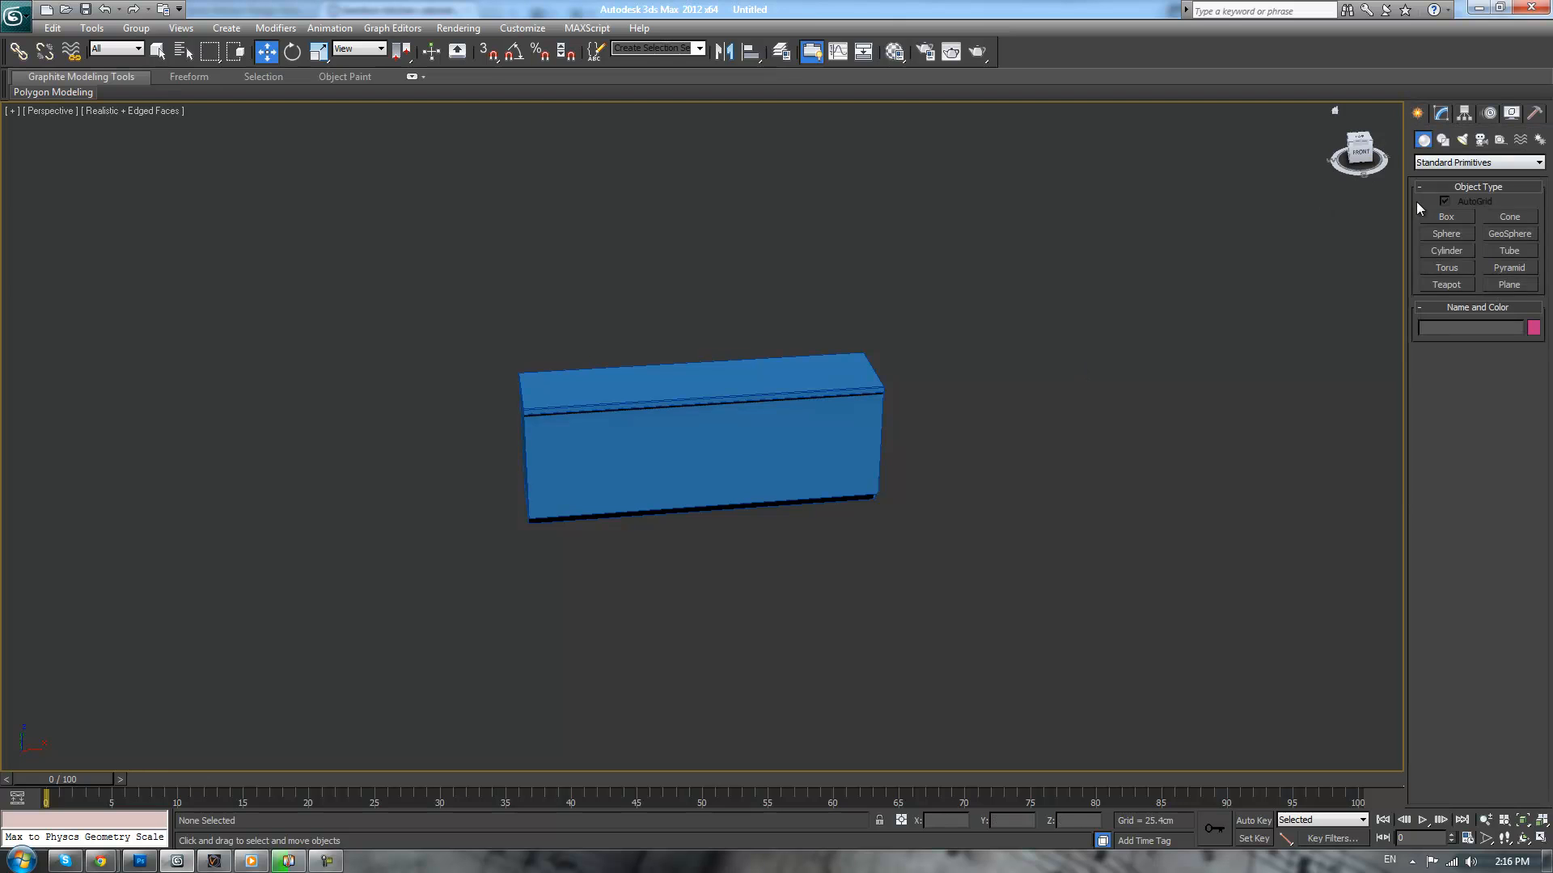
pyautogui.click(1490, 284)
pyautogui.hotkey('shift', 'z')
pyautogui.moveTo(463, 317); pyautogui.dragTo(1001, 727)
pyautogui.press('w')
pyautogui.moveTo(1115, 369)
pyautogui.keyDown('alt'); pyautogui.mouseDown(button='middle')
pyautogui.moveTo(1162, 348)
pyautogui.moveTo(1096, 390)
pyautogui.mouseUp(button='middle'); pyautogui.keyUp('alt')
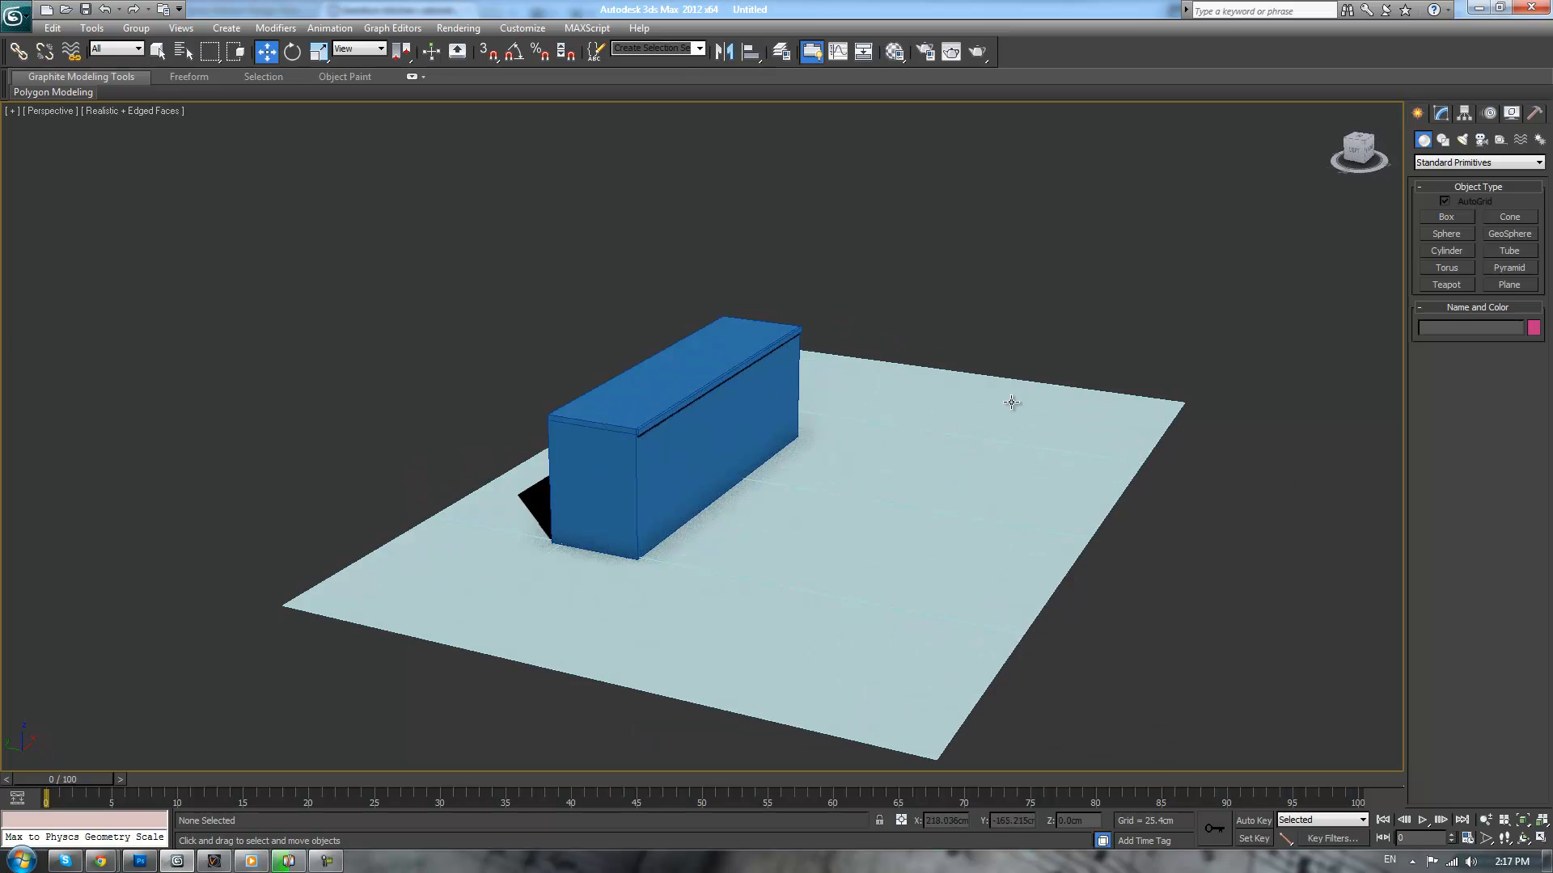
# - Move the counter up along Z by about 4.8 cm from the floor plane
pyautogui.scroll(2, 1096, 390)
pyautogui.keyDown('alt'); pyautogui.moveTo(1003, 315); pyautogui.dragTo(989, 254, button='middle'); pyautogui.keyUp('alt')
pyautogui.scroll(2, 693, 457)
pyautogui.click(693, 457)
pyautogui.keyDown('alt'); pyautogui.moveTo(894, 311); pyautogui.dragTo(938, 226, button='middle'); pyautogui.keyUp('alt')
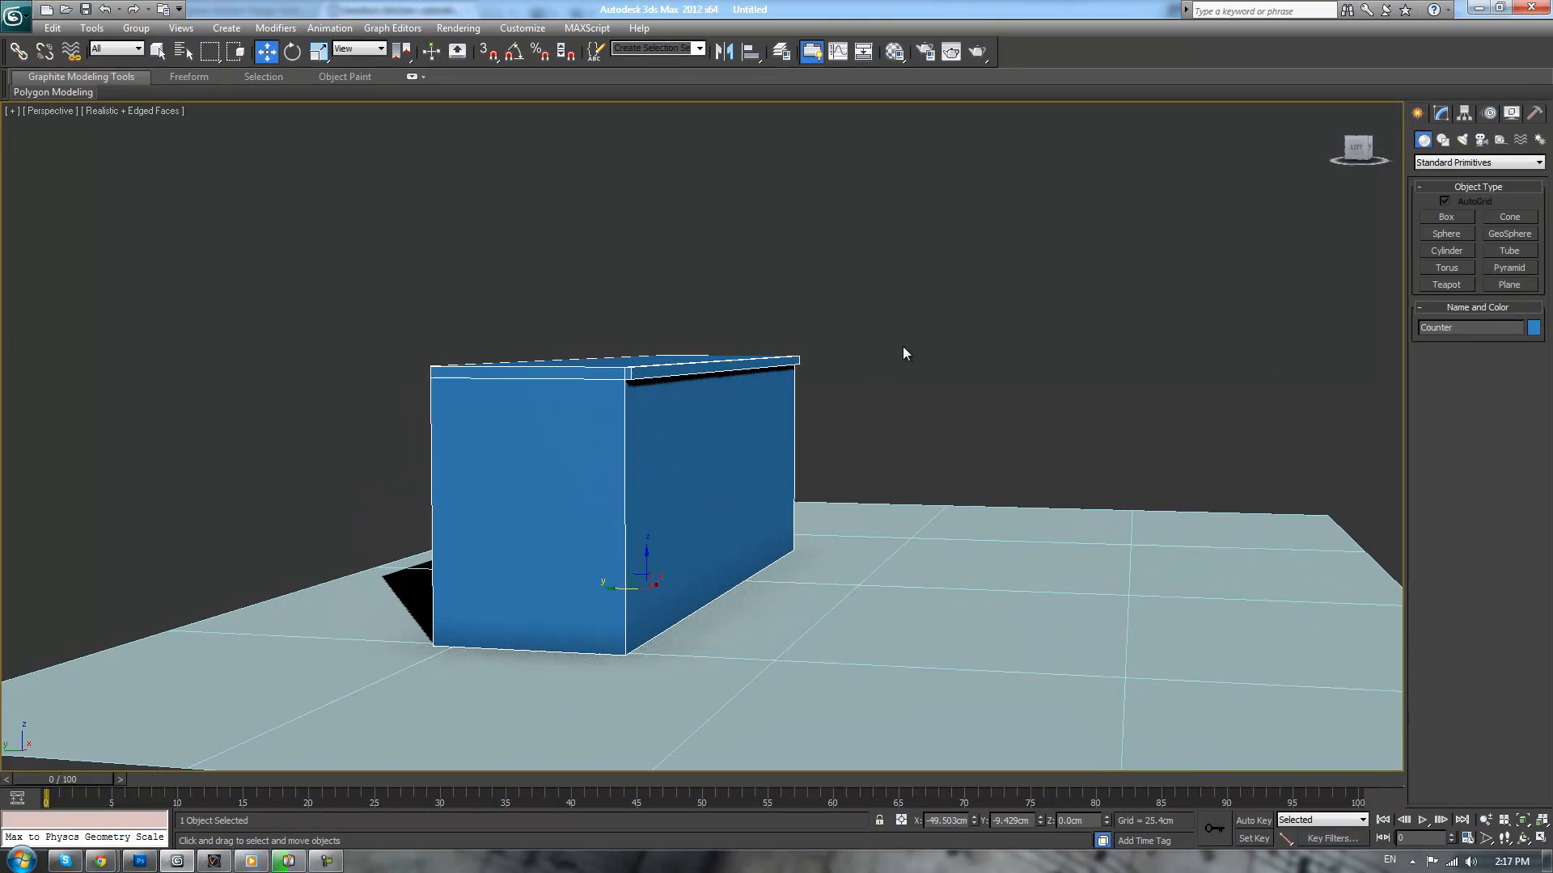
pyautogui.scroll(2, 667, 584)
pyautogui.moveTo(610, 638); pyautogui.dragTo(615, 627)
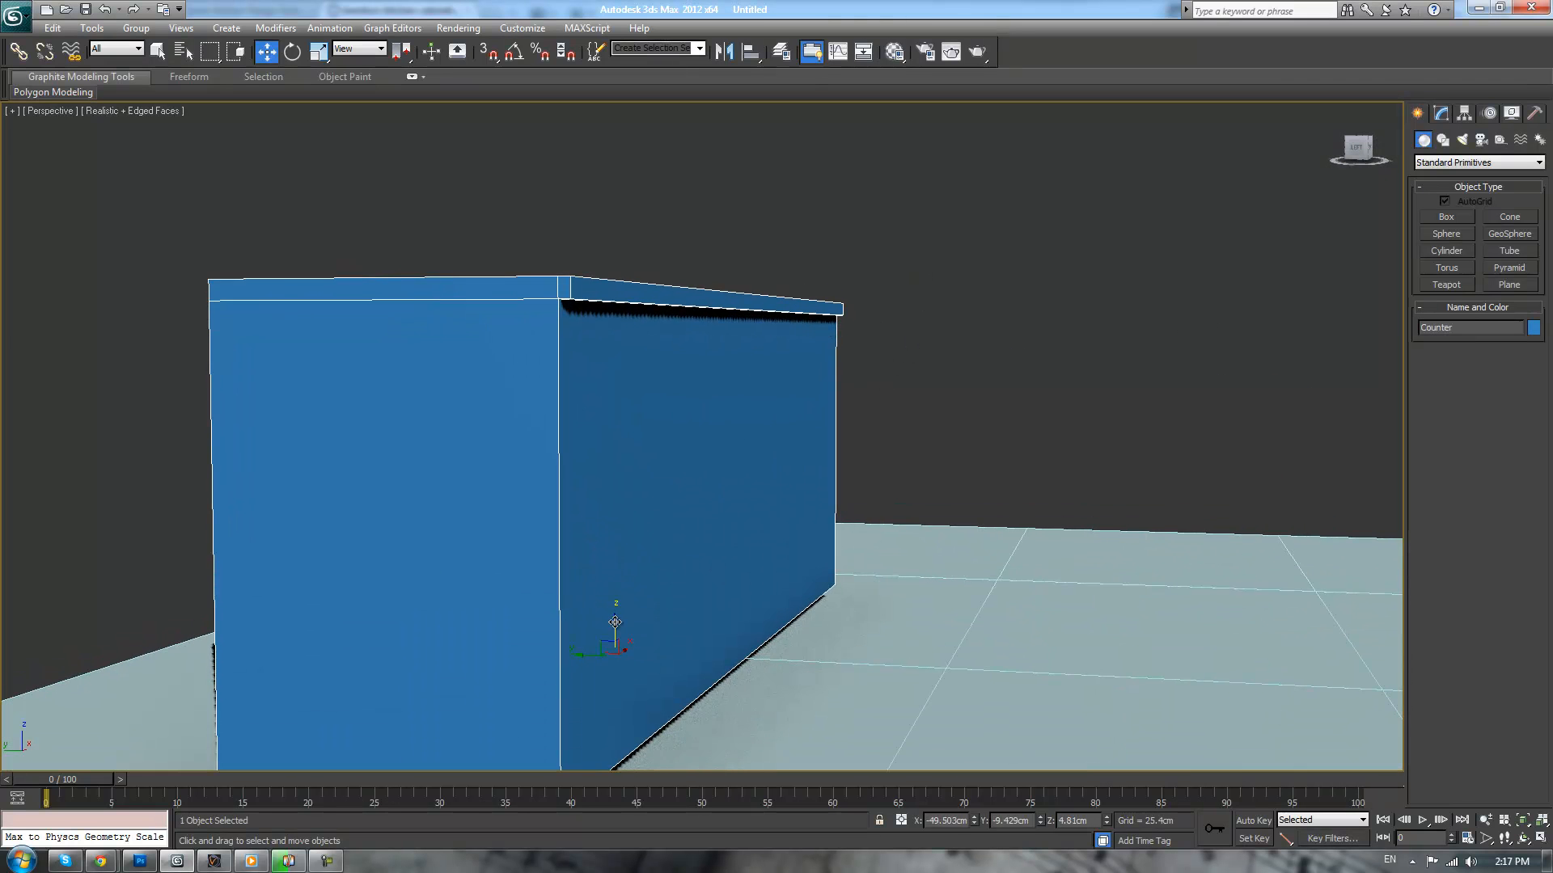
# - In a wireframe front view, raise the counter about 3.7 cm more so its base meets the floor, and return to shaded perspective
pyautogui.press('f')
pyautogui.scroll(3, 748, 411)
pyautogui.scroll(2, 719, 452)
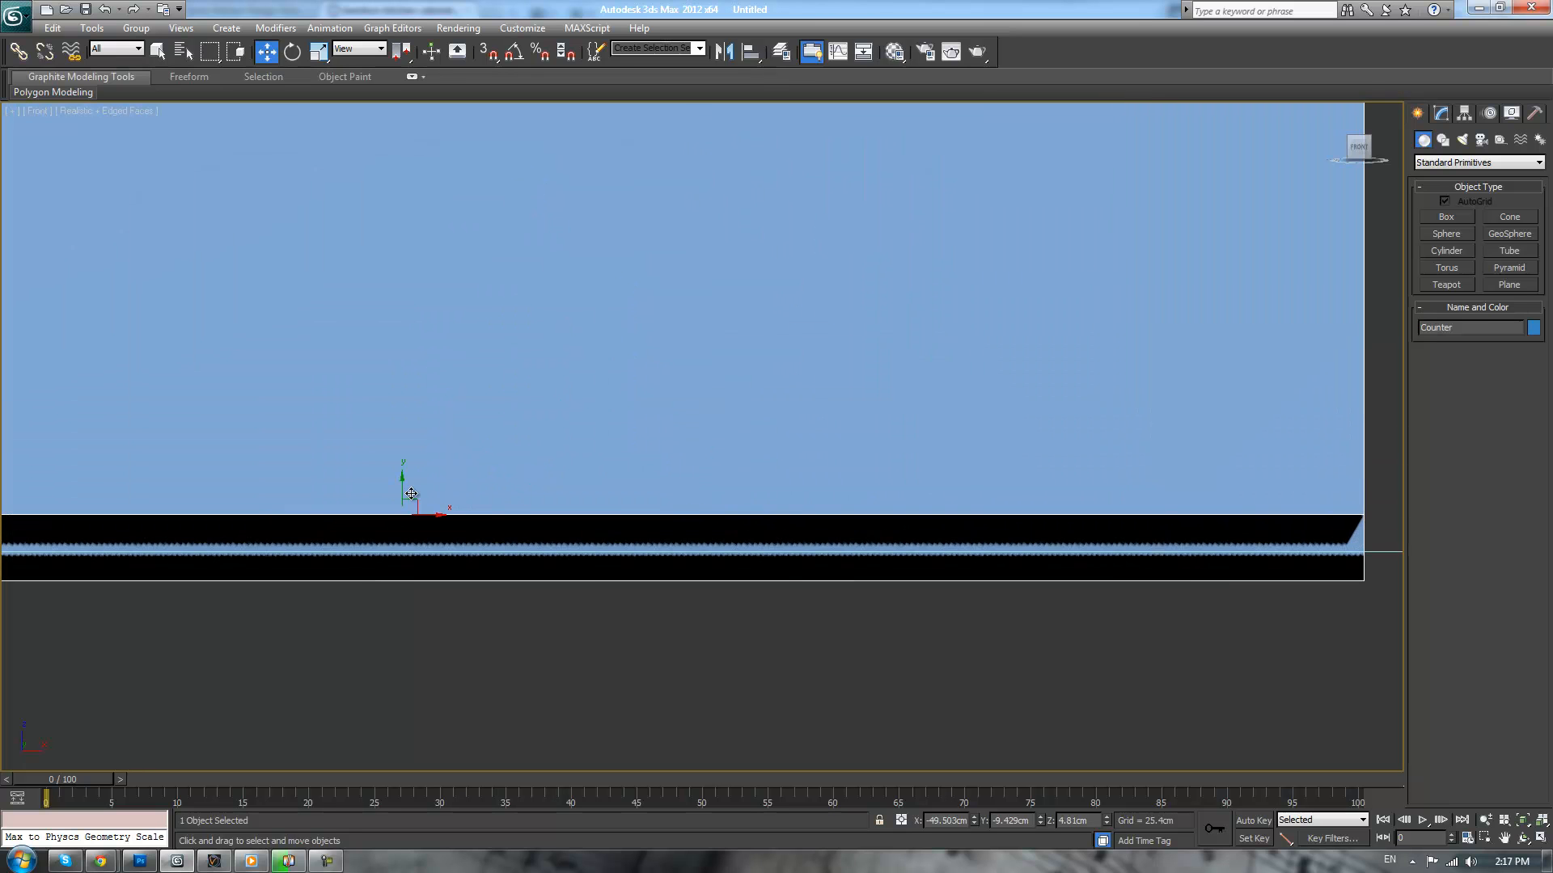
pyautogui.press('F3')
pyautogui.moveTo(403, 491); pyautogui.dragTo(401, 458)
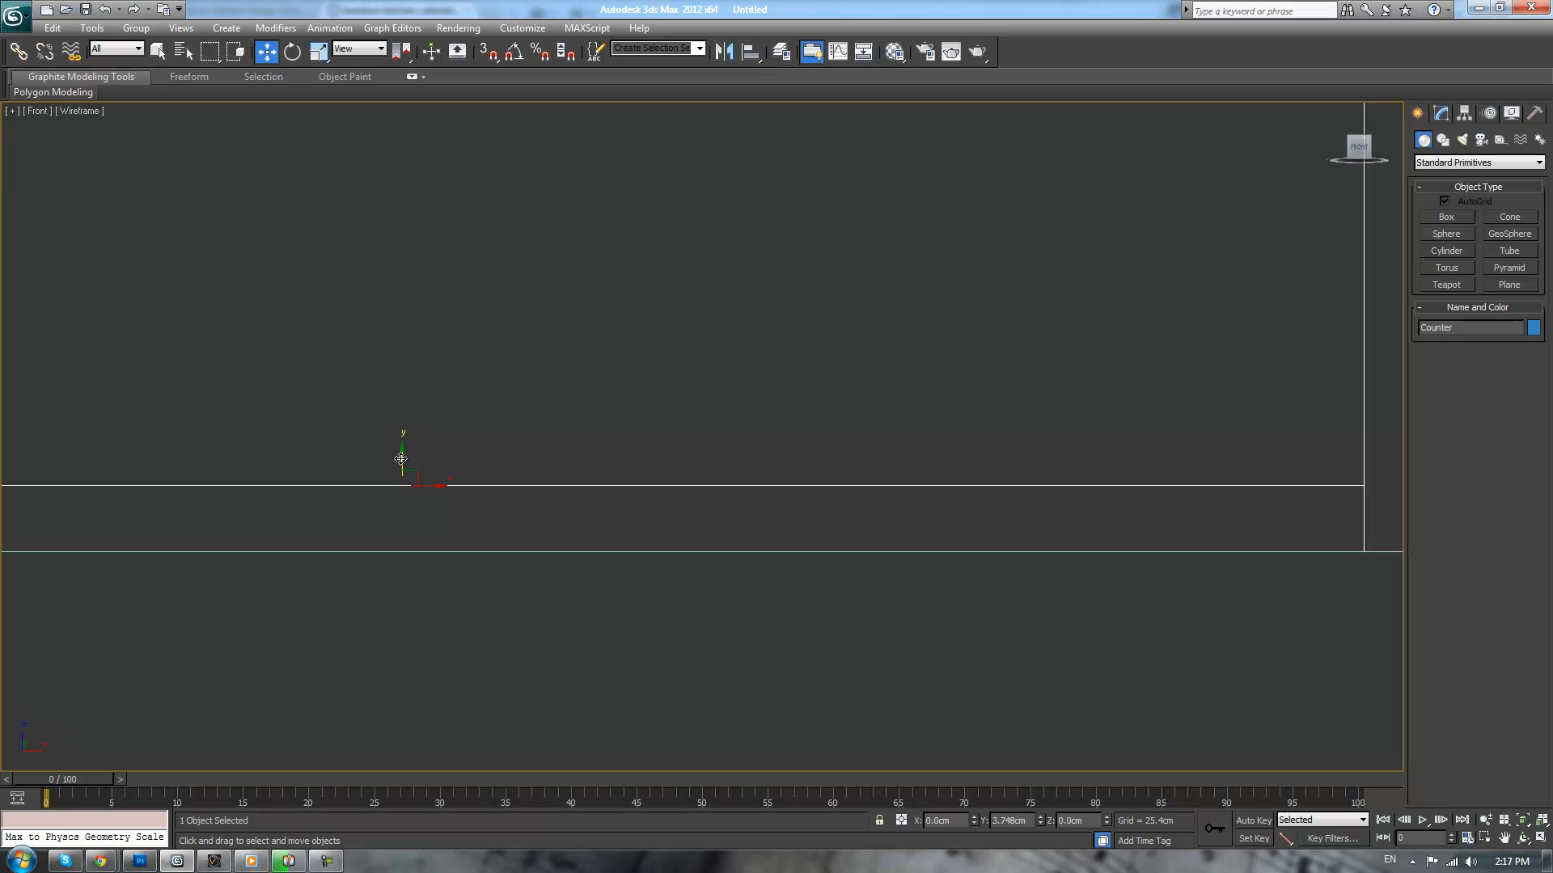
pyautogui.click(507, 666)
pyautogui.scroll(-1, 514, 631)
pyautogui.press('p')
pyautogui.scroll(-2, 561, 530)
pyautogui.press('F3')
# - Examine how the counter sits on the floor plane from several angles, keeping only the counter selected
pyautogui.scroll(-3, 603, 516)
pyautogui.moveTo(630, 582)
pyautogui.keyDown('alt'); pyautogui.mouseDown(button='middle')
pyautogui.moveTo(707, 512)
pyautogui.moveTo(1075, 387)
pyautogui.mouseUp(button='middle'); pyautogui.keyUp('alt')
pyautogui.moveTo(813, 389); pyautogui.dragTo(772, 411)
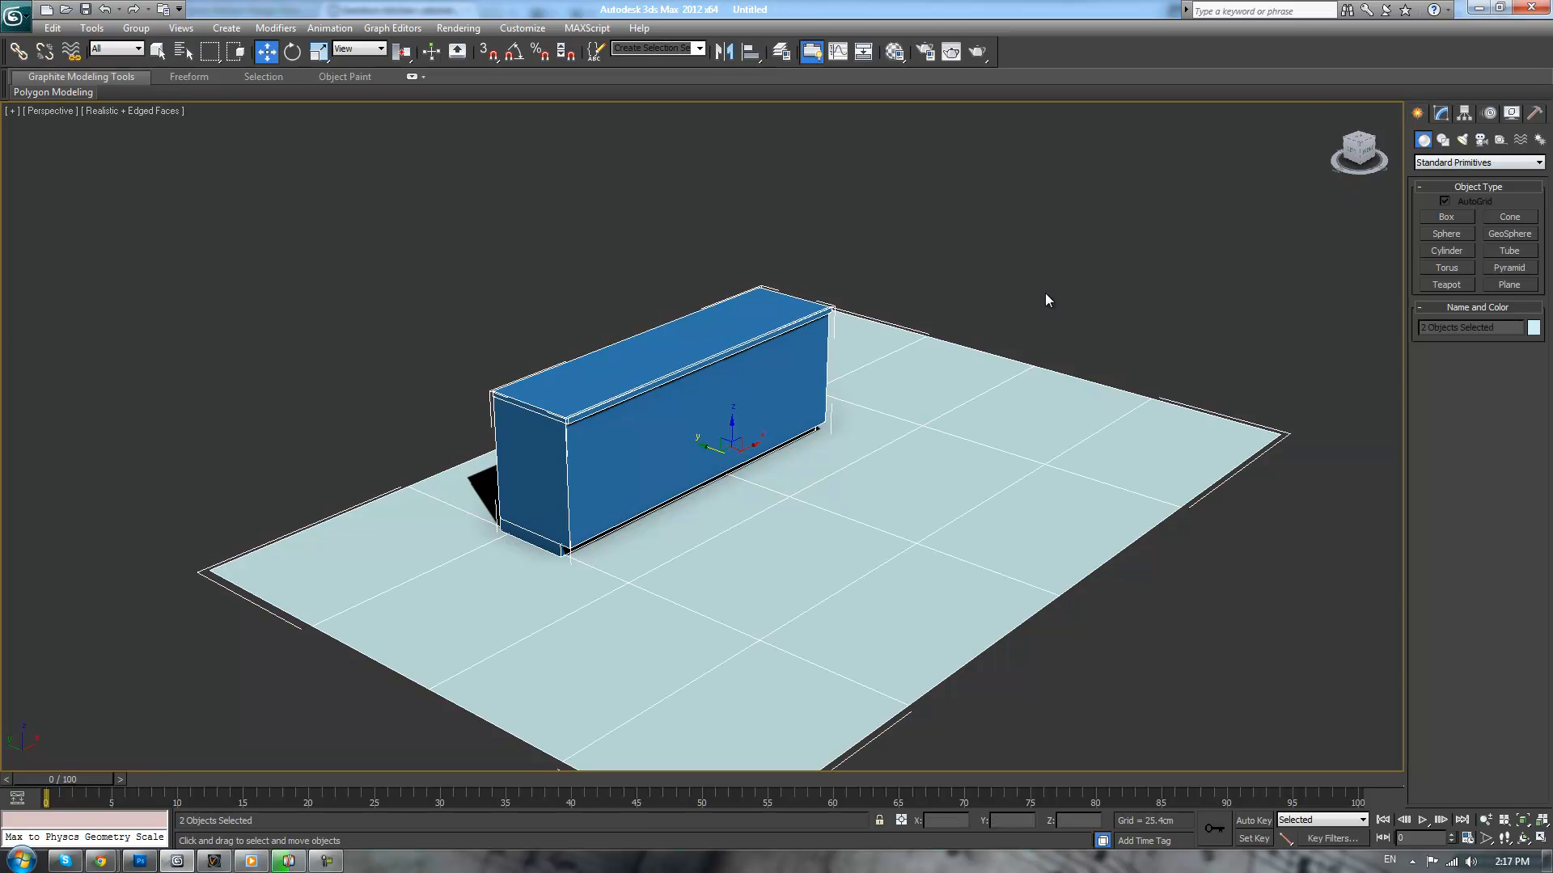
pyautogui.click(998, 276)
pyautogui.scroll(2, 997, 275)
pyautogui.keyDown('alt'); pyautogui.moveTo(999, 275); pyautogui.dragTo(940, 291, button='middle'); pyautogui.keyUp('alt')
pyautogui.scroll(-2, 986, 262)
pyautogui.click(796, 392)
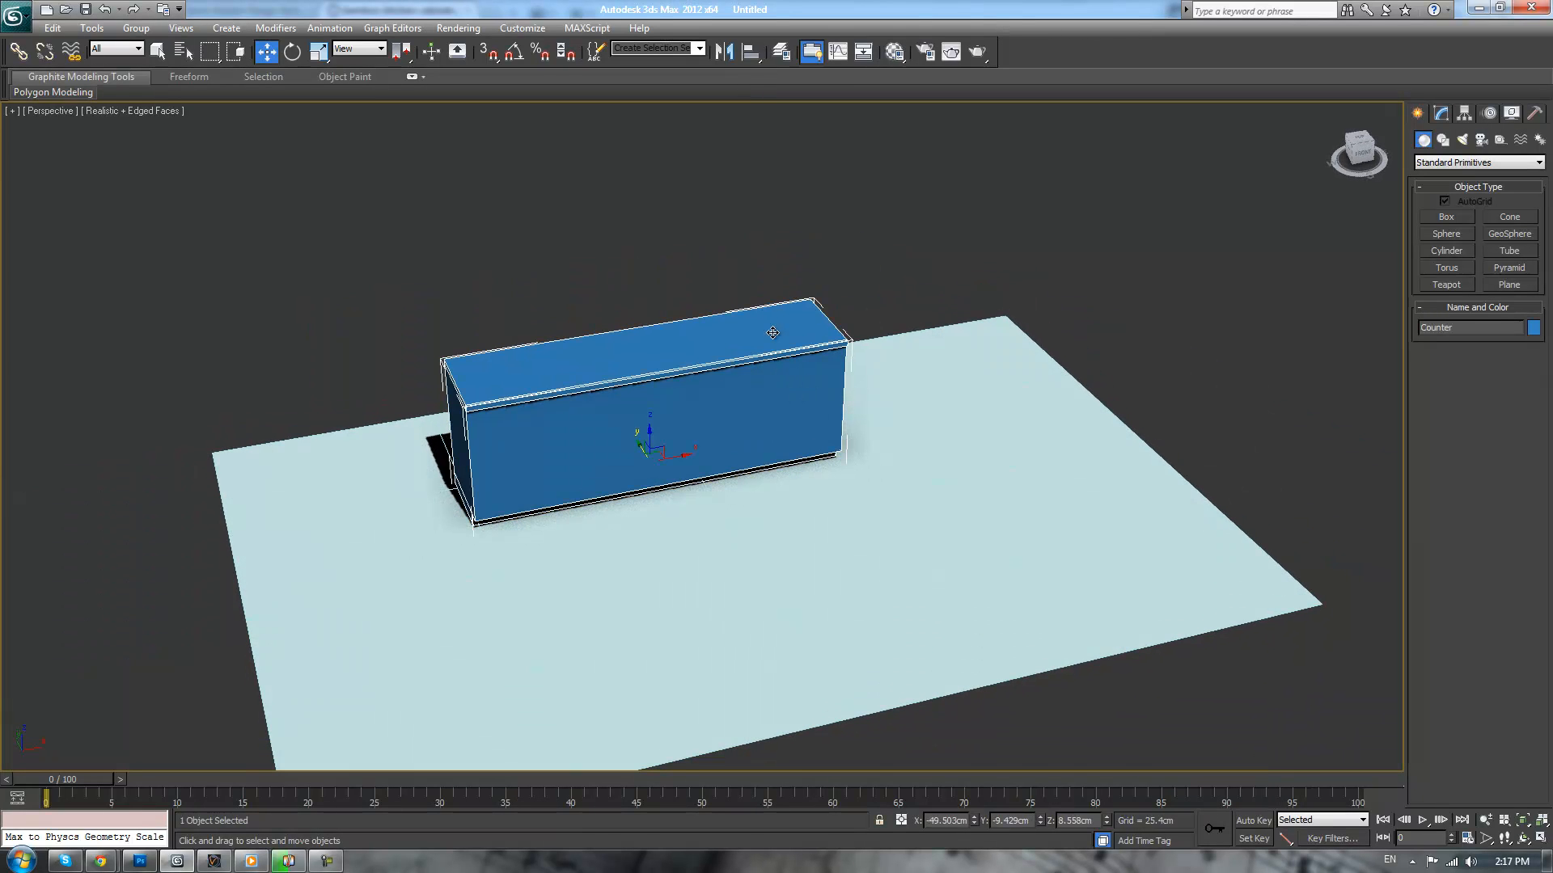
pyautogui.keyDown('alt'); pyautogui.moveTo(734, 257); pyautogui.dragTo(611, 208, button='middle'); pyautogui.keyUp('alt')
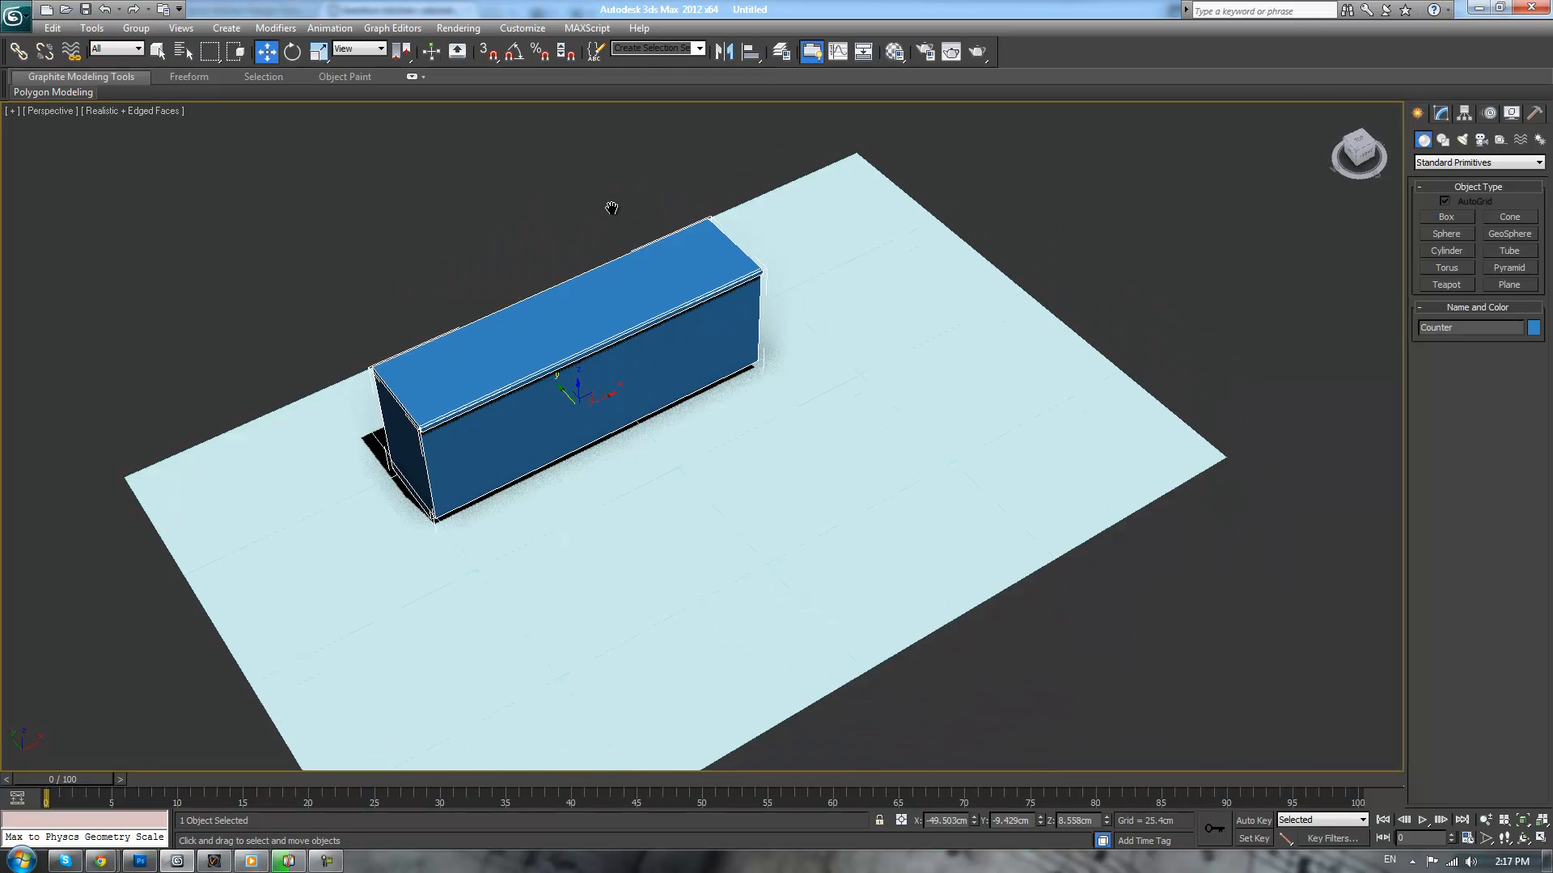
# - Switch to Chrome to consult the zen kitchen sink images and the bamboo kitchen reference photo
pyautogui.hotkey('alt', 'Tab')
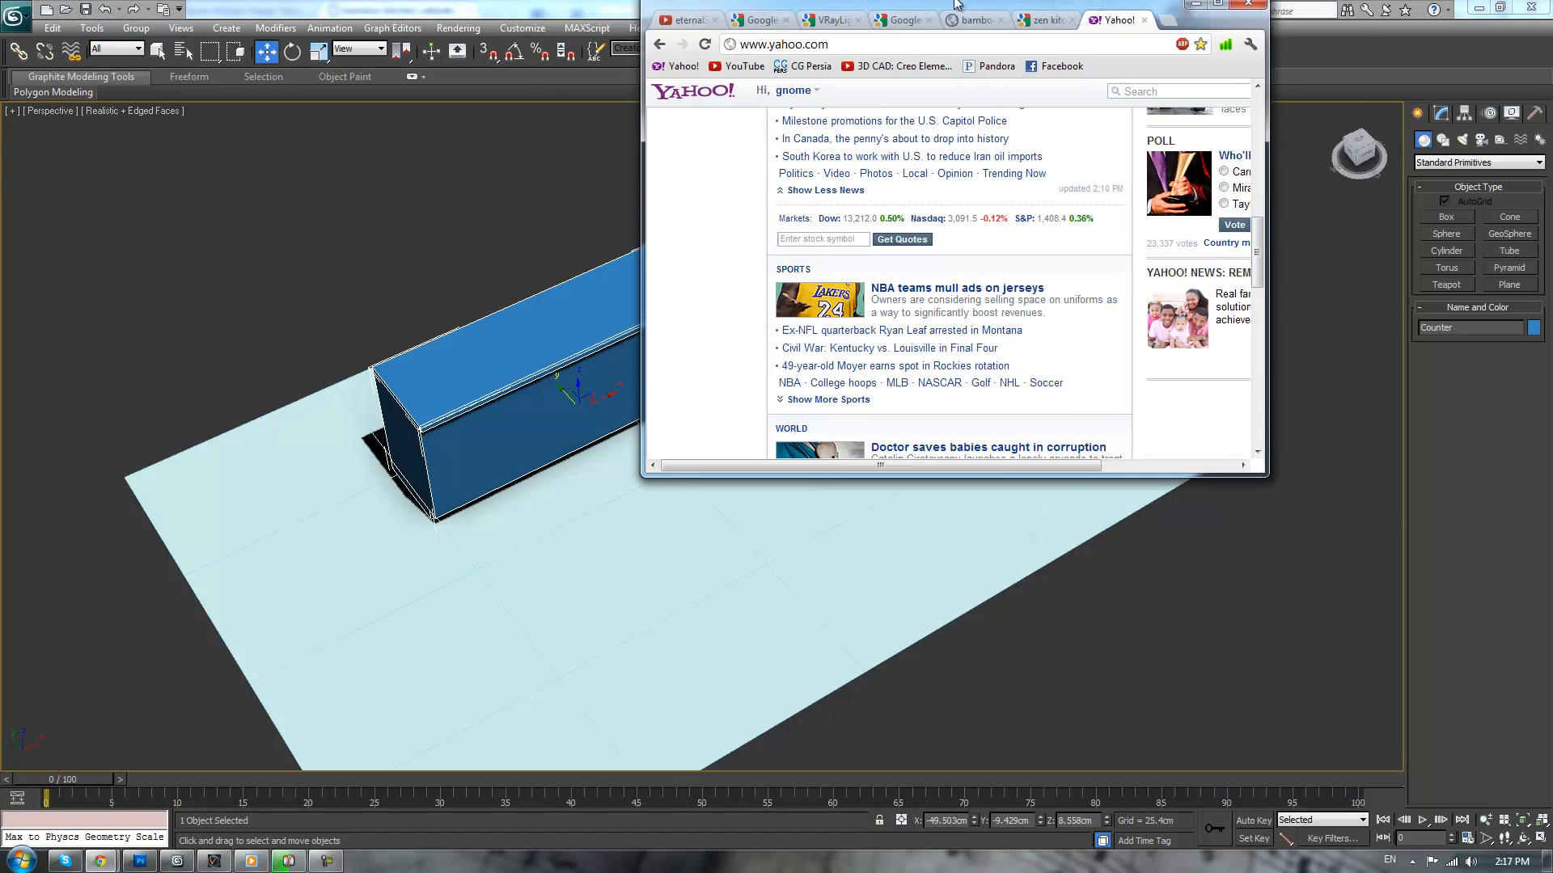
pyautogui.click(910, 13)
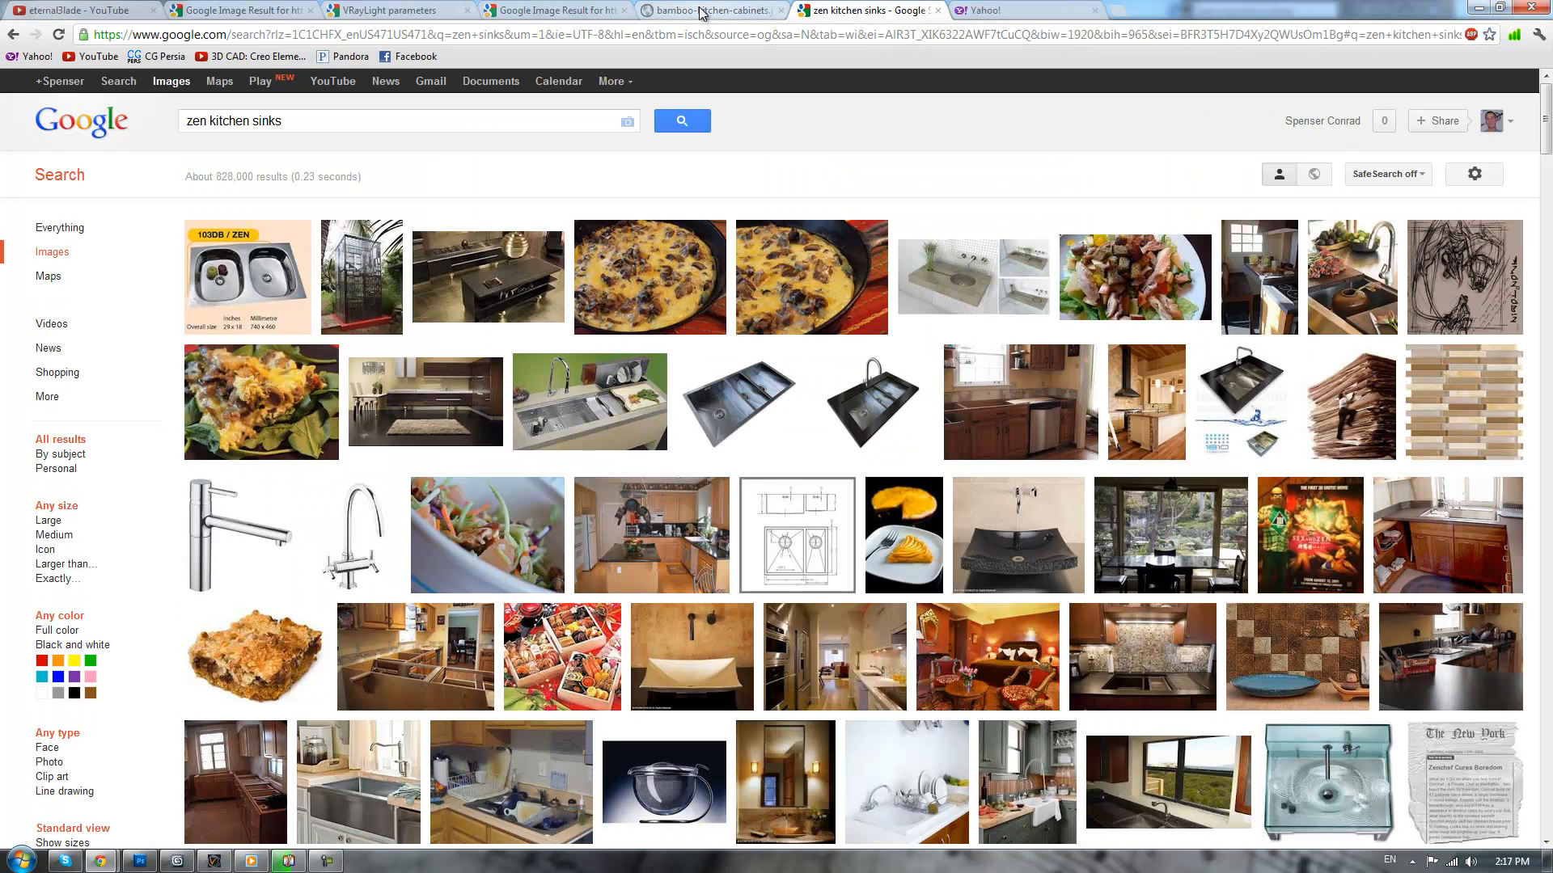
pyautogui.hotkey('alt', 'Tab')
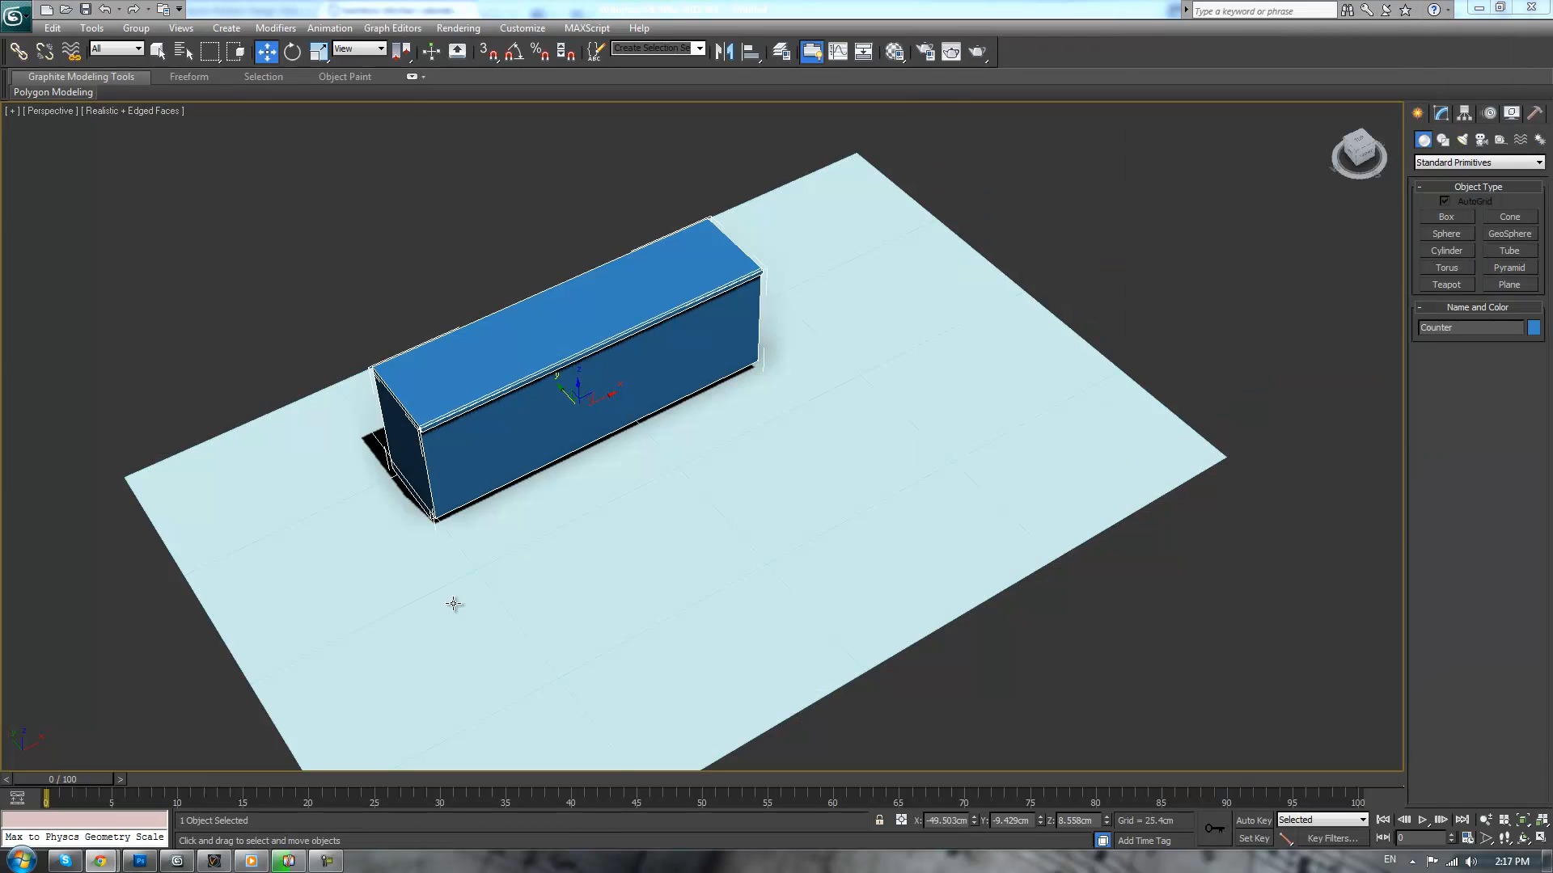
pyautogui.click(219, 813)
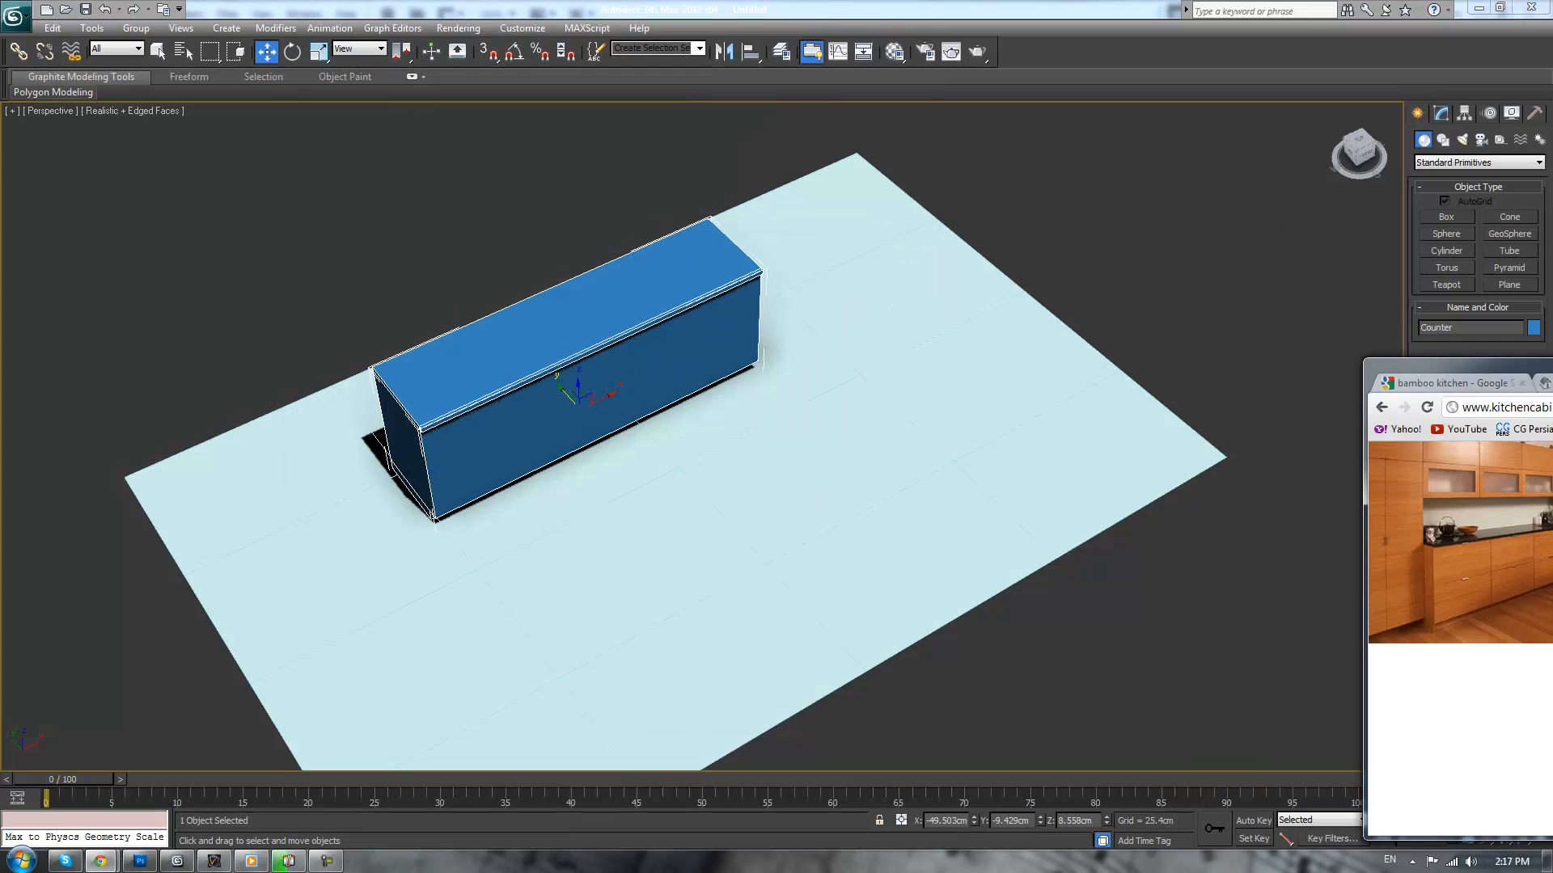
# - Lengthen the counter by moving all vertices at one end along X to about 226.4 cm
pyautogui.keyDown('alt'); pyautogui.moveTo(908, 371); pyautogui.dragTo(838, 427, button='middle'); pyautogui.keyUp('alt')
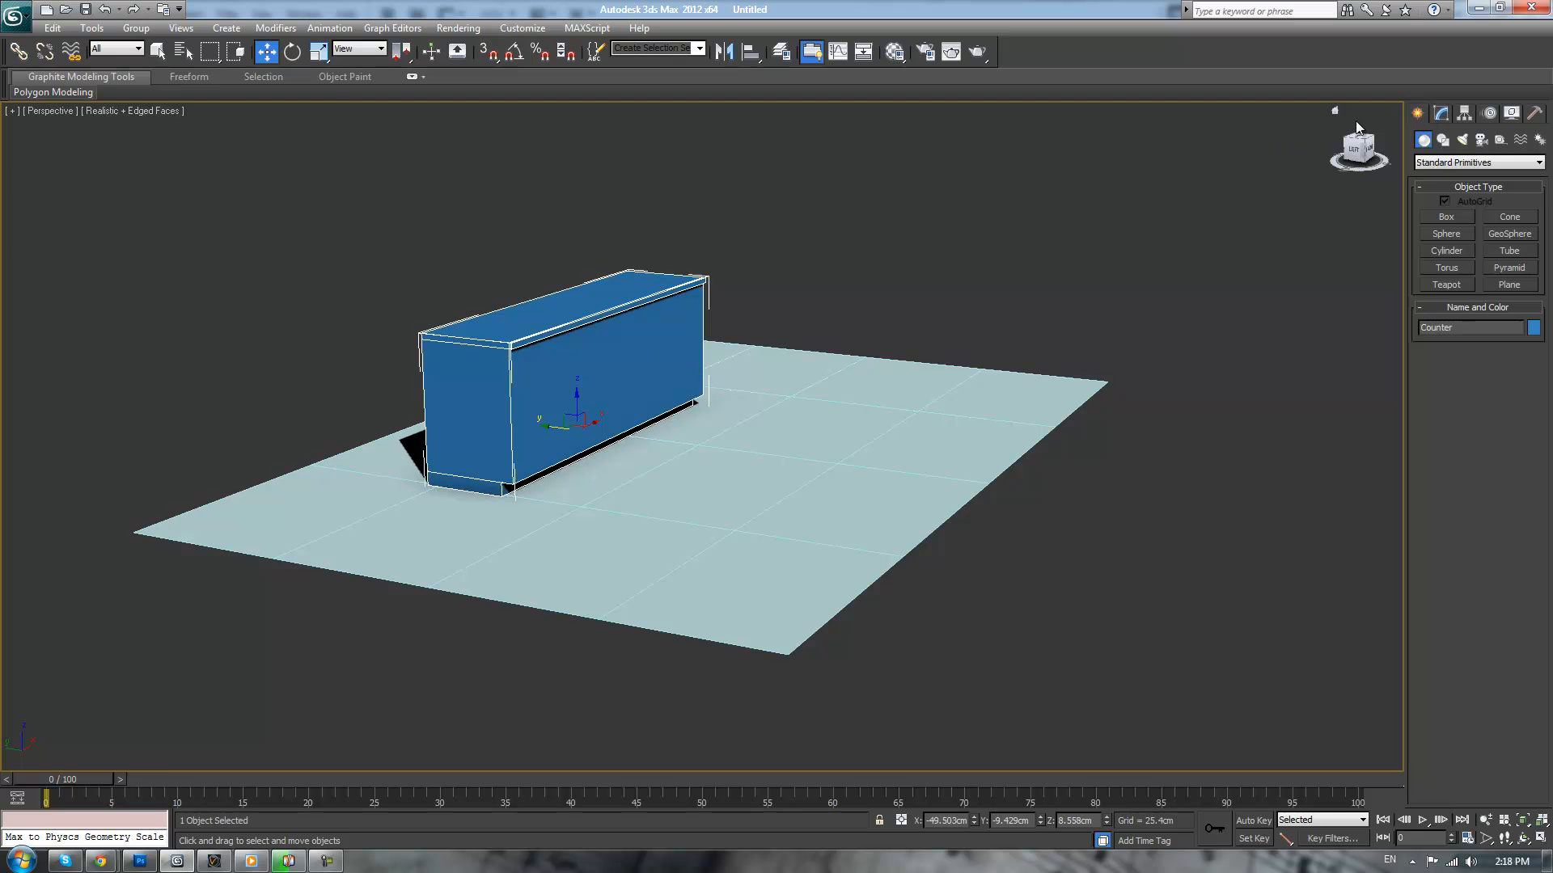
pyautogui.click(1441, 114)
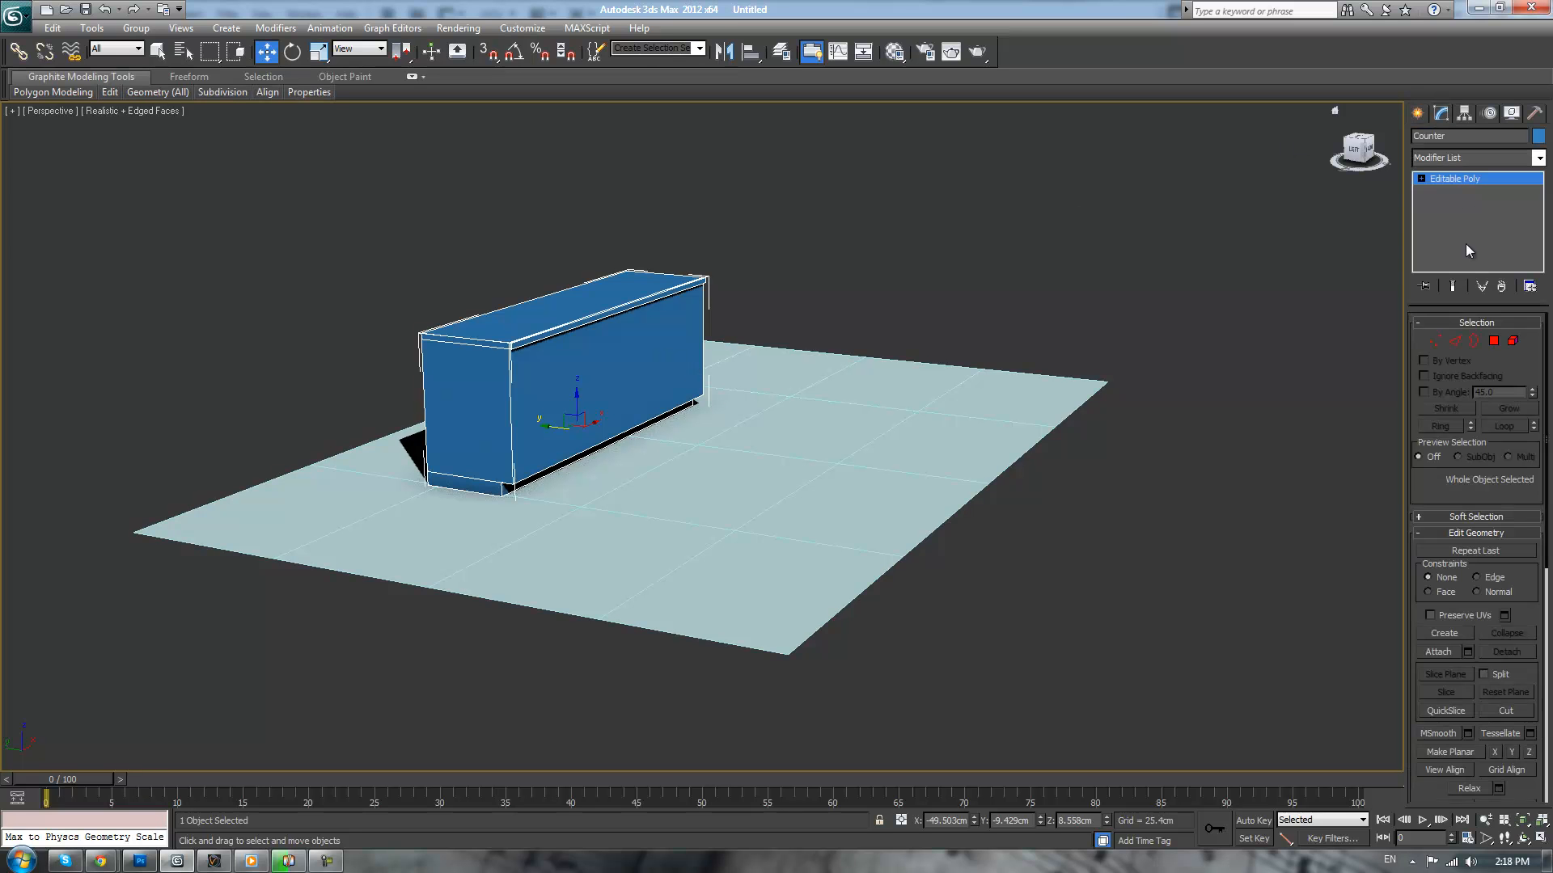
pyautogui.click(1432, 341)
pyautogui.keyDown('alt'); pyautogui.moveTo(959, 250); pyautogui.dragTo(881, 244, button='middle'); pyautogui.keyUp('alt')
pyautogui.moveTo(683, 529); pyautogui.dragTo(682, 530)
pyautogui.keyDown('alt'); pyautogui.moveTo(683, 530); pyautogui.dragTo(887, 493, button='middle'); pyautogui.keyUp('alt')
pyautogui.moveTo(786, 383); pyautogui.dragTo(923, 340)
pyautogui.moveTo(924, 341)
pyautogui.keyDown('alt'); pyautogui.mouseDown(button='middle')
pyautogui.moveTo(891, 382)
pyautogui.moveTo(886, 367)
pyautogui.moveTo(910, 356)
pyautogui.mouseUp(button='middle'); pyautogui.keyUp('alt')
pyautogui.moveTo(926, 346)
pyautogui.mouseDown()
pyautogui.moveTo(870, 349)
pyautogui.moveTo(898, 347)
pyautogui.mouseUp()
pyautogui.click(1056, 303)
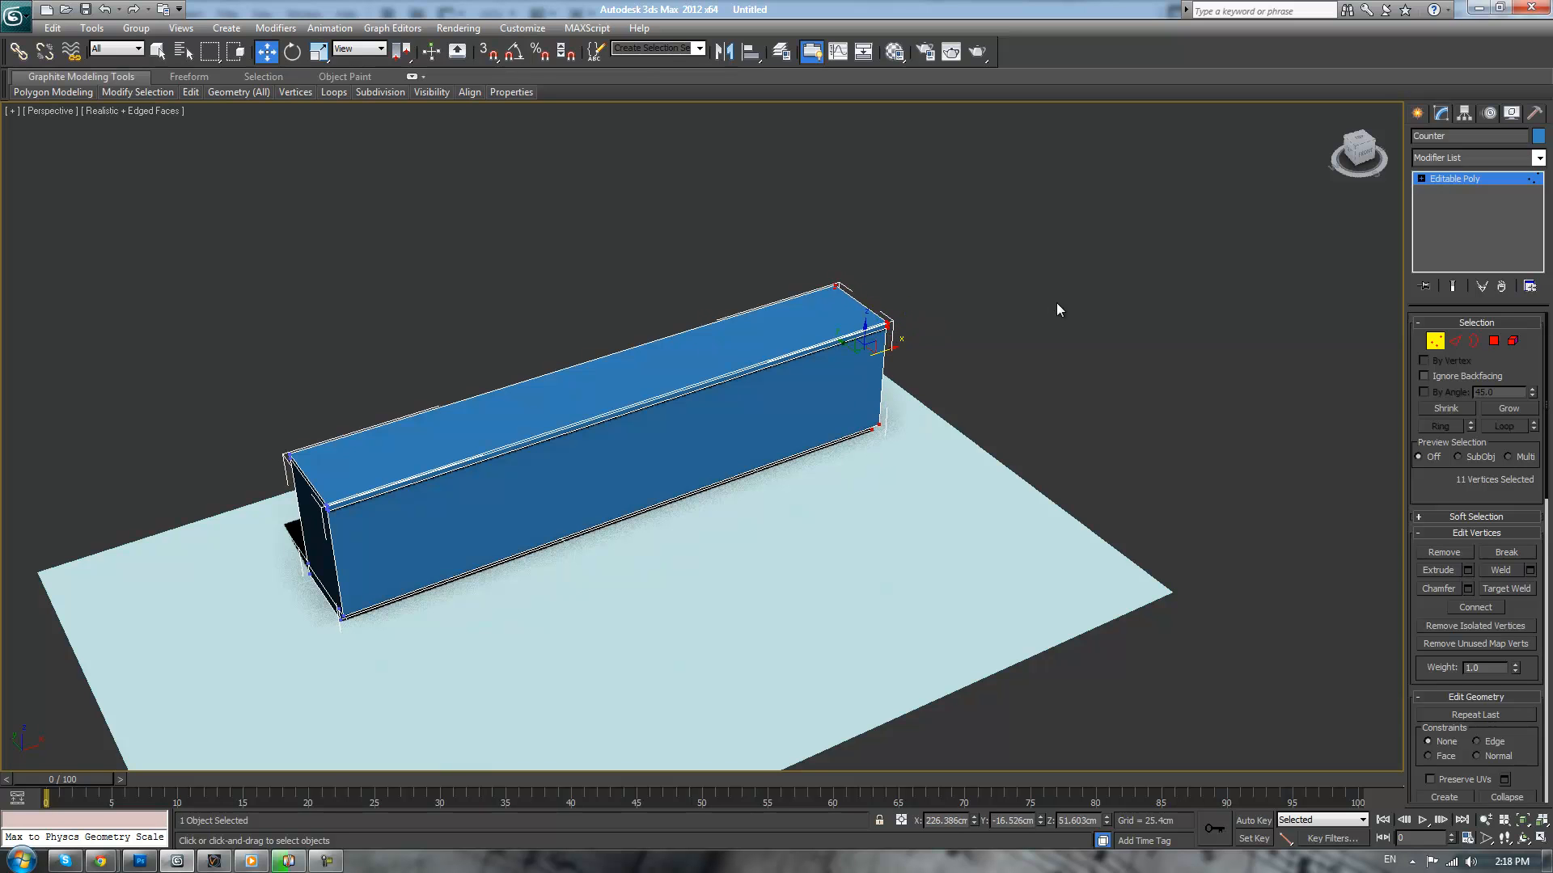
# - Place a skeleton biped on the floor in front of the counter, set its height to 177 cm, and compare the proportions
pyautogui.click(1417, 114)
pyautogui.click(1540, 140)
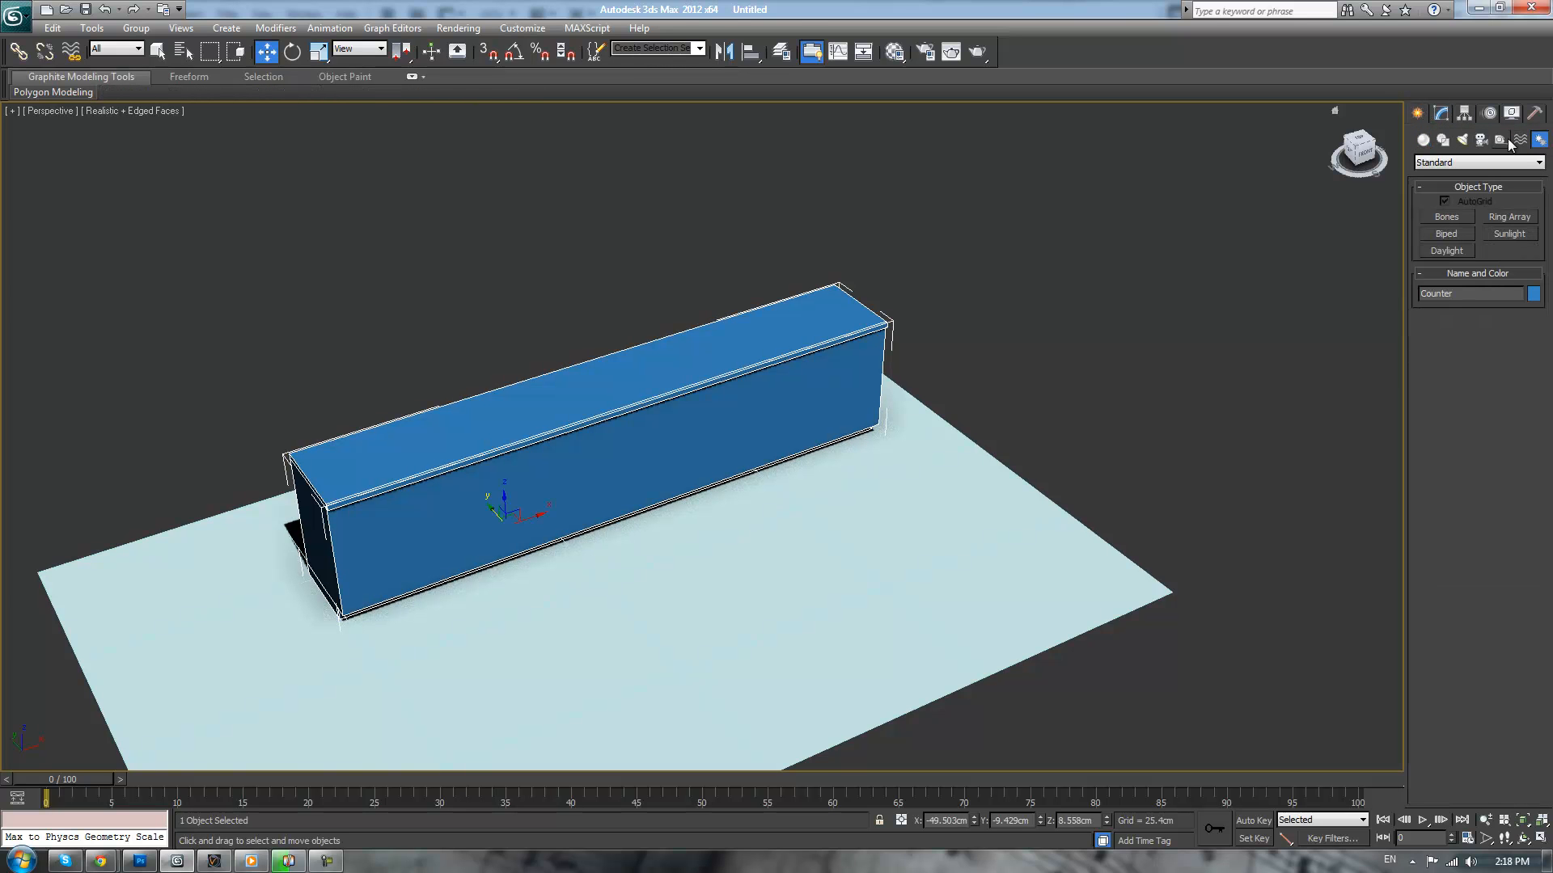
pyautogui.click(1456, 237)
pyautogui.keyDown('alt'); pyautogui.moveTo(877, 511); pyautogui.dragTo(931, 507, button='middle'); pyautogui.keyUp('alt')
pyautogui.moveTo(719, 566); pyautogui.dragTo(807, 226)
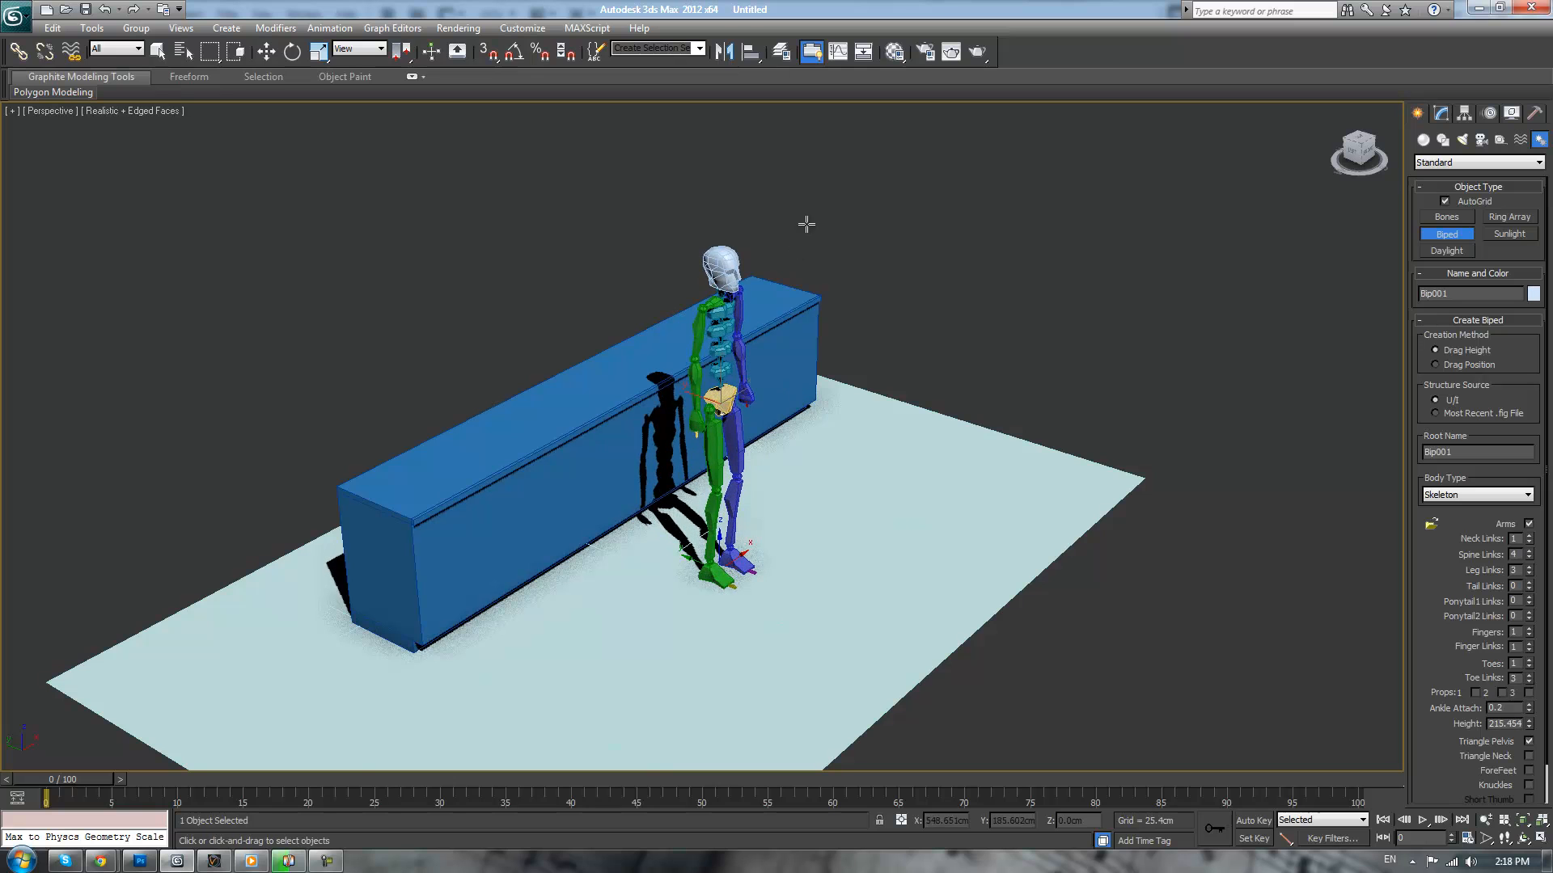
pyautogui.doubleClick(1502, 720)
pyautogui.write('17')
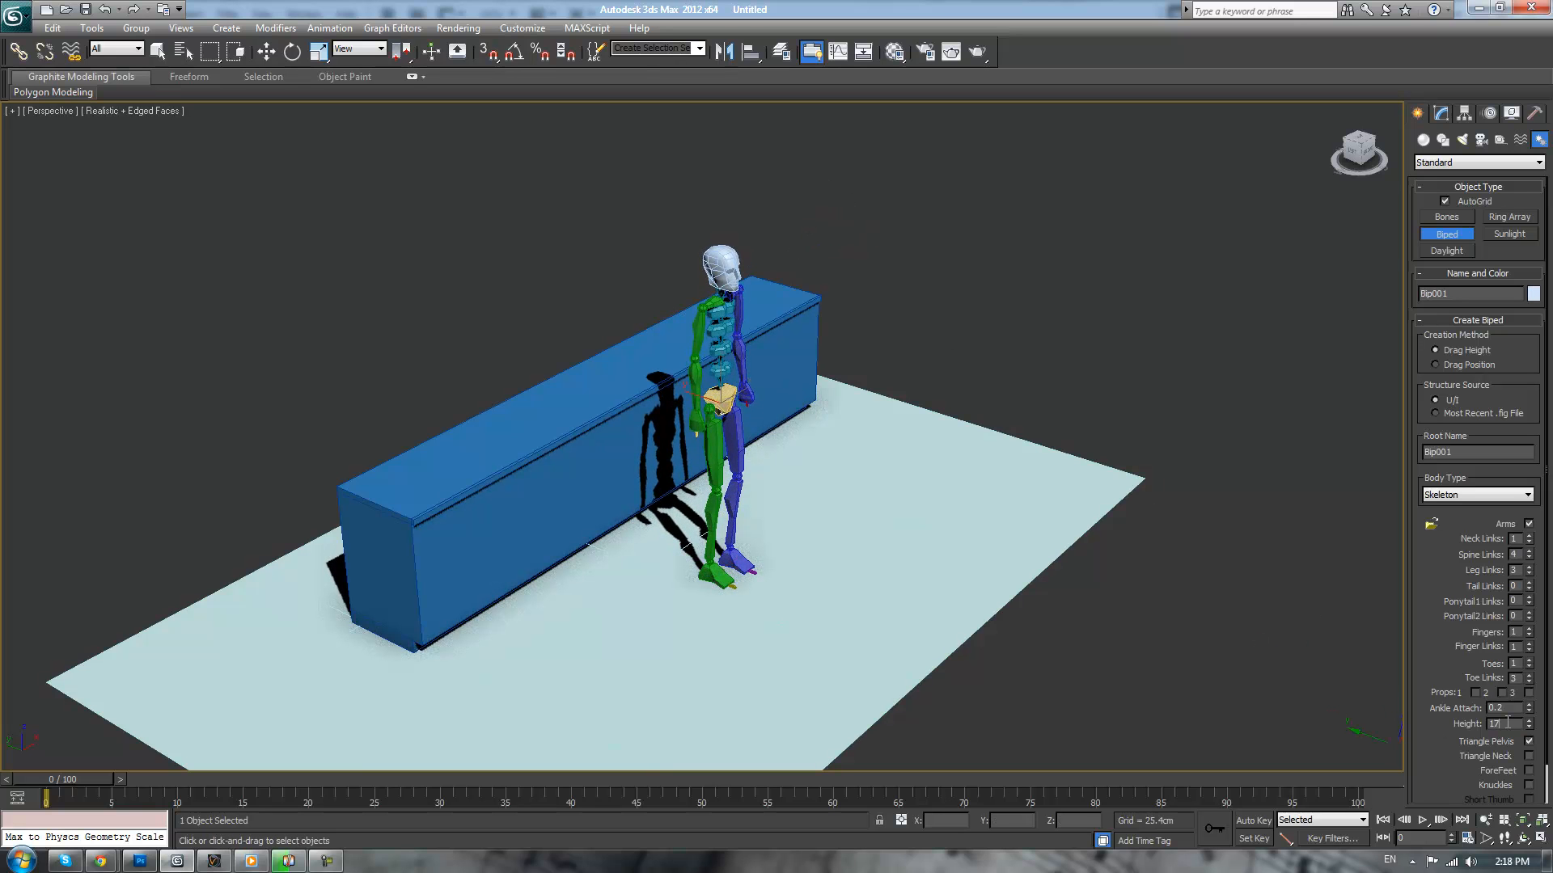
pyautogui.write('7')
pyautogui.press('Return')
pyautogui.keyDown('alt'); pyautogui.moveTo(881, 534); pyautogui.dragTo(930, 536, button='middle'); pyautogui.keyUp('alt')
pyautogui.moveTo(895, 454)
pyautogui.keyDown('alt'); pyautogui.mouseDown(button='middle')
pyautogui.moveTo(894, 434)
pyautogui.moveTo(776, 429)
pyautogui.moveTo(793, 436)
pyautogui.moveTo(768, 451)
pyautogui.moveTo(857, 467)
pyautogui.moveTo(902, 454)
pyautogui.mouseUp(button='middle'); pyautogui.keyUp('alt')
# - Undo the biped height change and its creation, leaving the biped tool with nothing selected
pyautogui.hotkey('ctrl', 'z')
pyautogui.hotkey('ctrl', 'z')
pyautogui.rightClick(987, 353)
pyautogui.click(988, 323)
pyautogui.keyDown('alt'); pyautogui.moveTo(989, 327); pyautogui.dragTo(866, 321, button='middle'); pyautogui.keyUp('alt')
# - Clone the counter as one independent copy placed on the floor in front of the original
pyautogui.click(767, 352)
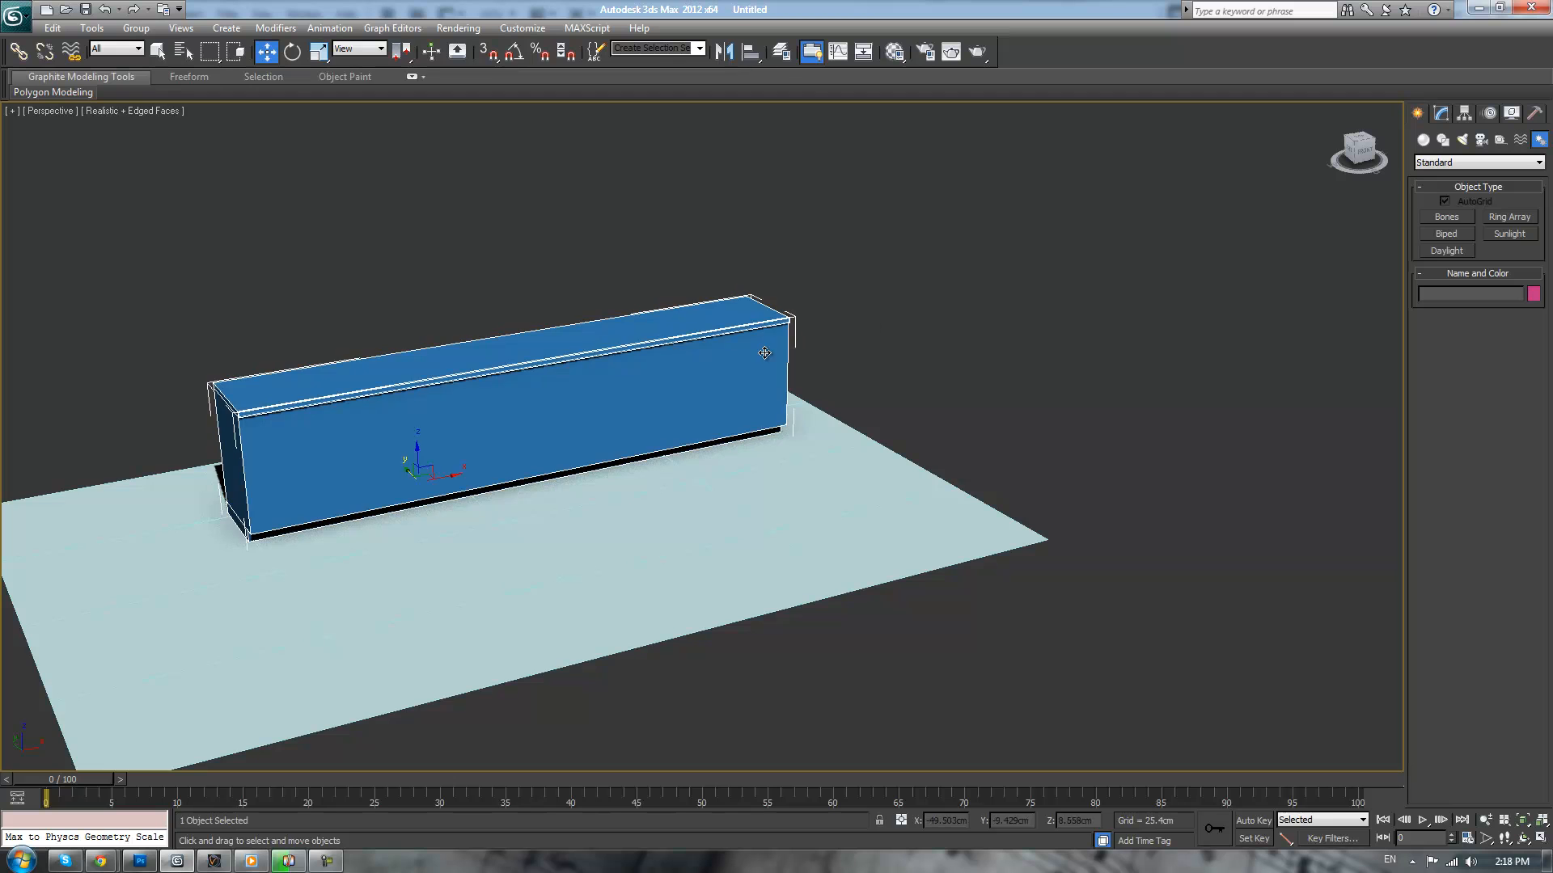
pyautogui.keyDown('alt'); pyautogui.moveTo(1088, 323); pyautogui.dragTo(1017, 366, button='middle'); pyautogui.keyUp('alt')
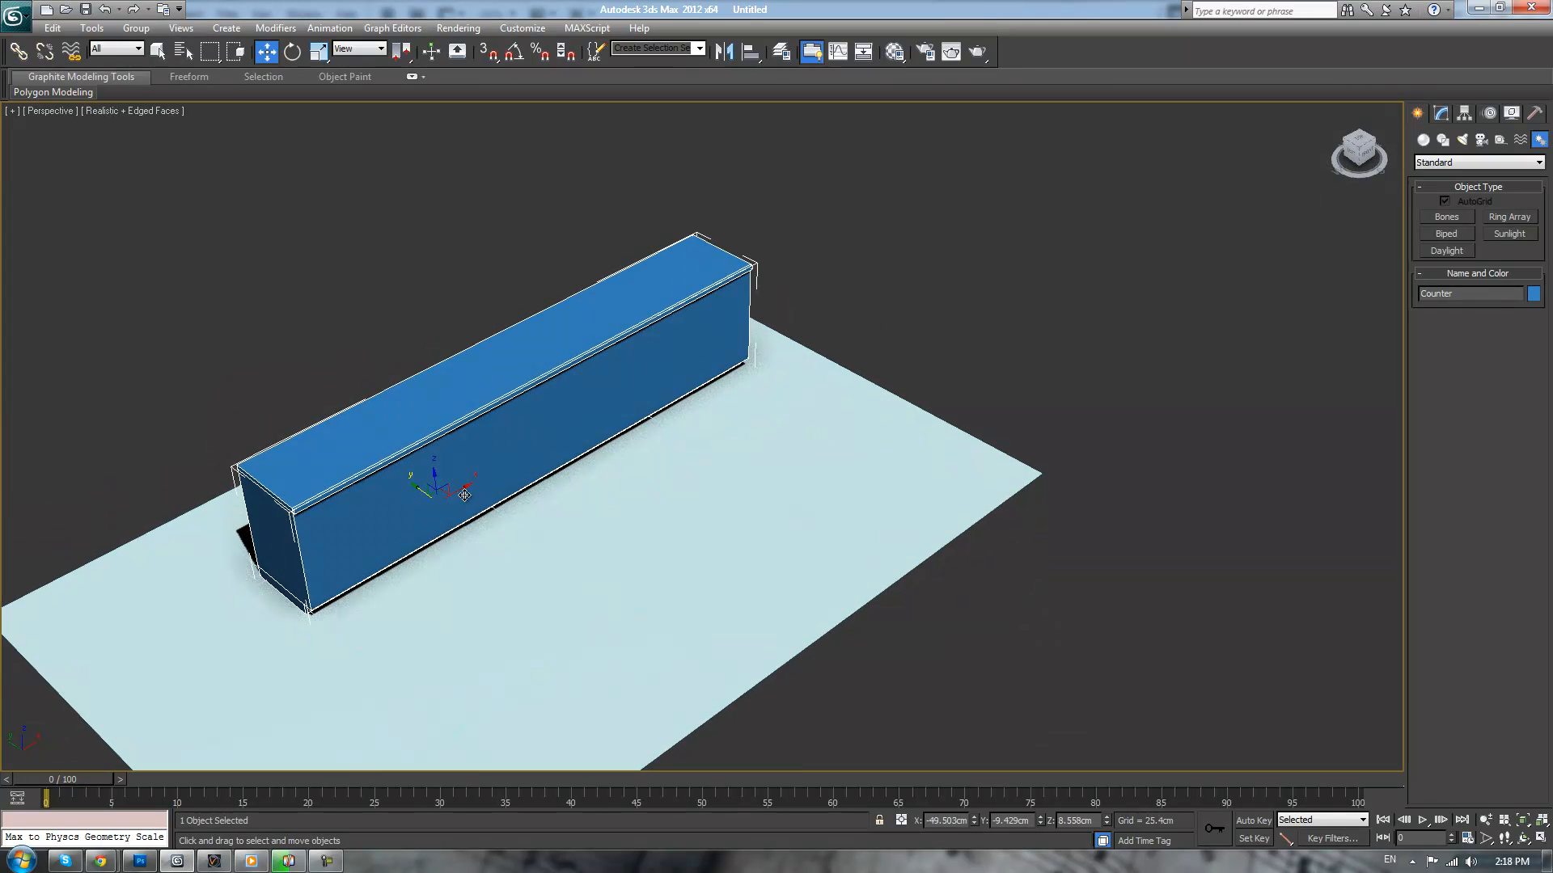
pyautogui.keyDown('shift'); pyautogui.moveTo(442, 492); pyautogui.dragTo(727, 489); pyautogui.keyUp('shift')
pyautogui.click(693, 397)
pyautogui.click(692, 382)
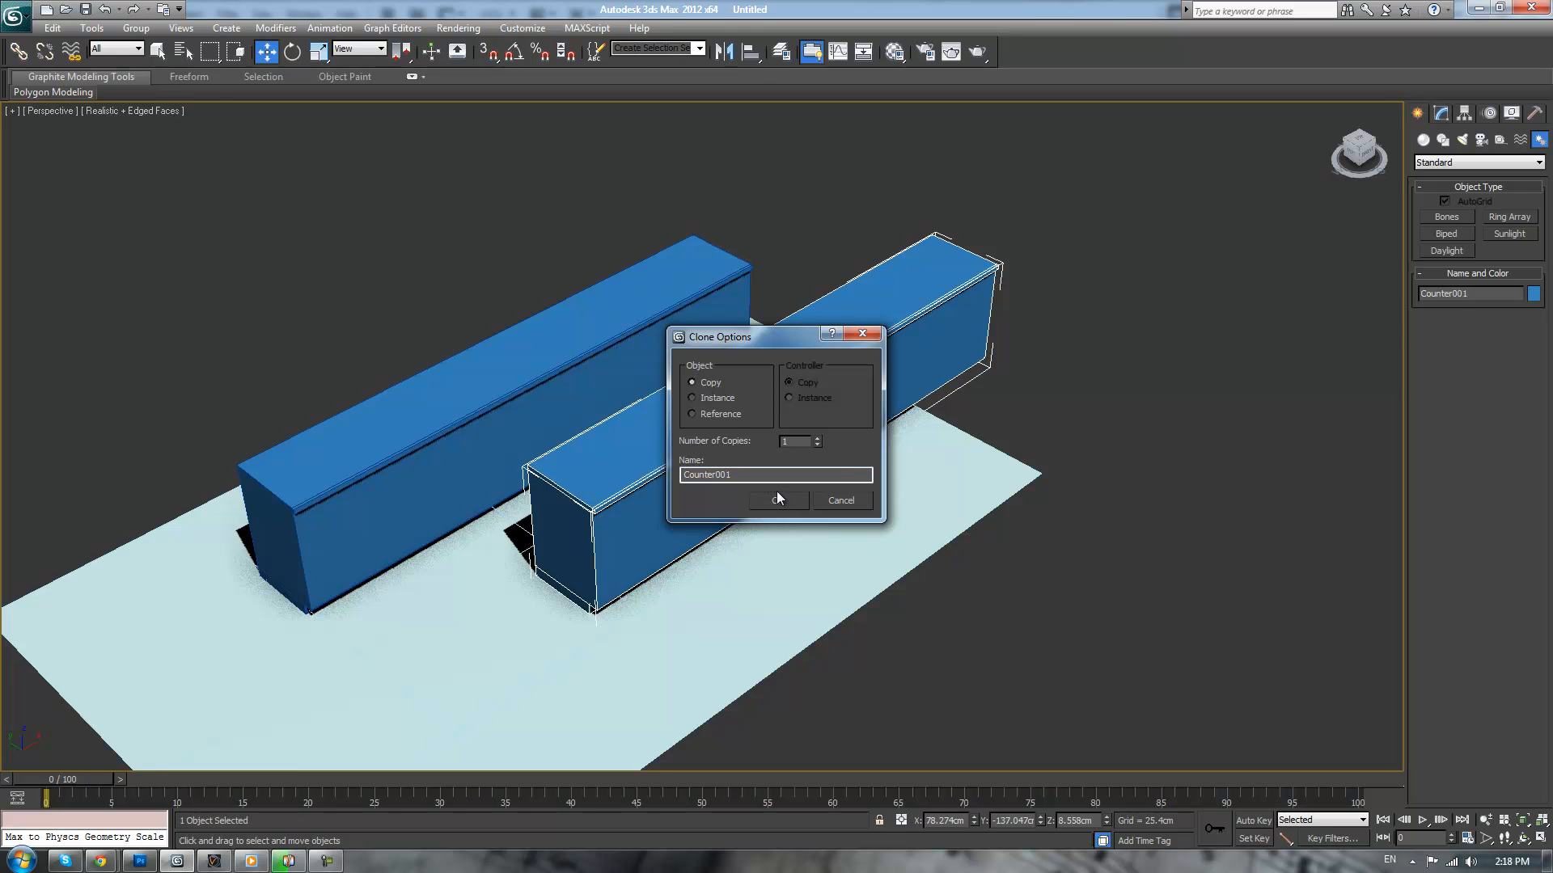
pyautogui.click(777, 499)
pyautogui.moveTo(847, 495); pyautogui.dragTo(849, 508, button='middle')
# - With angle snap on, rotate the counter copy about its vertical axis until it is perpendicular to the original
pyautogui.press('e')
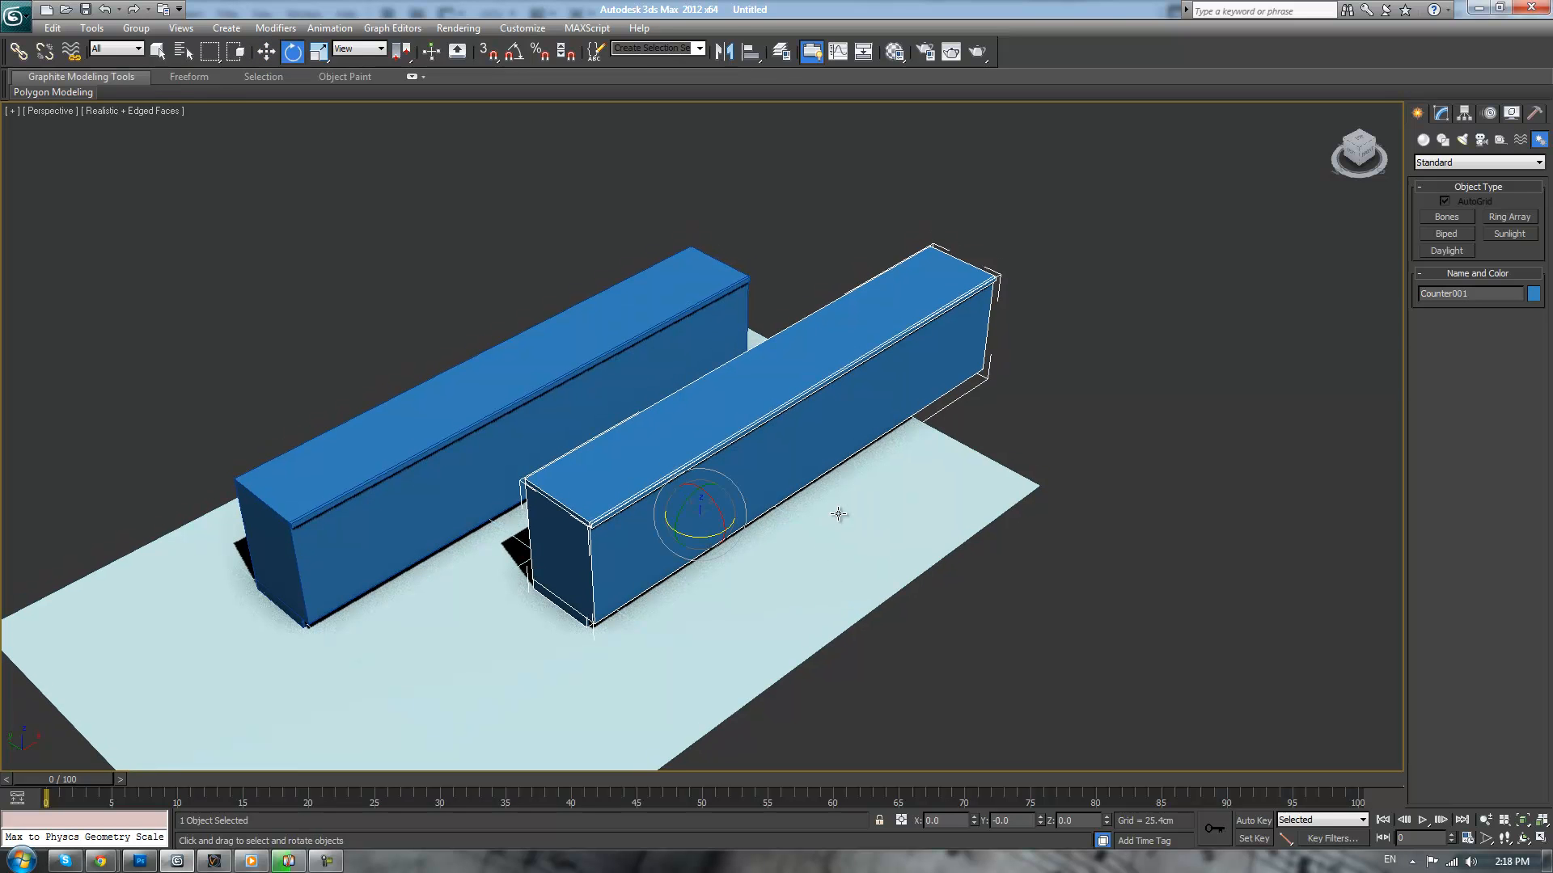
pyautogui.press('a')
pyautogui.moveTo(696, 536); pyautogui.dragTo(623, 530)
pyautogui.press('w')
pyautogui.press('w')
# - Move the rotated counter copy against the far end of the original so the two form an L-shaped corner
pyautogui.moveTo(699, 488); pyautogui.dragTo(691, 533, button='middle')
pyautogui.moveTo(675, 561); pyautogui.dragTo(887, 459)
pyautogui.moveTo(964, 371); pyautogui.dragTo(842, 503, button='middle')
pyautogui.scroll(2, 951, 447)
pyautogui.moveTo(847, 486); pyautogui.dragTo(883, 526)
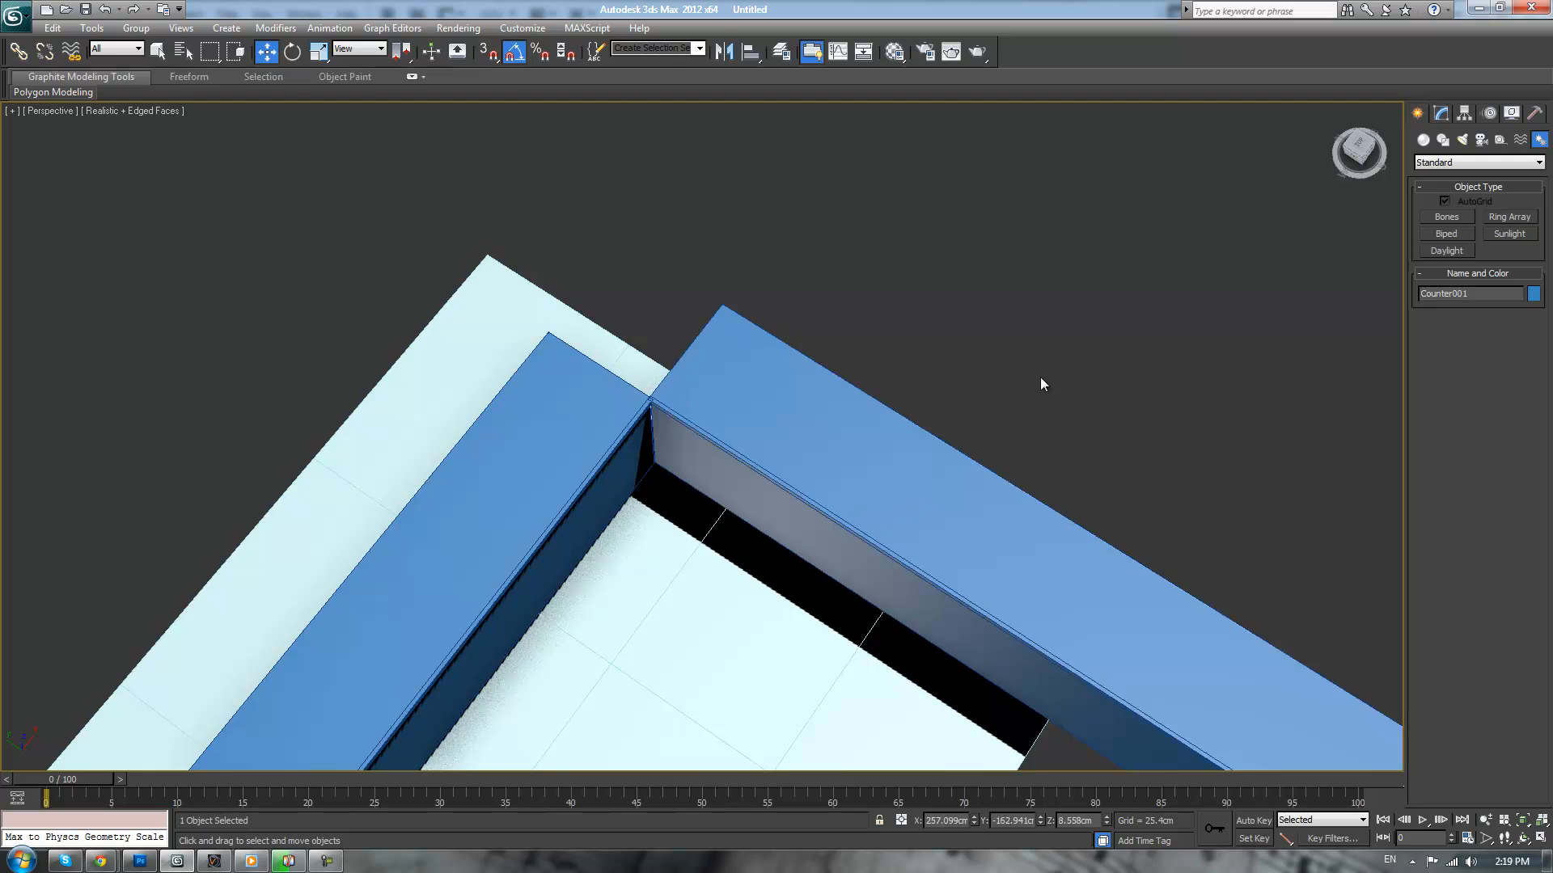
# - Shorten the perpendicular counter by moving all vertices at its free end along Y toward the corner
pyautogui.click(1031, 374)
pyautogui.keyDown('alt'); pyautogui.moveTo(1031, 374); pyautogui.dragTo(1078, 318, button='middle'); pyautogui.keyUp('alt')
pyautogui.scroll(-2, 1078, 317)
pyautogui.click(1122, 552)
pyautogui.moveTo(1121, 383); pyautogui.dragTo(1043, 246, button='middle')
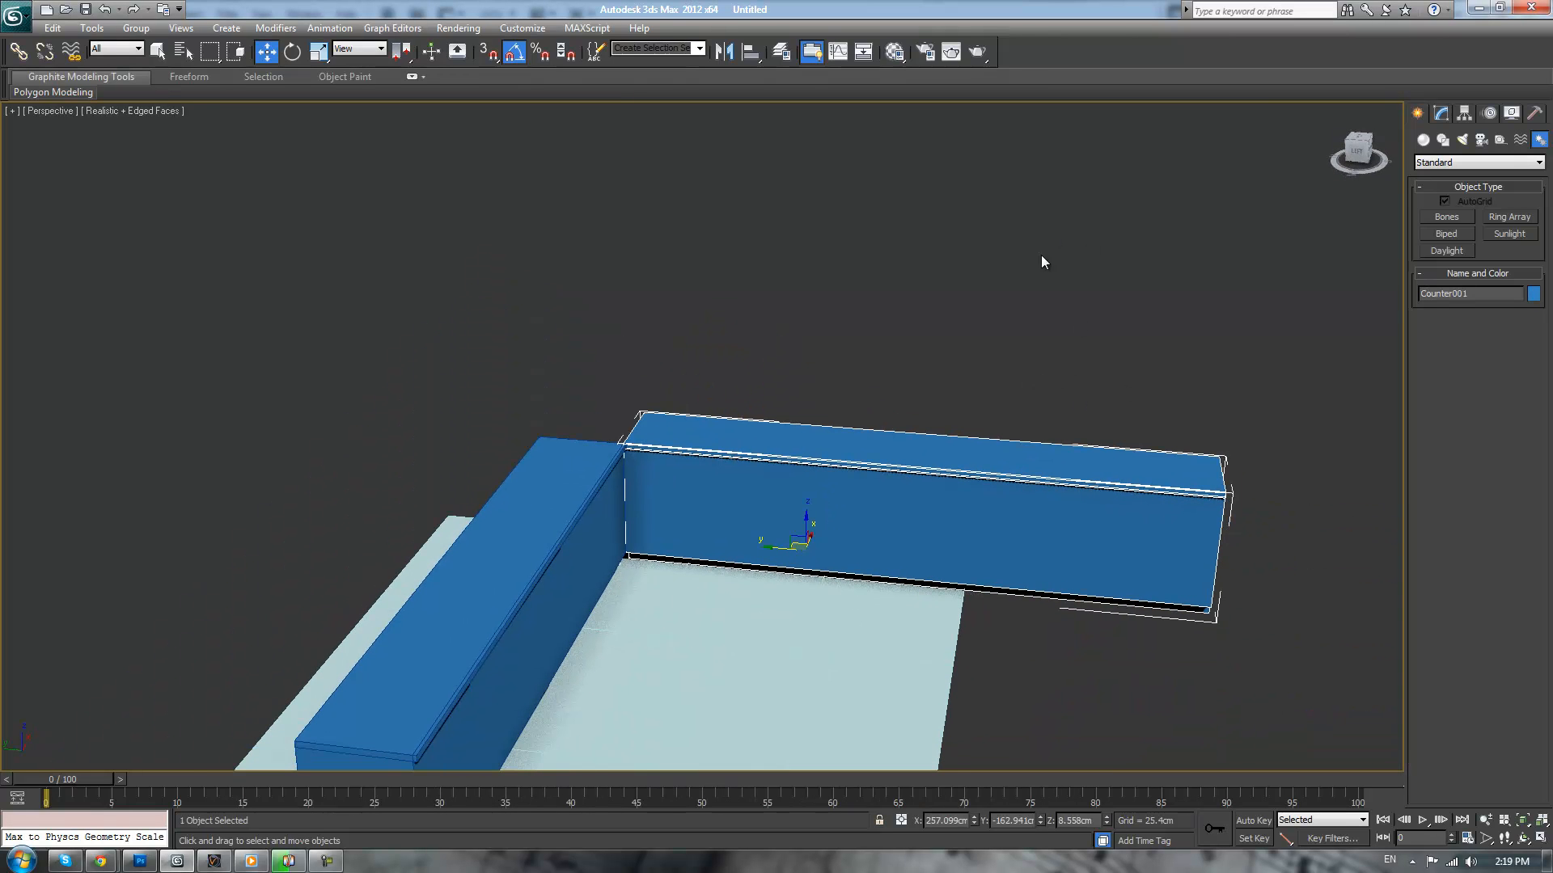
pyautogui.press('1')
pyautogui.moveTo(1222, 404); pyautogui.dragTo(1119, 687)
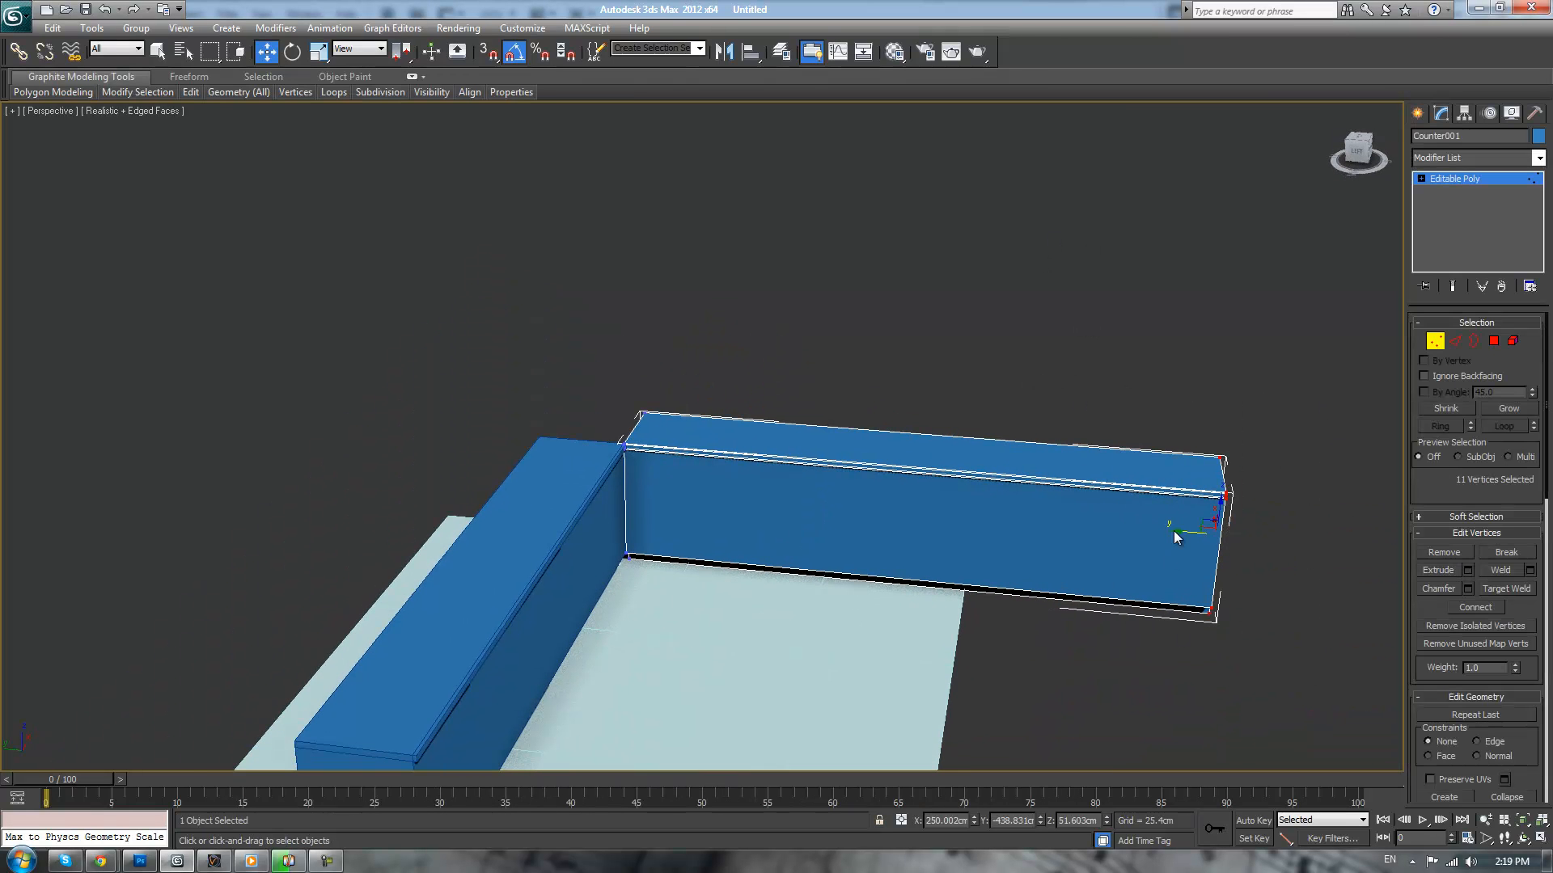
pyautogui.moveTo(1088, 531); pyautogui.dragTo(796, 520)
pyautogui.click(986, 384)
# - Draw a tall box beside the short counter's free end, with a base about 115 by 77 cm
pyautogui.click(1416, 114)
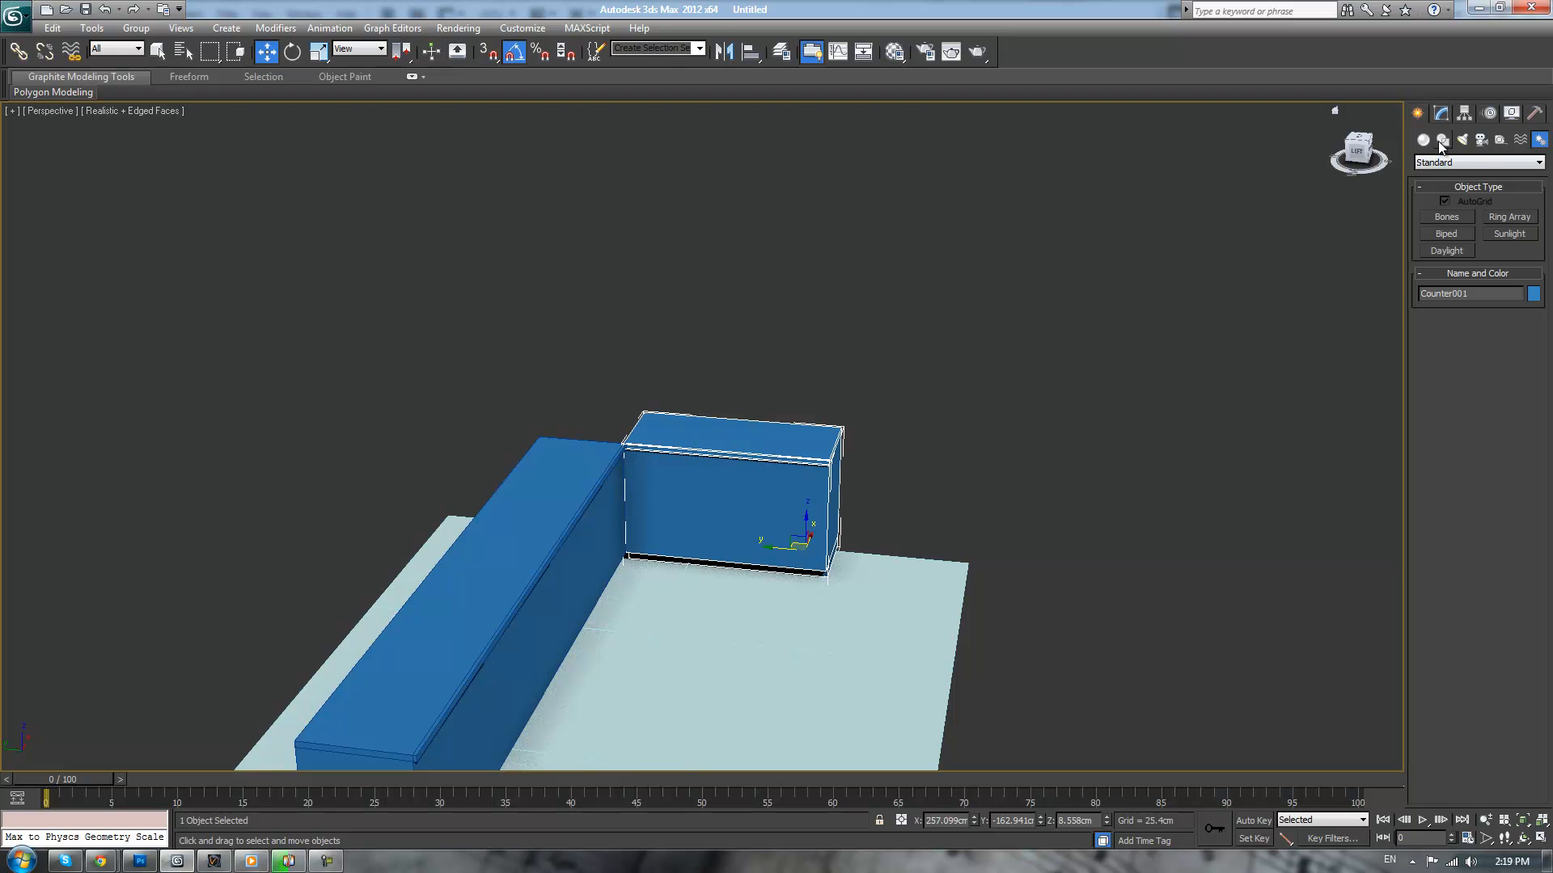
pyautogui.click(1423, 139)
pyautogui.click(1446, 217)
pyautogui.moveTo(820, 486); pyautogui.dragTo(985, 463)
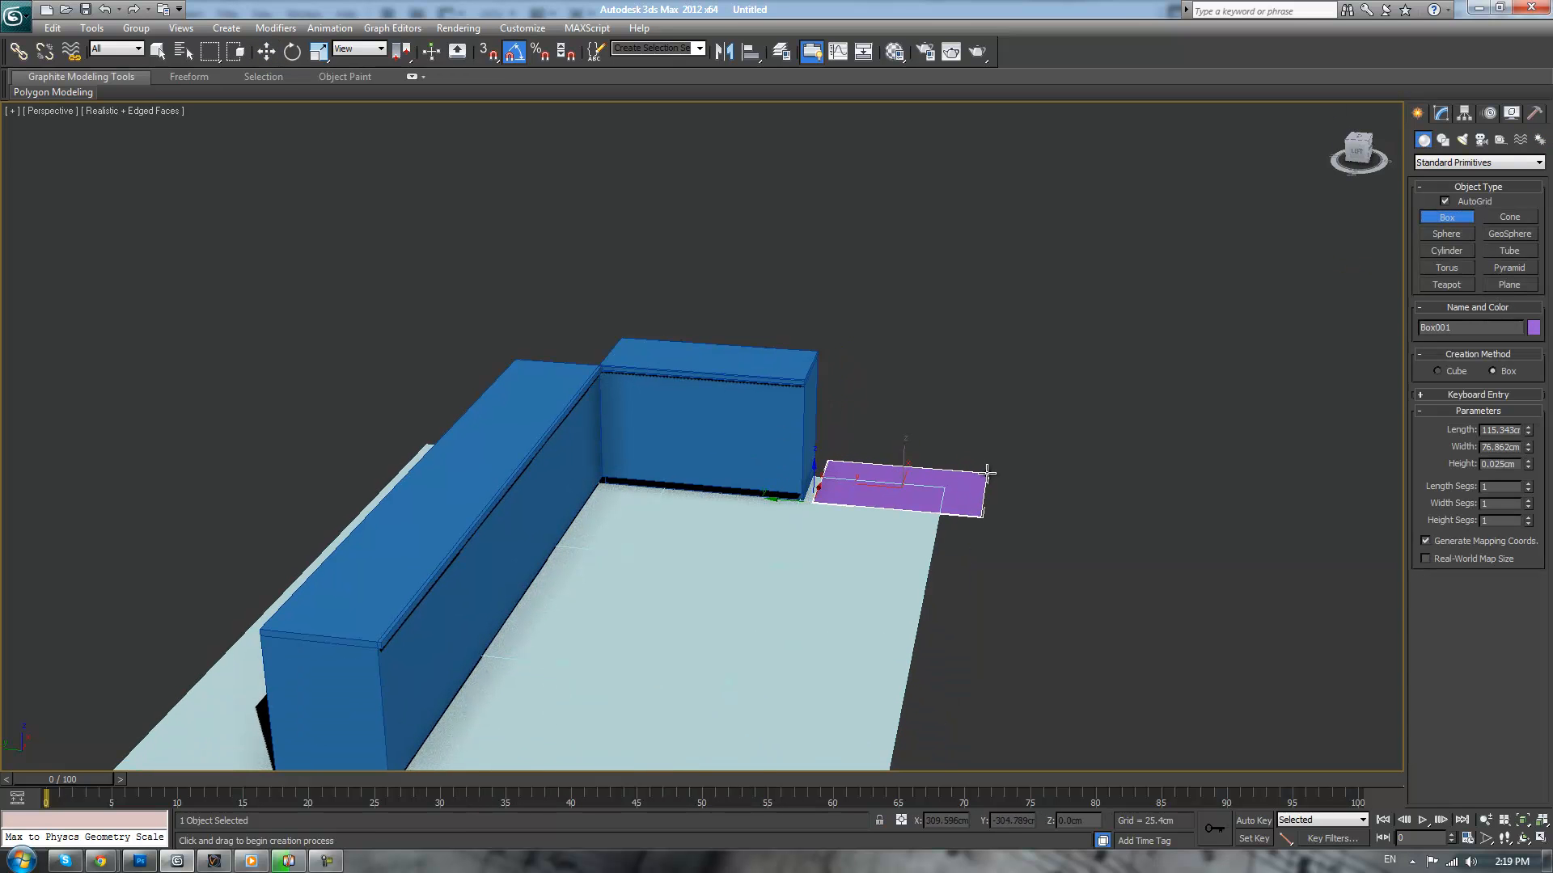
pyautogui.rightClick(1025, 202)
pyautogui.click(1163, 307)
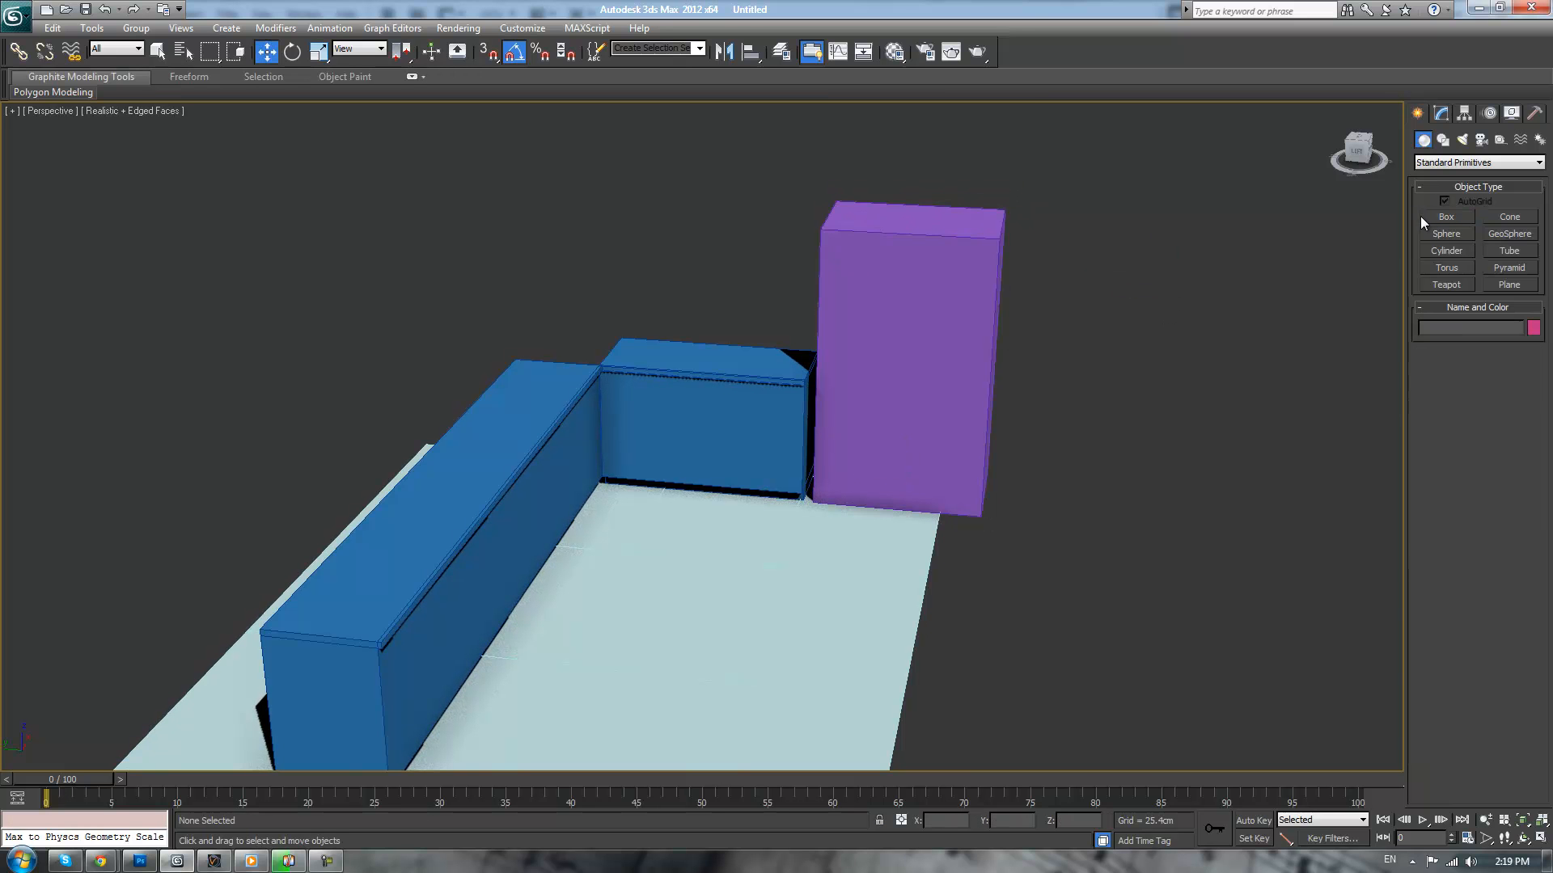
# - Draw a thin box about 52 by 42 cm and 1.7 cm high on the short counter's top
pyautogui.click(1436, 216)
pyautogui.scroll(1, 1261, 386)
pyautogui.scroll(-1, 1262, 387)
pyautogui.keyDown('alt'); pyautogui.moveTo(778, 368); pyautogui.dragTo(764, 371, button='middle'); pyautogui.keyUp('alt')
pyautogui.moveTo(665, 338); pyautogui.dragTo(737, 365)
pyautogui.click(734, 362)
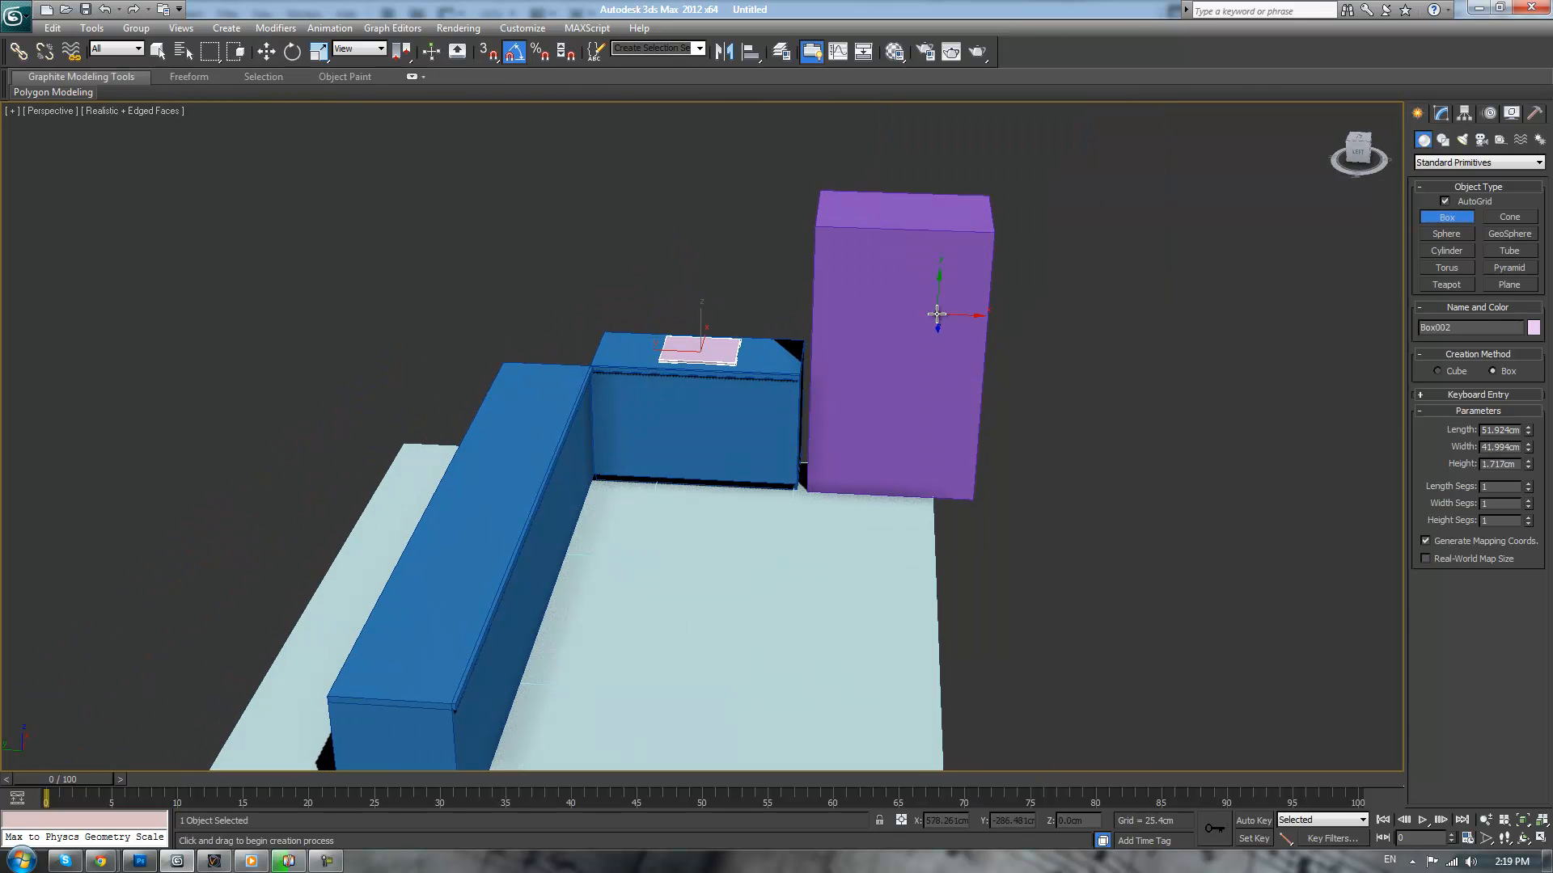
# - Set the thin box's length to 50 cm and width to 75 cm
pyautogui.click(1508, 429)
pyautogui.write('50')
pyautogui.press('Tab')
pyautogui.write('75')
pyautogui.press('Return')
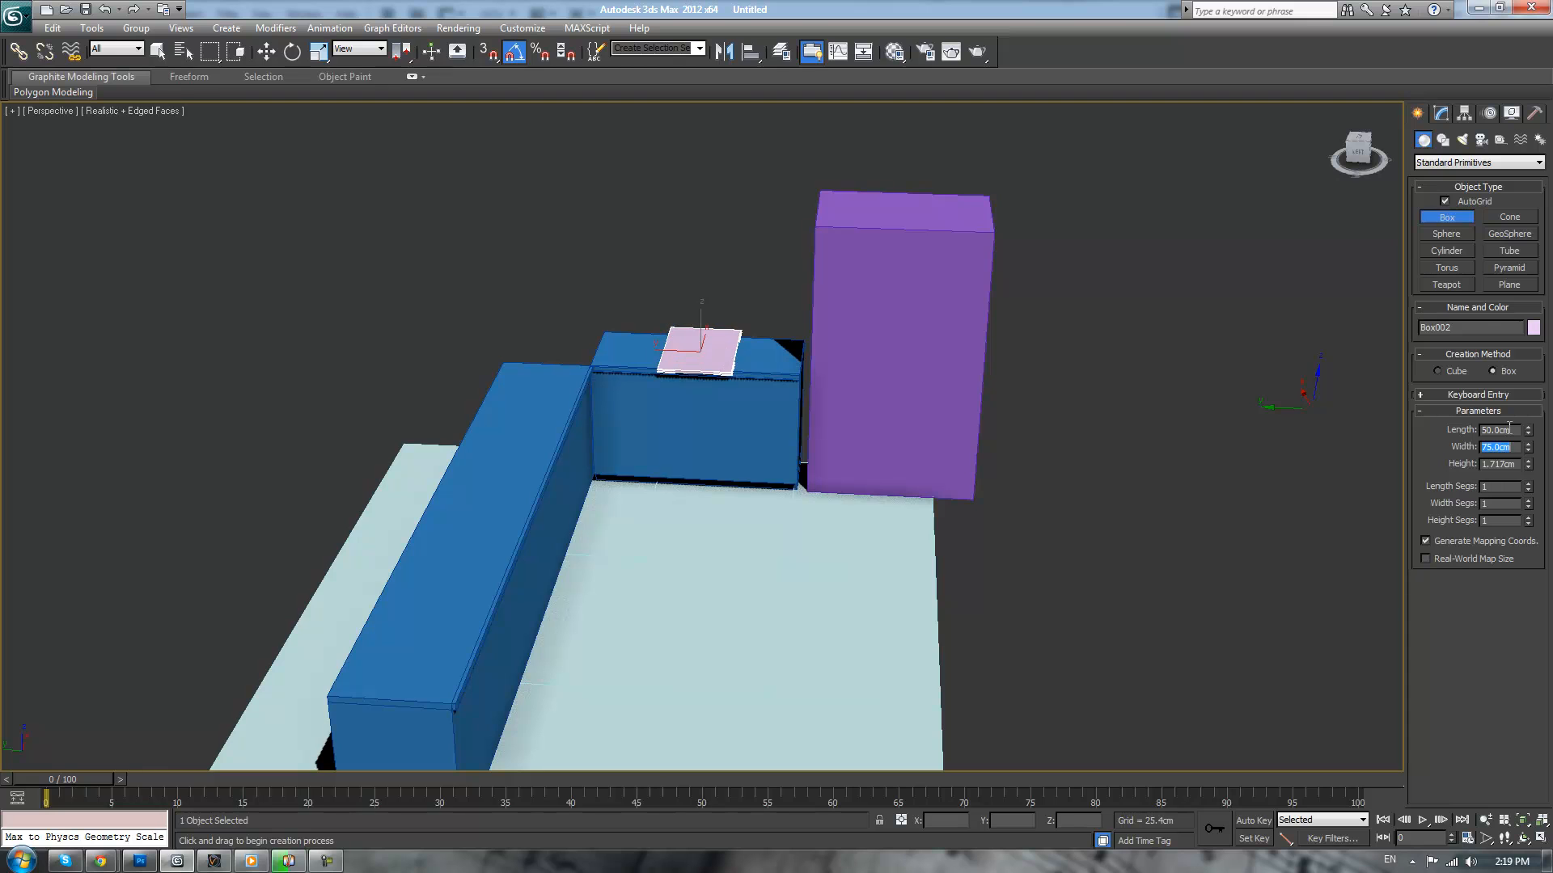
# - Set the thin box's length to 75 cm and width to 50 cm, and finish creating it
pyautogui.moveTo(1528, 430); pyautogui.dragTo(1366, 432)
pyautogui.write('75')
pyautogui.press('Tab')
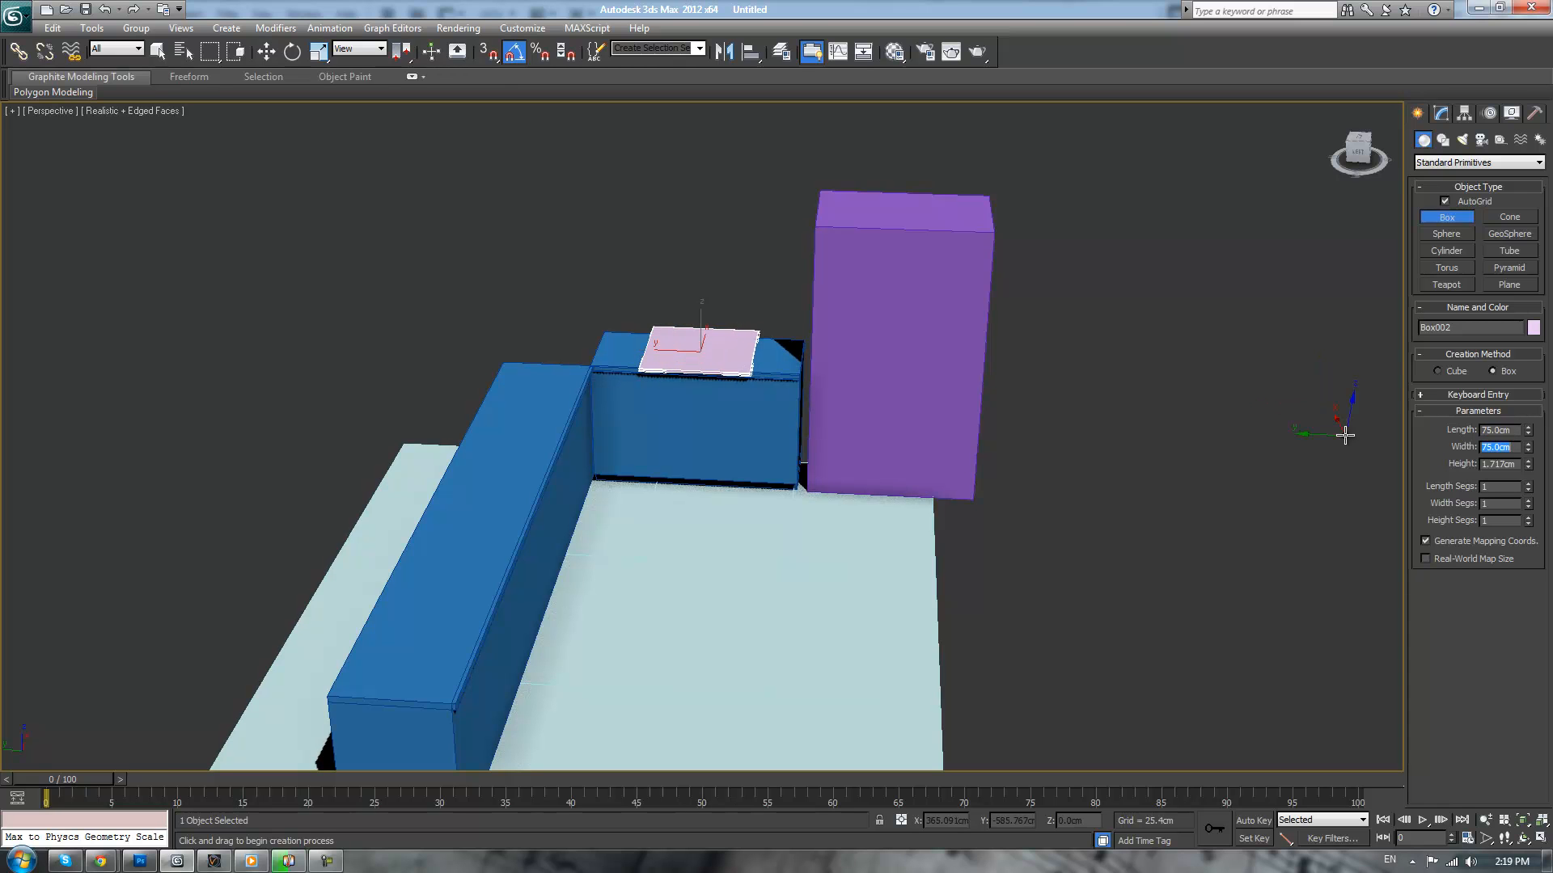
pyautogui.write('50')
pyautogui.press('Return')
pyautogui.press('w')
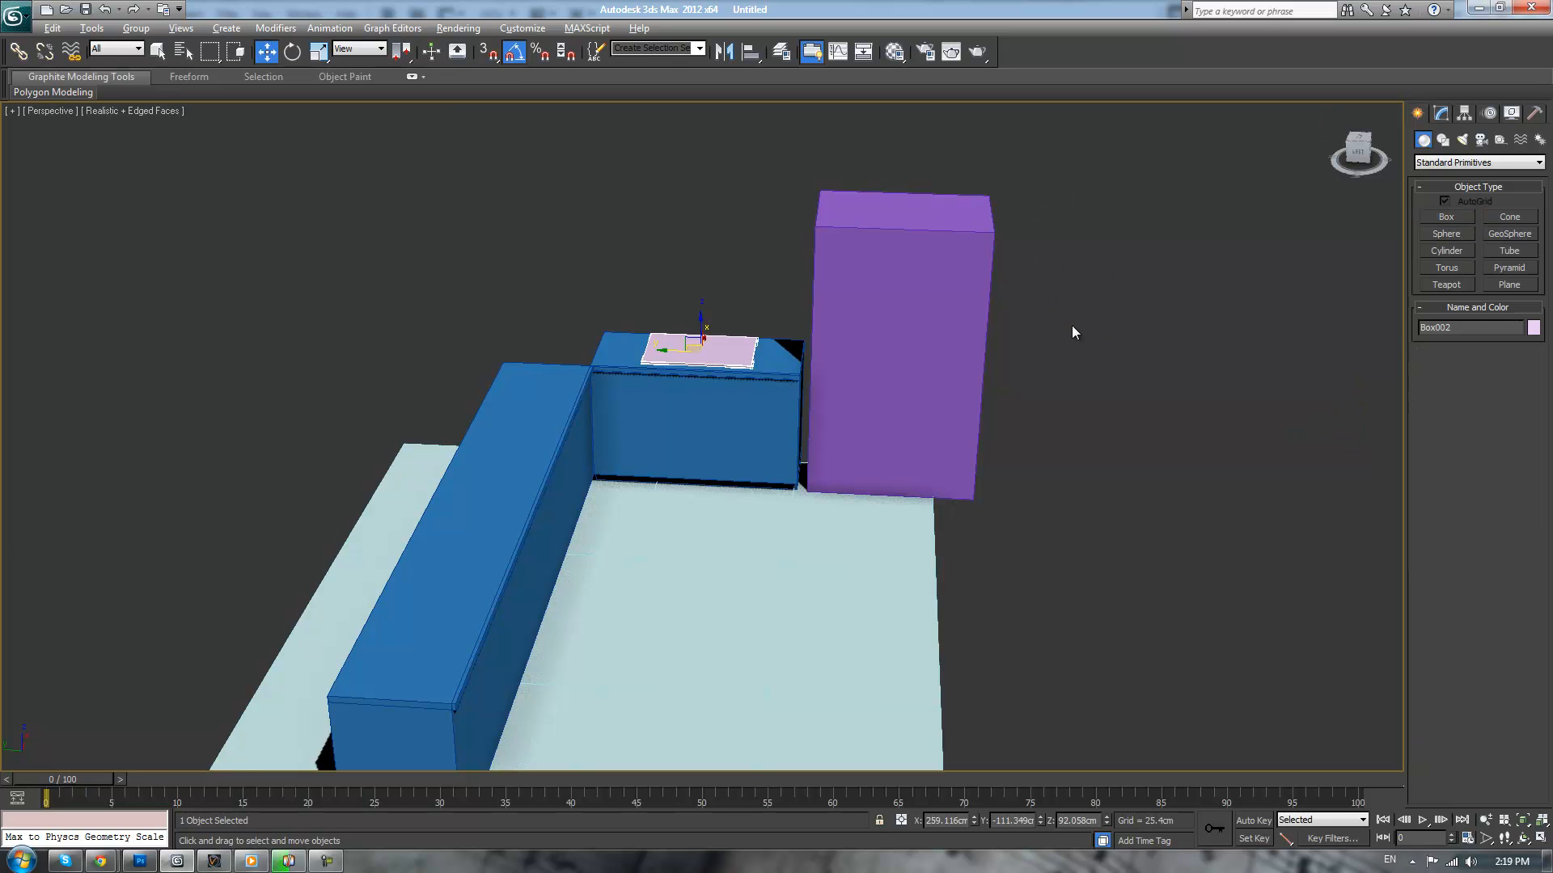
pyautogui.keyDown('alt'); pyautogui.moveTo(1072, 326); pyautogui.dragTo(1078, 389, button='middle'); pyautogui.keyUp('alt')
pyautogui.click(696, 318)
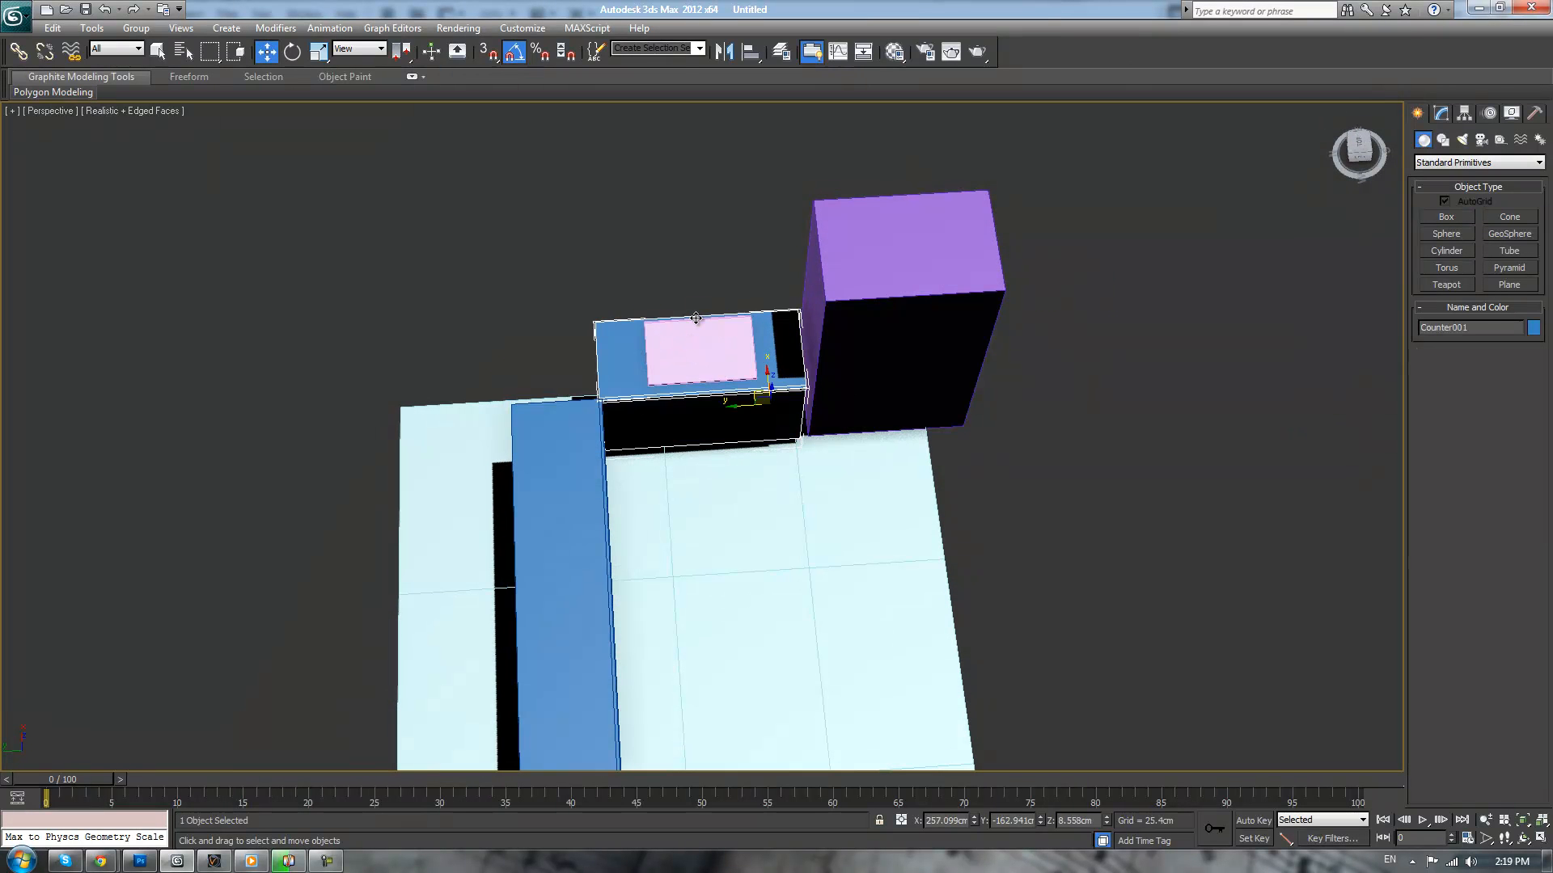
pyautogui.click(695, 319)
pyautogui.keyDown('alt'); pyautogui.moveTo(680, 323); pyautogui.dragTo(755, 250, button='middle'); pyautogui.keyUp('alt')
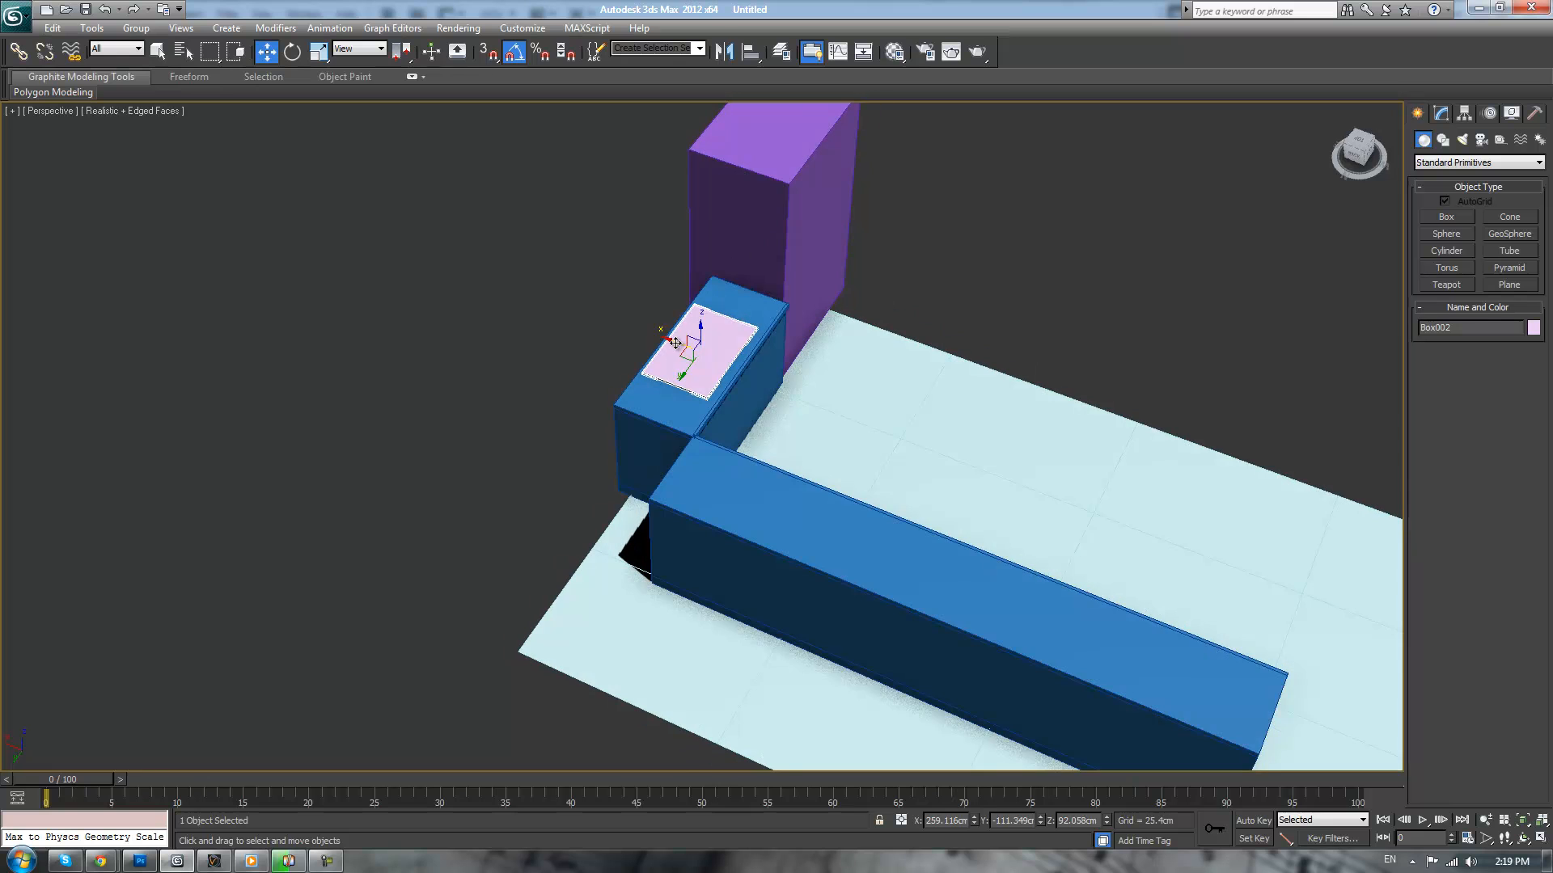
pyautogui.click(1209, 276)
# - Draw a box over the long counter's corner end, about 60 by 80 cm, extending about 86 cm down from the countertop
pyautogui.keyDown('alt'); pyautogui.moveTo(1209, 277); pyautogui.dragTo(960, 279, button='middle'); pyautogui.keyUp('alt')
pyautogui.scroll(4, 889, 287)
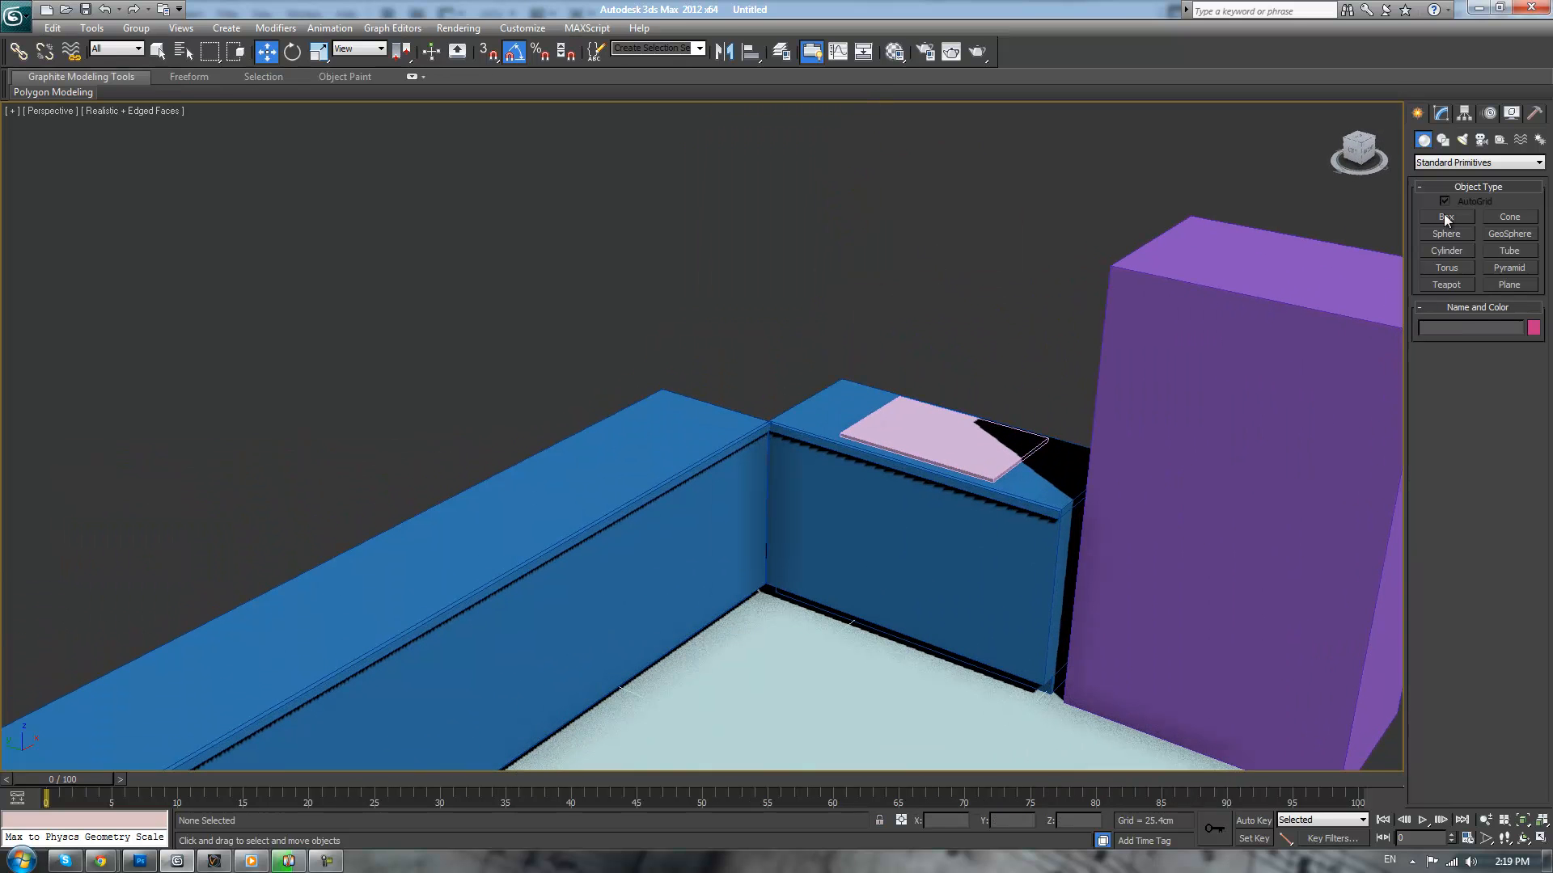
pyautogui.click(1446, 217)
pyautogui.keyDown('alt'); pyautogui.moveTo(1124, 365); pyautogui.dragTo(683, 426, button='middle'); pyautogui.keyUp('alt')
pyautogui.moveTo(670, 395); pyautogui.dragTo(647, 483)
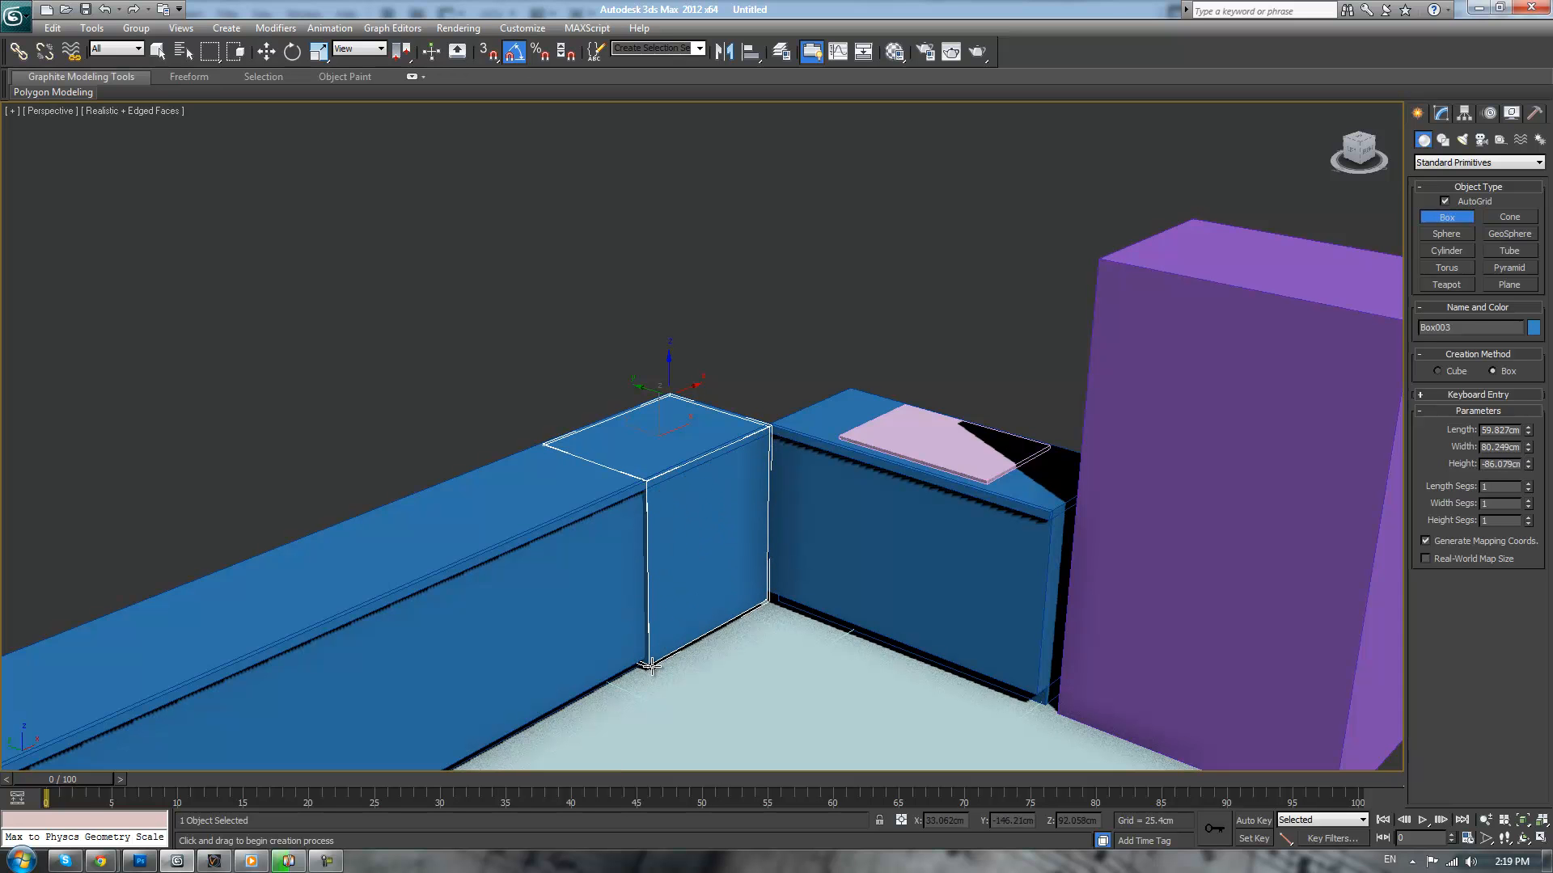
pyautogui.click(336, 286)
pyautogui.press('w')
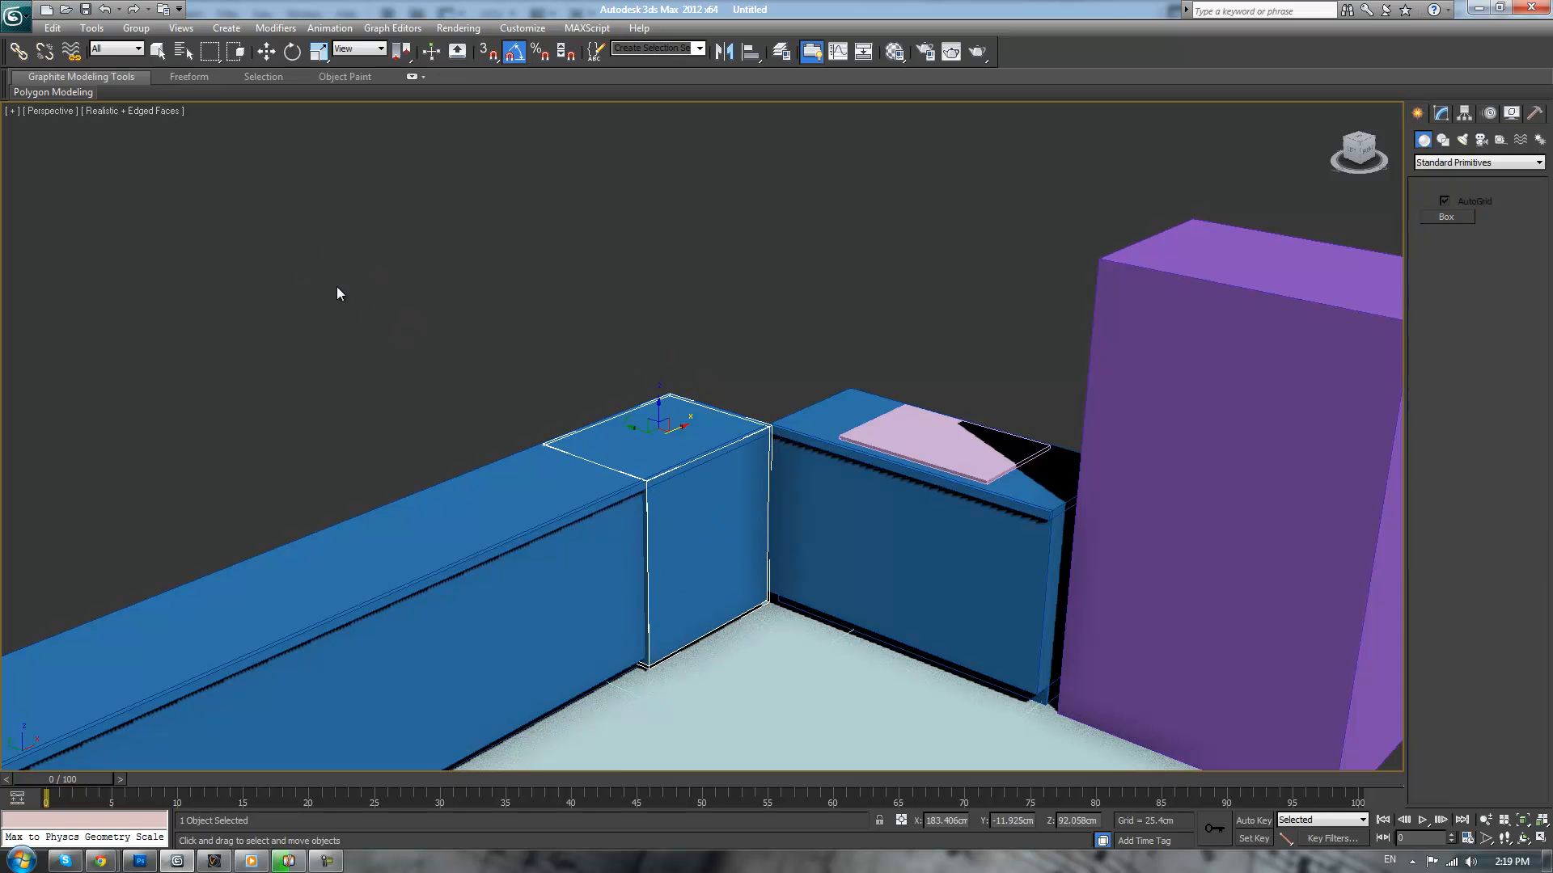
# - Change the corner box's object color to light green and deselect it
pyautogui.click(1440, 113)
pyautogui.click(1538, 135)
pyautogui.click(745, 385)
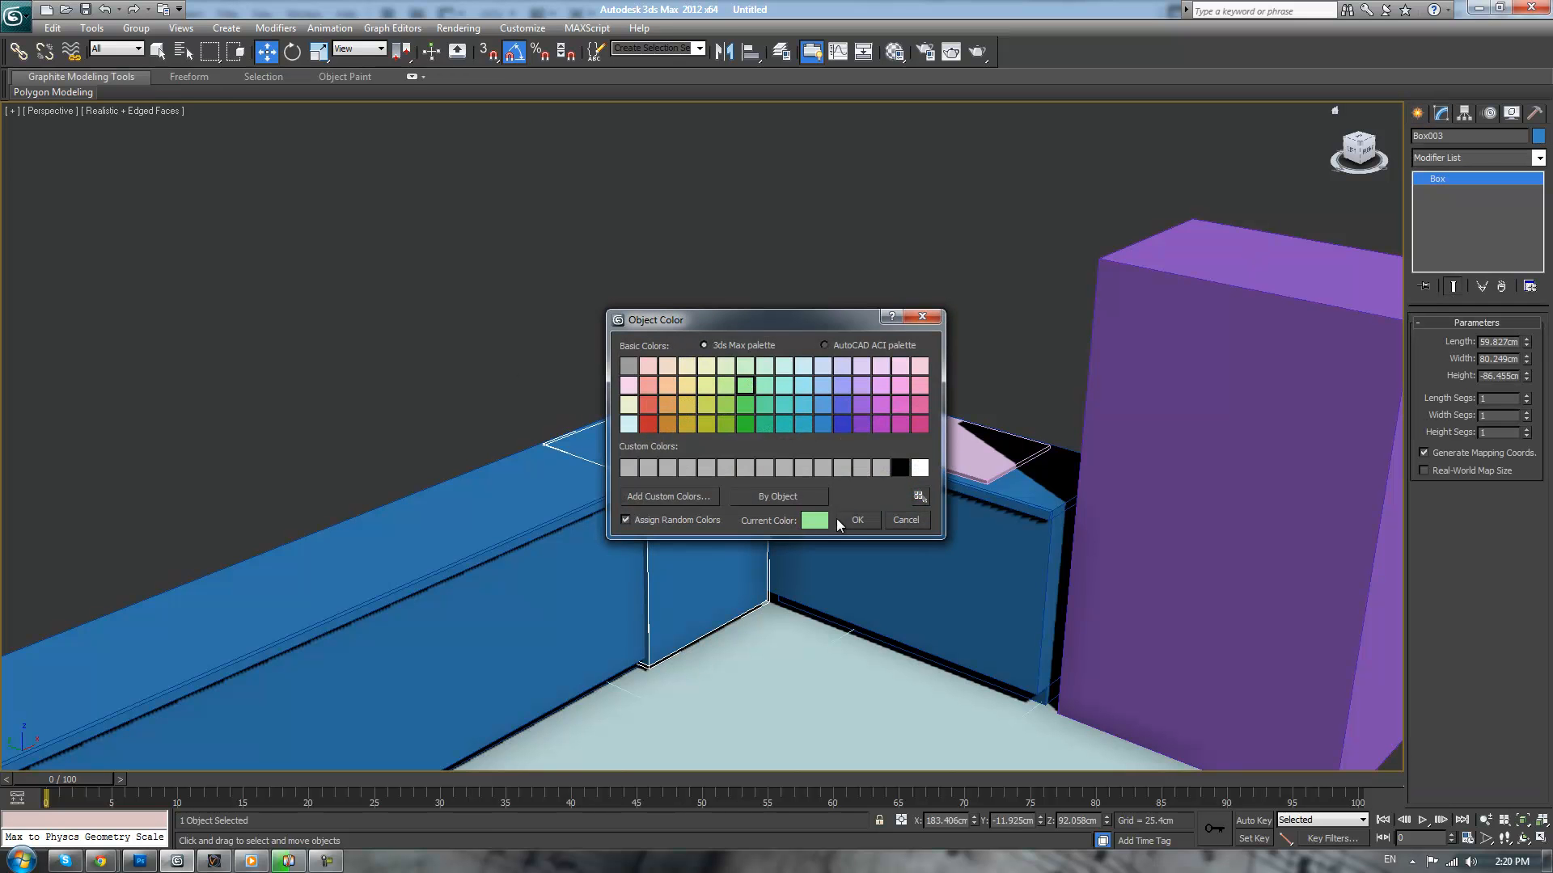
pyautogui.click(856, 521)
pyautogui.click(941, 288)
# - Review the whole layout, switch to Chrome for the bamboo kitchen photo, and move its window clear of the 3ds Max view
pyautogui.scroll(-5, 657, 270)
pyautogui.keyDown('alt'); pyautogui.moveTo(693, 259); pyautogui.dragTo(696, 343, button='middle'); pyautogui.keyUp('alt')
pyautogui.click(1420, 114)
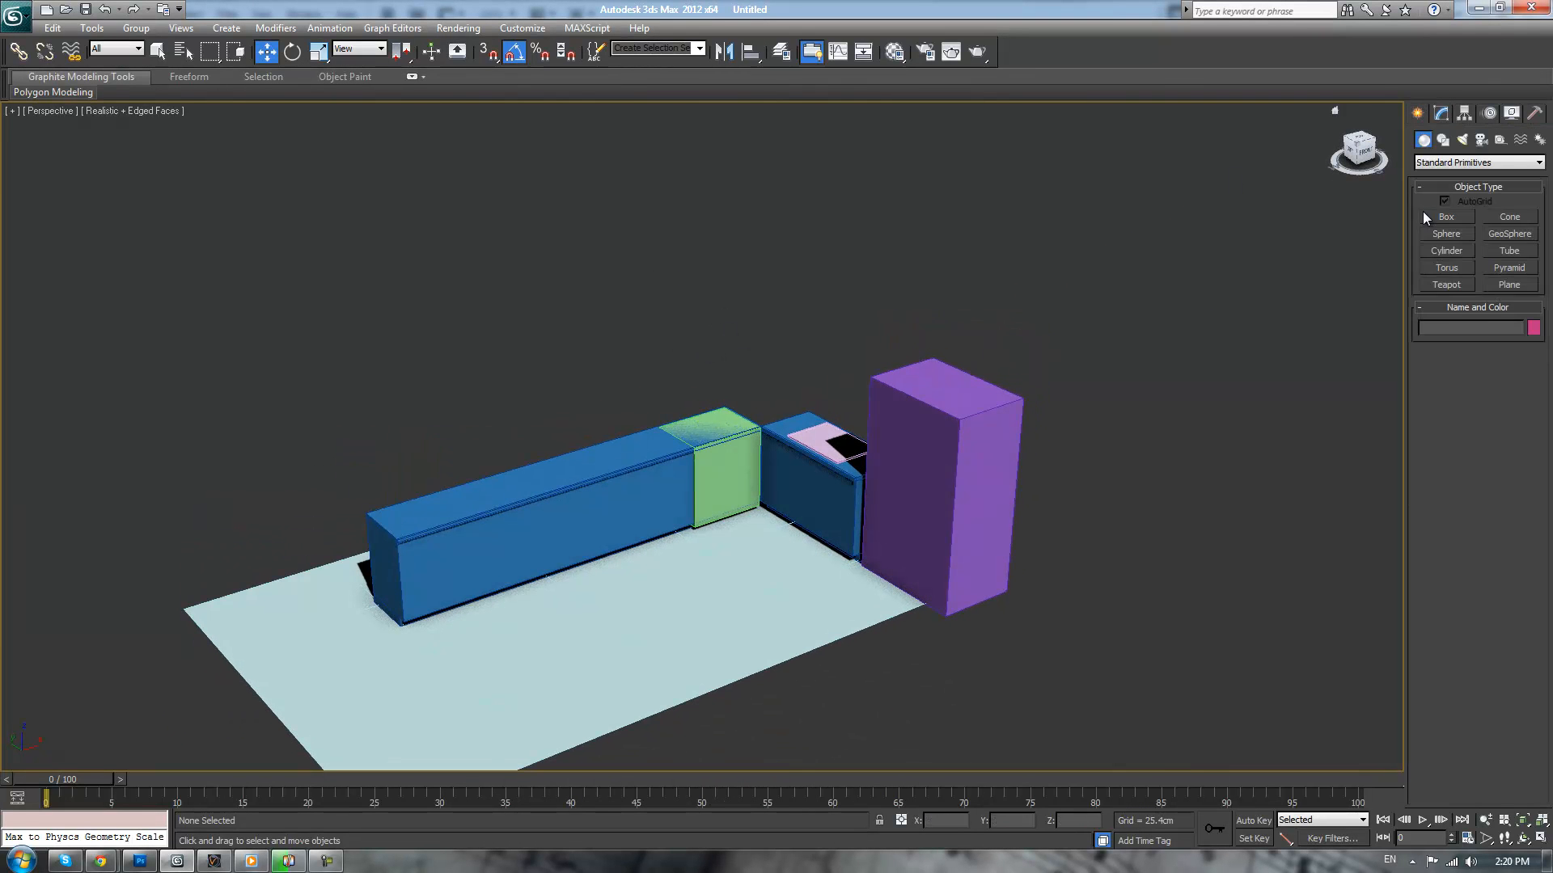
pyautogui.moveTo(587, 359); pyautogui.dragTo(705, 339, button='middle')
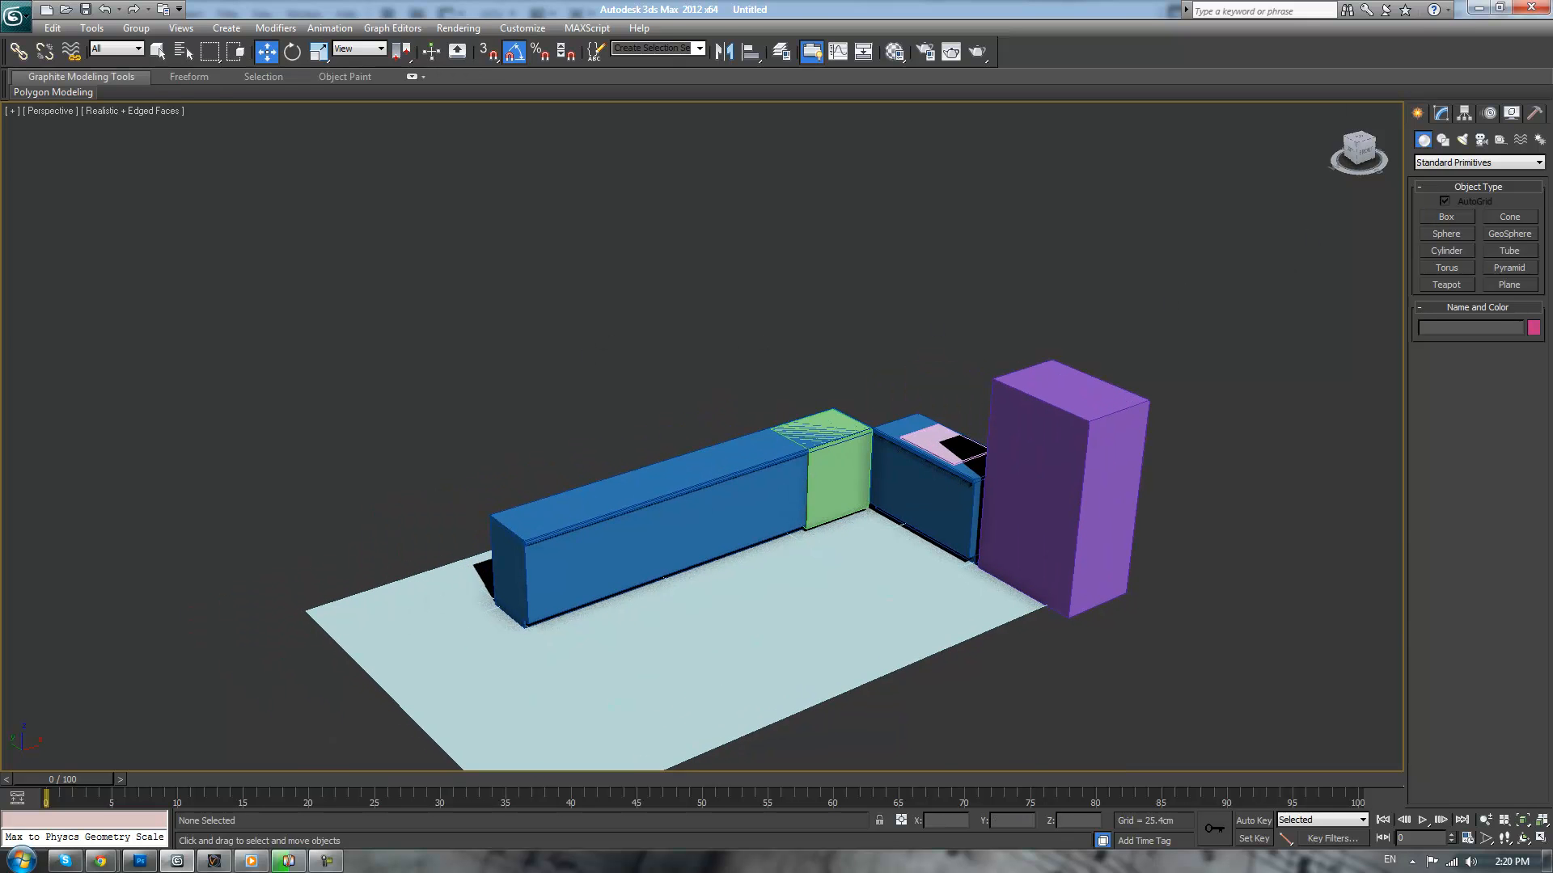
pyautogui.hotkey('alt', 'Tab')
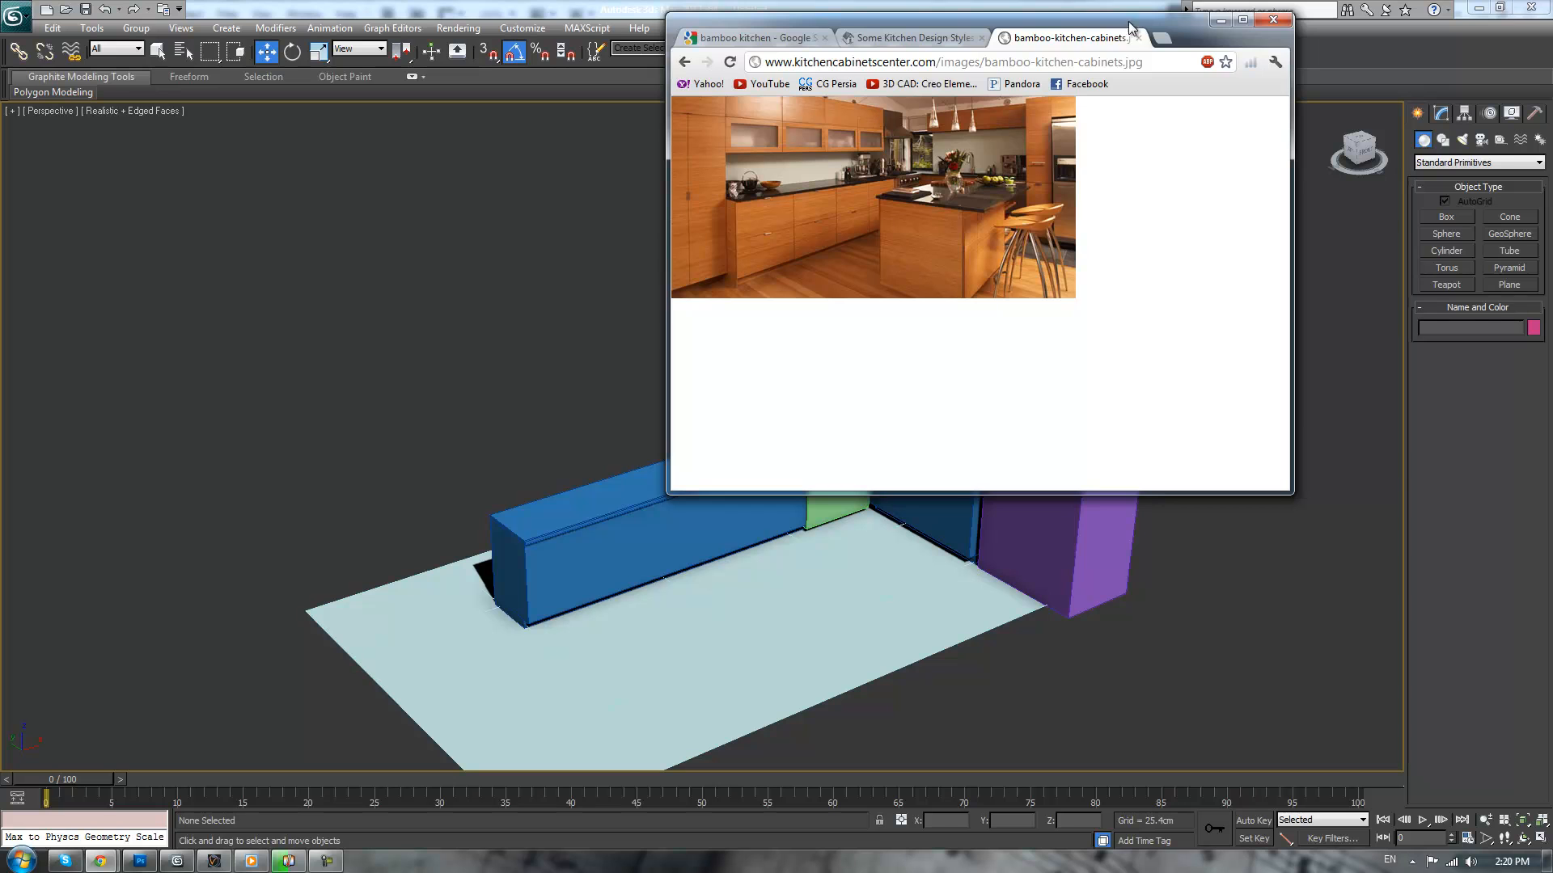
pyautogui.moveTo(1132, 24); pyautogui.dragTo(1551, 97)
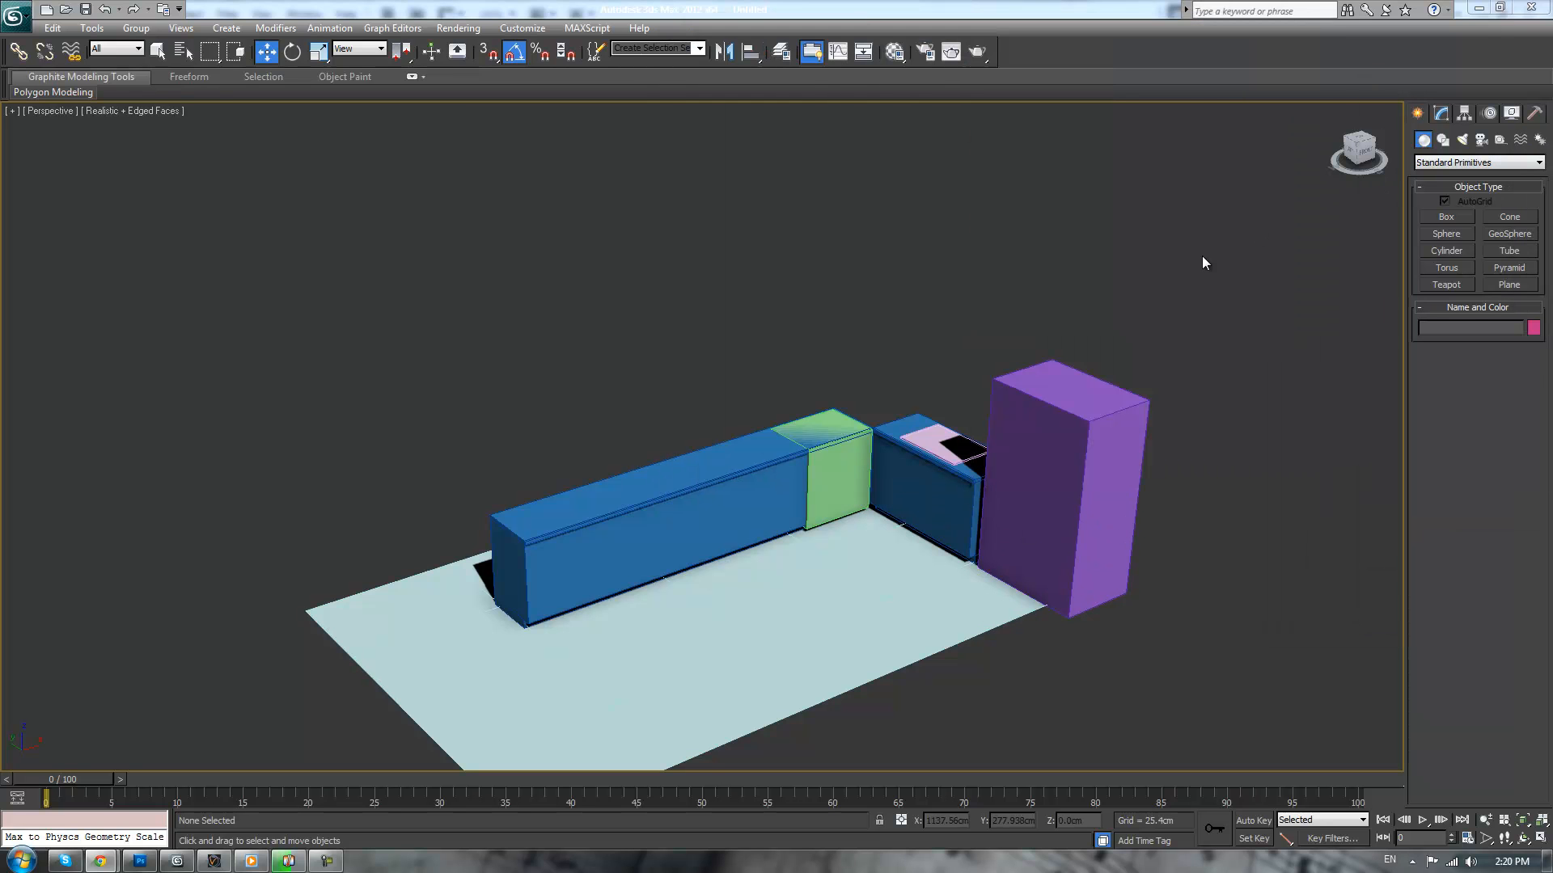
pyautogui.moveTo(1089, 281); pyautogui.dragTo(1090, 294, button='middle')
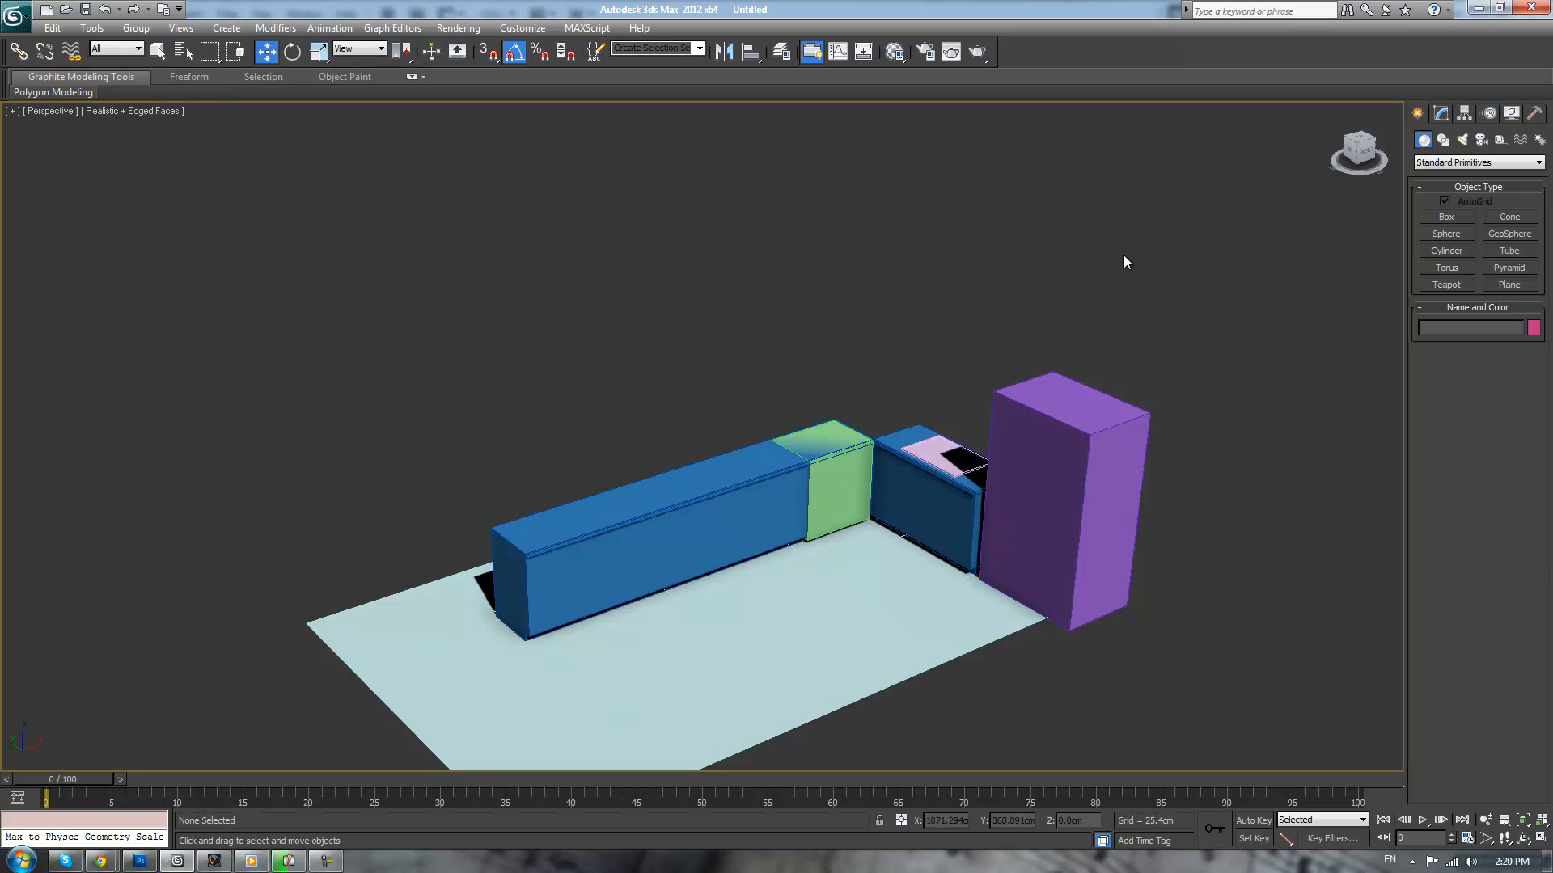
# - Draw a thin upright box about 7 by 3 cm on the long counter's top and set its height to 50 cm
pyautogui.click(1447, 217)
pyautogui.scroll(3, 728, 416)
pyautogui.moveTo(658, 502); pyautogui.dragTo(669, 496)
pyautogui.click(901, 277)
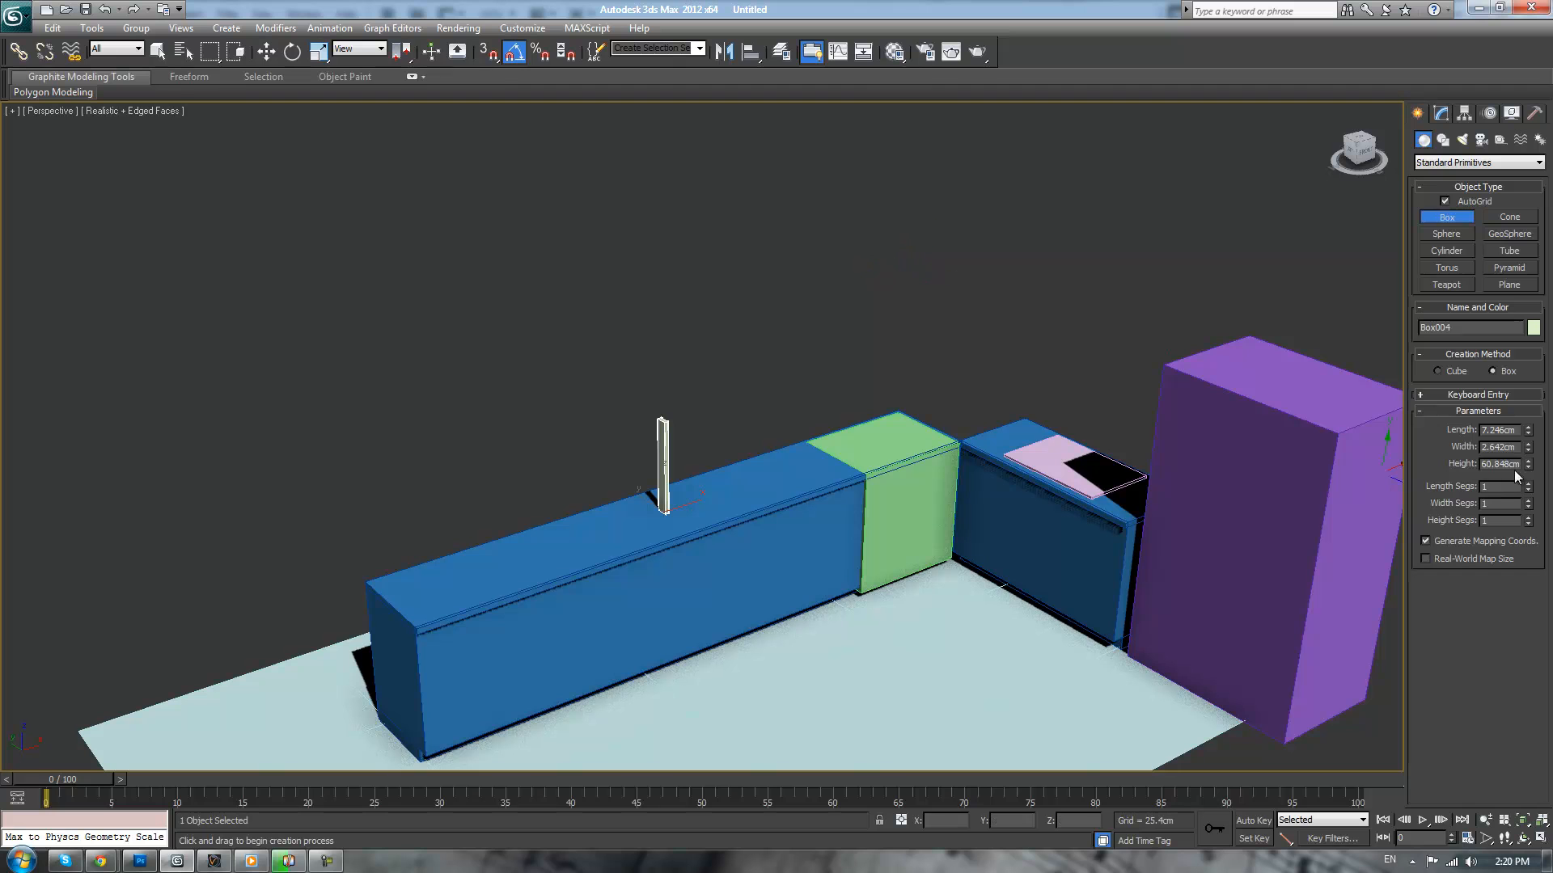
pyautogui.doubleClick(1500, 464)
pyautogui.write('50')
pyautogui.press('Return')
pyautogui.rightClick(802, 310)
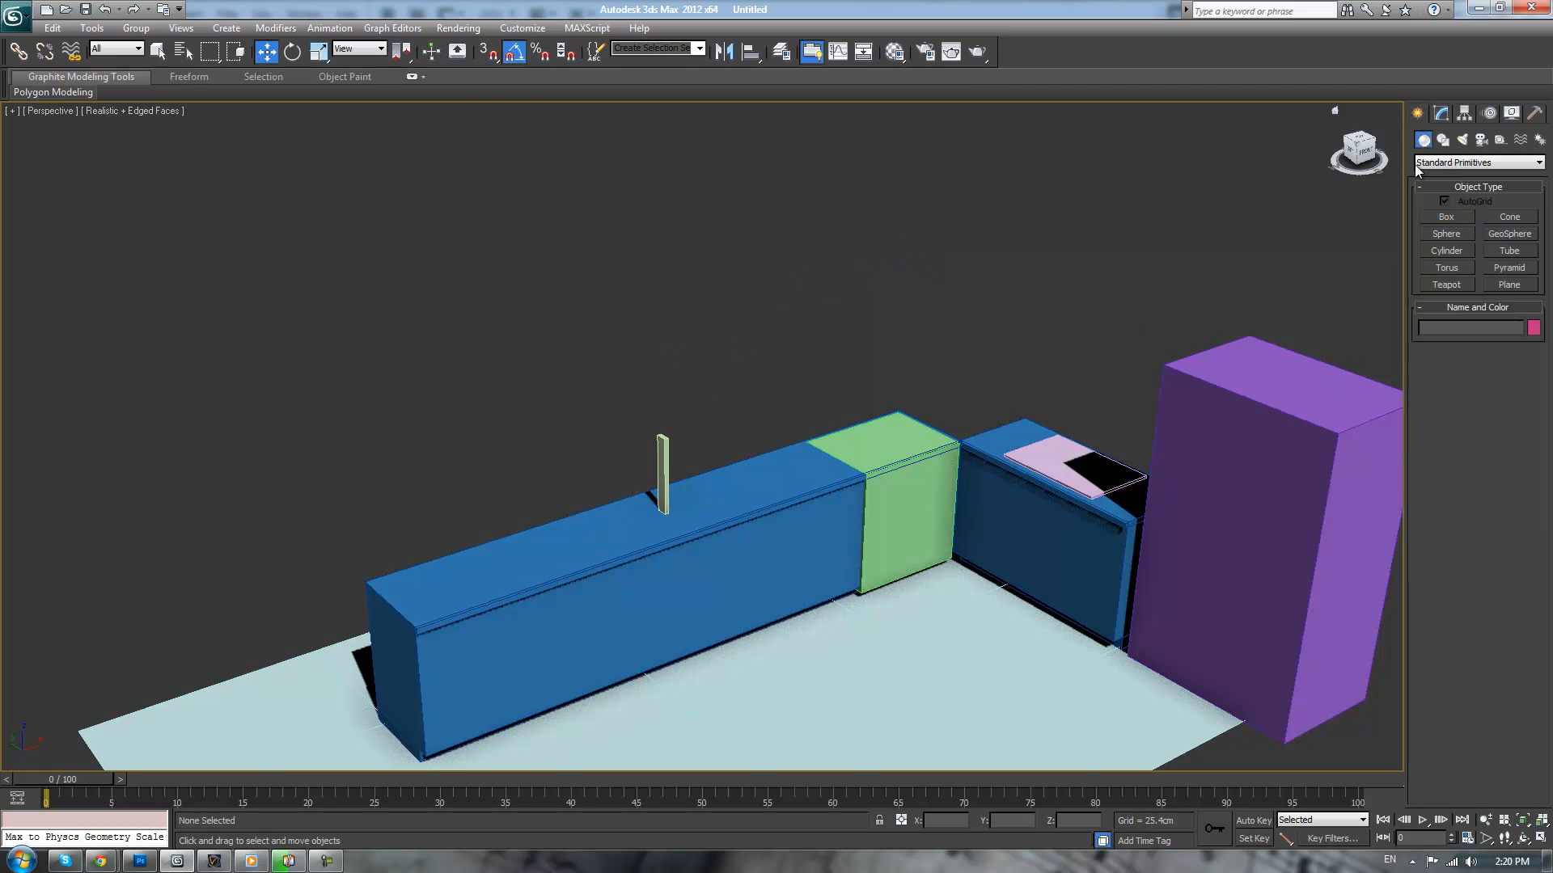
# - Draw an upper cabinet box starting at the top of the upright spacer, about 56 by 206 cm and 71 cm high
pyautogui.click(1454, 215)
pyautogui.scroll(3, 635, 428)
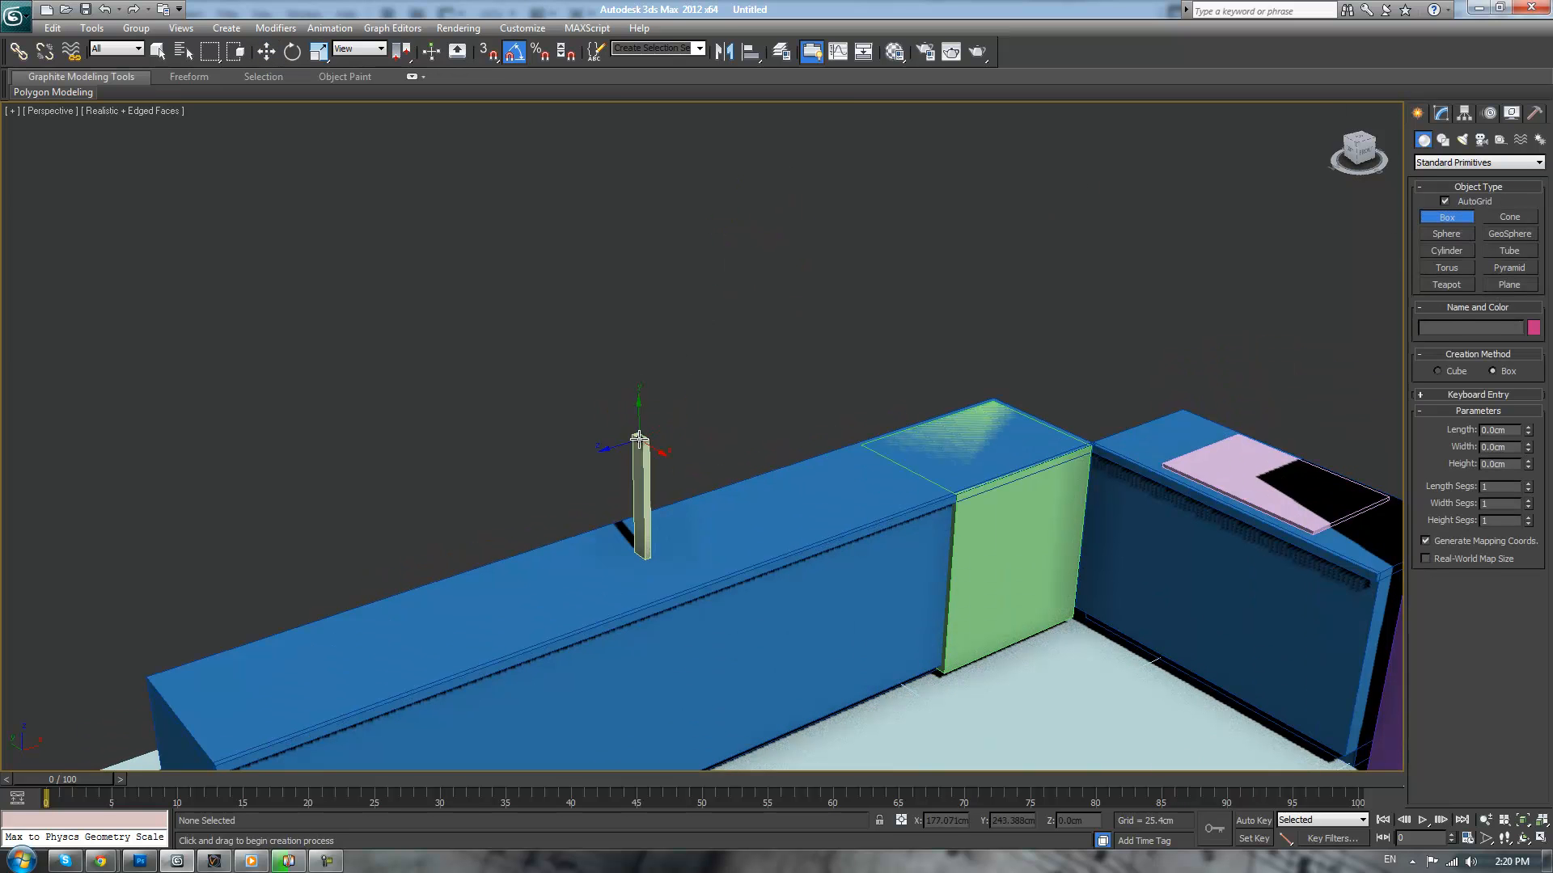
pyautogui.moveTo(637, 433); pyautogui.dragTo(1131, 361)
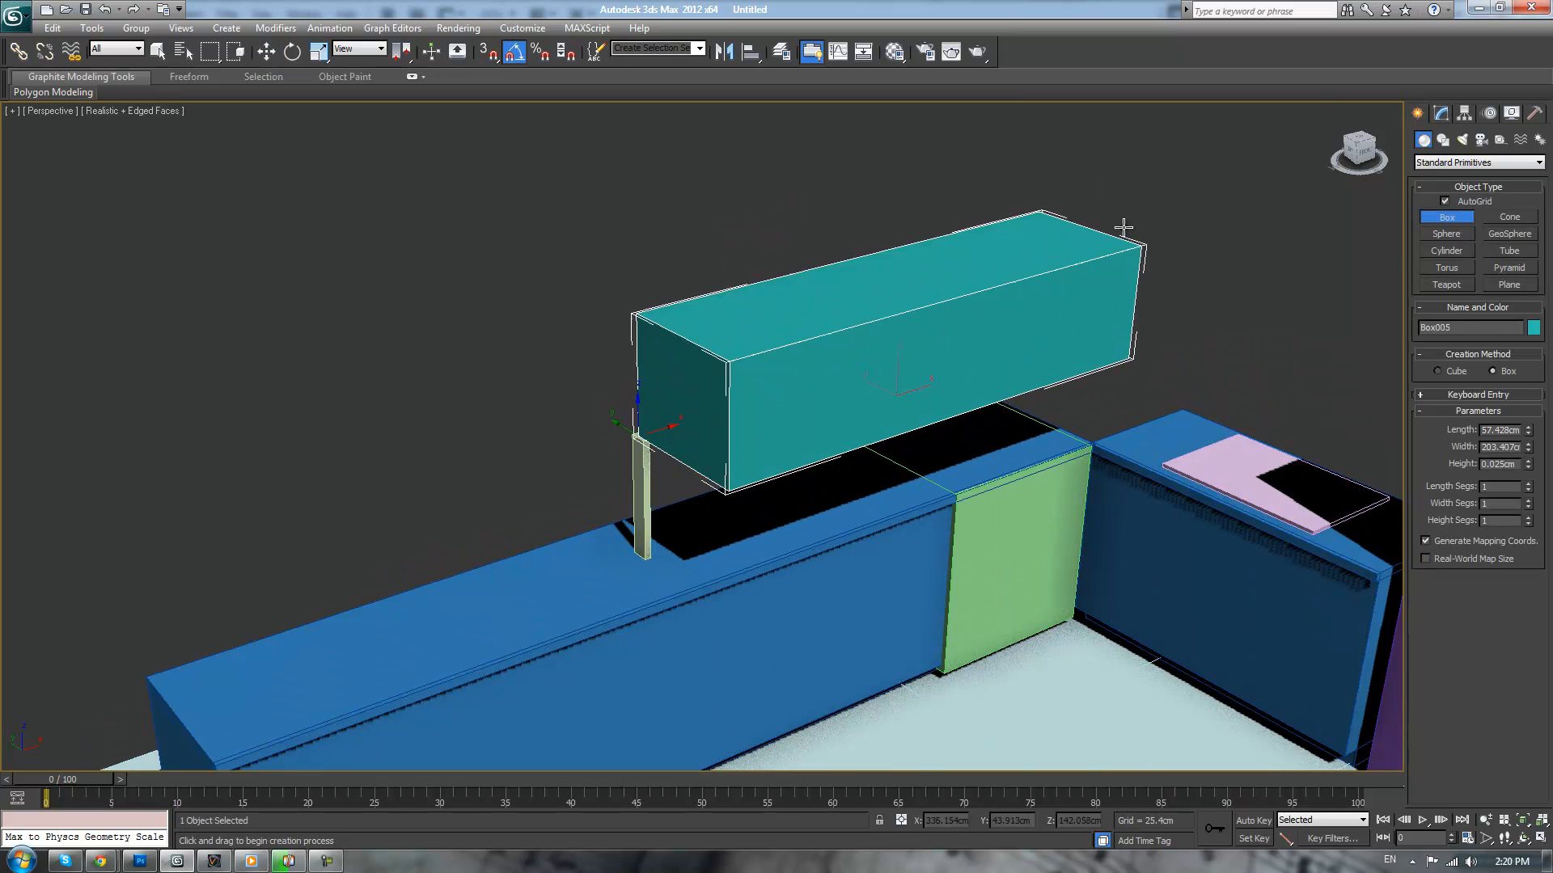
pyautogui.click(1182, 162)
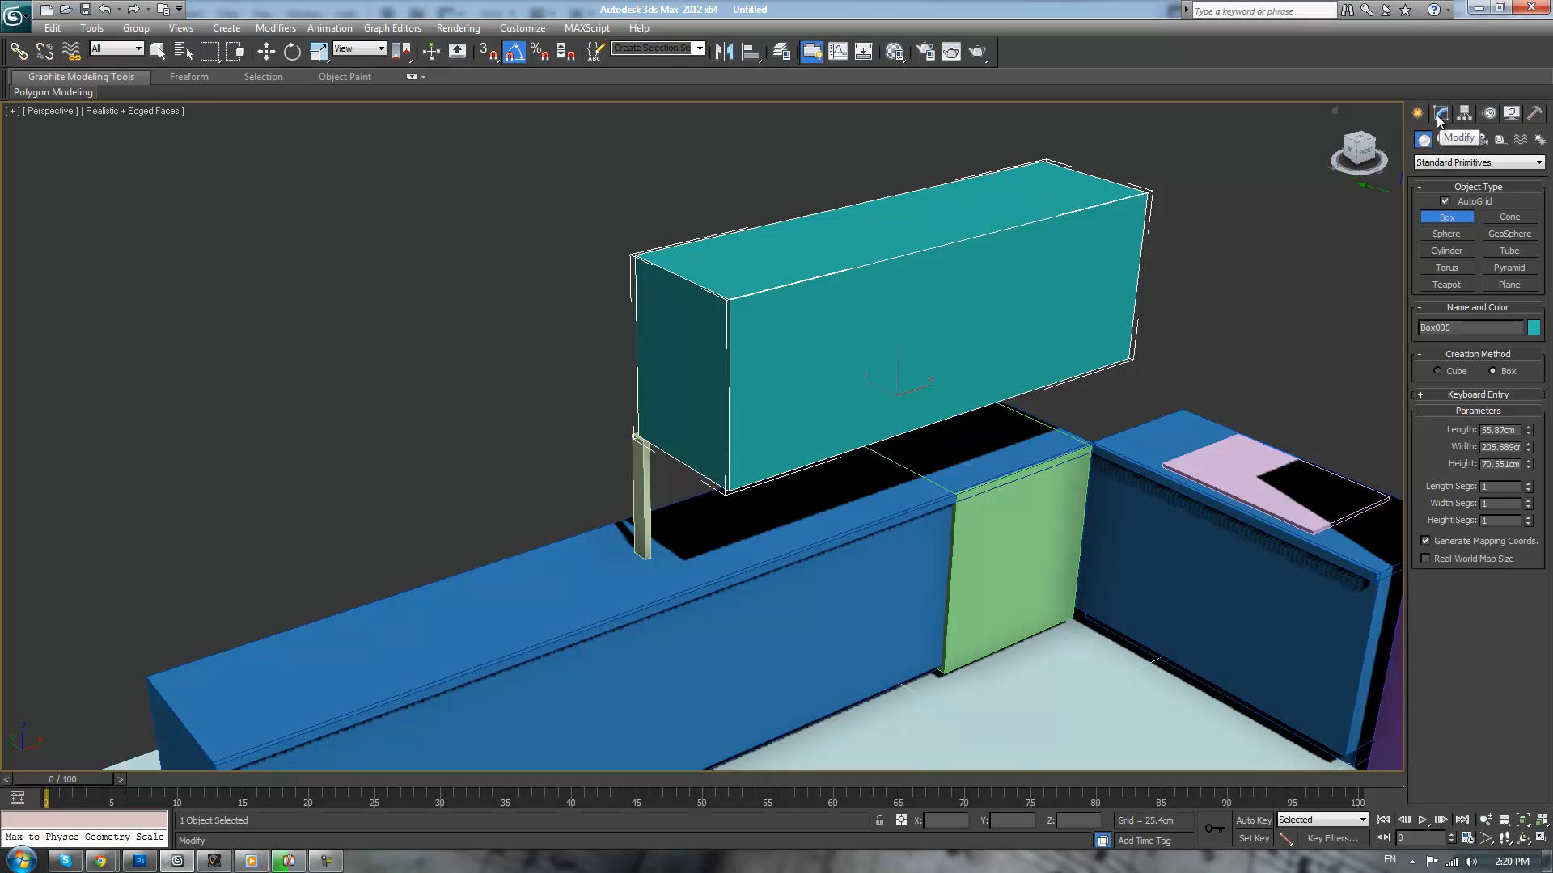
# - Reduce the upper cabinet's height to about 62 cm and set its length to 50 cm
pyautogui.click(1439, 117)
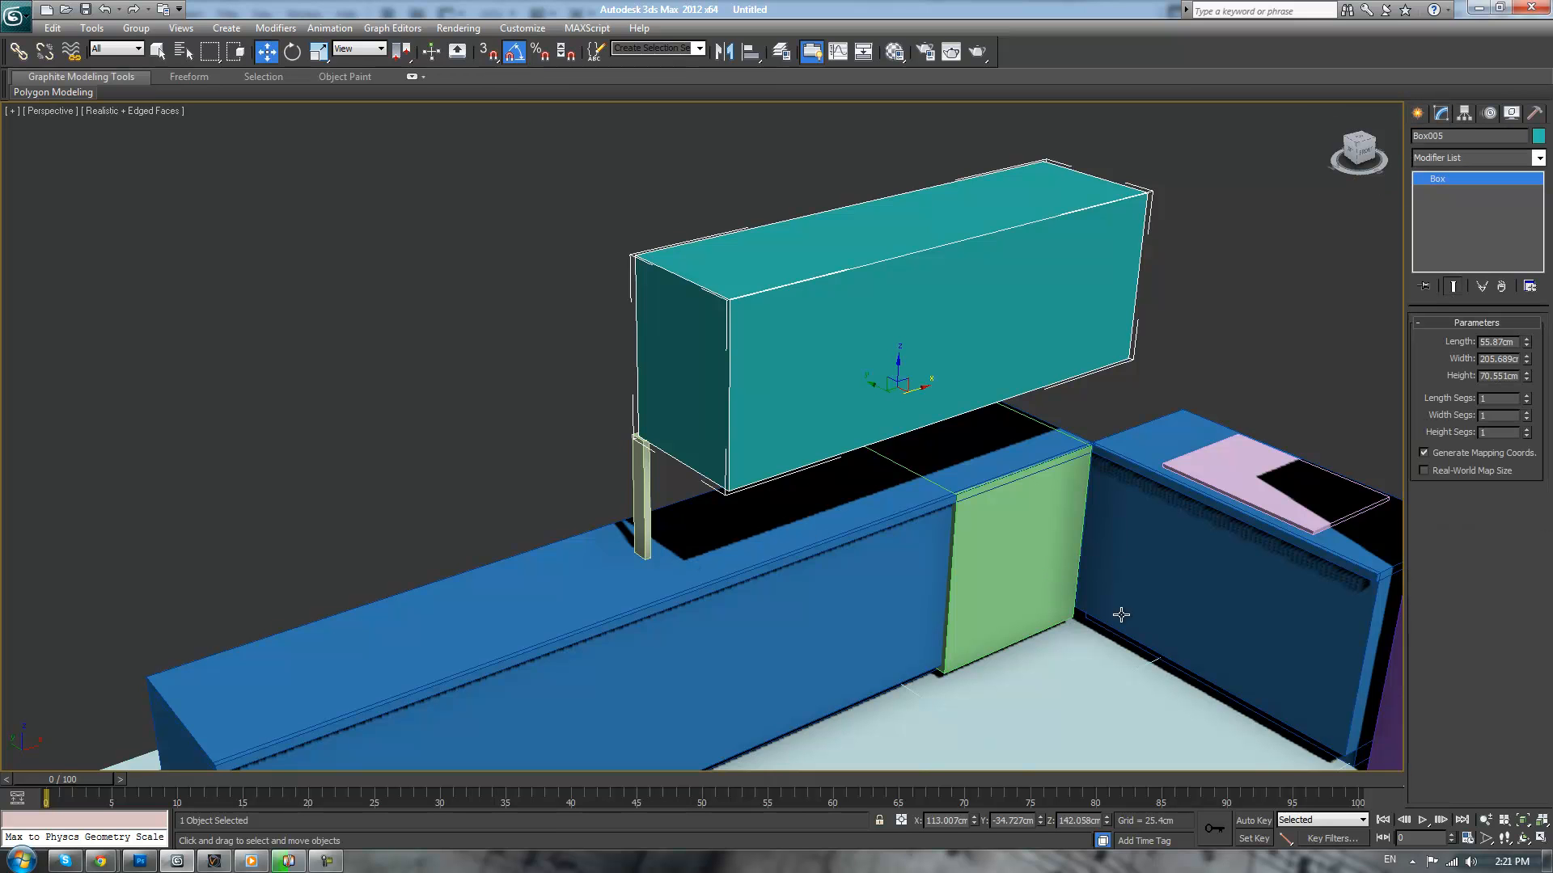
pyautogui.doubleClick(1497, 374)
pyautogui.moveTo(1526, 379)
pyautogui.mouseDown()
pyautogui.moveTo(1530, 395)
pyautogui.moveTo(1528, 357)
pyautogui.mouseUp()
pyautogui.doubleClick(1497, 342)
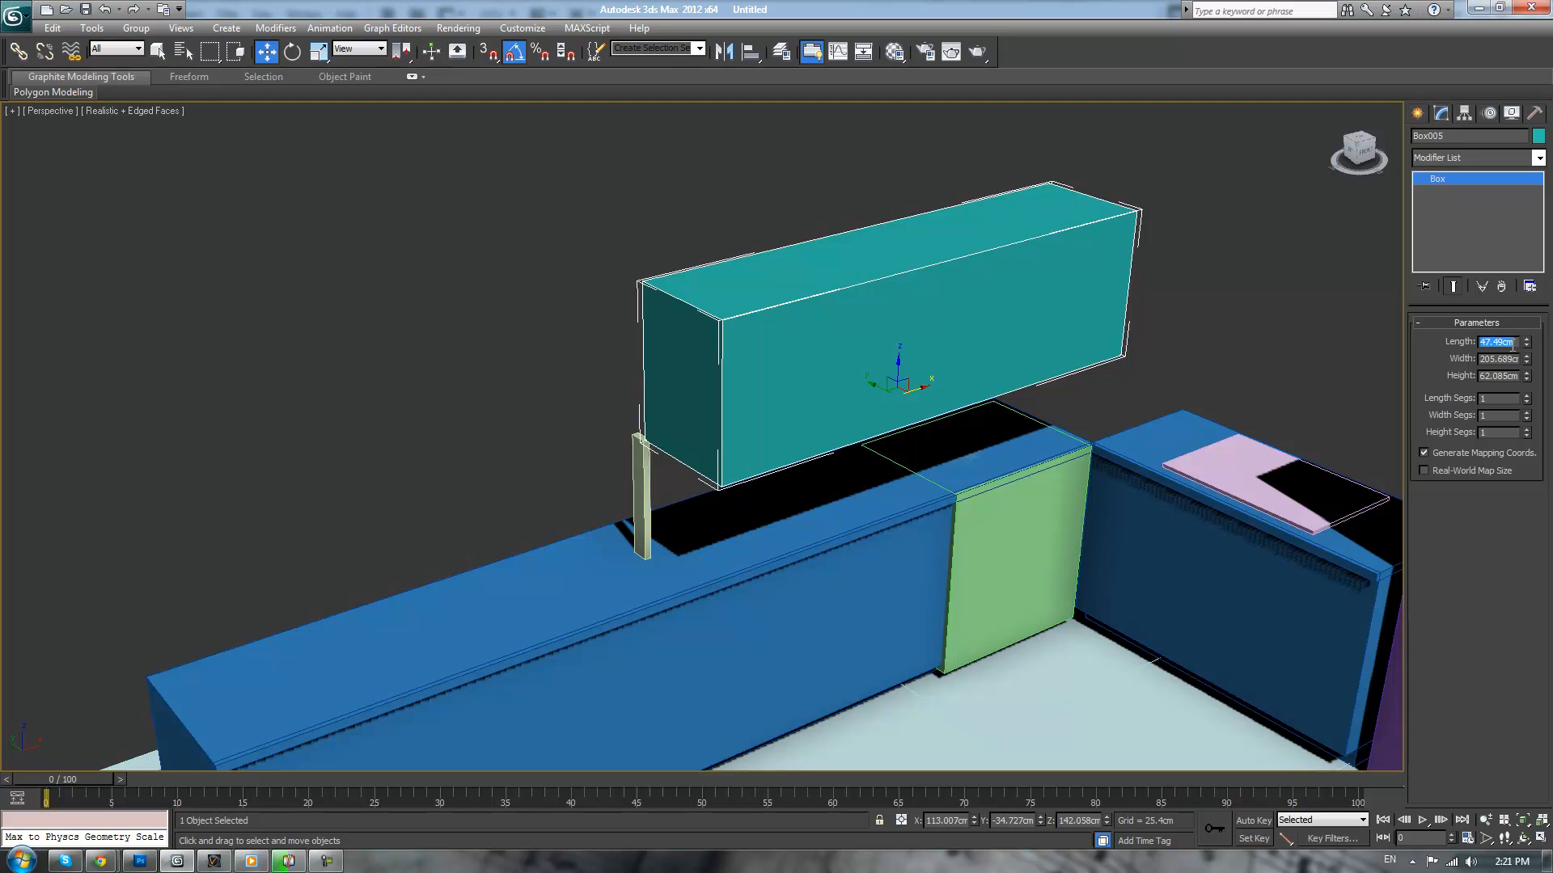
pyautogui.write('50')
pyautogui.press('Return')
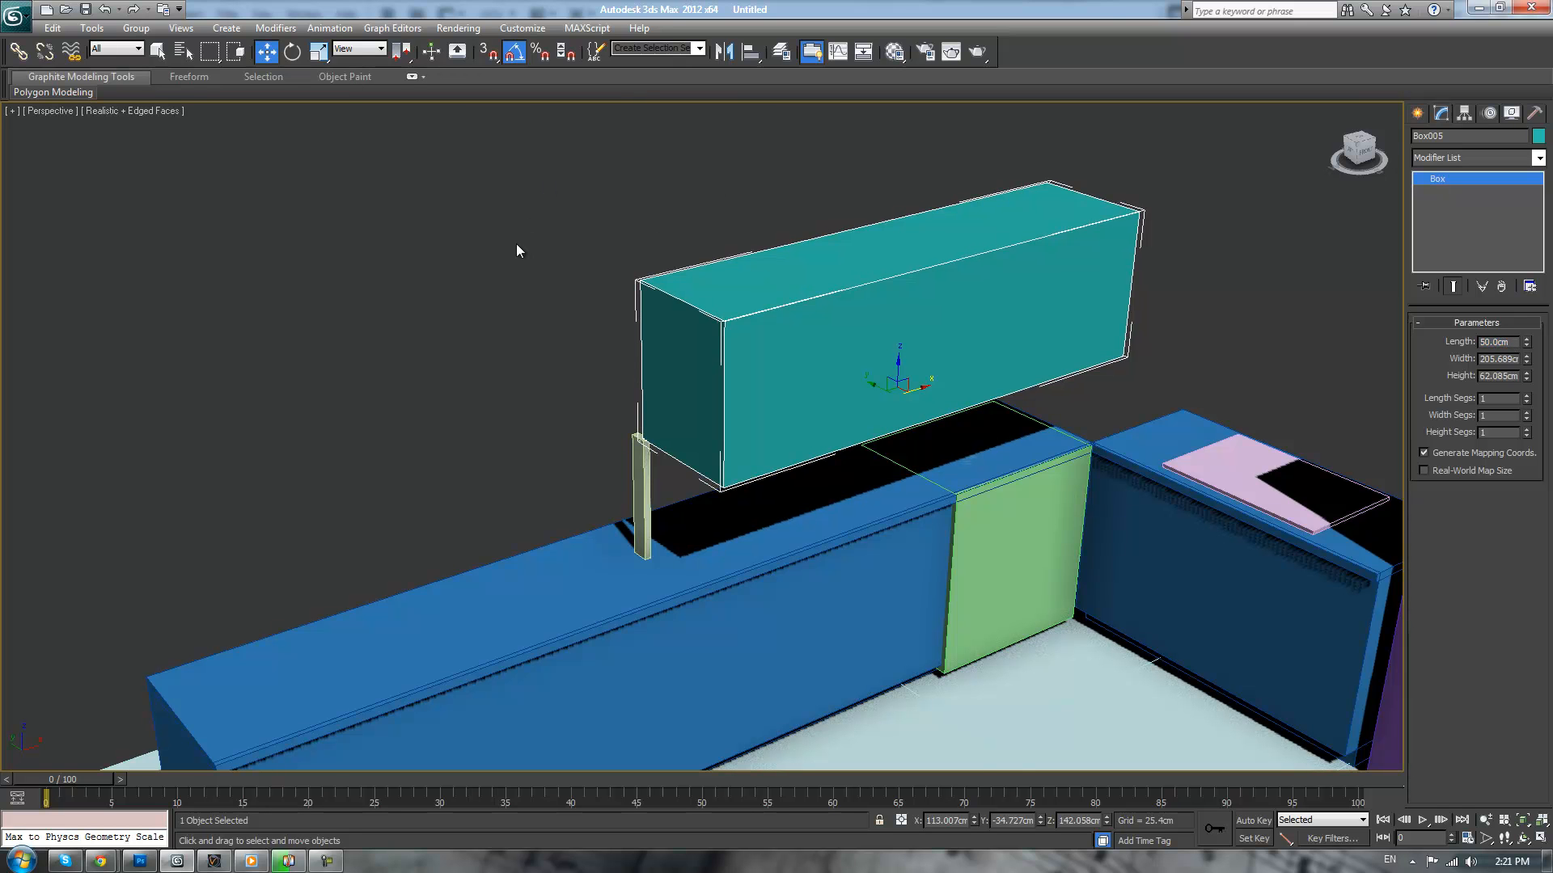
# - Move the upper cabinet back in the top view until its rear edge lines up with the long counter's rear edge
pyautogui.press('t')
pyautogui.scroll(5, 613, 329)
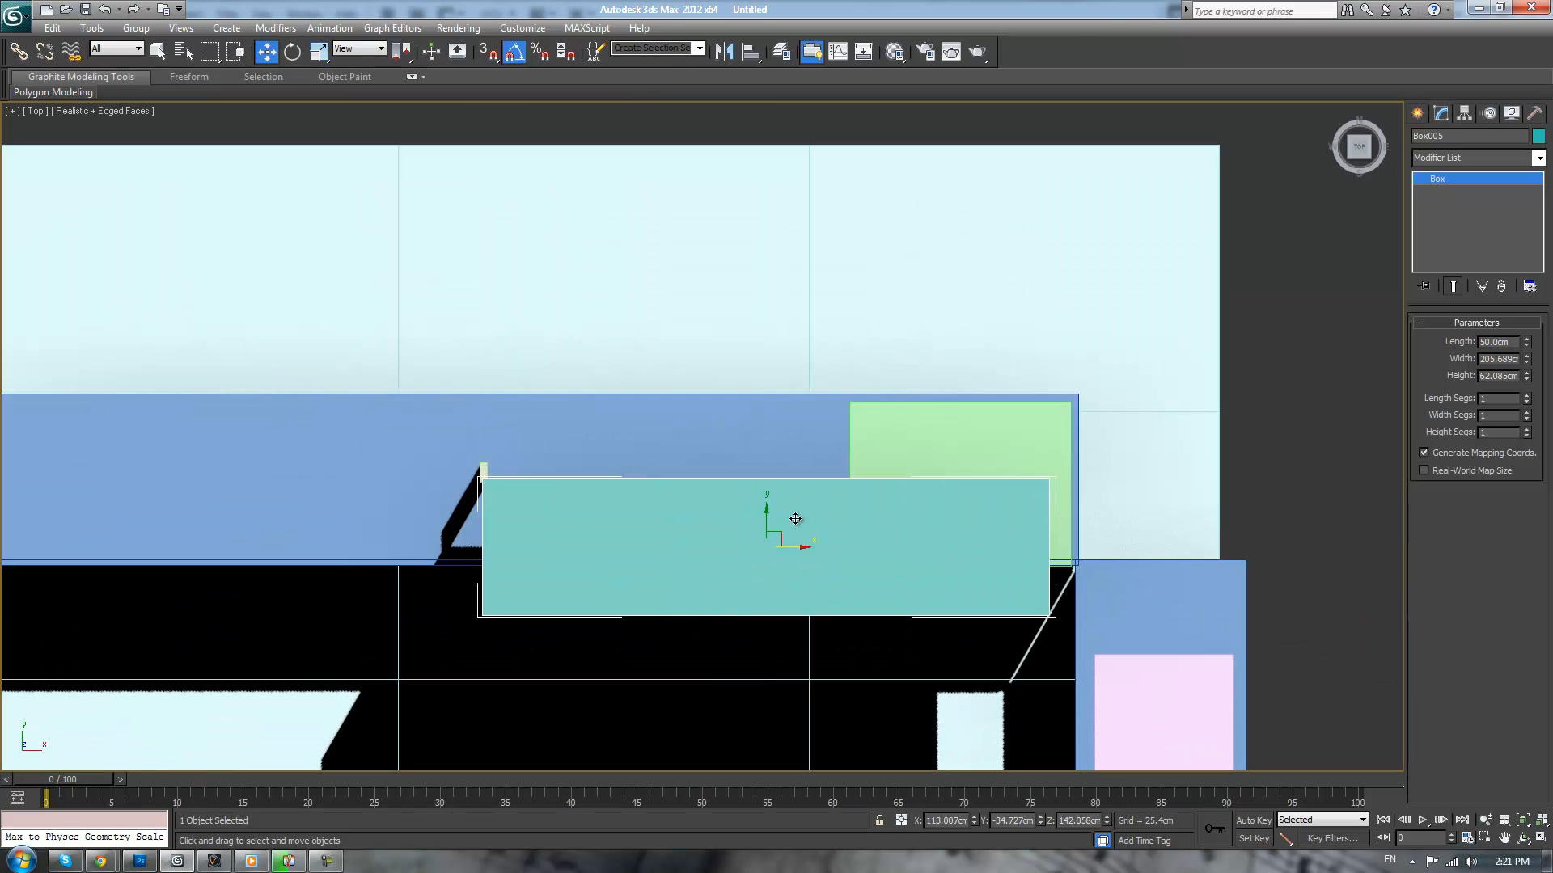
pyautogui.moveTo(763, 512); pyautogui.dragTo(779, 430)
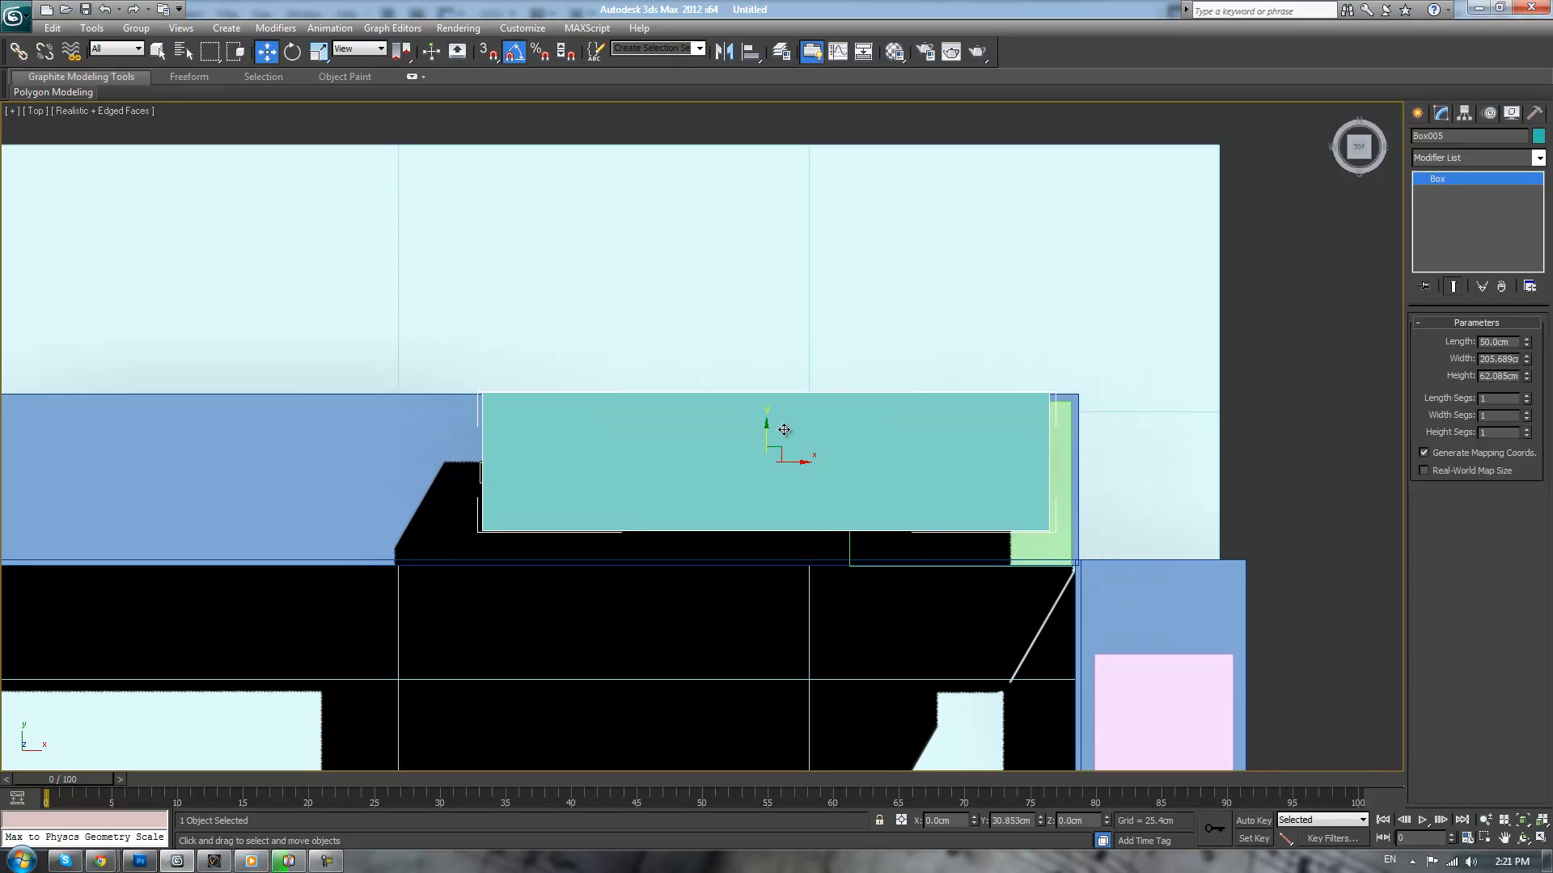
pyautogui.moveTo(786, 430); pyautogui.dragTo(783, 429)
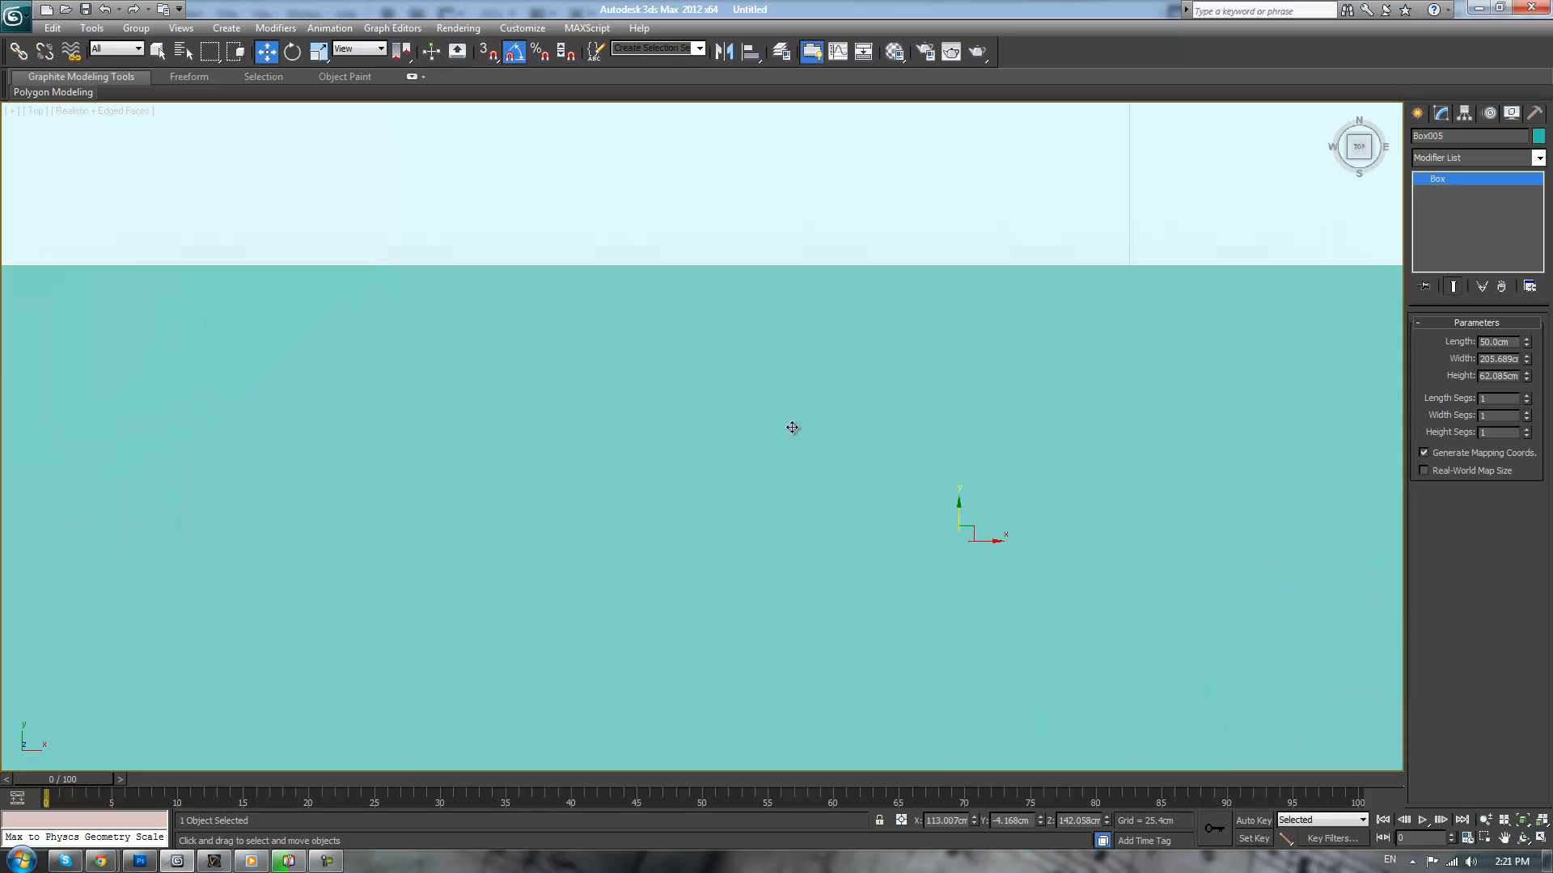
# - Delete the thin upright spacer box standing on the long counter
pyautogui.press('p')
pyautogui.scroll(-5, 832, 538)
pyautogui.keyDown('alt'); pyautogui.moveTo(783, 587); pyautogui.dragTo(837, 459, button='middle'); pyautogui.keyUp('alt')
pyautogui.scroll(3, 837, 458)
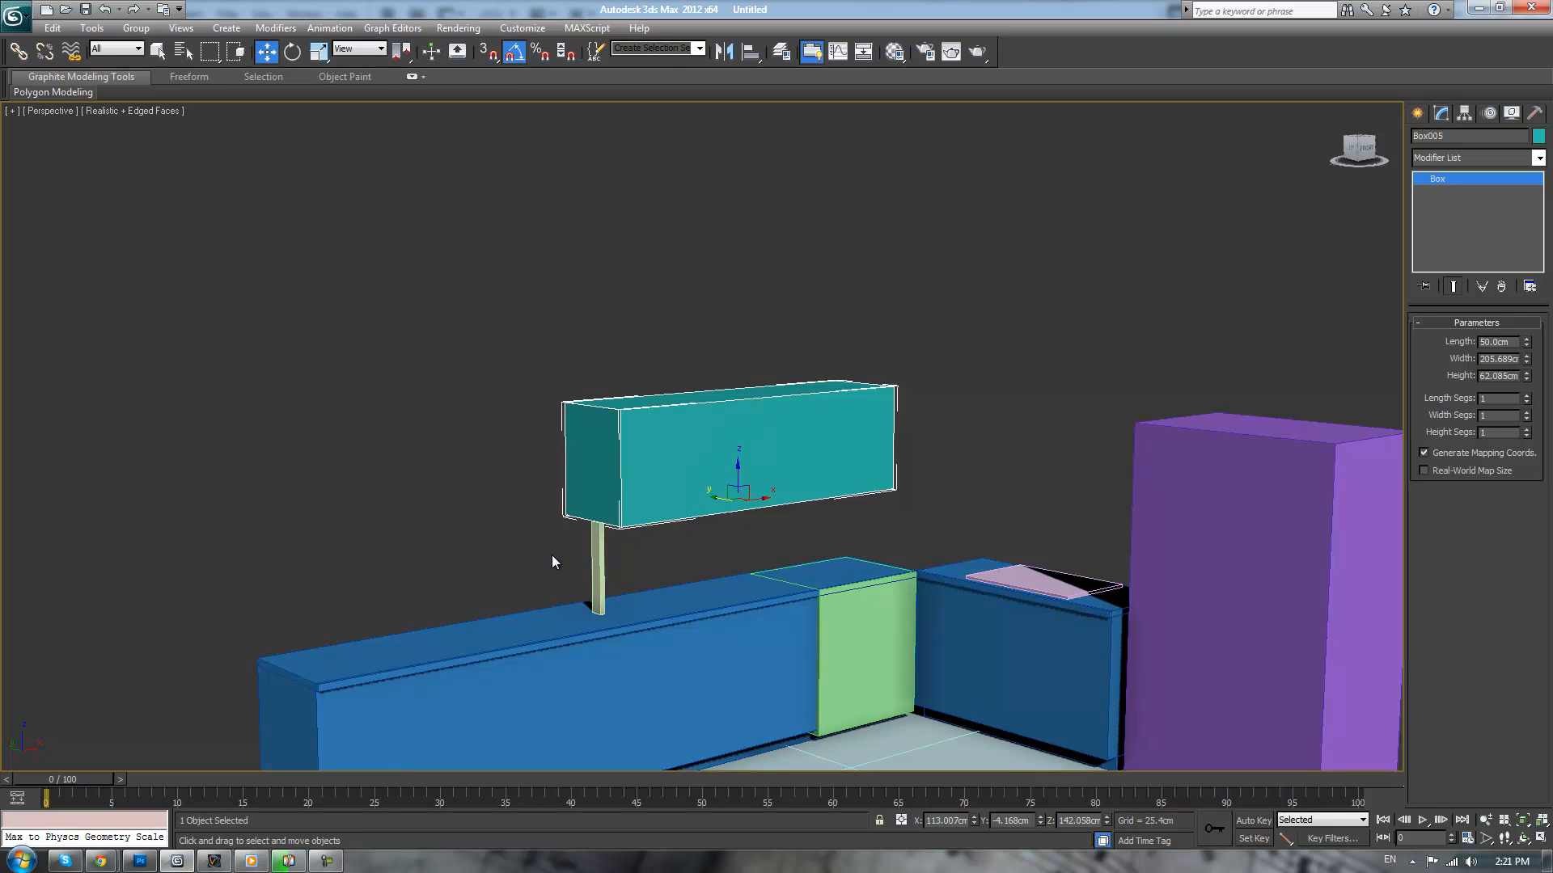
pyautogui.click(598, 573)
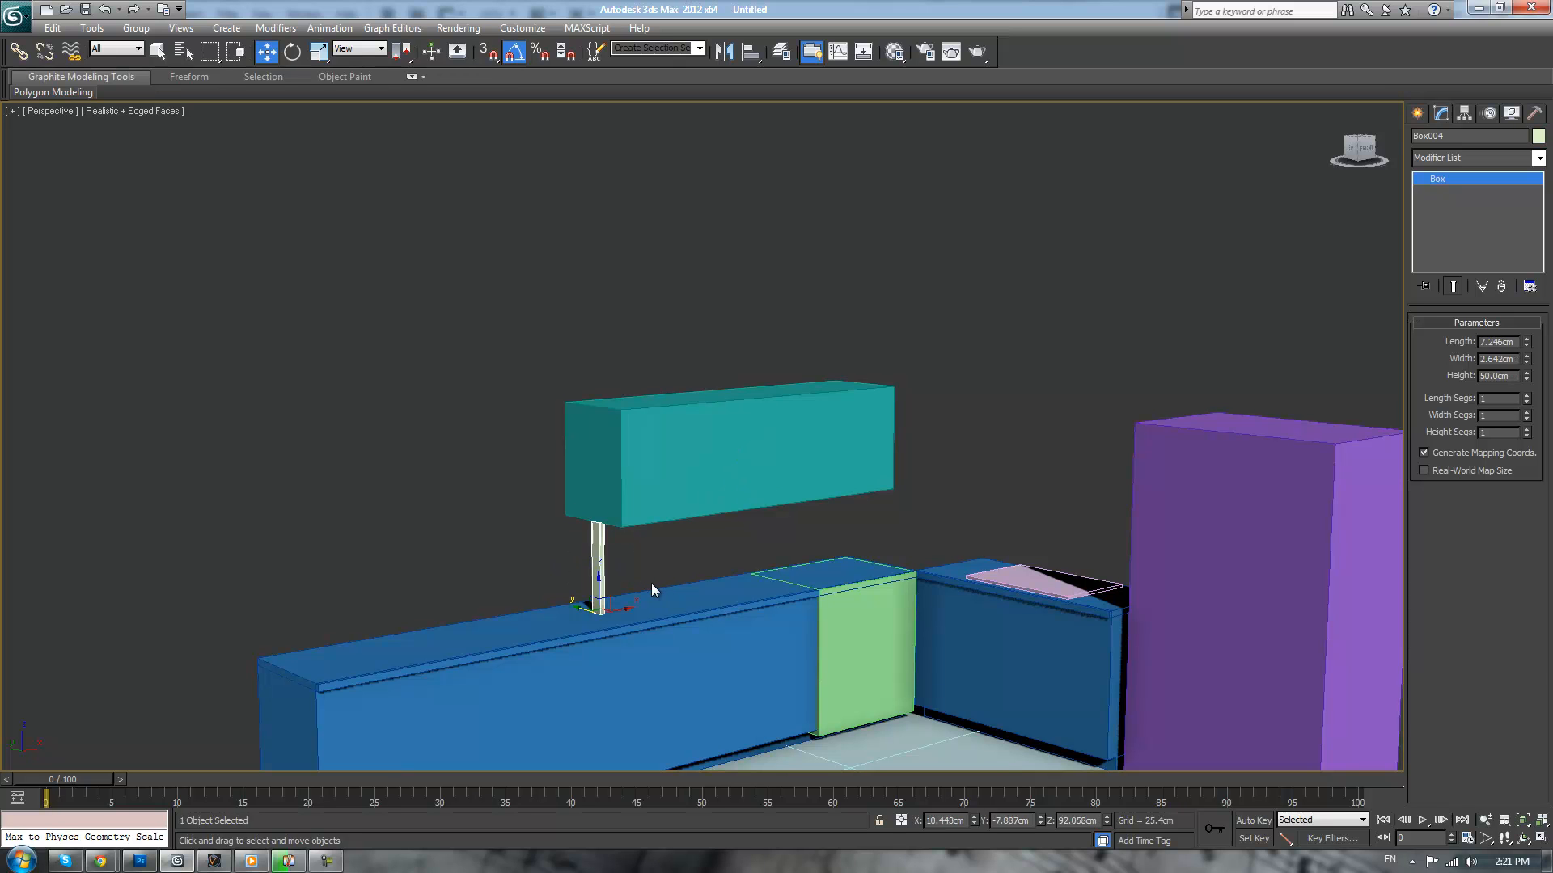
pyautogui.press('Delete')
# - Compare the upper cabinet with the kitchen photo in Chrome, return to 3ds Max and set the cabinet's height to 75 cm
pyautogui.click(819, 386)
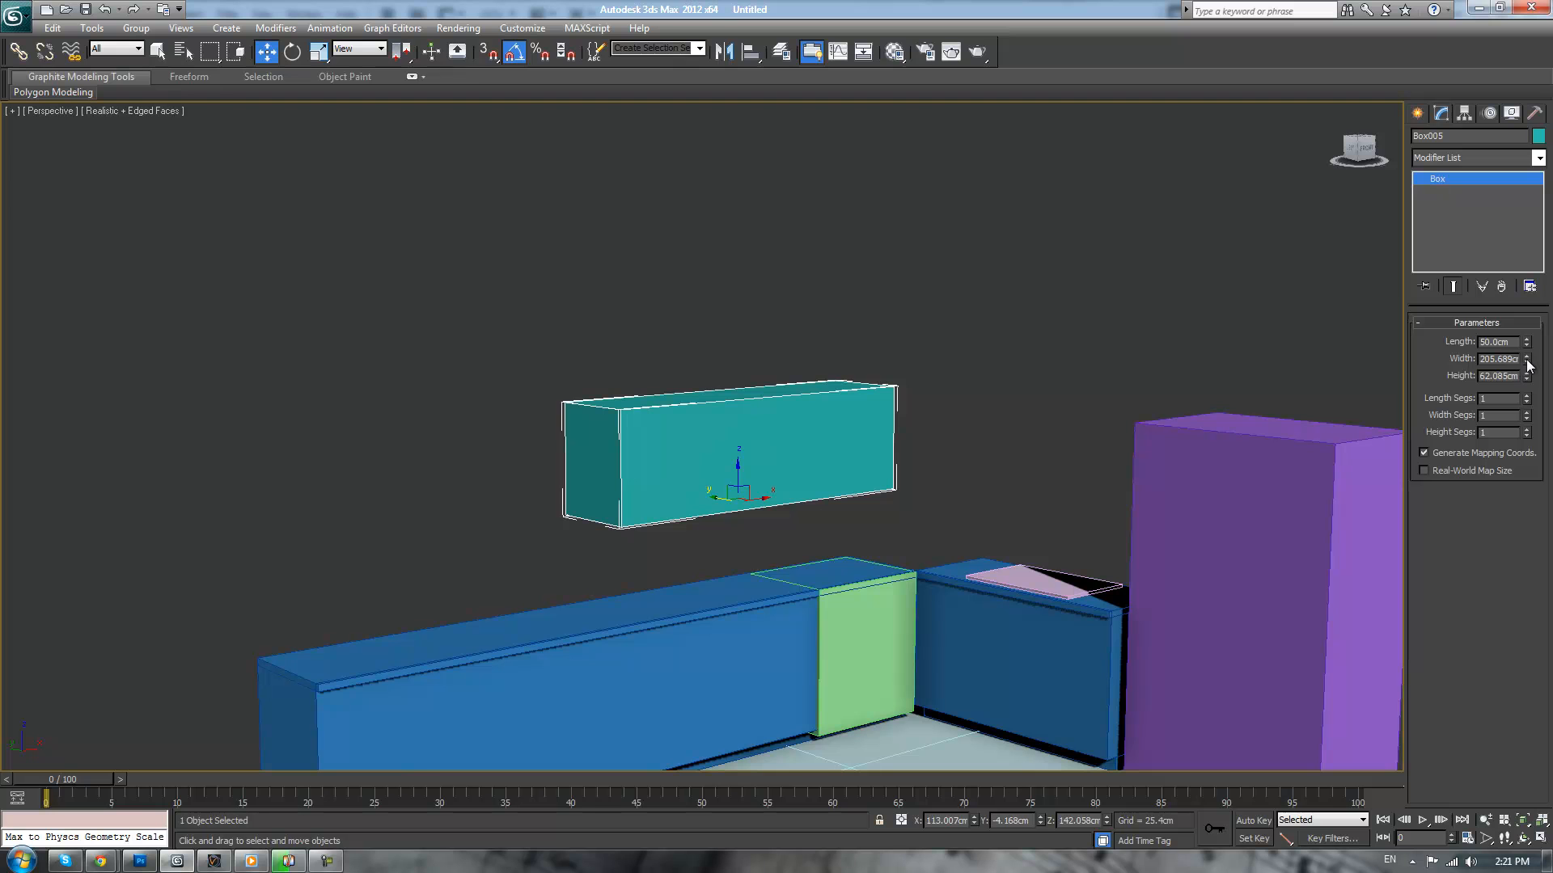
pyautogui.moveTo(1526, 378); pyautogui.dragTo(1519, 358)
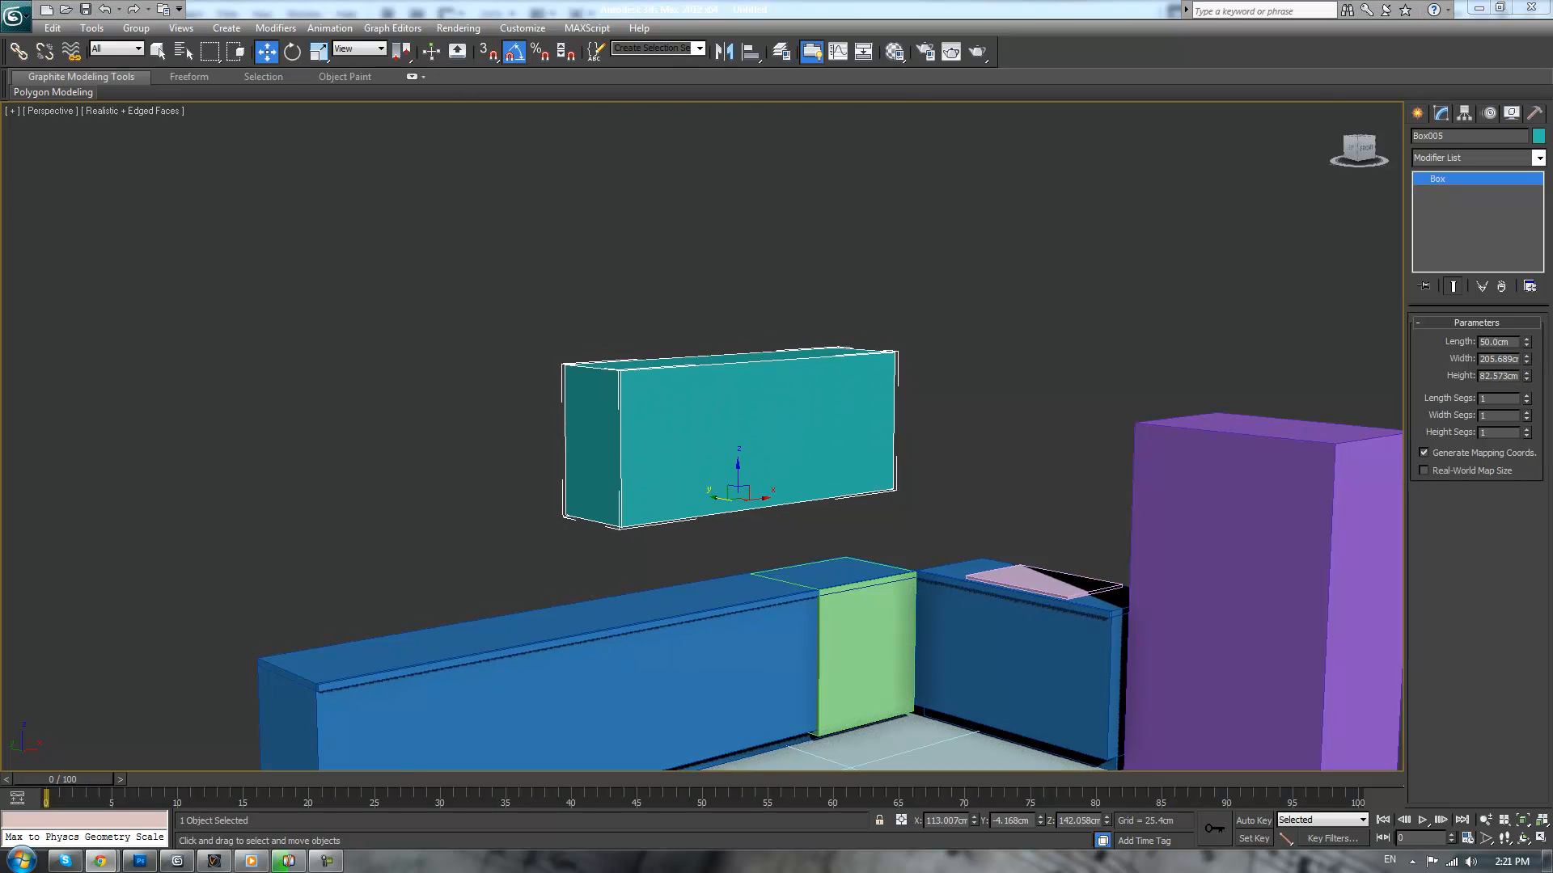
pyautogui.hotkey('alt', 'Tab')
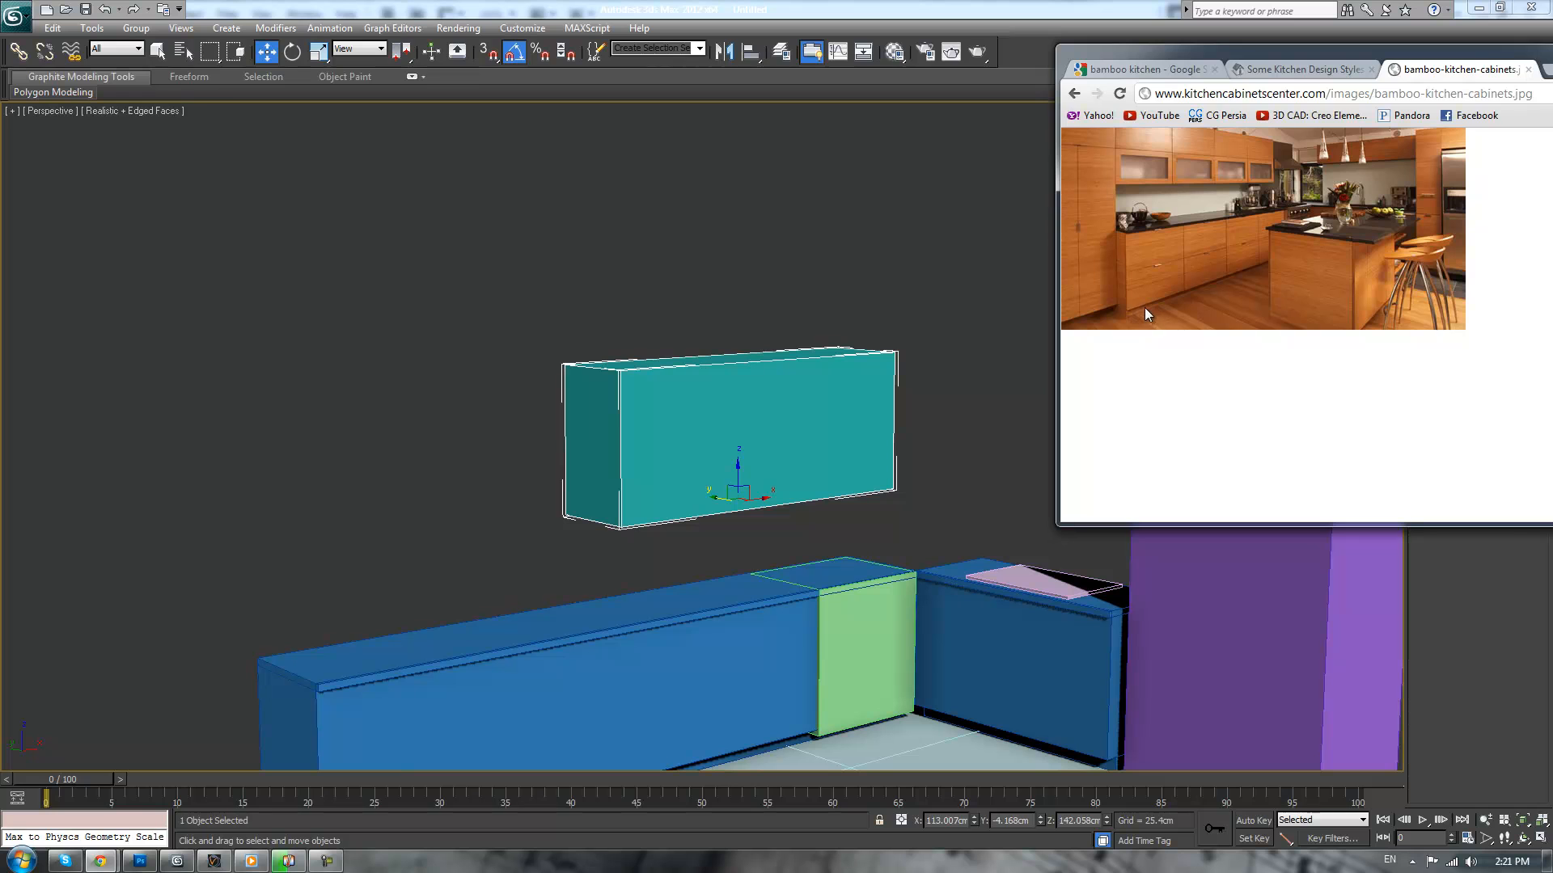
pyautogui.hotkey('alt', 'Tab')
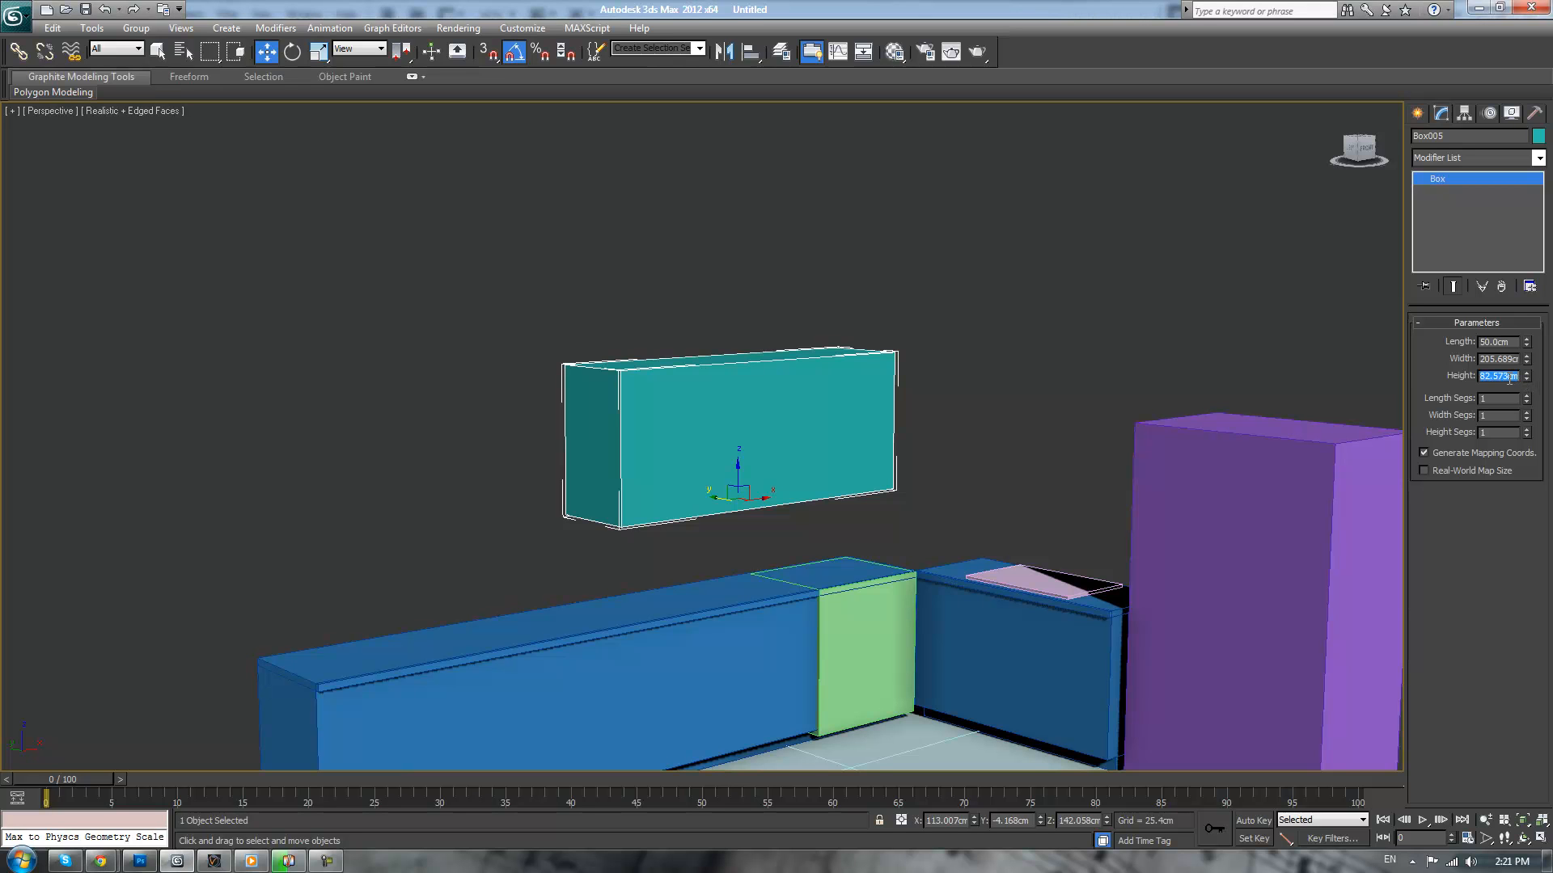
pyautogui.write('75')
pyautogui.press('Return')
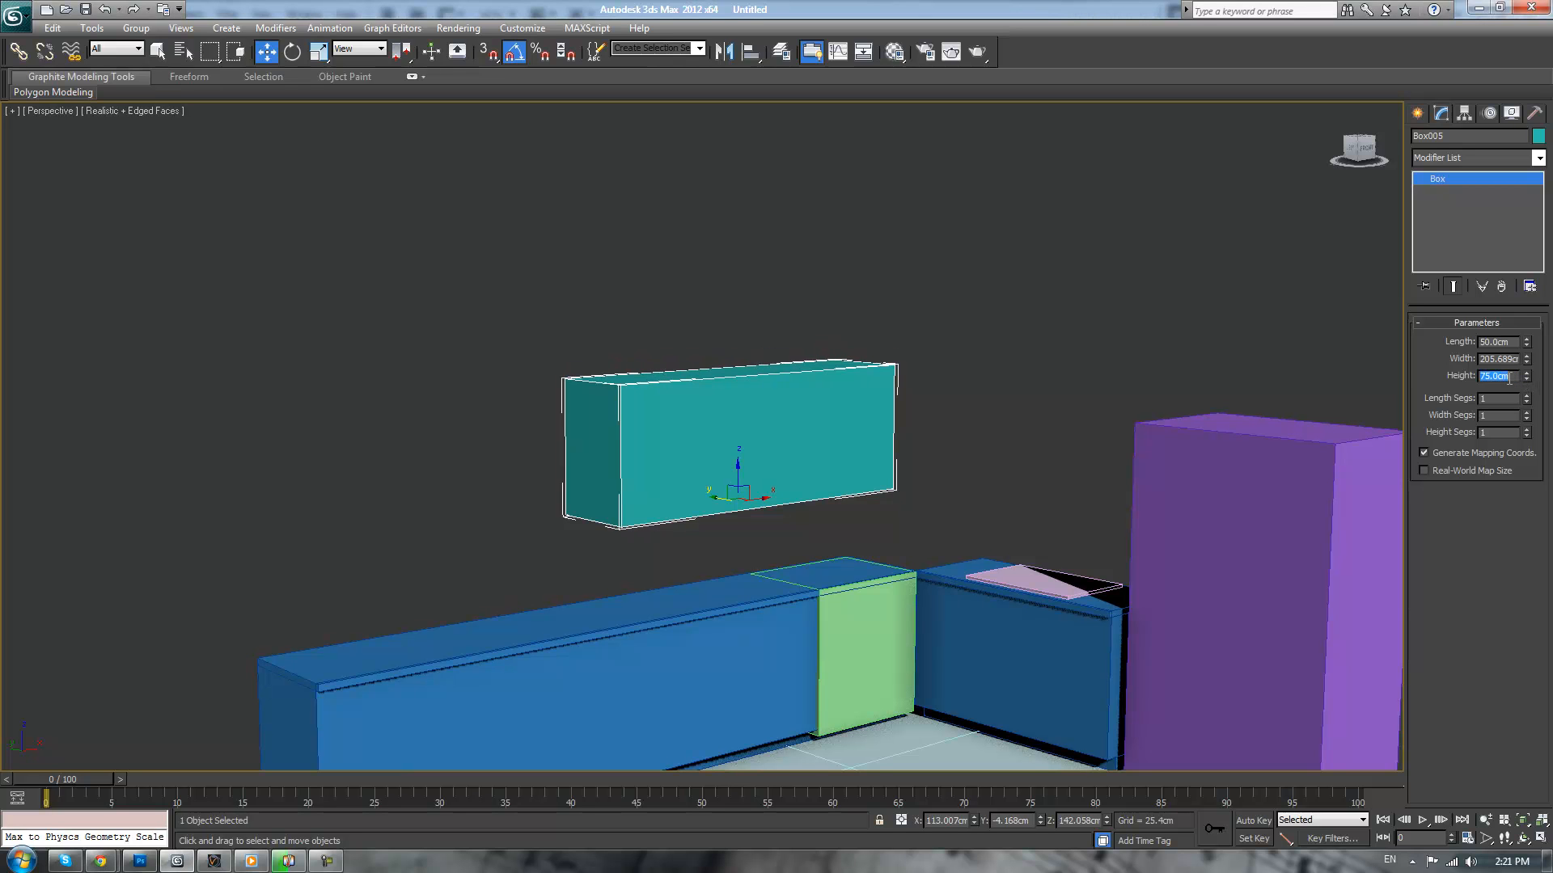
# - Convert the upper cabinet box to an Editable Poly
pyautogui.click(946, 373)
pyautogui.moveTo(946, 373)
pyautogui.keyDown('alt'); pyautogui.mouseDown(button='middle')
pyautogui.moveTo(973, 357)
pyautogui.moveTo(888, 399)
pyautogui.moveTo(929, 350)
pyautogui.moveTo(956, 350)
pyautogui.moveTo(974, 374)
pyautogui.mouseUp(button='middle'); pyautogui.keyUp('alt')
pyautogui.scroll(3, 967, 399)
pyautogui.moveTo(930, 599); pyautogui.dragTo(918, 412, button='middle')
pyautogui.keyDown('alt'); pyautogui.moveTo(918, 413); pyautogui.dragTo(909, 453, button='middle'); pyautogui.keyUp('alt')
pyautogui.click(768, 247)
pyautogui.keyDown('alt'); pyautogui.moveTo(1045, 198); pyautogui.dragTo(1008, 198, button='middle'); pyautogui.keyUp('alt')
pyautogui.keyDown('alt'); pyautogui.moveTo(1209, 153); pyautogui.dragTo(1235, 269, button='middle'); pyautogui.keyUp('alt')
pyautogui.hotkey('alt', 'e')
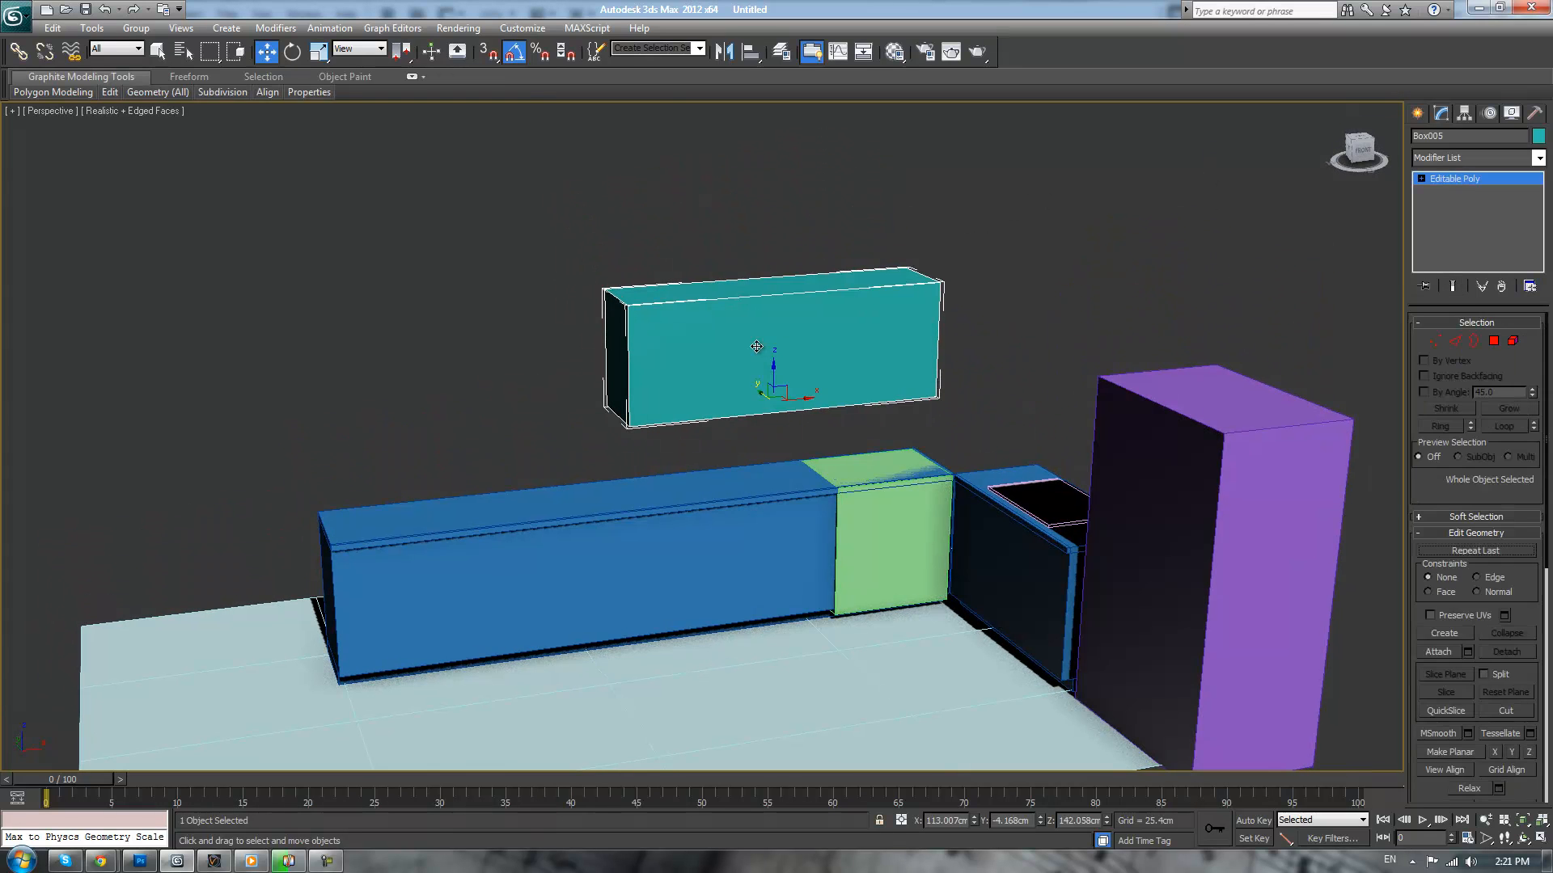
# - Move the four vertices at the upper cabinet's free end outward to lengthen it over the whole long counter
pyautogui.press('1')
pyautogui.moveTo(488, 220); pyautogui.dragTo(668, 452)
pyautogui.moveTo(634, 351); pyautogui.dragTo(346, 386)
pyautogui.moveTo(1084, 319); pyautogui.dragTo(1089, 370, button='middle')
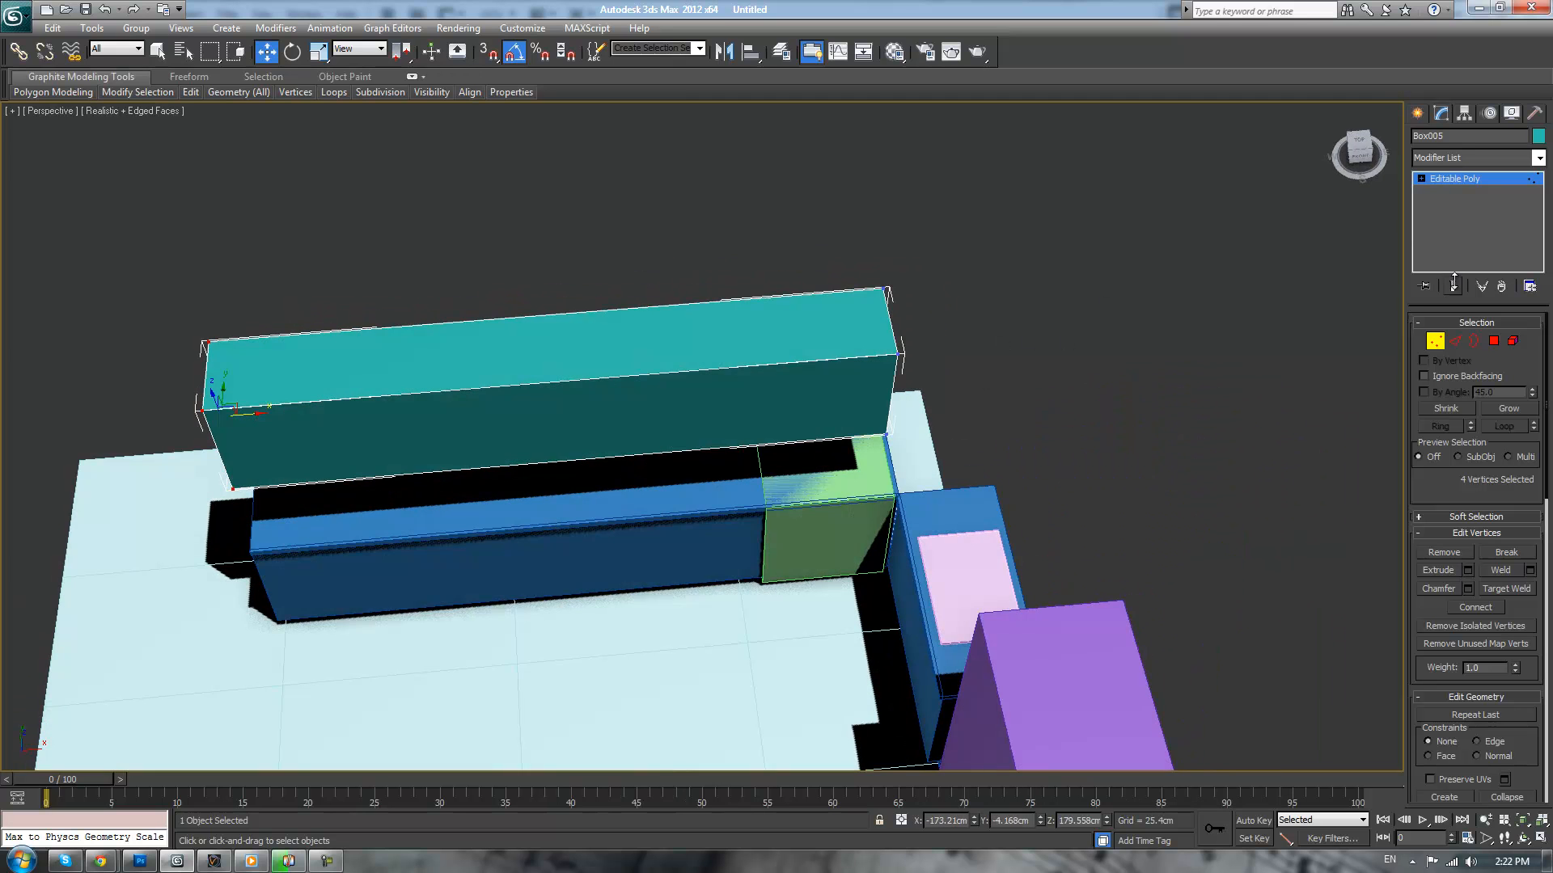
# - Pull the upper cabinet's end face at the corner side back to line up with the near edge of the green box
pyautogui.click(1494, 342)
pyautogui.keyDown('alt'); pyautogui.moveTo(1294, 344); pyautogui.dragTo(1115, 348, button='middle'); pyautogui.keyUp('alt')
pyautogui.click(861, 486)
pyautogui.keyDown('alt'); pyautogui.moveTo(1188, 551); pyautogui.dragTo(1136, 505, button='middle'); pyautogui.keyUp('alt')
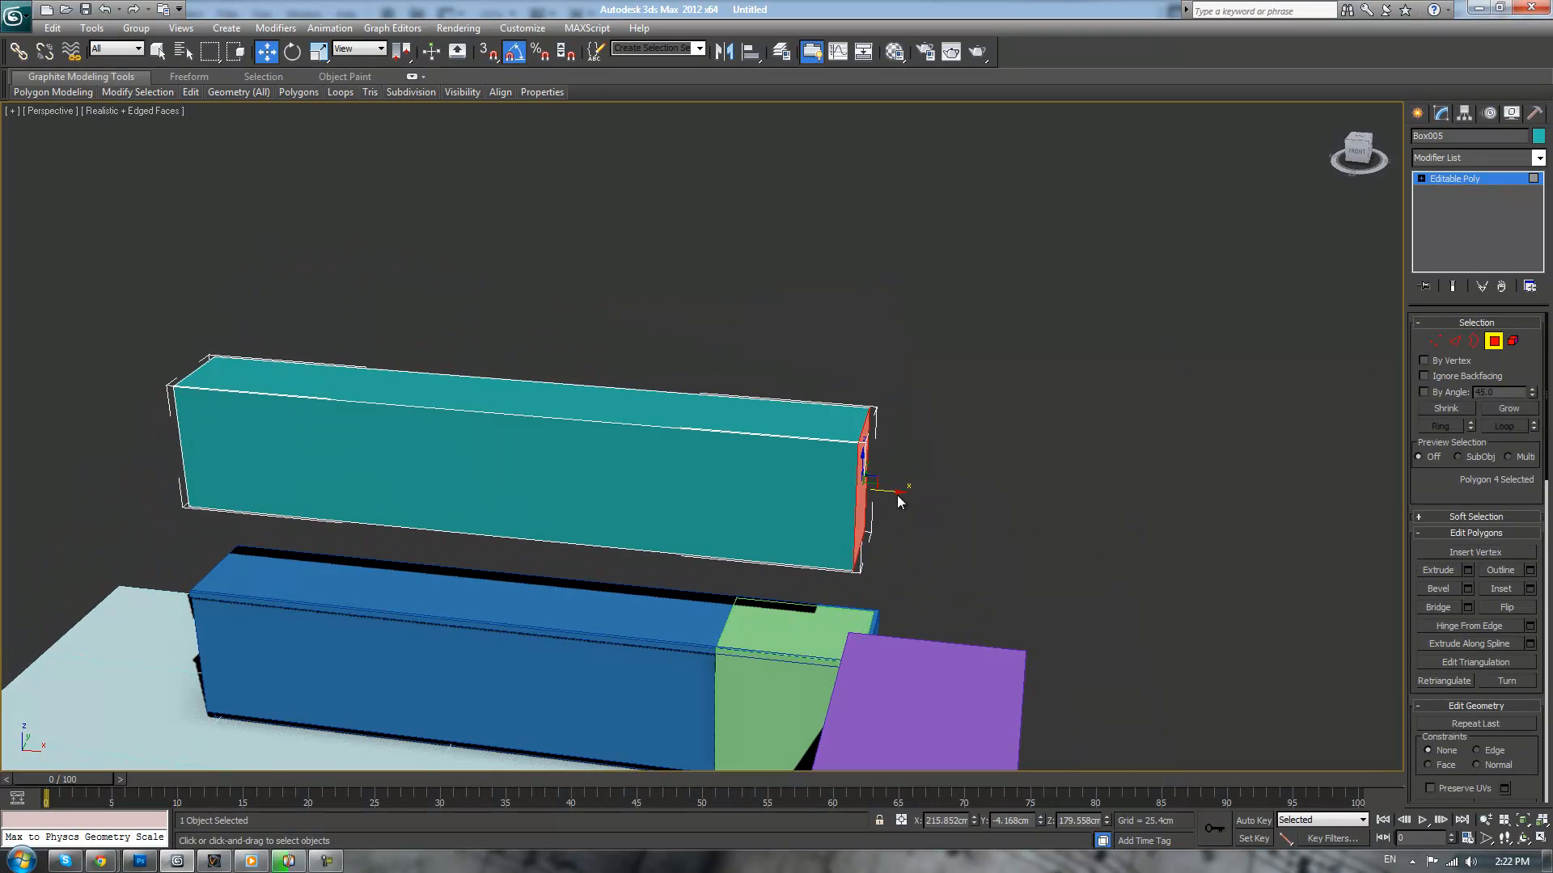
pyautogui.press('t')
pyautogui.scroll(4, 1033, 427)
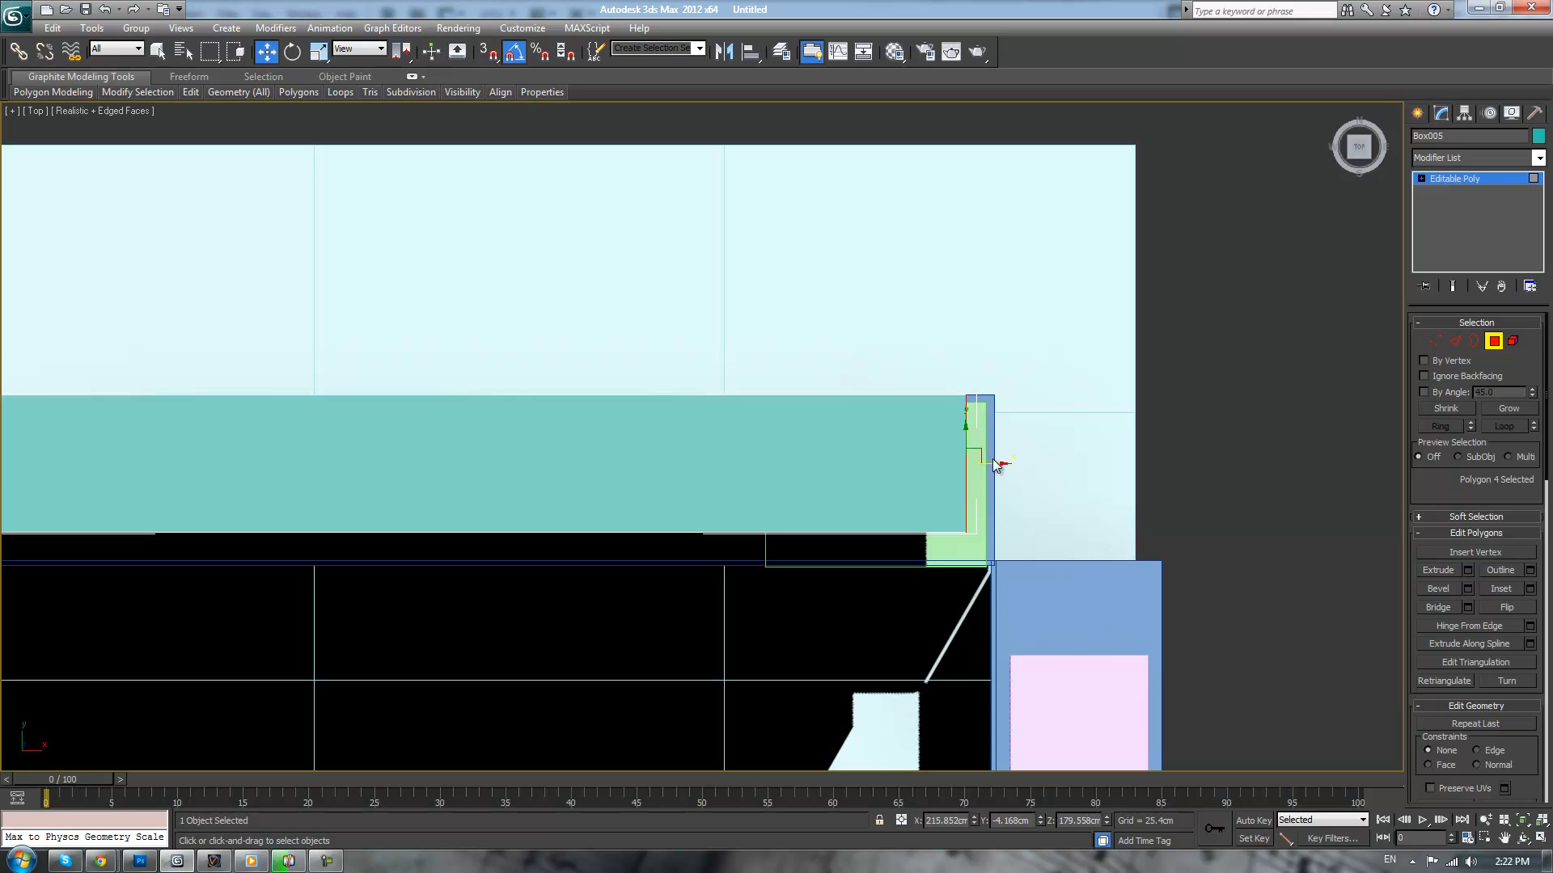
pyautogui.click(1003, 469)
pyautogui.hotkey('ctrl', 'z')
pyautogui.moveTo(986, 463); pyautogui.dragTo(802, 462)
pyautogui.click(1179, 419)
pyautogui.press('p')
pyautogui.keyDown('alt'); pyautogui.moveTo(1200, 438); pyautogui.dragTo(1016, 409, button='middle'); pyautogui.keyUp('alt')
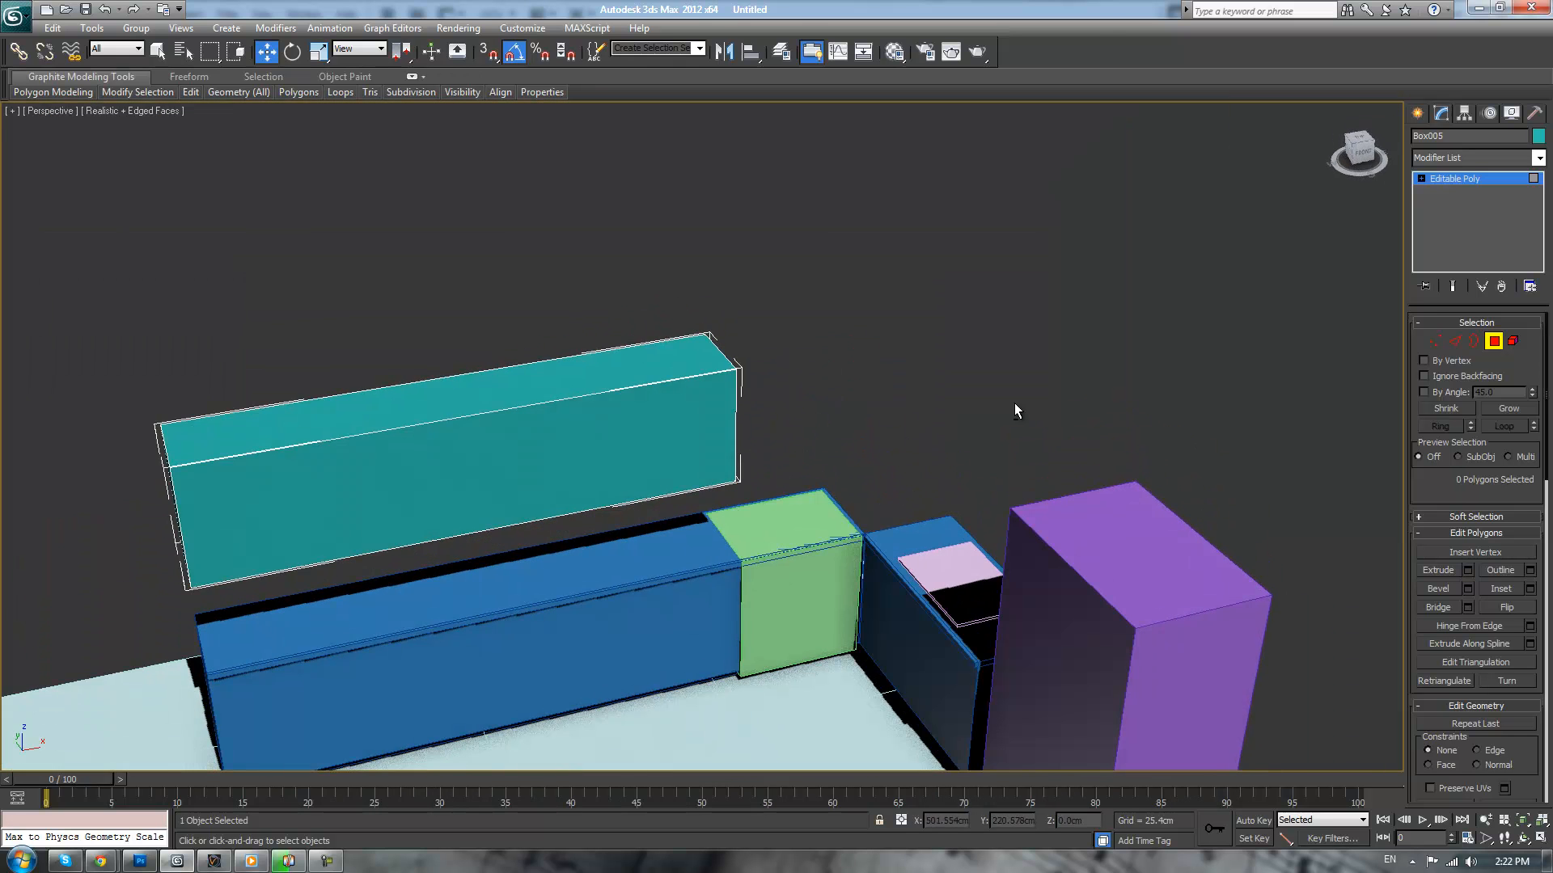
# - Draw a box on the upper cabinet's corner-side end face, about 30 by 37 cm, extending toward the corner
pyautogui.click(1415, 115)
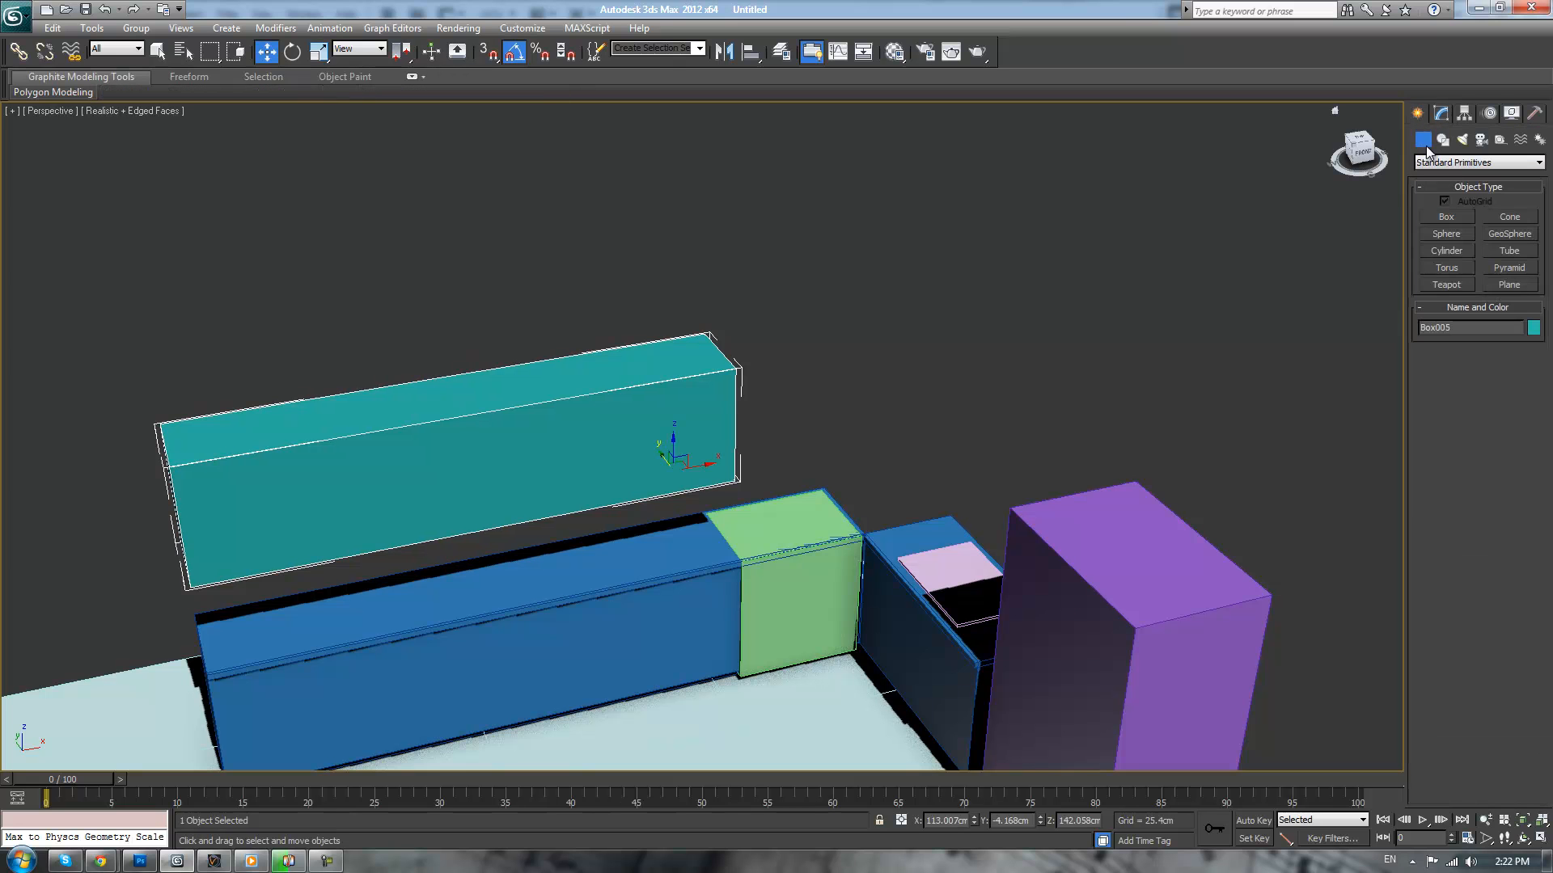
pyautogui.click(1445, 216)
pyautogui.keyDown('alt'); pyautogui.moveTo(1279, 237); pyautogui.dragTo(610, 420, button='middle'); pyautogui.keyUp('alt')
pyautogui.moveTo(602, 424); pyautogui.dragTo(664, 468)
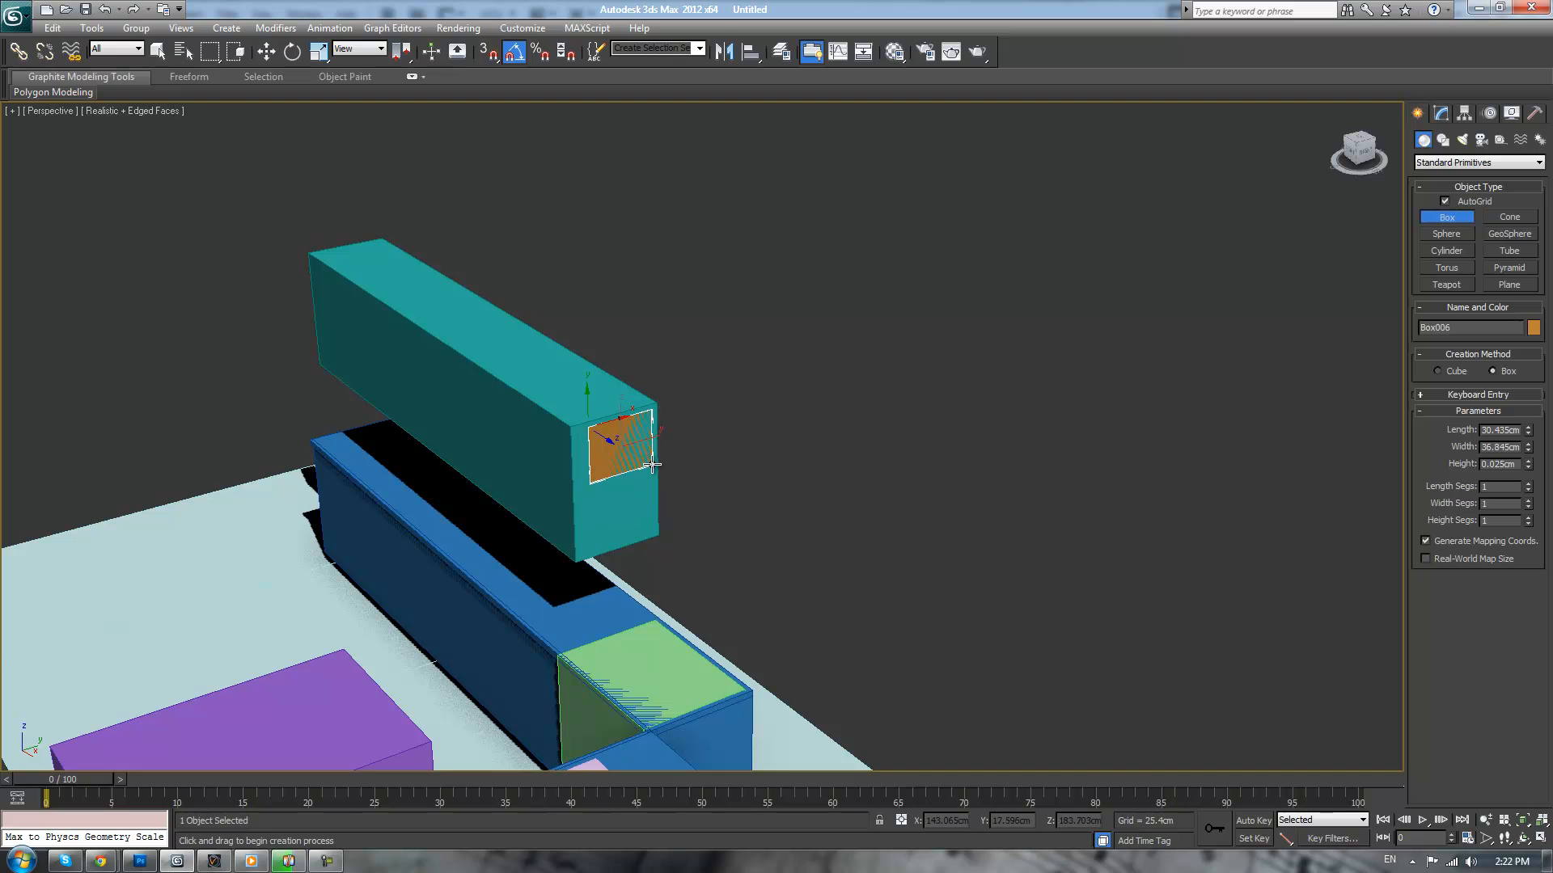
pyautogui.press('w')
# - Convert the new orange box to an Editable Poly and move its outer end vertices to about the counter's corner edge
pyautogui.moveTo(880, 447); pyautogui.dragTo(903, 413, button='middle')
pyautogui.press('t')
pyautogui.hotkey('ctrl', 'e')
pyautogui.keyDown('alt'); pyautogui.moveTo(1075, 404); pyautogui.dragTo(1064, 391, button='middle'); pyautogui.keyUp('alt')
pyautogui.scroll(2, 1002, 404)
pyautogui.scroll(2, 891, 409)
pyautogui.moveTo(892, 409); pyautogui.dragTo(909, 533, button='middle')
pyautogui.press('1')
pyautogui.moveTo(1006, 421); pyautogui.dragTo(905, 586)
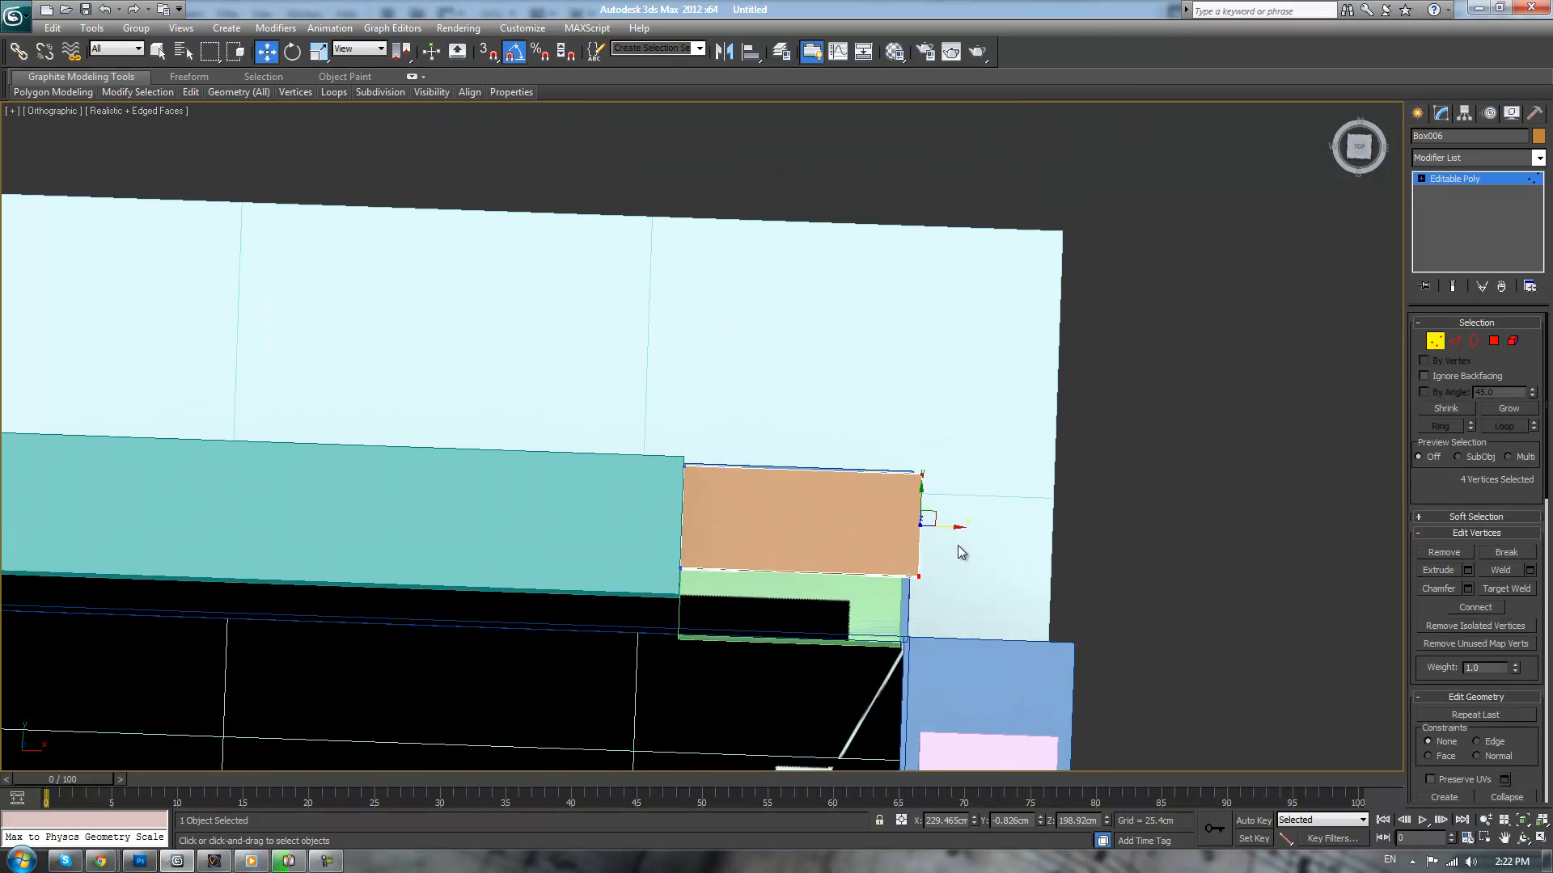
pyautogui.moveTo(944, 525); pyautogui.dragTo(936, 521)
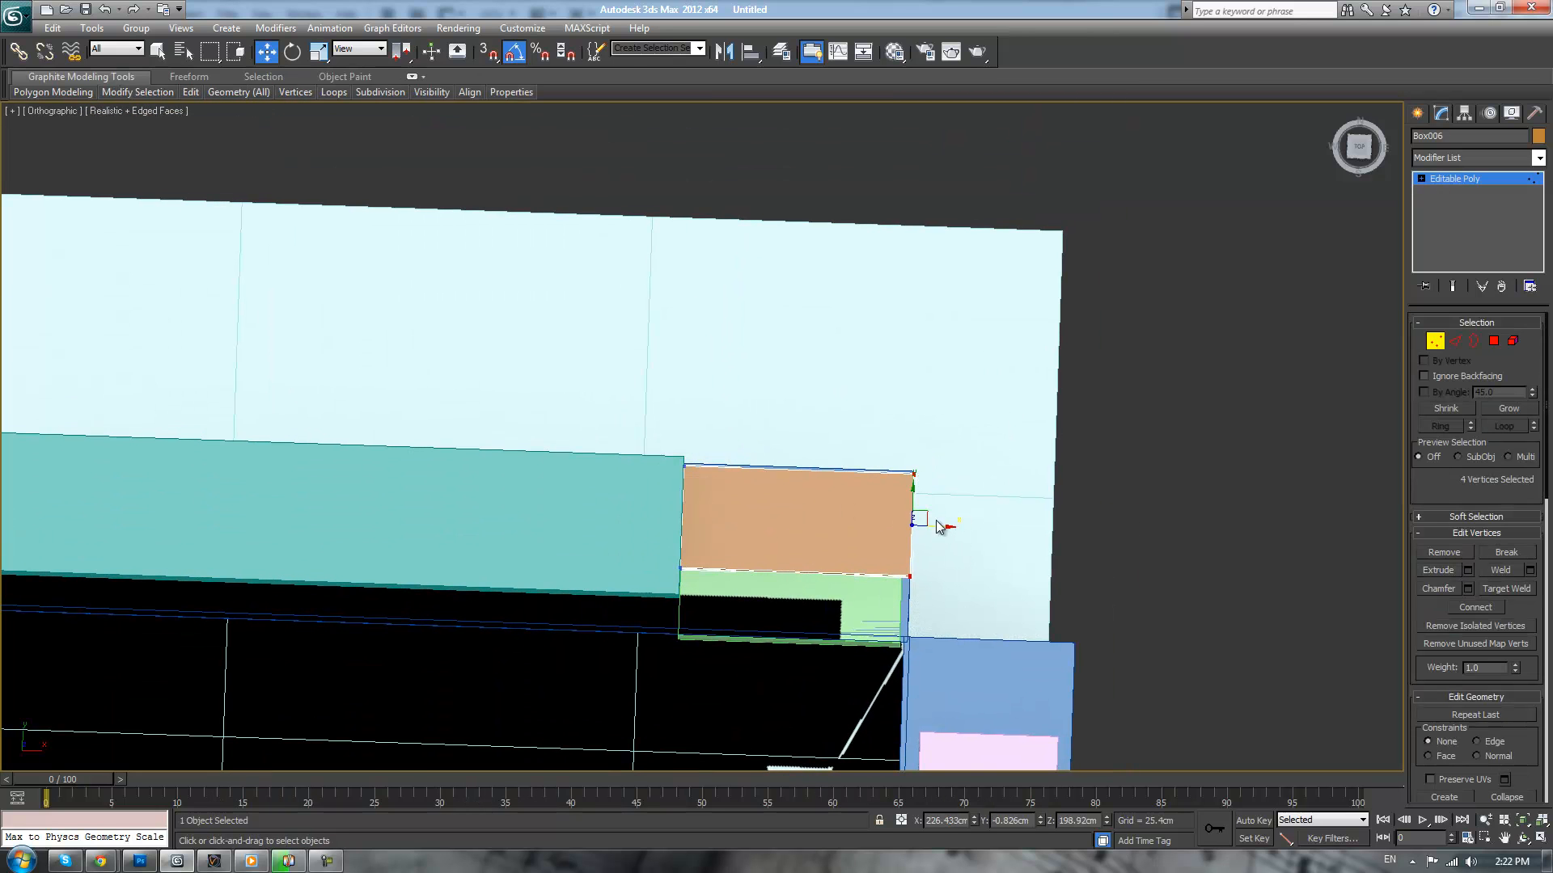
# - Move the orange box's rear vertices back to line up with the upper cabinet's rear edge
pyautogui.moveTo(665, 399); pyautogui.dragTo(954, 521)
pyautogui.moveTo(801, 435); pyautogui.dragTo(801, 426)
pyautogui.click(1137, 450)
pyautogui.press('p')
pyautogui.scroll(-3, 1098, 486)
pyautogui.keyDown('alt'); pyautogui.moveTo(1099, 487); pyautogui.dragTo(1036, 469, button='middle'); pyautogui.keyUp('alt')
pyautogui.press('z')
pyautogui.scroll(-3, 1135, 373)
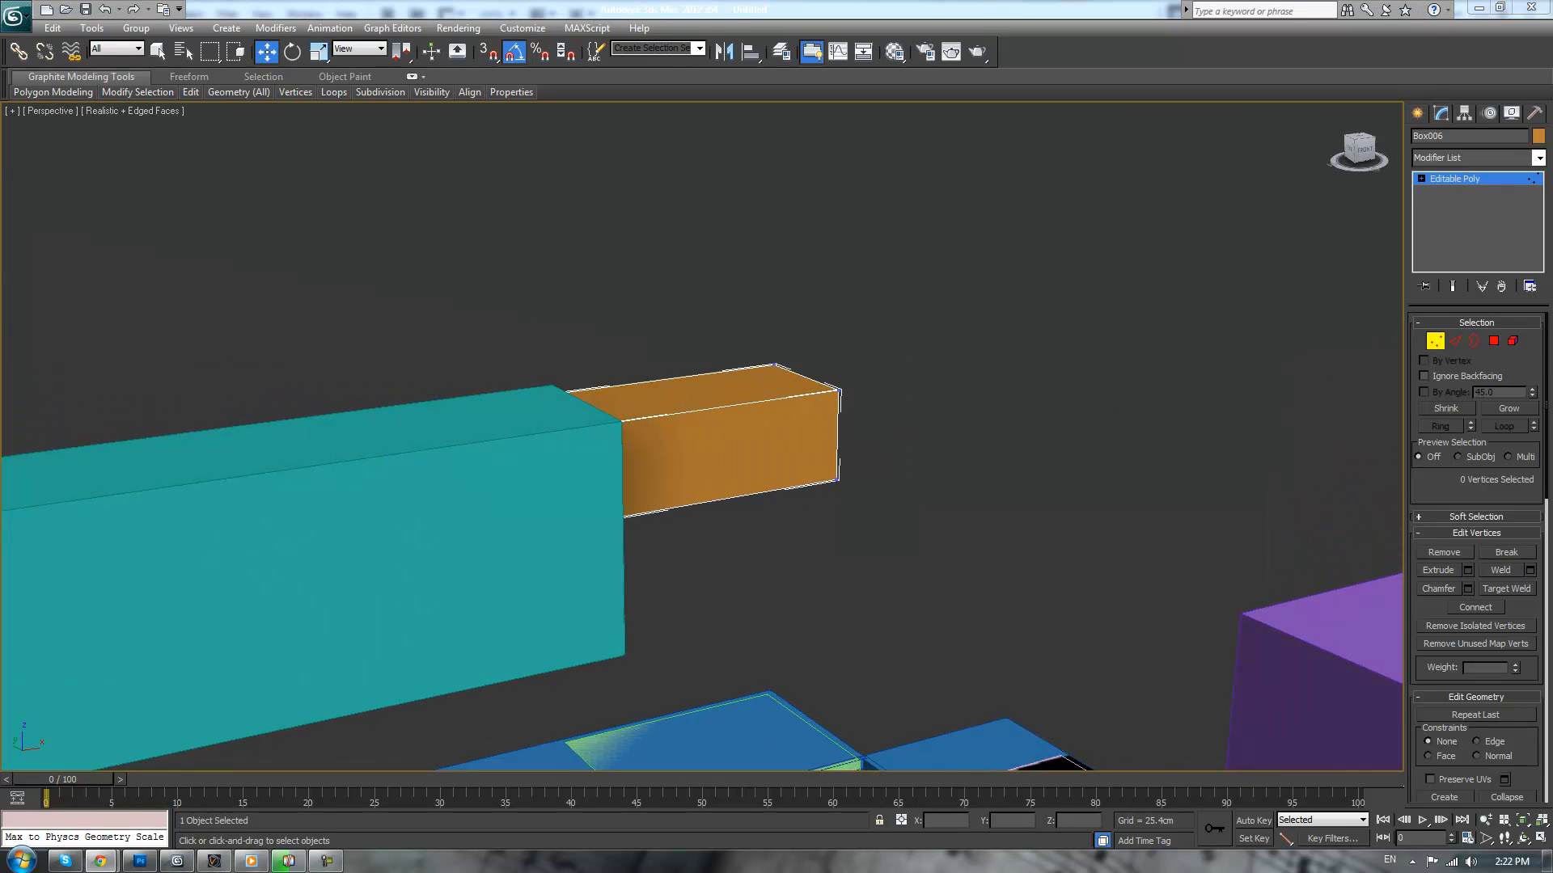
# - Check the kitchen photo in Chrome and align the orange box's top face with the upper cabinet's top in 3ds Max
pyautogui.moveTo(1552, 223); pyautogui.dragTo(951, 216)
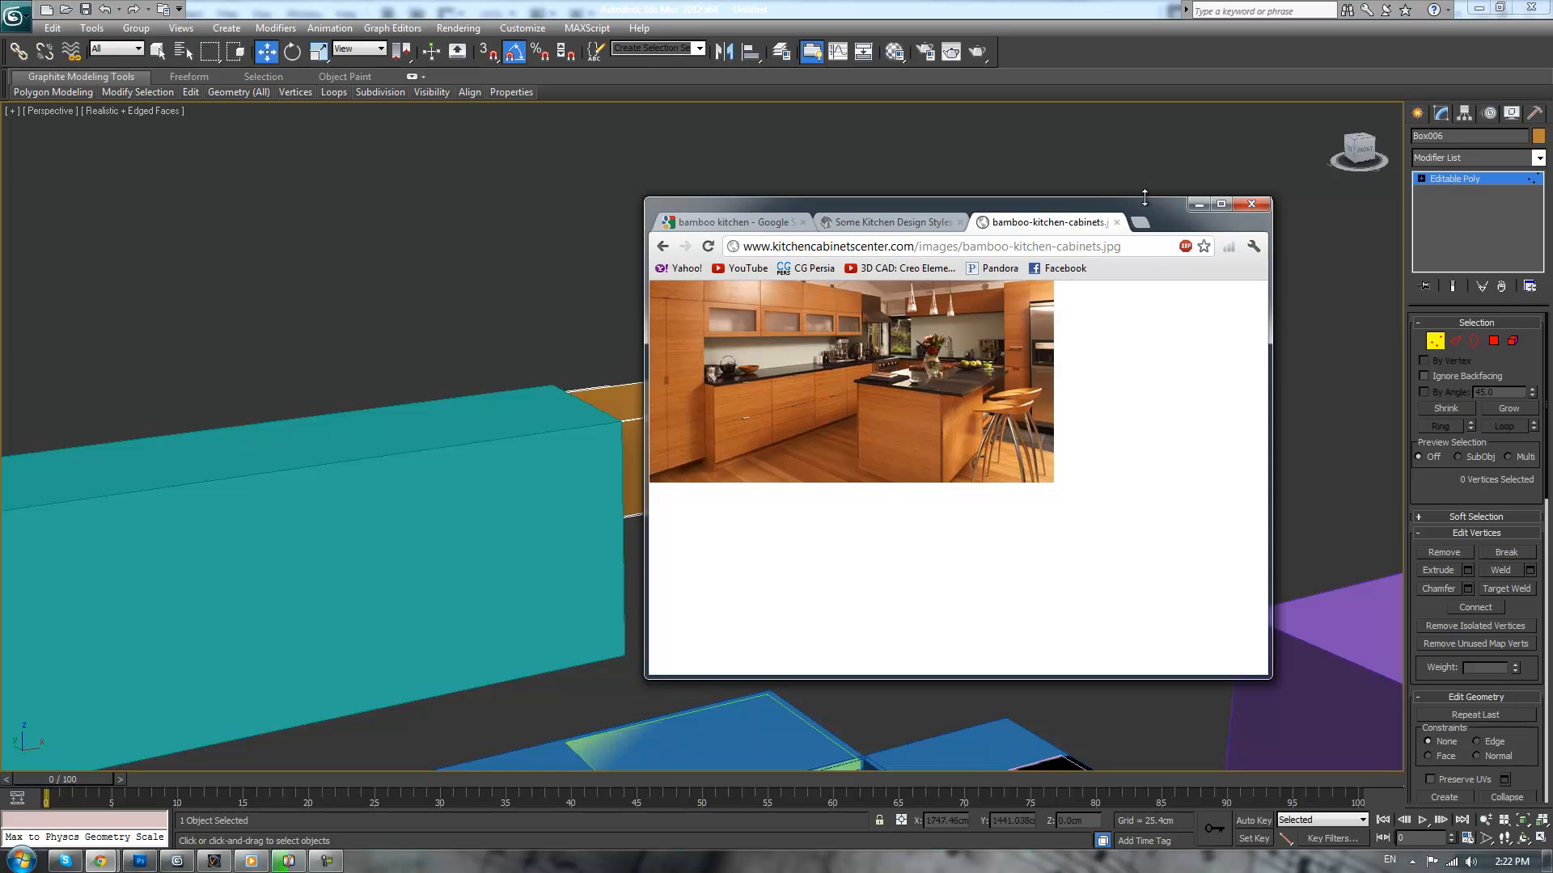
pyautogui.moveTo(1147, 209); pyautogui.dragTo(1552, 303)
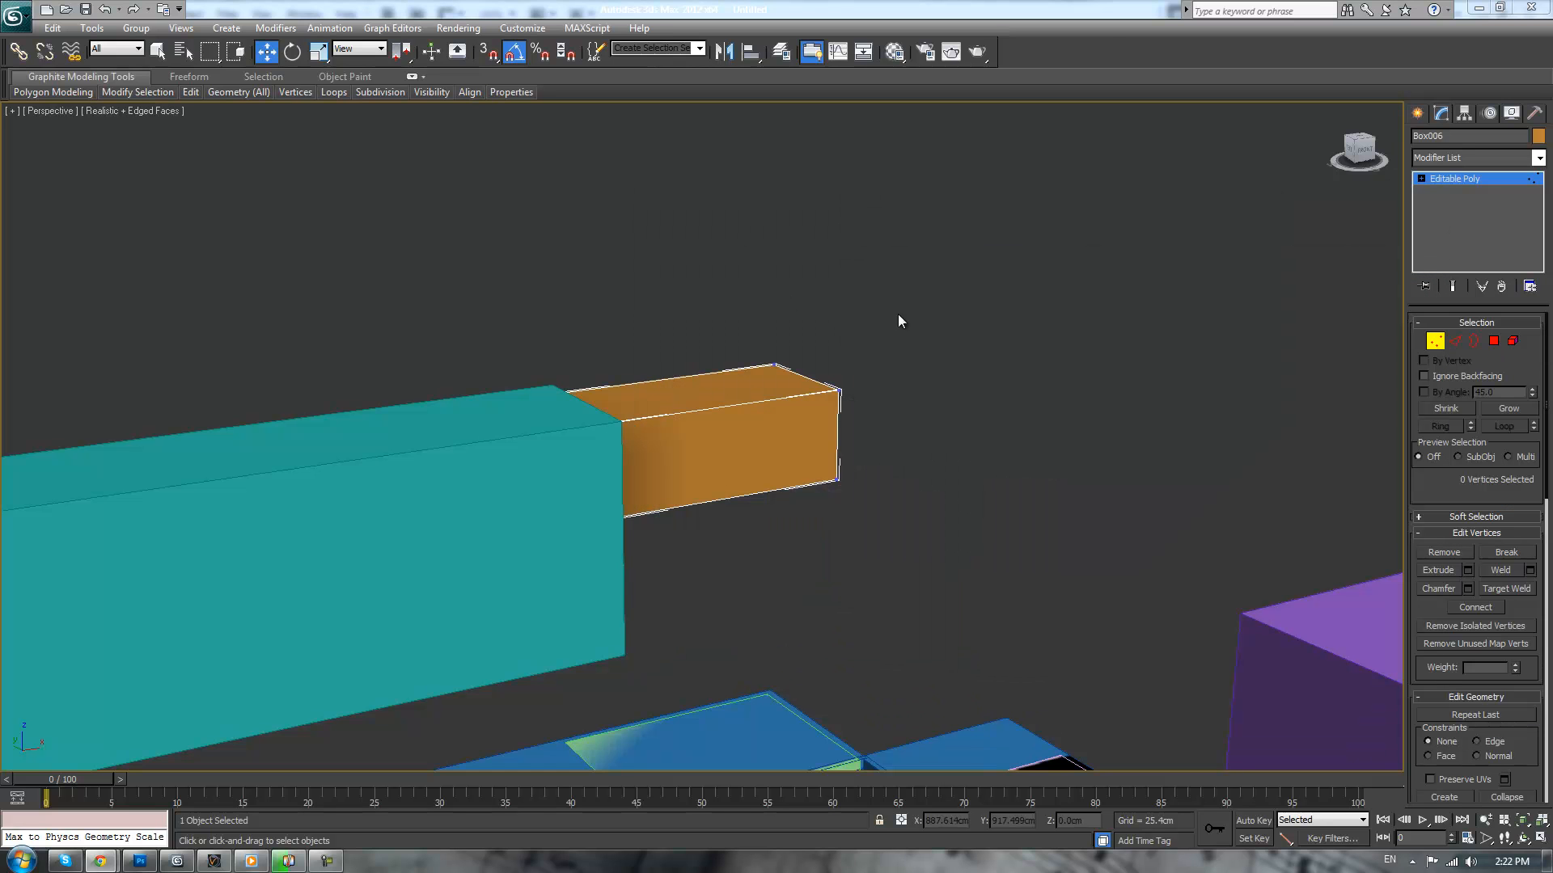
pyautogui.click(1493, 340)
pyautogui.click(742, 390)
pyautogui.keyDown('alt'); pyautogui.moveTo(742, 390); pyautogui.dragTo(823, 375, button='middle'); pyautogui.keyUp('alt')
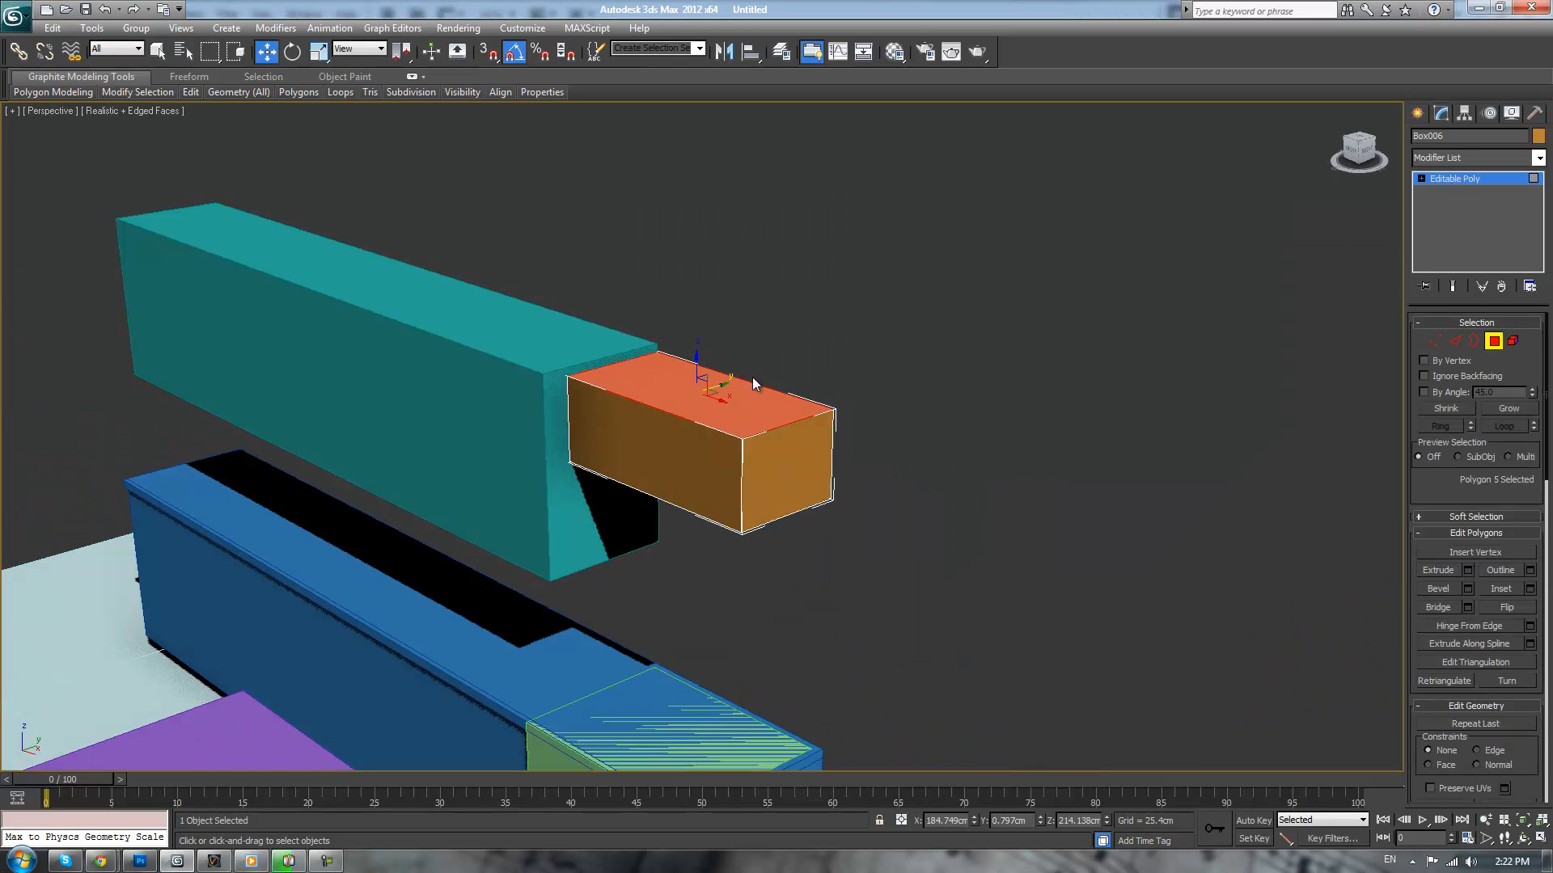
pyautogui.click(992, 361)
pyautogui.keyDown('alt'); pyautogui.moveTo(992, 361); pyautogui.dragTo(1116, 364, button='middle'); pyautogui.keyUp('alt')
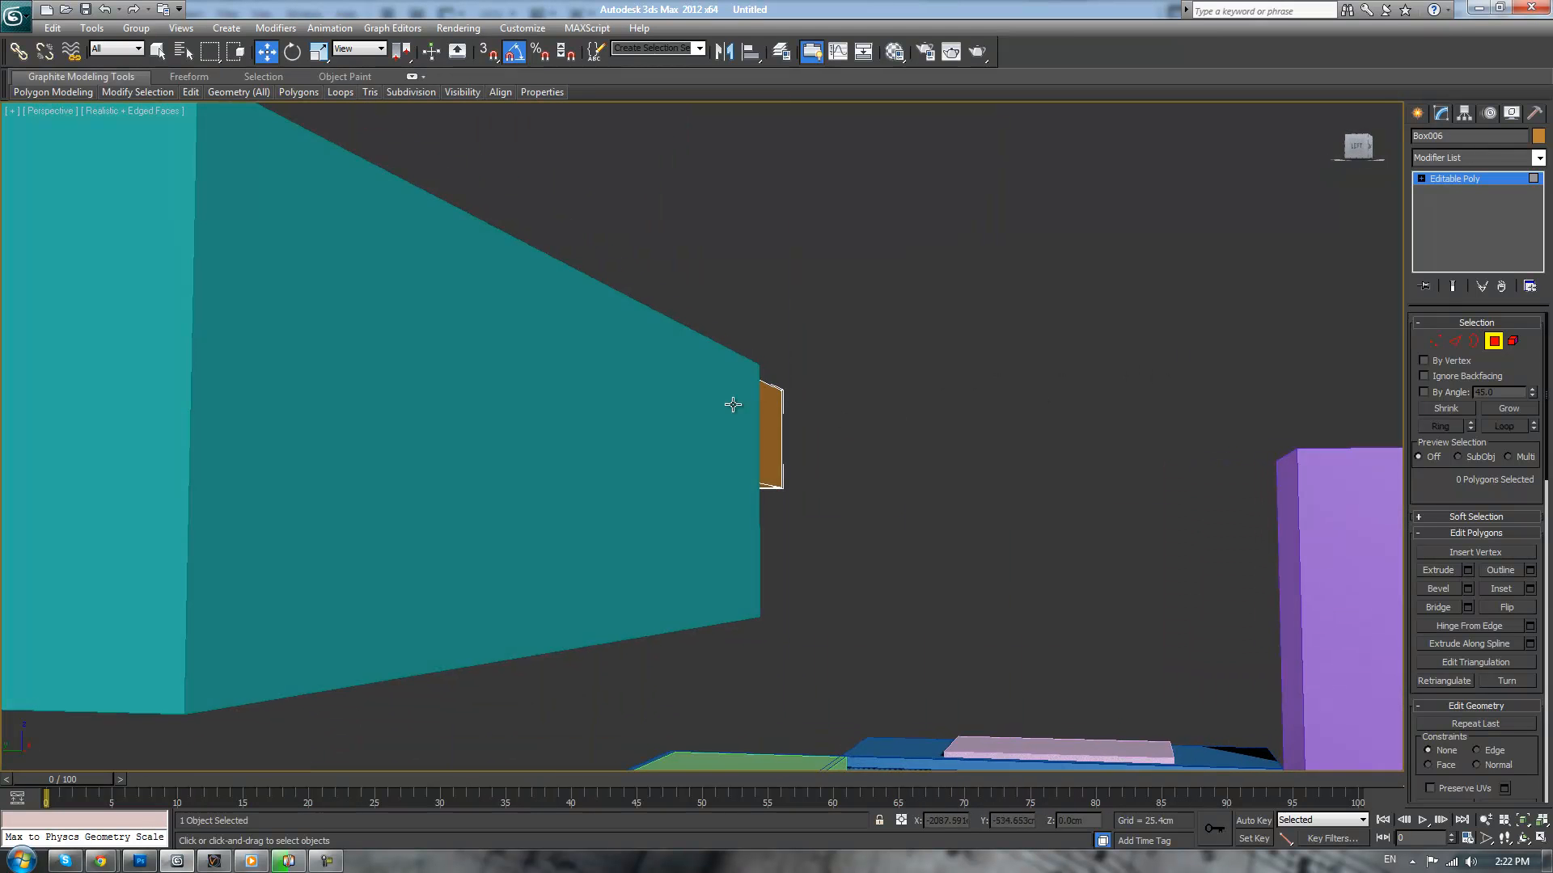
# - Pull the orange box's front face forward until it is nearly flush with the upper cabinet's front
pyautogui.click(764, 410)
pyautogui.keyDown('alt'); pyautogui.moveTo(773, 397); pyautogui.dragTo(756, 422, button='middle'); pyautogui.keyUp('alt')
pyautogui.moveTo(803, 420); pyautogui.dragTo(779, 416)
pyautogui.click(914, 255)
pyautogui.keyDown('alt'); pyautogui.moveTo(914, 249); pyautogui.dragTo(1041, 217, button='middle'); pyautogui.keyUp('alt')
pyautogui.scroll(-5, 1035, 242)
pyautogui.keyDown('alt'); pyautogui.moveTo(1030, 340); pyautogui.dragTo(1002, 416, button='middle'); pyautogui.keyUp('alt')
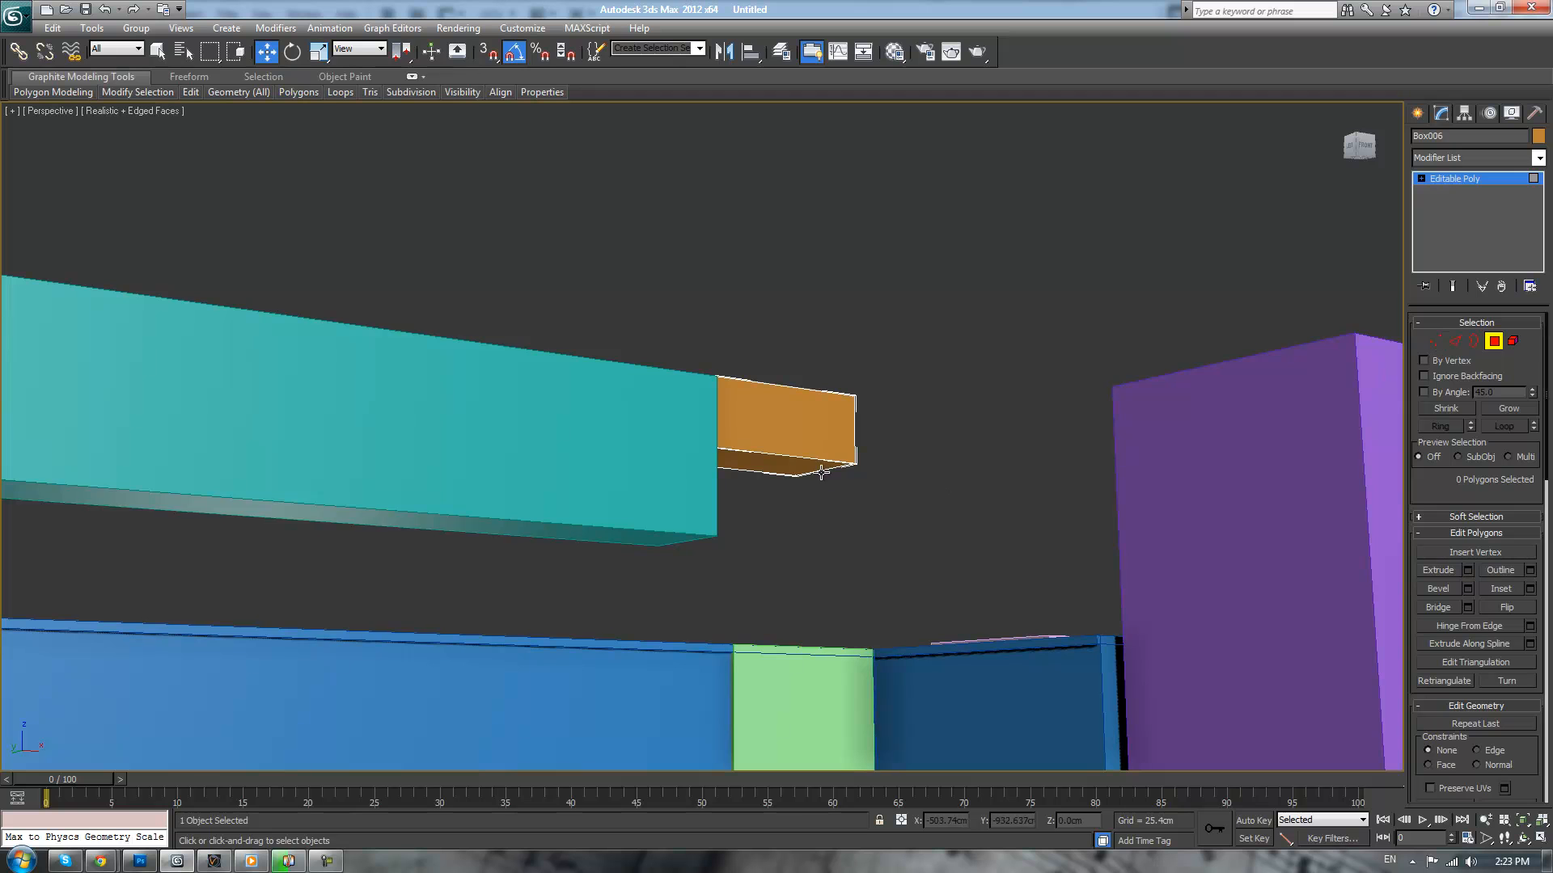
# - Raise the orange box's bottom face slightly and extrude it downward in two segments of 7 cm each
pyautogui.click(800, 457)
pyautogui.moveTo(755, 428); pyautogui.dragTo(756, 419)
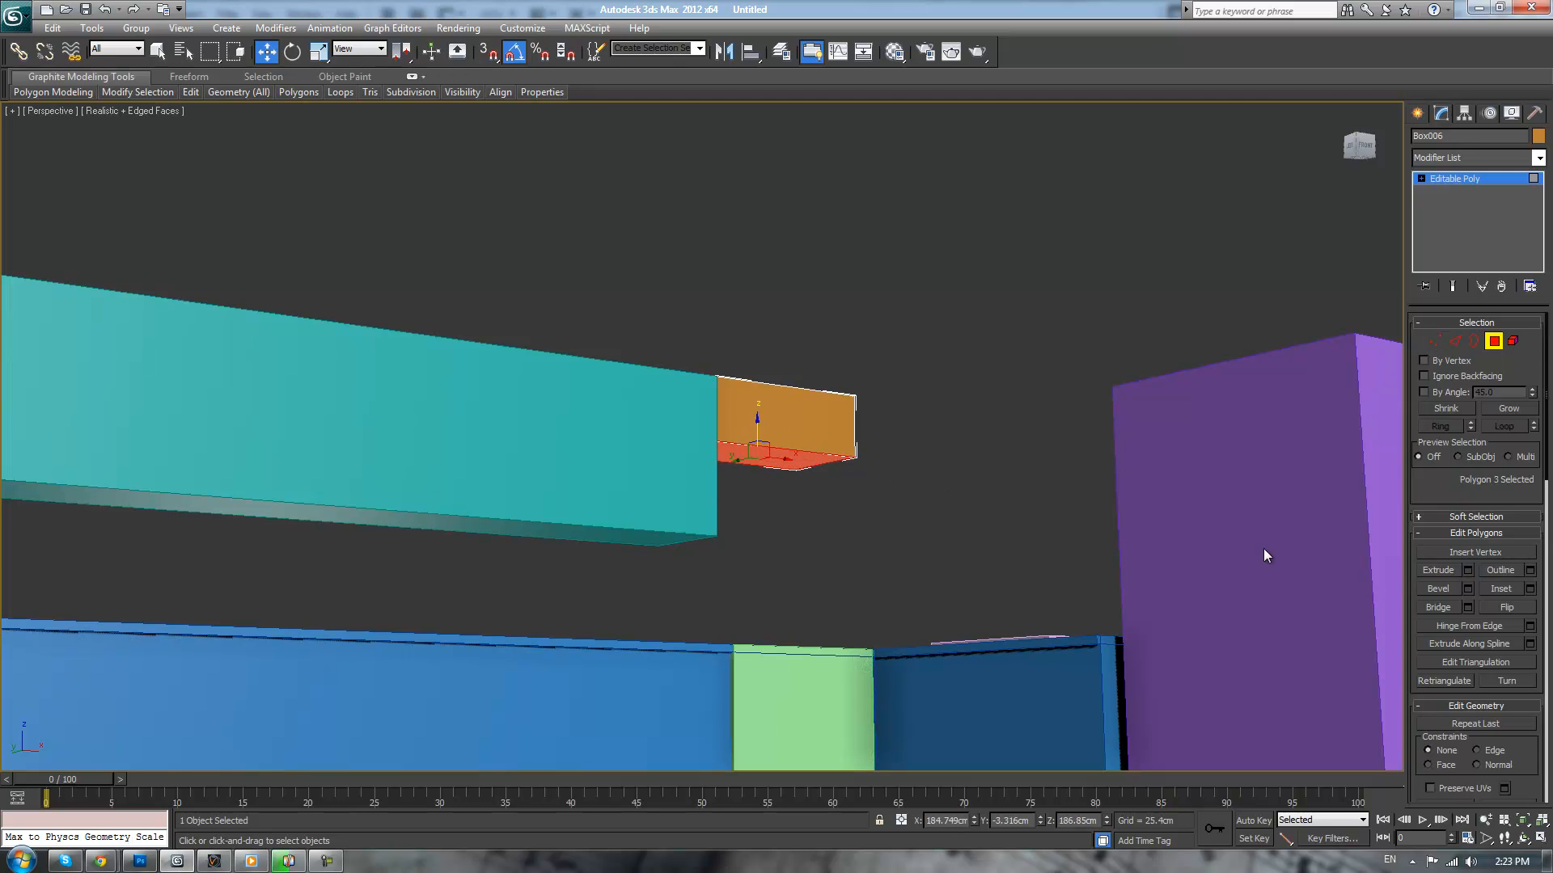
pyautogui.click(1467, 568)
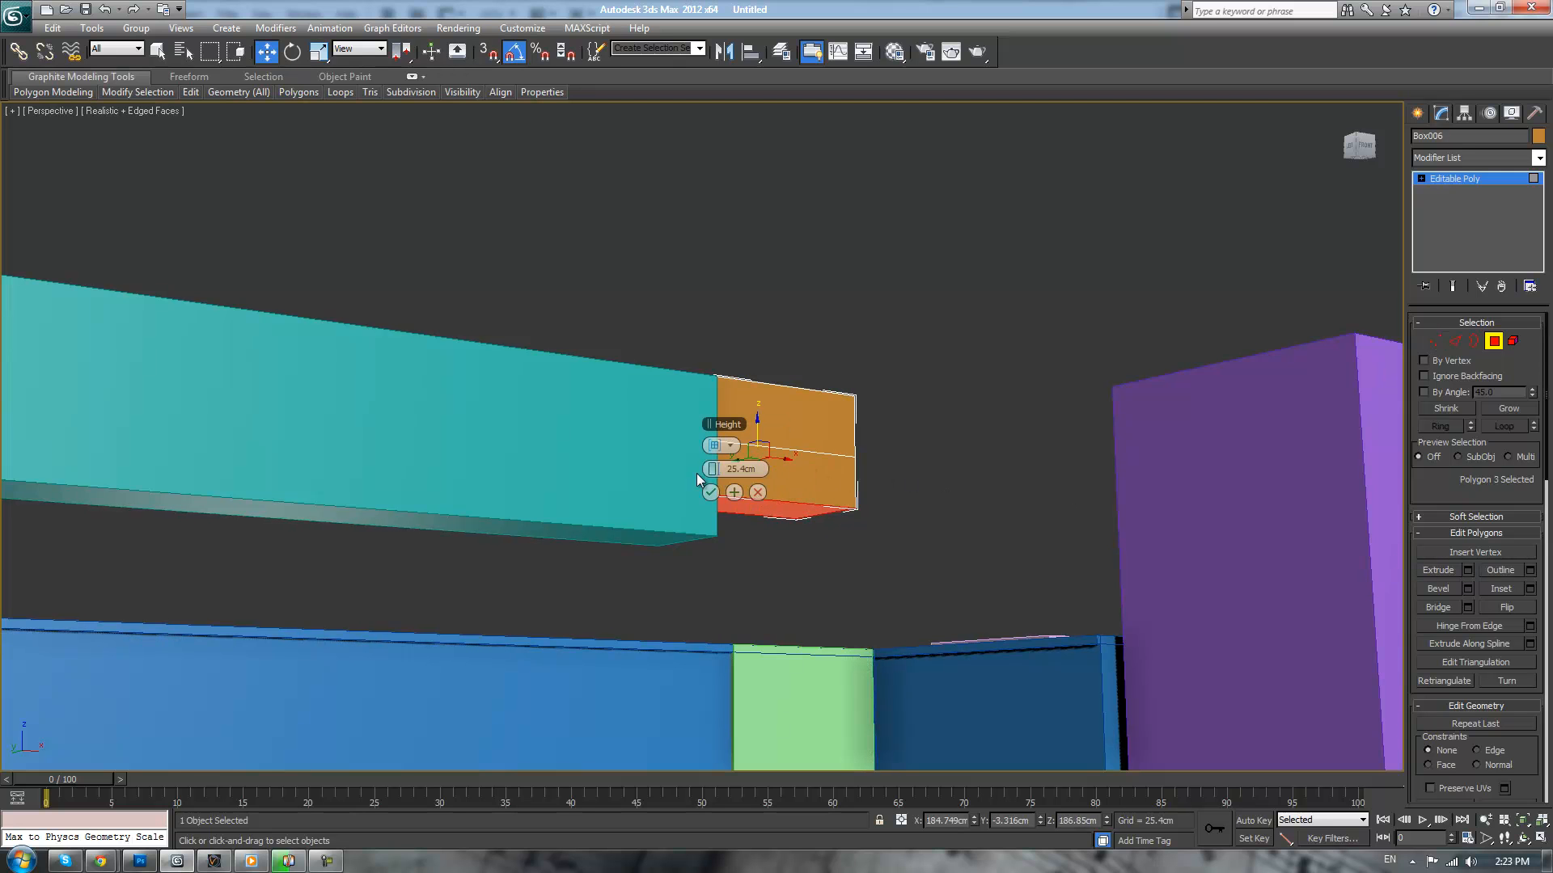
pyautogui.moveTo(712, 469); pyautogui.dragTo(671, 466)
pyautogui.write('14')
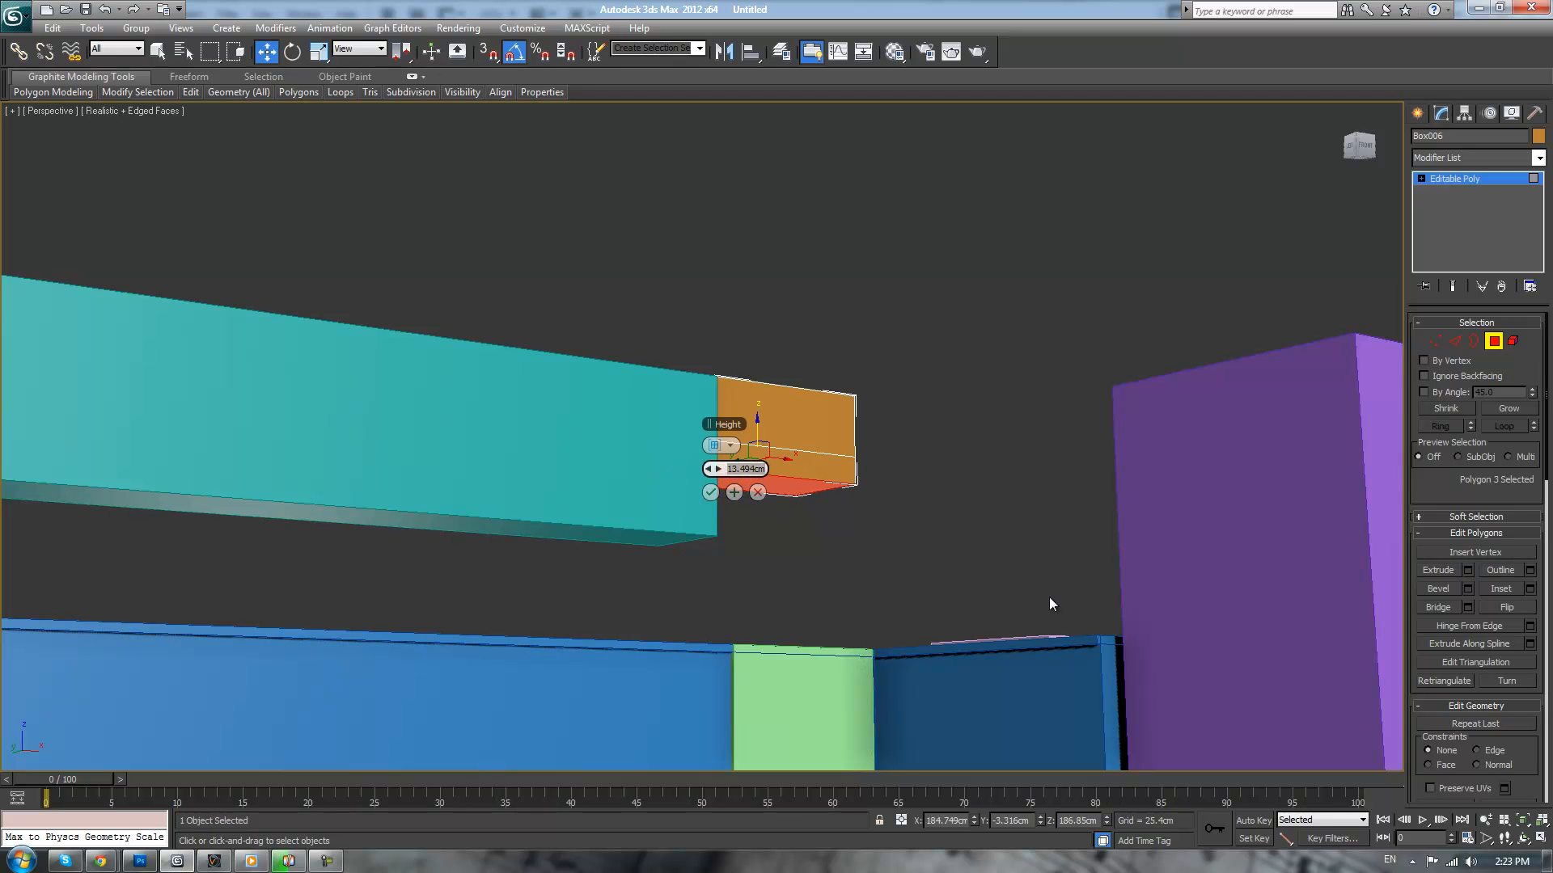
pyautogui.press('Return')
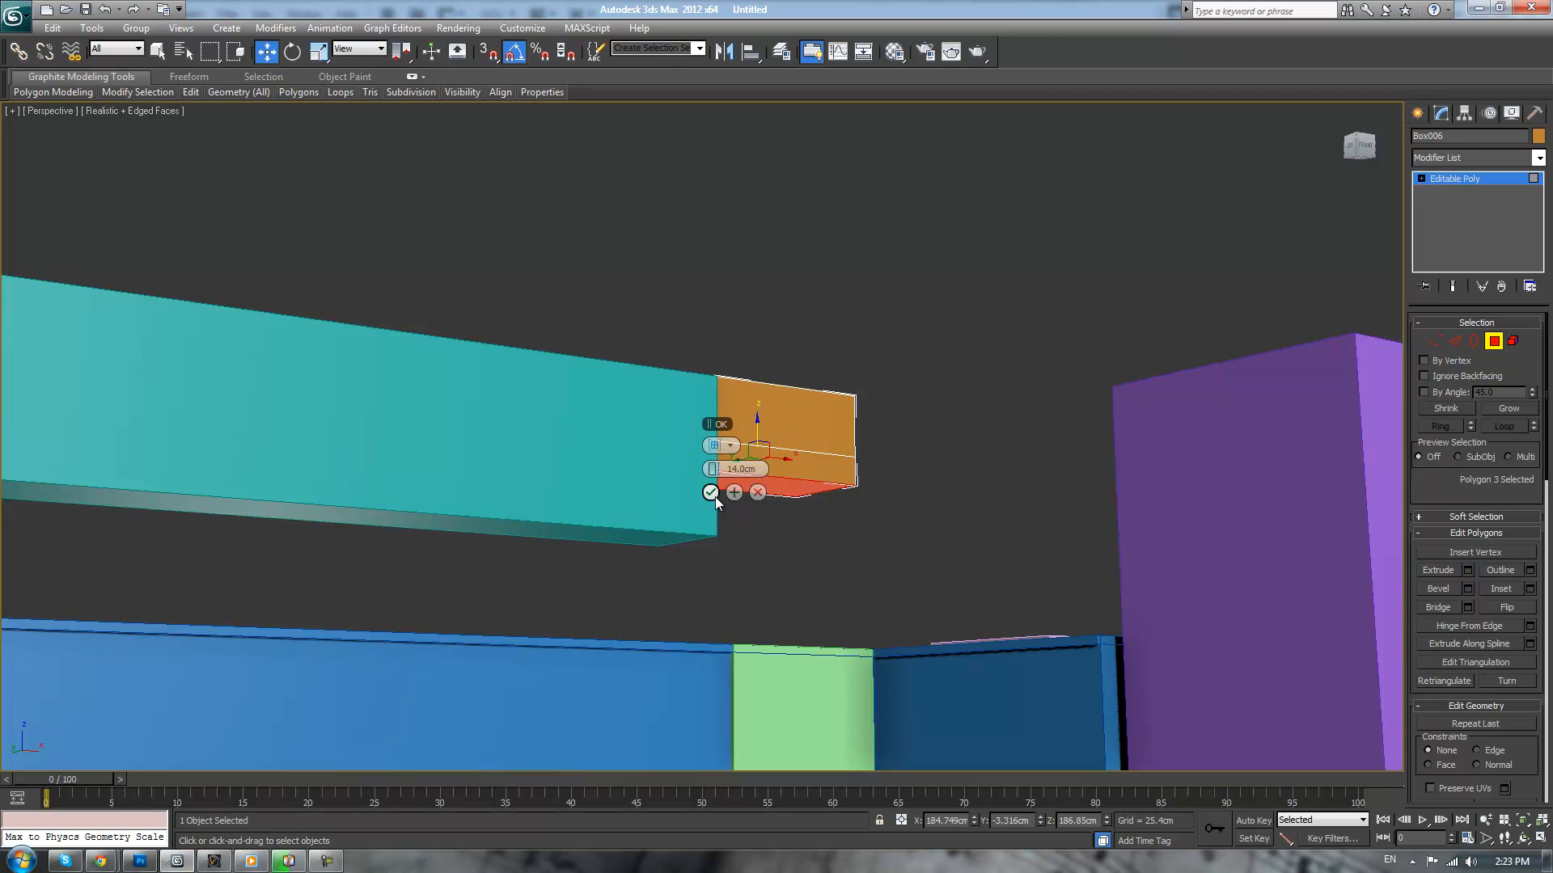
pyautogui.click(748, 469)
pyautogui.write('7')
pyautogui.press('Return')
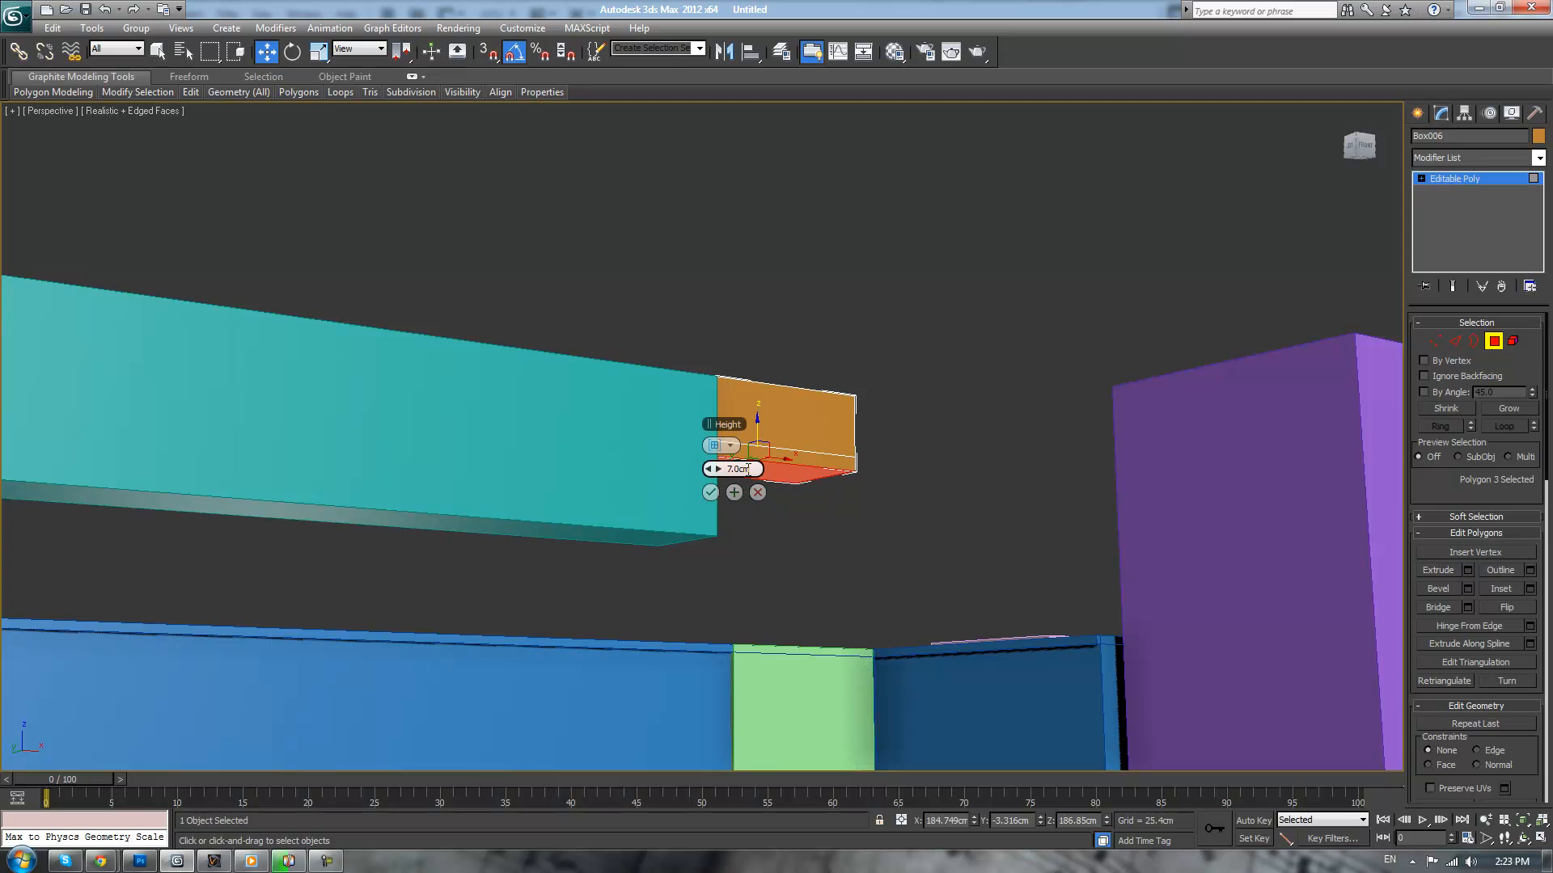
pyautogui.click(711, 493)
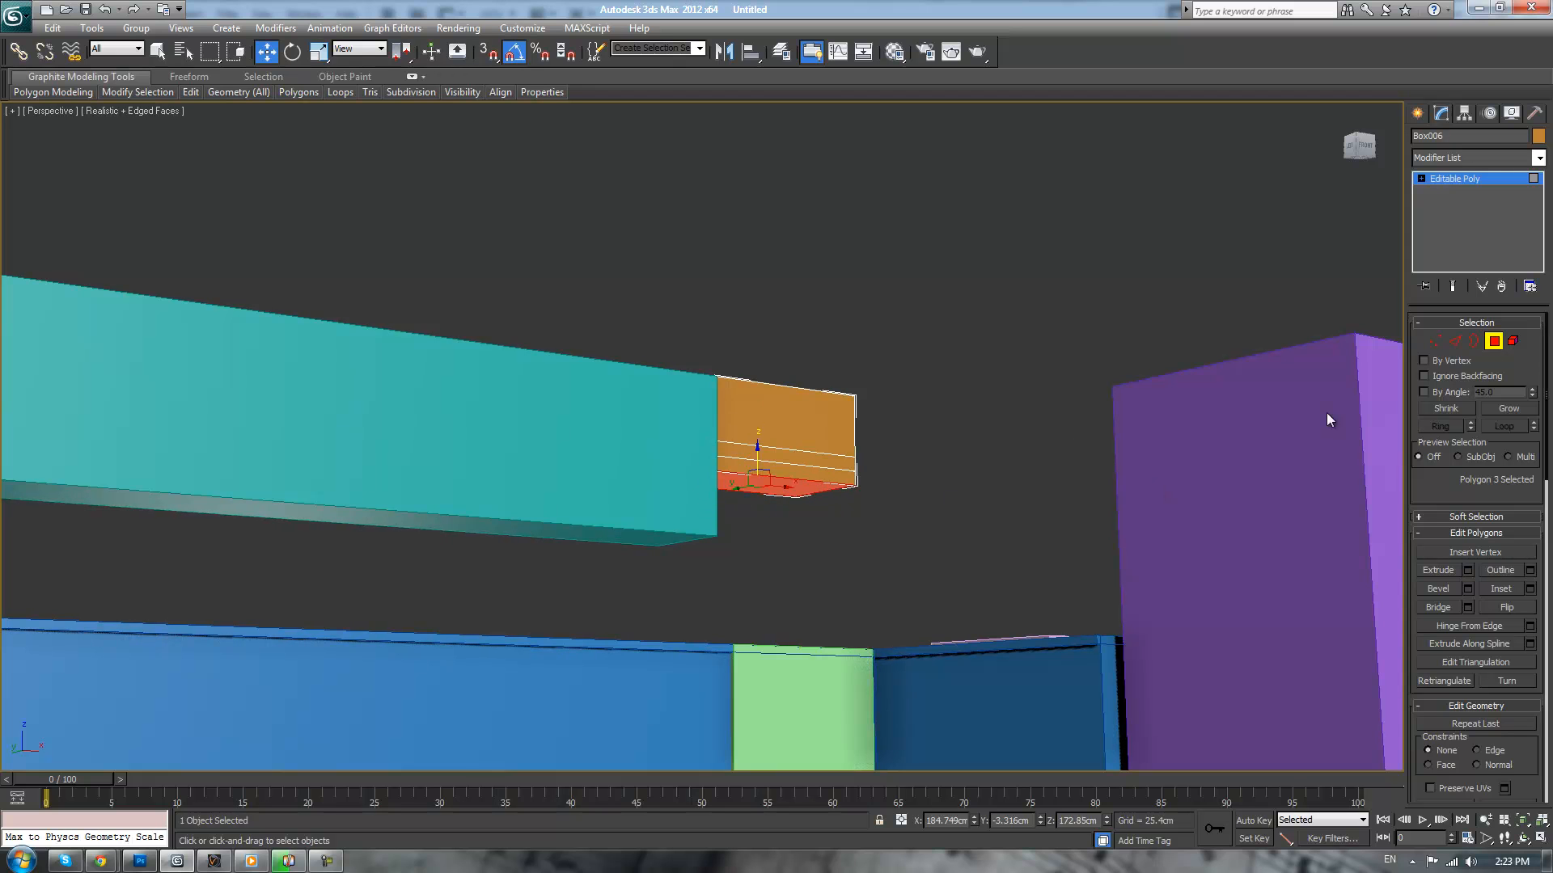
# - Pull the front face of the orange box's lowest segment forward to form a projecting hood lip
pyautogui.click(833, 473)
pyautogui.keyDown('alt'); pyautogui.moveTo(1030, 435); pyautogui.dragTo(849, 465, button='middle'); pyautogui.keyUp('alt')
pyautogui.moveTo(815, 472); pyautogui.dragTo(789, 461)
pyautogui.click(1017, 492)
pyautogui.keyDown('alt'); pyautogui.moveTo(1018, 491); pyautogui.dragTo(1021, 368, button='middle'); pyautogui.keyUp('alt')
pyautogui.scroll(-3, 959, 413)
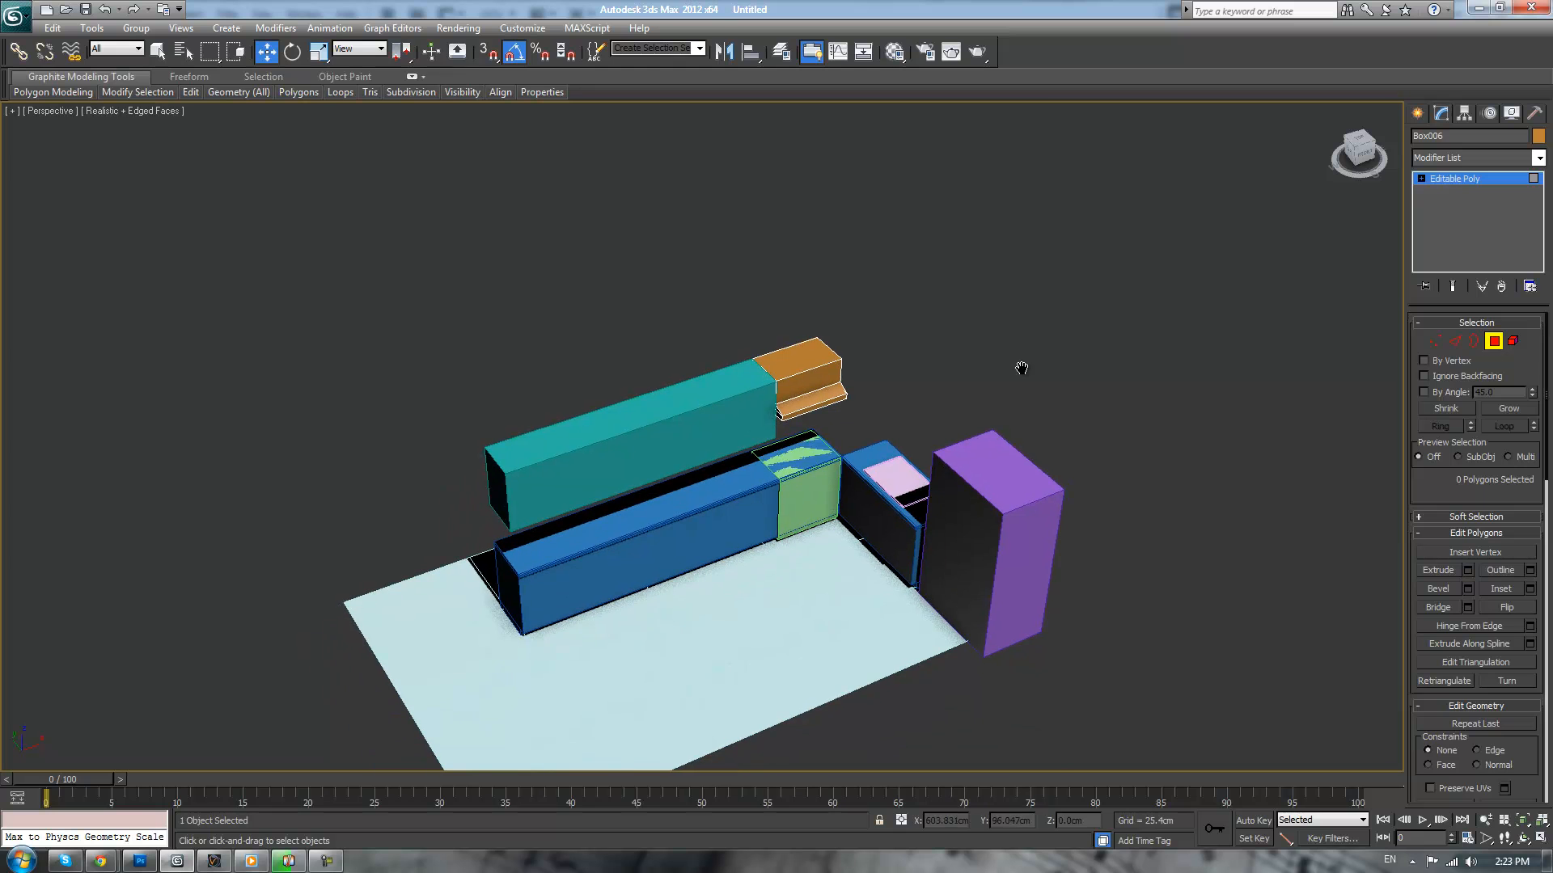
# - Create a tall box about 120 by 153 cm on the floor against the free end of the long counter
pyautogui.click(1418, 112)
pyautogui.click(1446, 216)
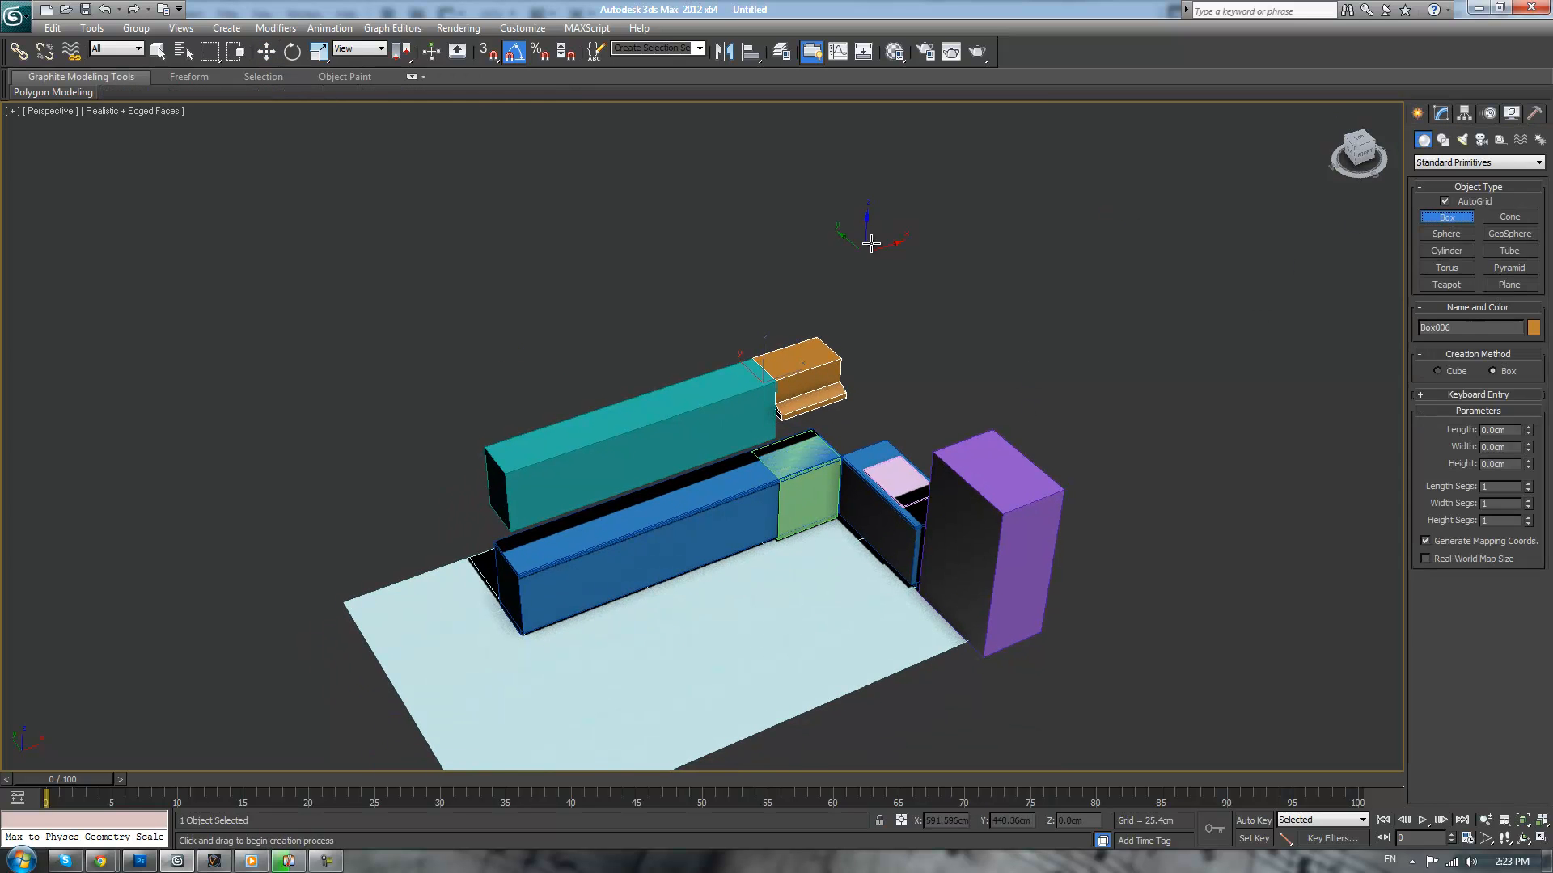
pyautogui.moveTo(863, 250); pyautogui.dragTo(1007, 240, button='middle')
pyautogui.moveTo(663, 619); pyautogui.dragTo(486, 602)
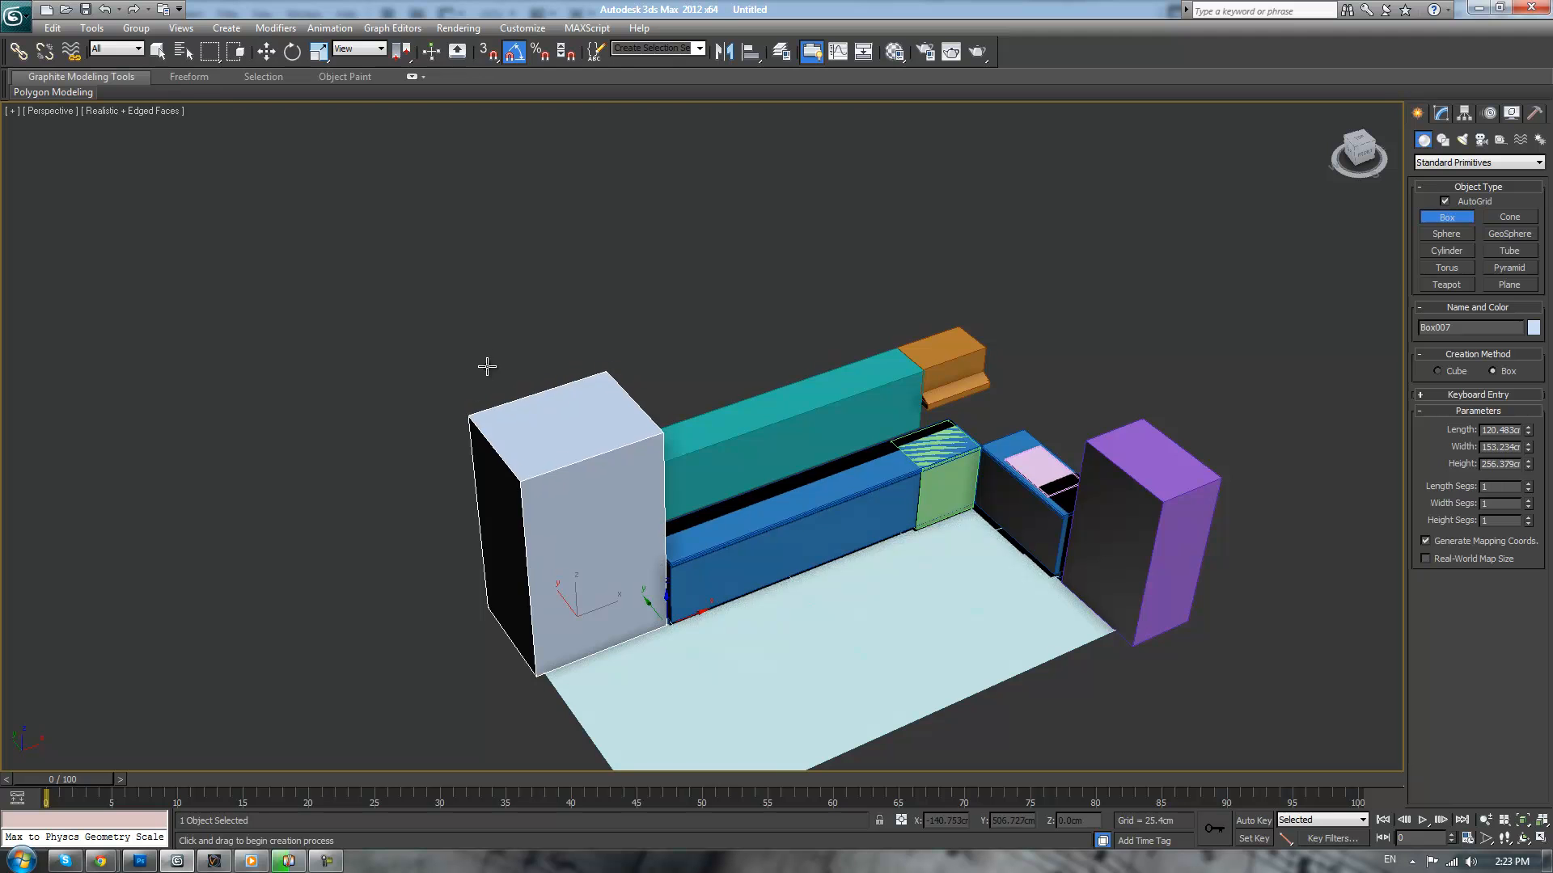
pyautogui.click(492, 401)
pyautogui.press('w')
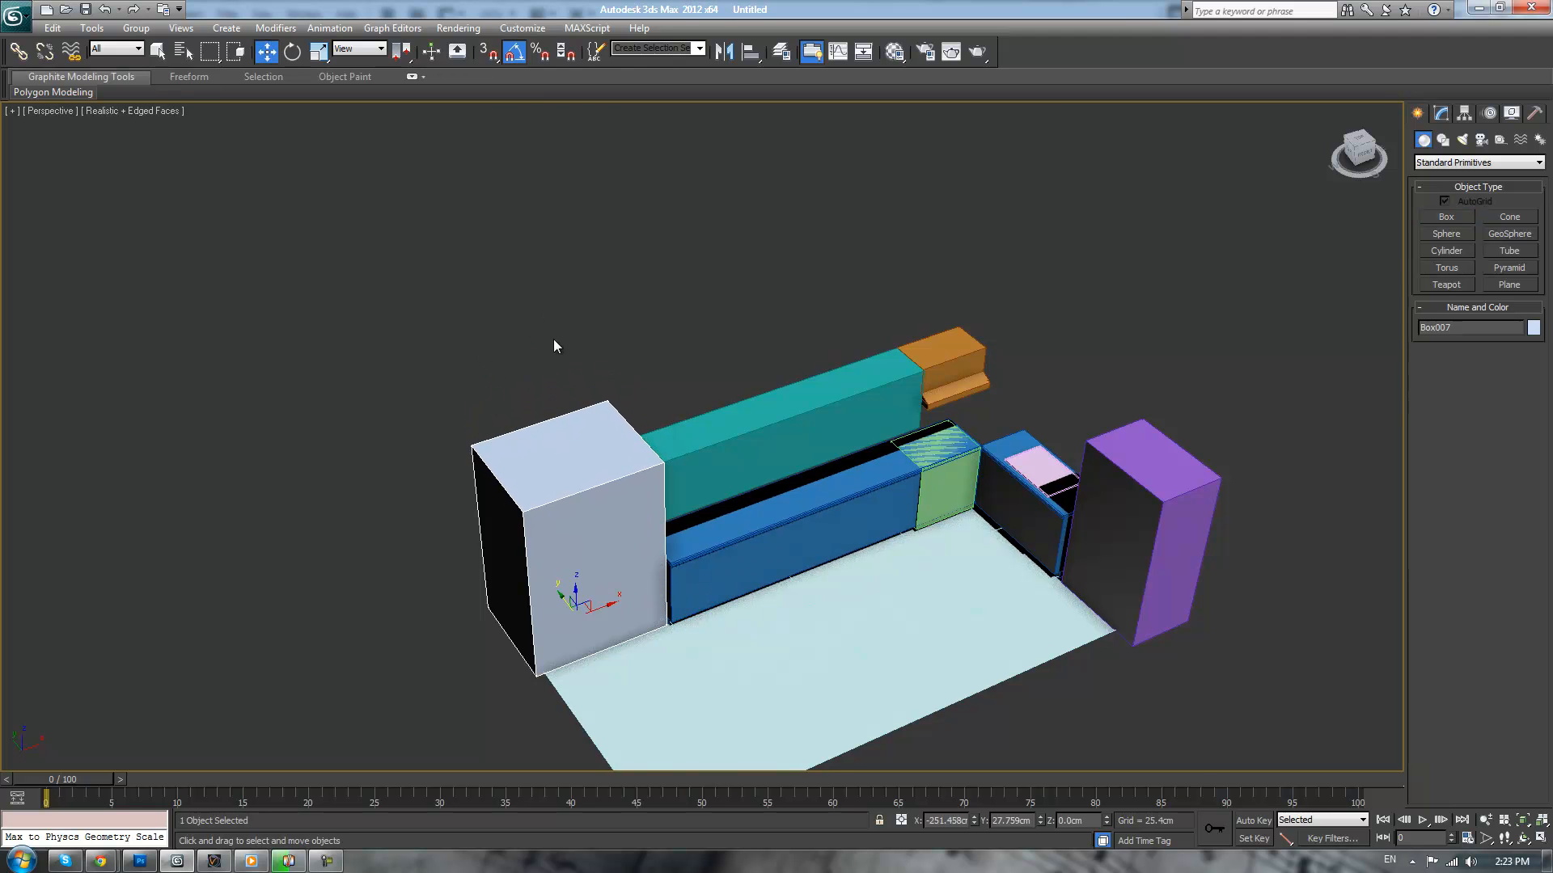
pyautogui.click(566, 333)
pyautogui.scroll(-4, 700, 283)
pyautogui.moveTo(700, 283)
pyautogui.keyDown('alt'); pyautogui.mouseDown(button='middle')
pyautogui.moveTo(647, 224)
pyautogui.moveTo(679, 270)
pyautogui.mouseUp(button='middle'); pyautogui.keyUp('alt')
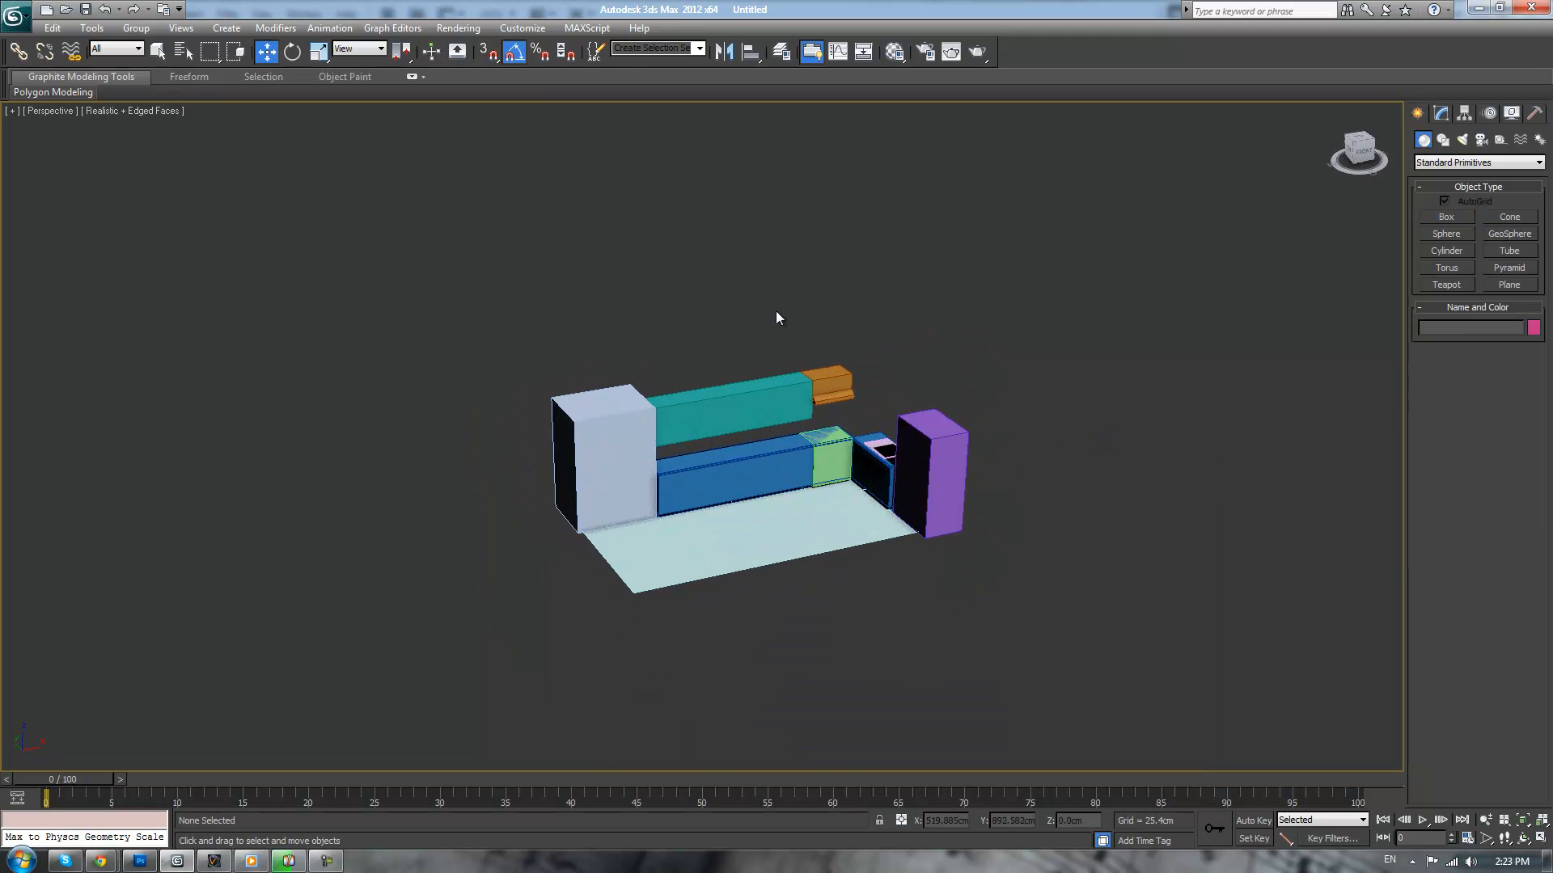
# - Check the bamboo kitchen photo in Chrome, move its window aside and compare it with the blockout in 3ds Max
pyautogui.scroll(5, 776, 320)
pyautogui.hotkey('alt', 'Tab')
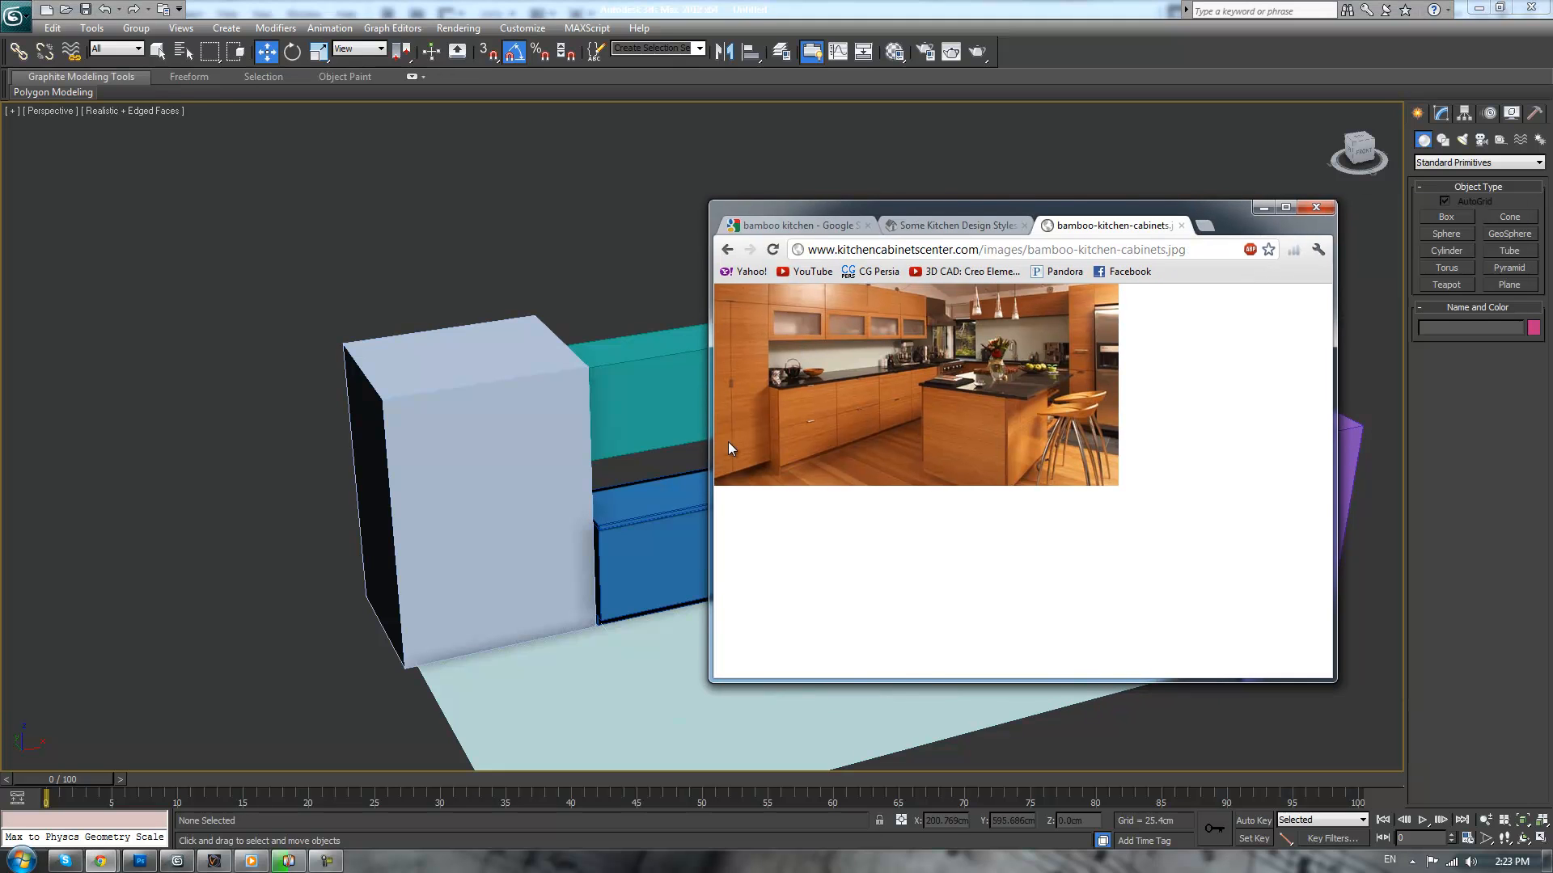
pyautogui.moveTo(1043, 209); pyautogui.dragTo(1552, 210)
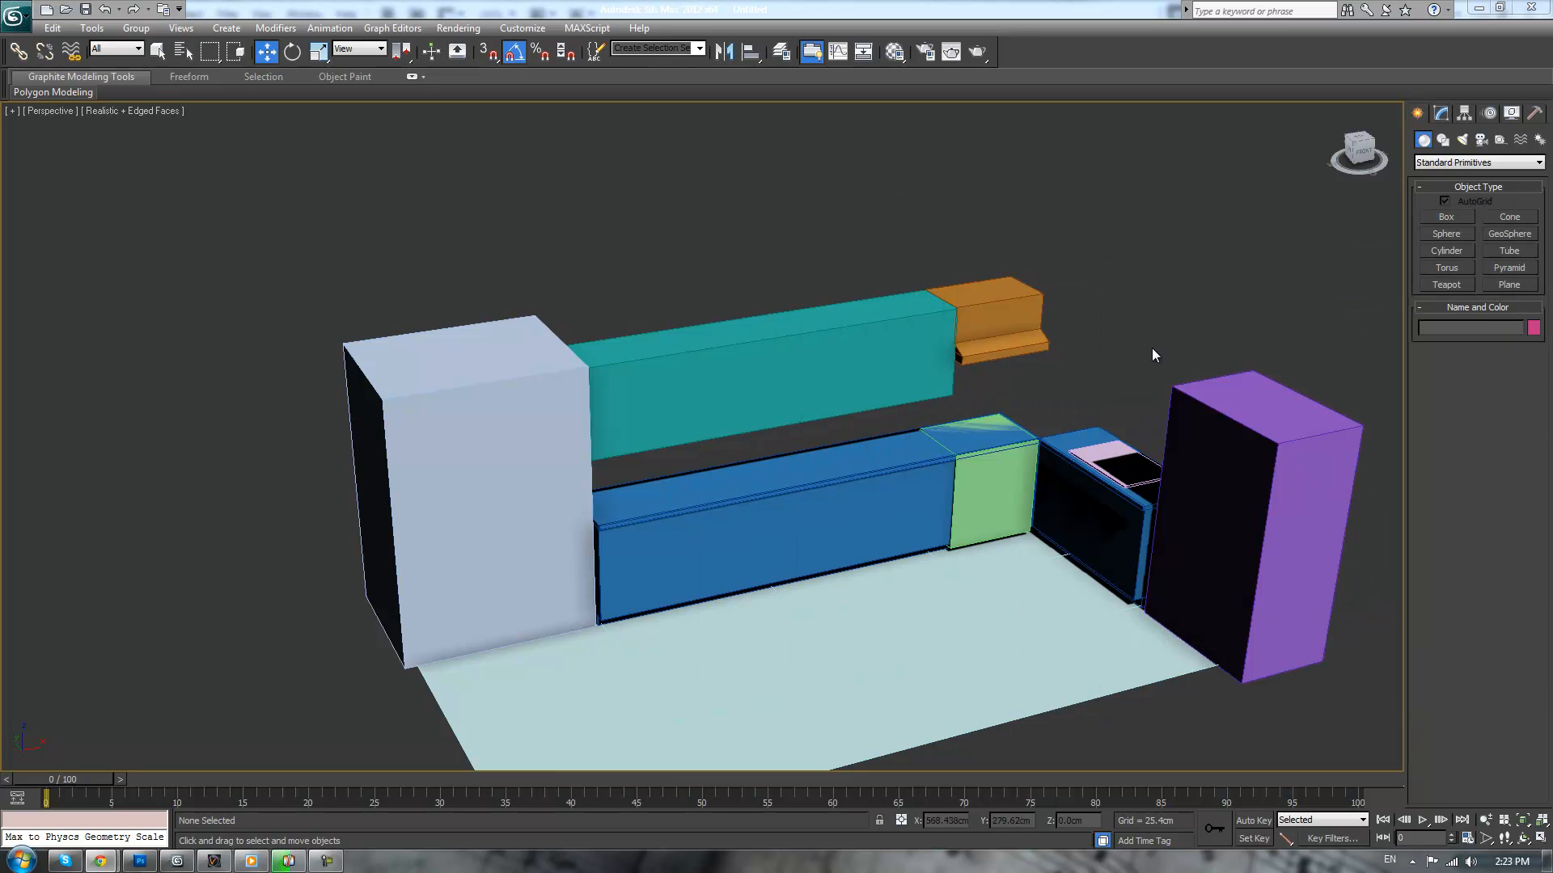
pyautogui.scroll(-3, 986, 488)
pyautogui.keyDown('alt'); pyautogui.moveTo(986, 487); pyautogui.dragTo(948, 449, button='middle'); pyautogui.keyUp('alt')
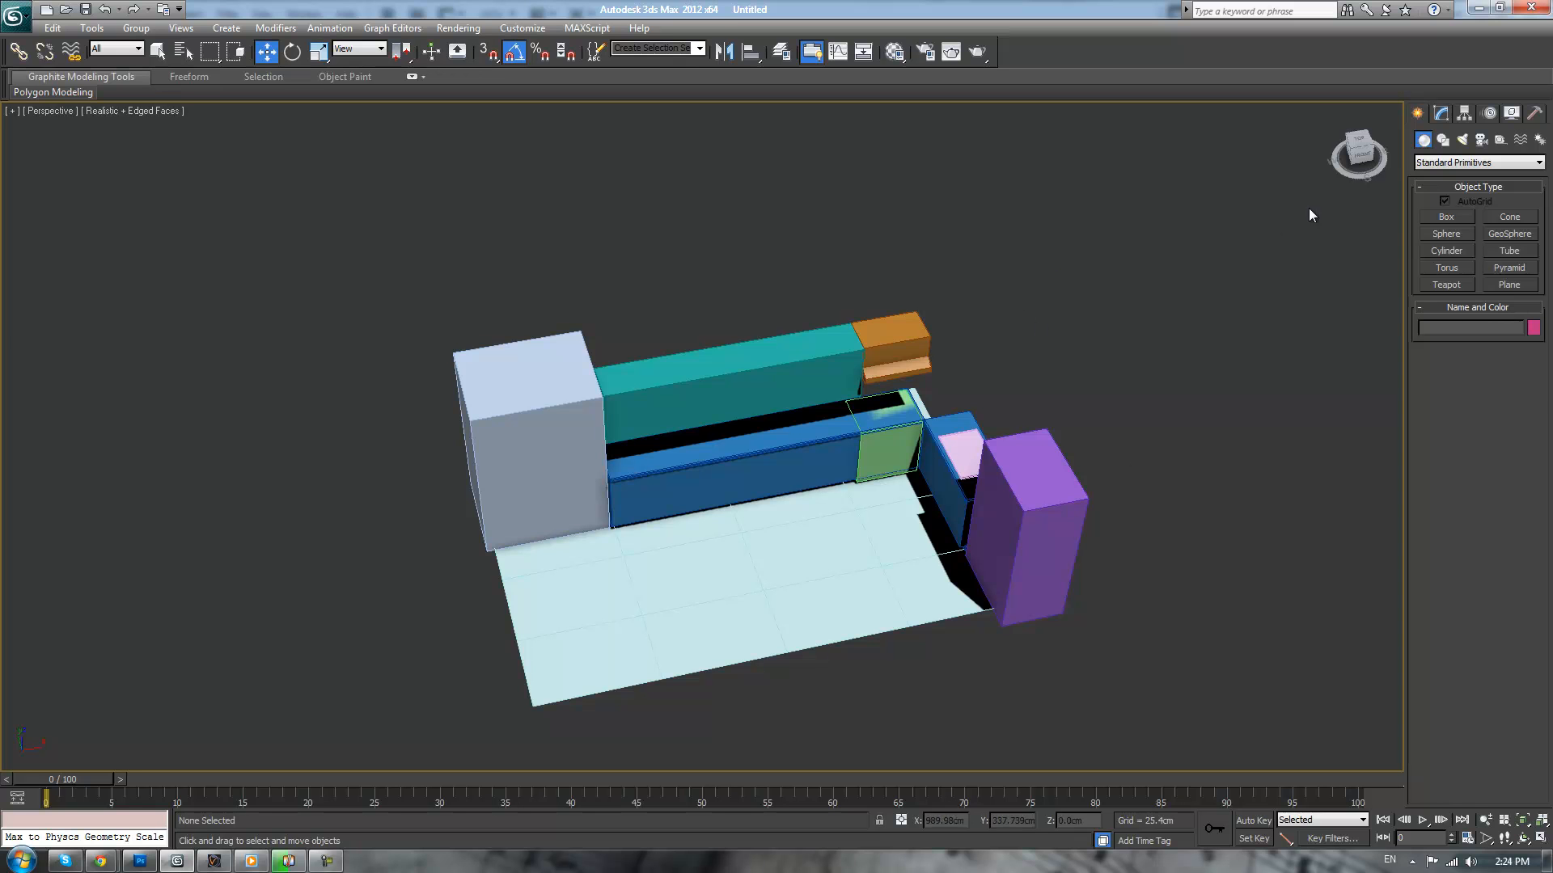
pyautogui.click(1444, 218)
pyautogui.moveTo(1091, 402); pyautogui.dragTo(1109, 332, button='middle')
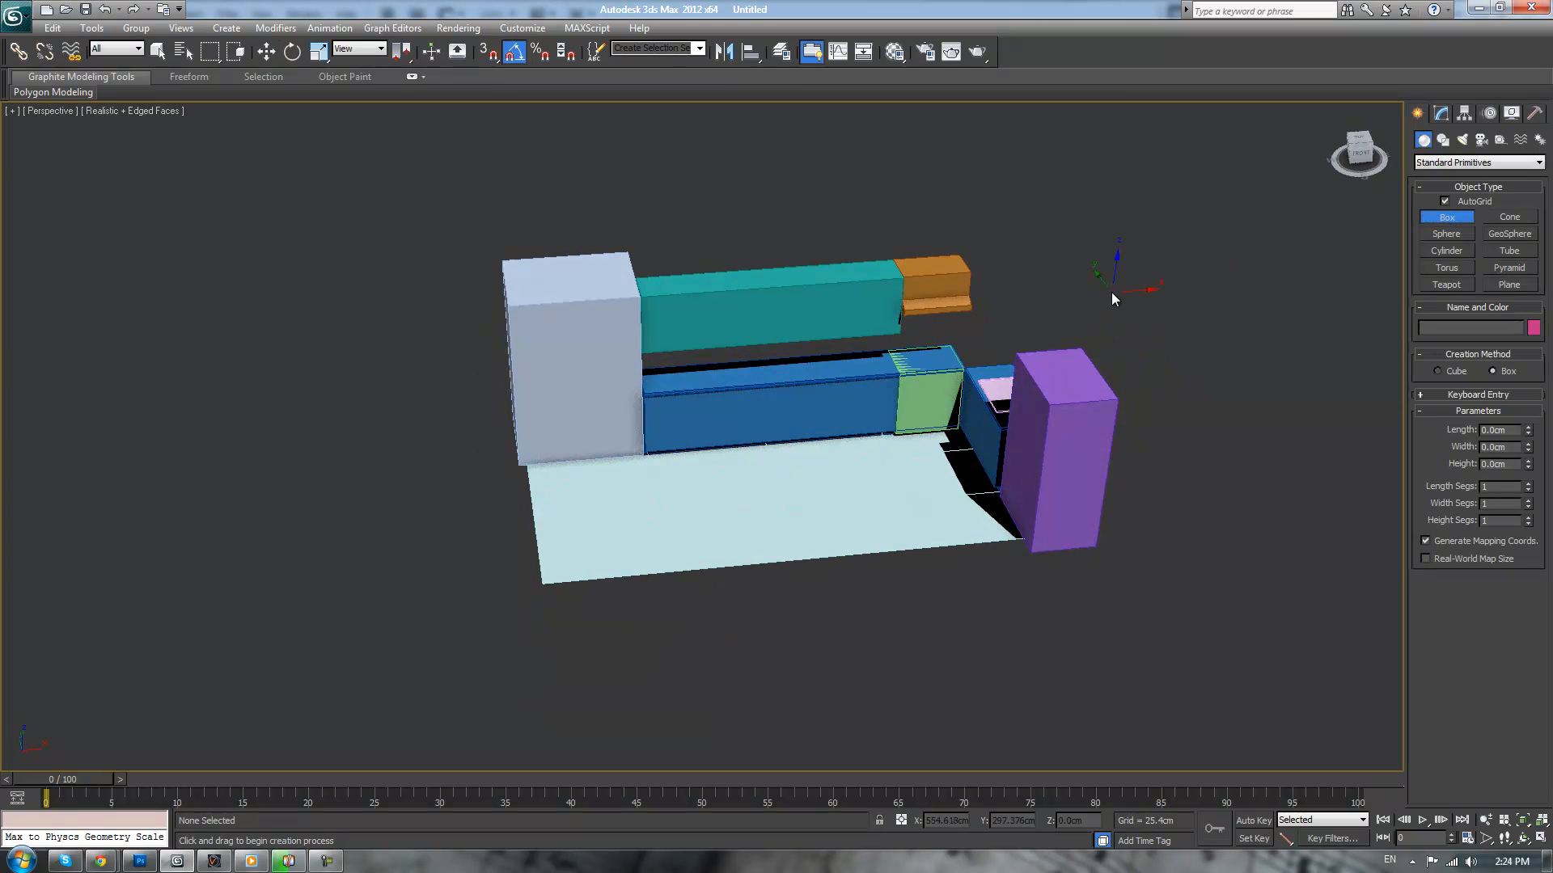
pyautogui.press('w')
# - Clone the long counter forward onto the open floor as a single independent copy for the island
pyautogui.click(814, 393)
pyautogui.keyDown('alt'); pyautogui.moveTo(814, 393); pyautogui.dragTo(803, 390, button='middle'); pyautogui.keyUp('alt')
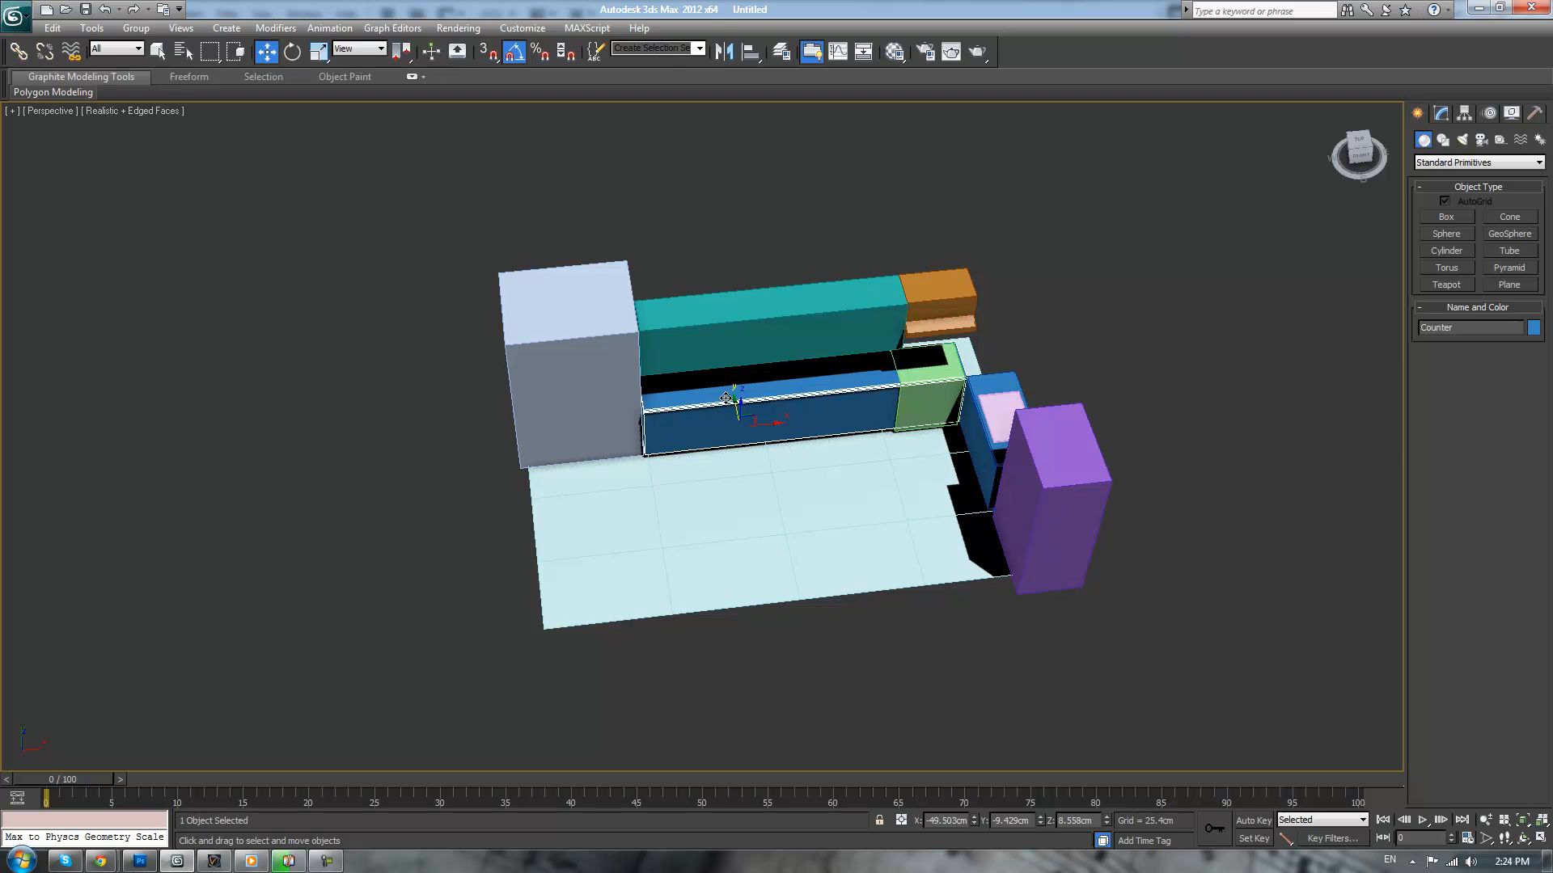
pyautogui.moveTo(731, 402)
pyautogui.keyDown('shift'); pyautogui.mouseDown()
pyautogui.moveTo(743, 491)
pyautogui.moveTo(788, 527)
pyautogui.mouseUp(); pyautogui.keyUp('shift')
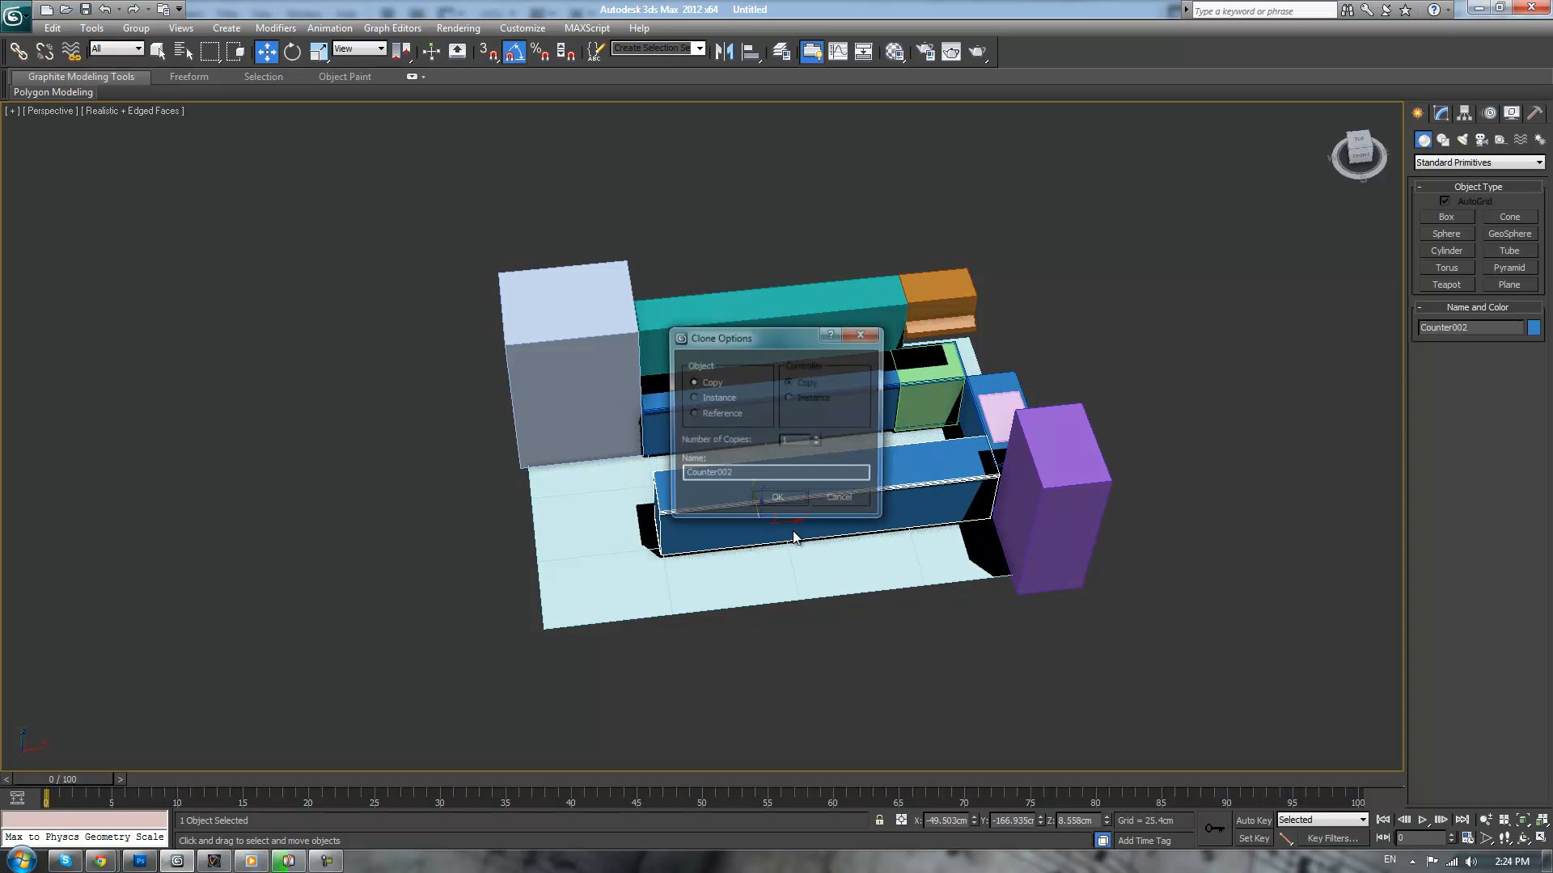
pyautogui.click(760, 499)
# - Shorten the copied counter by moving the vertices of its end nearest the purple tall unit inward
pyautogui.moveTo(928, 483); pyautogui.dragTo(837, 494, button='middle')
pyautogui.press('1')
pyautogui.moveTo(833, 388); pyautogui.dragTo(983, 613)
pyautogui.moveTo(926, 485); pyautogui.dragTo(785, 502)
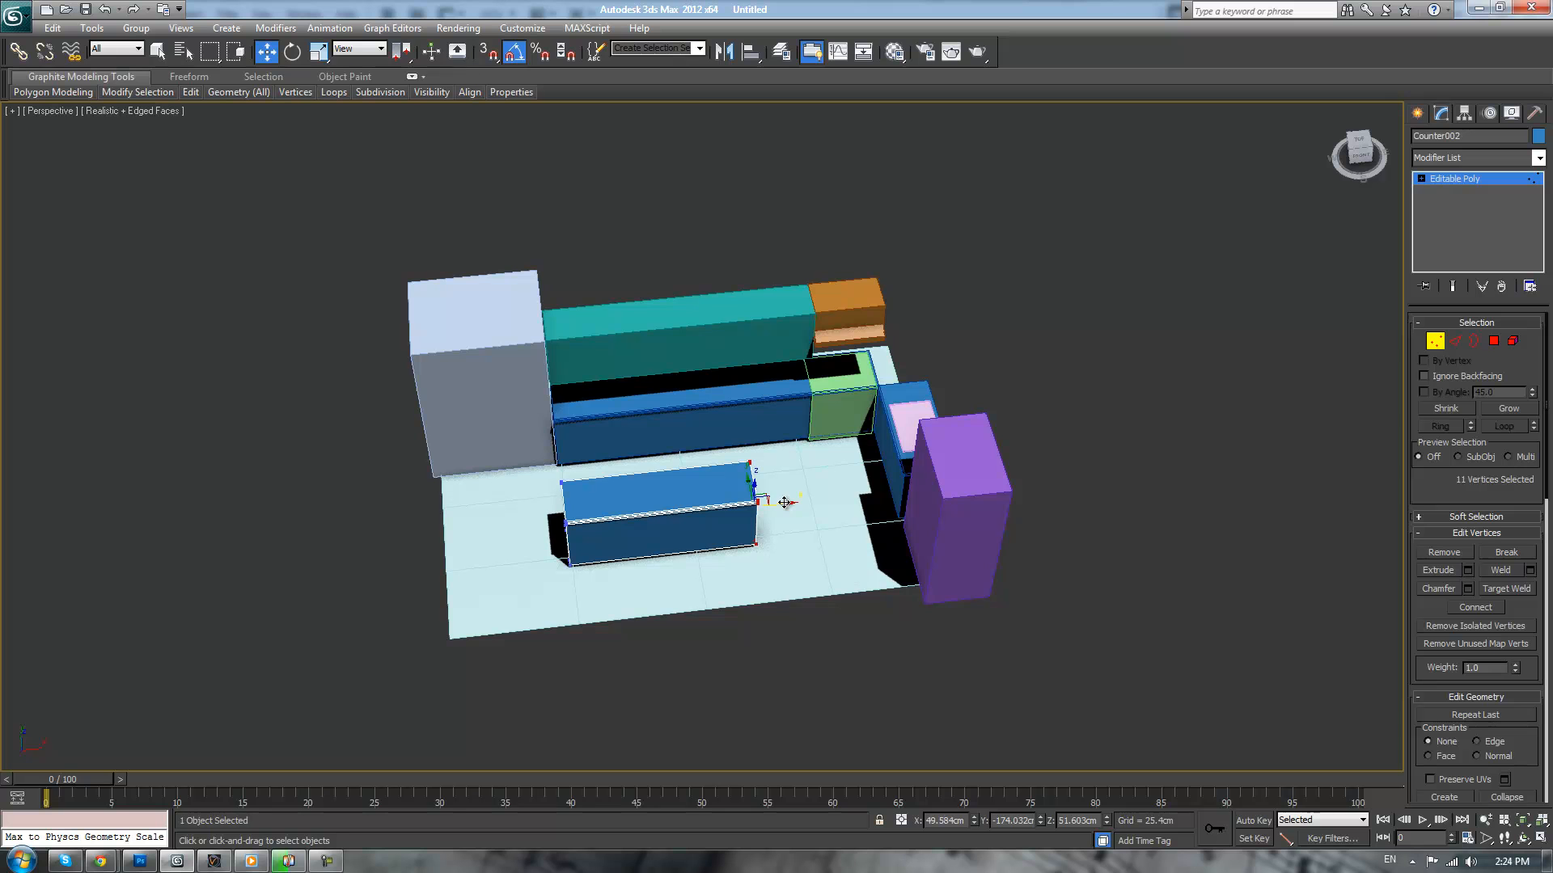
# - In Top view, select all the island's vertices and shift them along X toward the middle of the floor
pyautogui.press('t')
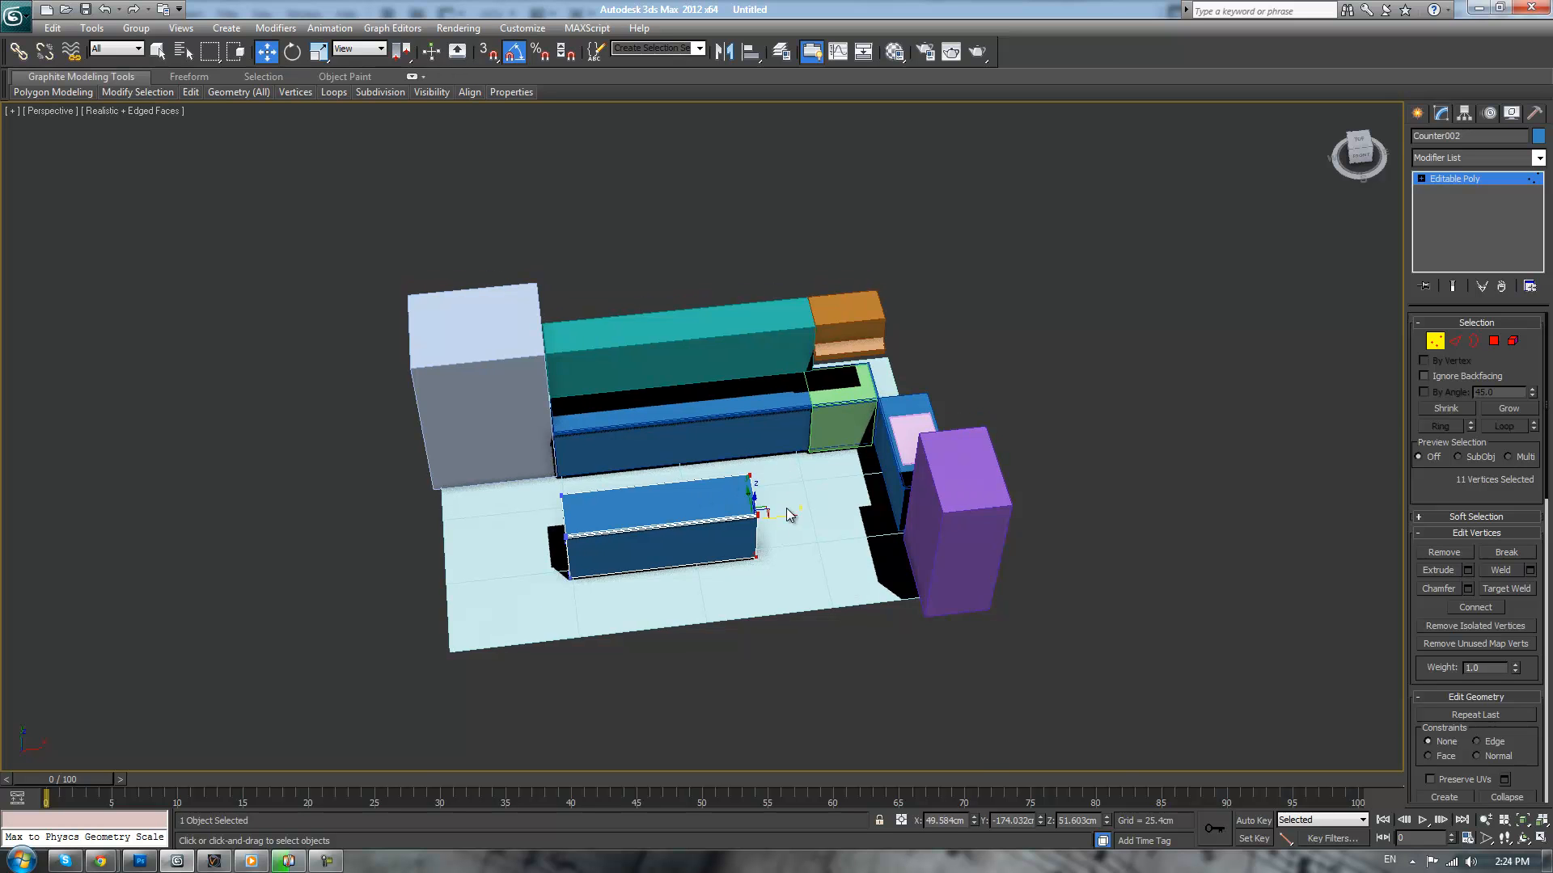
pyautogui.moveTo(436, 433); pyautogui.dragTo(845, 648)
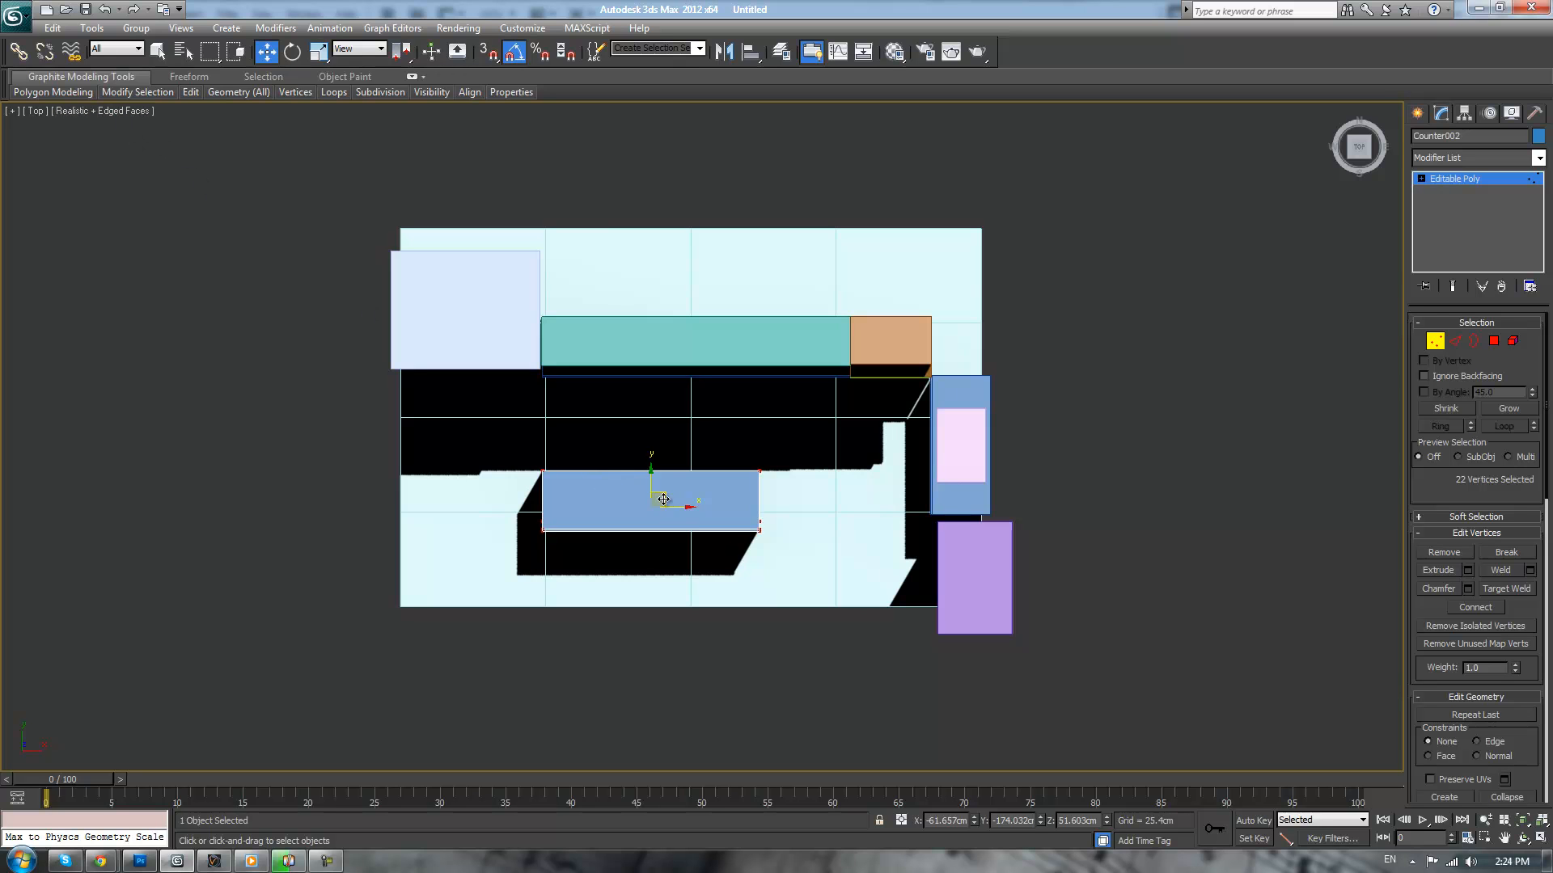
pyautogui.moveTo(677, 506); pyautogui.dragTo(734, 512)
pyautogui.press('p')
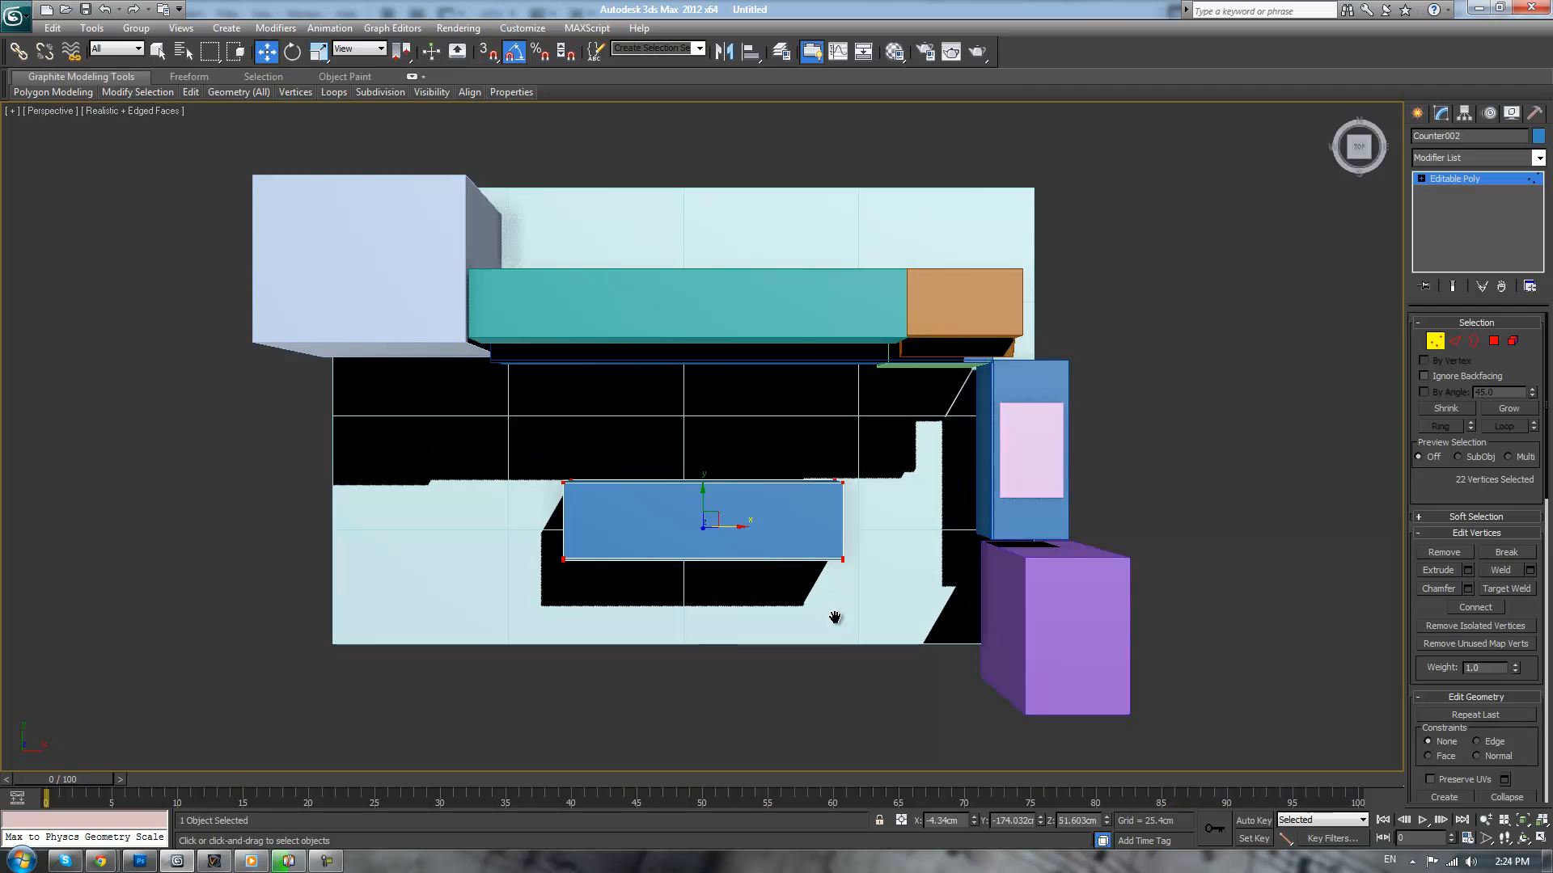
# - Deepen the island by moving its outer long side's vertices about 18 cm away from the main counter
pyautogui.keyDown('alt'); pyautogui.moveTo(807, 629); pyautogui.dragTo(846, 502, button='middle'); pyautogui.keyUp('alt')
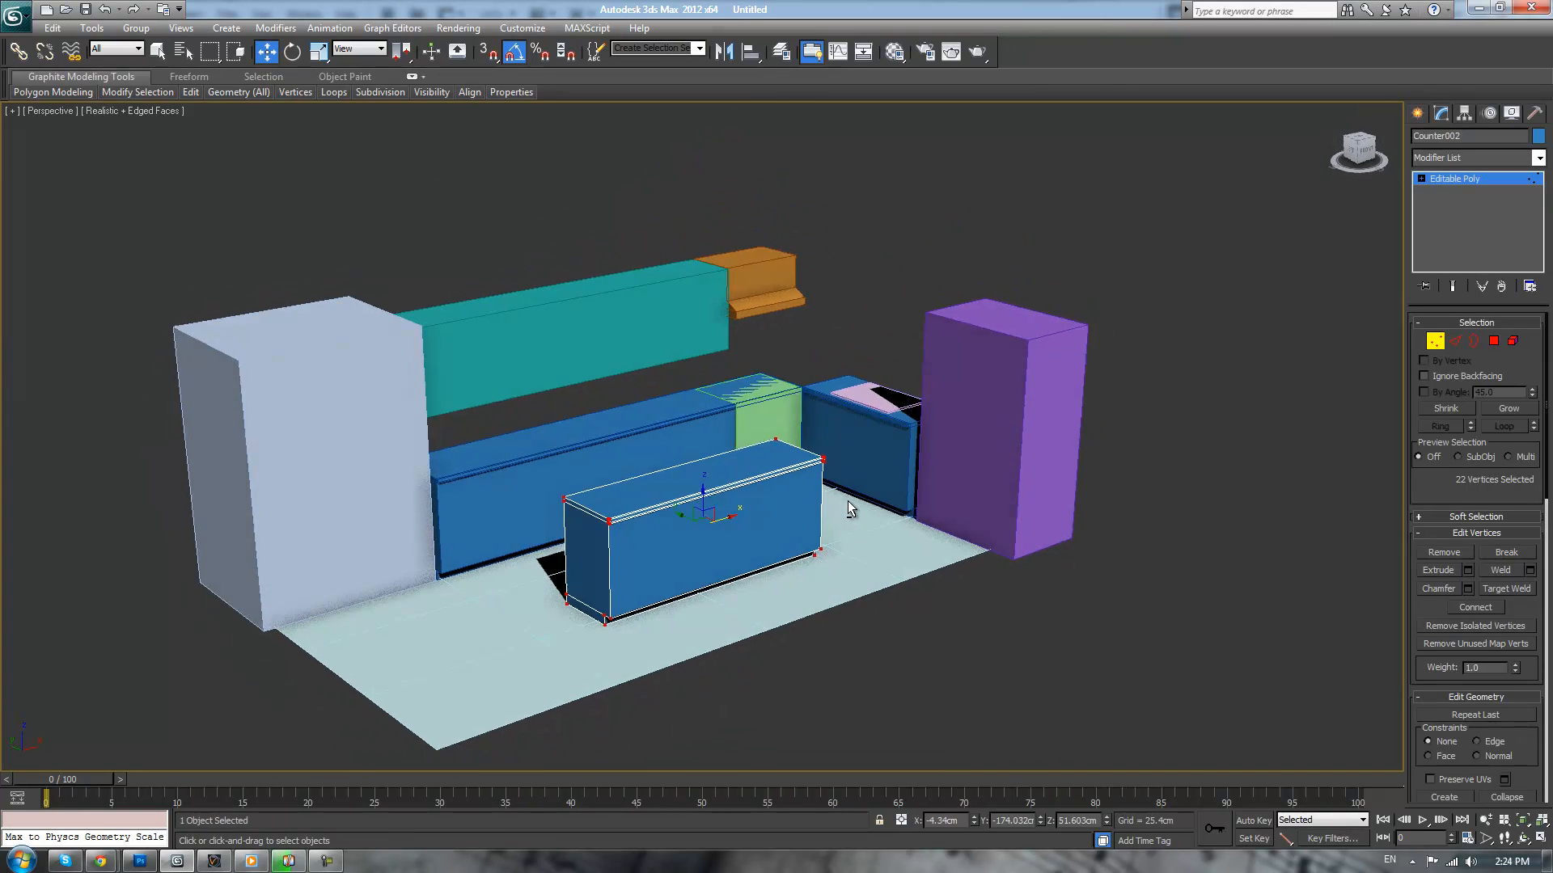
pyautogui.scroll(3, 847, 499)
pyautogui.scroll(4, 847, 559)
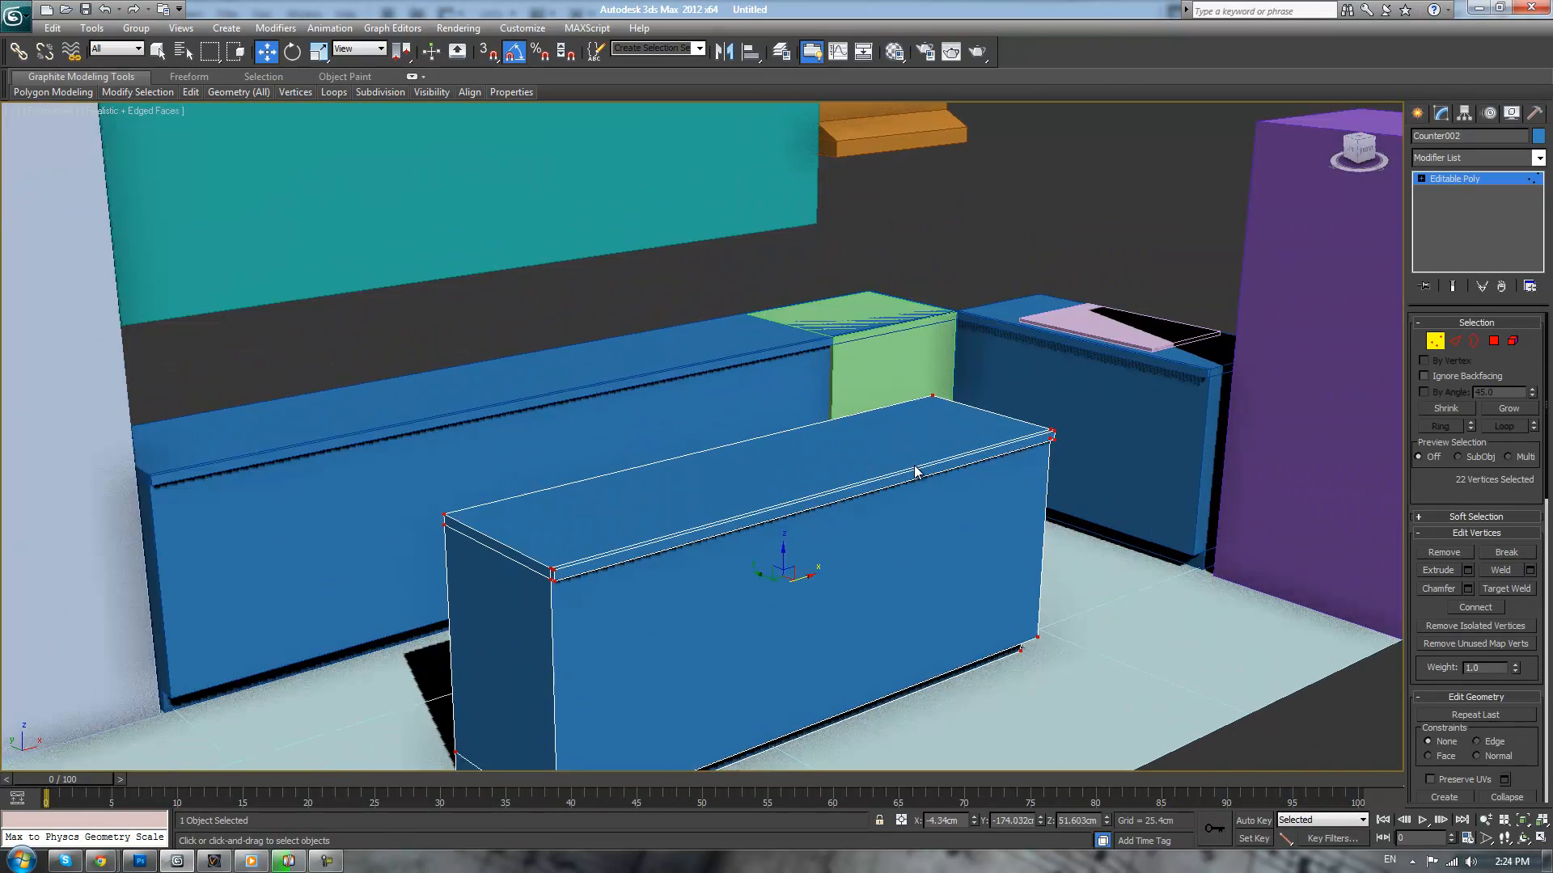
pyautogui.keyDown('alt'); pyautogui.moveTo(1274, 414); pyautogui.dragTo(1024, 482, button='middle'); pyautogui.keyUp('alt')
pyautogui.moveTo(951, 396); pyautogui.dragTo(736, 742)
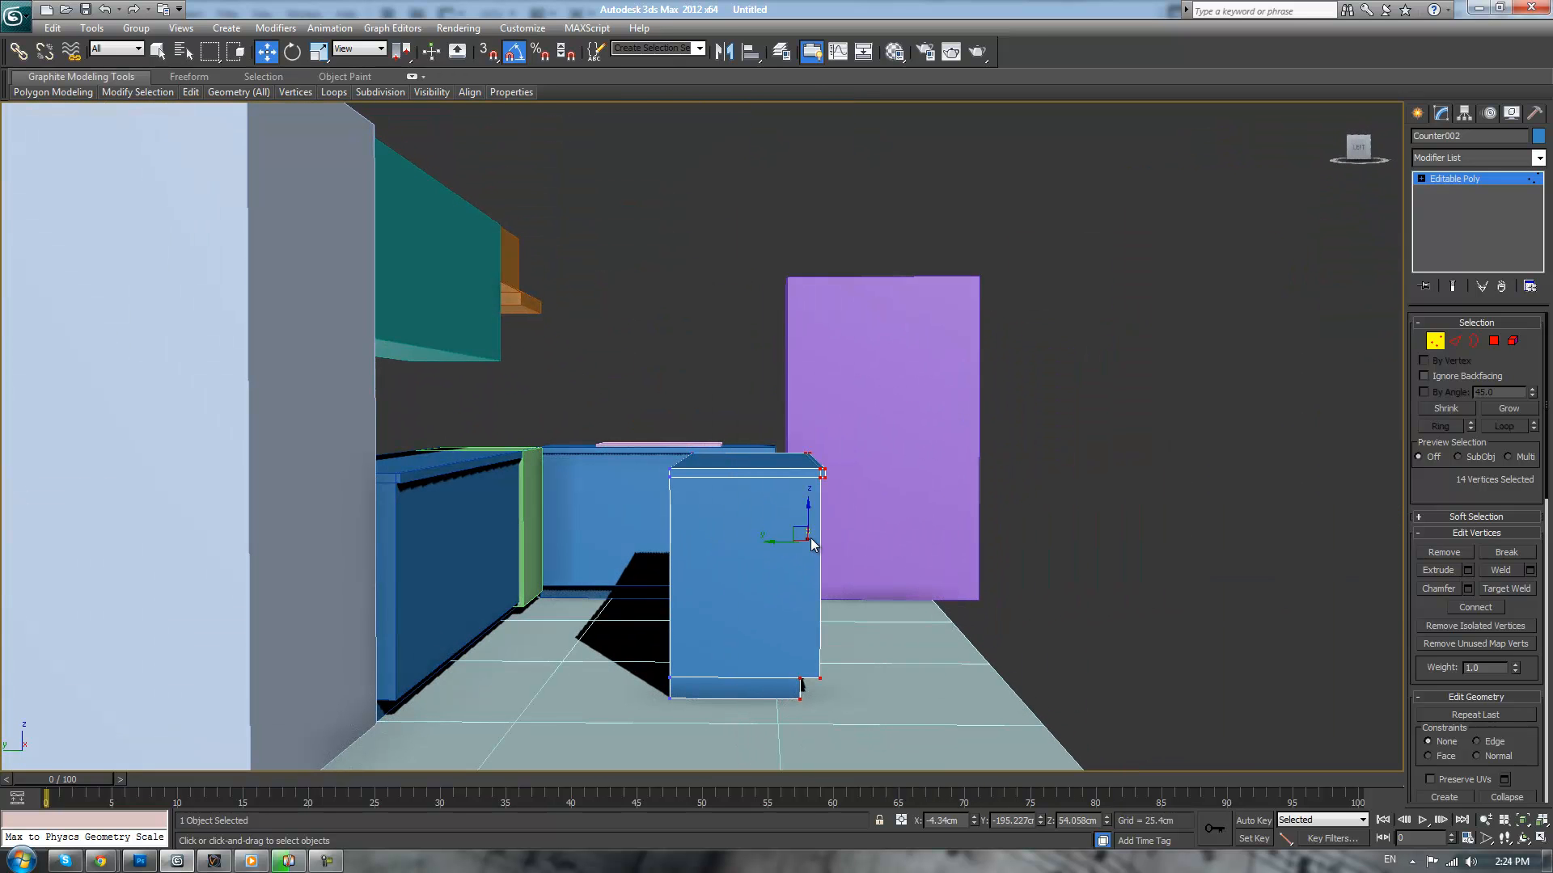
pyautogui.moveTo(767, 542); pyautogui.dragTo(806, 541)
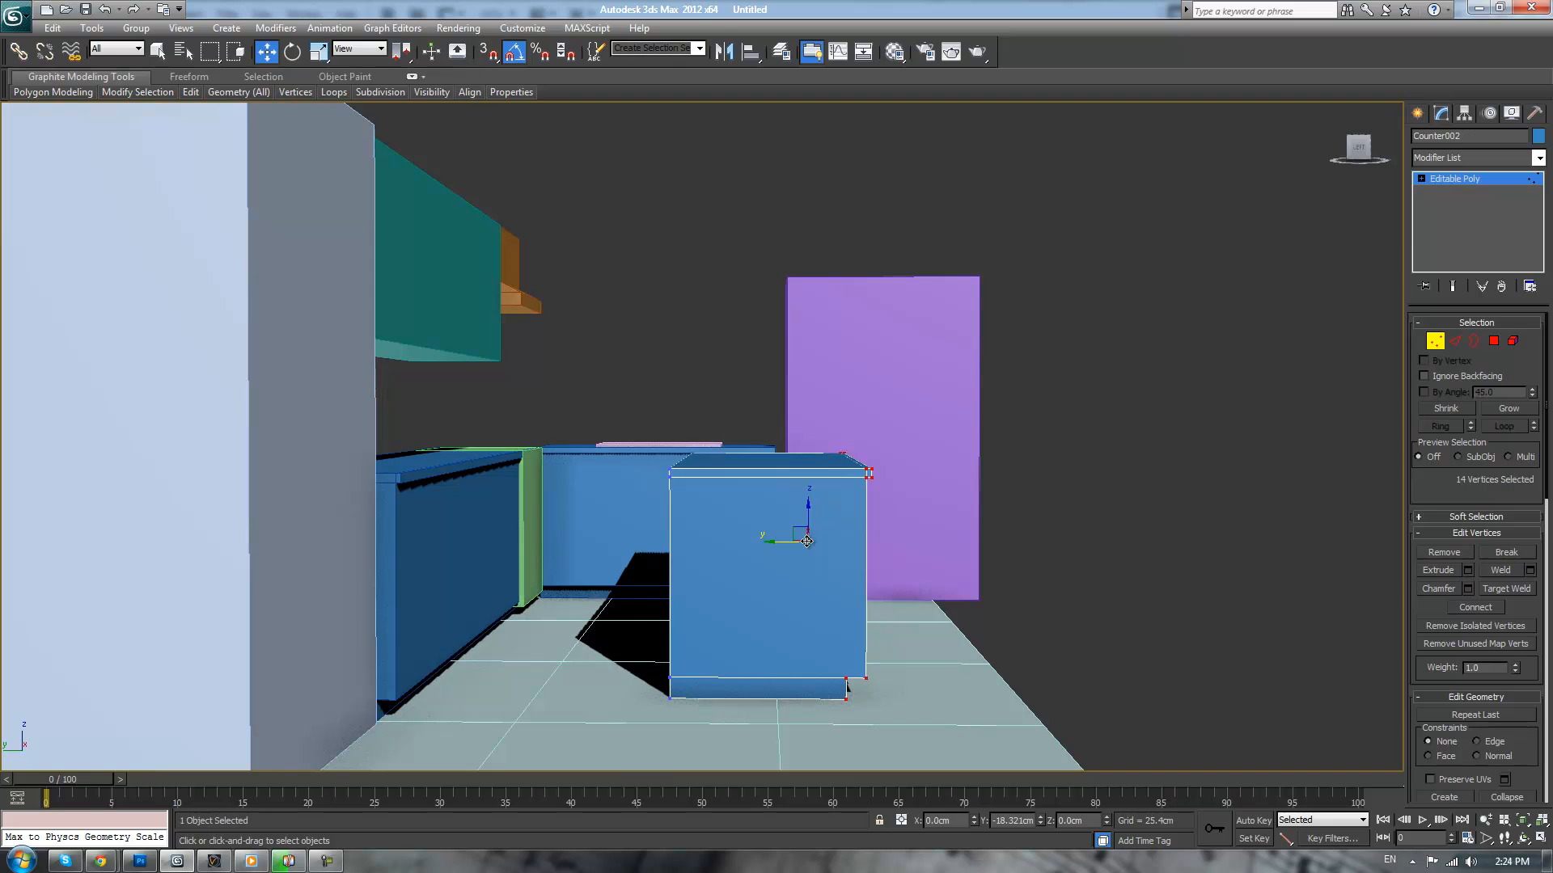
# - Pull the island countertop's outer long edge polygon out about 19 cm to form a bar overhang
pyautogui.keyDown('alt'); pyautogui.moveTo(806, 541); pyautogui.dragTo(868, 551, button='middle'); pyautogui.keyUp('alt')
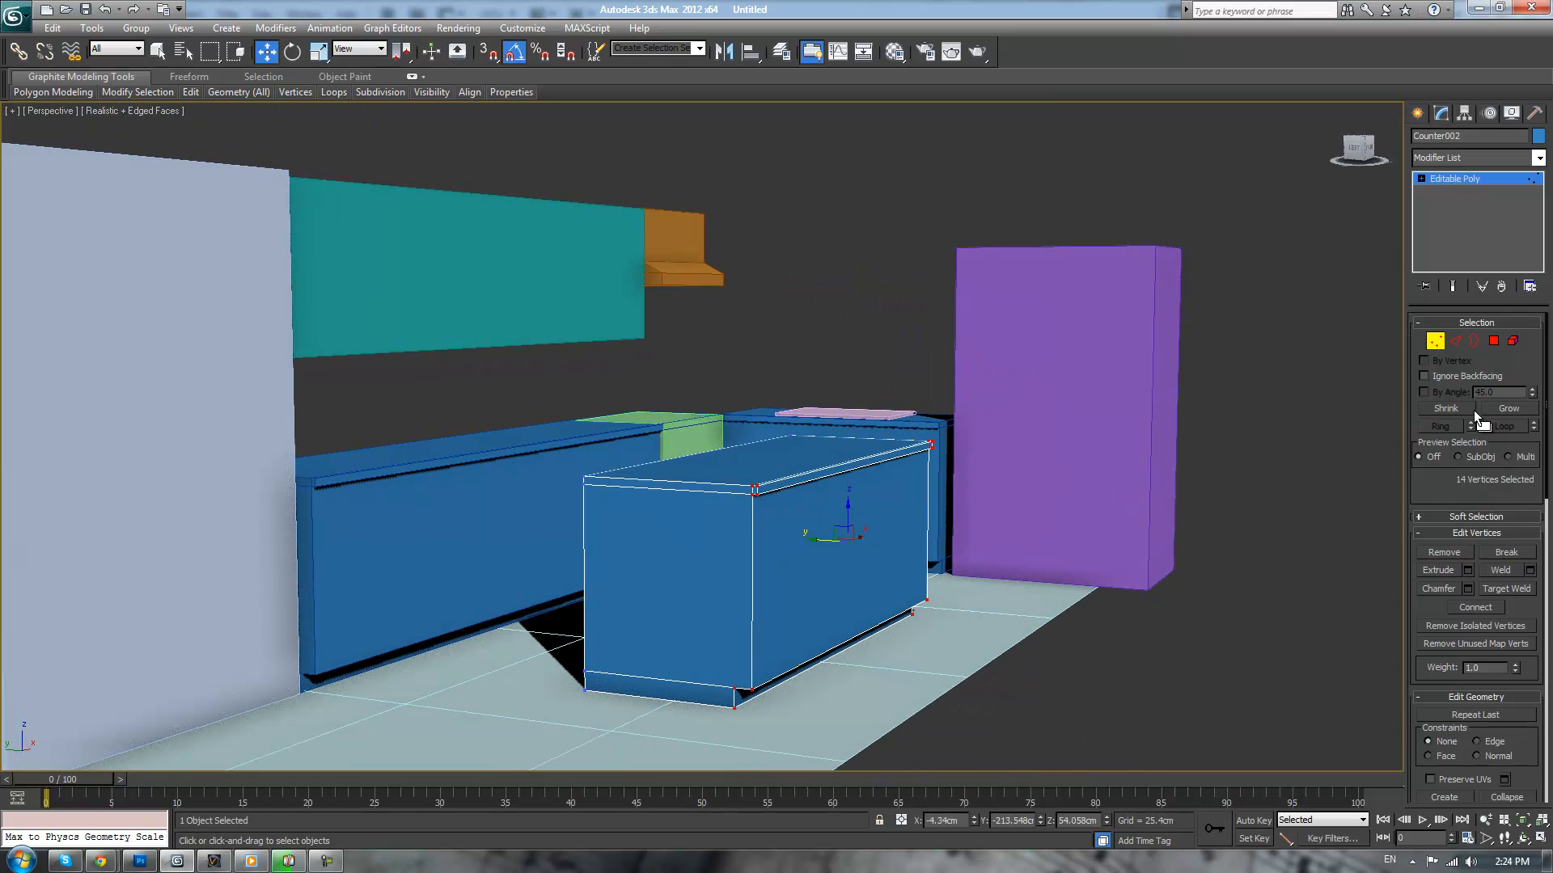
pyautogui.click(1494, 340)
pyautogui.click(817, 474)
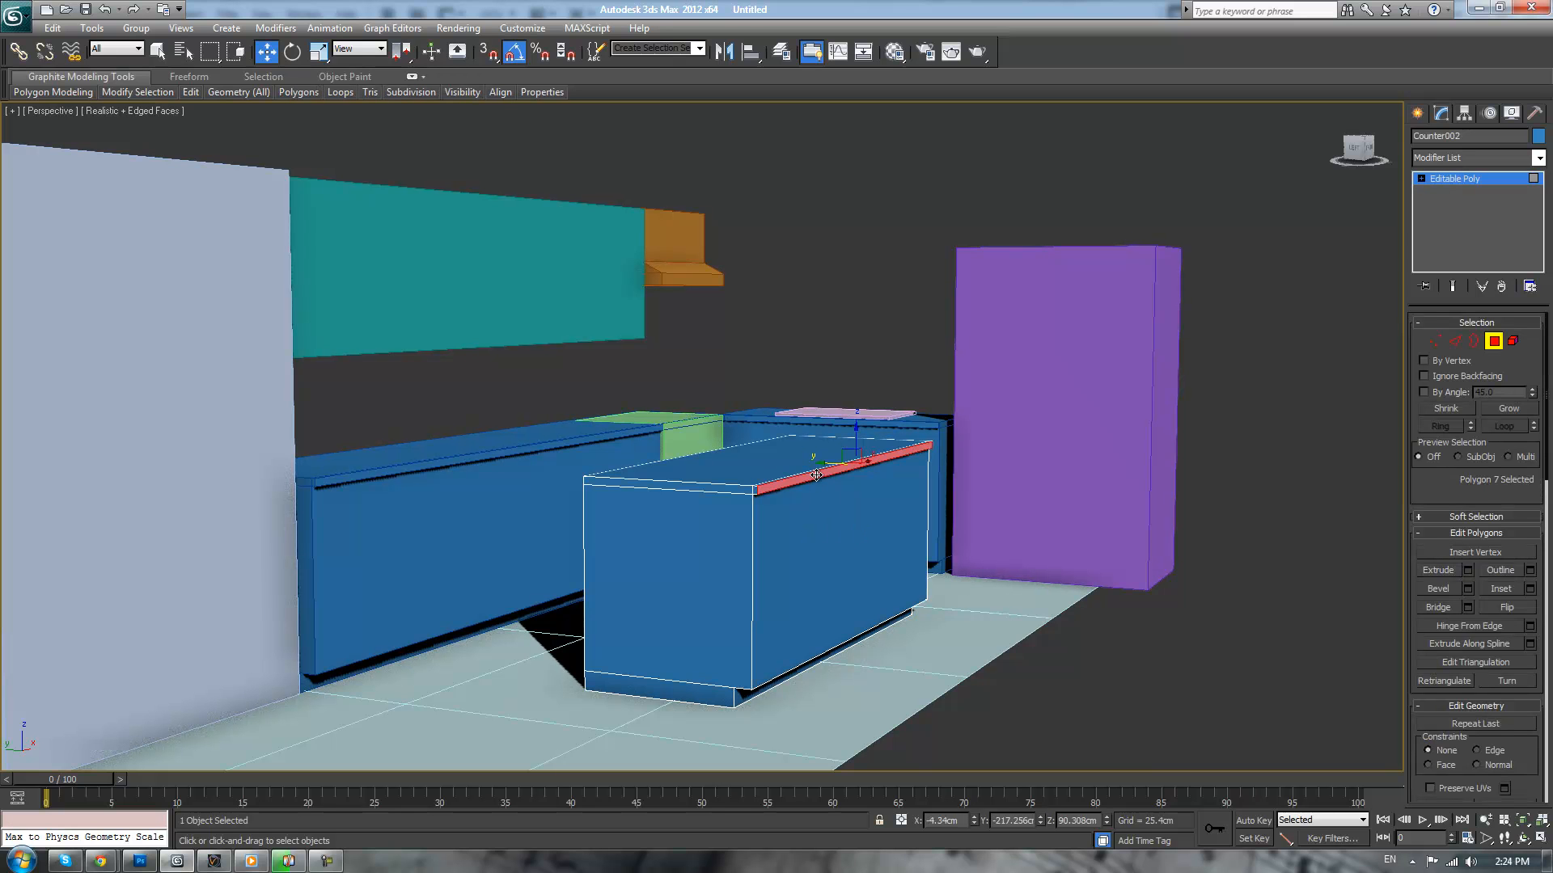
pyautogui.moveTo(816, 461); pyautogui.dragTo(862, 465)
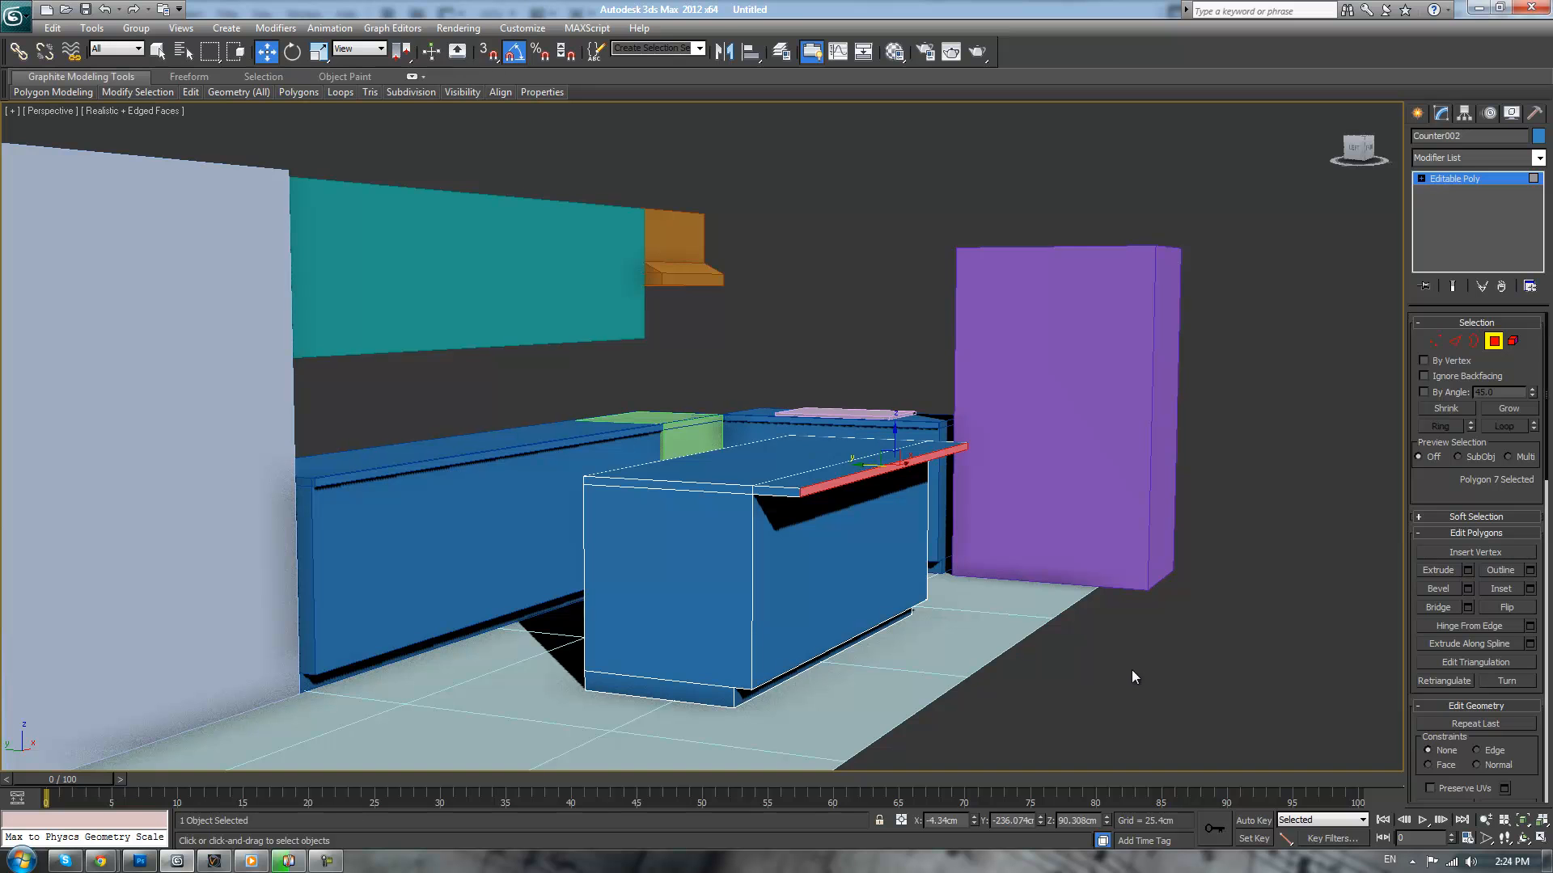
pyautogui.click(1129, 668)
# - Try to select the island countertop's rim polygons and extrude them By Polygon with a height of 2 cm
pyautogui.scroll(-3, 1048, 584)
pyautogui.moveTo(1048, 584)
pyautogui.keyDown('alt'); pyautogui.mouseDown(button='middle')
pyautogui.moveTo(1098, 610)
pyautogui.moveTo(1069, 607)
pyautogui.moveTo(1040, 570)
pyautogui.moveTo(1015, 590)
pyautogui.moveTo(1050, 613)
pyautogui.mouseUp(button='middle'); pyautogui.keyUp('alt')
pyautogui.scroll(3, 1054, 608)
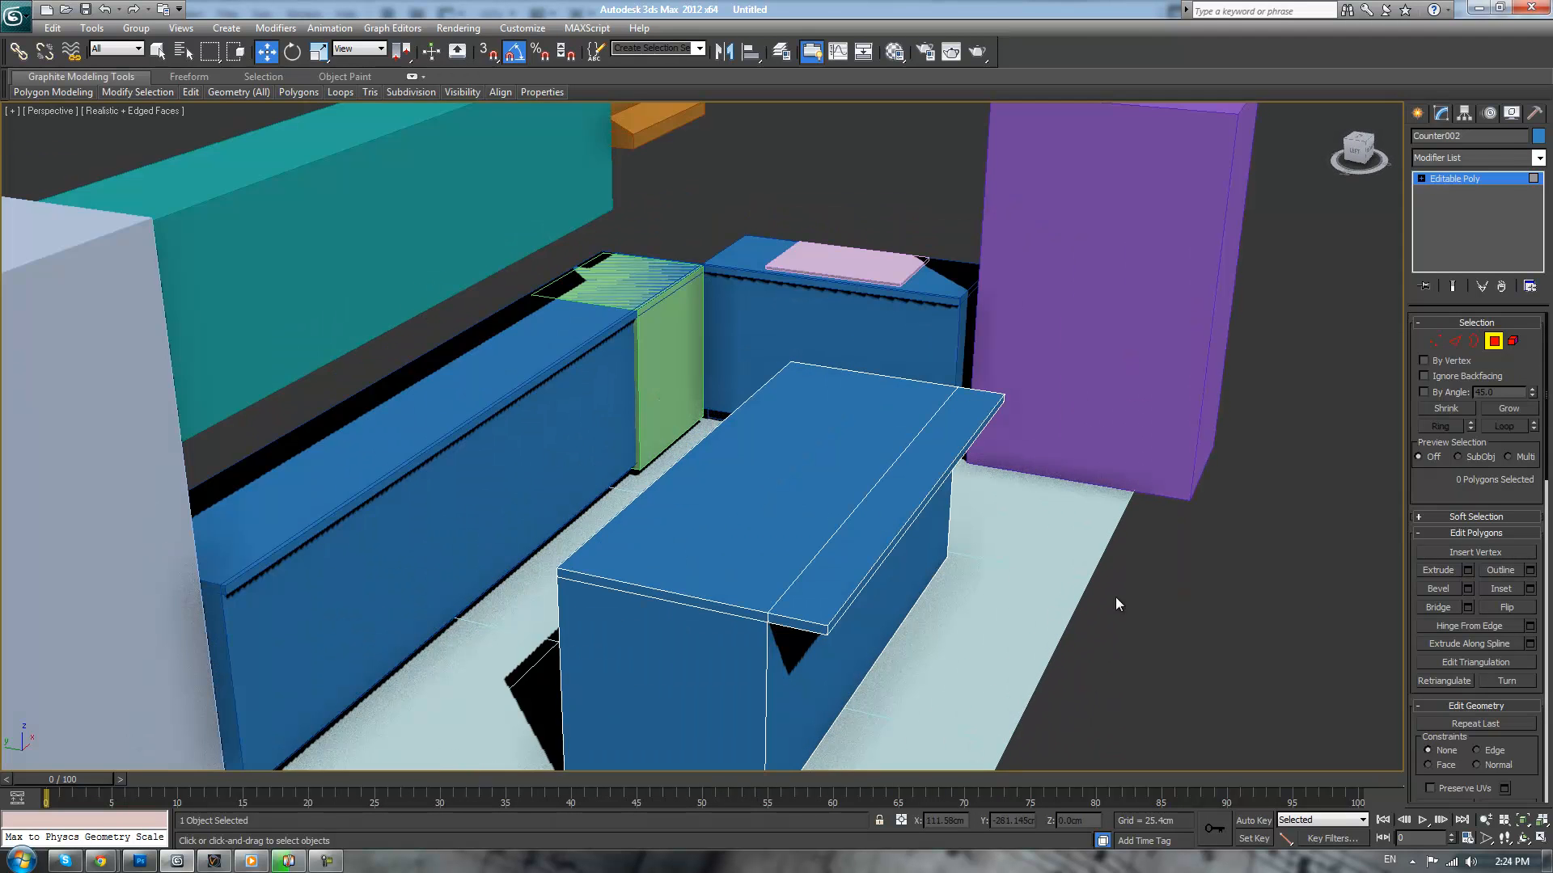
pyautogui.press('q')
pyautogui.click(803, 622)
pyautogui.keyDown('ctrl'); pyautogui.click(756, 613); pyautogui.keyUp('ctrl')
pyautogui.keyDown('alt'); pyautogui.moveTo(686, 533); pyautogui.dragTo(722, 525, button='middle'); pyautogui.keyUp('alt')
pyautogui.keyDown('alt'); pyautogui.click(688, 577); pyautogui.keyUp('alt')
pyautogui.moveTo(626, 605)
pyautogui.keyDown('alt'); pyautogui.mouseDown(button='middle')
pyautogui.moveTo(658, 583)
pyautogui.moveTo(632, 576)
pyautogui.mouseUp(button='middle'); pyautogui.keyUp('alt')
pyautogui.keyDown('ctrl'); pyautogui.click(653, 569); pyautogui.keyUp('ctrl')
pyautogui.keyDown('alt'); pyautogui.moveTo(1030, 513); pyautogui.dragTo(725, 509, button='middle'); pyautogui.keyUp('alt')
pyautogui.keyDown('ctrl'); pyautogui.click(857, 645); pyautogui.keyUp('ctrl')
pyautogui.keyDown('alt'); pyautogui.moveTo(857, 644); pyautogui.dragTo(871, 607, button='middle'); pyautogui.keyUp('alt')
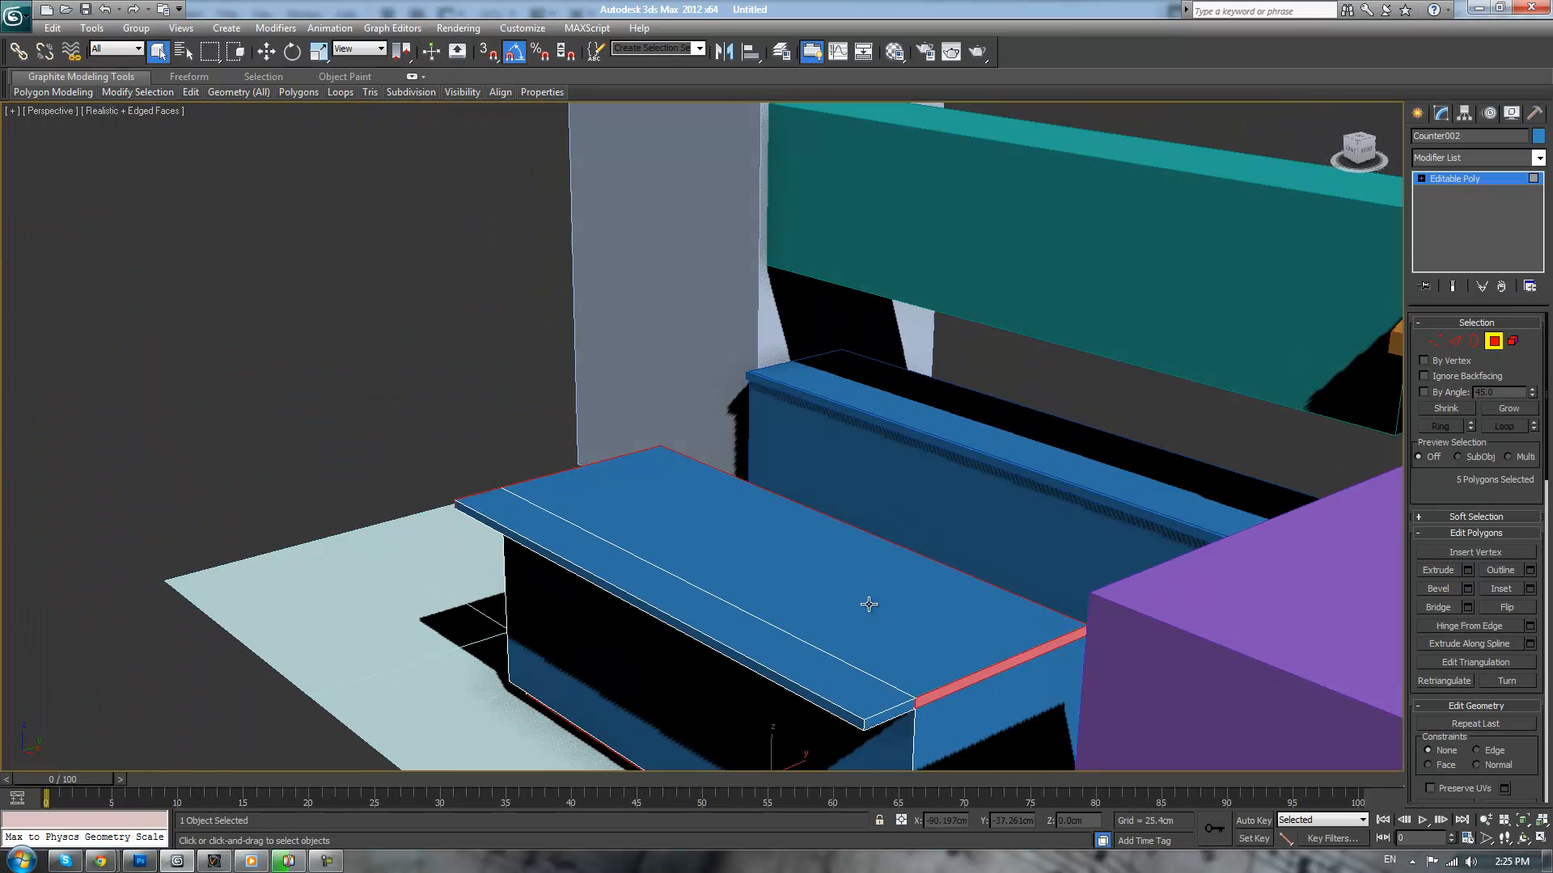
pyautogui.keyDown('ctrl'); pyautogui.click(896, 713); pyautogui.keyUp('ctrl')
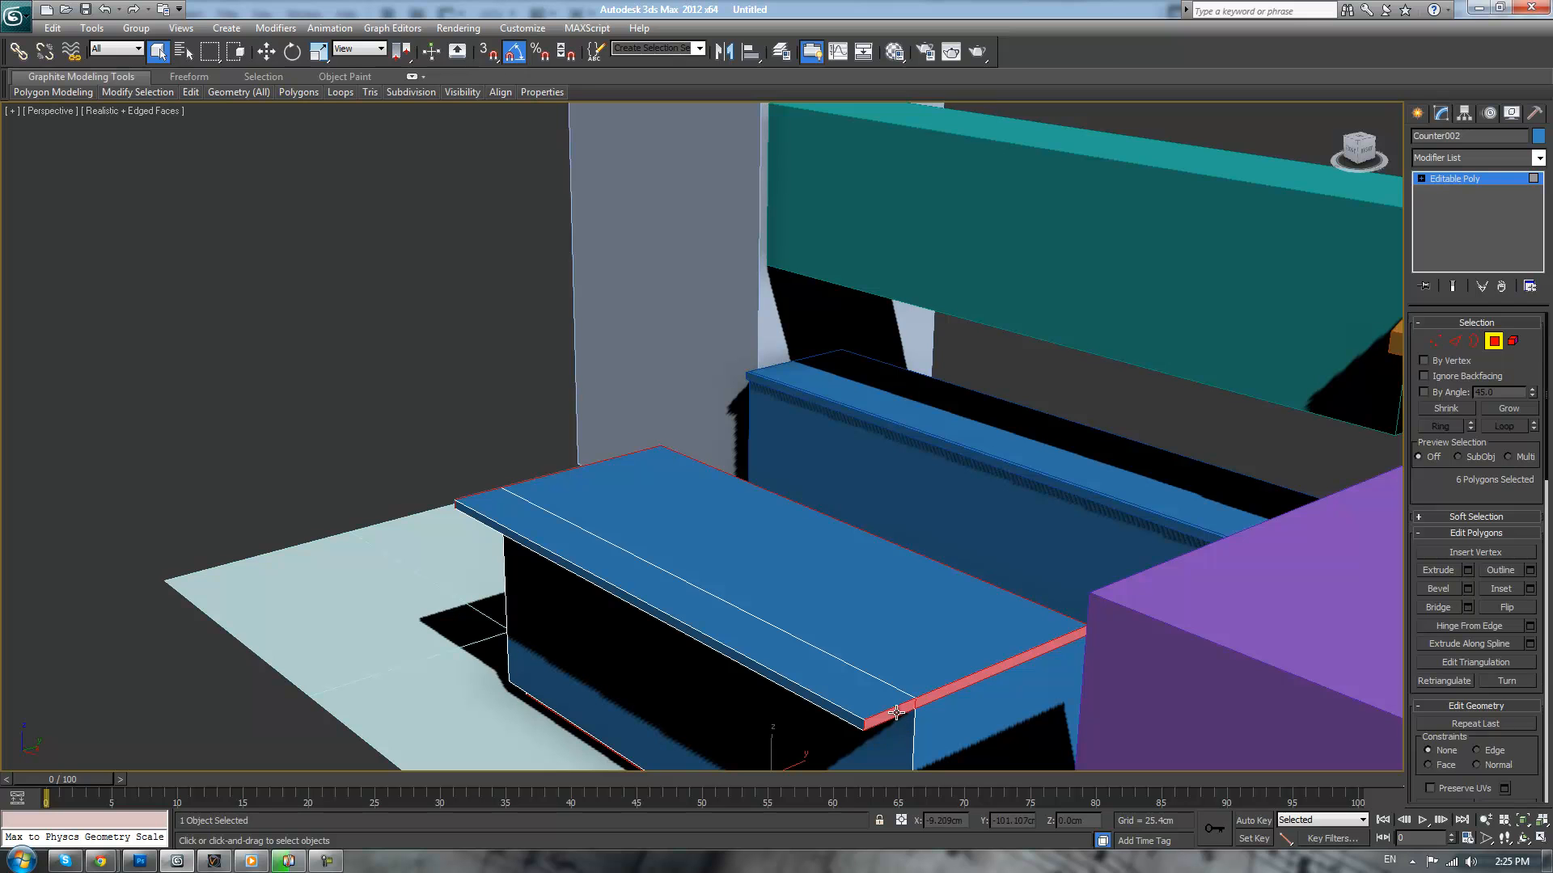
pyautogui.click(1467, 570)
pyautogui.click(730, 447)
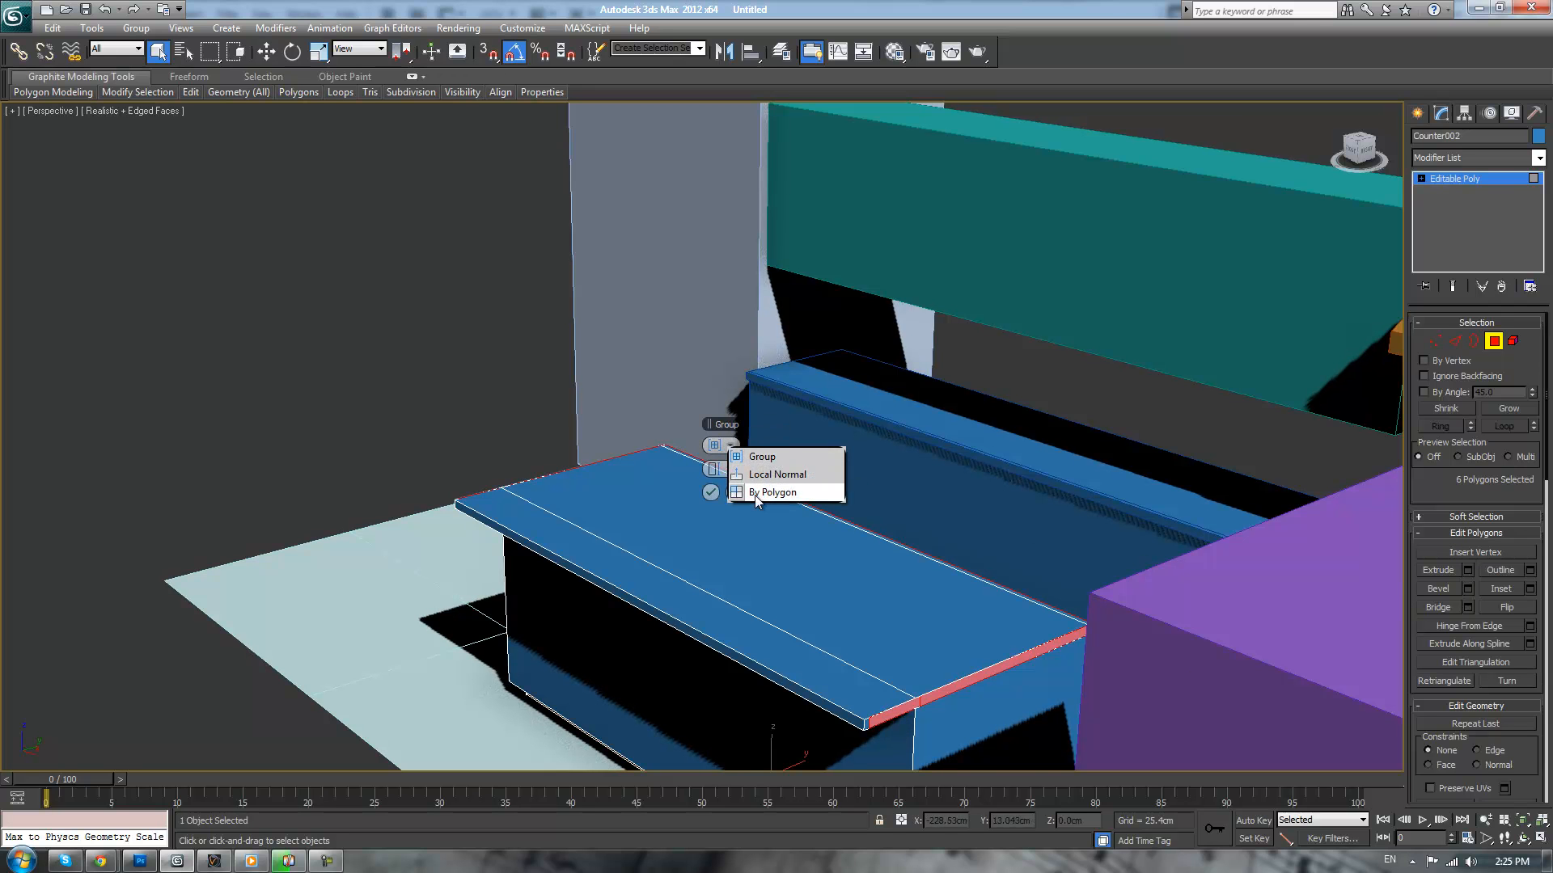
pyautogui.click(756, 494)
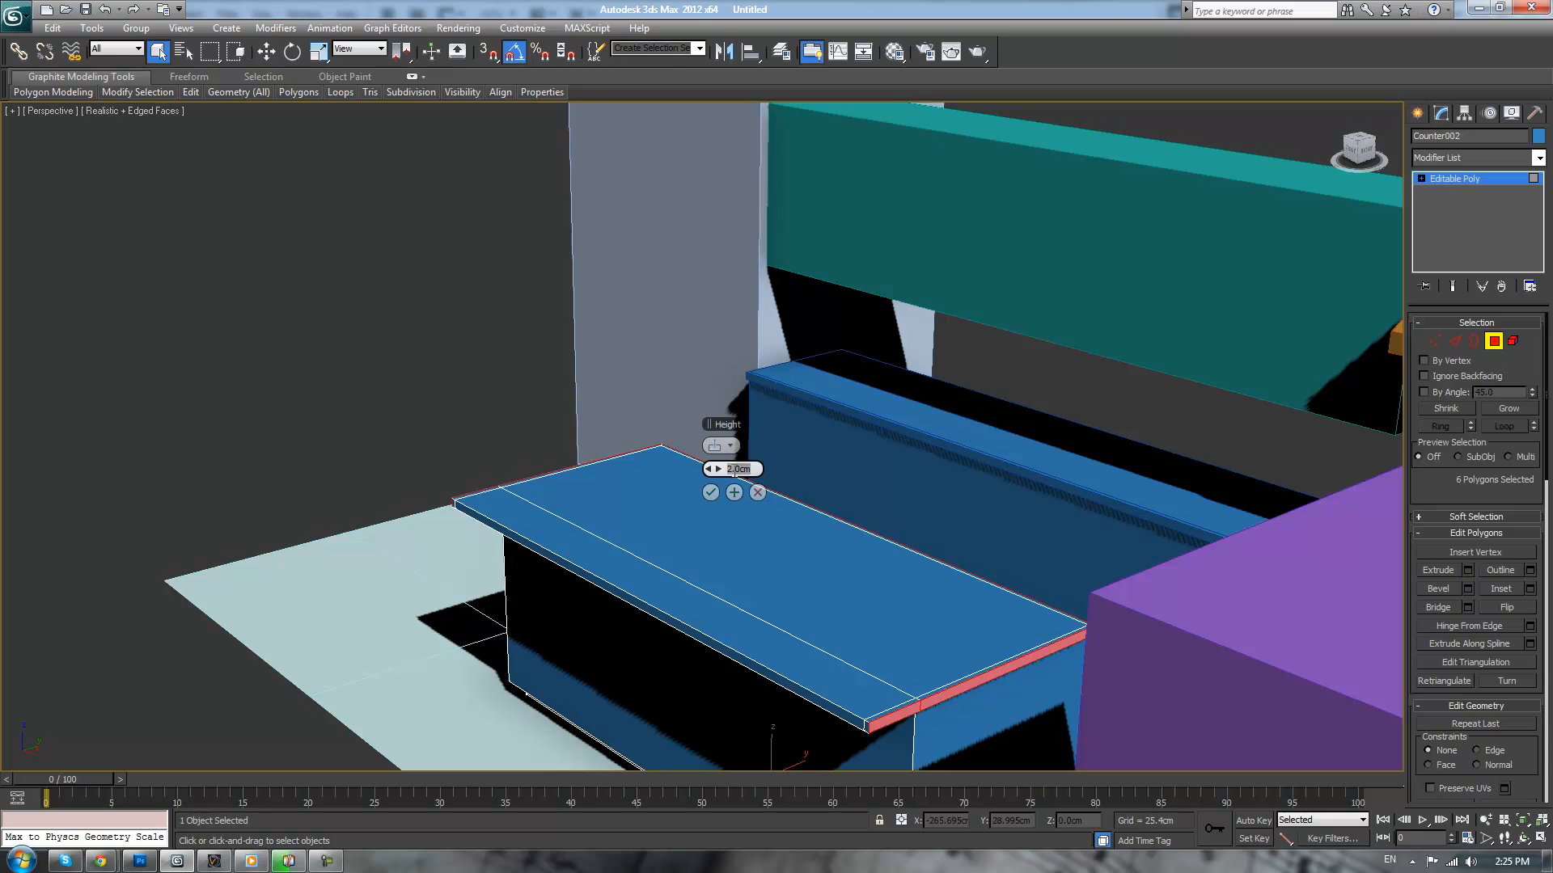
pyautogui.click(710, 492)
# - Select the ring of six polygons around the island countertop's rim, extrude it 3 cm, and leave polygon editing
pyautogui.click(314, 410)
pyautogui.keyDown('alt'); pyautogui.moveTo(647, 560); pyautogui.dragTo(905, 537, button='middle'); pyautogui.keyUp('alt')
pyautogui.click(905, 527)
pyautogui.keyDown('shift'); pyautogui.click(952, 525); pyautogui.keyUp('shift')
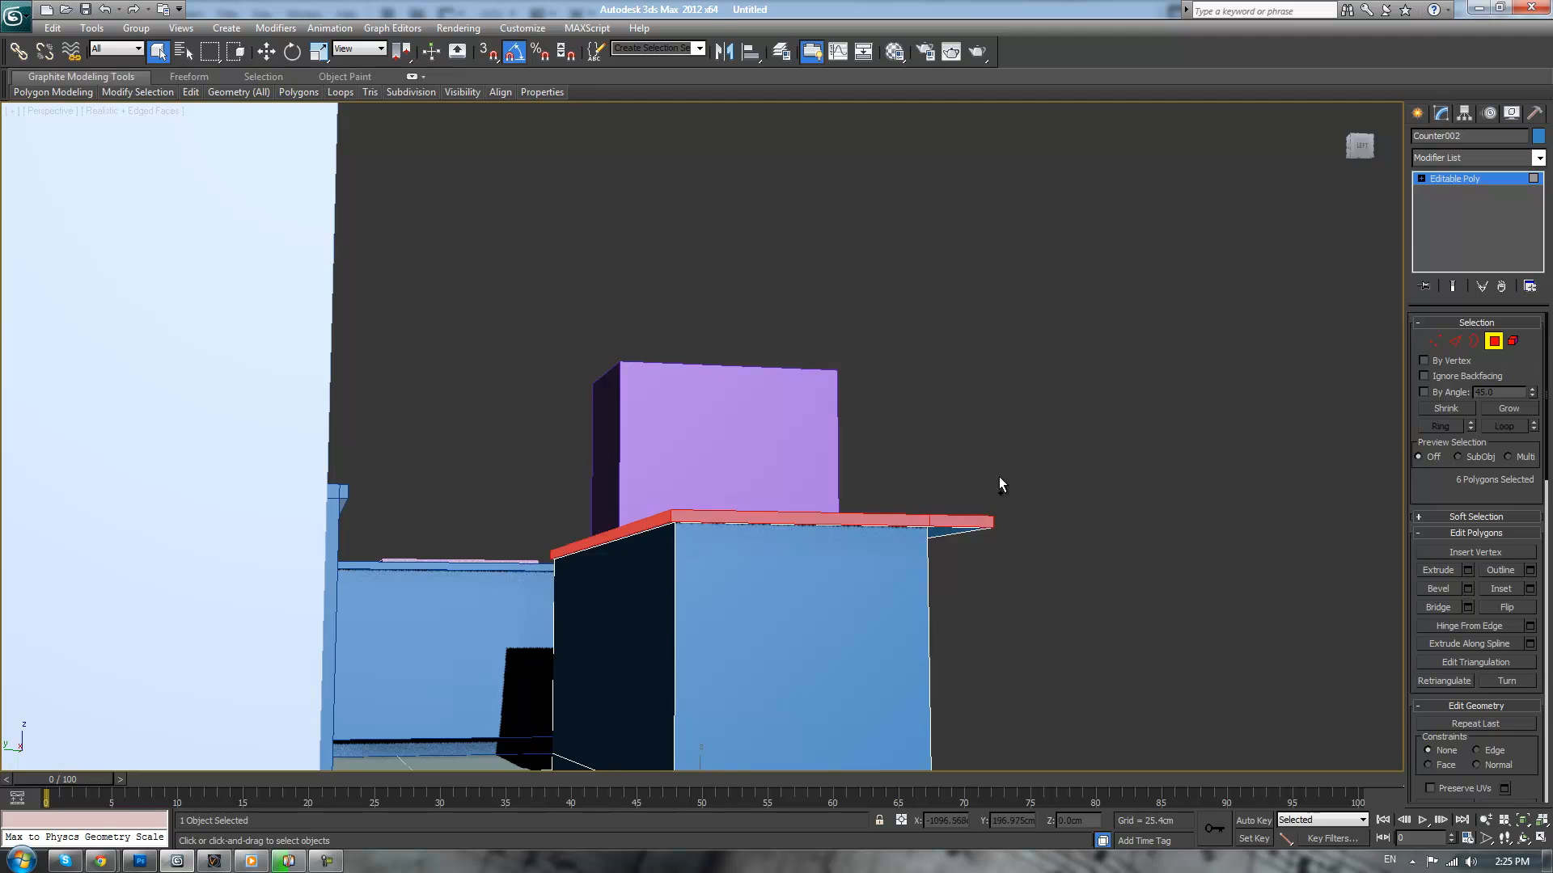
pyautogui.keyDown('alt'); pyautogui.moveTo(1074, 458); pyautogui.dragTo(1108, 477, button='middle'); pyautogui.keyUp('alt')
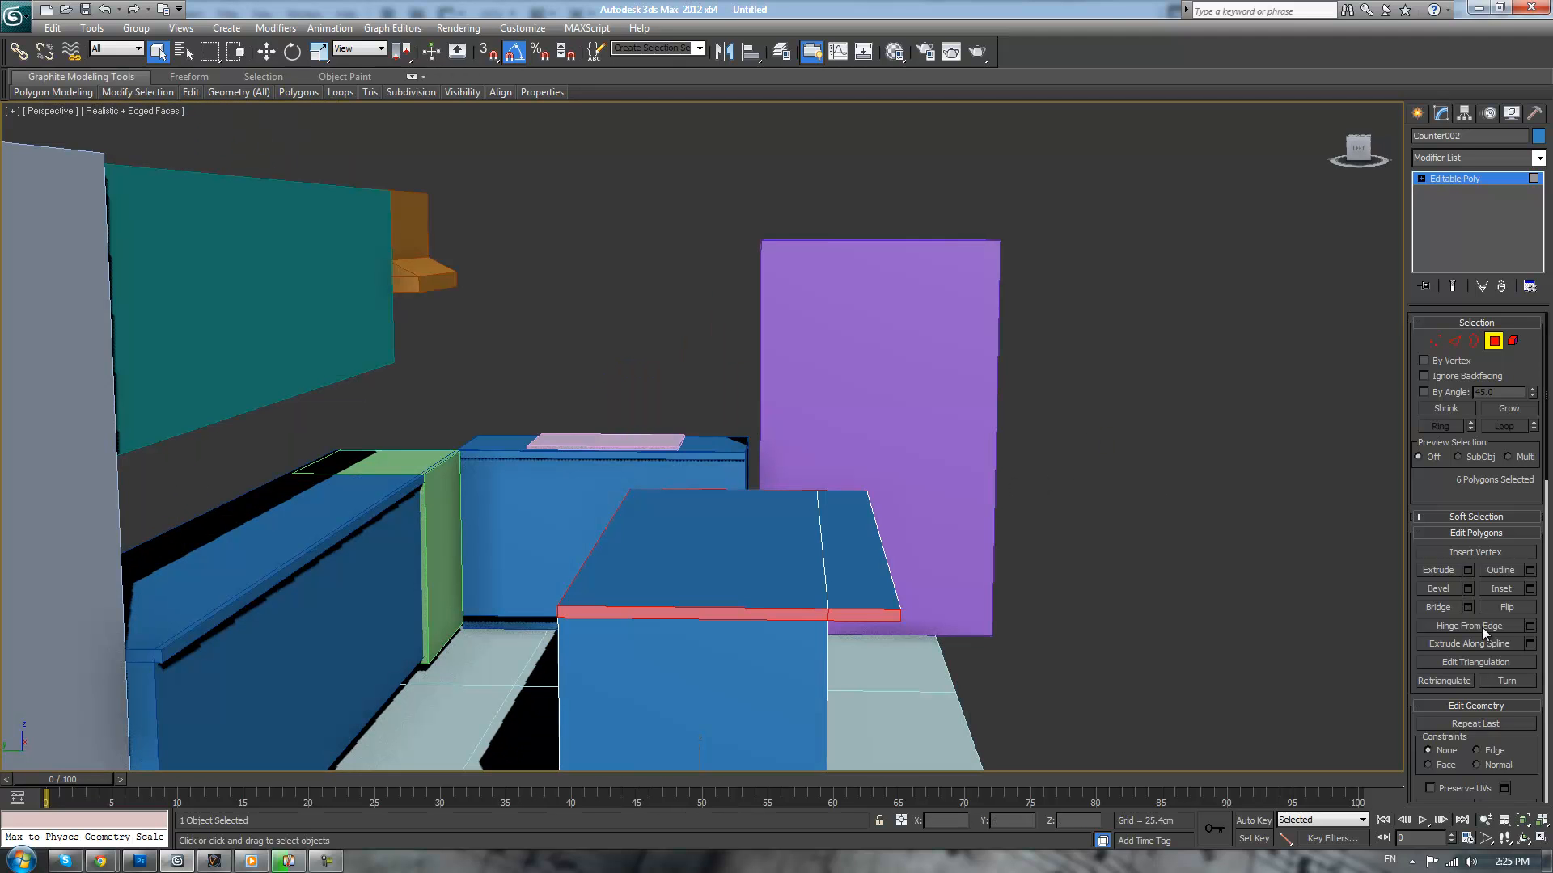
pyautogui.click(1468, 569)
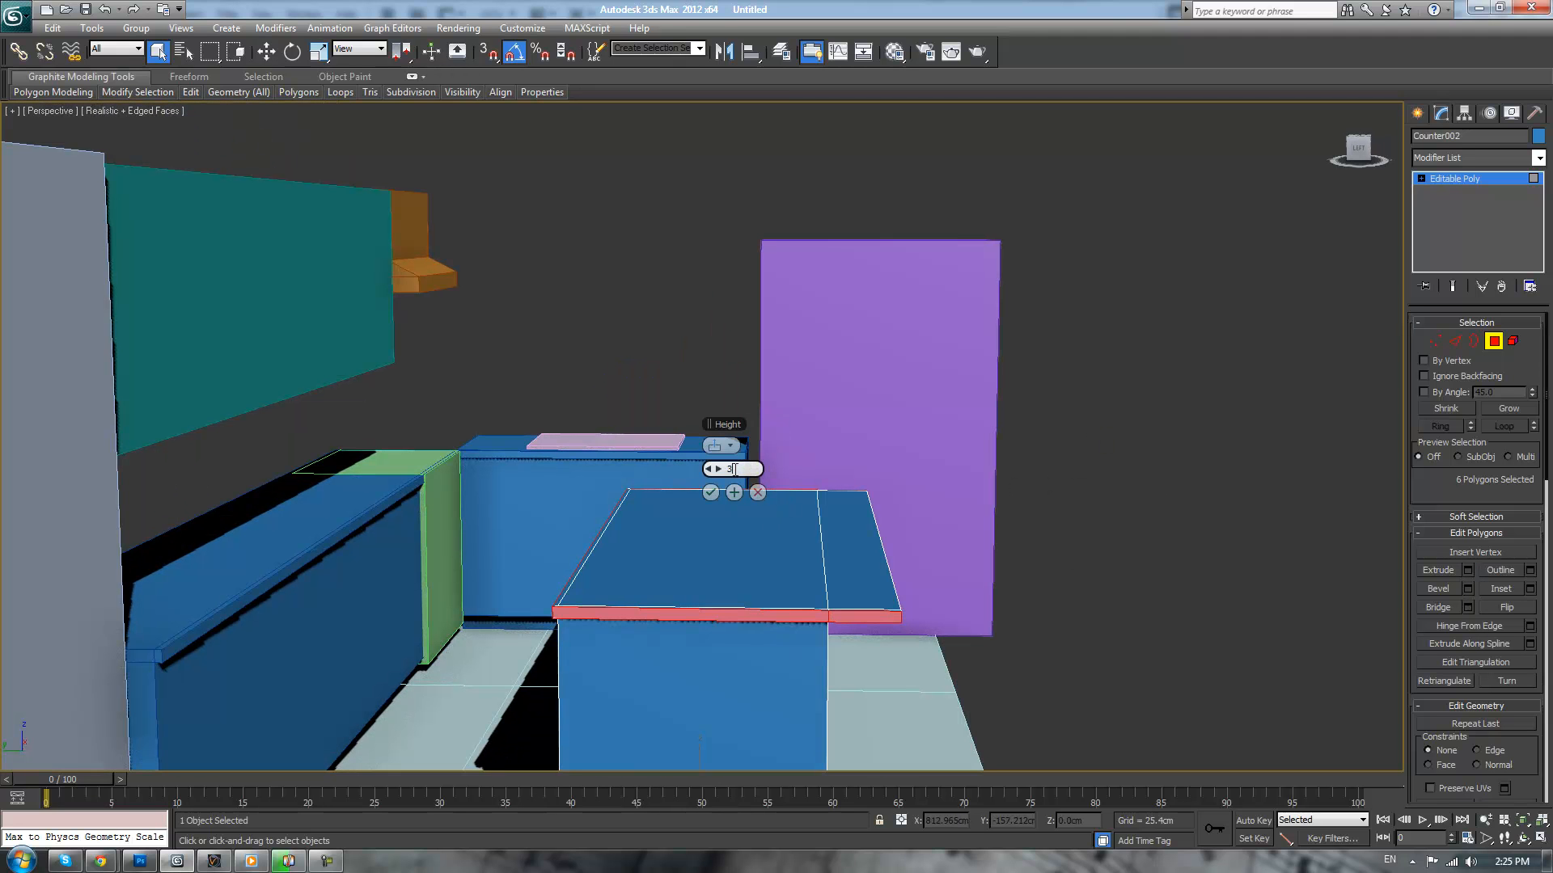
pyautogui.click(710, 492)
pyautogui.click(1208, 599)
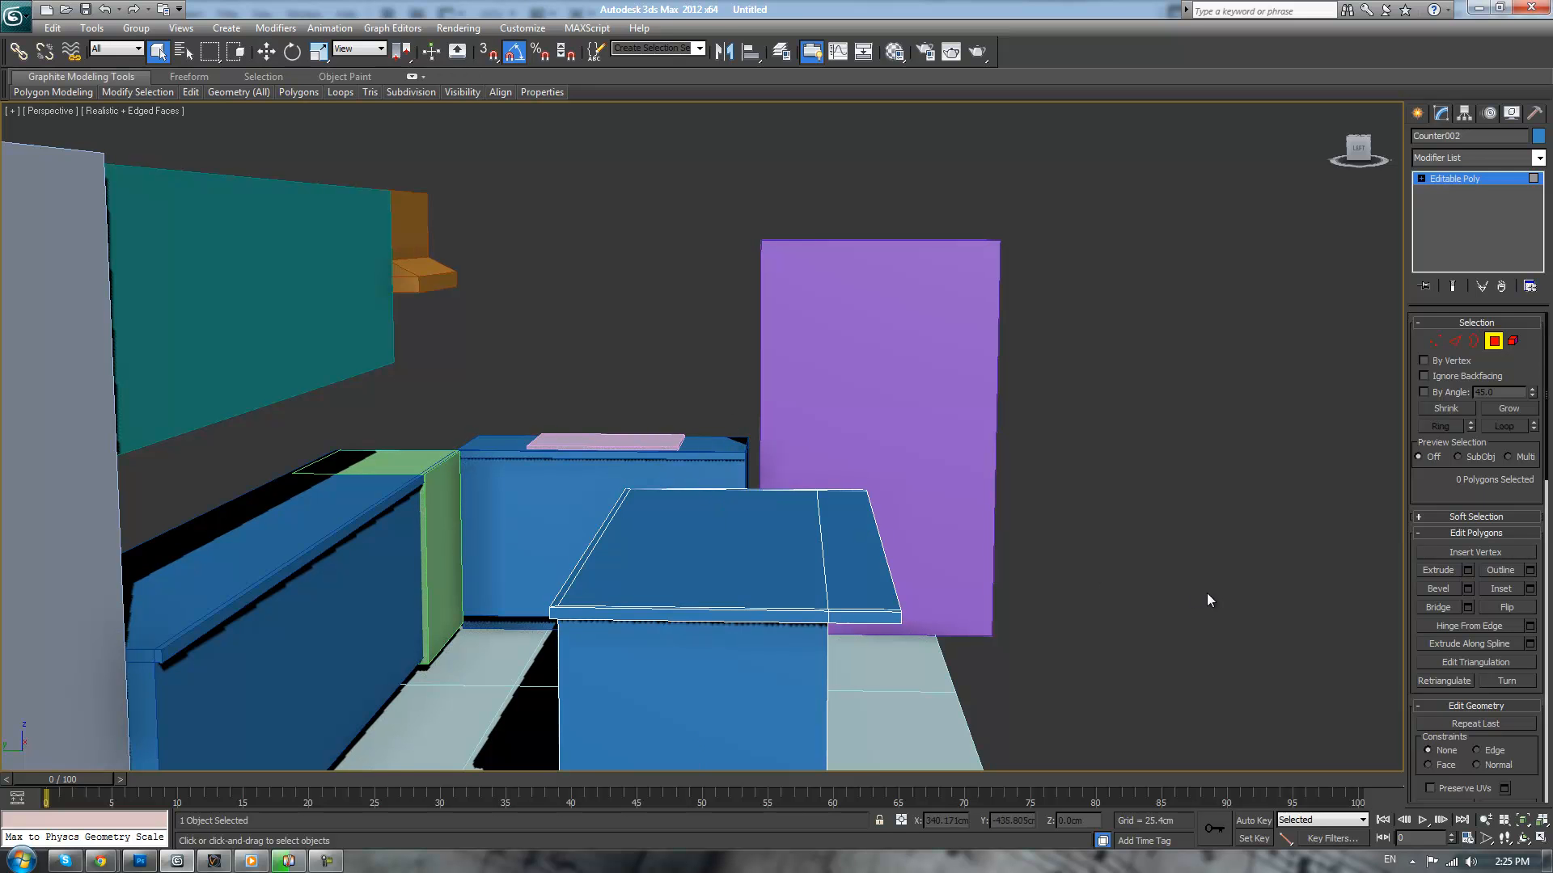
pyautogui.scroll(-4, 1208, 594)
pyautogui.keyDown('alt'); pyautogui.moveTo(1200, 590); pyautogui.dragTo(1095, 613, button='middle'); pyautogui.keyUp('alt')
pyautogui.scroll(6, 974, 565)
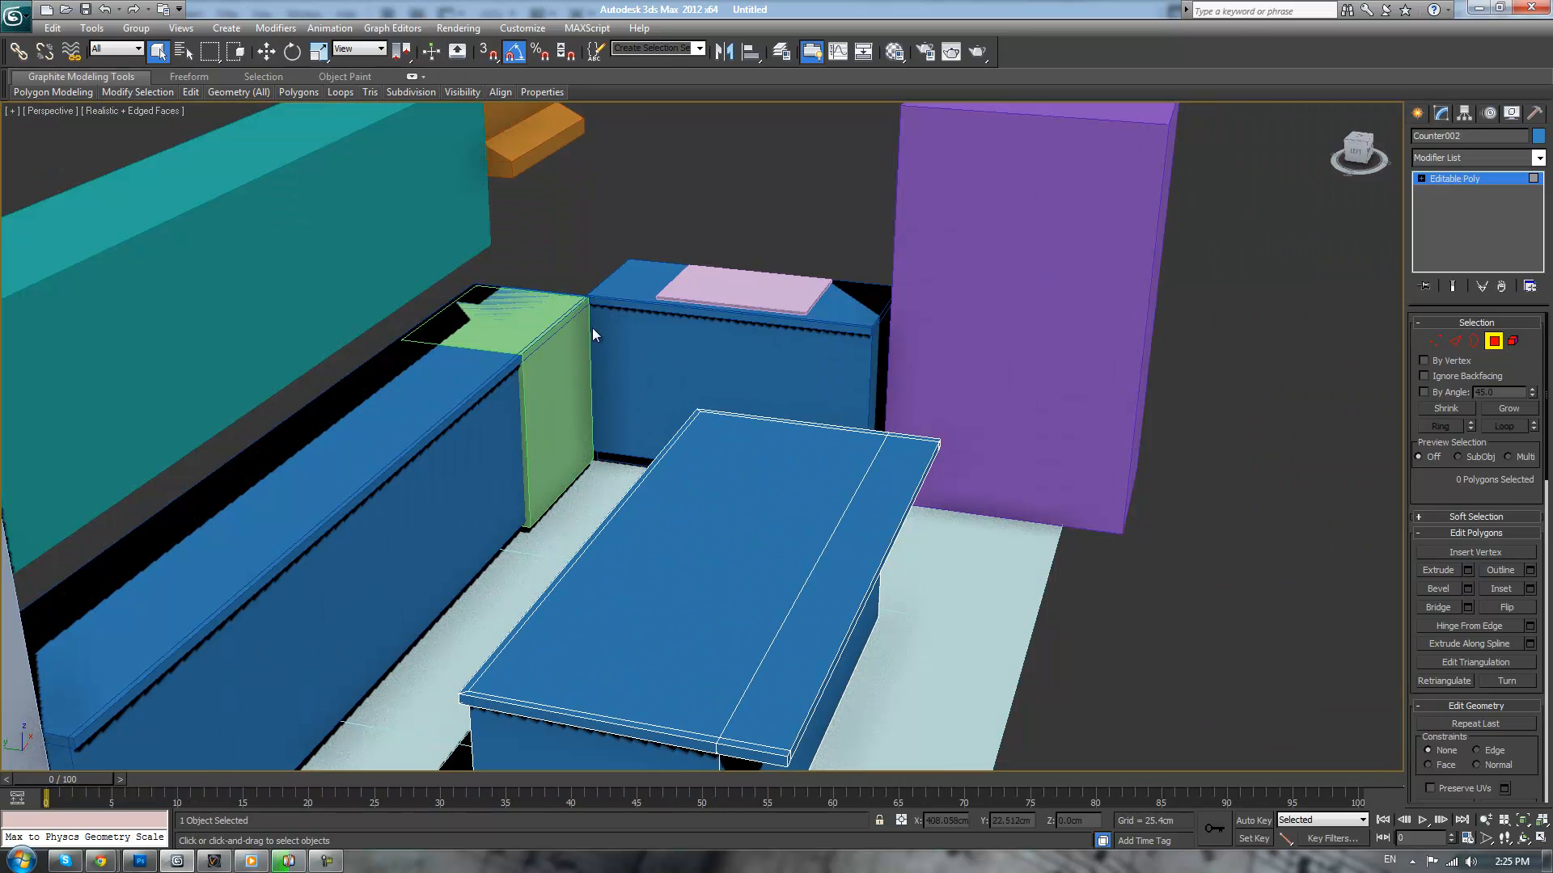
pyautogui.click(1457, 184)
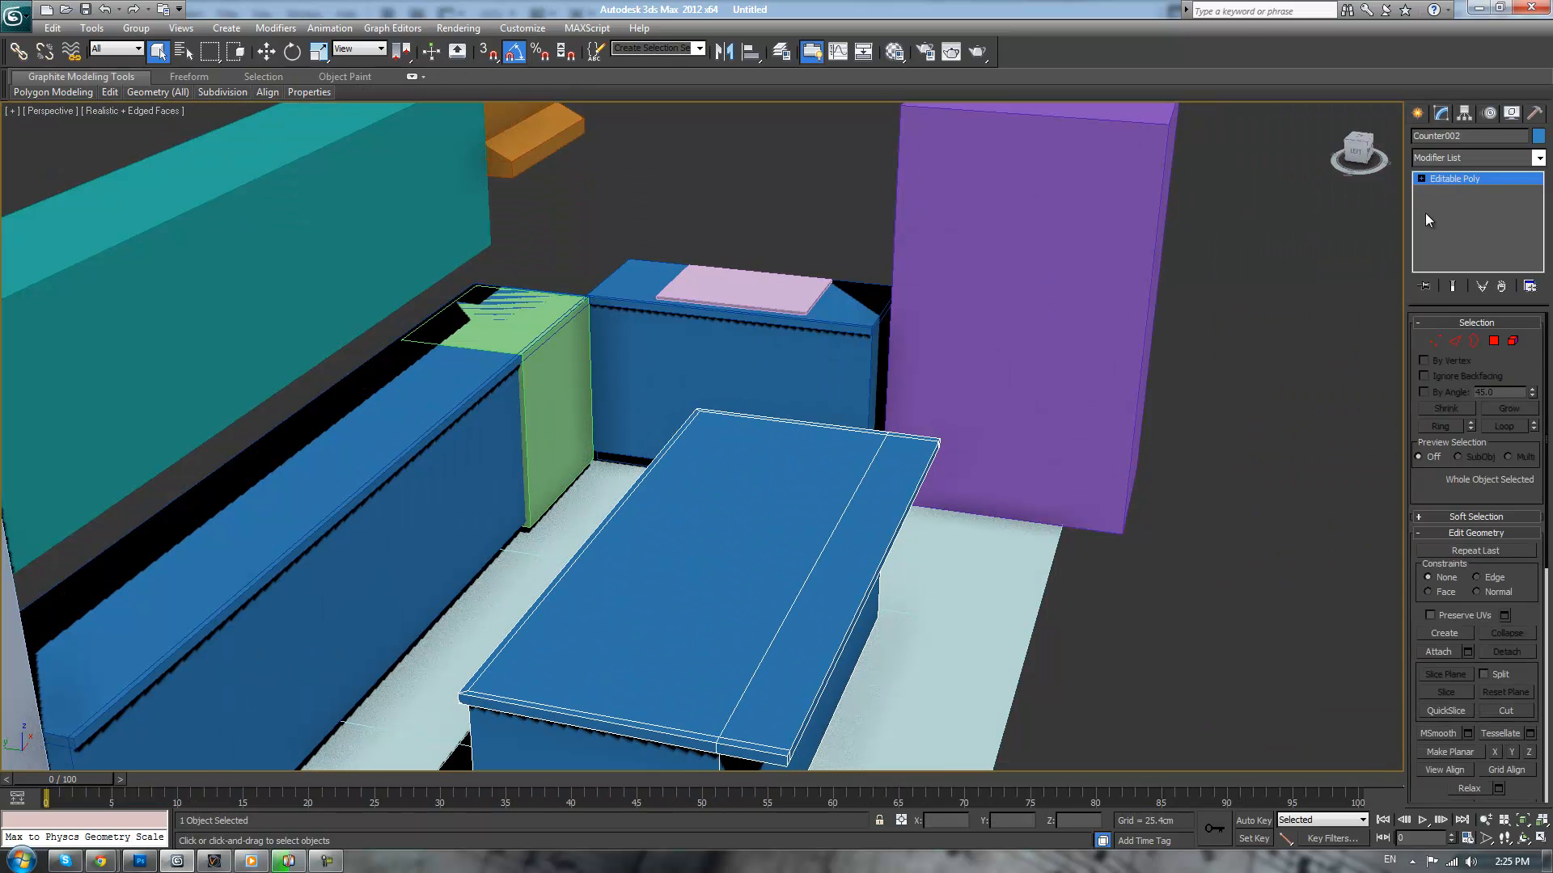
pyautogui.click(1277, 363)
# - Inspect the island from the tall cabinet's end and bring up the kitchen photo in Chrome for comparison
pyautogui.scroll(-4, 1277, 372)
pyautogui.keyDown('alt'); pyautogui.moveTo(1278, 379); pyautogui.dragTo(1085, 438, button='middle'); pyautogui.keyUp('alt')
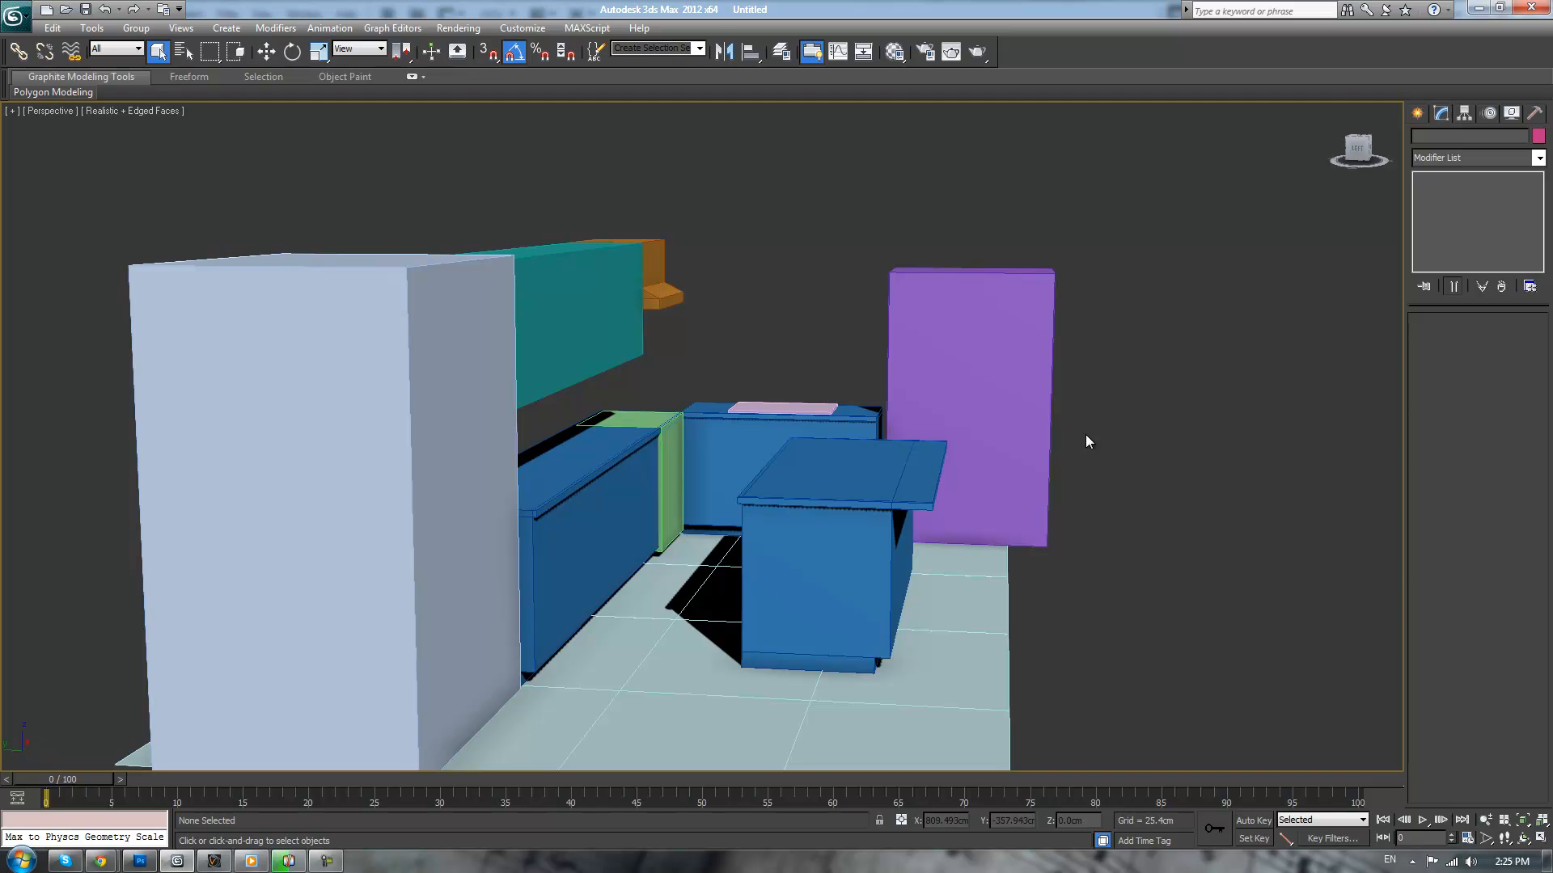
pyautogui.moveTo(1080, 379); pyautogui.dragTo(1069, 469, button='middle')
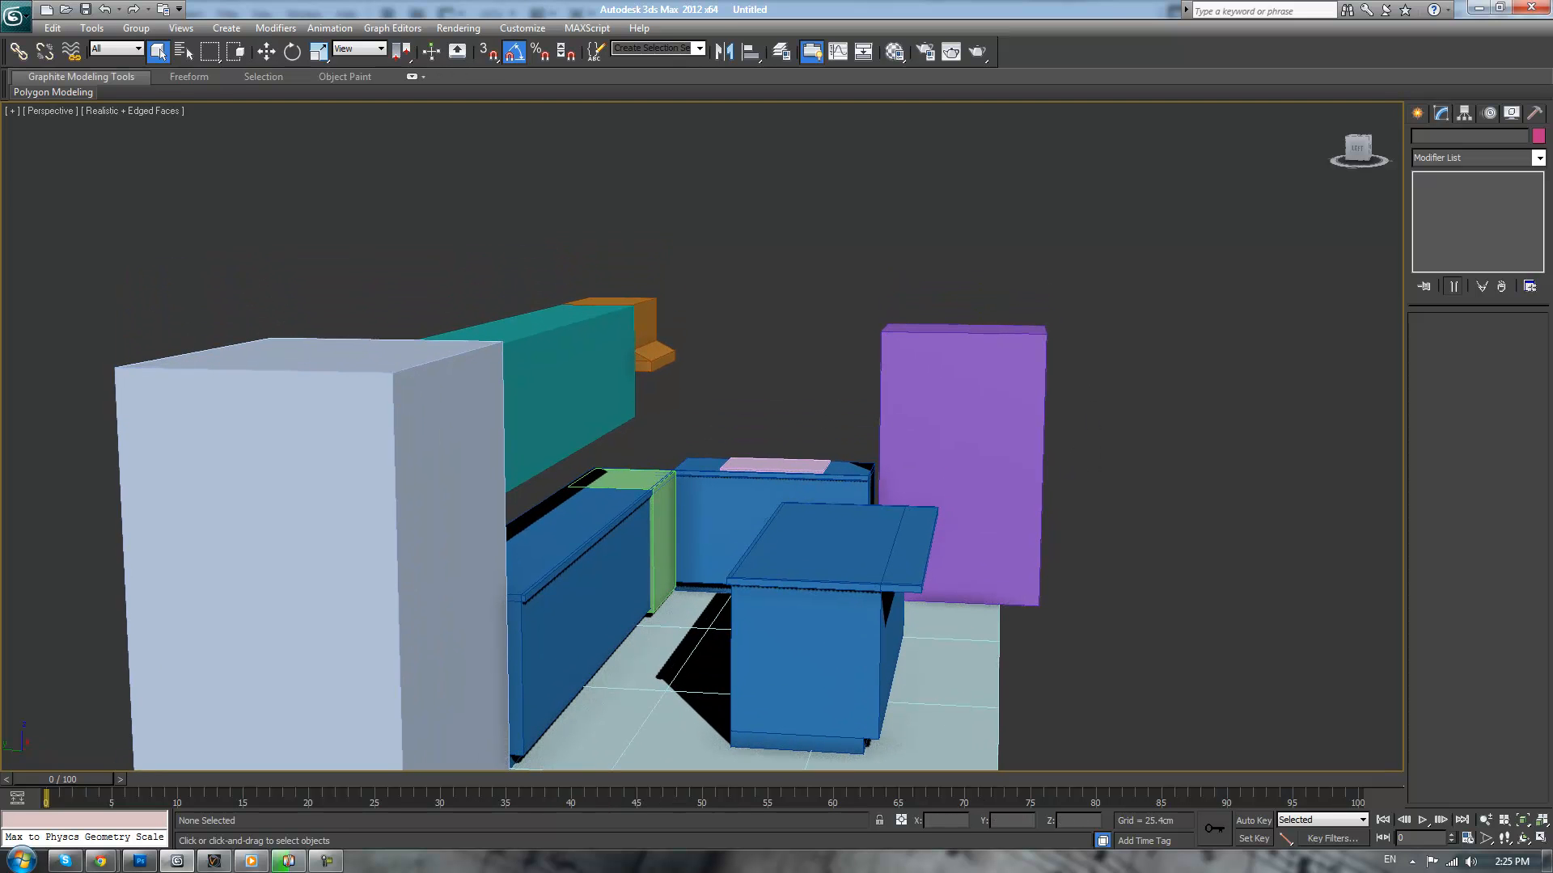
pyautogui.hotkey('alt', 'Tab')
pyautogui.moveTo(1017, 240); pyautogui.dragTo(720, 240)
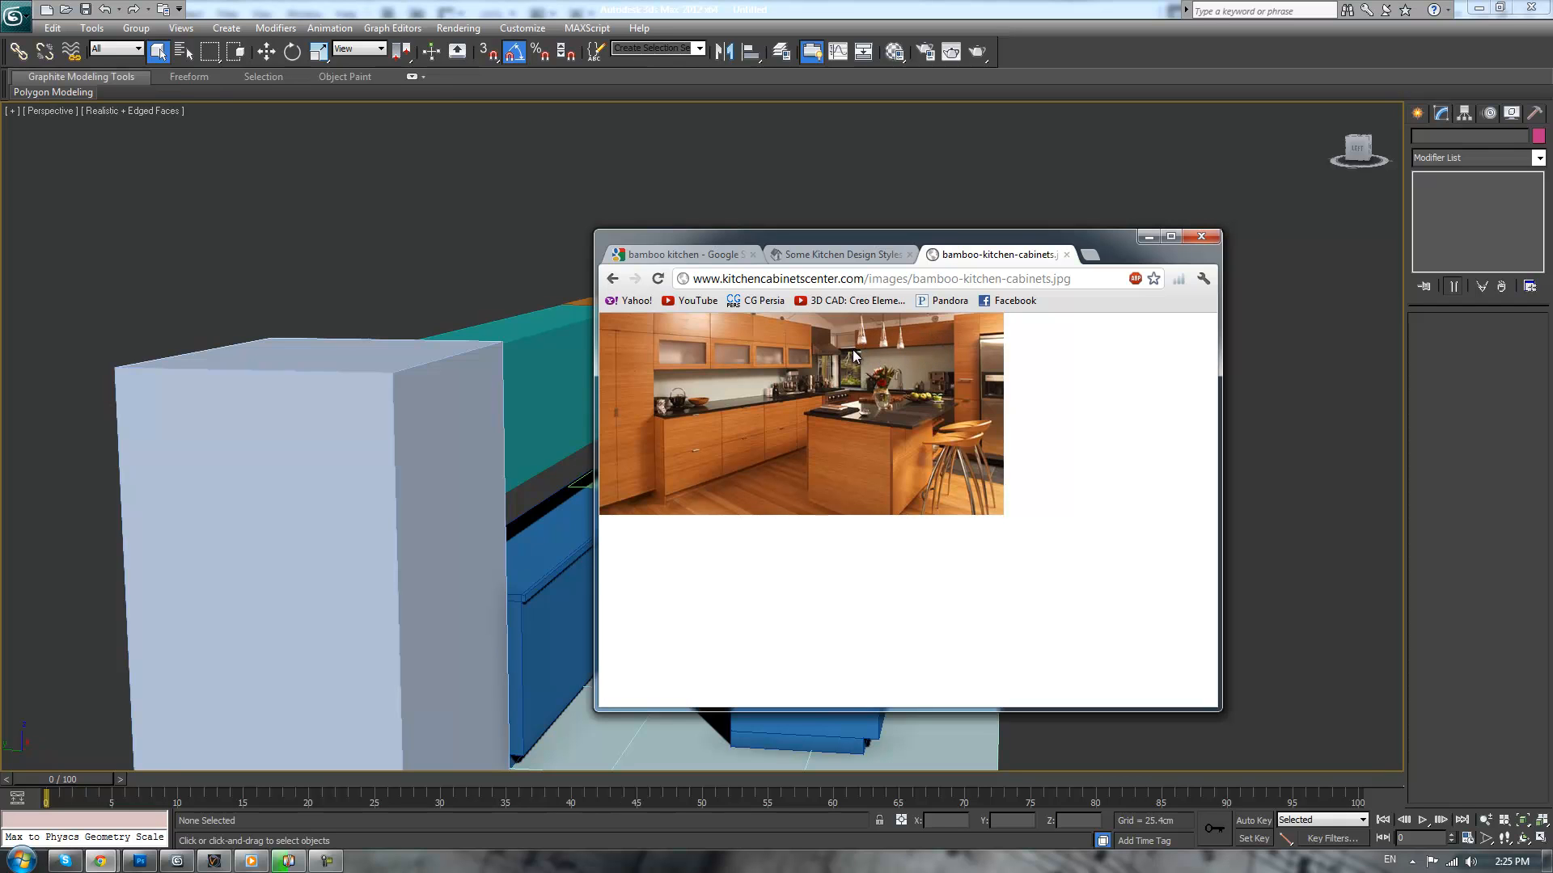
# - Move the reference photo aside and draw an upper cabinet box about 22.6 × 28.7 × 124 cm from the tall purple unit's side, above the short counter
pyautogui.moveTo(924, 237); pyautogui.dragTo(1552, 65)
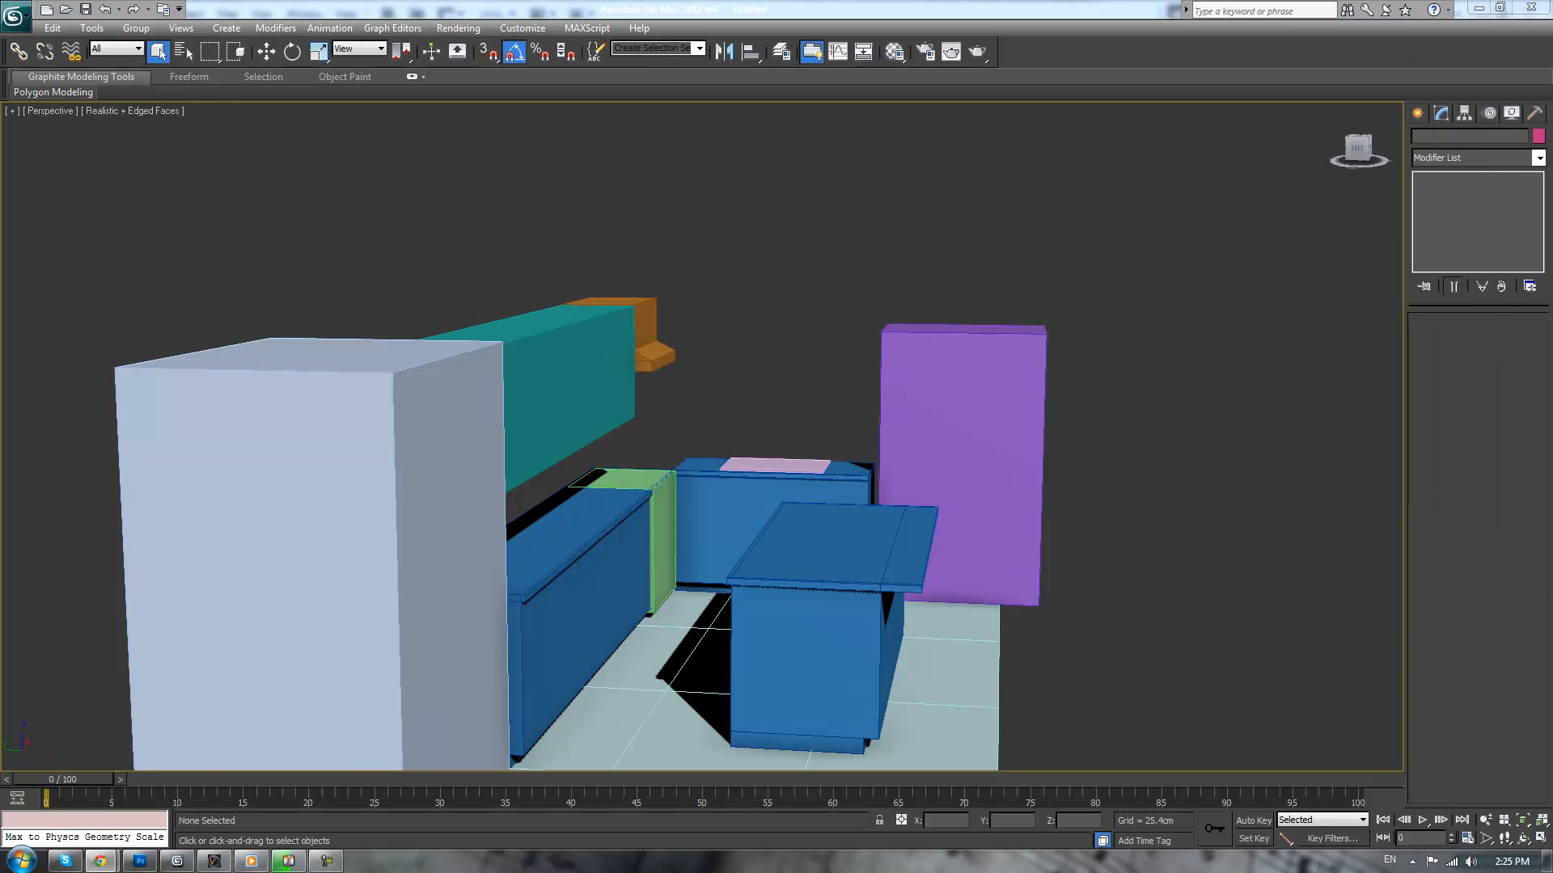
pyautogui.moveTo(1056, 267); pyautogui.dragTo(1066, 260, button='middle')
pyautogui.click(1417, 114)
pyautogui.click(1447, 218)
pyautogui.keyDown('alt'); pyautogui.moveTo(889, 239); pyautogui.dragTo(810, 186, button='middle'); pyautogui.keyUp('alt')
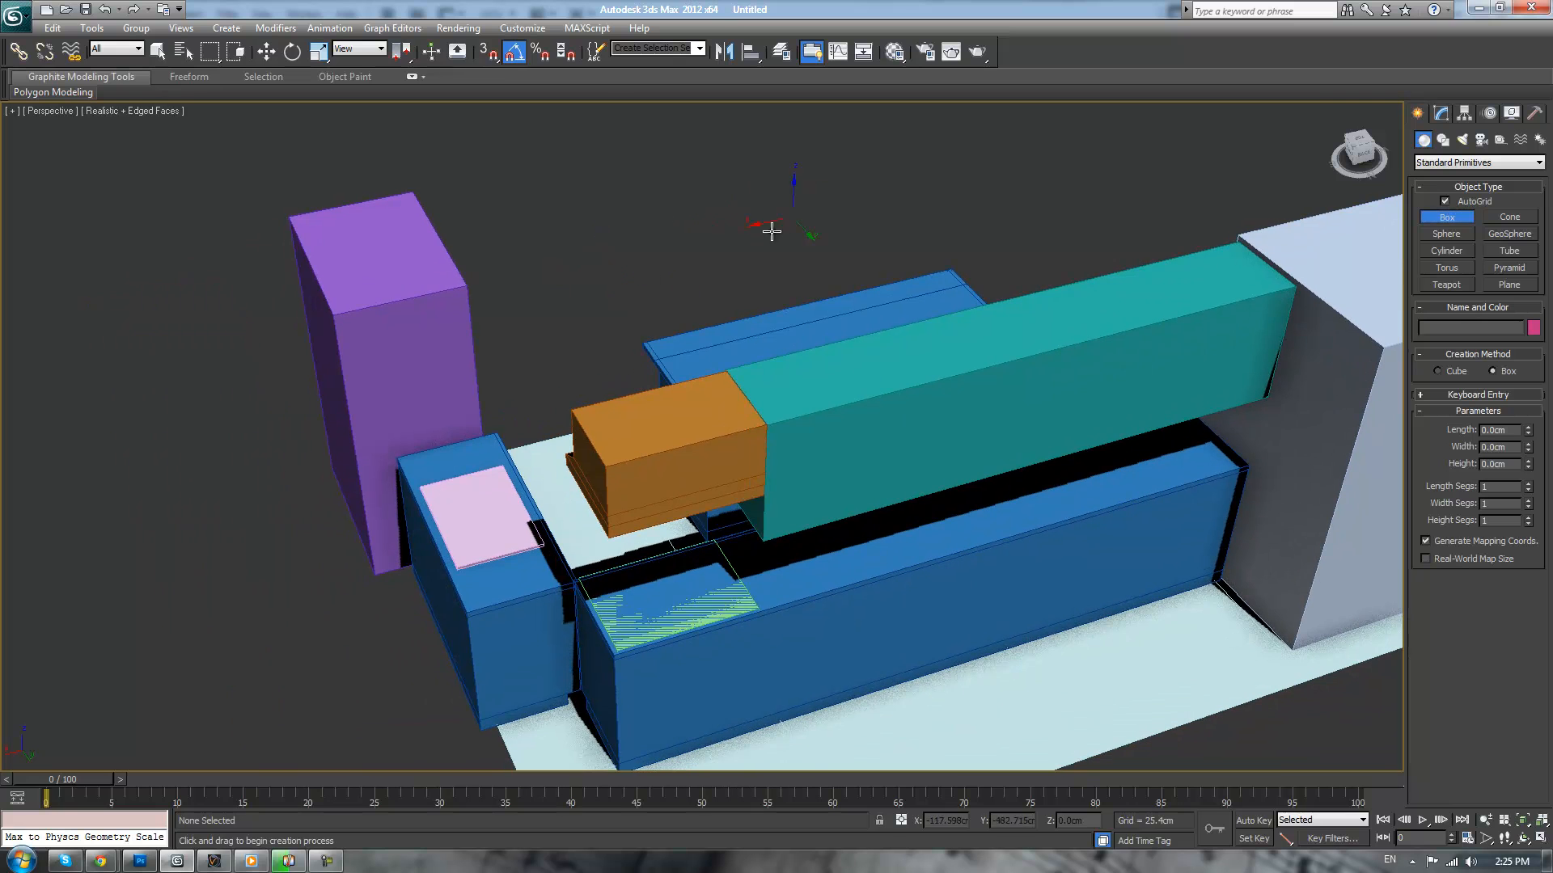
pyautogui.moveTo(404, 321); pyautogui.dragTo(343, 356)
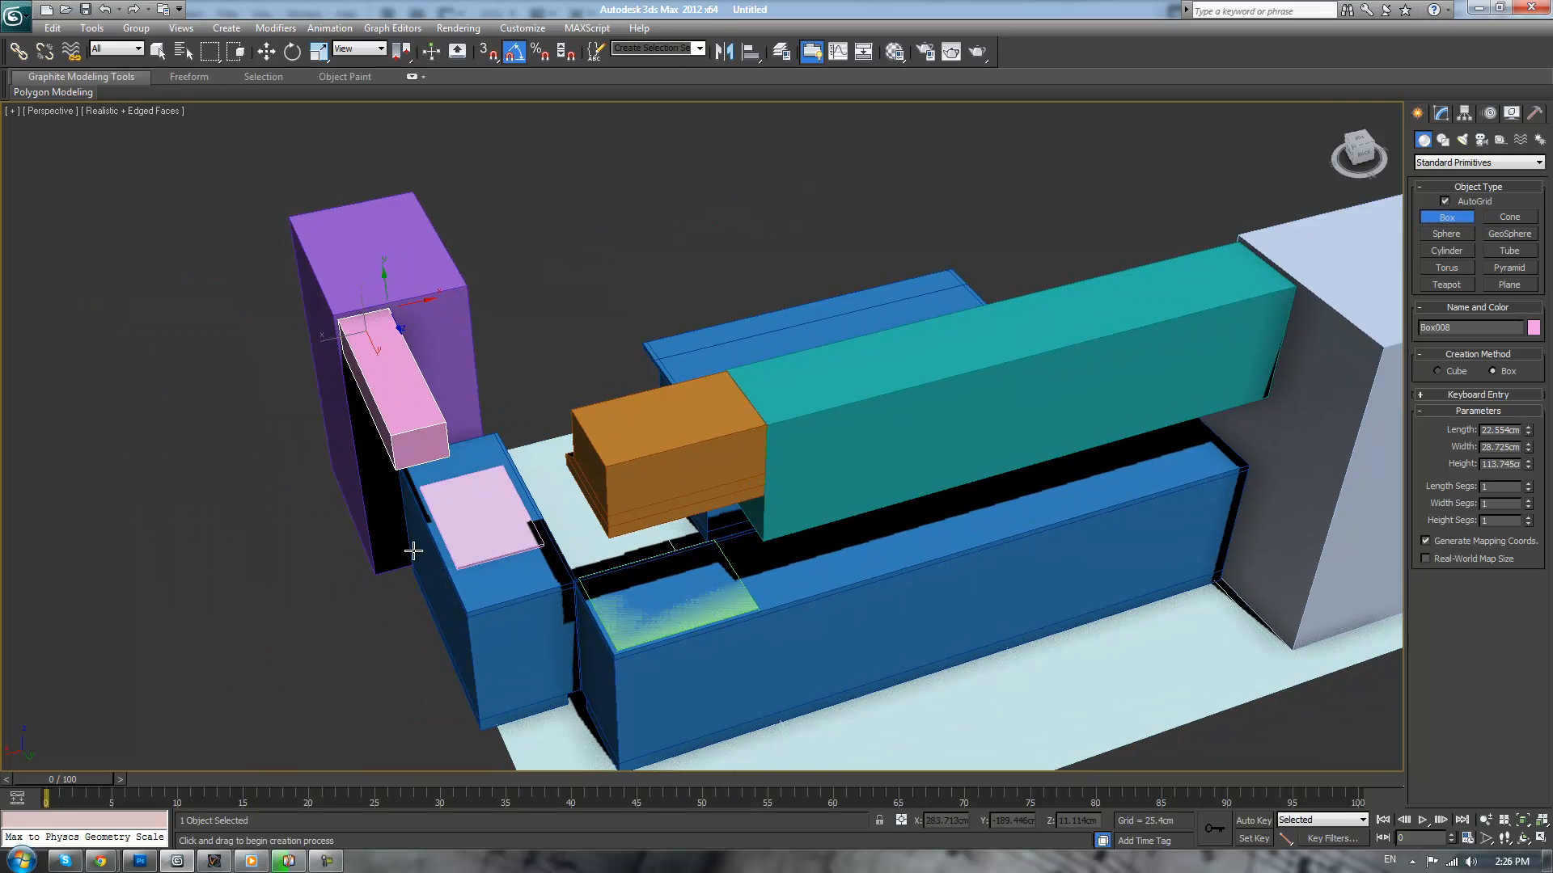
pyautogui.click(420, 574)
pyautogui.rightClick(696, 223)
pyautogui.click(697, 216)
pyautogui.keyDown('alt'); pyautogui.moveTo(800, 231); pyautogui.dragTo(619, 190, button='middle'); pyautogui.keyUp('alt')
pyautogui.click(753, 291)
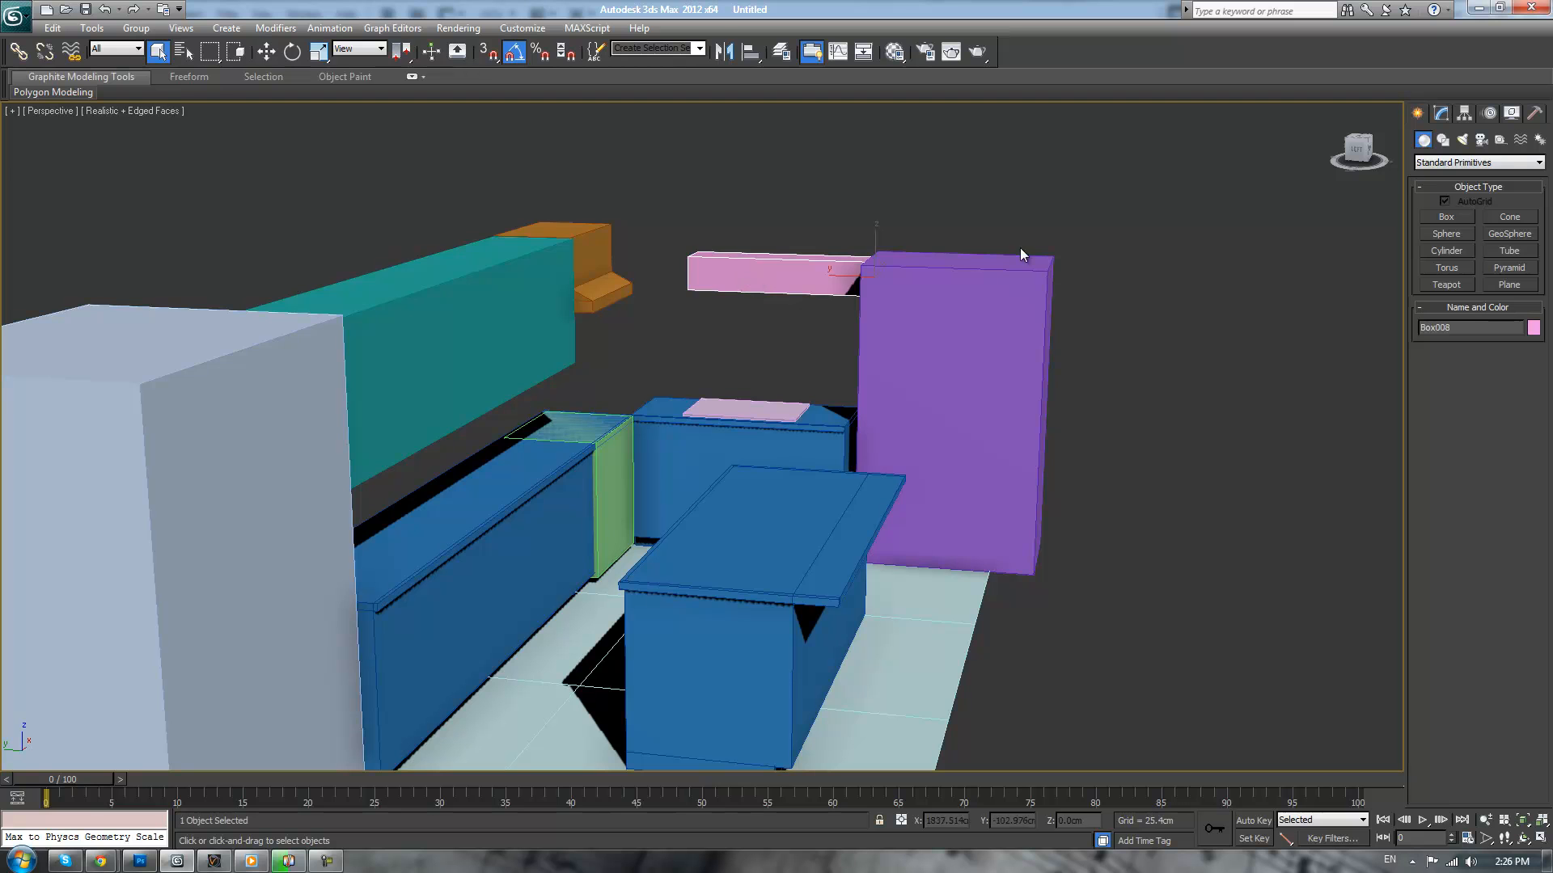
# - Raise the new pink upper cabinet about 4 cm towards the top of the tall purple unit
pyautogui.click(1443, 114)
pyautogui.keyDown('alt'); pyautogui.moveTo(1015, 207); pyautogui.dragTo(1001, 323, button='middle'); pyautogui.keyUp('alt')
pyautogui.scroll(3, 1001, 322)
pyautogui.moveTo(980, 234); pyautogui.dragTo(964, 303, button='middle')
pyautogui.press('w')
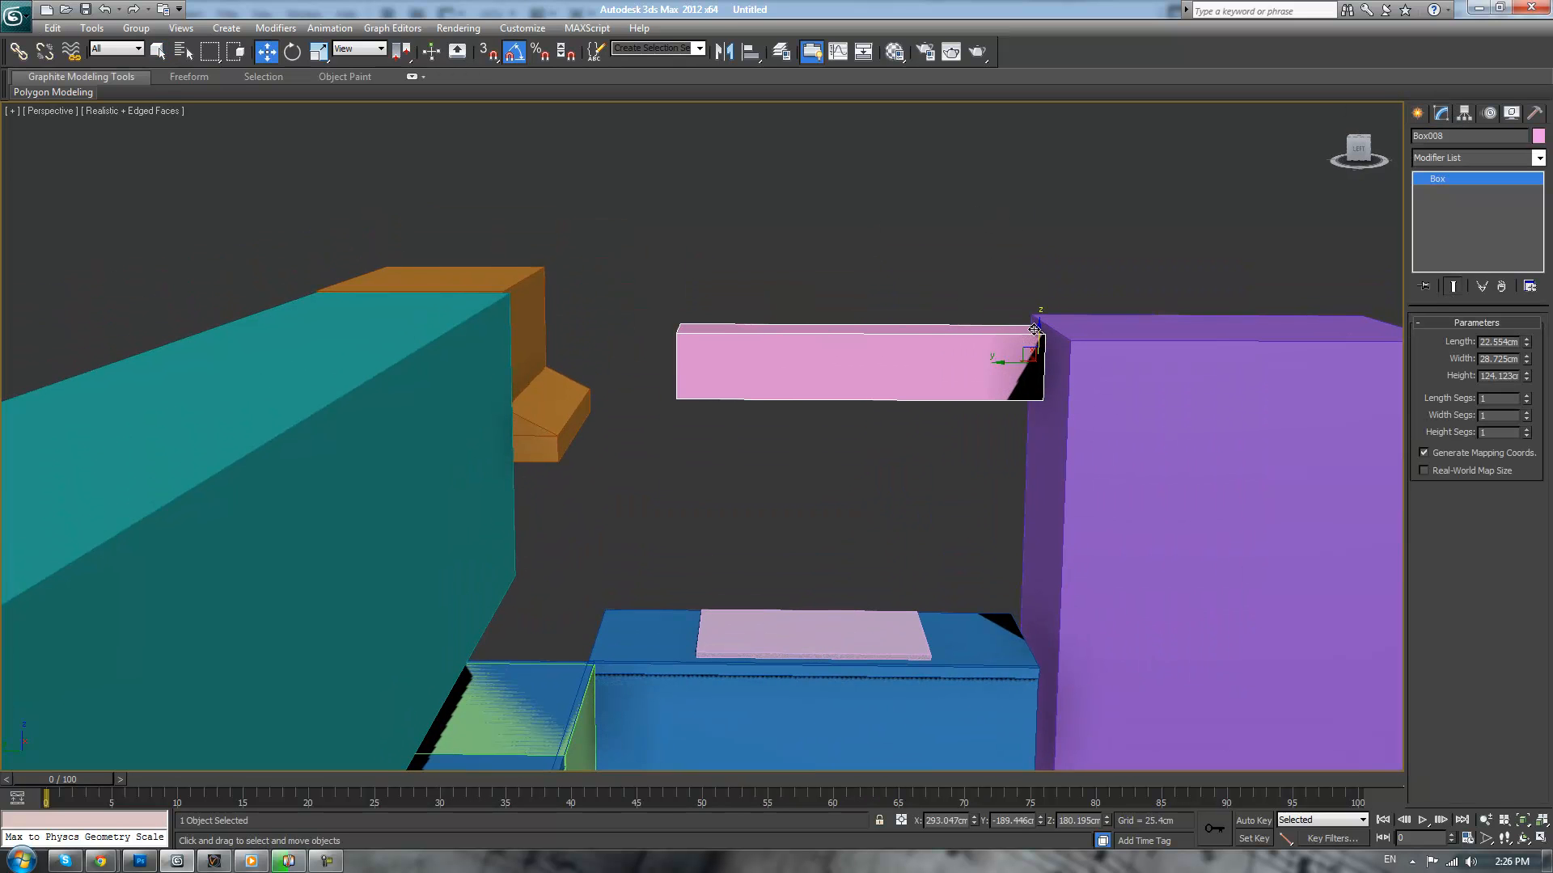
pyautogui.moveTo(1038, 322); pyautogui.dragTo(1040, 315)
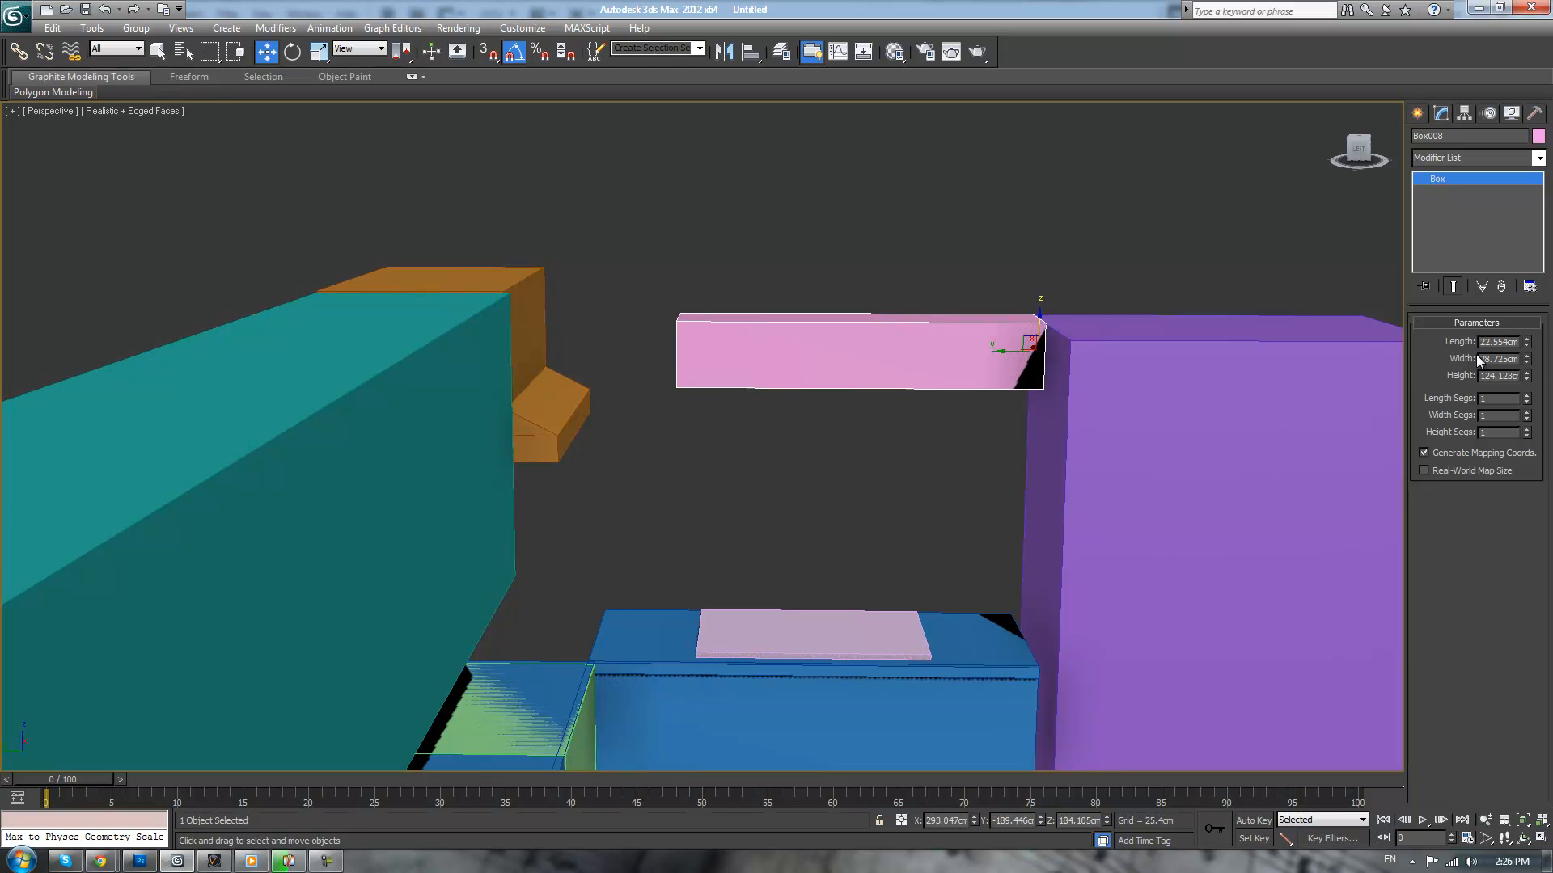
# - Set the pink upper cabinet's width to 30 cm
pyautogui.moveTo(1525, 361); pyautogui.dragTo(1517, 362)
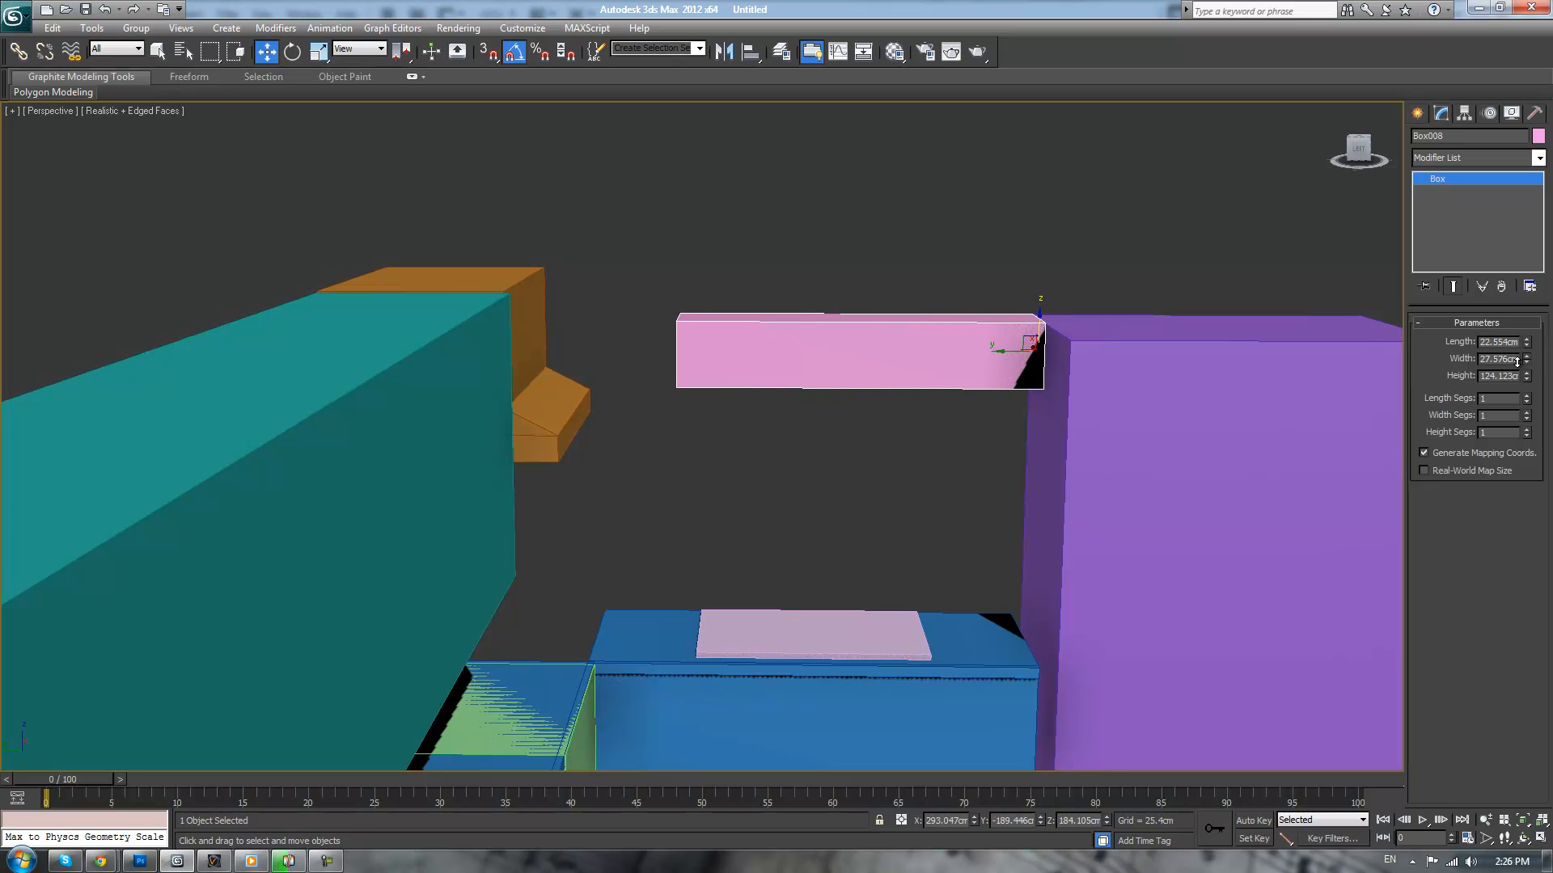
pyautogui.doubleClick(1502, 361)
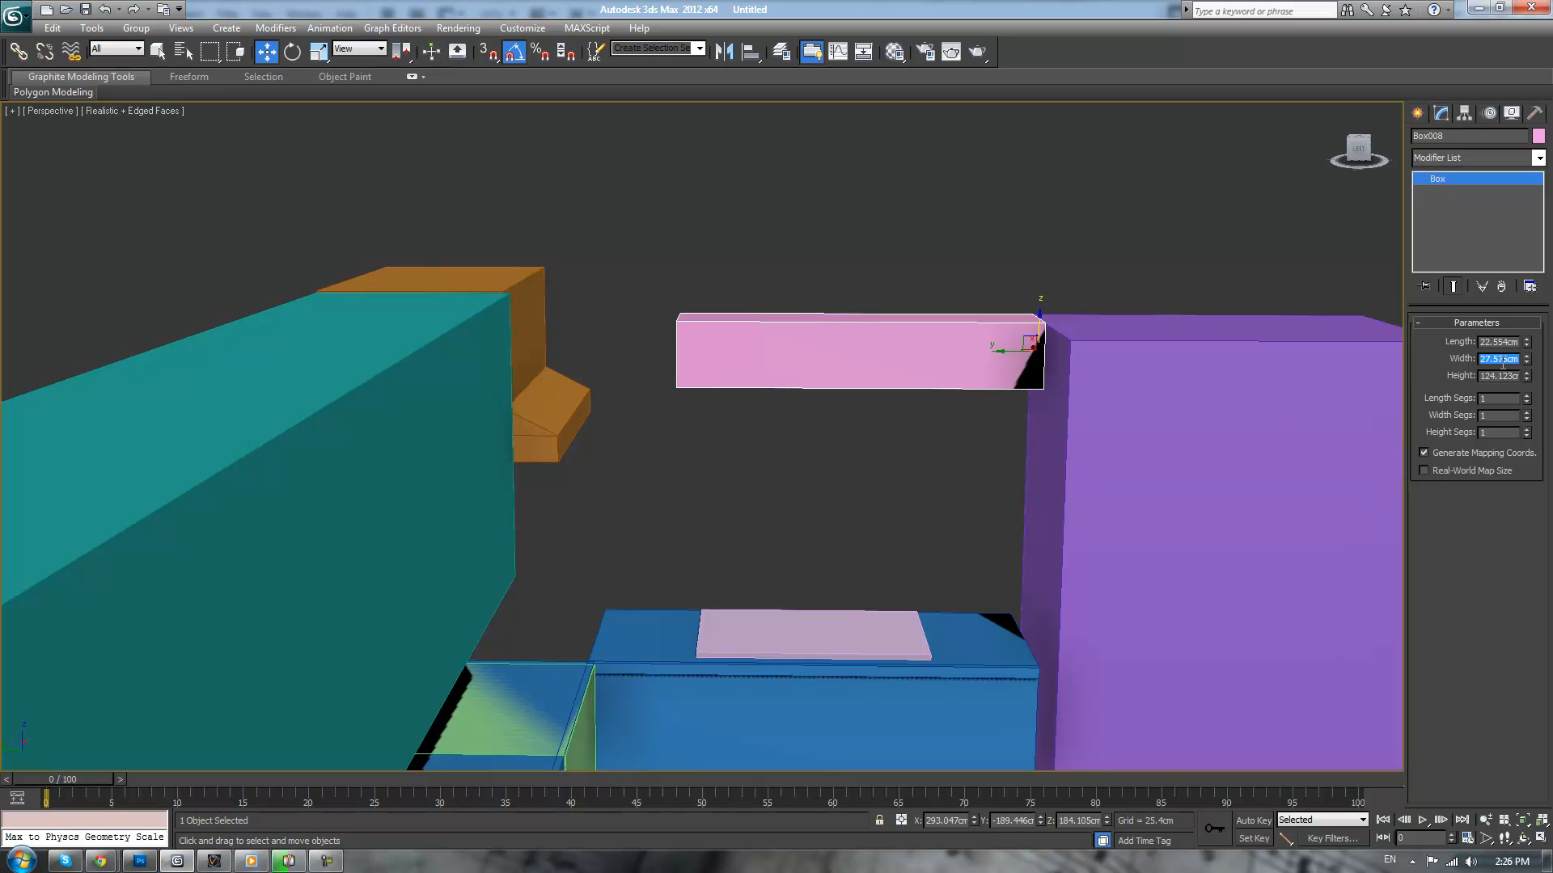
pyautogui.write('30')
pyautogui.press('Return')
# - Increase the pink upper cabinet's length to about 28 cm and lower it until its top is flush with the tall purple unit
pyautogui.keyDown('alt'); pyautogui.moveTo(1091, 310); pyautogui.dragTo(1069, 299, button='middle'); pyautogui.keyUp('alt')
pyautogui.moveTo(1527, 346)
pyautogui.mouseDown()
pyautogui.moveTo(1535, 325)
pyautogui.moveTo(1534, 346)
pyautogui.mouseUp()
pyautogui.moveTo(1082, 479); pyautogui.dragTo(1031, 440, button='middle')
pyautogui.scroll(-4, 1064, 433)
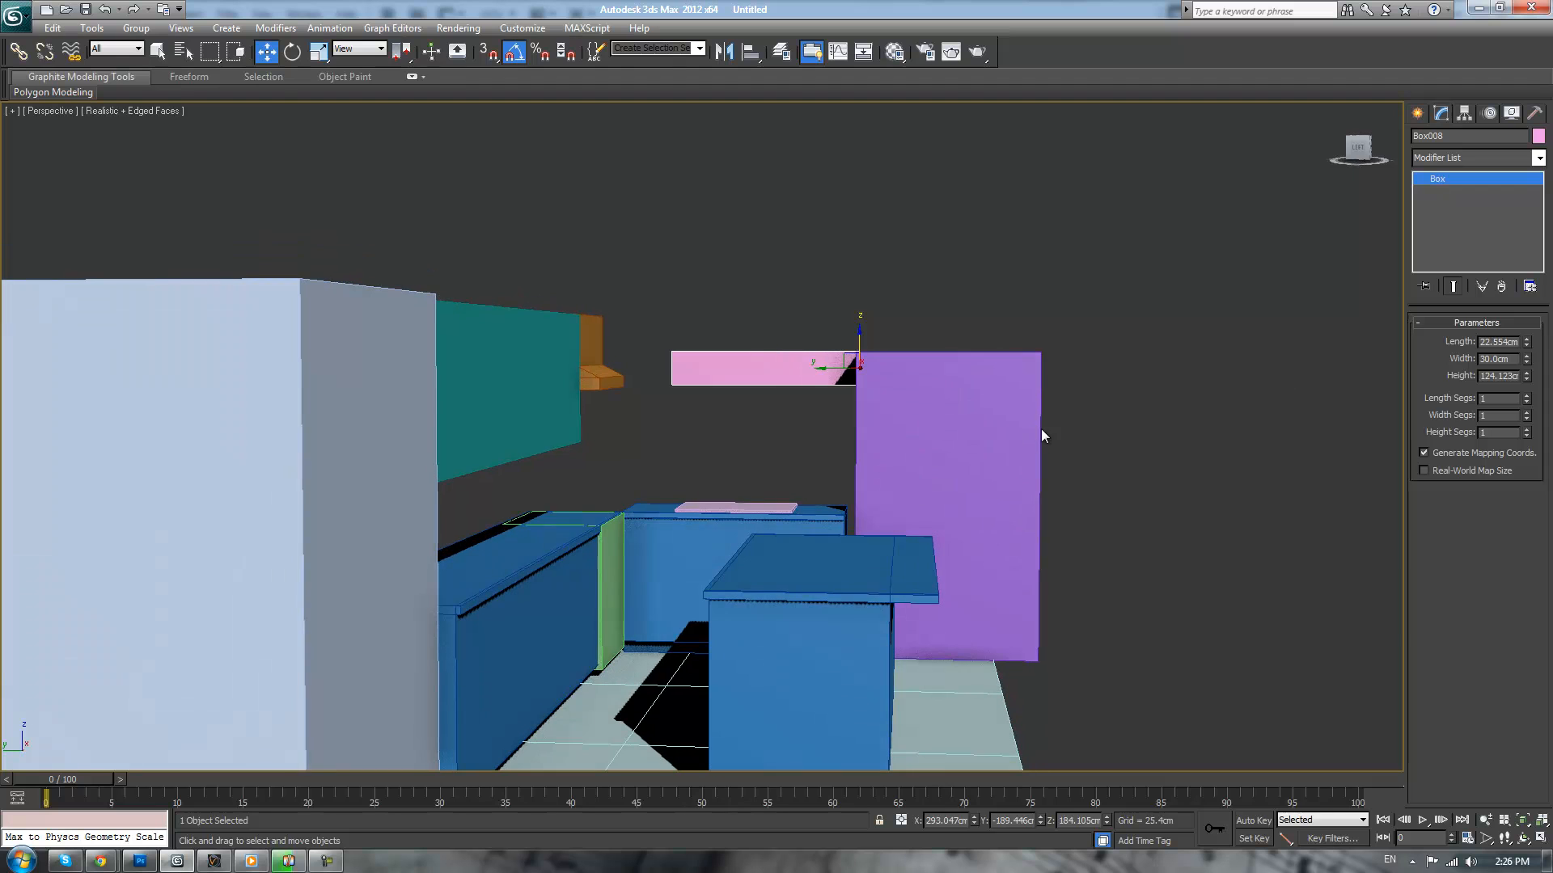
pyautogui.moveTo(1531, 350); pyautogui.dragTo(1528, 323)
pyautogui.moveTo(860, 338); pyautogui.dragTo(862, 341)
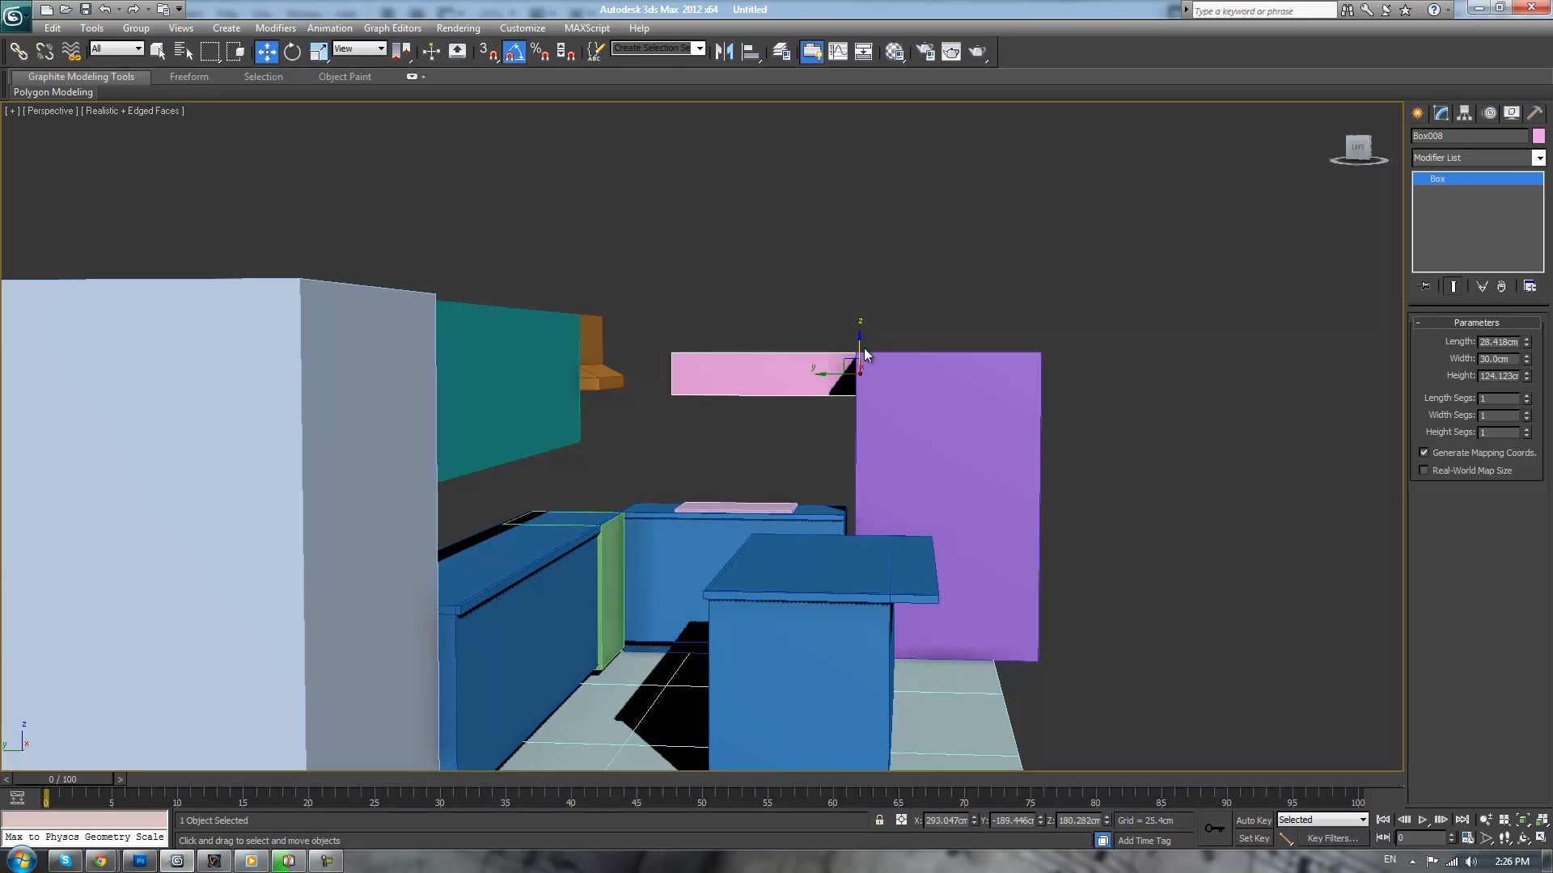
pyautogui.doubleClick(1500, 345)
pyautogui.press('Return')
pyautogui.click(1211, 353)
# - Move the island about 13 cm along its long direction towards the tall purple unit and deselect it
pyautogui.keyDown('alt'); pyautogui.moveTo(1210, 351); pyautogui.dragTo(1145, 458, button='middle'); pyautogui.keyUp('alt')
pyautogui.moveTo(1134, 514)
pyautogui.keyDown('alt'); pyautogui.mouseDown(button='middle')
pyautogui.moveTo(1132, 488)
pyautogui.moveTo(1154, 498)
pyautogui.mouseUp(button='middle'); pyautogui.keyUp('alt')
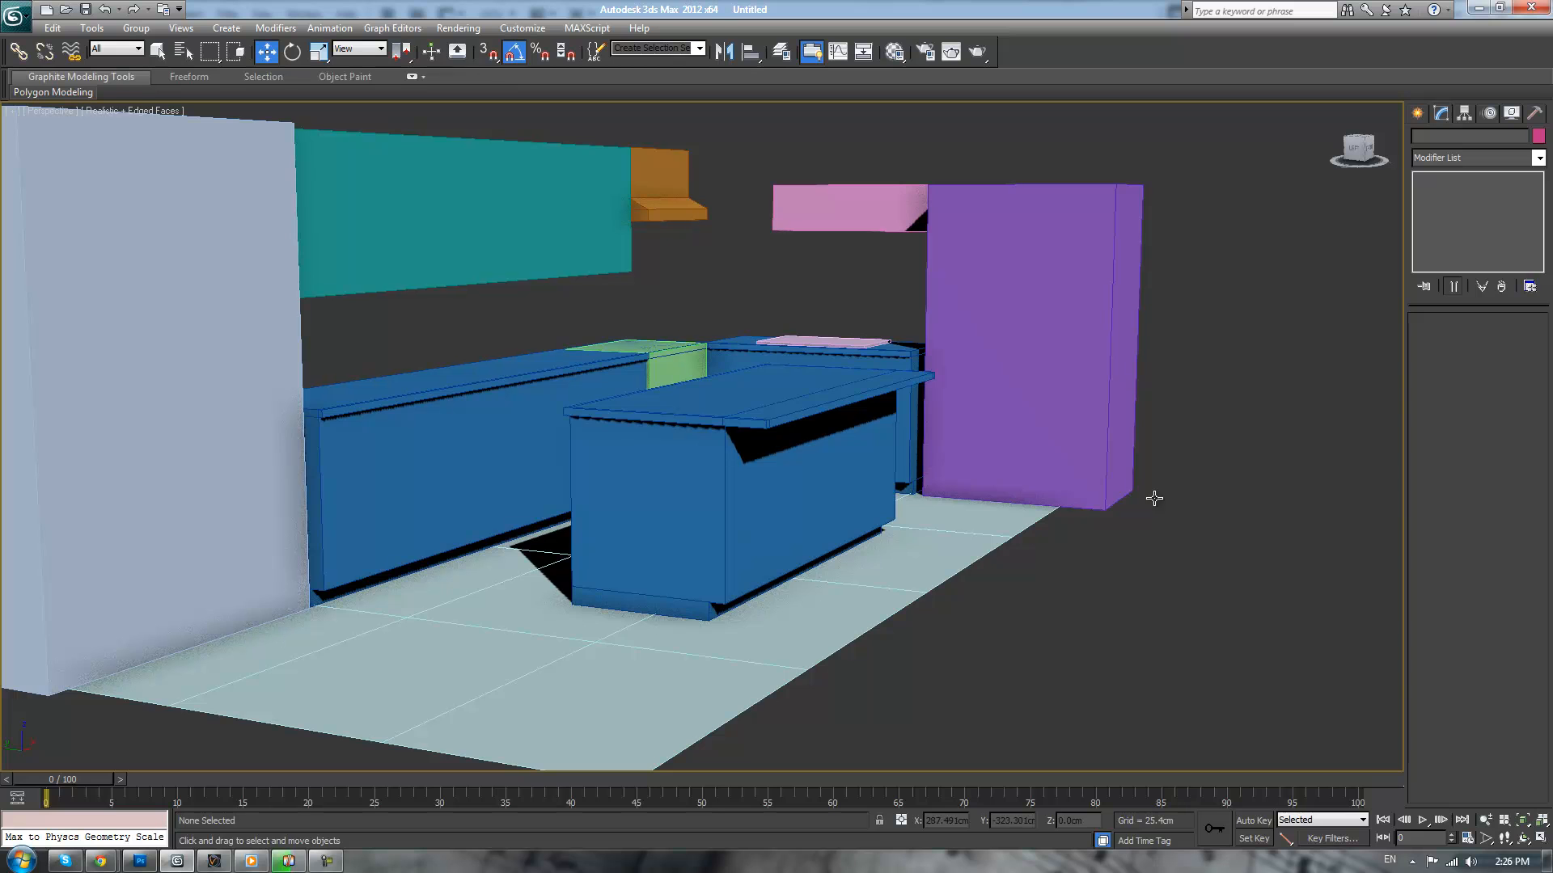
pyautogui.keyDown('alt'); pyautogui.moveTo(1022, 505); pyautogui.dragTo(1025, 511, button='middle'); pyautogui.keyUp('alt')
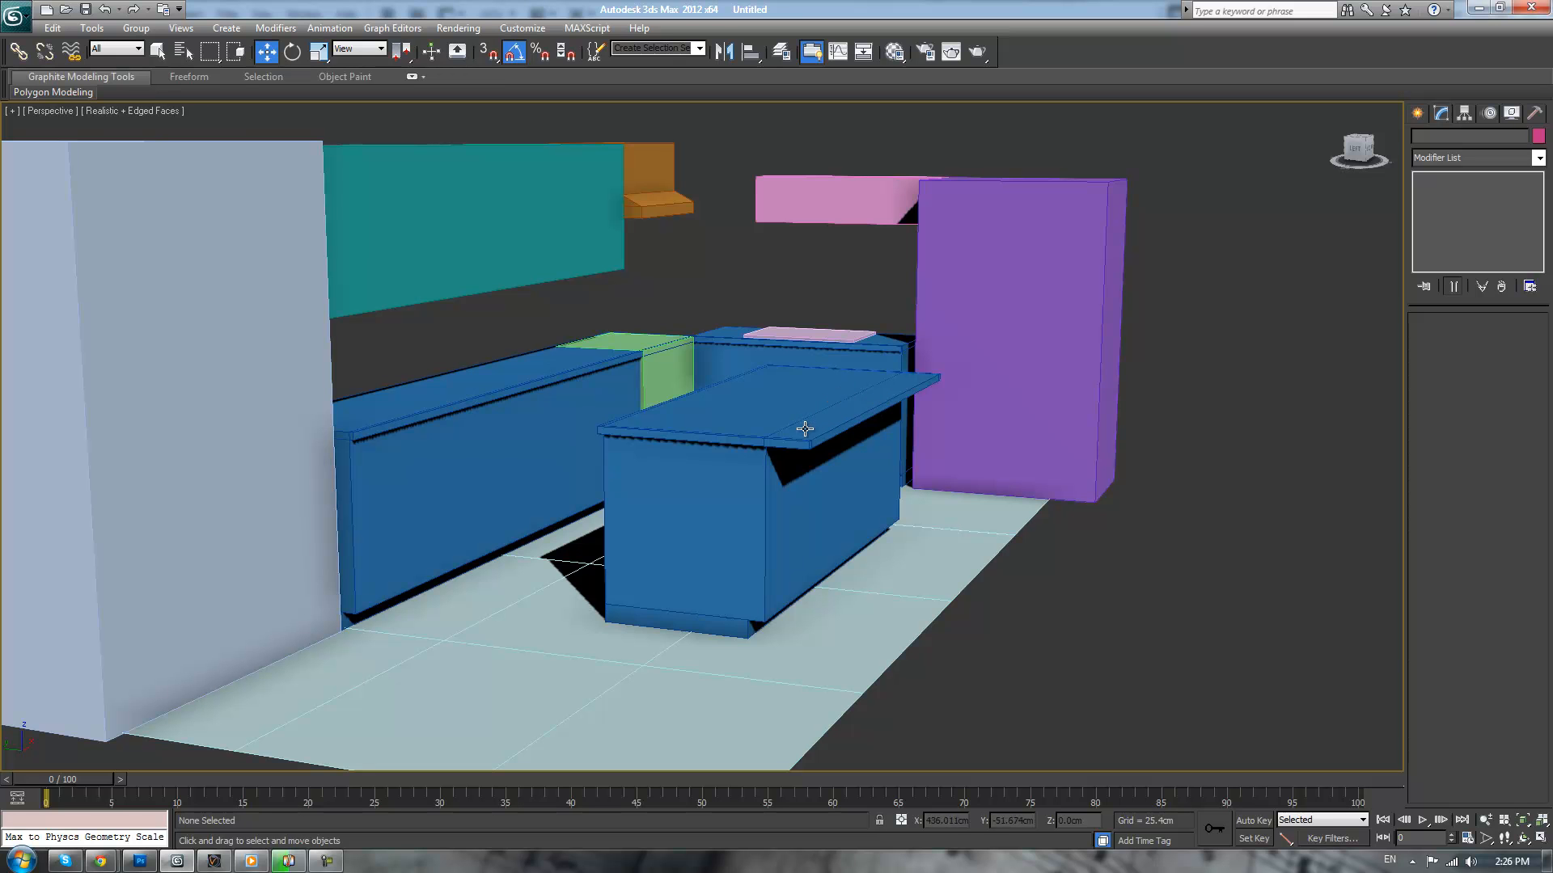
pyautogui.scroll(-5, 844, 438)
pyautogui.keyDown('alt'); pyautogui.moveTo(844, 438); pyautogui.dragTo(639, 485, button='middle'); pyautogui.keyUp('alt')
pyautogui.click(647, 484)
pyautogui.moveTo(561, 543); pyautogui.dragTo(576, 535)
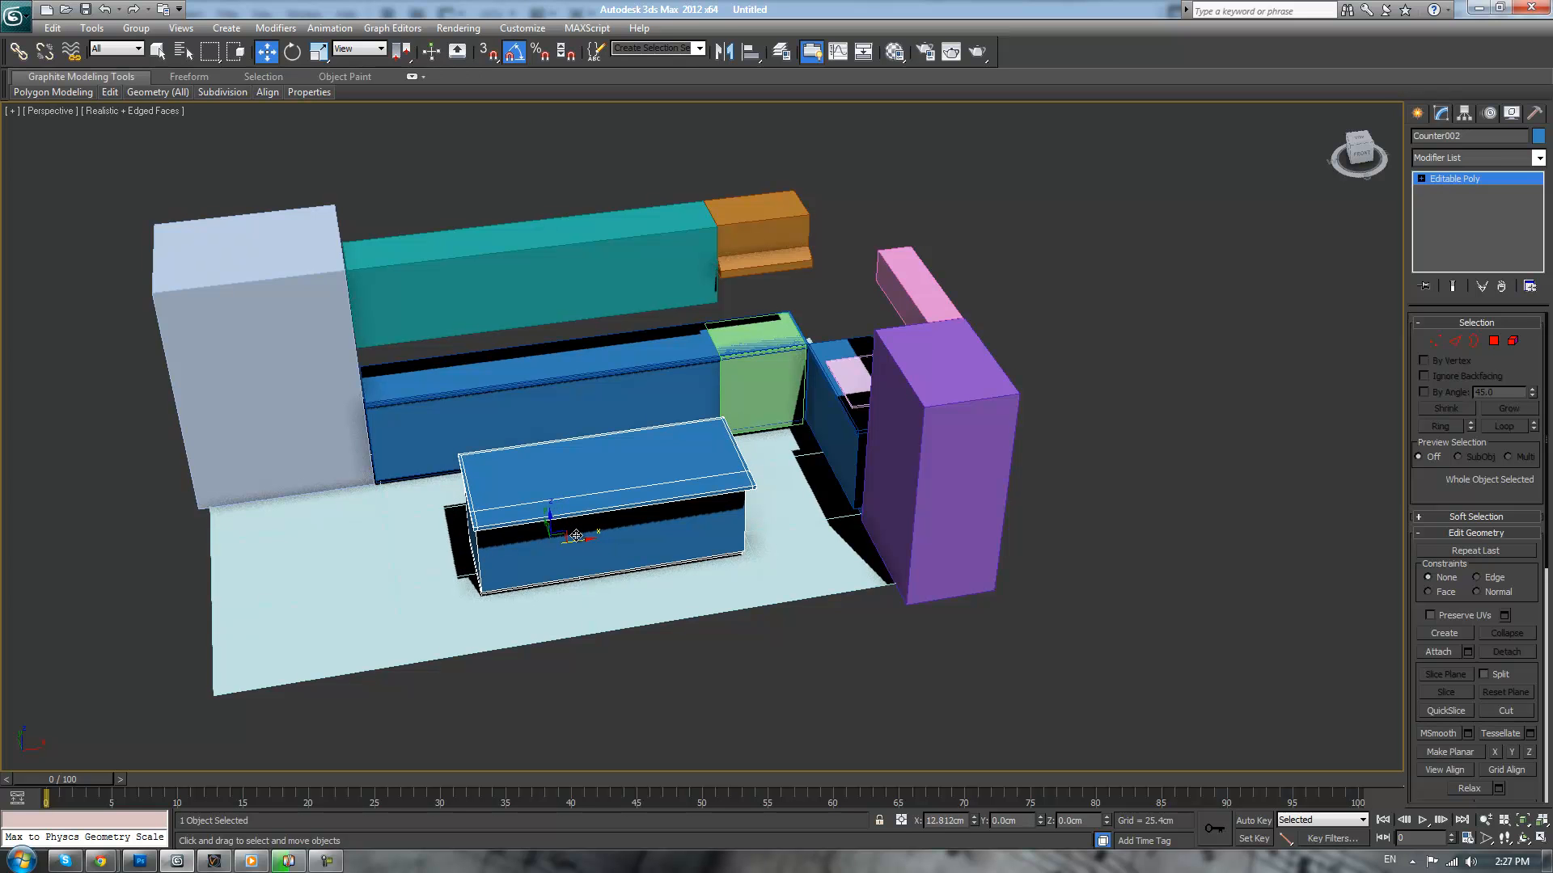
pyautogui.click(786, 673)
# - Widen the island's bar overhang by moving the countertop's outer long-edge vertices slightly outward, and leave vertex editing
pyautogui.scroll(-4, 796, 649)
pyautogui.keyDown('alt'); pyautogui.moveTo(795, 650); pyautogui.dragTo(828, 634, button='middle'); pyautogui.keyUp('alt')
pyautogui.scroll(3, 831, 639)
pyautogui.click(1418, 115)
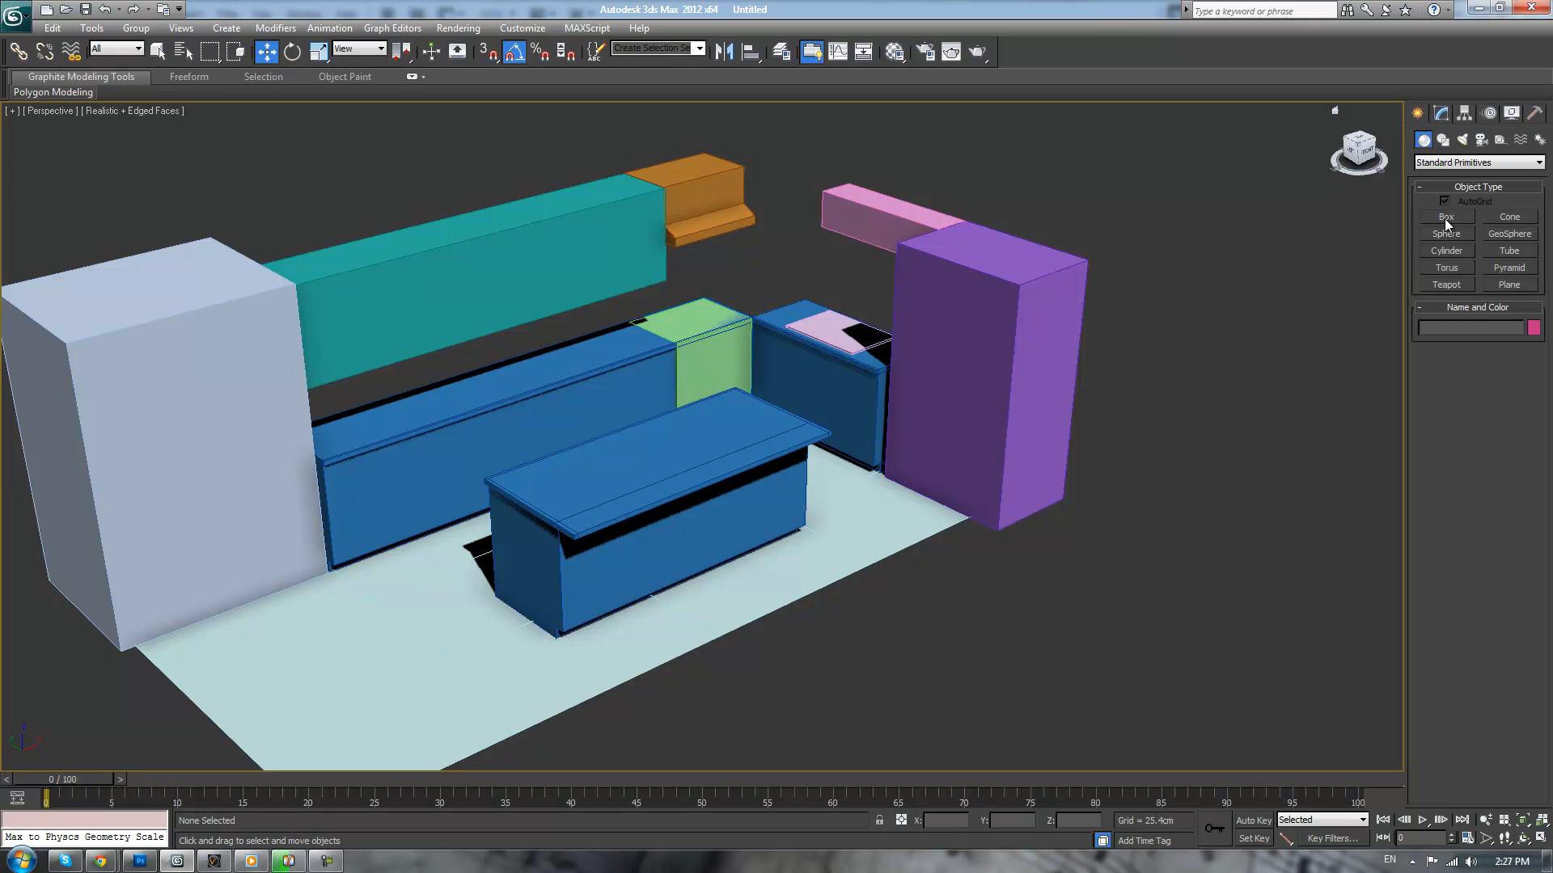
pyautogui.keyDown('alt'); pyautogui.moveTo(769, 525); pyautogui.dragTo(846, 506, button='middle'); pyautogui.keyUp('alt')
pyautogui.scroll(3, 708, 417)
pyautogui.click(912, 428)
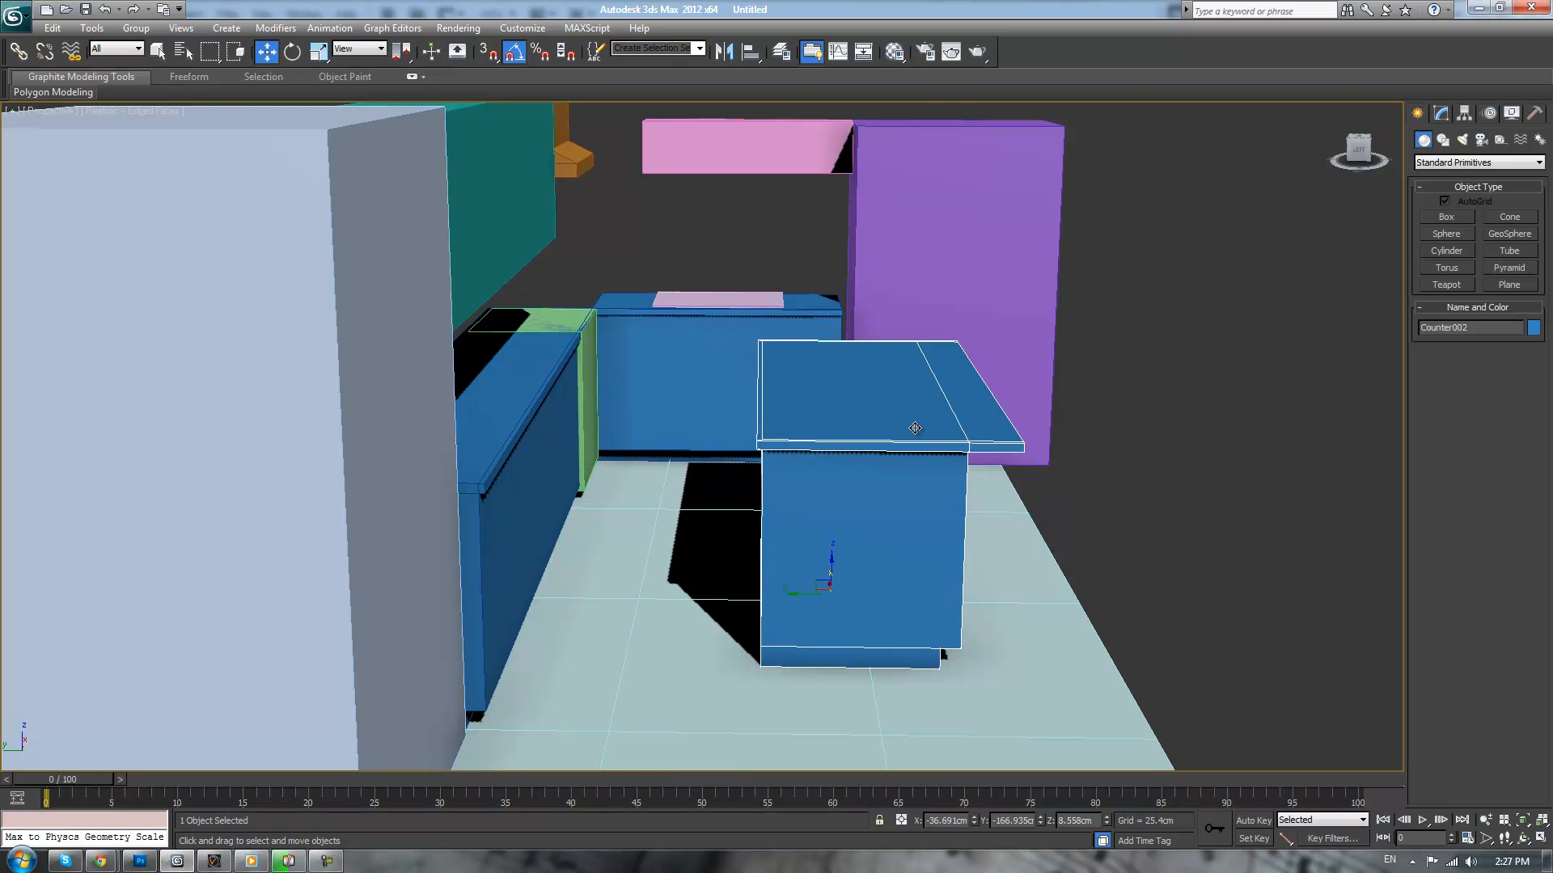
pyautogui.press('1')
pyautogui.keyDown('alt'); pyautogui.moveTo(1119, 429); pyautogui.dragTo(1095, 419, button='middle'); pyautogui.keyUp('alt')
pyautogui.moveTo(1047, 289); pyautogui.dragTo(952, 439)
pyautogui.moveTo(945, 380); pyautogui.dragTo(960, 380)
pyautogui.click(1164, 479)
pyautogui.scroll(-3, 1177, 467)
pyautogui.keyDown('alt'); pyautogui.moveTo(1176, 473); pyautogui.dragTo(1133, 450, button='middle'); pyautogui.keyUp('alt')
pyautogui.click(1480, 178)
pyautogui.click(1205, 461)
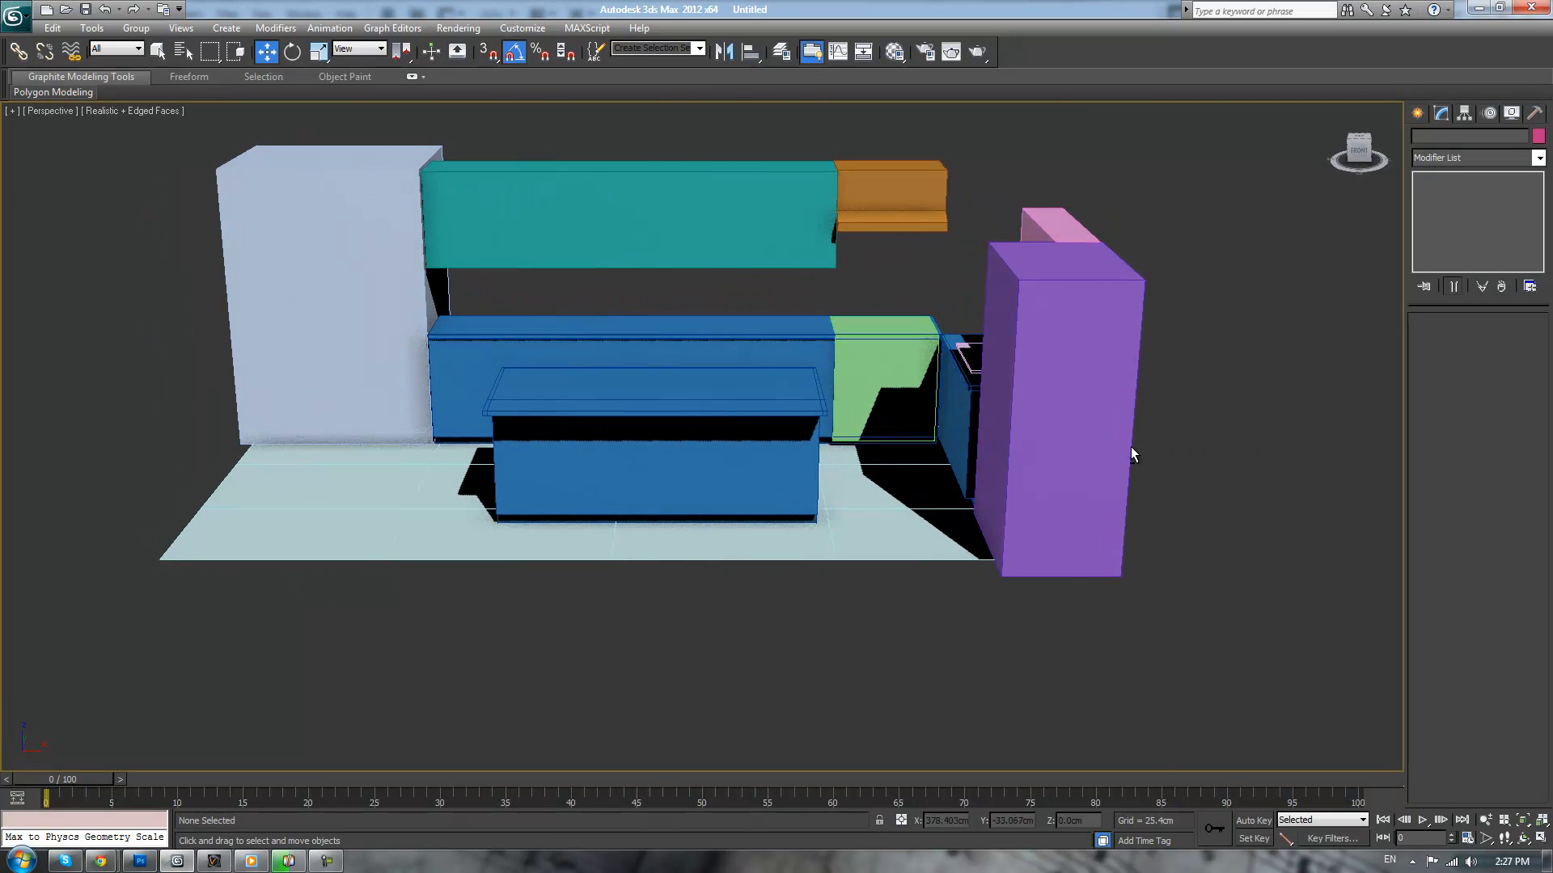
# - Select the two rim polygons at the island countertop's end facing the tall purple unit and pull them outward to form an end overhang
pyautogui.scroll(5, 1124, 452)
pyautogui.click(868, 502)
pyautogui.press('z')
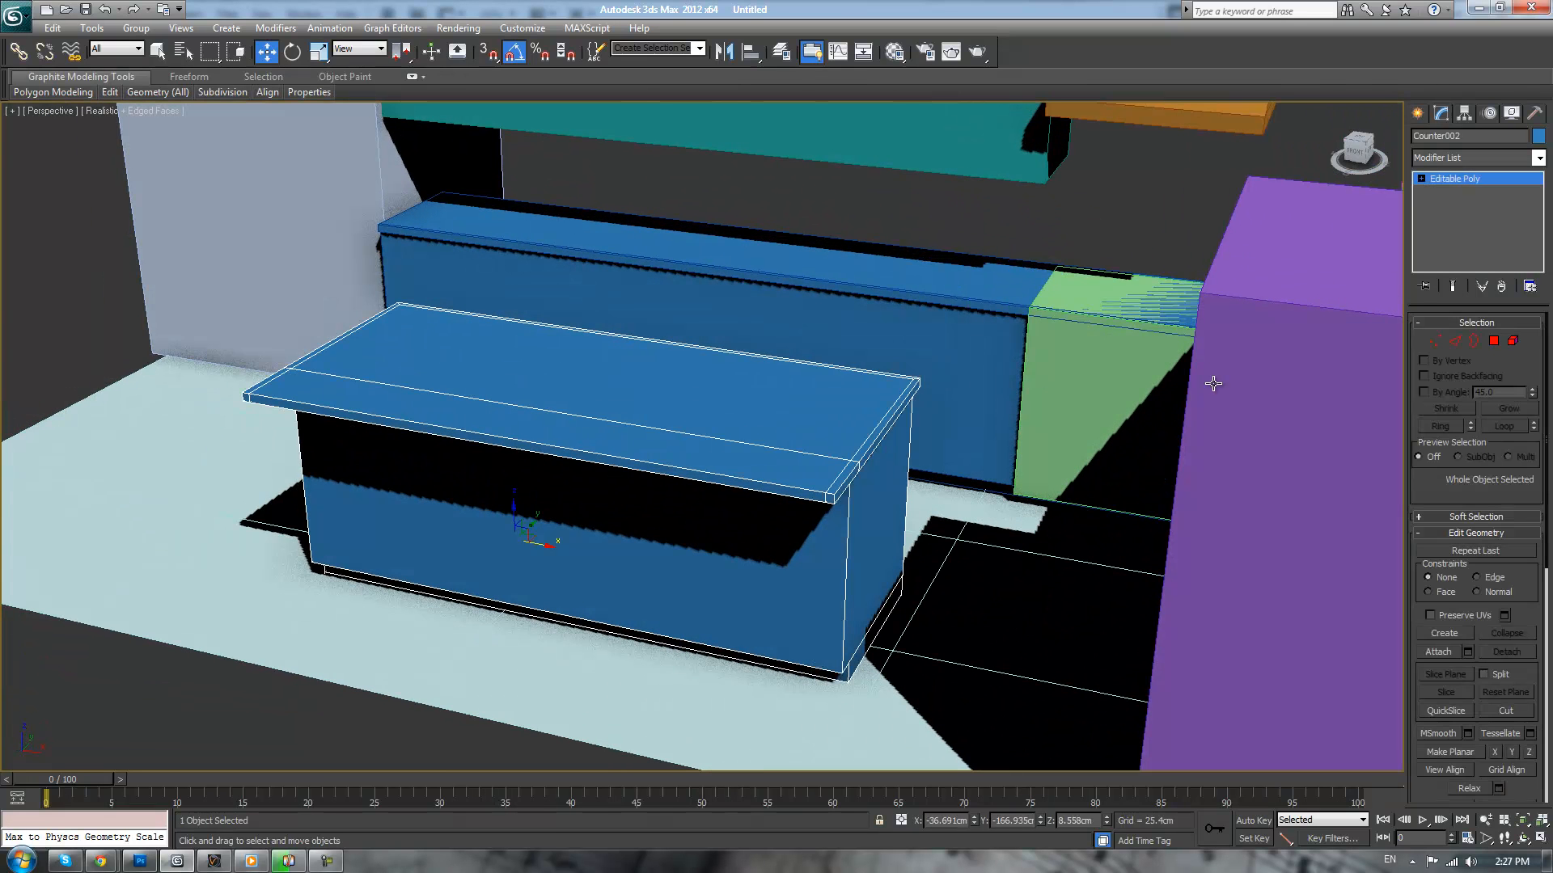
pyautogui.click(1493, 342)
pyautogui.click(884, 429)
pyautogui.keyDown('ctrl'); pyautogui.click(848, 485); pyautogui.keyUp('ctrl')
pyautogui.moveTo(896, 458); pyautogui.dragTo(958, 461)
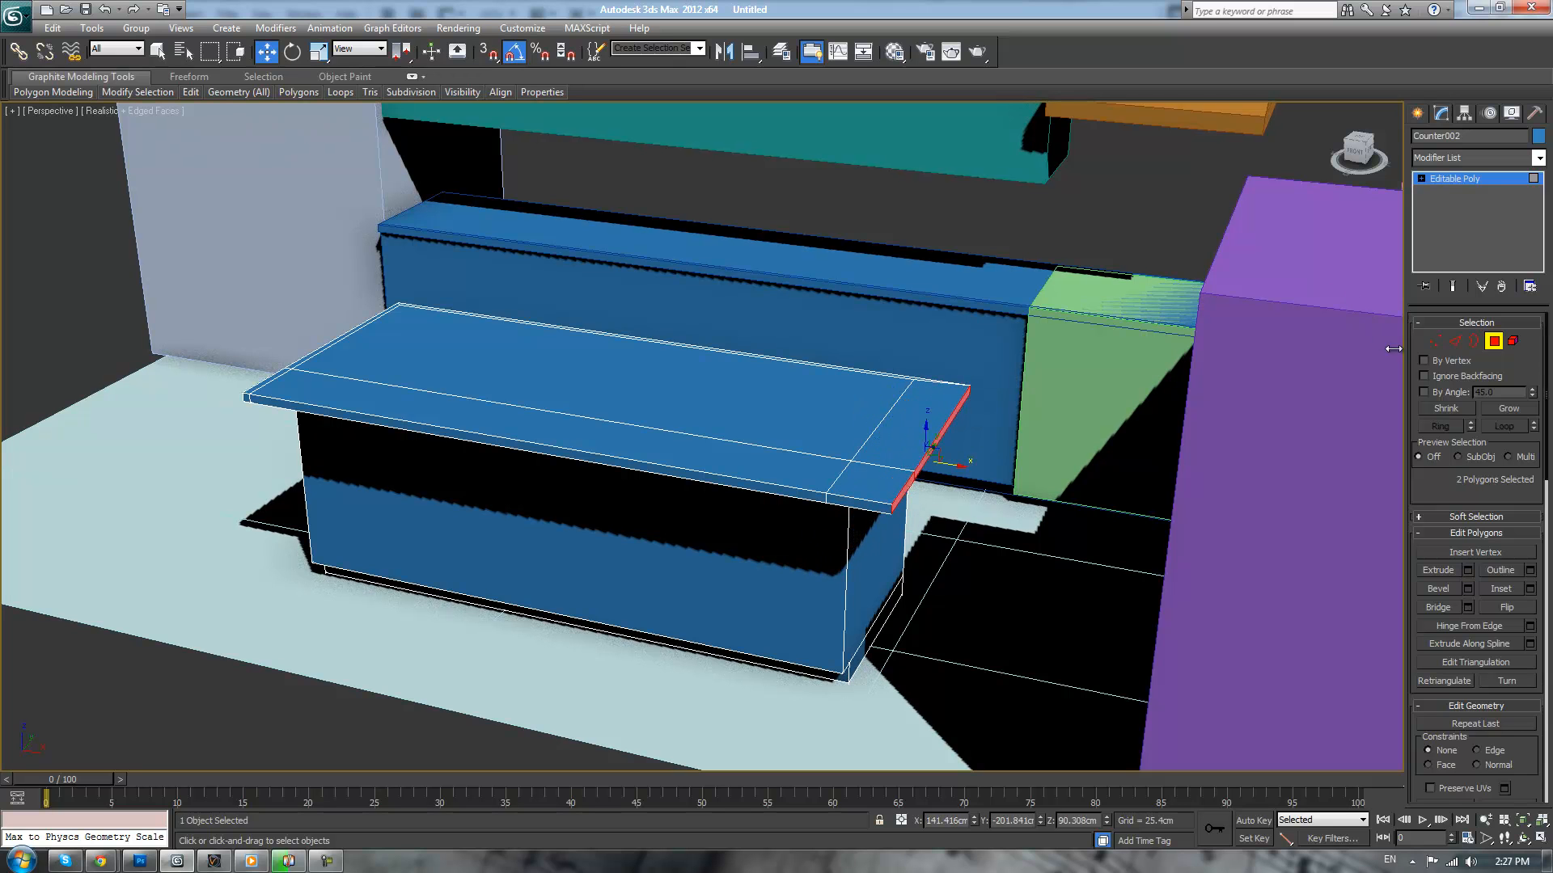
pyautogui.click(1434, 342)
pyautogui.keyDown('alt'); pyautogui.moveTo(889, 444); pyautogui.dragTo(937, 416, button='middle'); pyautogui.keyUp('alt')
pyautogui.moveTo(786, 285); pyautogui.dragTo(886, 467)
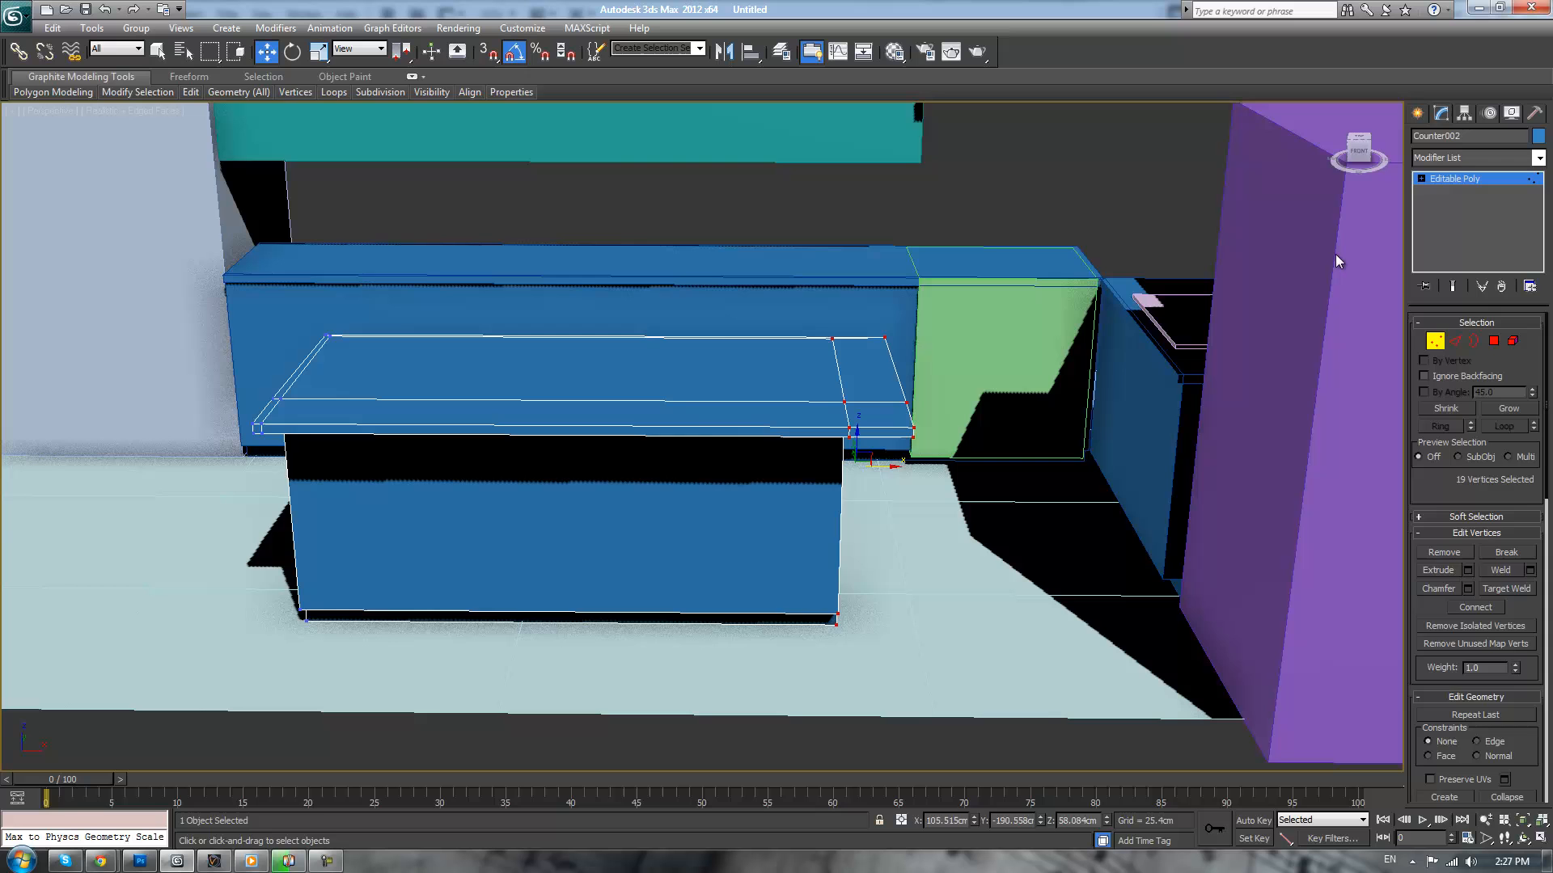
pyautogui.click(1440, 181)
pyautogui.keyDown('alt'); pyautogui.moveTo(857, 453); pyautogui.dragTo(941, 567, button='middle'); pyautogui.keyUp('alt')
pyautogui.click(940, 608)
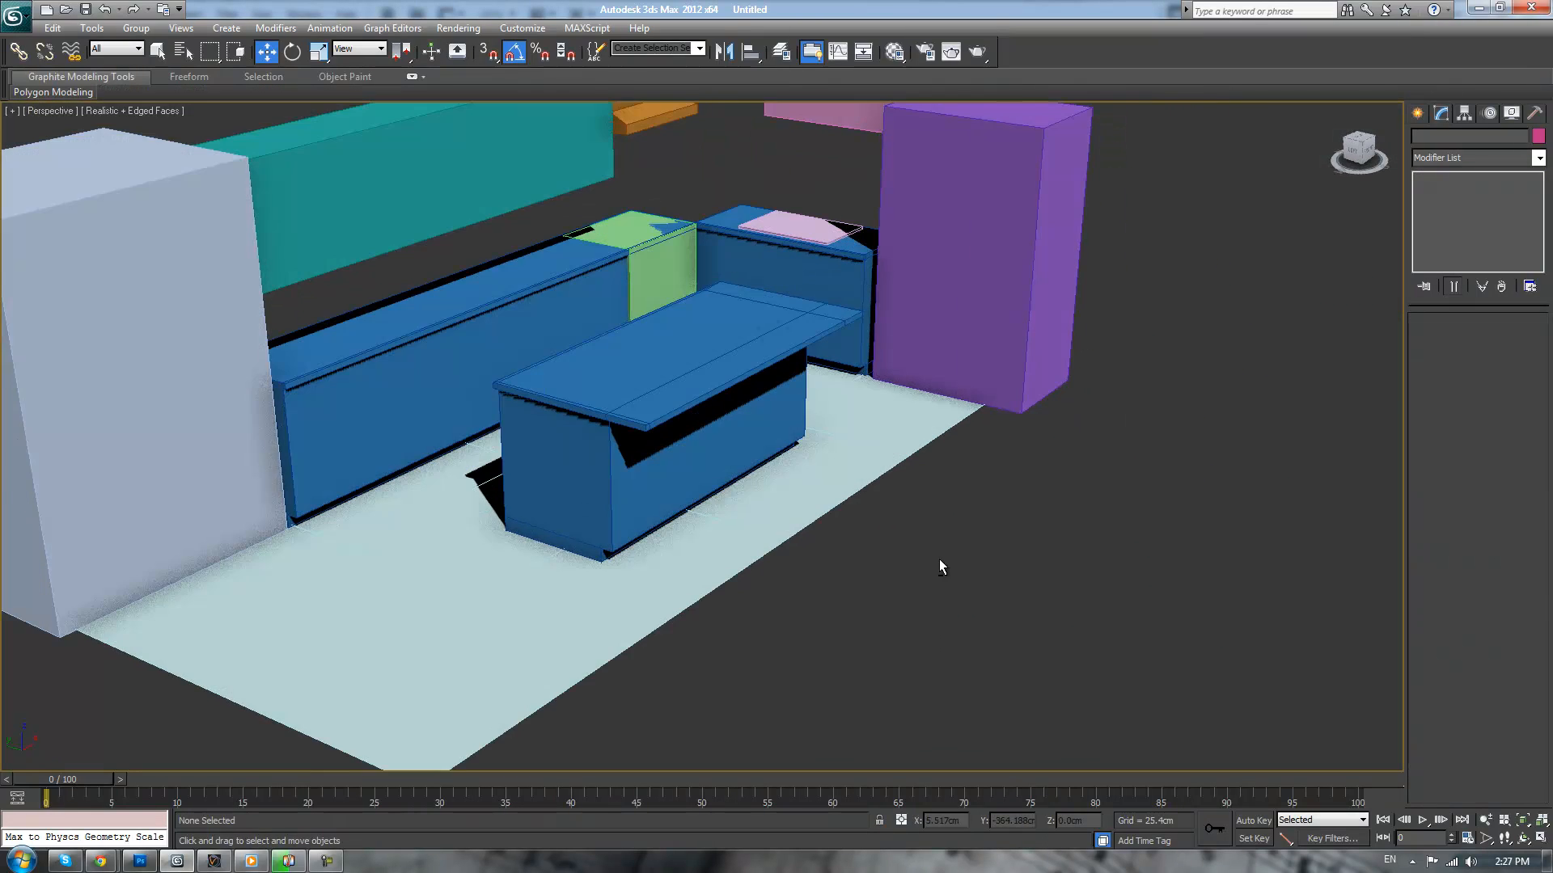
pyautogui.scroll(4, 939, 559)
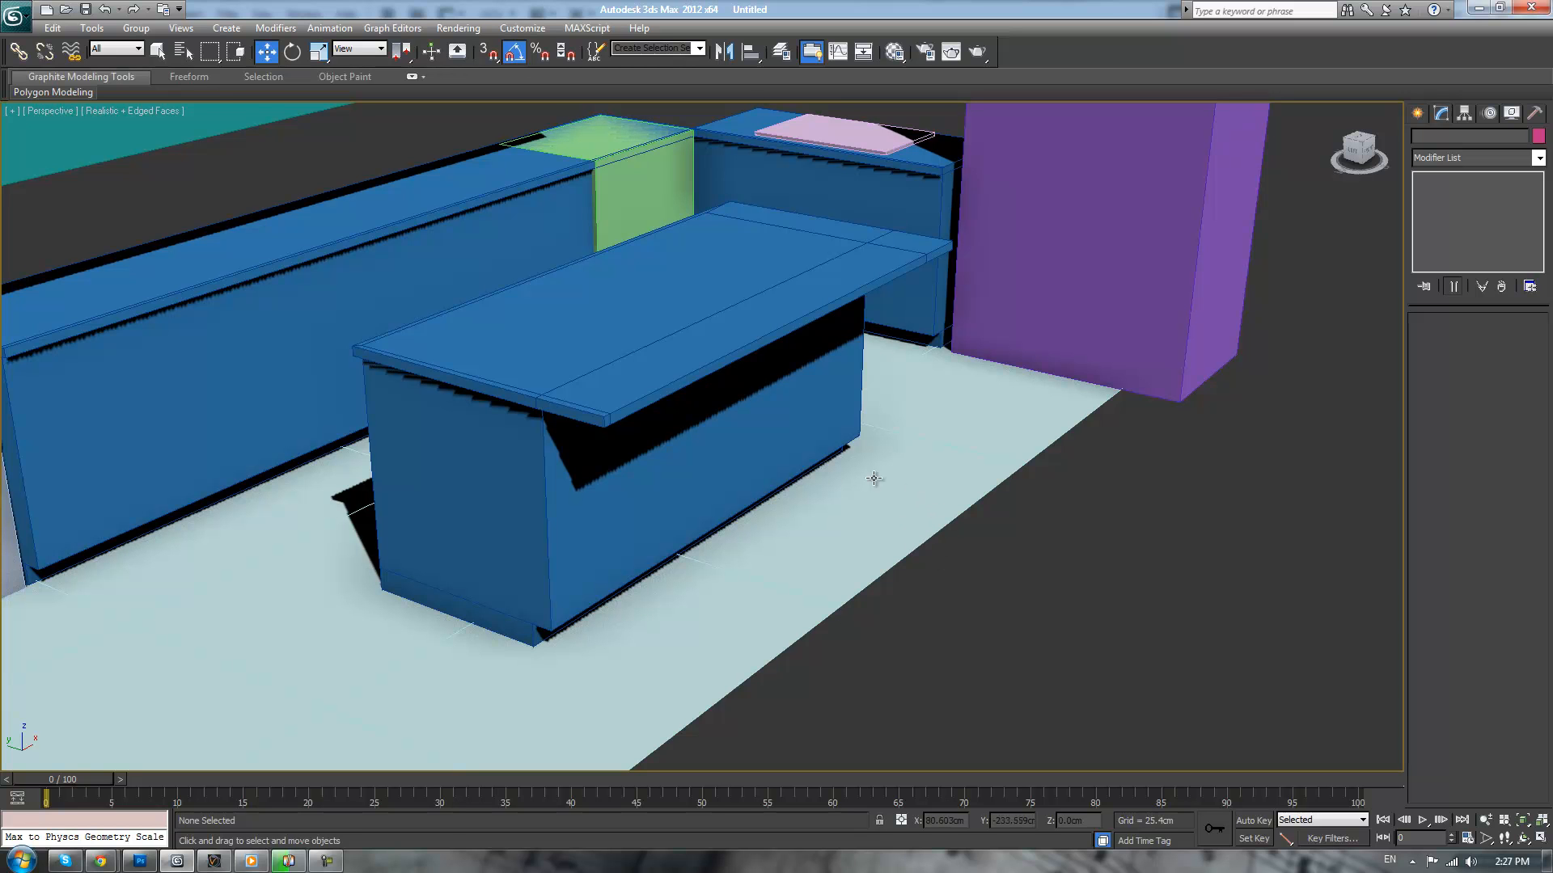
# - Select the floor plane, reduce its length and width segments to 1, and show it in a wireframe Top view
pyautogui.scroll(-5, 705, 431)
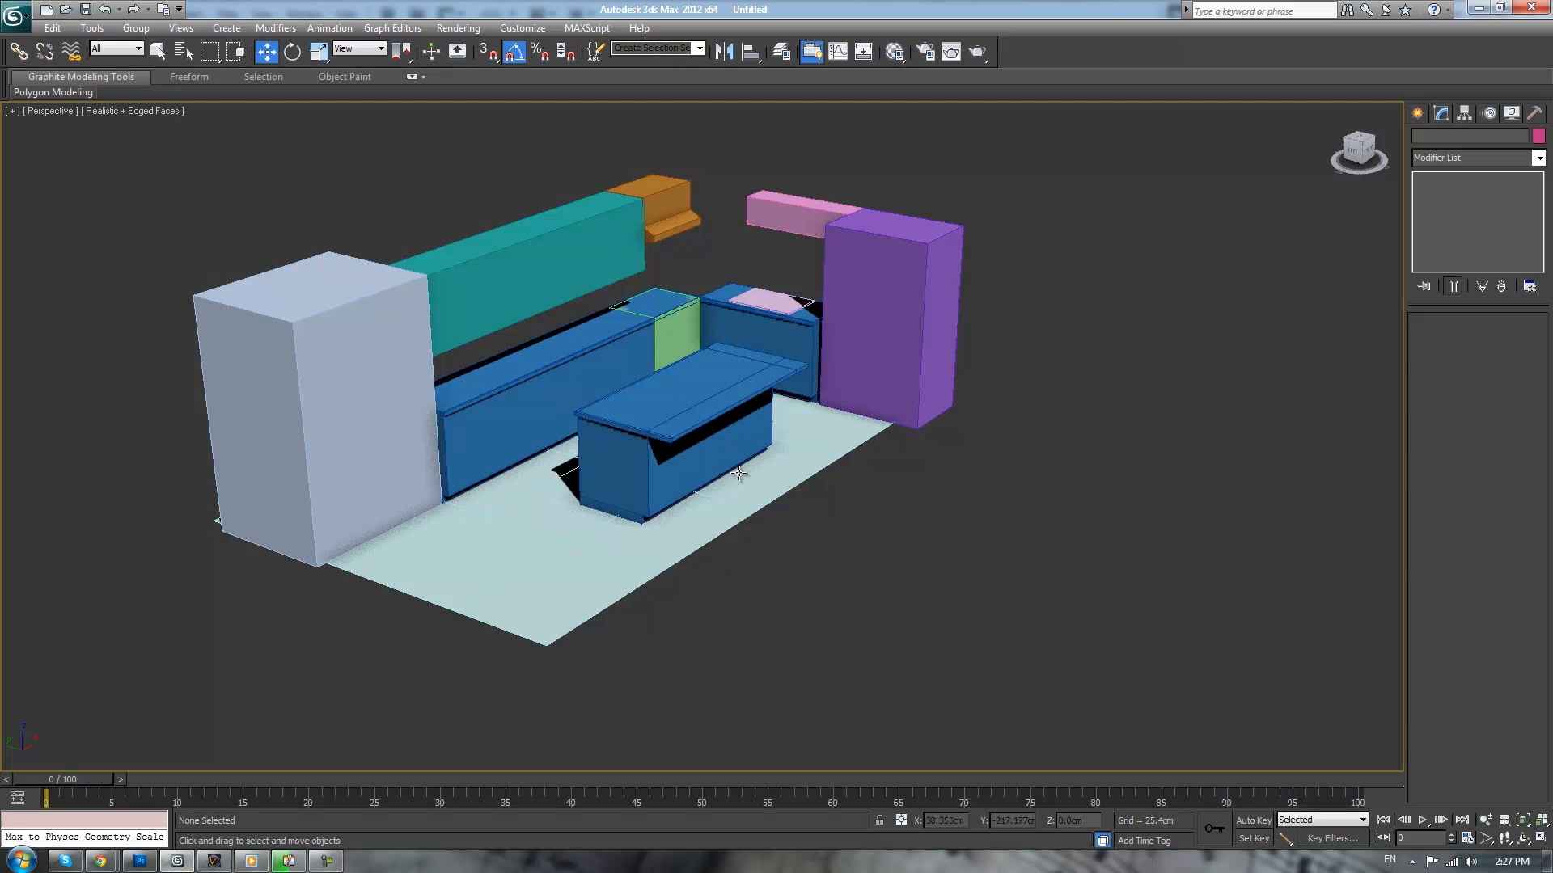
pyautogui.scroll(3, 738, 461)
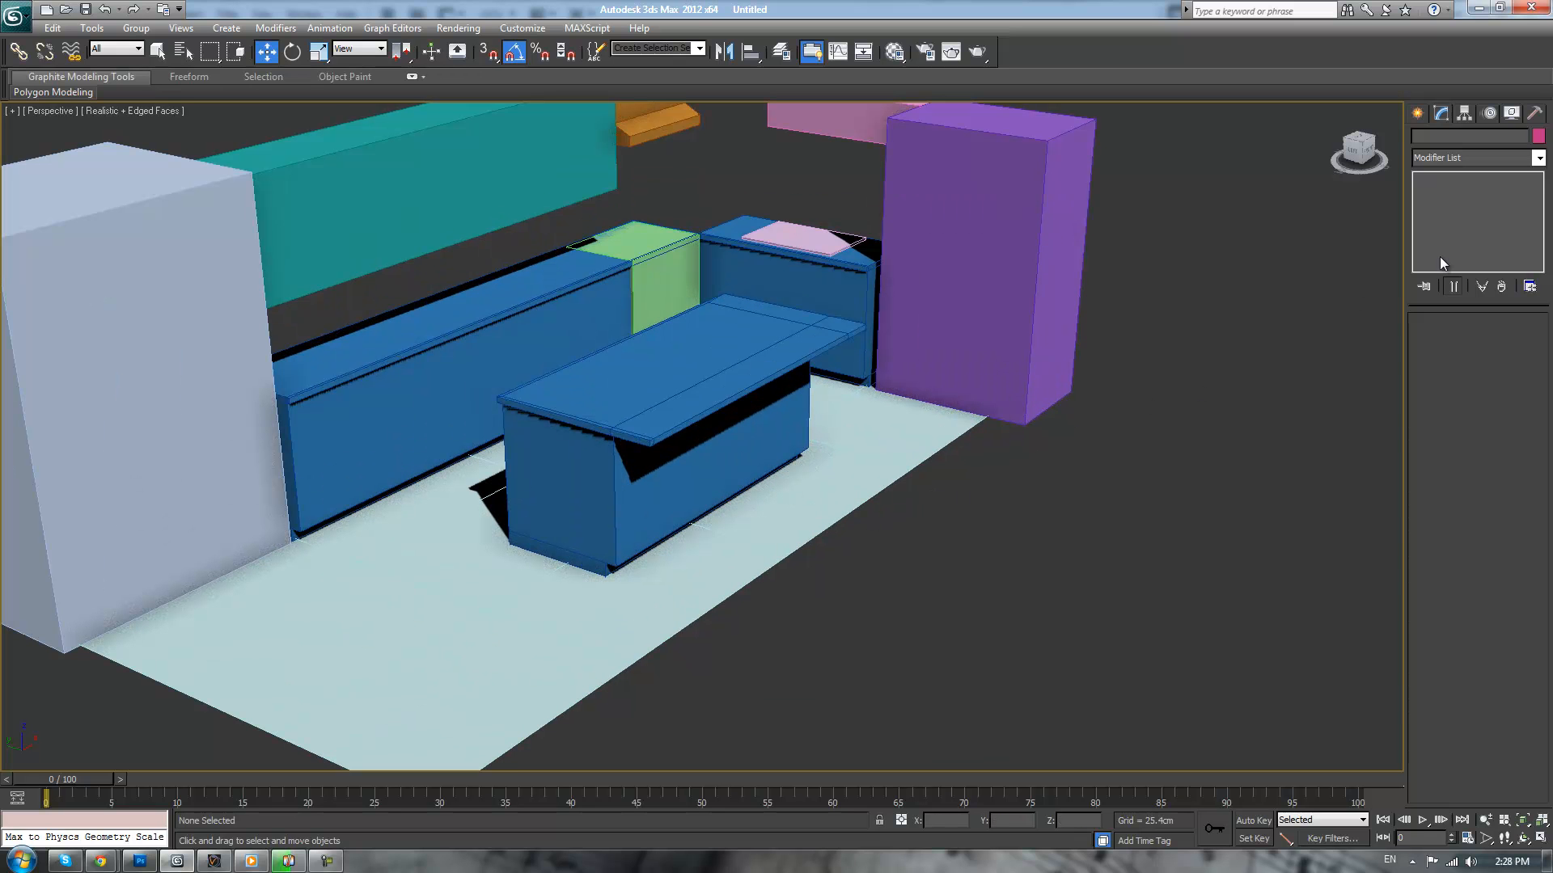
pyautogui.click(902, 445)
pyautogui.keyDown('alt'); pyautogui.moveTo(1142, 367); pyautogui.dragTo(1085, 495, button='middle'); pyautogui.keyUp('alt')
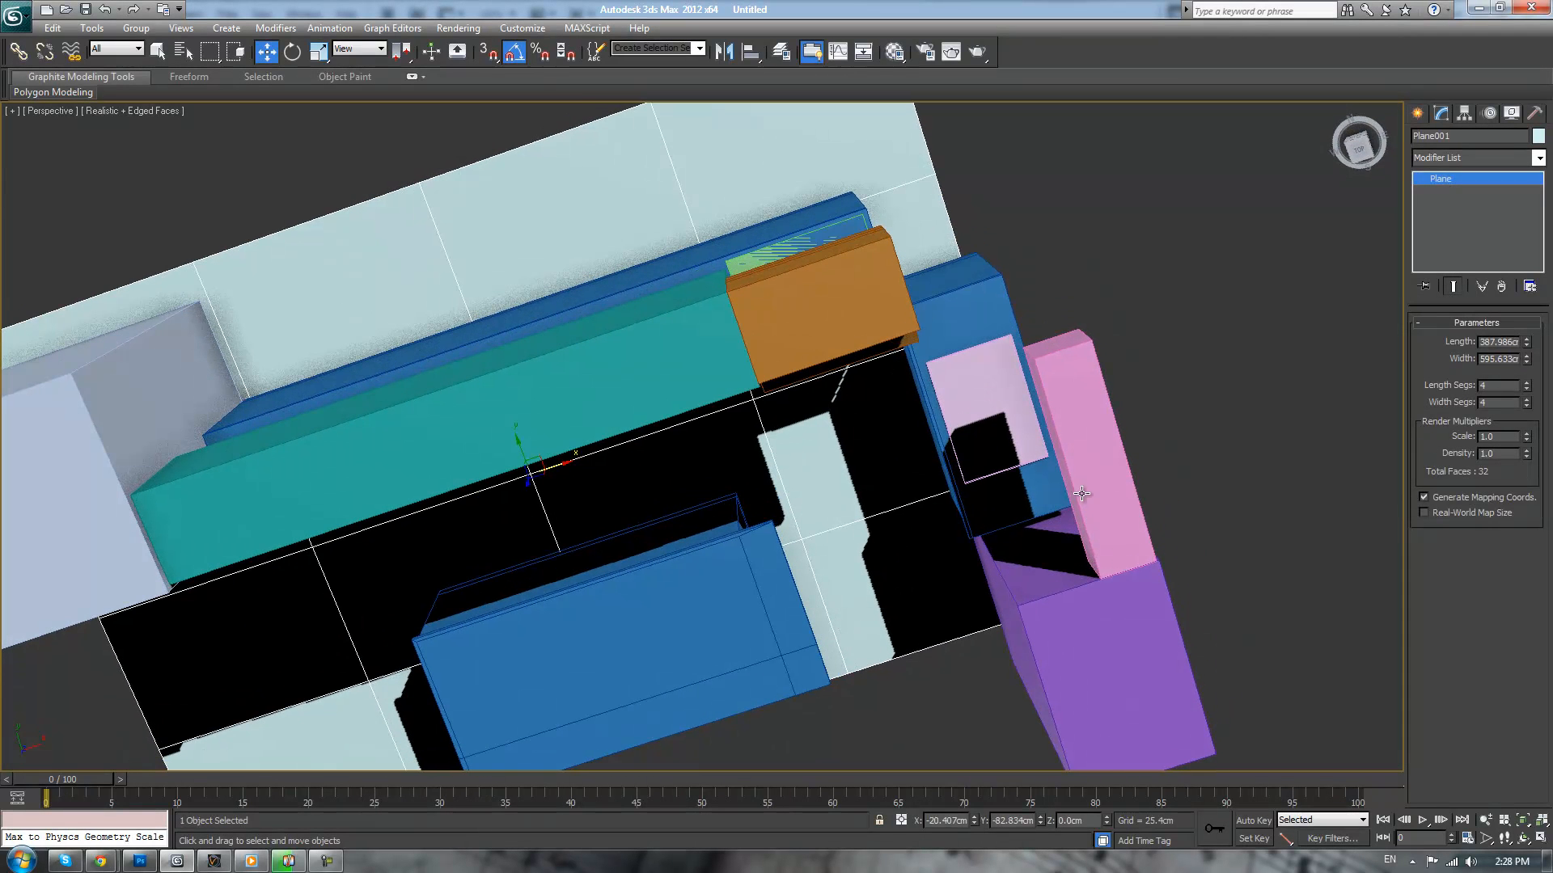
pyautogui.press('t')
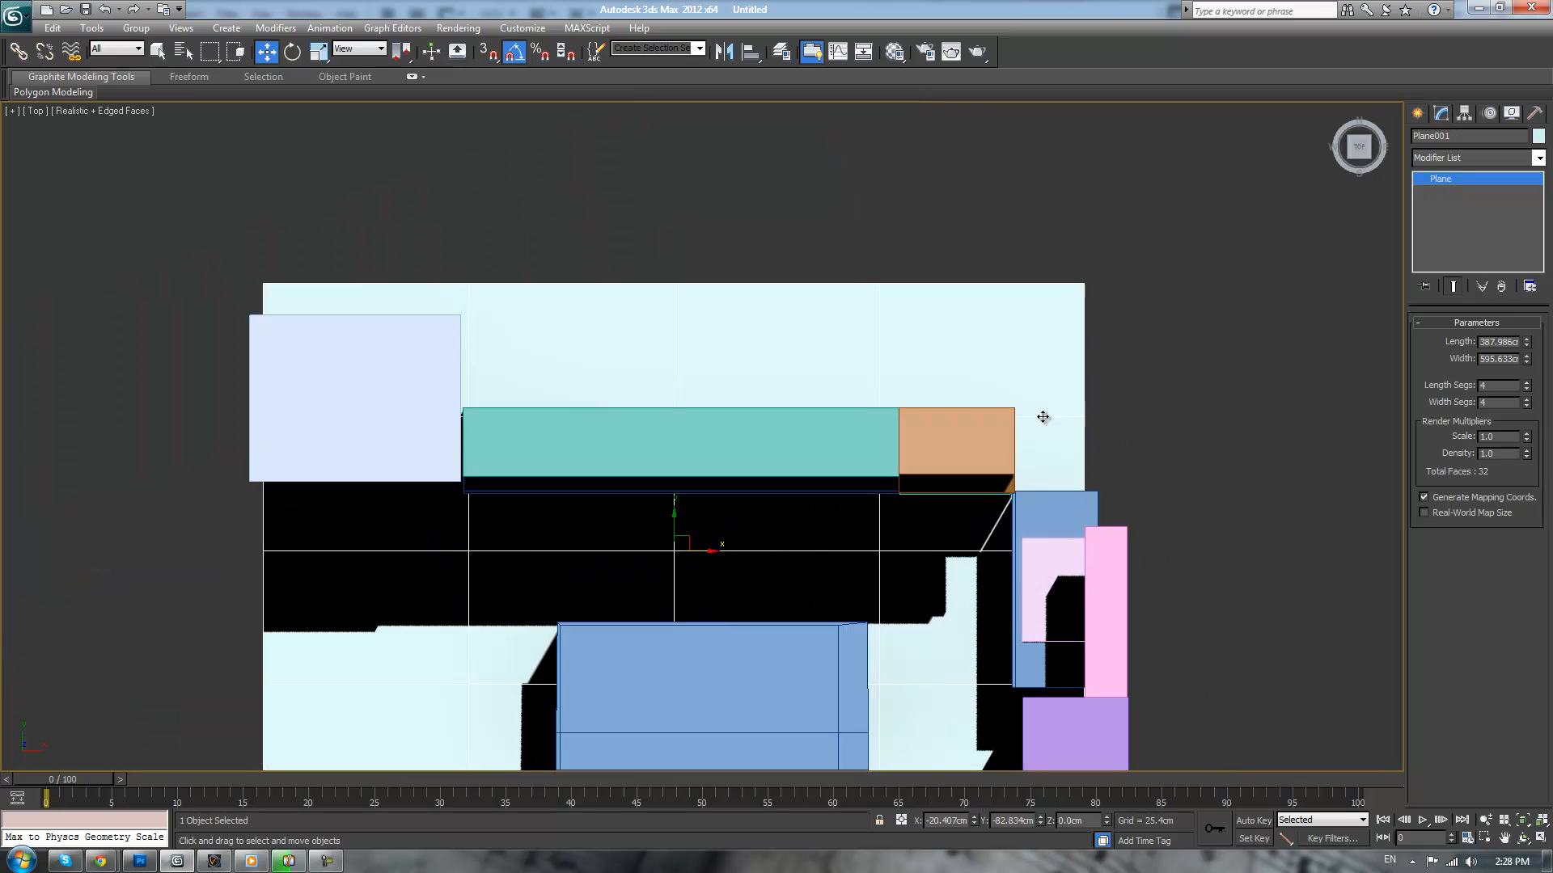
pyautogui.moveTo(1526, 390); pyautogui.dragTo(1528, 502)
pyautogui.press('F3')
pyautogui.scroll(-5, 1145, 463)
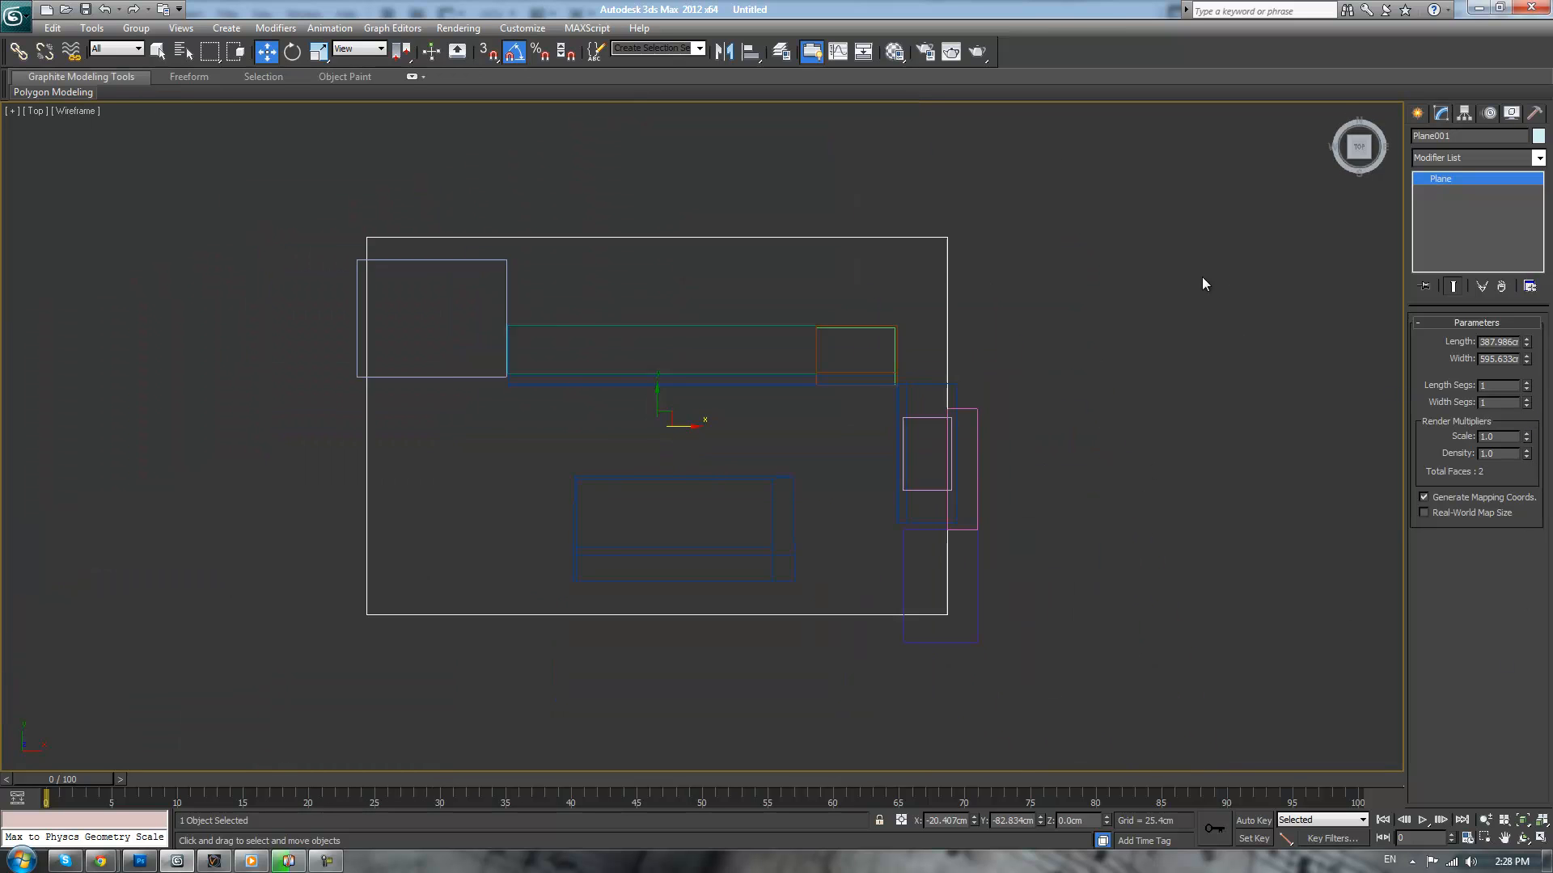
# - Convert the floor plane to Editable Poly and move its two right-hand vertices out to the pink wall cabinet's outer side
pyautogui.hotkey('alt', 'c')
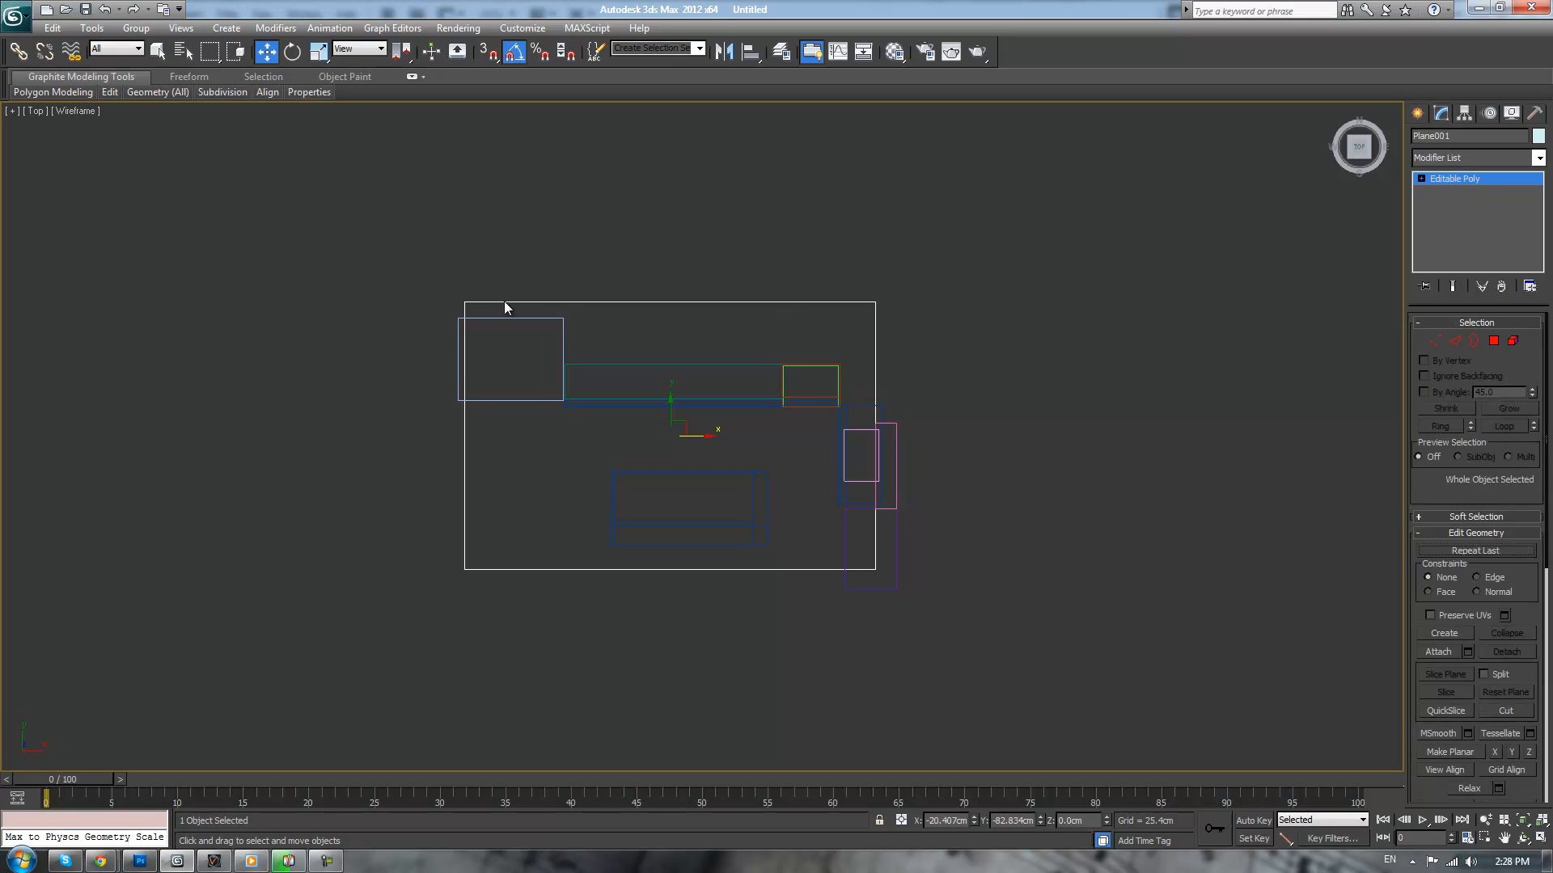
pyautogui.press('1')
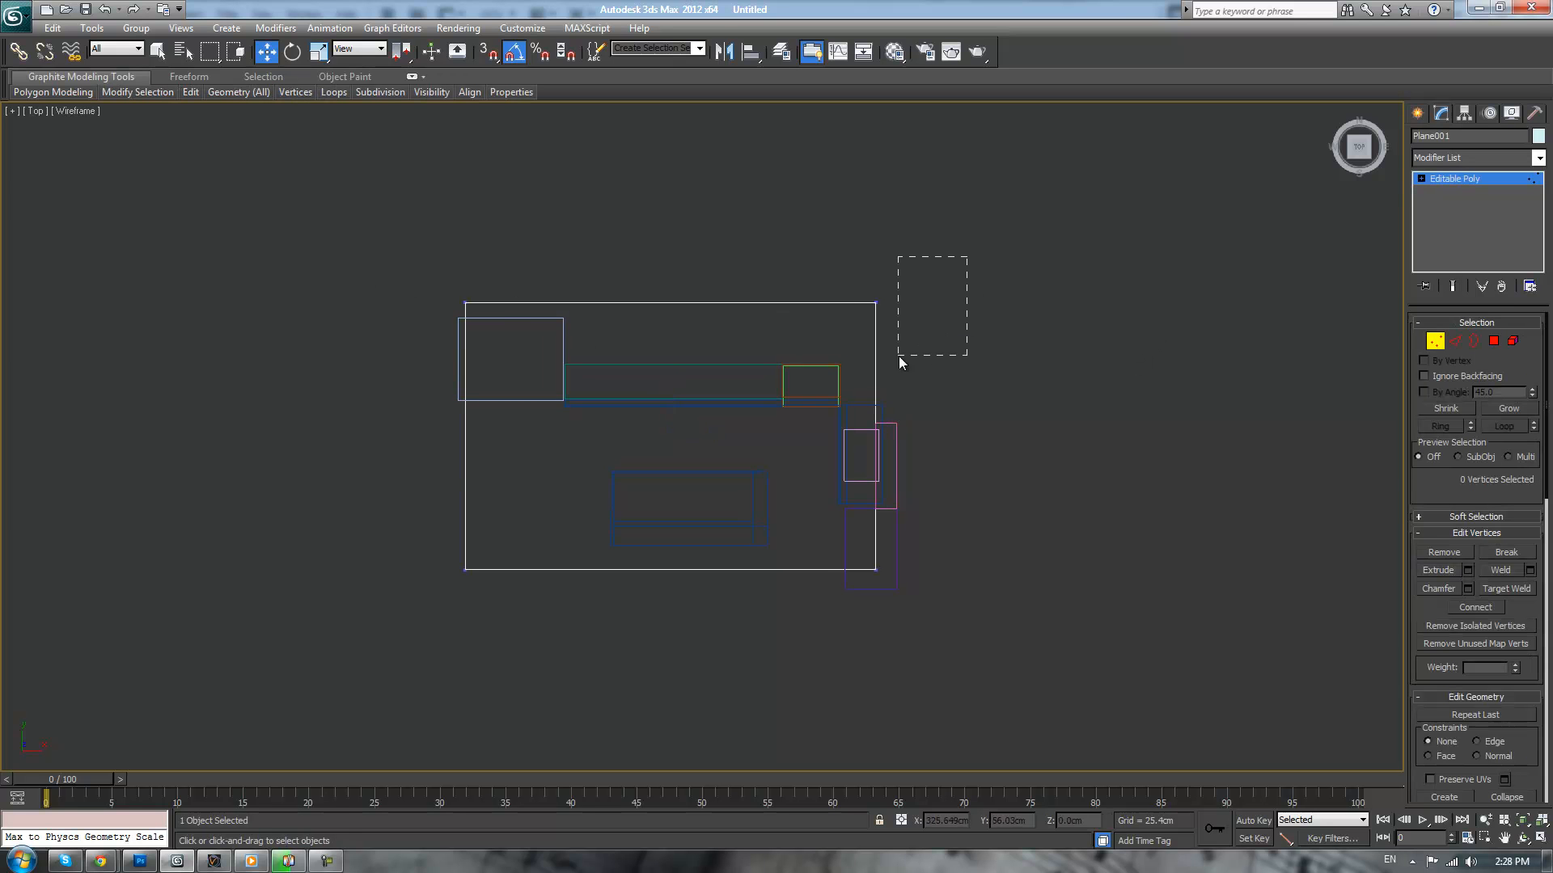
pyautogui.scroll(5, 880, 476)
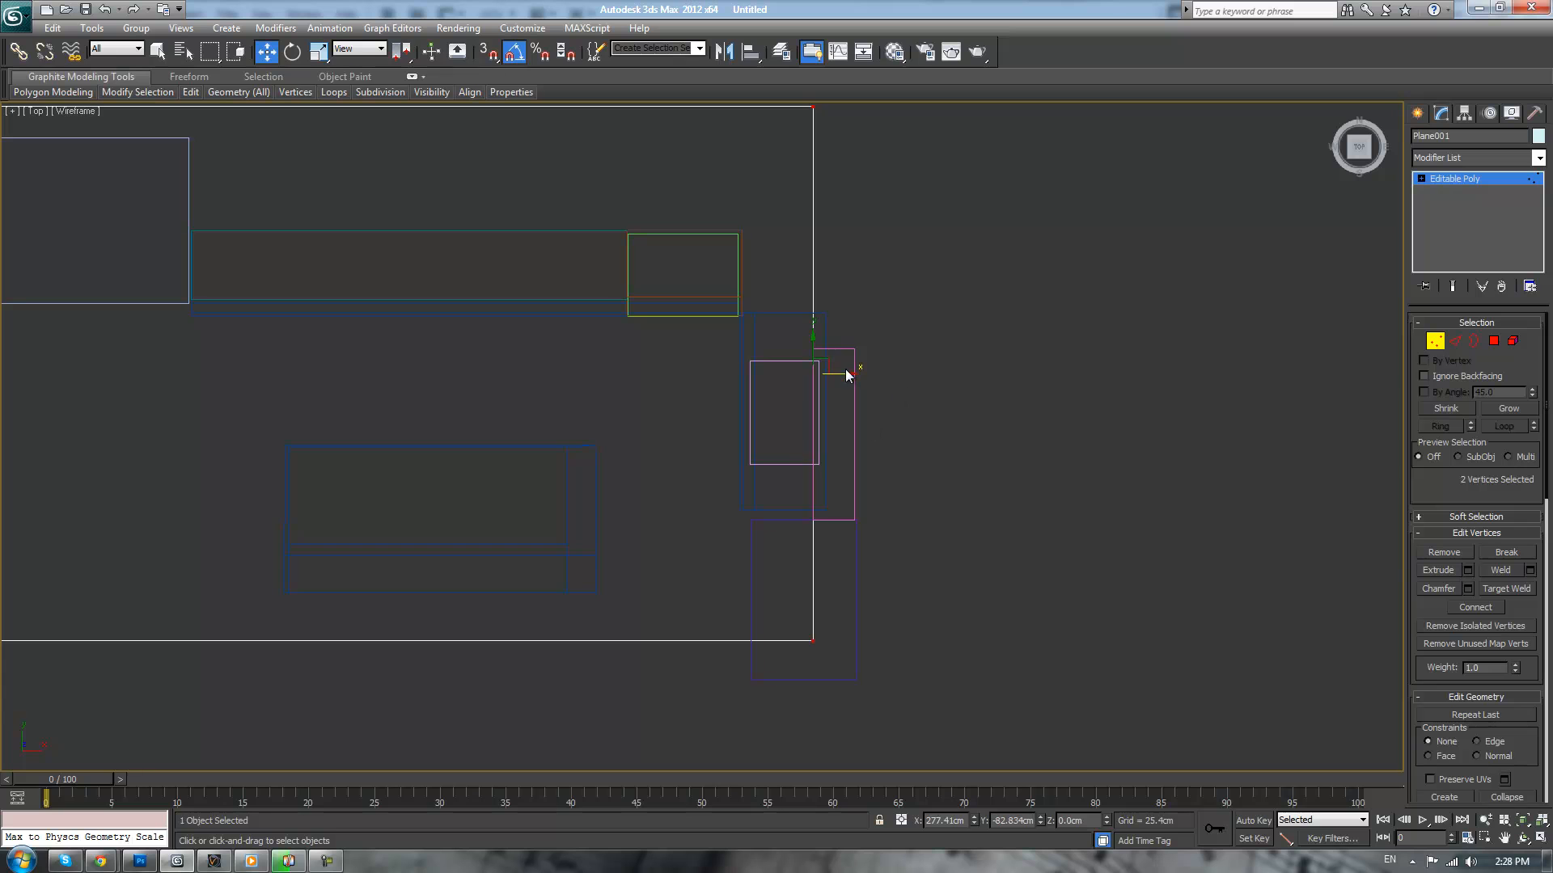
pyautogui.moveTo(838, 375); pyautogui.dragTo(882, 378)
# - Move the floor plane's two rear vertices forward to line up with the back of the teal wall cabinets
pyautogui.moveTo(889, 314); pyautogui.dragTo(987, 513, button='middle')
pyautogui.scroll(-2, 987, 513)
pyautogui.moveTo(931, 482); pyautogui.dragTo(986, 410)
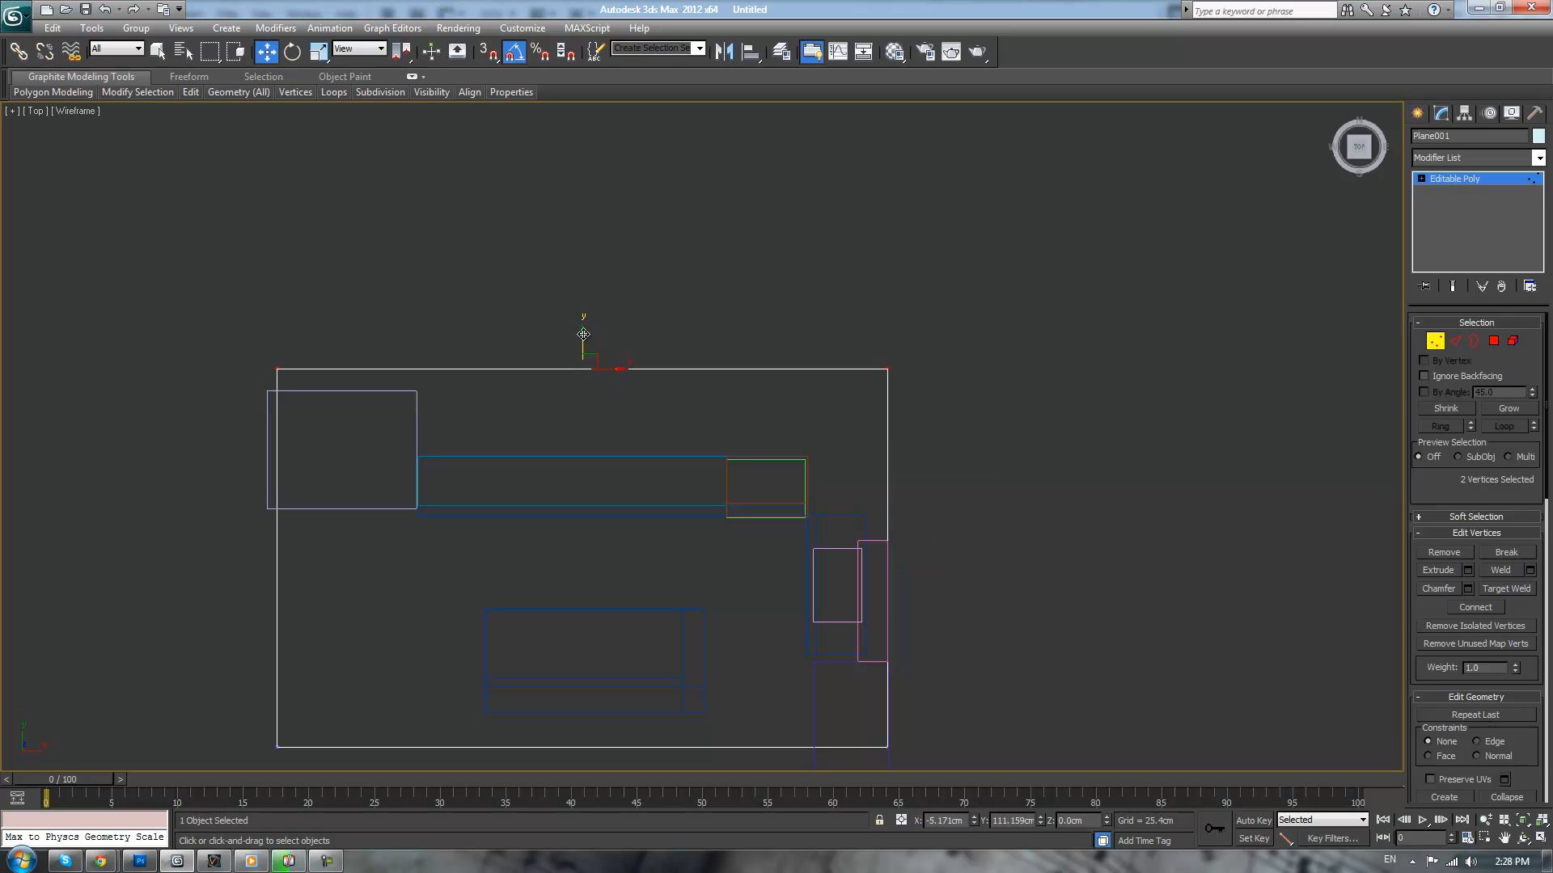
pyautogui.moveTo(583, 334); pyautogui.dragTo(551, 420)
pyautogui.click(508, 377)
# - Move the rear vertices of the tall grey cabinet forward to line up with the floor plane's back edge
pyautogui.moveTo(502, 341); pyautogui.dragTo(648, 338, button='middle')
pyautogui.moveTo(585, 351); pyautogui.dragTo(512, 409)
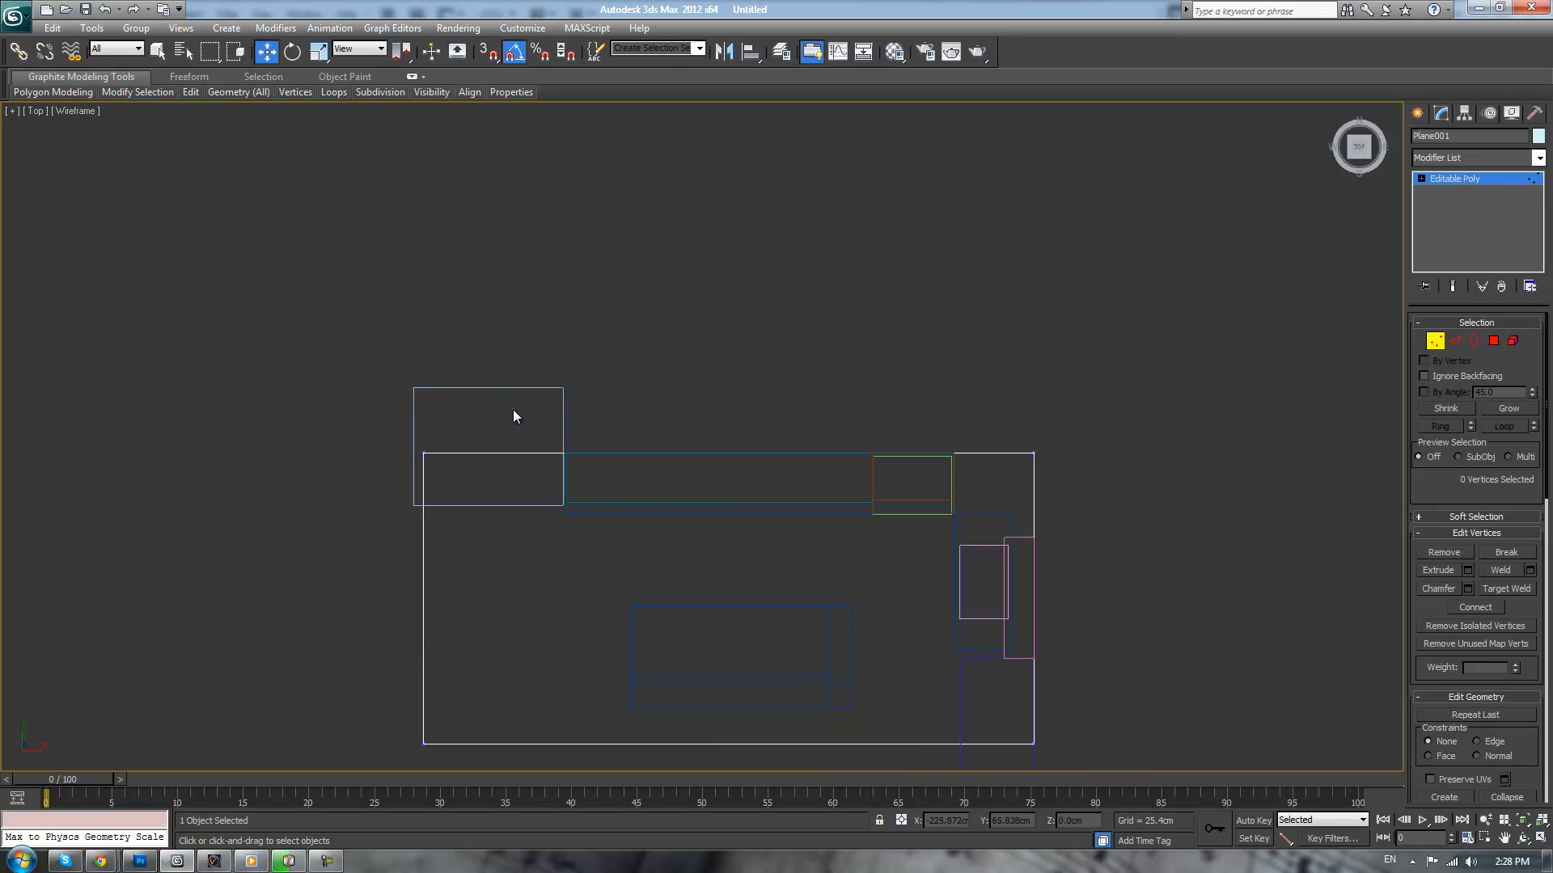
pyautogui.press('1')
pyautogui.click(511, 417)
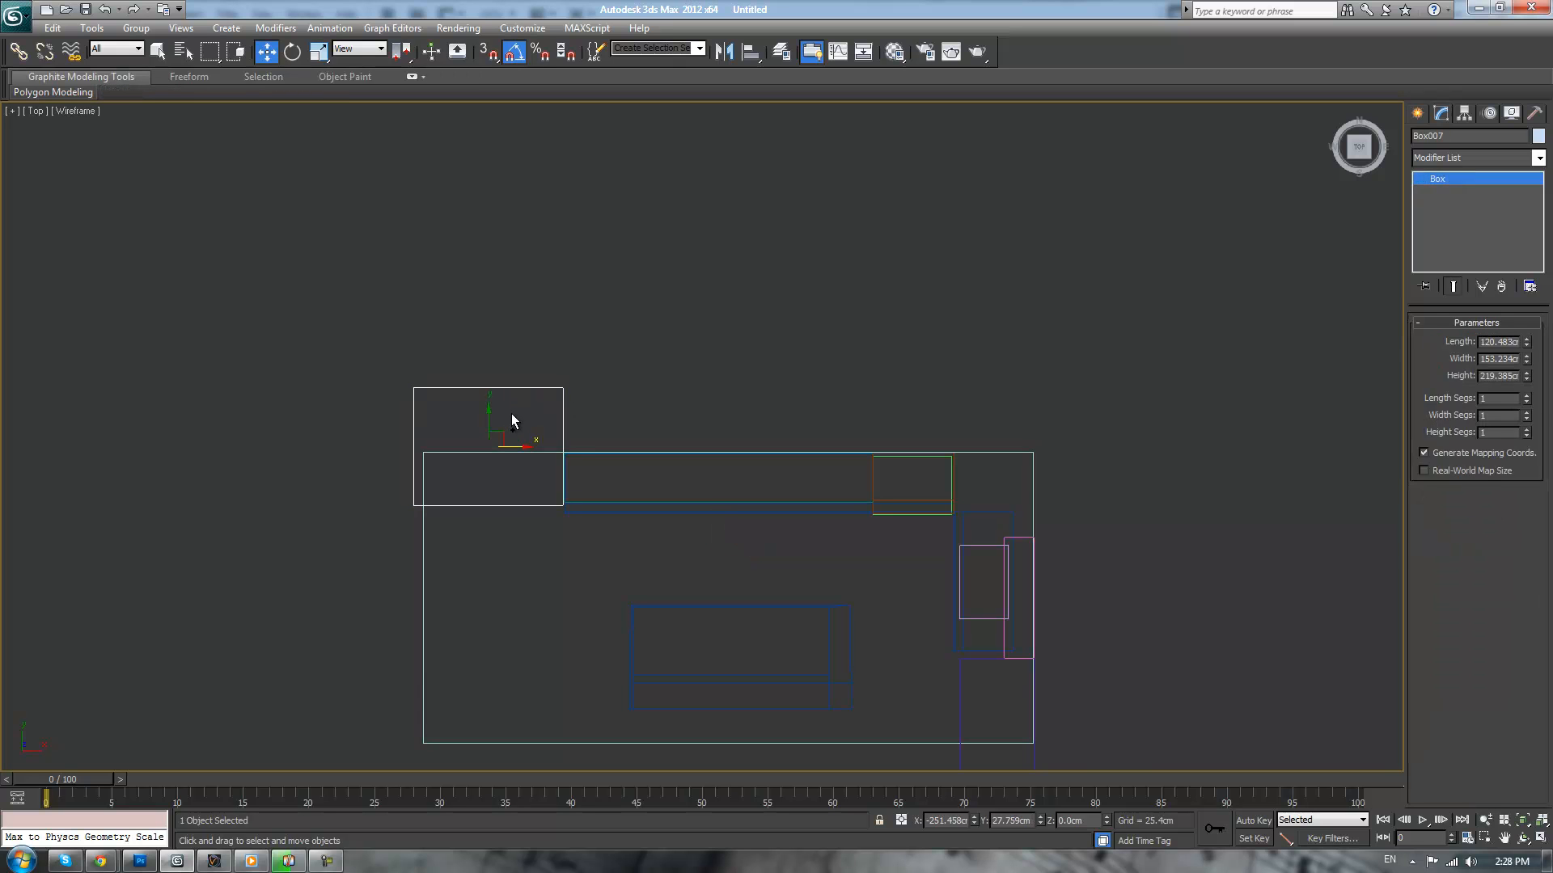
pyautogui.hotkey('ctrl', 'e')
pyautogui.click(390, 356)
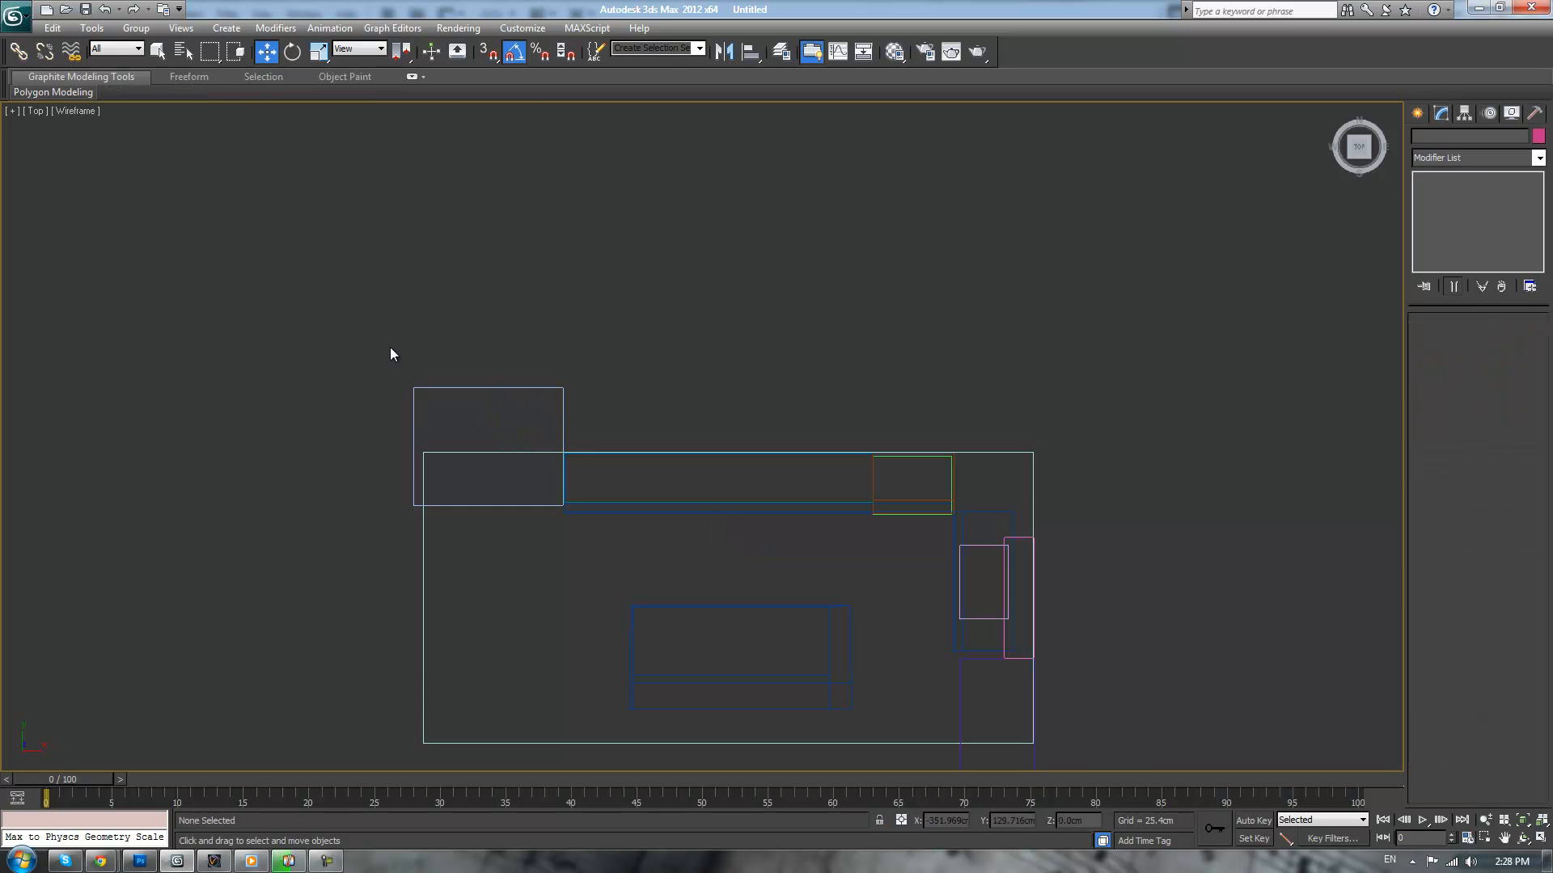
pyautogui.moveTo(486, 406); pyautogui.dragTo(488, 408)
pyautogui.press('1')
pyautogui.moveTo(359, 333); pyautogui.dragTo(602, 424)
pyautogui.moveTo(492, 359); pyautogui.dragTo(491, 423)
pyautogui.click(536, 400)
pyautogui.click(1480, 181)
pyautogui.click(1069, 341)
# - In a shaded Perspective view, select the floor plane's back edge and its adjoining edge beside the purple cabinet
pyautogui.moveTo(1069, 341); pyautogui.dragTo(1072, 337, button='middle')
pyautogui.press('p')
pyautogui.scroll(-4, 1081, 451)
pyautogui.keyDown('alt'); pyautogui.moveTo(1081, 452); pyautogui.dragTo(983, 413, button='middle'); pyautogui.keyUp('alt')
pyautogui.press('F3')
pyautogui.scroll(2, 1083, 405)
pyautogui.click(813, 557)
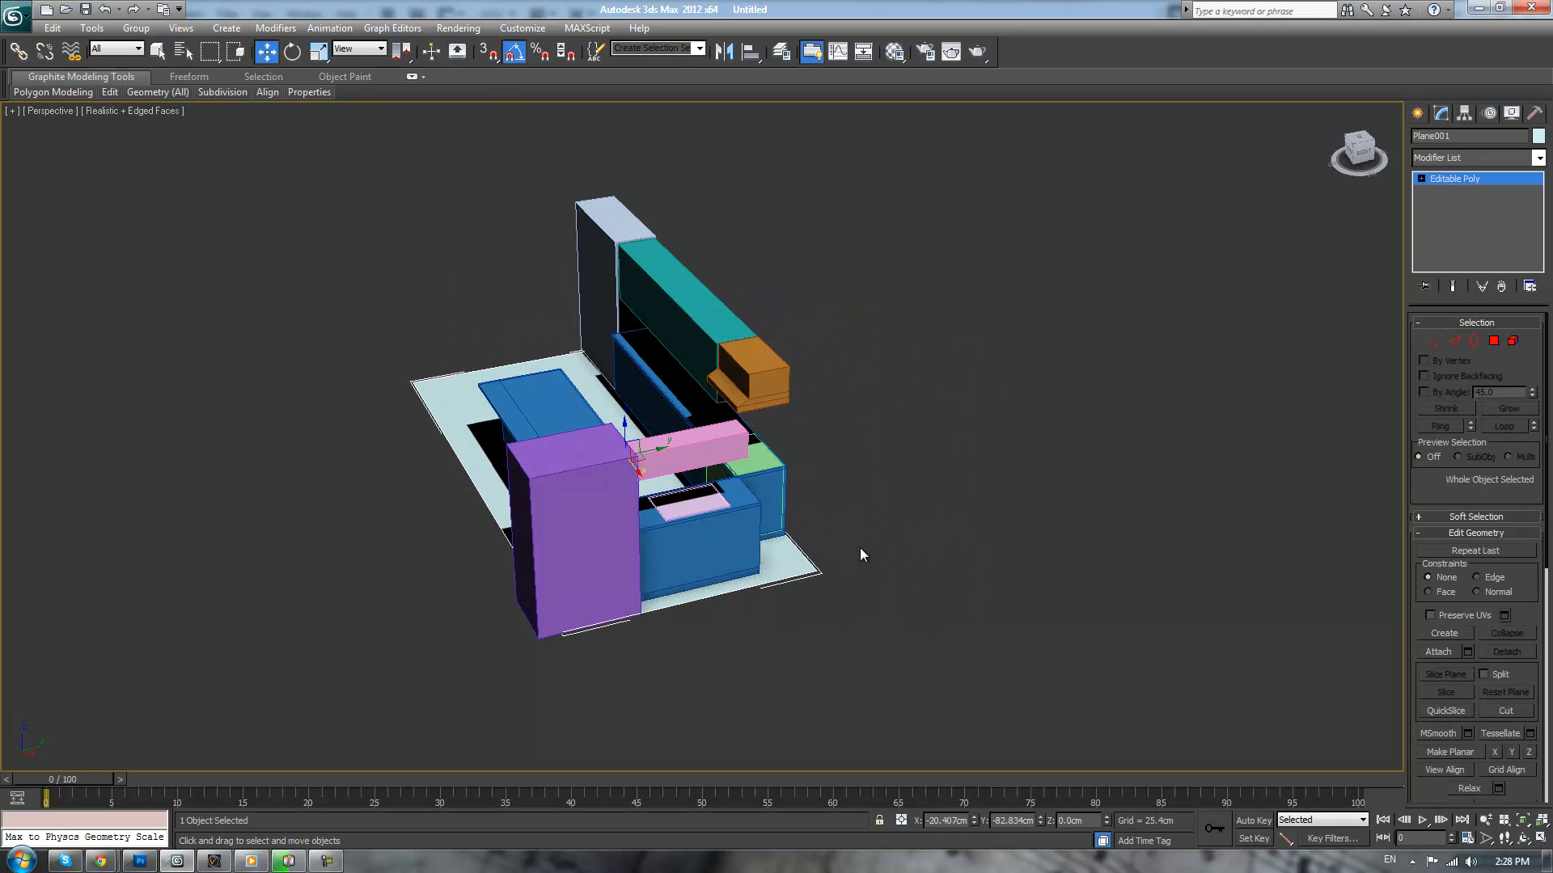
pyautogui.press('2')
pyautogui.moveTo(861, 533); pyautogui.dragTo(796, 622)
# - Switch to the four-viewport layout and shade the Top, Front and Left views
pyautogui.moveTo(909, 532); pyautogui.dragTo(916, 554, button='middle')
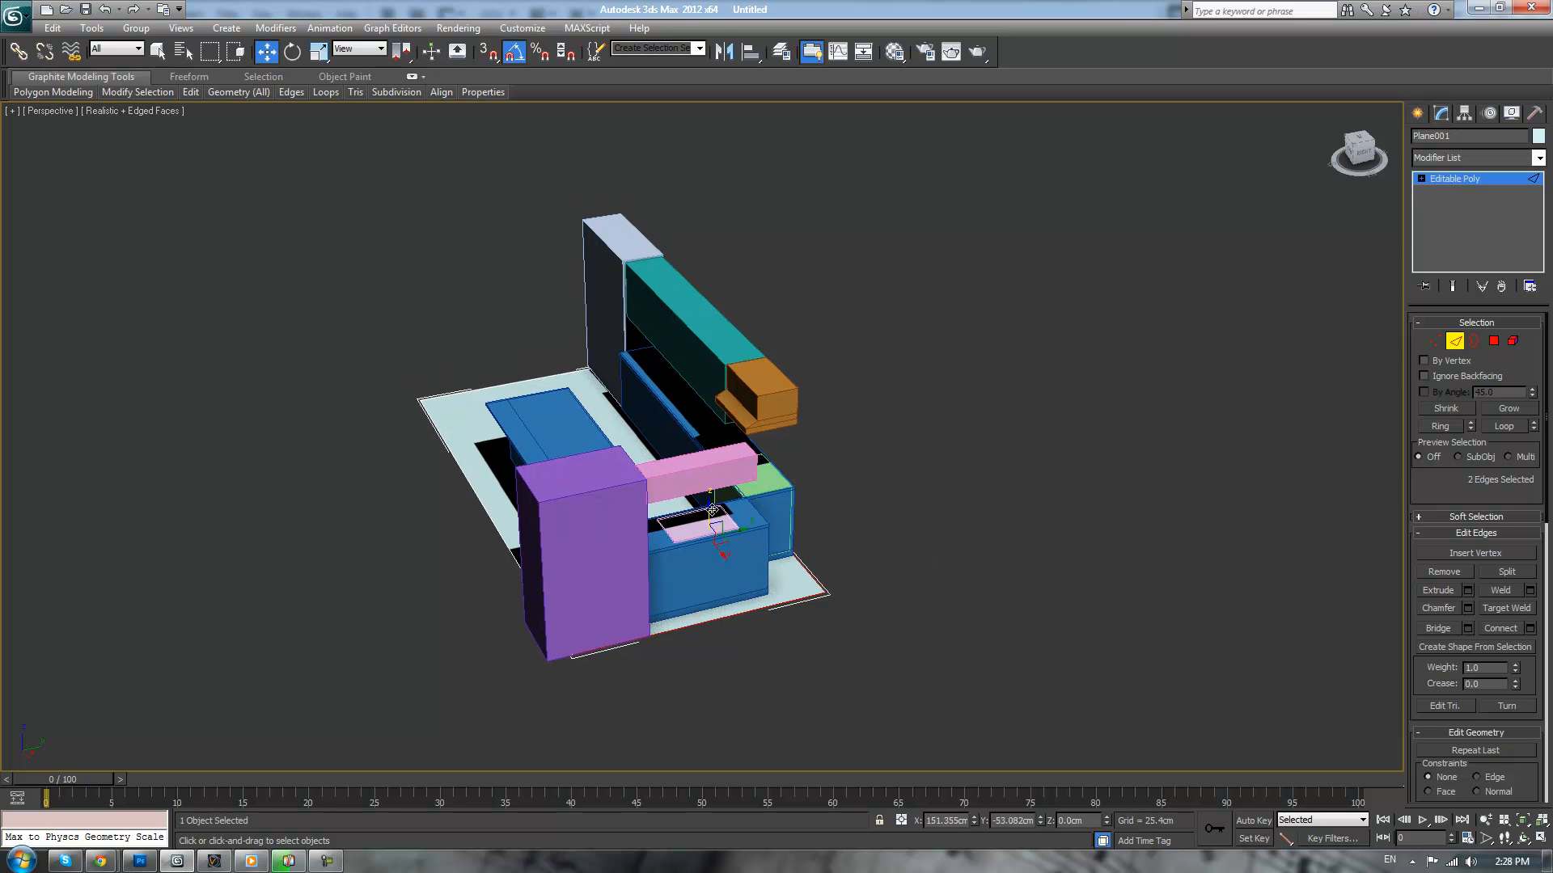
pyautogui.keyDown('alt'); pyautogui.moveTo(838, 507); pyautogui.dragTo(1064, 496, button='middle'); pyautogui.keyUp('alt')
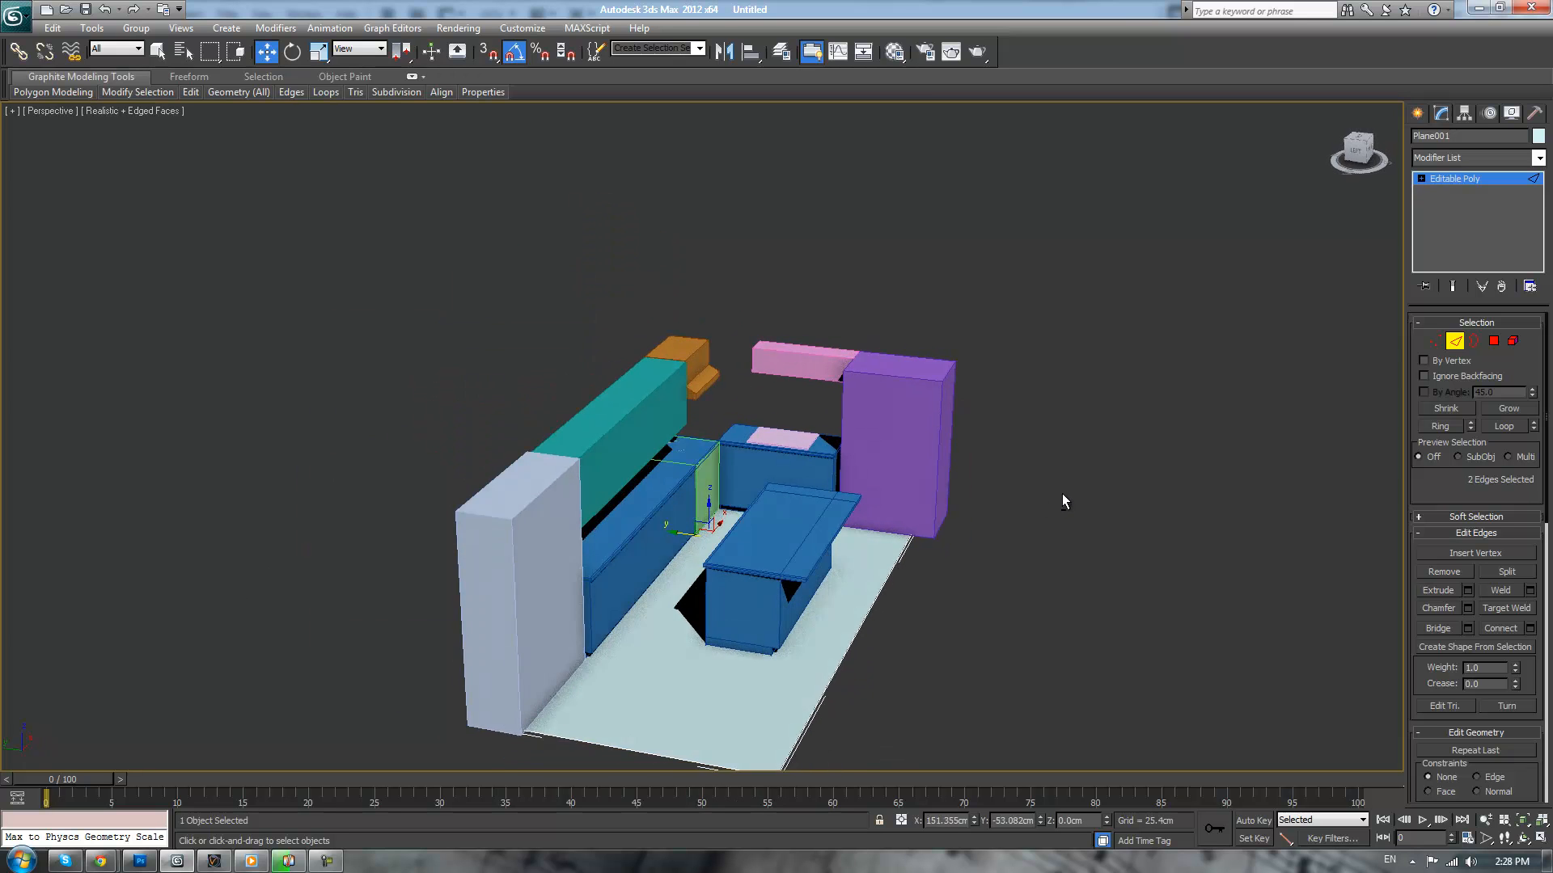
pyautogui.scroll(8, 856, 447)
pyautogui.scroll(-5, 855, 446)
pyautogui.keyDown('alt'); pyautogui.moveTo(831, 554); pyautogui.dragTo(823, 523, button='middle'); pyautogui.keyUp('alt')
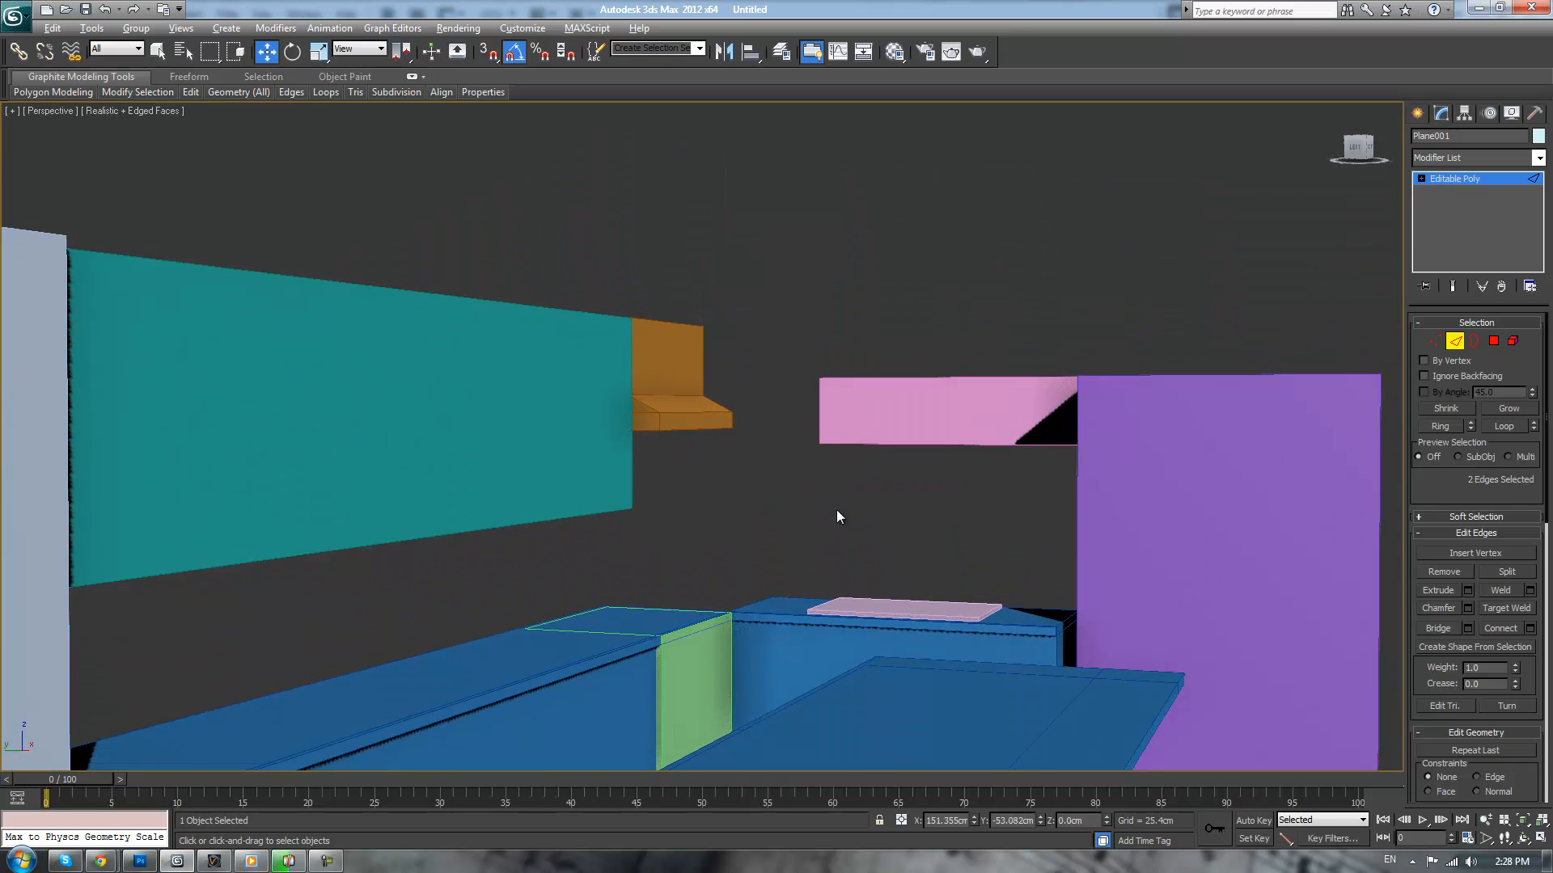
pyautogui.hotkey('alt', 'w')
pyautogui.rightClick(877, 287)
pyautogui.press('F3')
pyautogui.rightClick(639, 364)
pyautogui.press('F3')
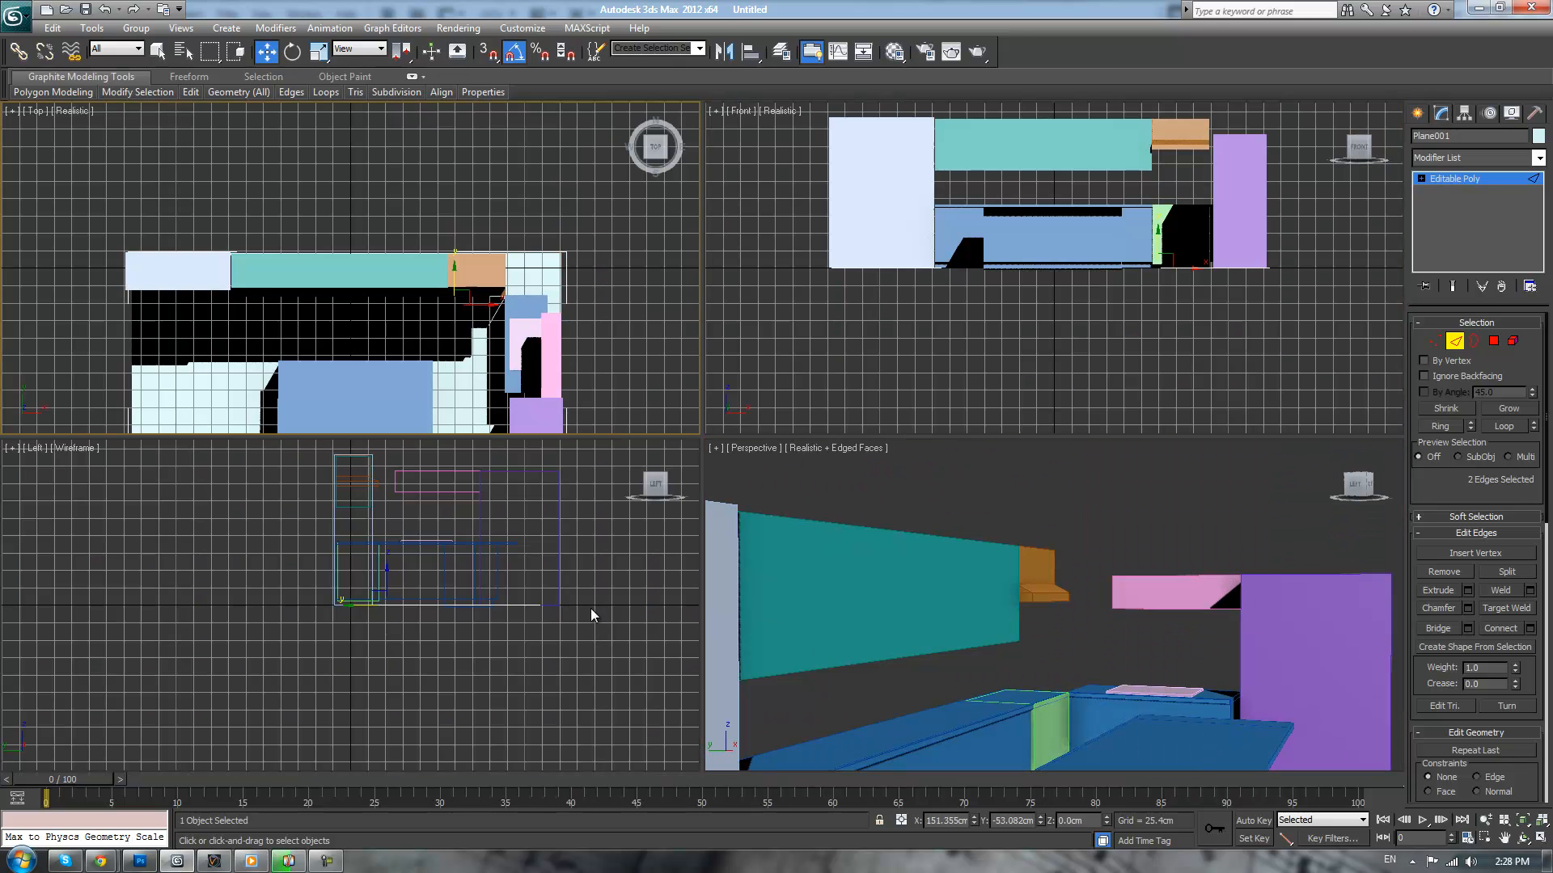
pyautogui.rightClick(582, 561)
pyautogui.press('F3')
# - Hide the viewport grids and fit the scene in all four viewports
pyautogui.hotkey('ctrl', 'shift', 'z')
pyautogui.middleClick(565, 305)
pyautogui.press('g')
pyautogui.rightClick(921, 313)
pyautogui.press('g')
pyautogui.rightClick(883, 643)
pyautogui.scroll(-3, 1027, 578)
pyautogui.keyDown('alt'); pyautogui.moveTo(1038, 574); pyautogui.dragTo(641, 527, button='middle'); pyautogui.keyUp('alt')
pyautogui.hotkey('ctrl', 'shift', 'z')
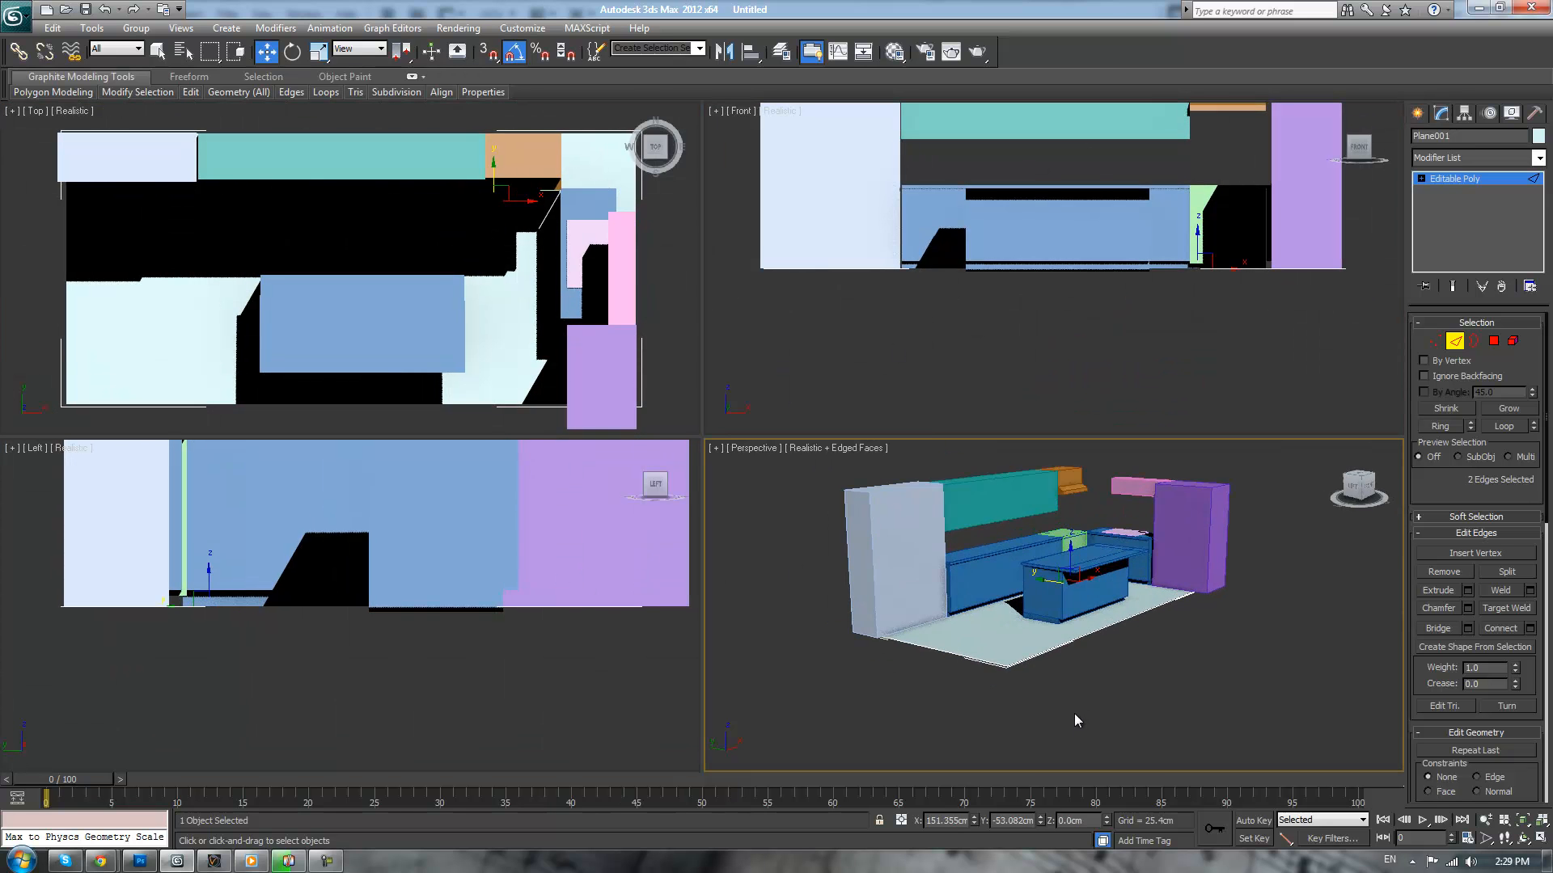
# - Leave edge editing, fit the whole scene in view, and turn on edged faces in the Left, Top and Front viewports
pyautogui.click(1471, 178)
pyautogui.click(1265, 627)
pyautogui.press('z')
pyautogui.rightClick(620, 566)
pyautogui.press('F4')
pyautogui.rightClick(554, 323)
pyautogui.press('F4')
pyautogui.rightClick(1212, 345)
pyautogui.press('F4')
pyautogui.rightClick(1286, 697)
# - Extend the floor plane's two selected edges upward about 97 cm to form the lower wall strip above the countertop
pyautogui.click(1184, 674)
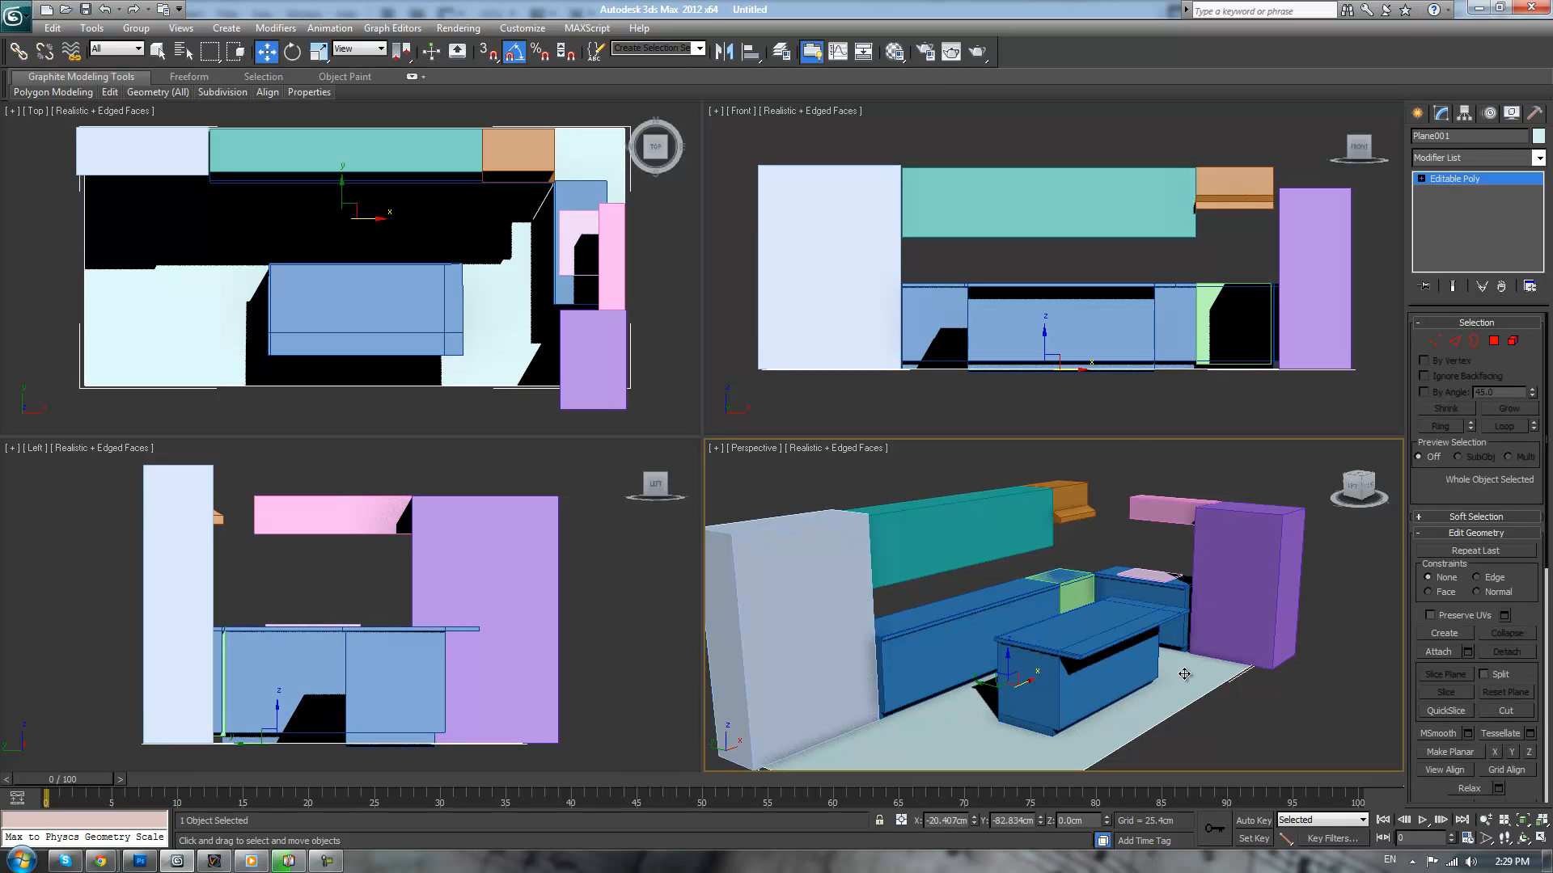
pyautogui.press('2')
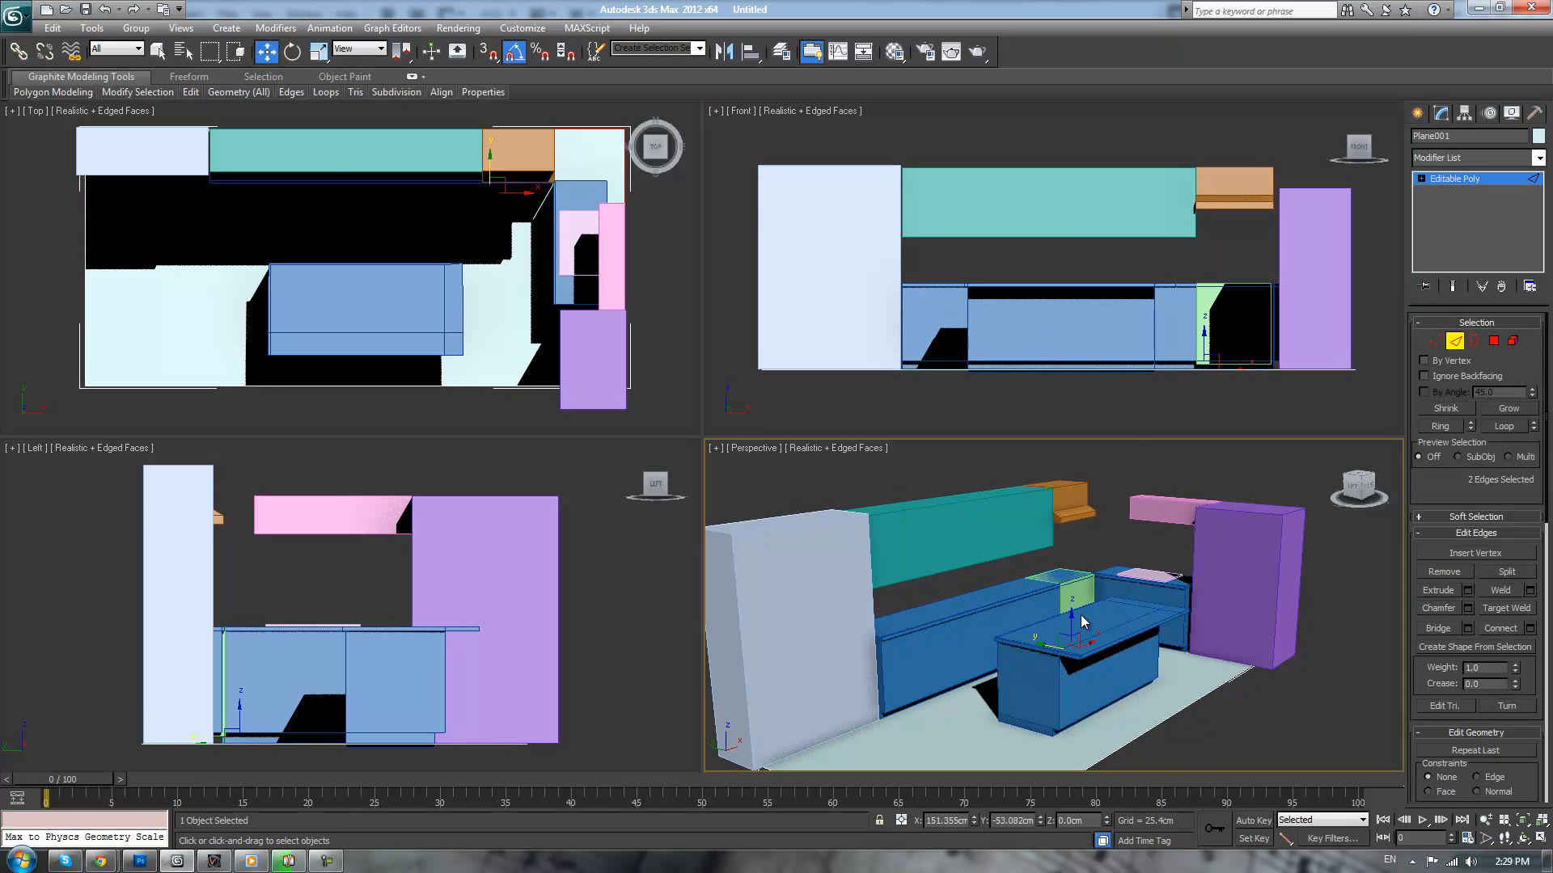
pyautogui.click(1069, 484)
pyautogui.keyDown('shift'); pyautogui.moveTo(1069, 484); pyautogui.dragTo(1059, 542); pyautogui.keyUp('shift')
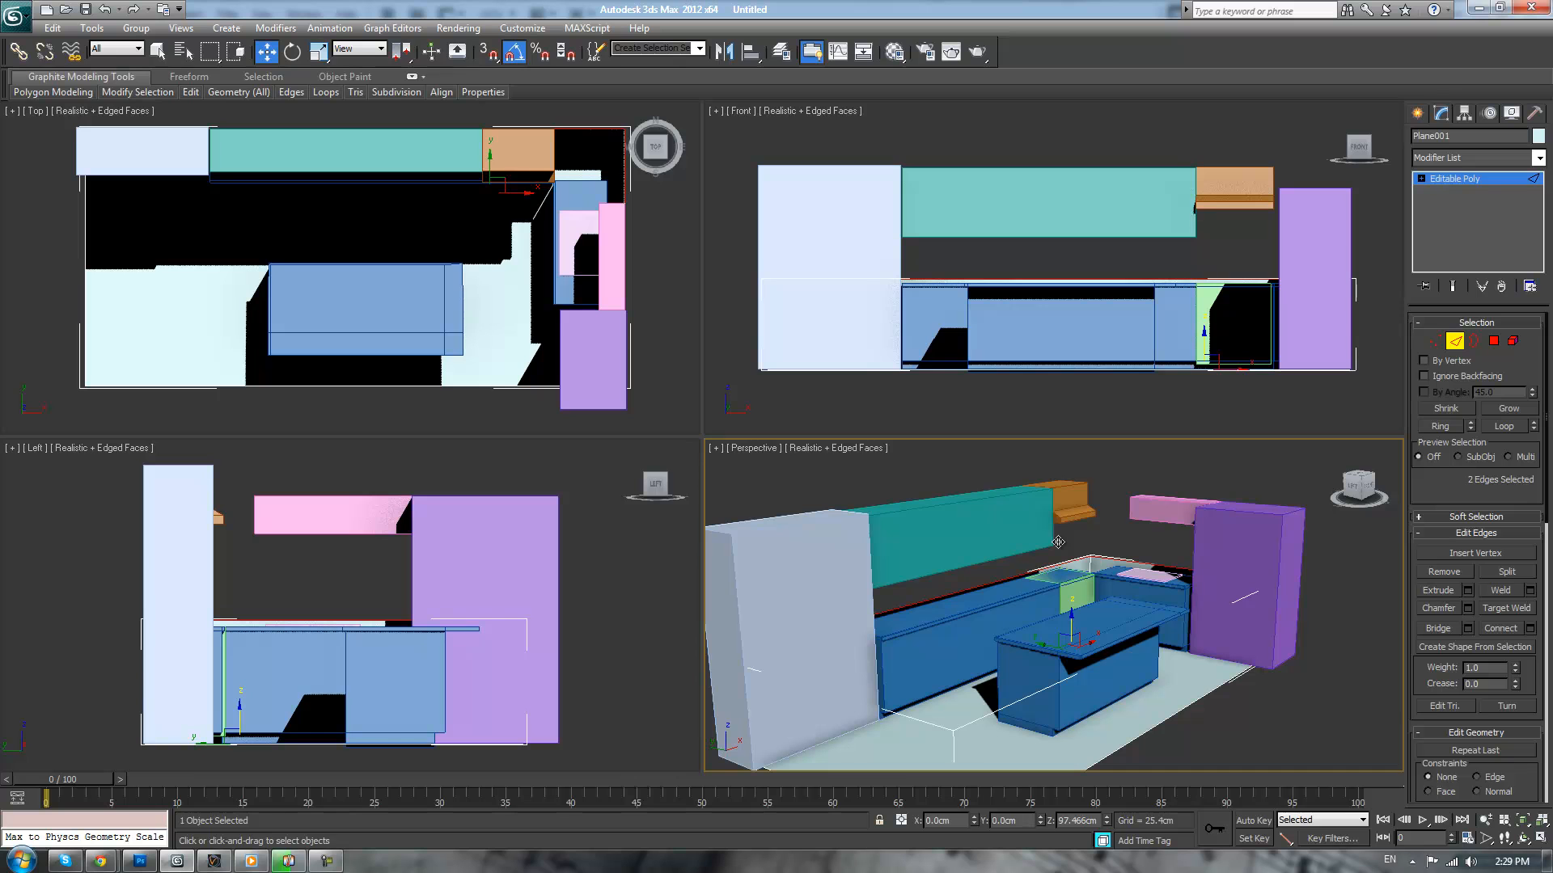
pyautogui.keyDown('shift'); pyautogui.moveTo(1058, 542); pyautogui.dragTo(1066, 544); pyautogui.keyUp('shift')
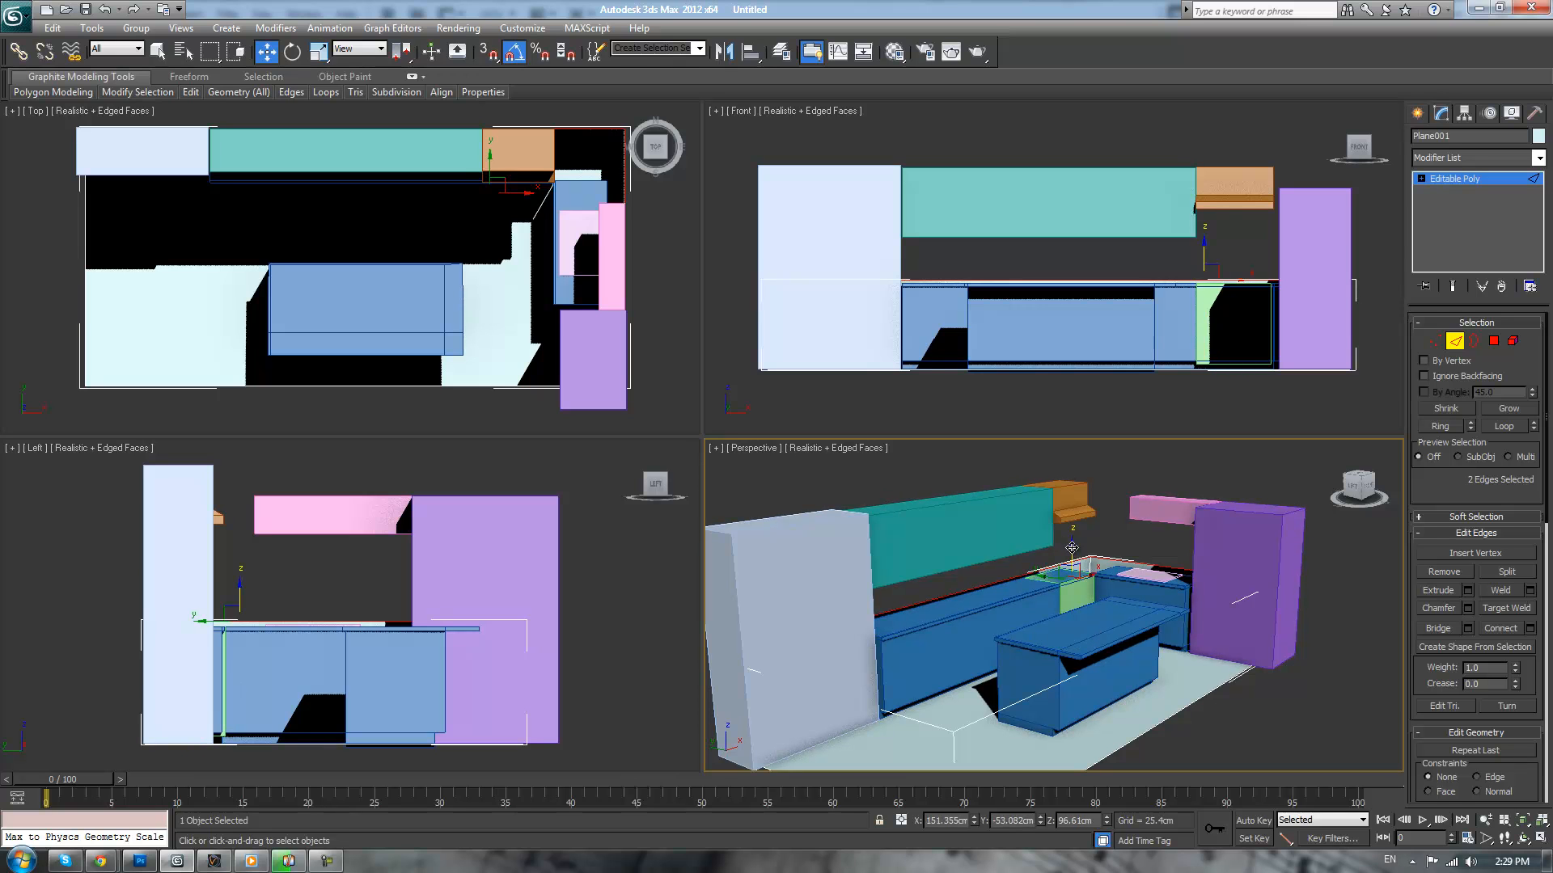
# - Extend the top wall edges upward in three more strips, to heights of about 195, 208 and 301 cm
pyautogui.keyDown('shift'); pyautogui.moveTo(1071, 548); pyautogui.dragTo(1073, 477); pyautogui.keyUp('shift')
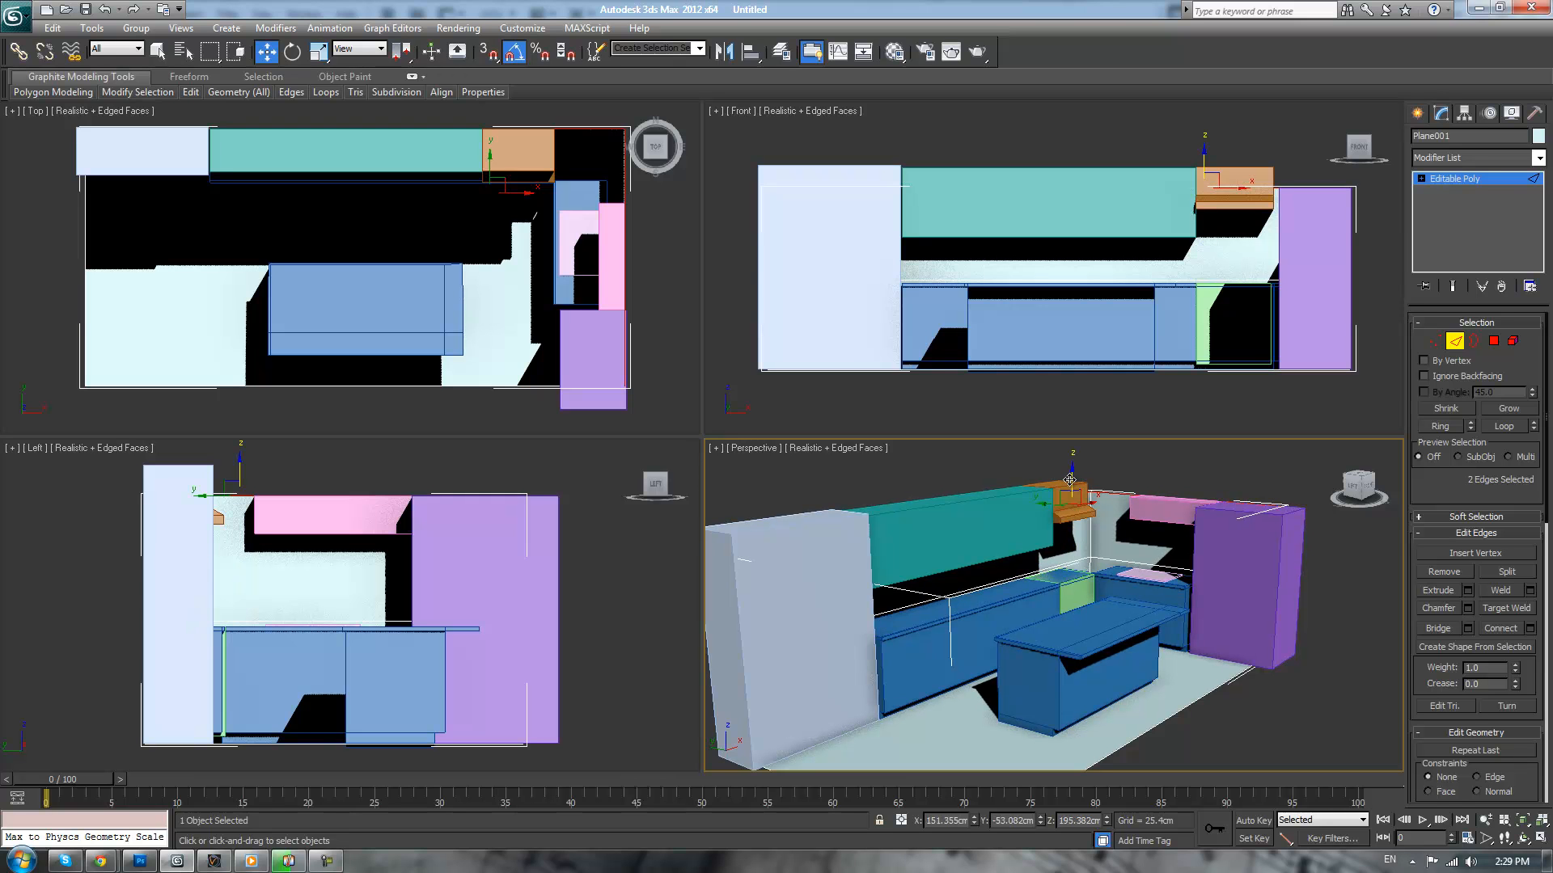
pyautogui.moveTo(1070, 479)
pyautogui.keyDown('shift'); pyautogui.mouseDown()
pyautogui.moveTo(1071, 455)
pyautogui.moveTo(1073, 469)
pyautogui.mouseUp(); pyautogui.keyUp('shift')
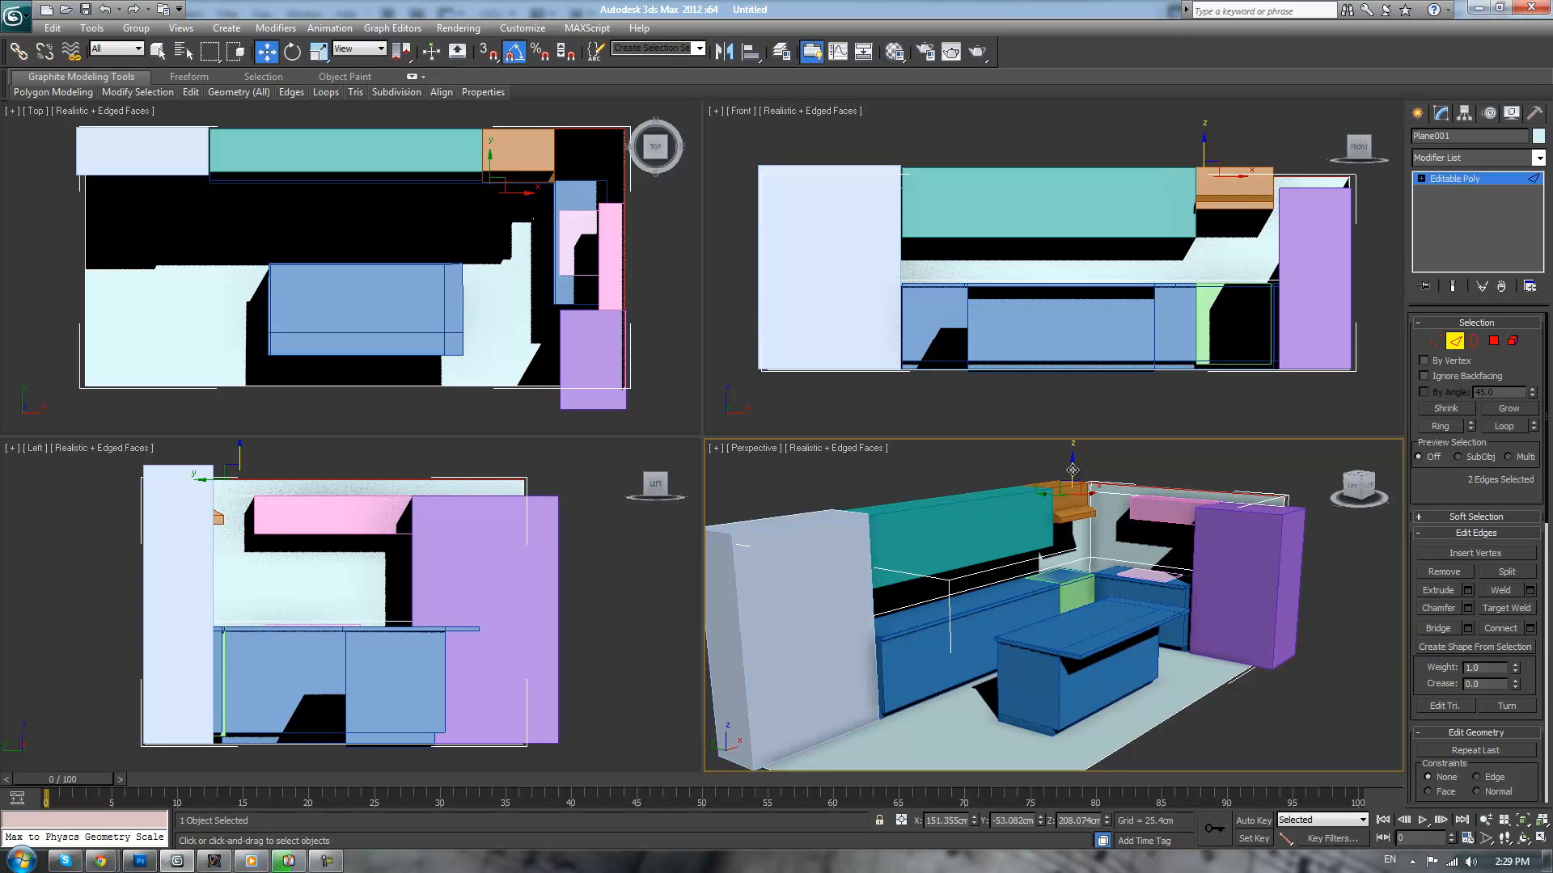
pyautogui.scroll(-4, 1133, 522)
pyautogui.keyDown('alt'); pyautogui.moveTo(1128, 524); pyautogui.dragTo(1053, 537, button='middle'); pyautogui.keyUp('alt')
pyautogui.keyDown('shift'); pyautogui.moveTo(1058, 514); pyautogui.dragTo(1059, 462); pyautogui.keyUp('shift')
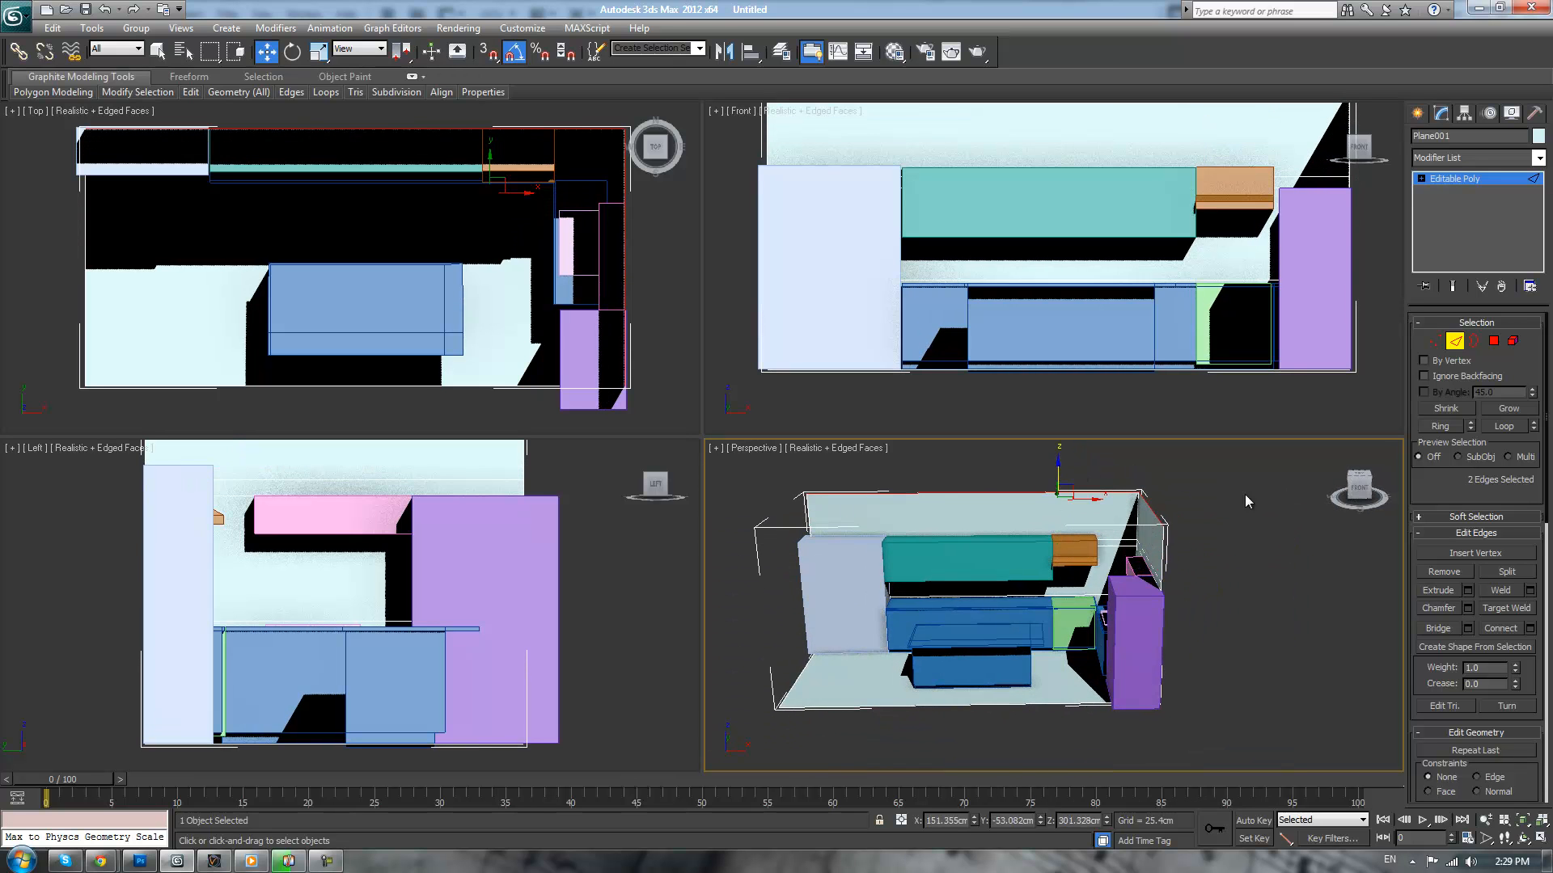
pyautogui.rightClick(1260, 485)
pyautogui.click(1473, 182)
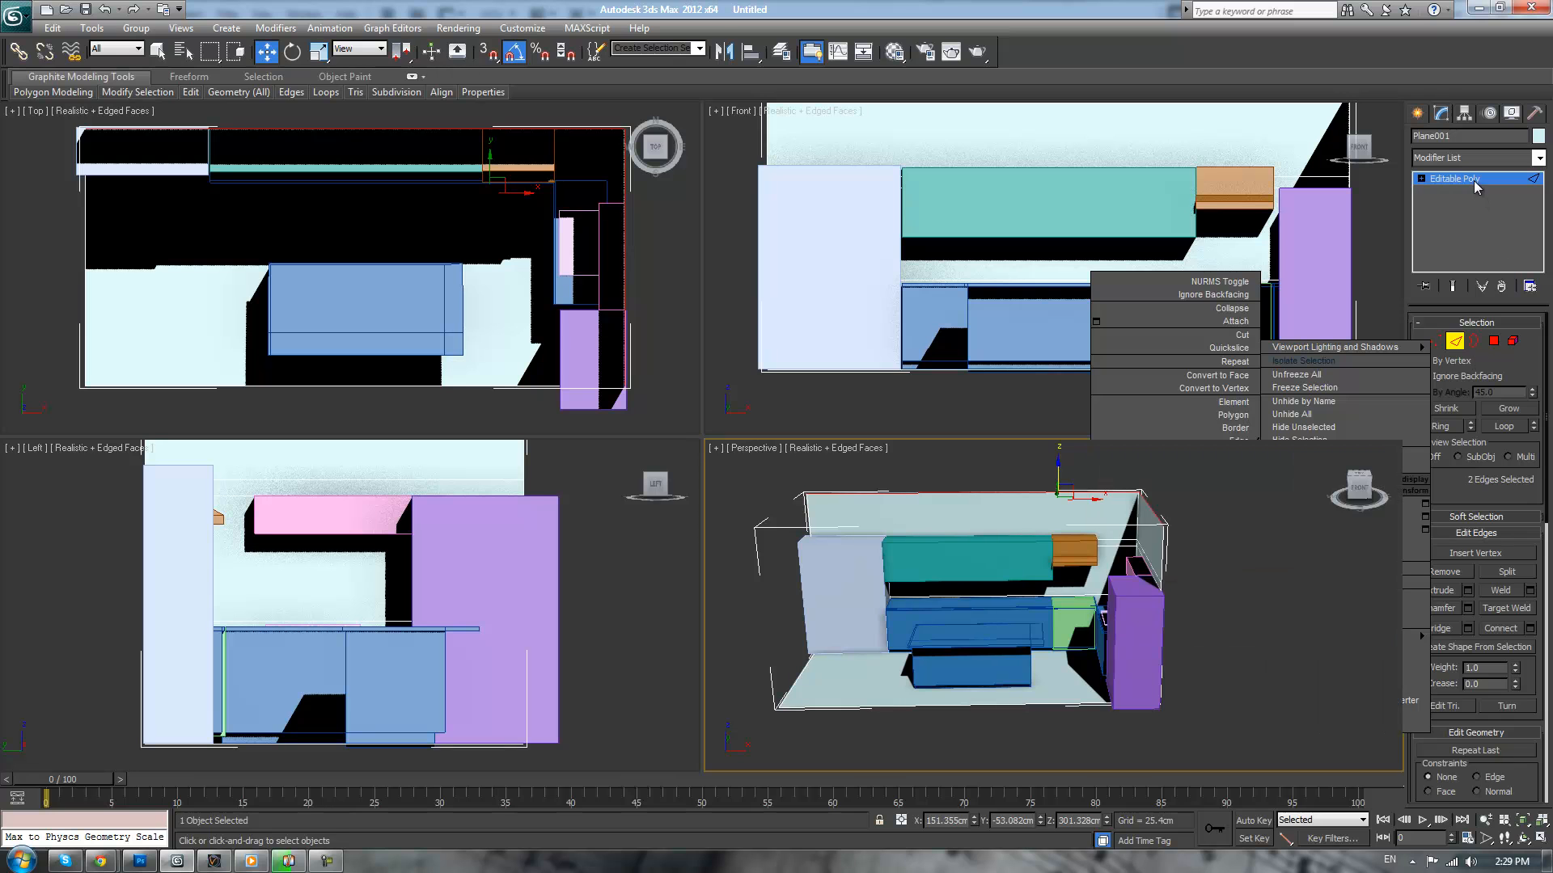
# - Maximize the Perspective viewport and frame the whole kitchen with its two walls
pyautogui.click(1229, 609)
pyautogui.moveTo(1219, 600); pyautogui.dragTo(1219, 639, button='middle')
pyautogui.hotkey('alt', 'w')
pyautogui.scroll(-2, 1157, 519)
pyautogui.keyDown('alt'); pyautogui.moveTo(1100, 514); pyautogui.dragTo(1143, 527, button='middle'); pyautogui.keyUp('alt')
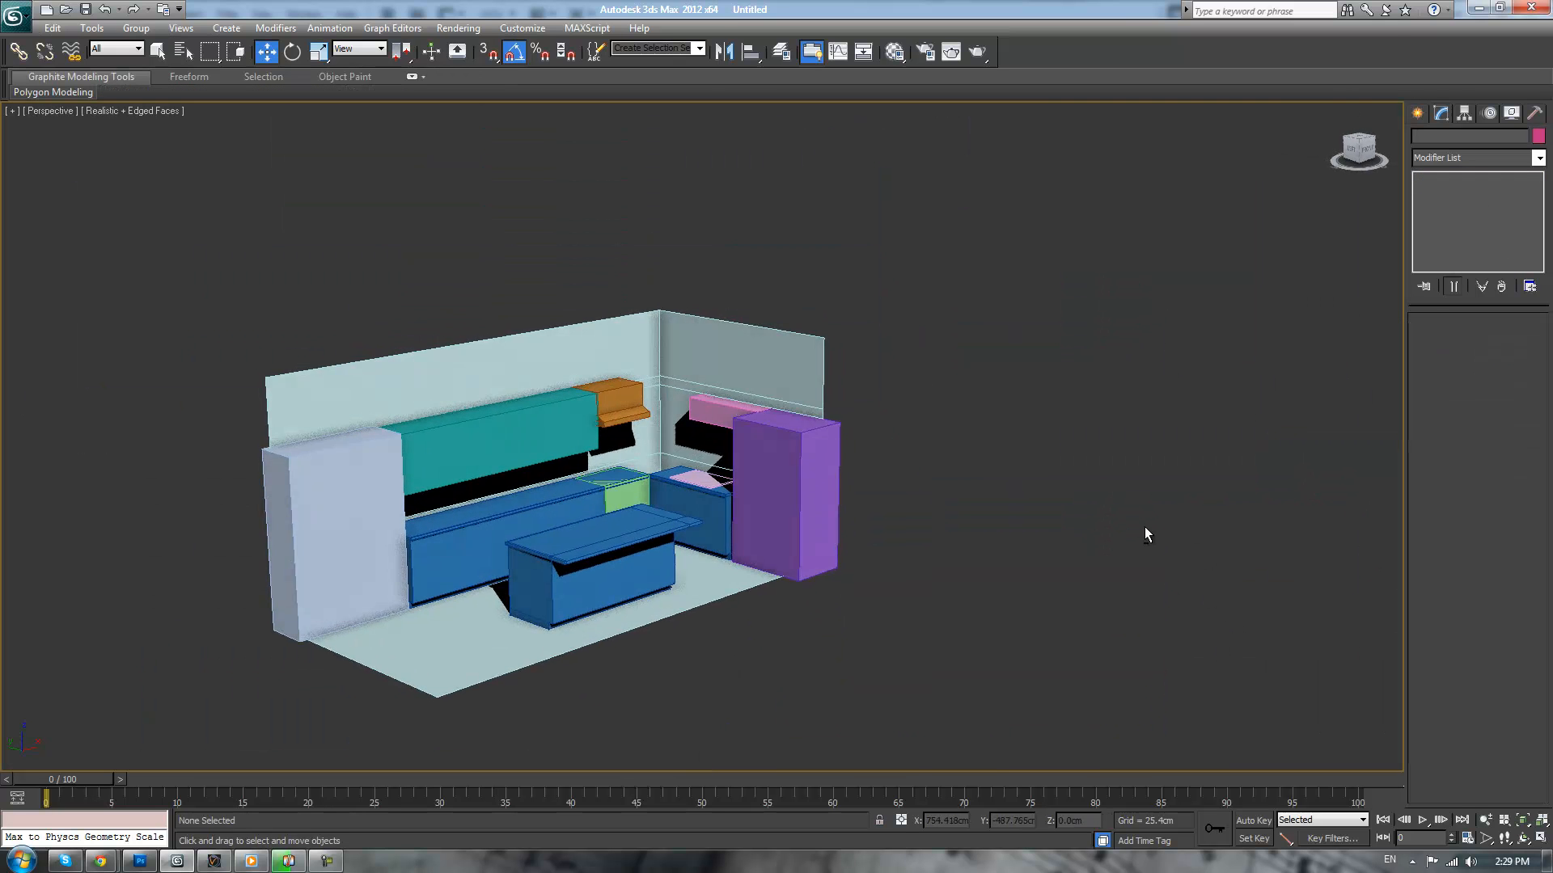
# - Select the wall and floor mesh for edge editing and display it in wireframe
pyautogui.scroll(5, 1125, 521)
pyautogui.click(759, 289)
pyautogui.keyDown('alt'); pyautogui.moveTo(1103, 335); pyautogui.dragTo(1162, 350, button='middle'); pyautogui.keyUp('alt')
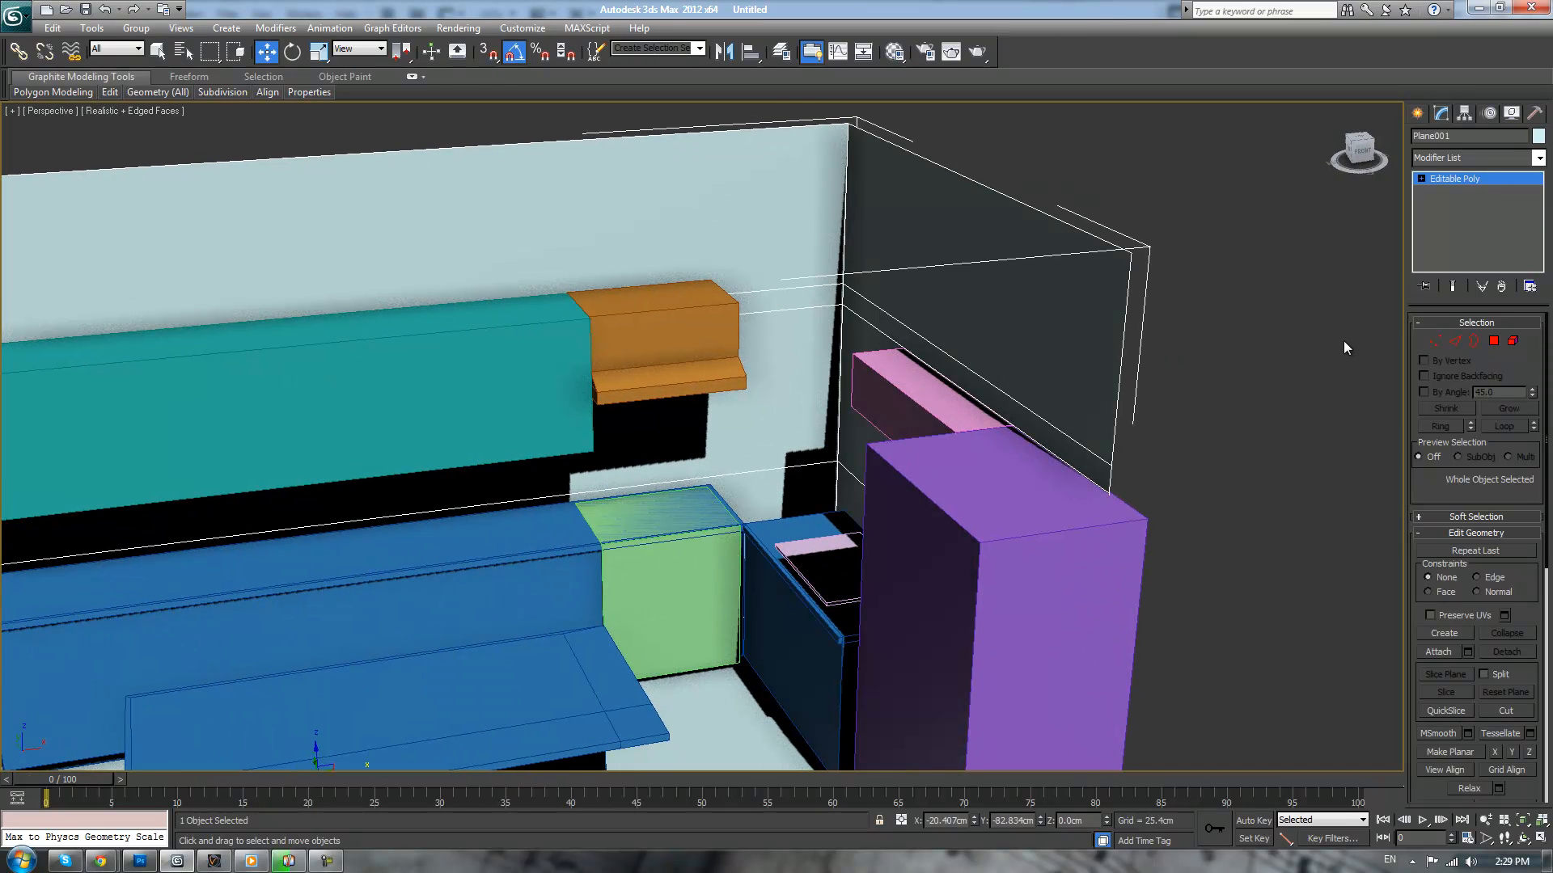
pyautogui.click(1453, 342)
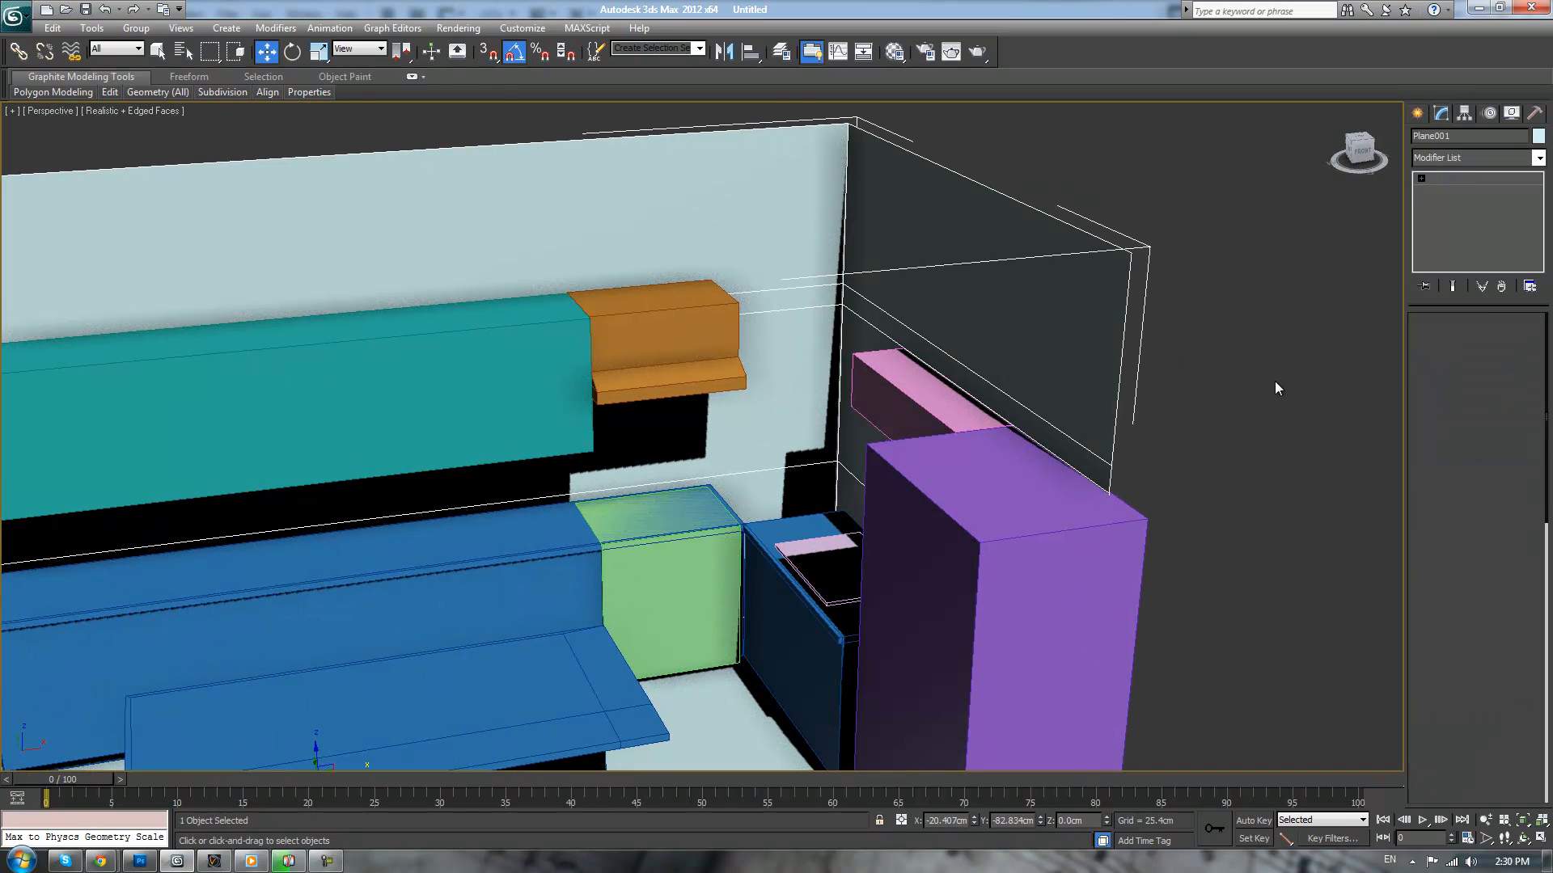
pyautogui.keyDown('alt'); pyautogui.moveTo(1244, 351); pyautogui.dragTo(1282, 409, button='middle'); pyautogui.keyUp('alt')
pyautogui.scroll(-5, 1186, 372)
pyautogui.press('F3')
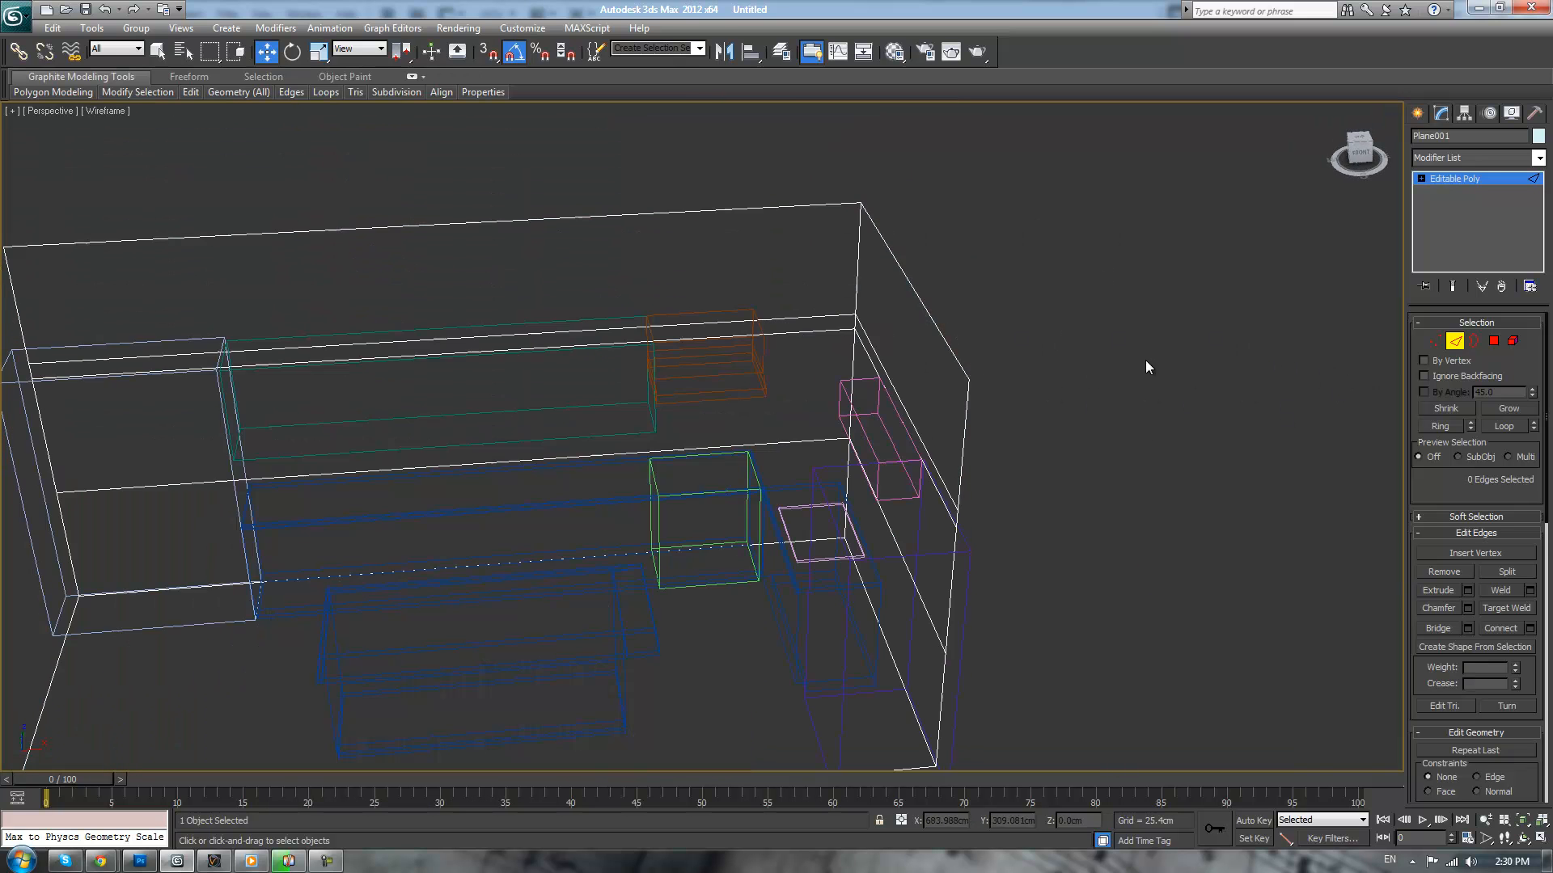
# - Connect the lengthwise edges of the back wall and floor with one segment, slid to the orange hood's outer side
pyautogui.moveTo(783, 771); pyautogui.dragTo(784, 771)
pyautogui.click(1530, 633)
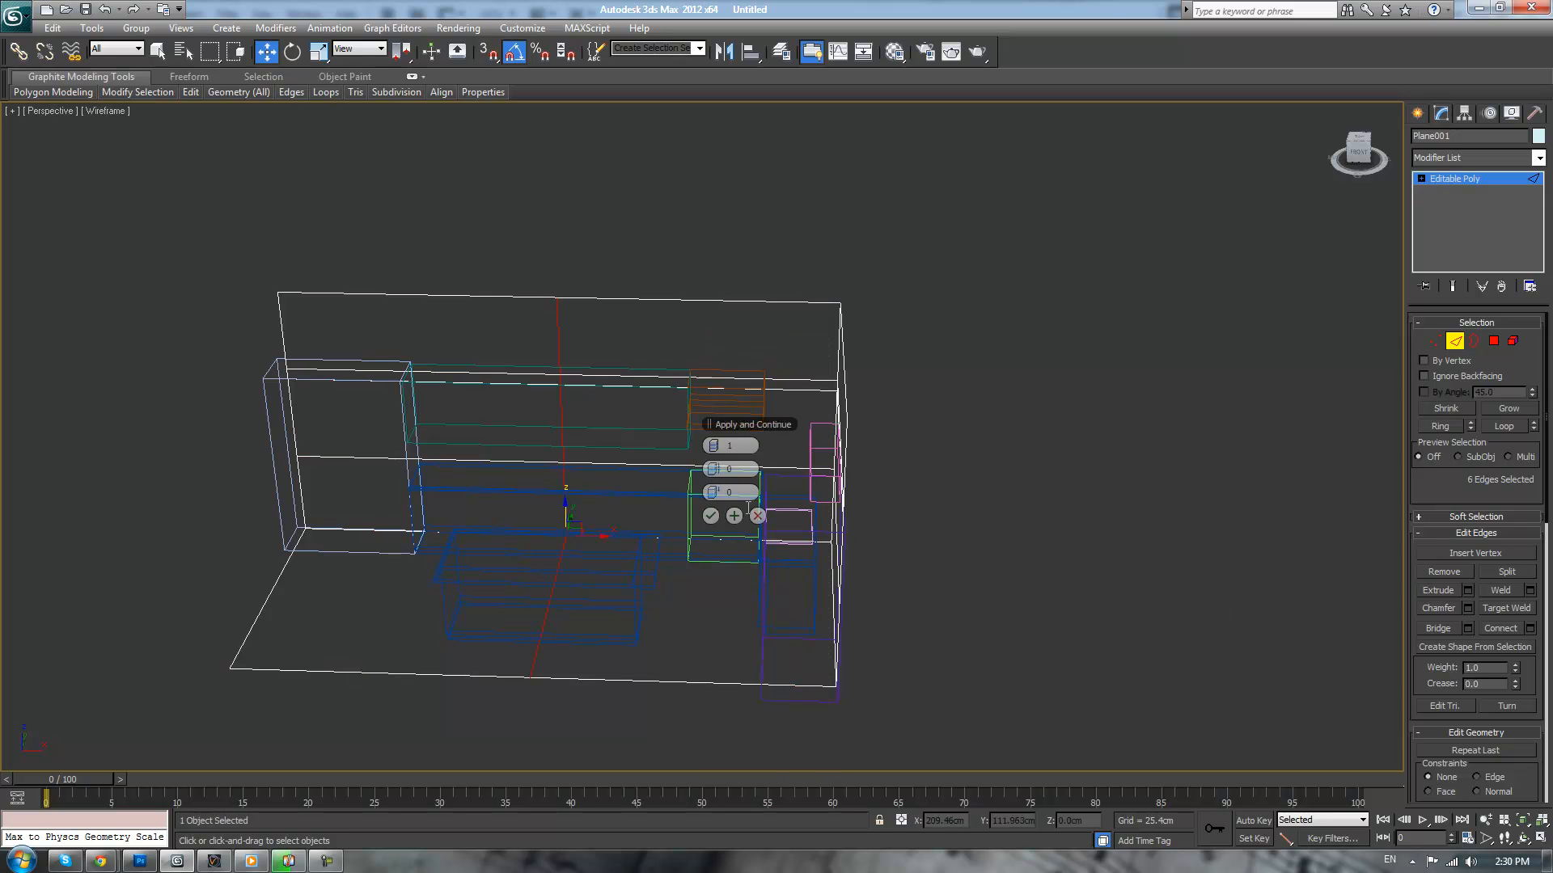
pyautogui.moveTo(715, 492); pyautogui.dragTo(471, 531)
pyautogui.click(710, 517)
# - Connect the short edges between the new loop and the room corner with one segment, slid toward the corner
pyautogui.keyDown('alt'); pyautogui.moveTo(1016, 534); pyautogui.dragTo(960, 509, button='middle'); pyautogui.keyUp('alt')
pyautogui.moveTo(806, 244); pyautogui.dragTo(805, 581)
pyautogui.moveTo(797, 723); pyautogui.dragTo(797, 723)
pyautogui.click(1529, 629)
pyautogui.keyDown('alt'); pyautogui.moveTo(978, 445); pyautogui.dragTo(1007, 450, button='middle'); pyautogui.keyUp('alt')
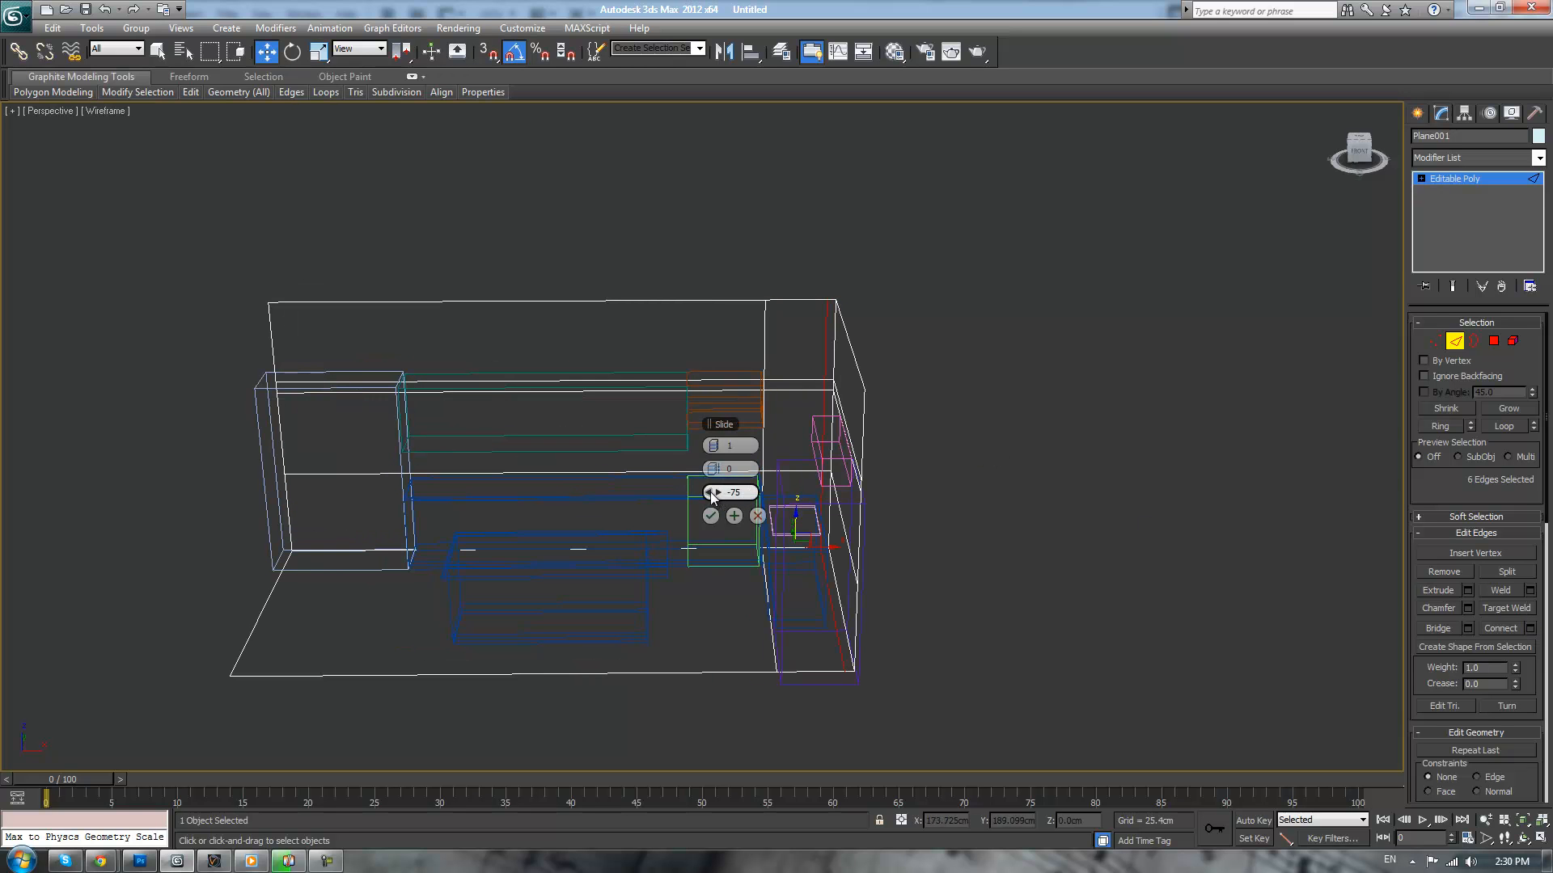
pyautogui.moveTo(712, 492); pyautogui.dragTo(705, 493)
pyautogui.click(710, 516)
# - Connect the lengthwise edges of the short wall and floor with one segment, slid -98 to sit beside the room corner
pyautogui.keyDown('alt'); pyautogui.moveTo(725, 520); pyautogui.dragTo(952, 359, button='middle'); pyautogui.keyUp('alt')
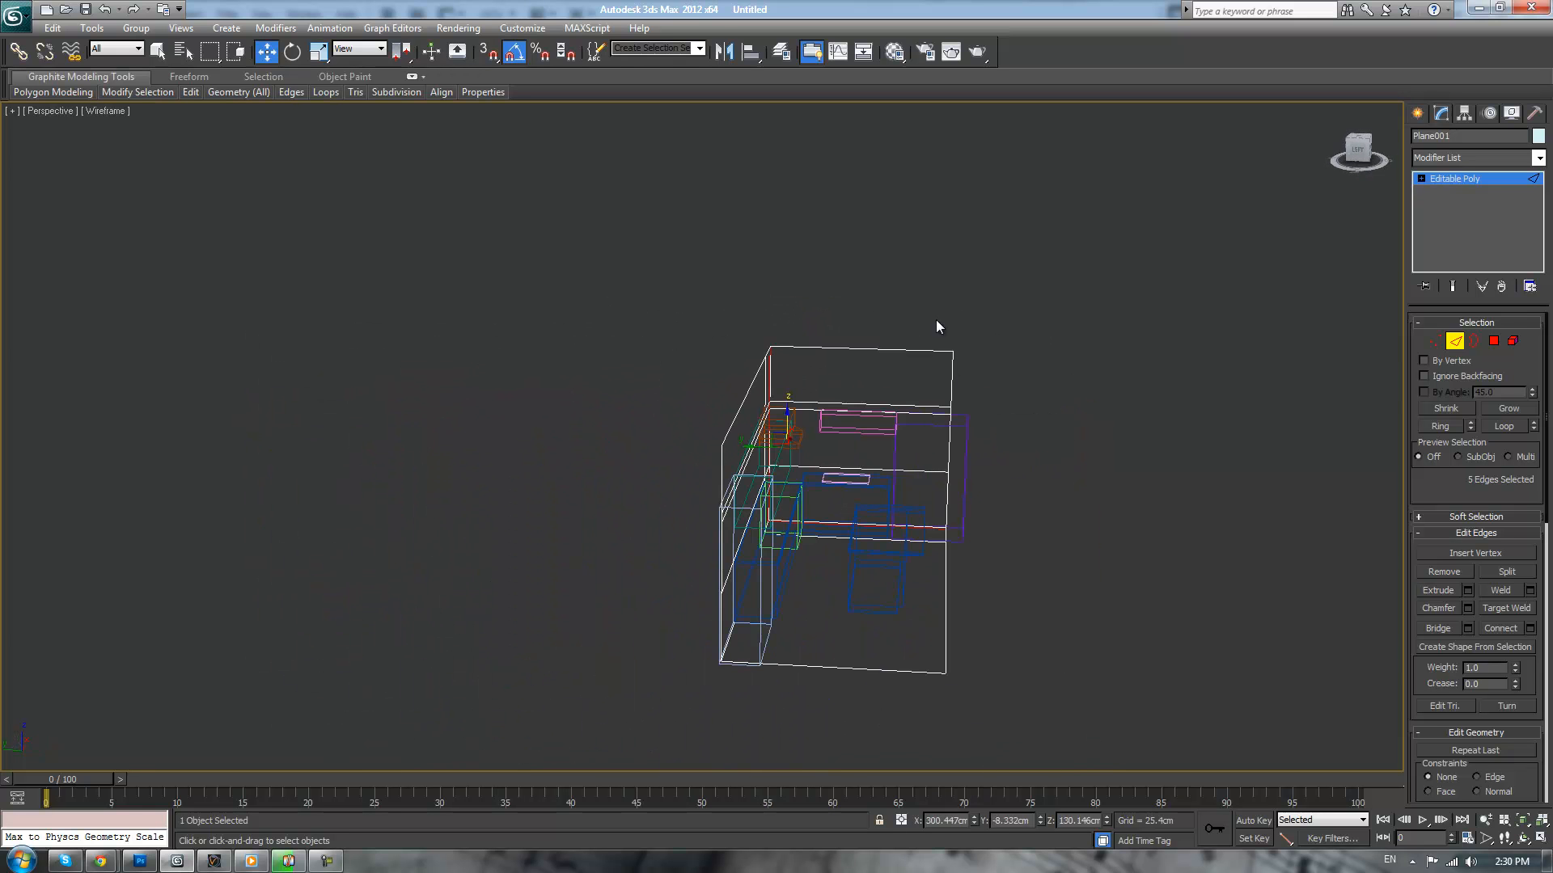
pyautogui.moveTo(831, 665); pyautogui.dragTo(830, 717)
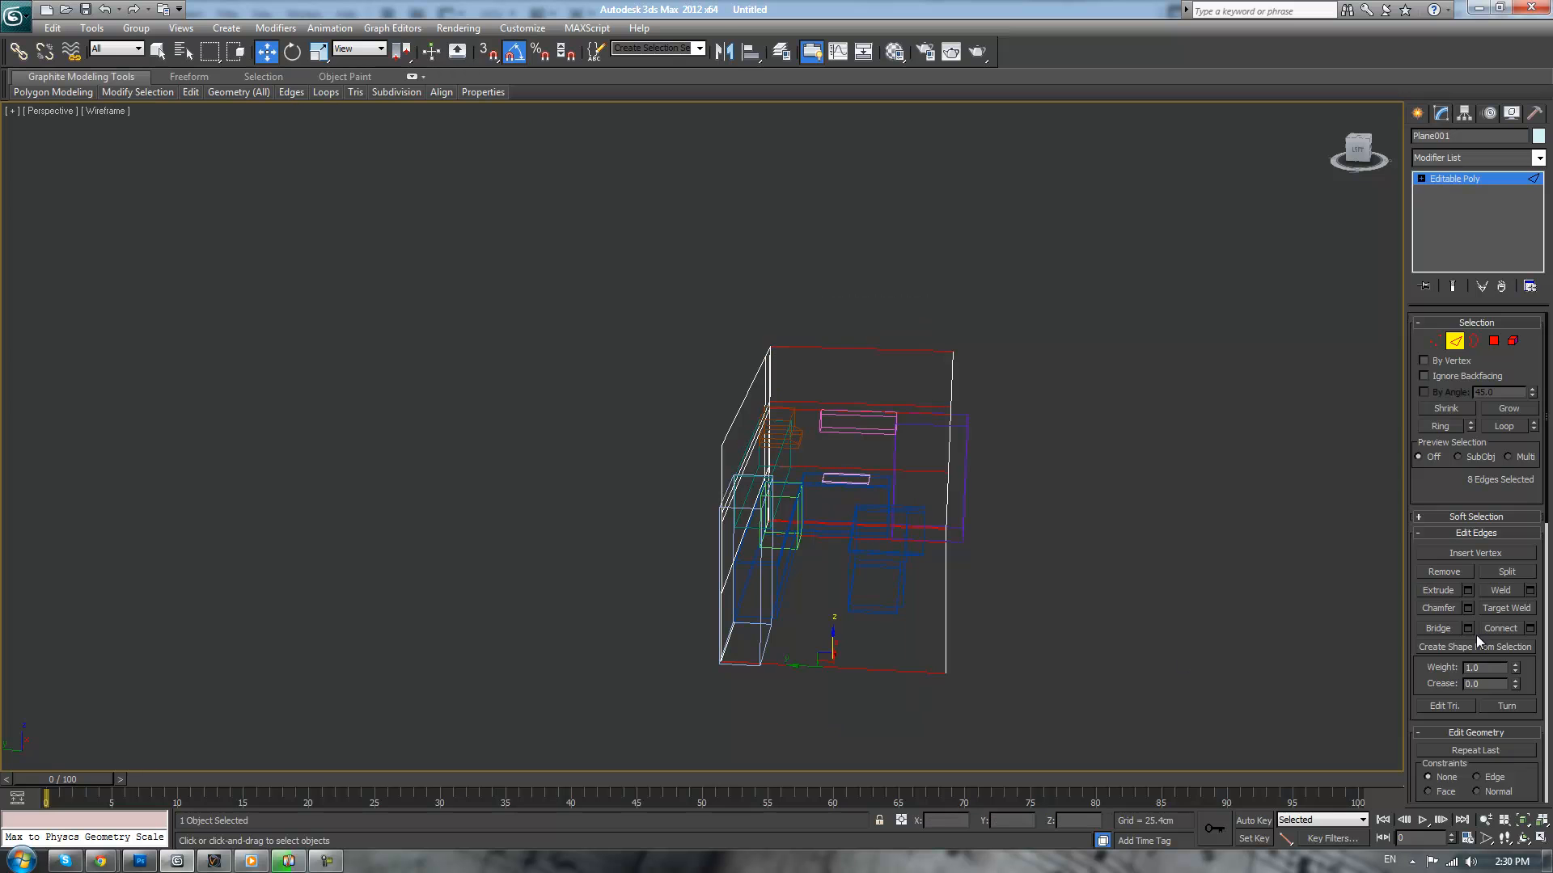
pyautogui.click(1529, 629)
pyautogui.scroll(5, 1088, 545)
pyautogui.keyDown('alt'); pyautogui.moveTo(984, 488); pyautogui.dragTo(922, 494, button='middle'); pyautogui.keyUp('alt')
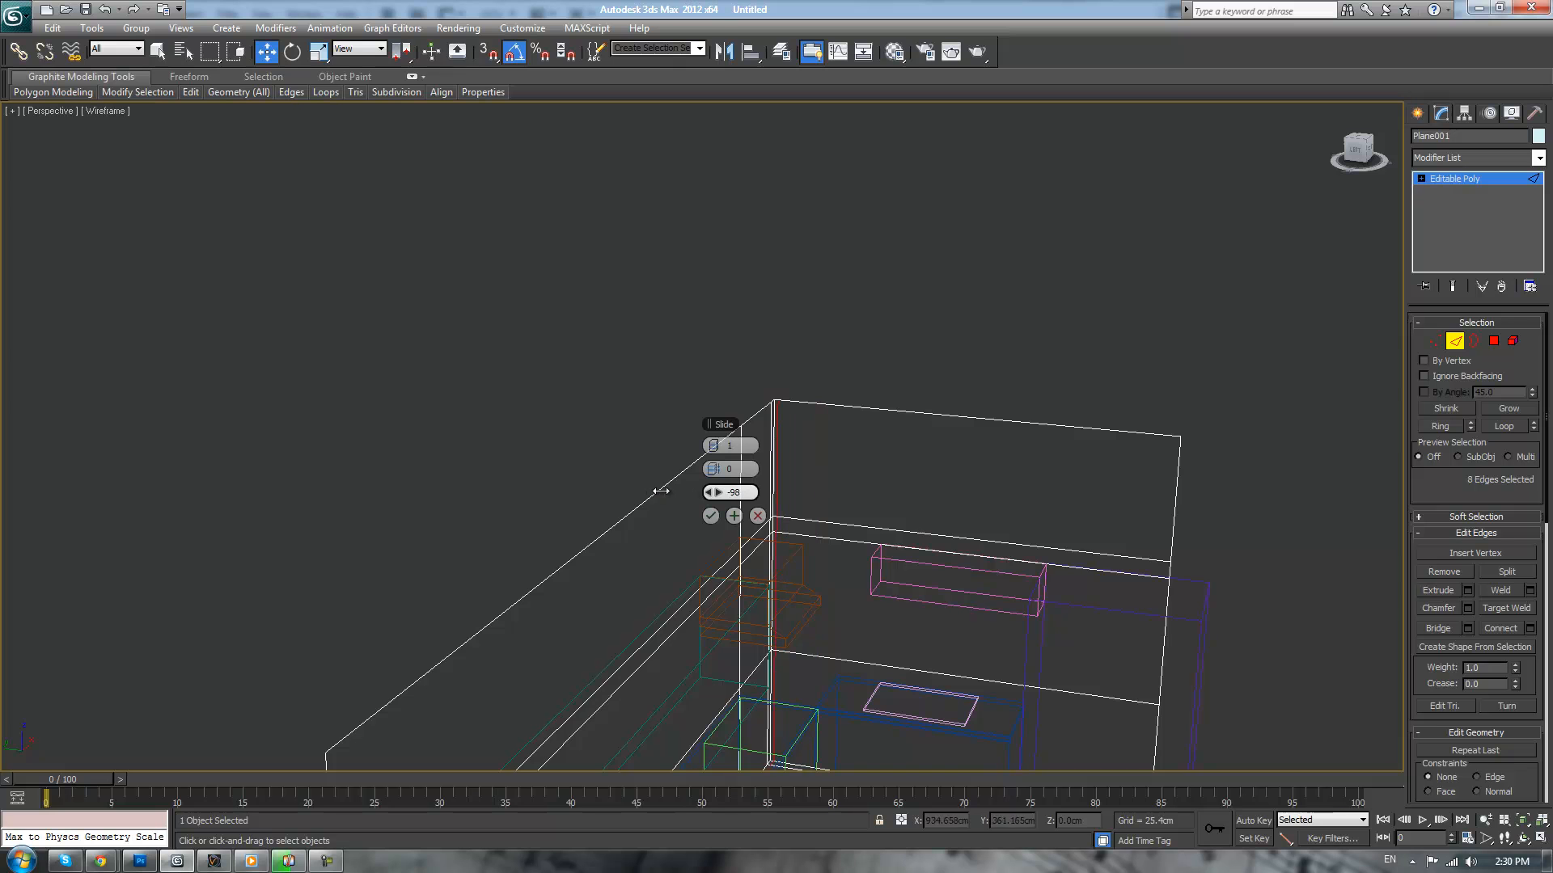
pyautogui.click(710, 515)
# - Connect the edges across the rest of the short wall and floor with one segment, slid 61 toward the pink cabinet's inner end
pyautogui.scroll(-6, 1035, 544)
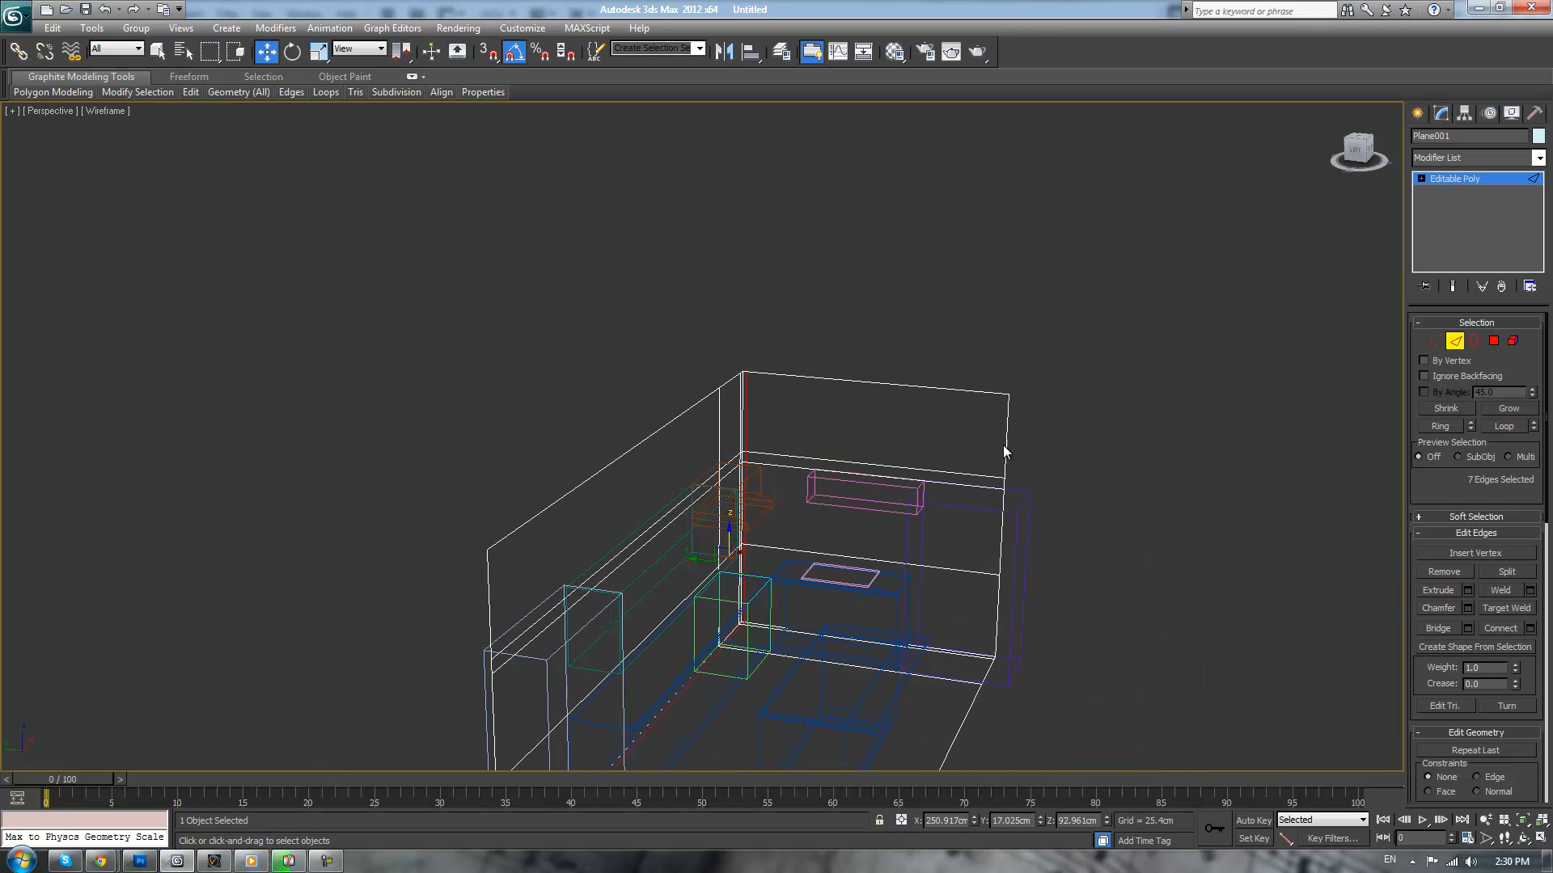
pyautogui.moveTo(1067, 448); pyautogui.dragTo(1084, 441, button='middle')
pyautogui.click(901, 309)
pyautogui.keyDown('alt'); pyautogui.moveTo(914, 348); pyautogui.dragTo(992, 356, button='middle'); pyautogui.keyUp('alt')
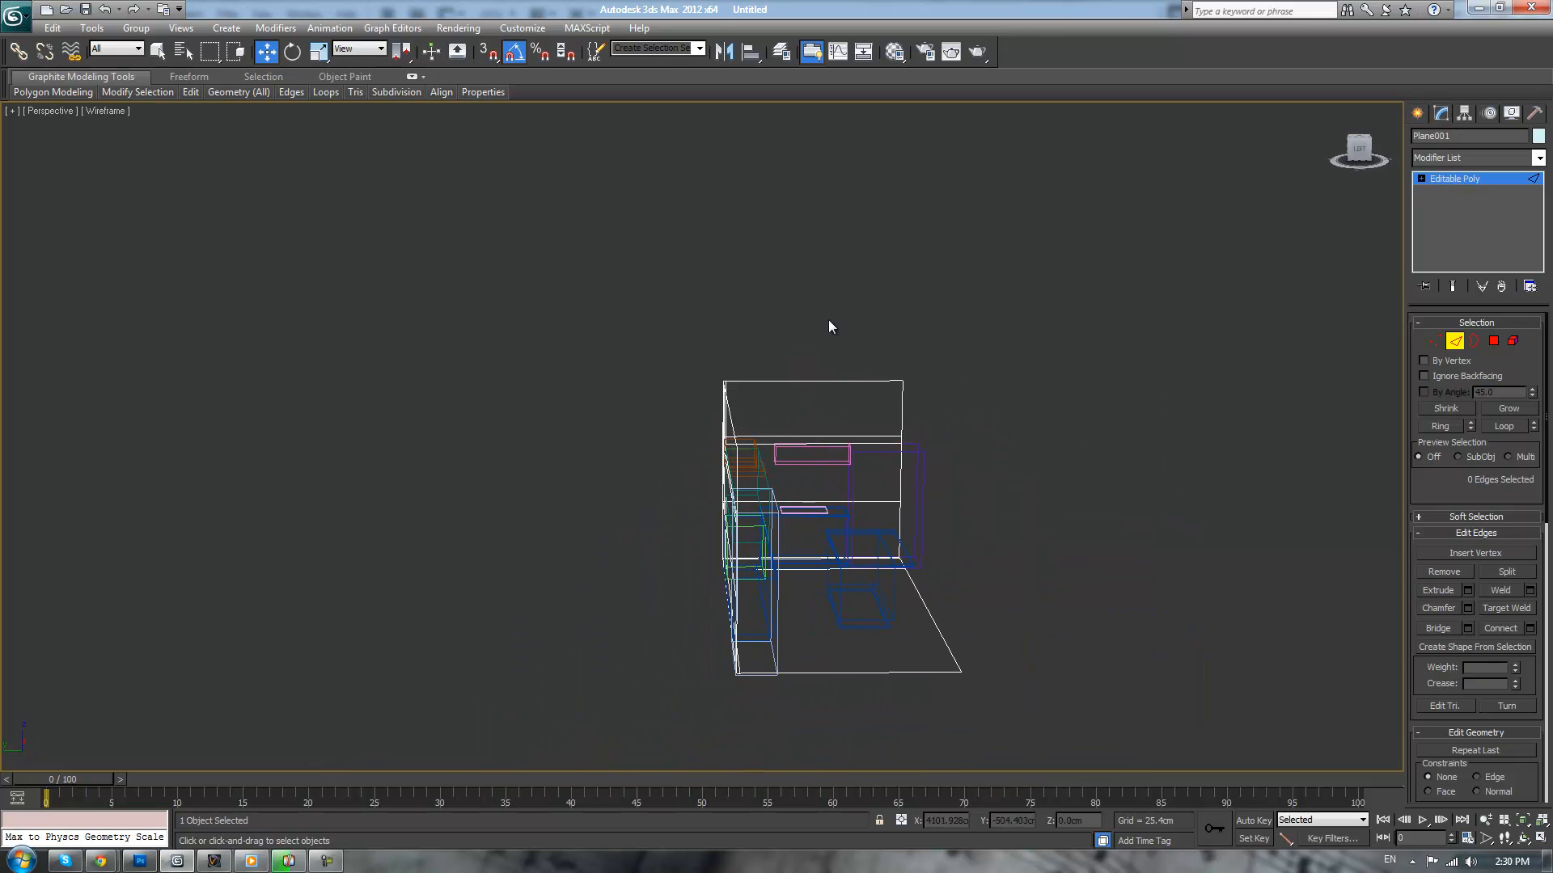
pyautogui.moveTo(860, 705); pyautogui.dragTo(860, 701)
pyautogui.keyDown('alt'); pyautogui.moveTo(1164, 486); pyautogui.dragTo(1082, 515, button='middle'); pyautogui.keyUp('alt')
pyautogui.scroll(3, 1075, 511)
pyautogui.scroll(-4, 990, 476)
pyautogui.scroll(4, 990, 475)
pyautogui.moveTo(712, 493); pyautogui.dragTo(808, 491)
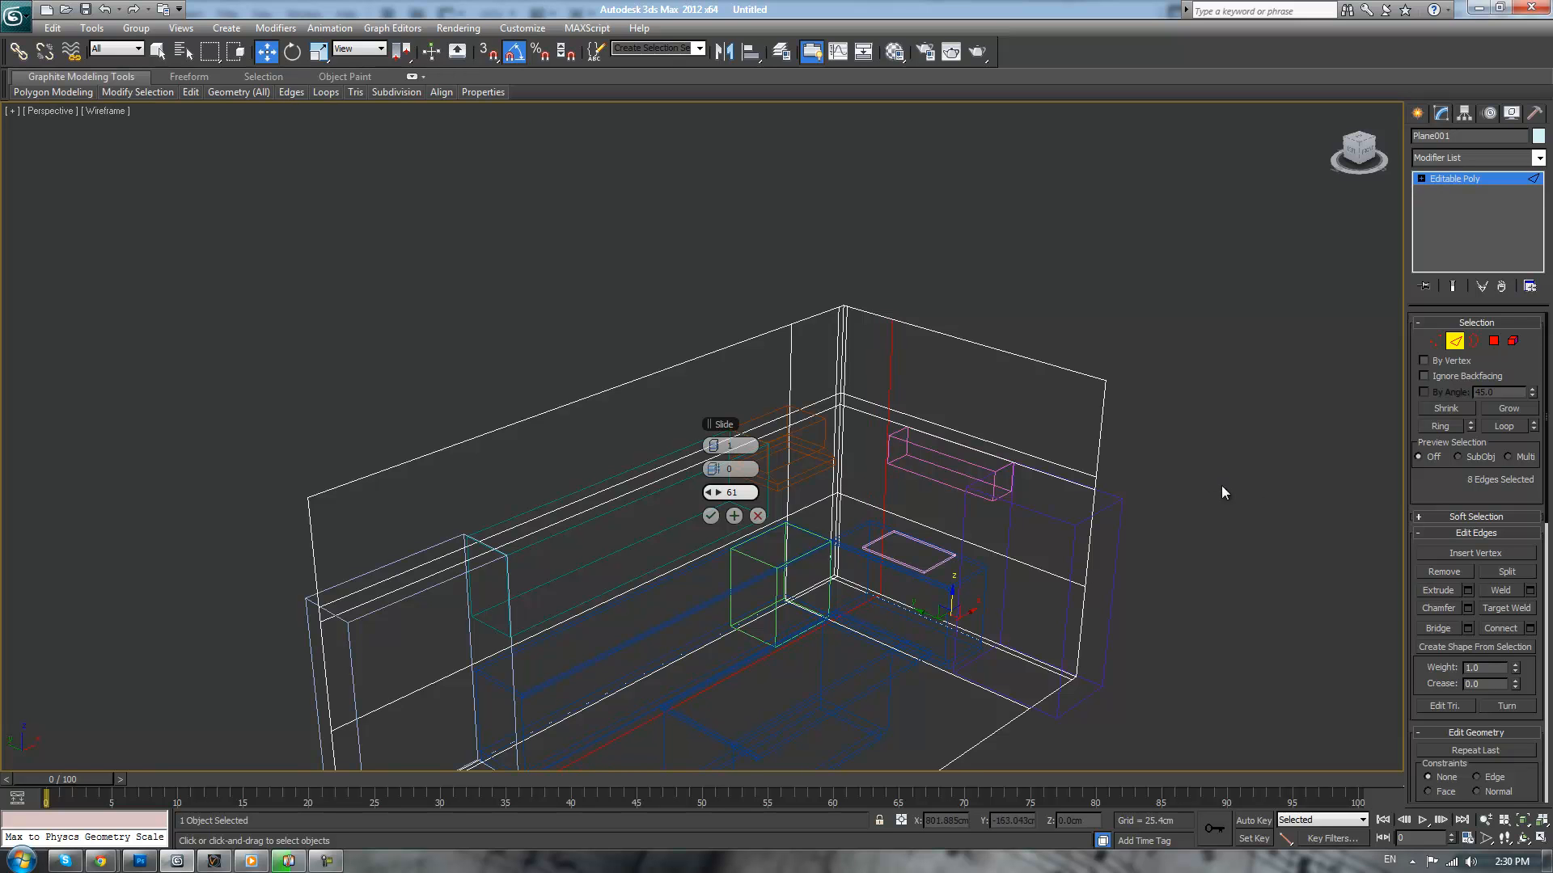
pyautogui.click(710, 516)
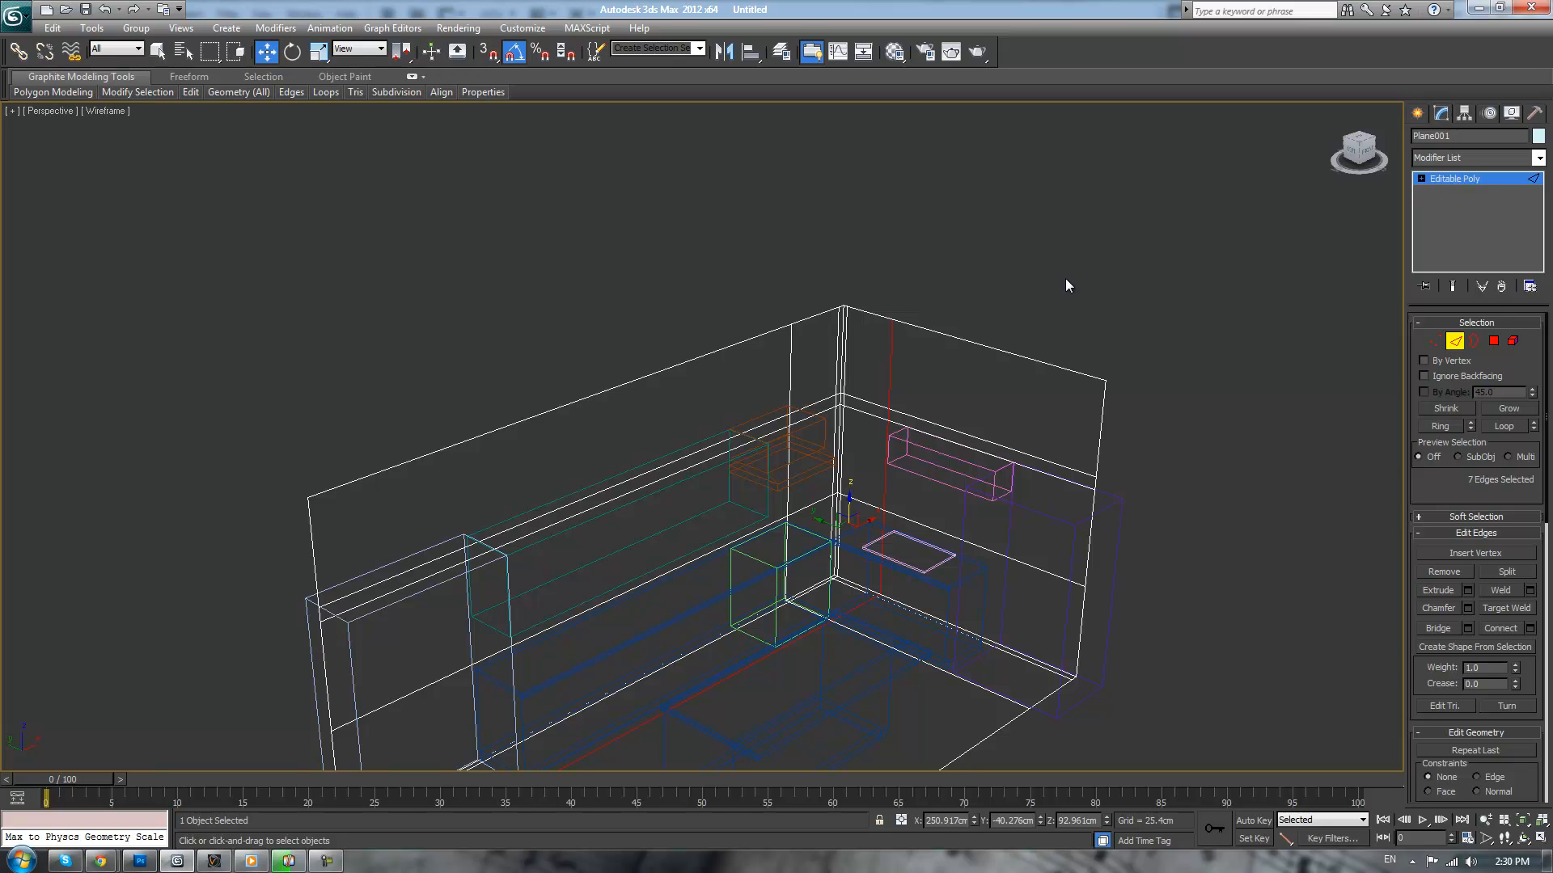
# - In Top view, move the new loop's vertices to about Y -49.34 cm, just past the counter front, and finish vertex editing
pyautogui.press('t')
pyautogui.moveTo(1073, 308); pyautogui.dragTo(882, 258, button='middle')
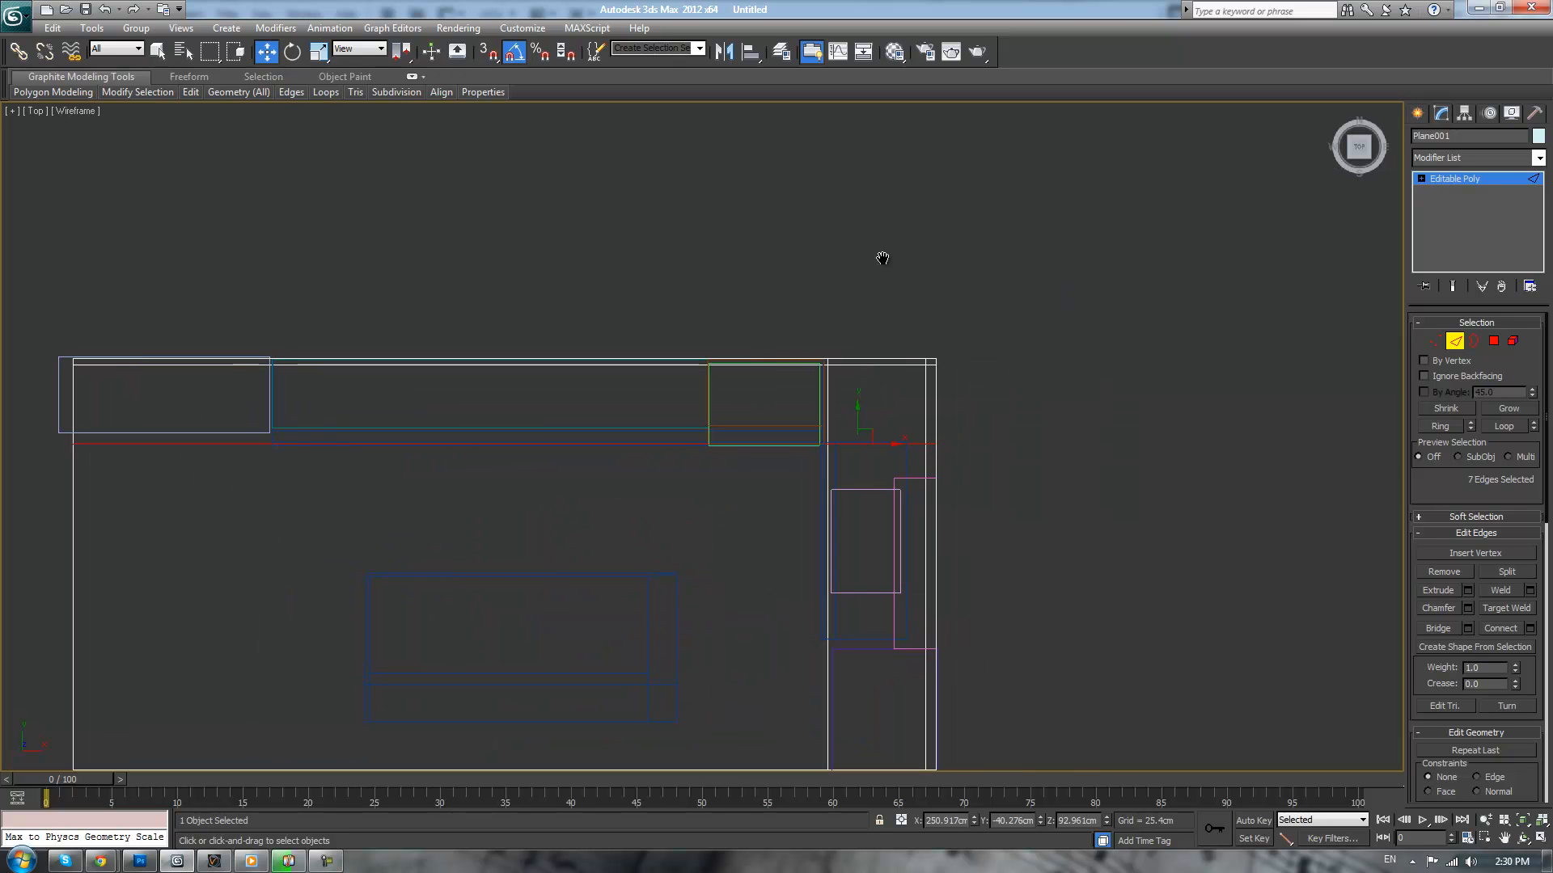
pyautogui.click(1436, 342)
pyautogui.scroll(4, 1147, 394)
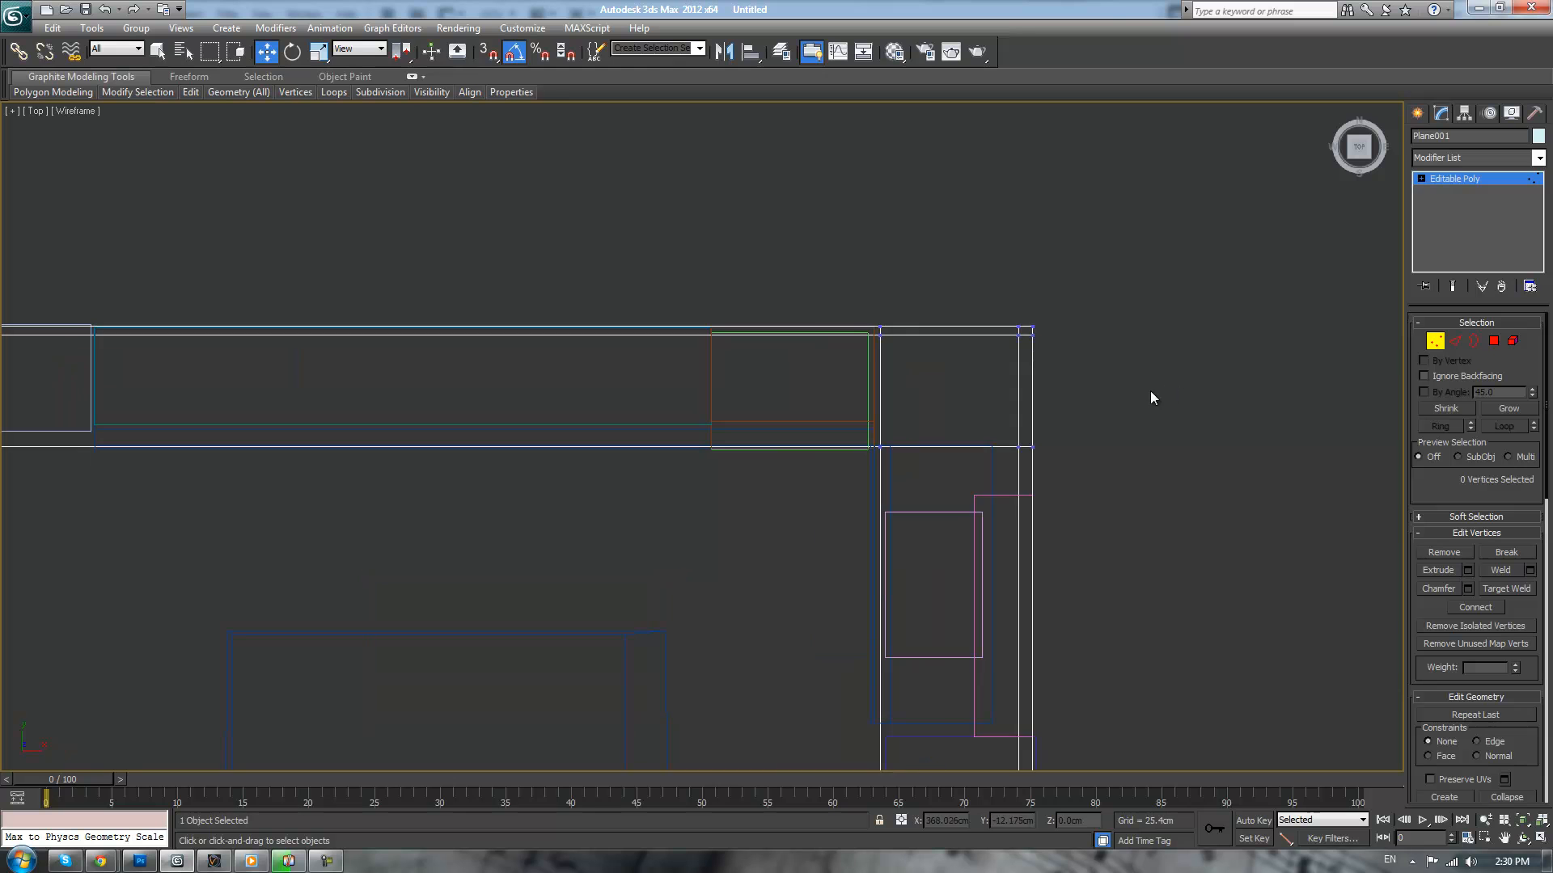
pyautogui.scroll(2, 1149, 356)
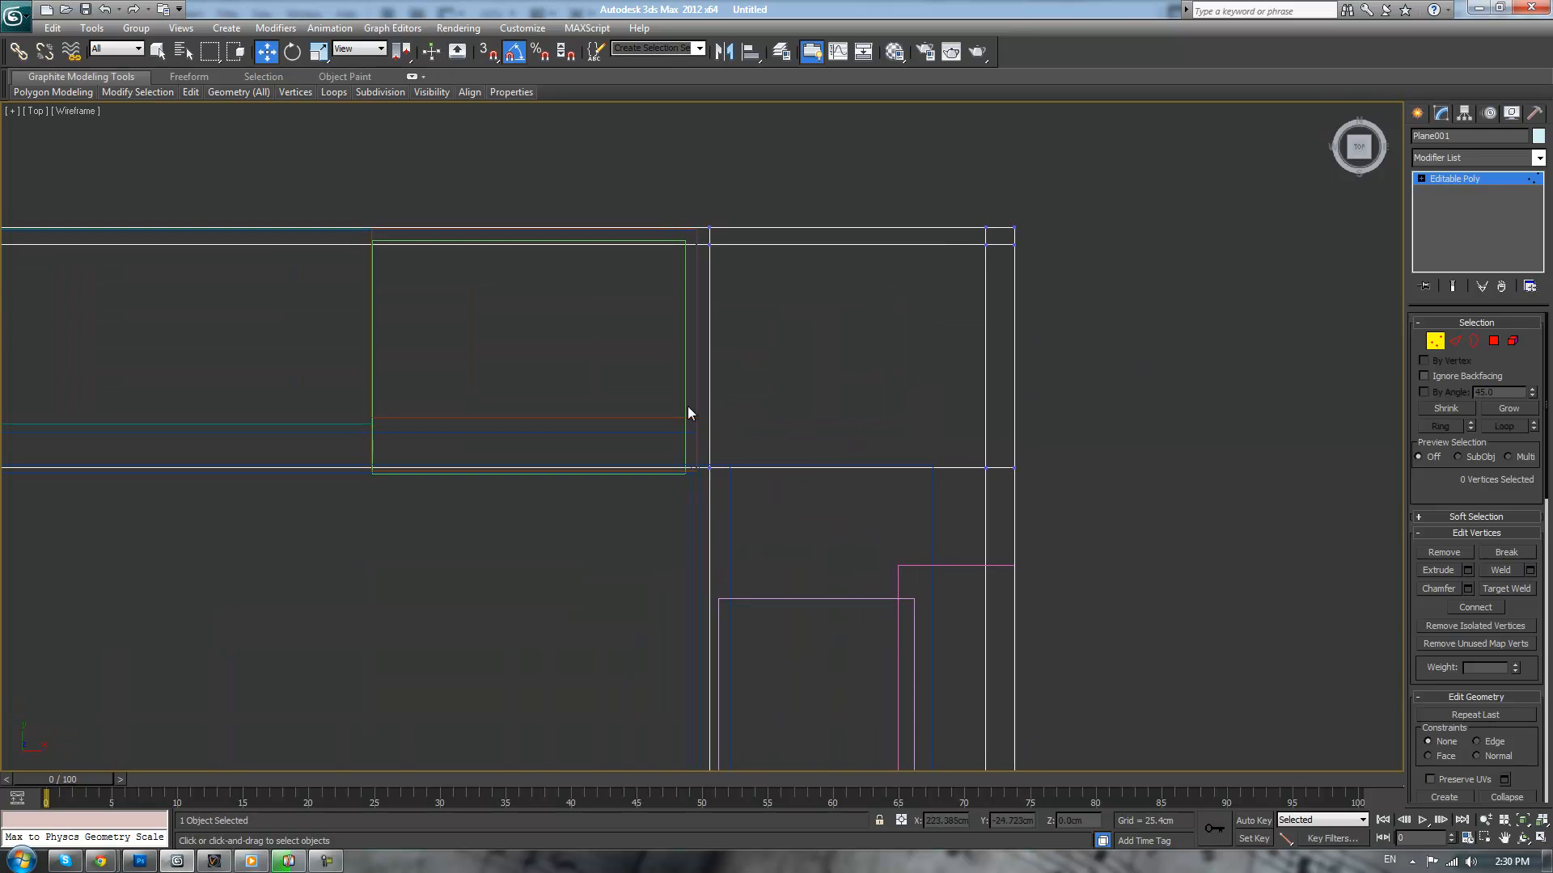
pyautogui.scroll(-8, 703, 444)
pyautogui.moveTo(710, 493); pyautogui.dragTo(712, 494)
pyautogui.scroll(6, 841, 483)
pyautogui.moveTo(555, 448); pyautogui.dragTo(563, 473)
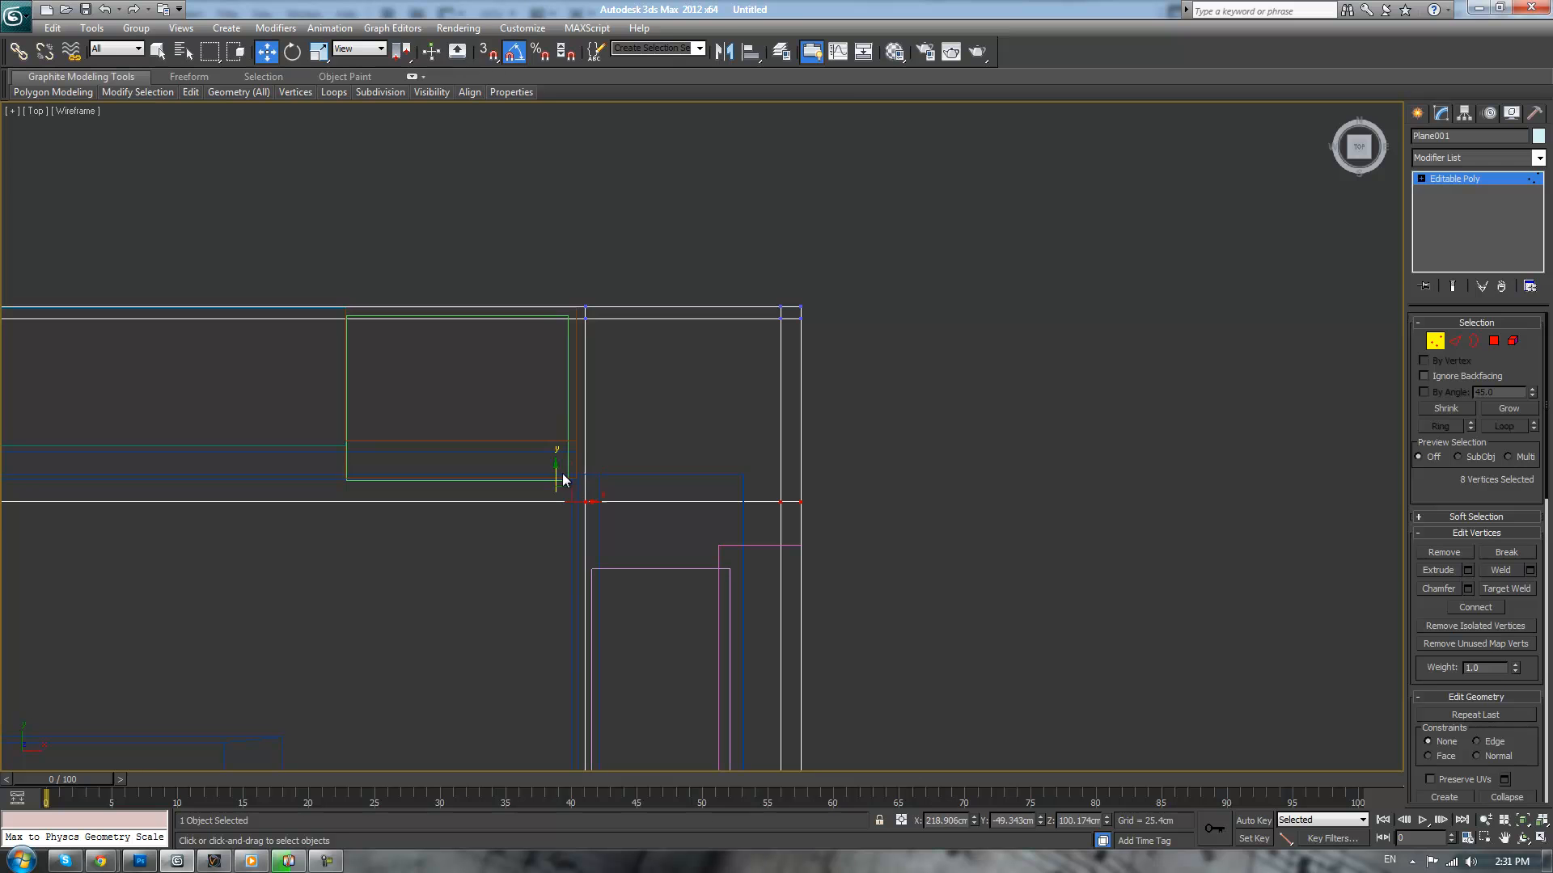
pyautogui.click(1444, 182)
pyautogui.click(1159, 338)
# - Delete the two wall polygons flanking the room corner, between the countertop and upper cabinet levels, to make window openings
pyautogui.press('p')
pyautogui.scroll(-6, 1161, 450)
pyautogui.press('F3')
pyautogui.moveTo(945, 546); pyautogui.dragTo(1030, 439, button='middle')
pyautogui.moveTo(1022, 309); pyautogui.dragTo(1060, 469, button='middle')
pyautogui.scroll(2, 1034, 381)
pyautogui.scroll(2, 1106, 230)
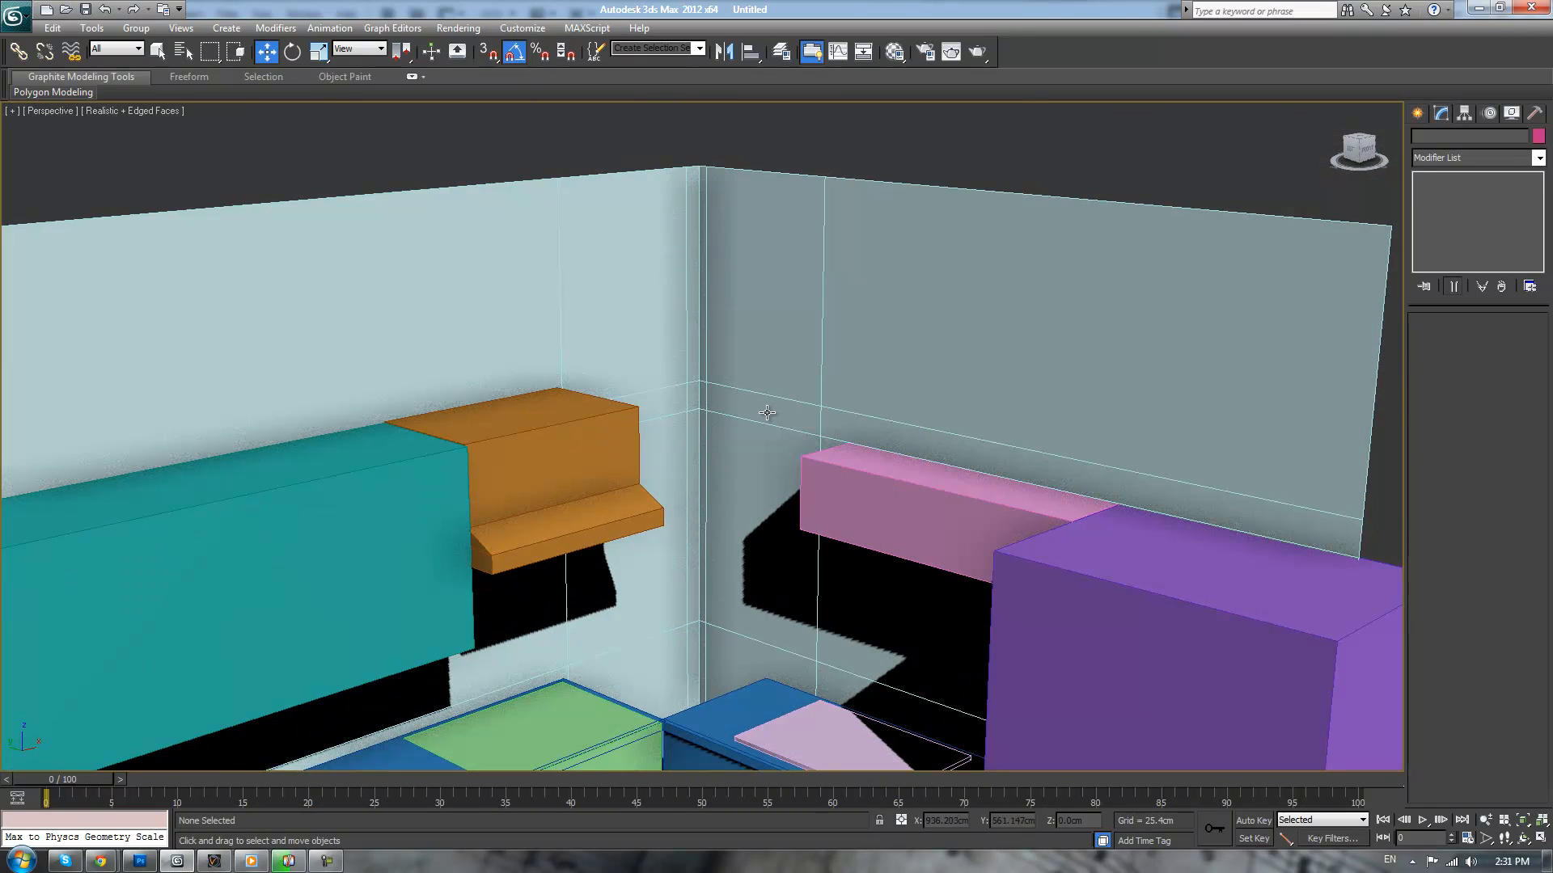
pyautogui.click(726, 418)
pyautogui.press('4')
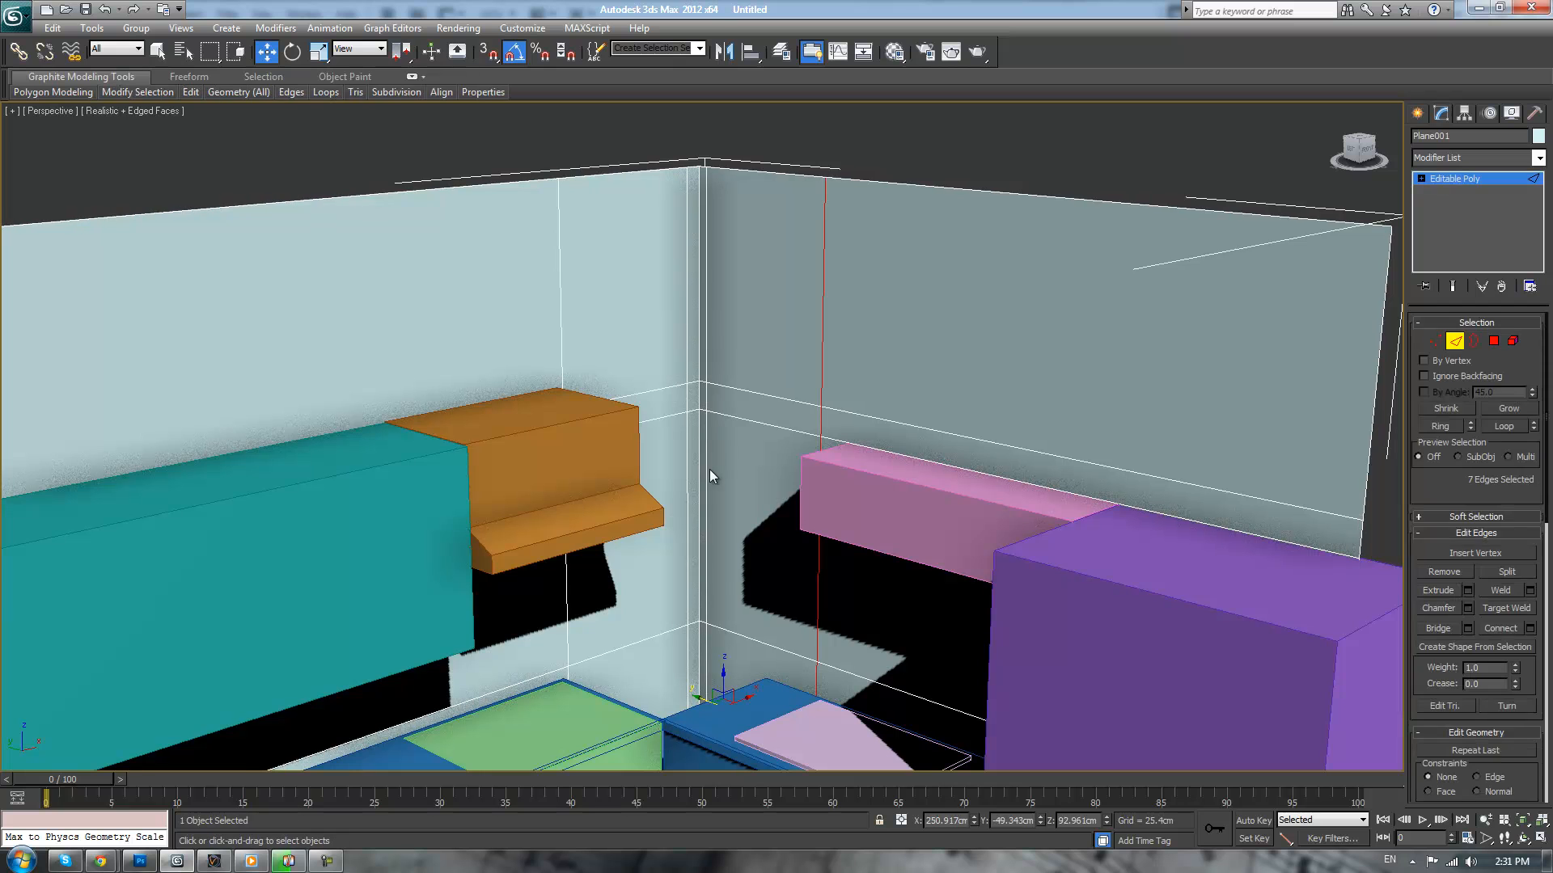
pyautogui.click(734, 487)
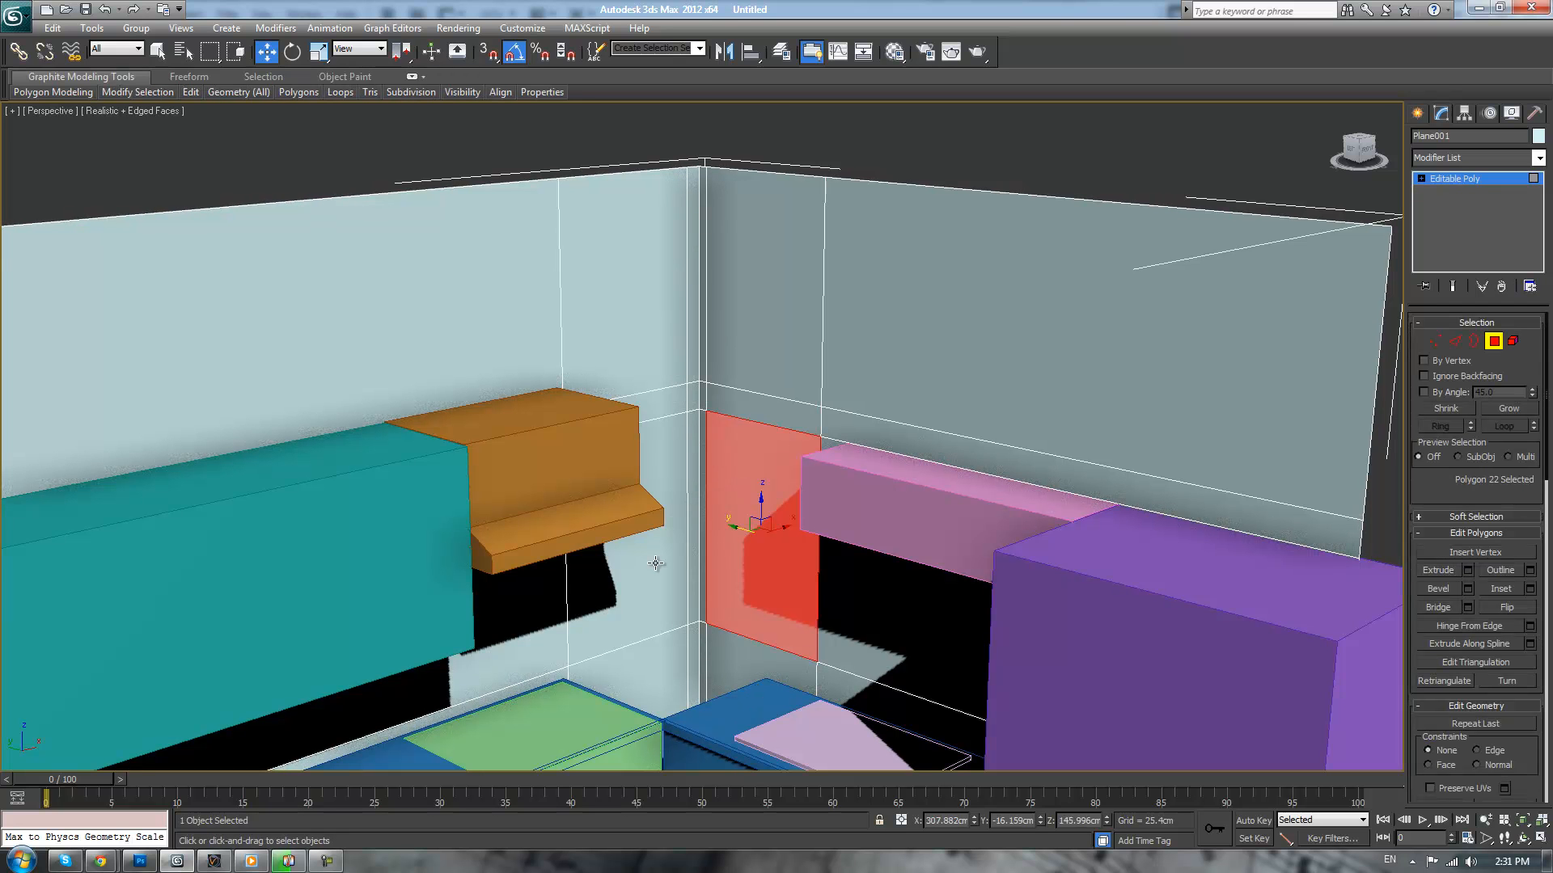
pyautogui.press('Delete')
# - Turn off the edged-faces display and frame the whole shaded kitchen
pyautogui.moveTo(961, 174); pyautogui.dragTo(1028, 197, button='middle')
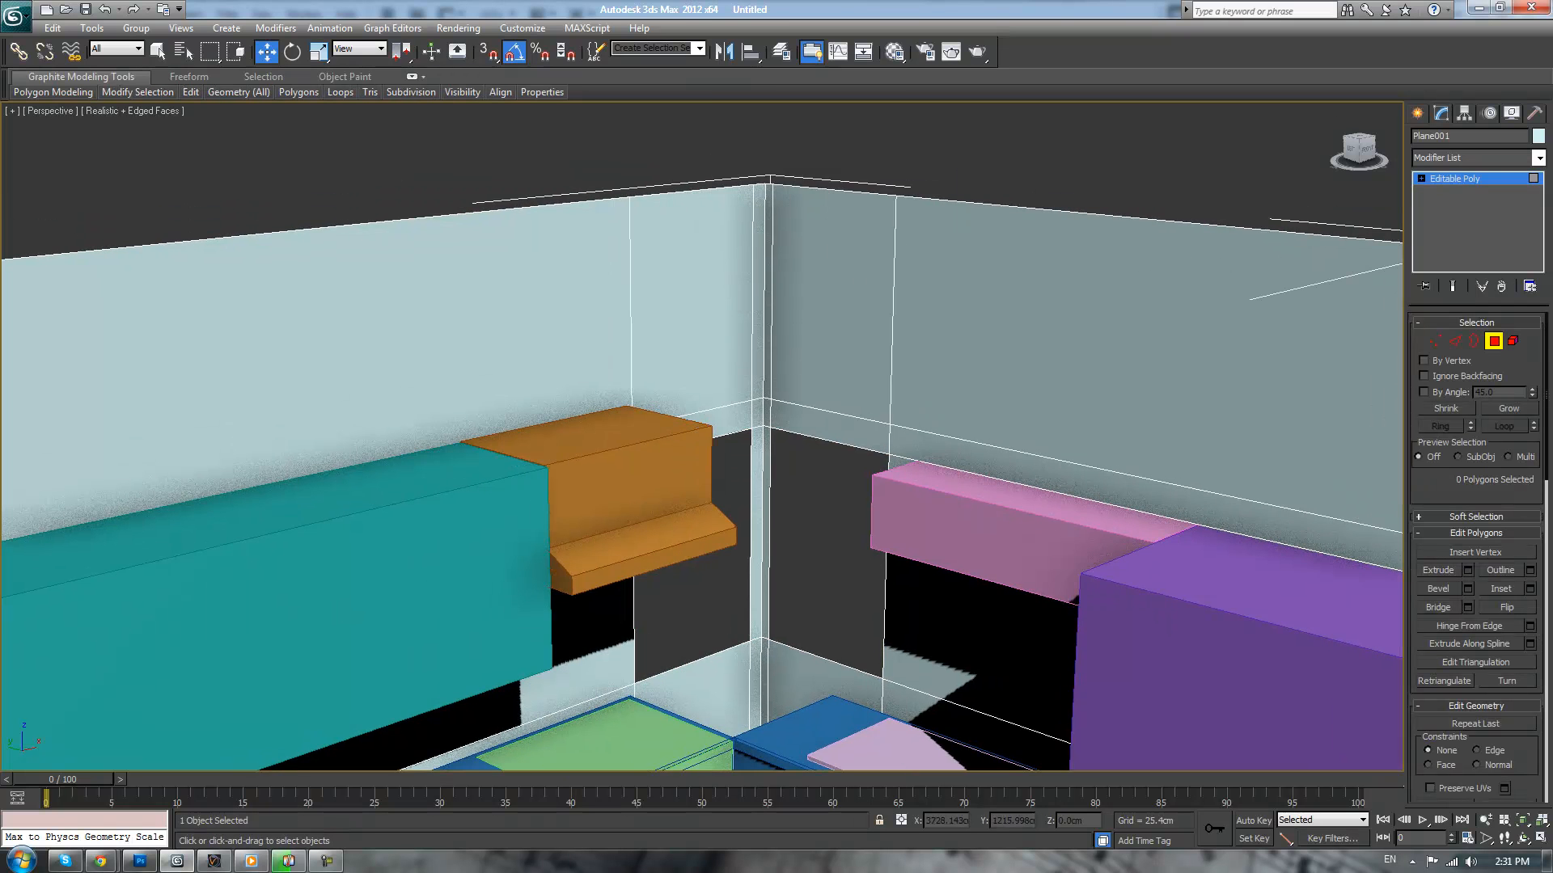
pyautogui.press('F4')
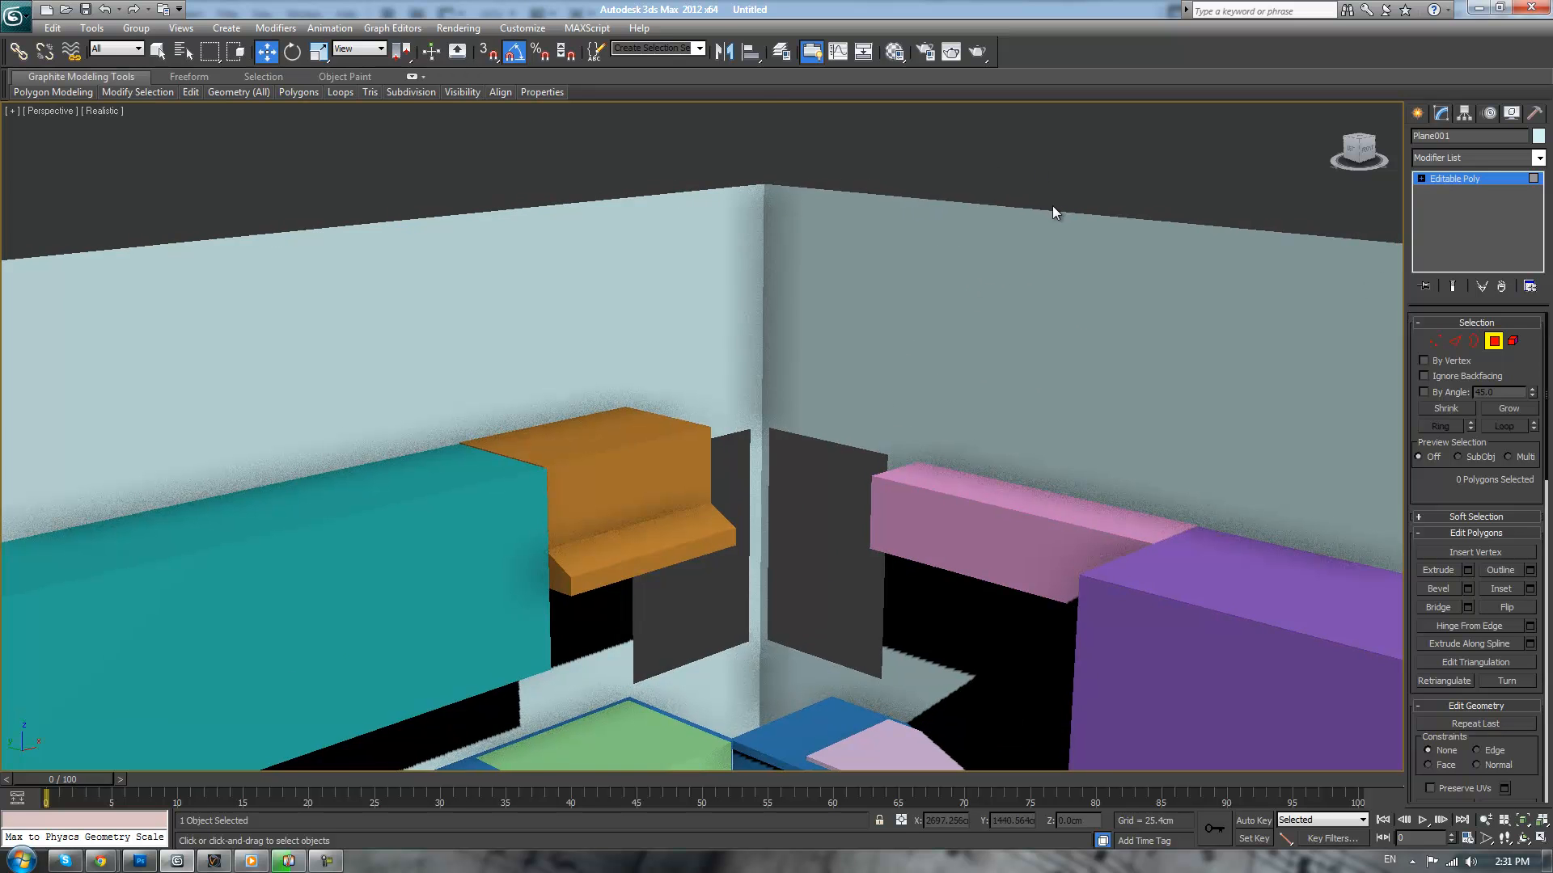
pyautogui.scroll(-6, 1051, 243)
pyautogui.moveTo(1114, 356)
pyautogui.keyDown('alt'); pyautogui.mouseDown(button='middle')
pyautogui.moveTo(1165, 322)
pyautogui.moveTo(1157, 343)
pyautogui.moveTo(1119, 336)
pyautogui.moveTo(1147, 349)
pyautogui.mouseUp(button='middle'); pyautogui.keyUp('alt')
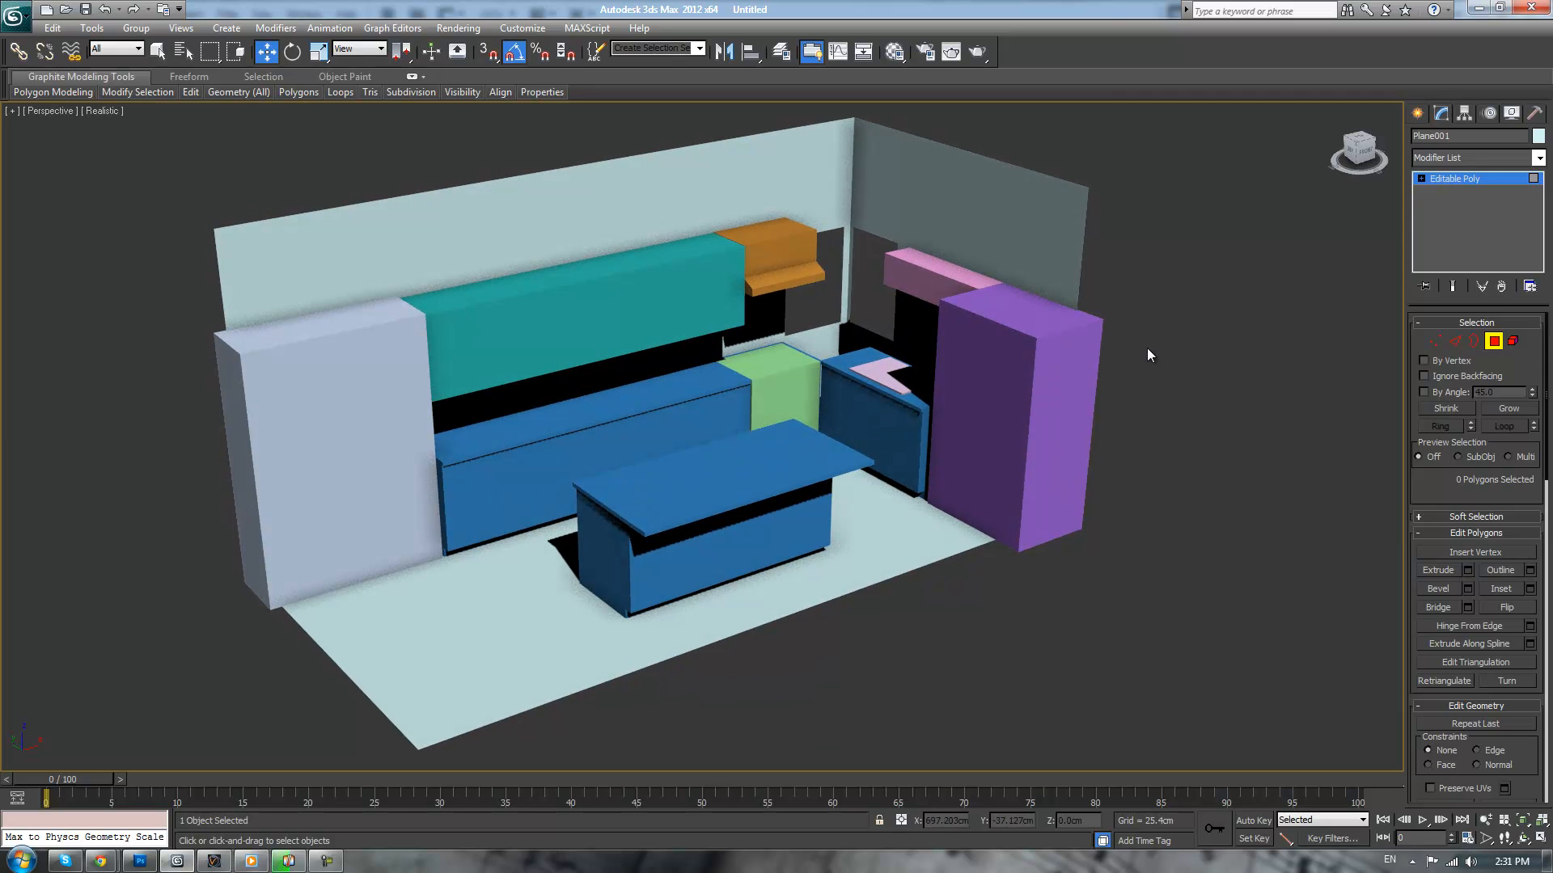
# - Extend the short wall and floor outward by moving their outer-end vertices to about Y -415.76 cm, and finish vertex editing
pyautogui.click(942, 499)
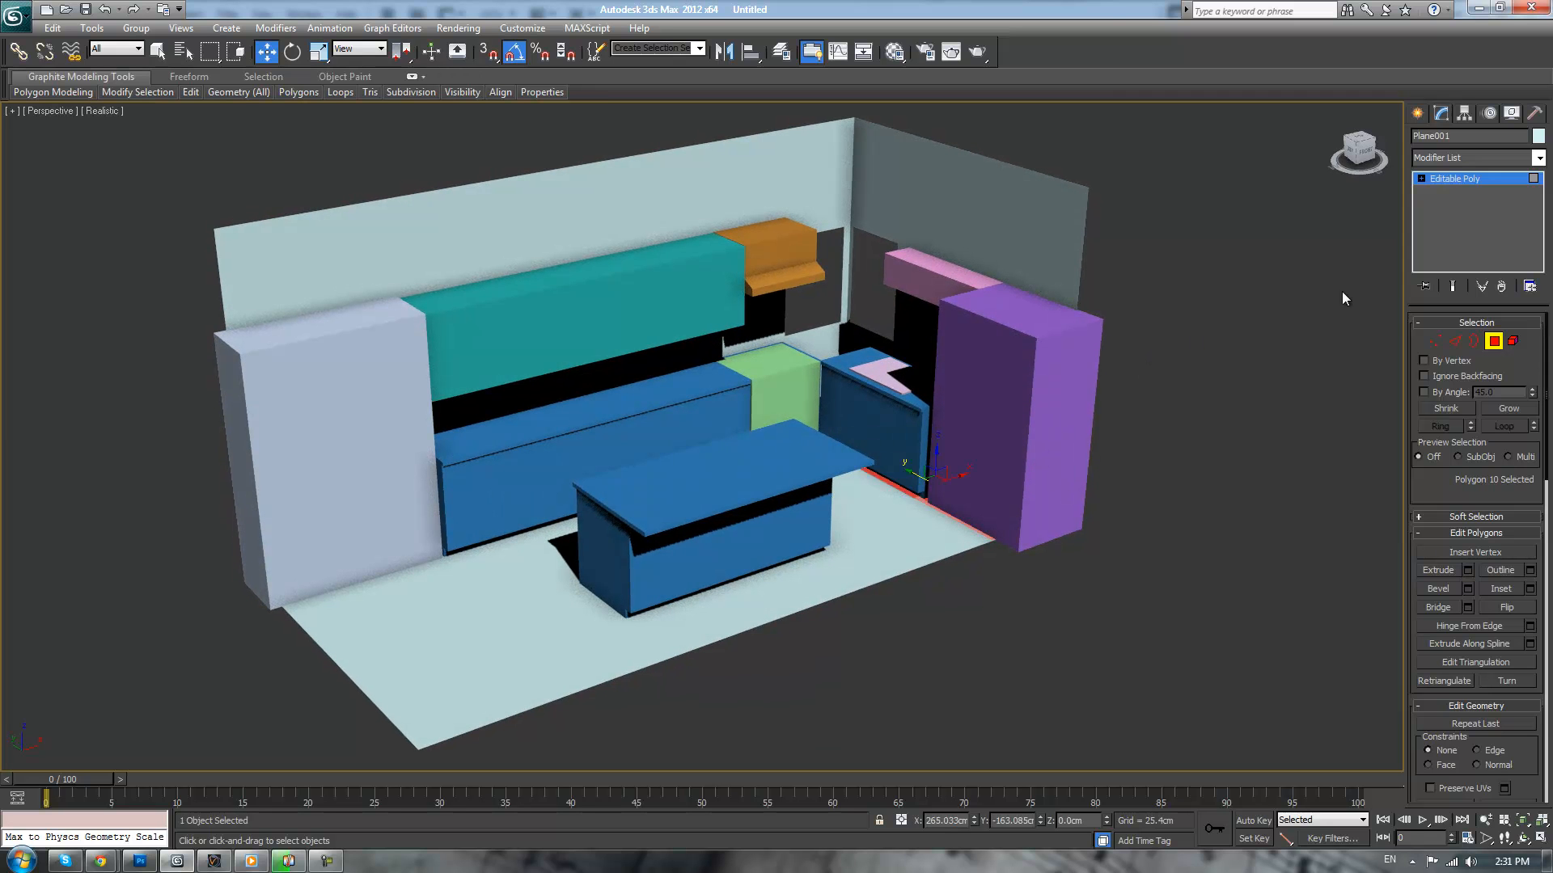
pyautogui.press('1')
pyautogui.moveTo(1162, 497)
pyautogui.keyDown('alt'); pyautogui.mouseDown(button='middle')
pyautogui.moveTo(1147, 484)
pyautogui.moveTo(1181, 487)
pyautogui.mouseUp(button='middle'); pyautogui.keyUp('alt')
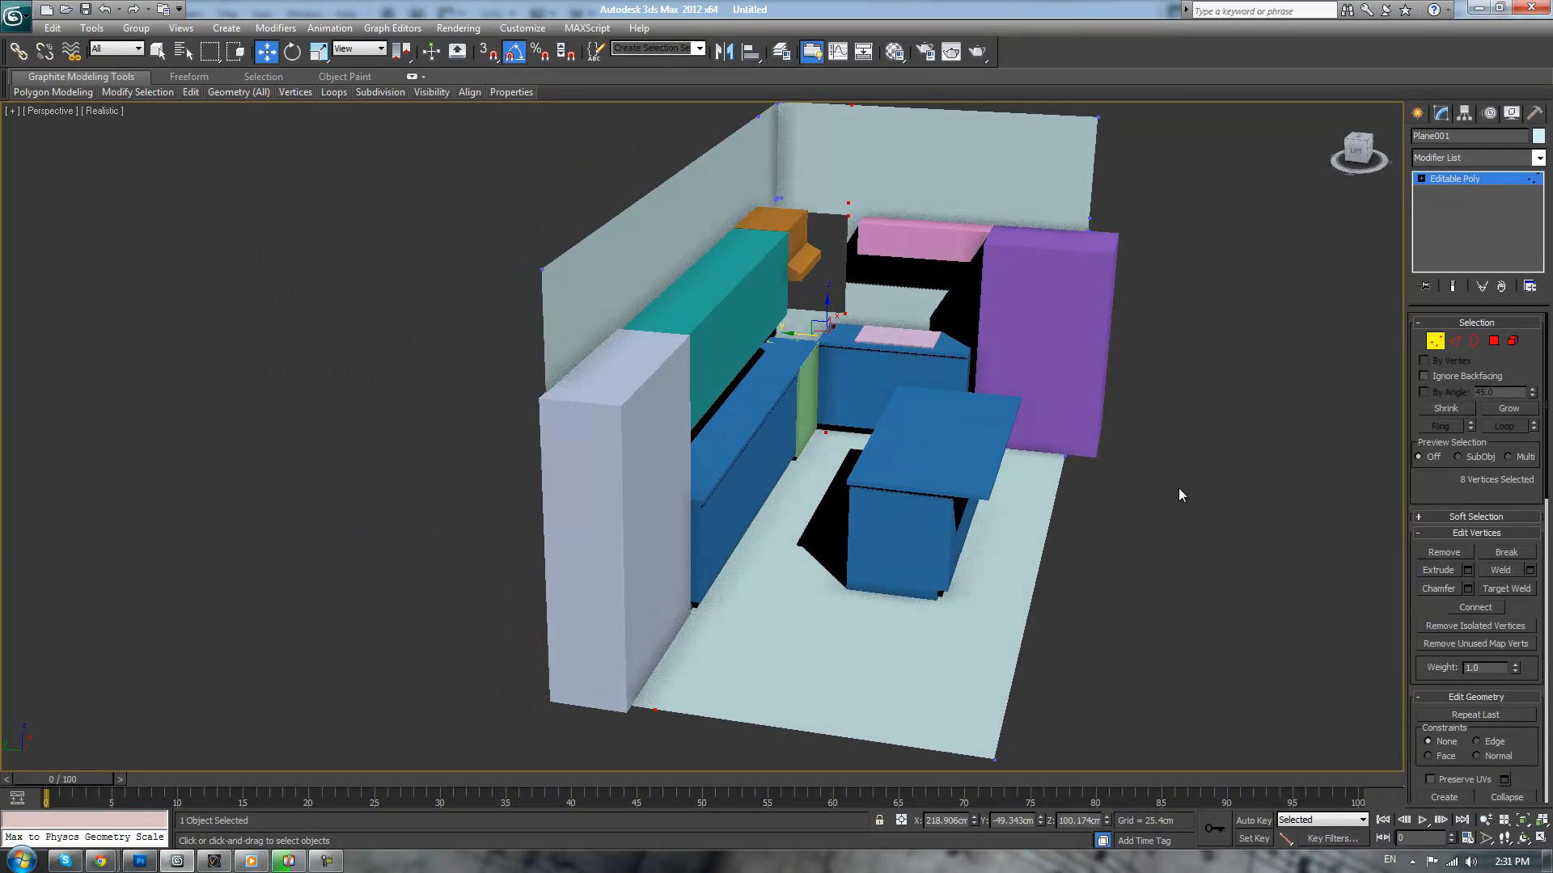
pyautogui.scroll(-5, 1165, 445)
pyautogui.moveTo(827, 513); pyautogui.dragTo(830, 528)
pyautogui.scroll(5, 866, 489)
pyautogui.moveTo(1047, 361); pyautogui.dragTo(1195, 364)
pyautogui.moveTo(1198, 350); pyautogui.dragTo(1098, 443, button='middle')
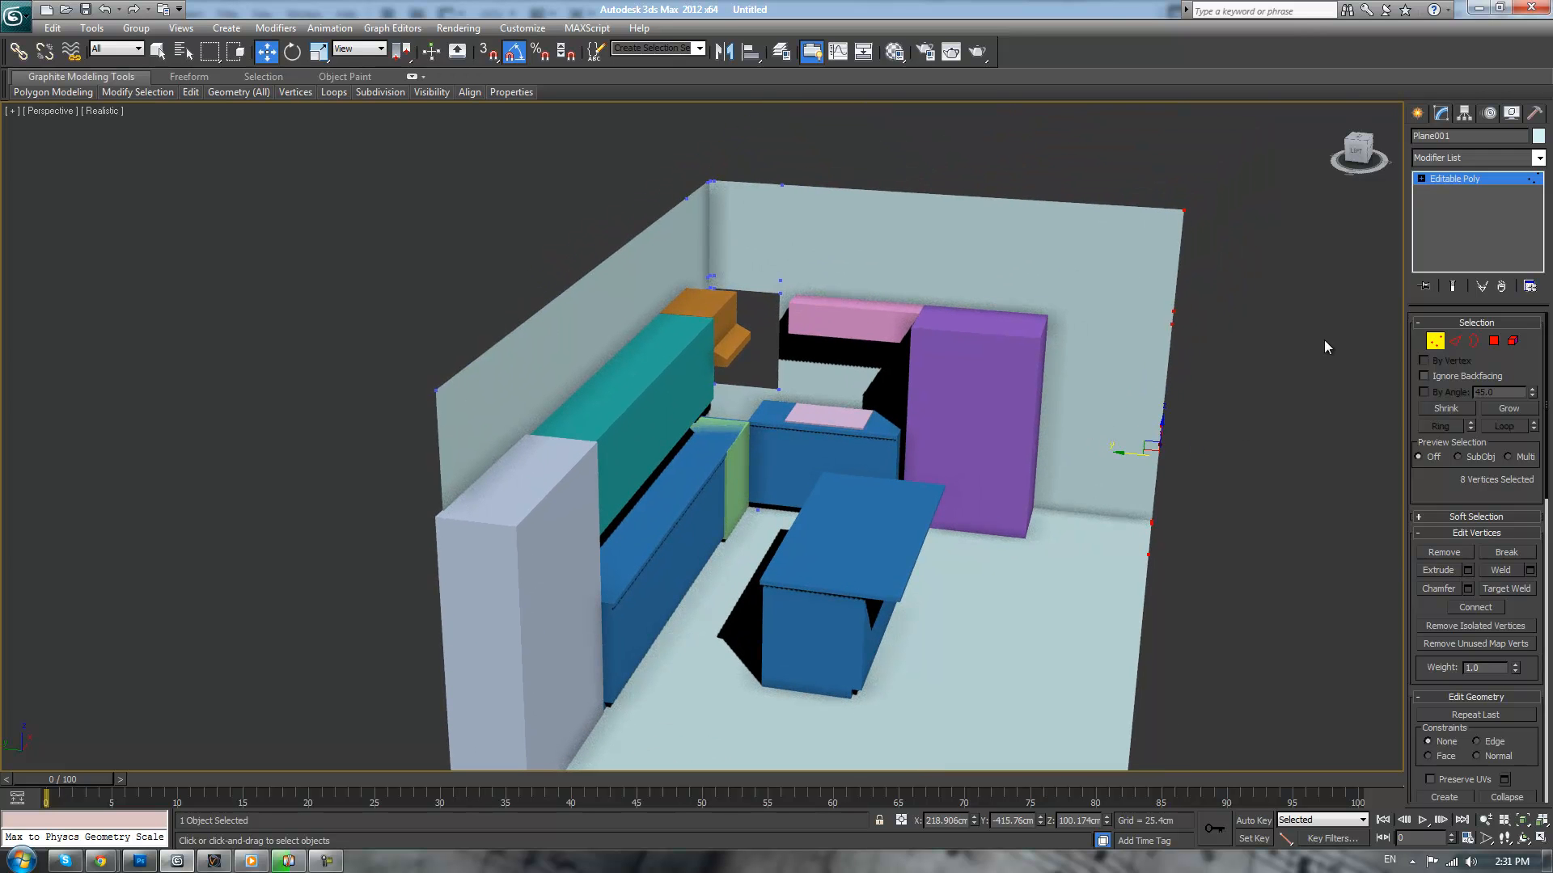
pyautogui.click(1447, 179)
pyautogui.click(1248, 302)
# - Raise the pink wall cabinet to about Z 202.65 cm, aligning its top with the orange hood and teal cabinet in Front view
pyautogui.scroll(8, 1245, 305)
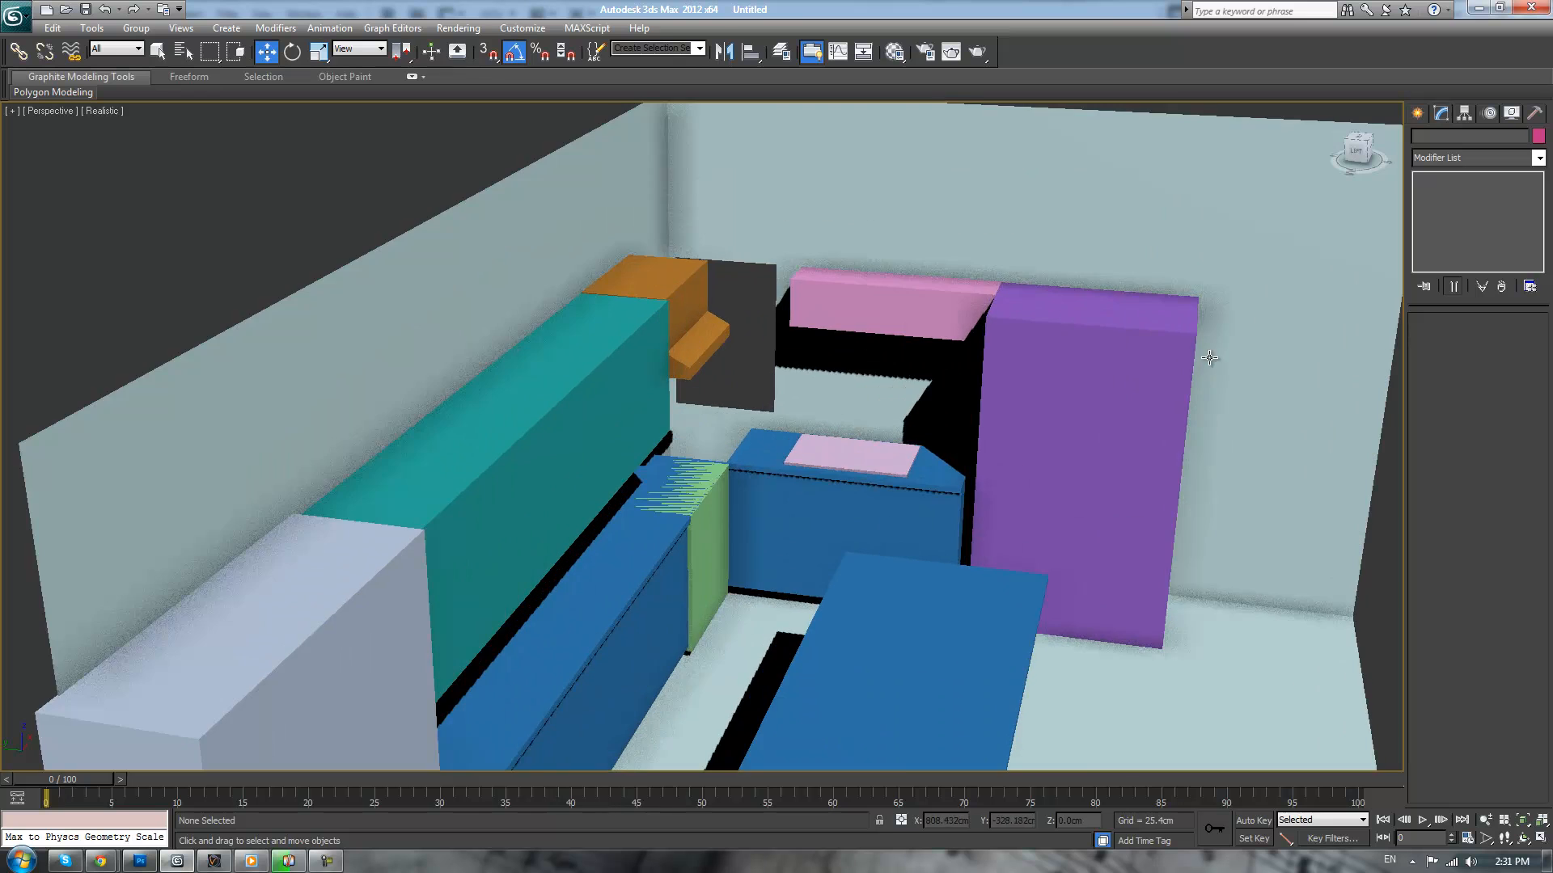
pyautogui.scroll(-5, 1205, 333)
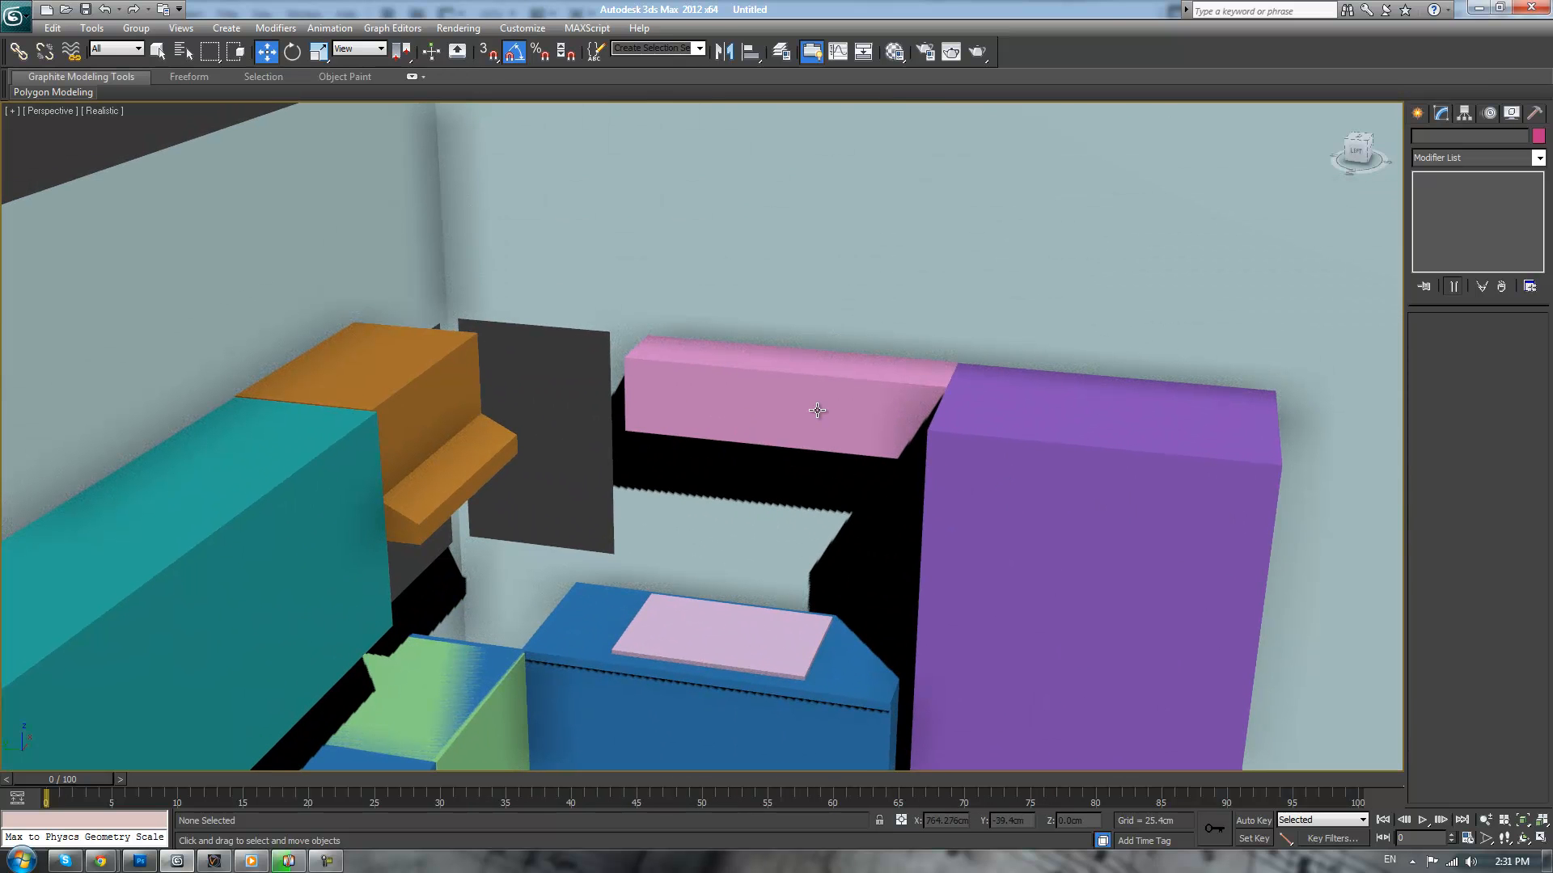
pyautogui.click(816, 410)
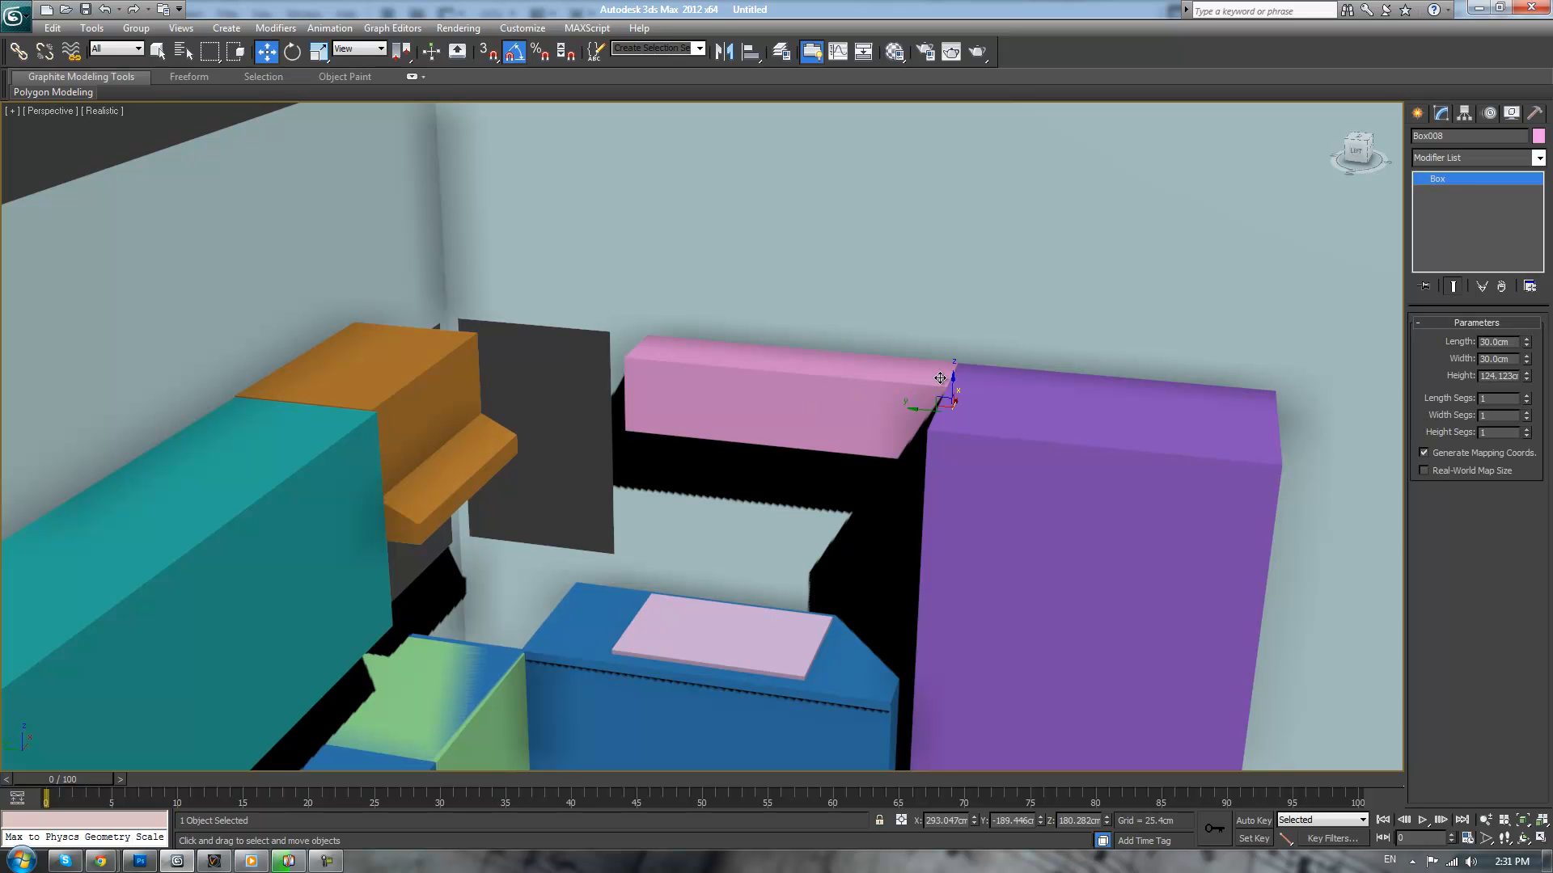
pyautogui.moveTo(954, 380); pyautogui.dragTo(975, 307)
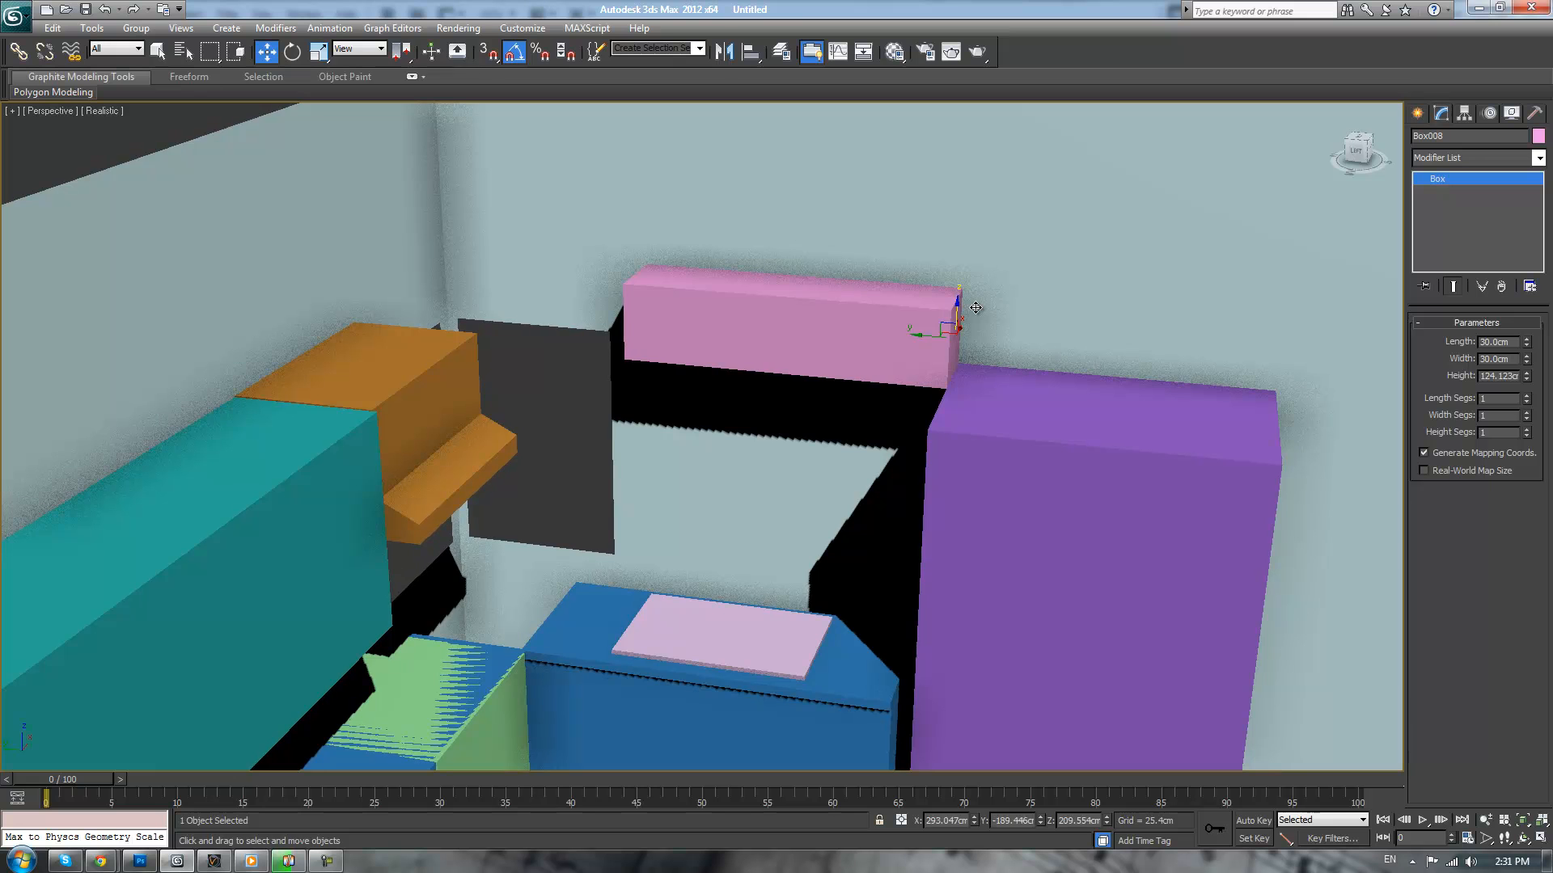
pyautogui.moveTo(975, 307)
pyautogui.keyDown('alt'); pyautogui.mouseDown(button='middle')
pyautogui.moveTo(946, 398)
pyautogui.moveTo(846, 375)
pyautogui.moveTo(878, 400)
pyautogui.moveTo(803, 419)
pyautogui.moveTo(743, 483)
pyautogui.moveTo(752, 589)
pyautogui.mouseUp(button='middle'); pyautogui.keyUp('alt')
pyautogui.press('f')
pyautogui.moveTo(864, 496); pyautogui.dragTo(786, 583, button='middle')
pyautogui.press('F3')
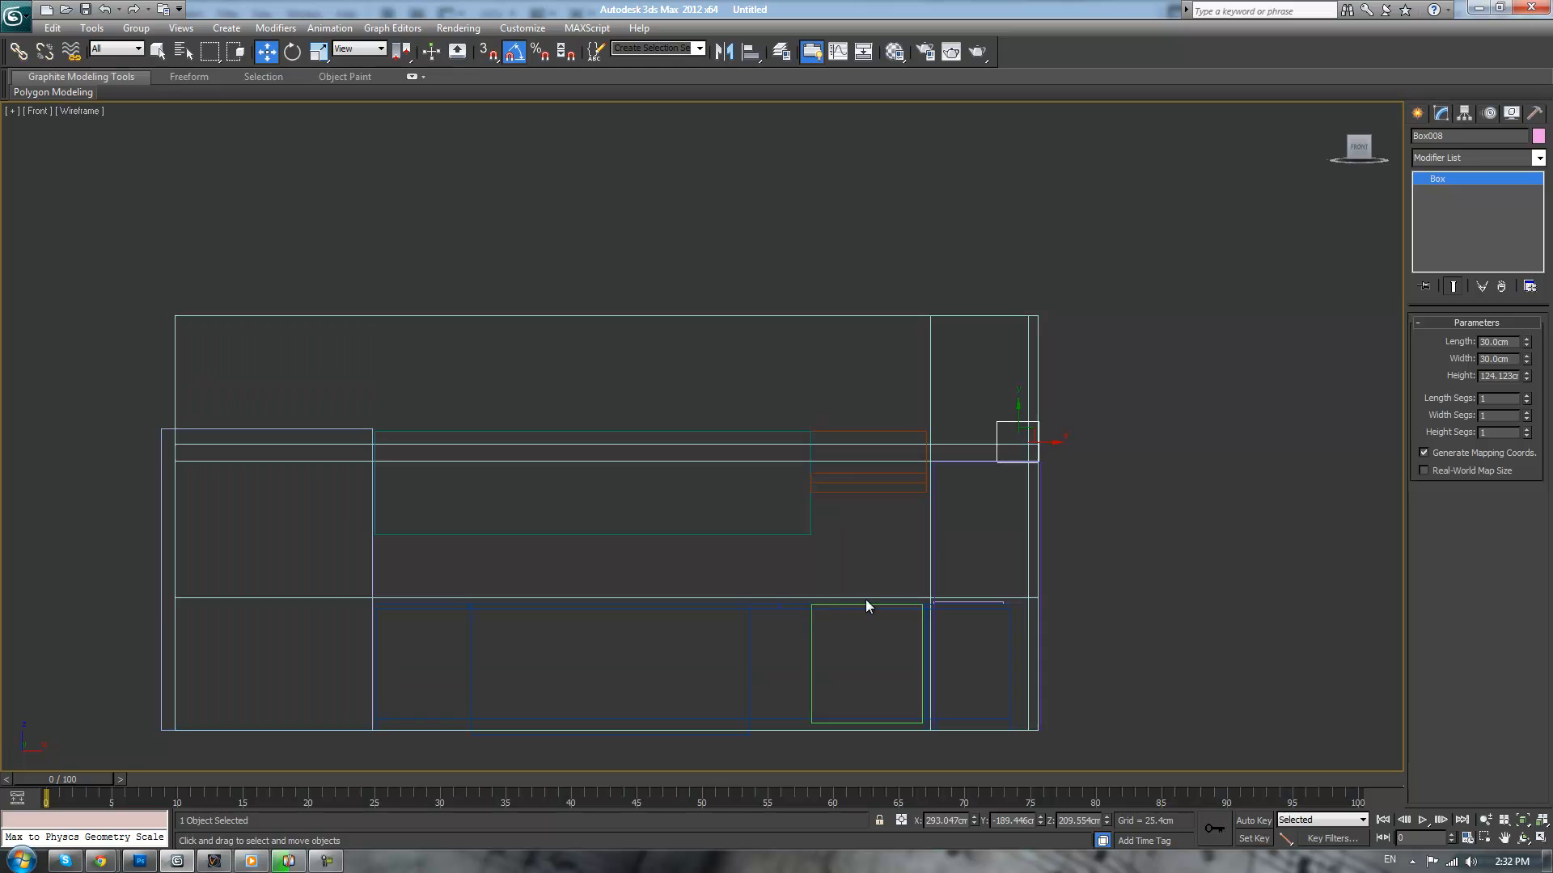
pyautogui.moveTo(961, 487); pyautogui.dragTo(863, 548, button='middle')
pyautogui.scroll(2, 899, 502)
pyautogui.moveTo(1005, 503); pyautogui.dragTo(1039, 552)
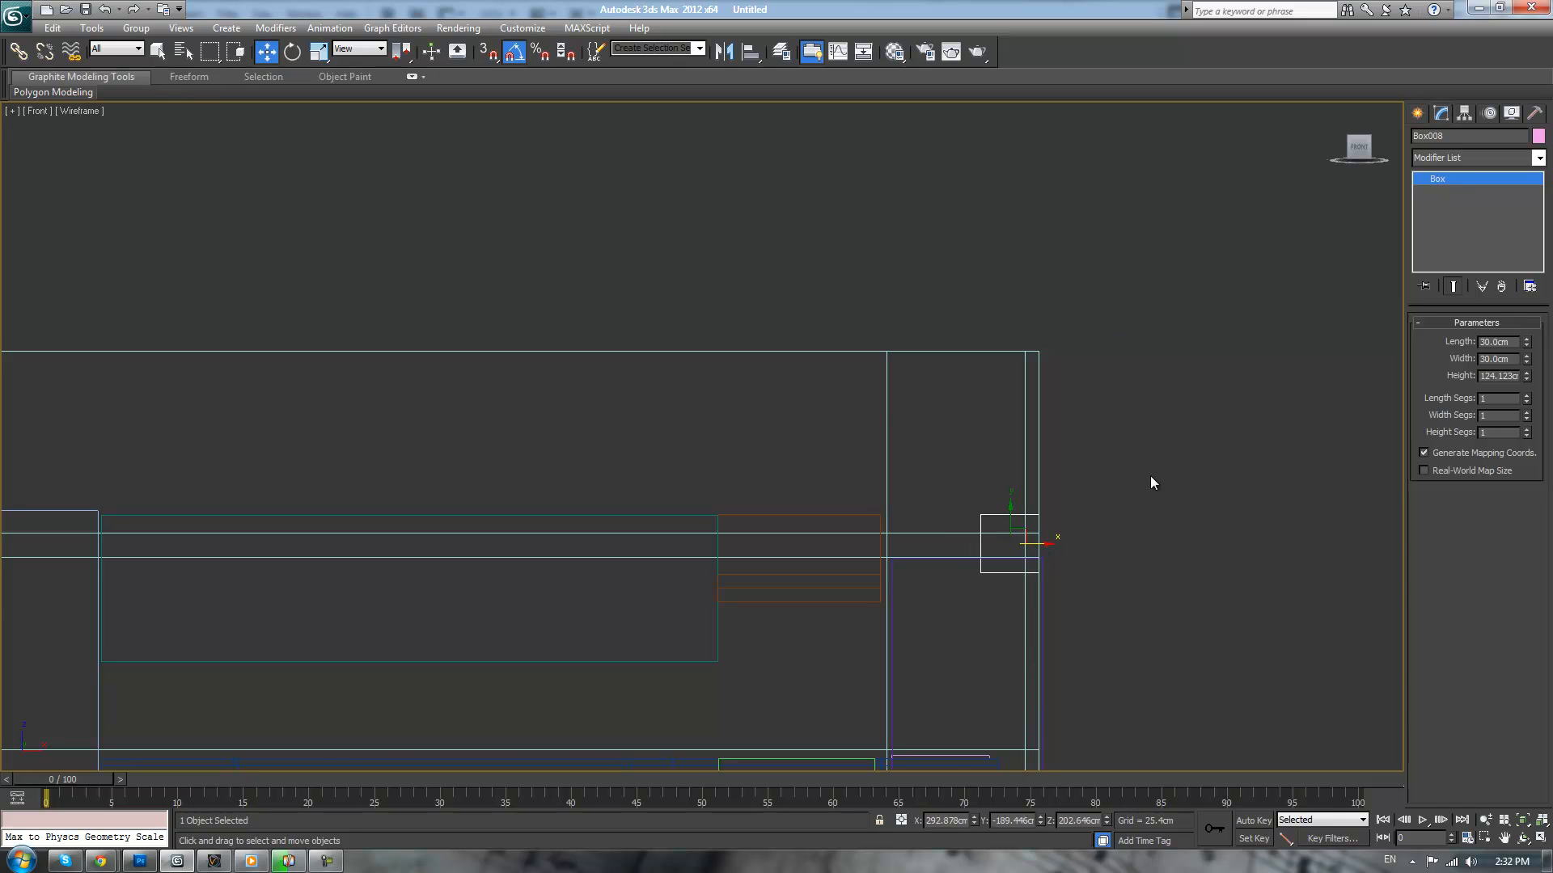
pyautogui.scroll(2, 1149, 475)
# - In the shaded Perspective view, move the purple tall cabinet along the wall away from the corner to about Y -286.9 cm
pyautogui.press('p')
pyautogui.scroll(-3, 1145, 515)
pyautogui.press('F3')
pyautogui.moveTo(1064, 502)
pyautogui.keyDown('alt'); pyautogui.mouseDown(button='middle')
pyautogui.moveTo(1007, 520)
pyautogui.moveTo(1051, 534)
pyautogui.moveTo(1040, 453)
pyautogui.moveTo(1039, 503)
pyautogui.moveTo(1059, 485)
pyautogui.mouseUp(button='middle'); pyautogui.keyUp('alt')
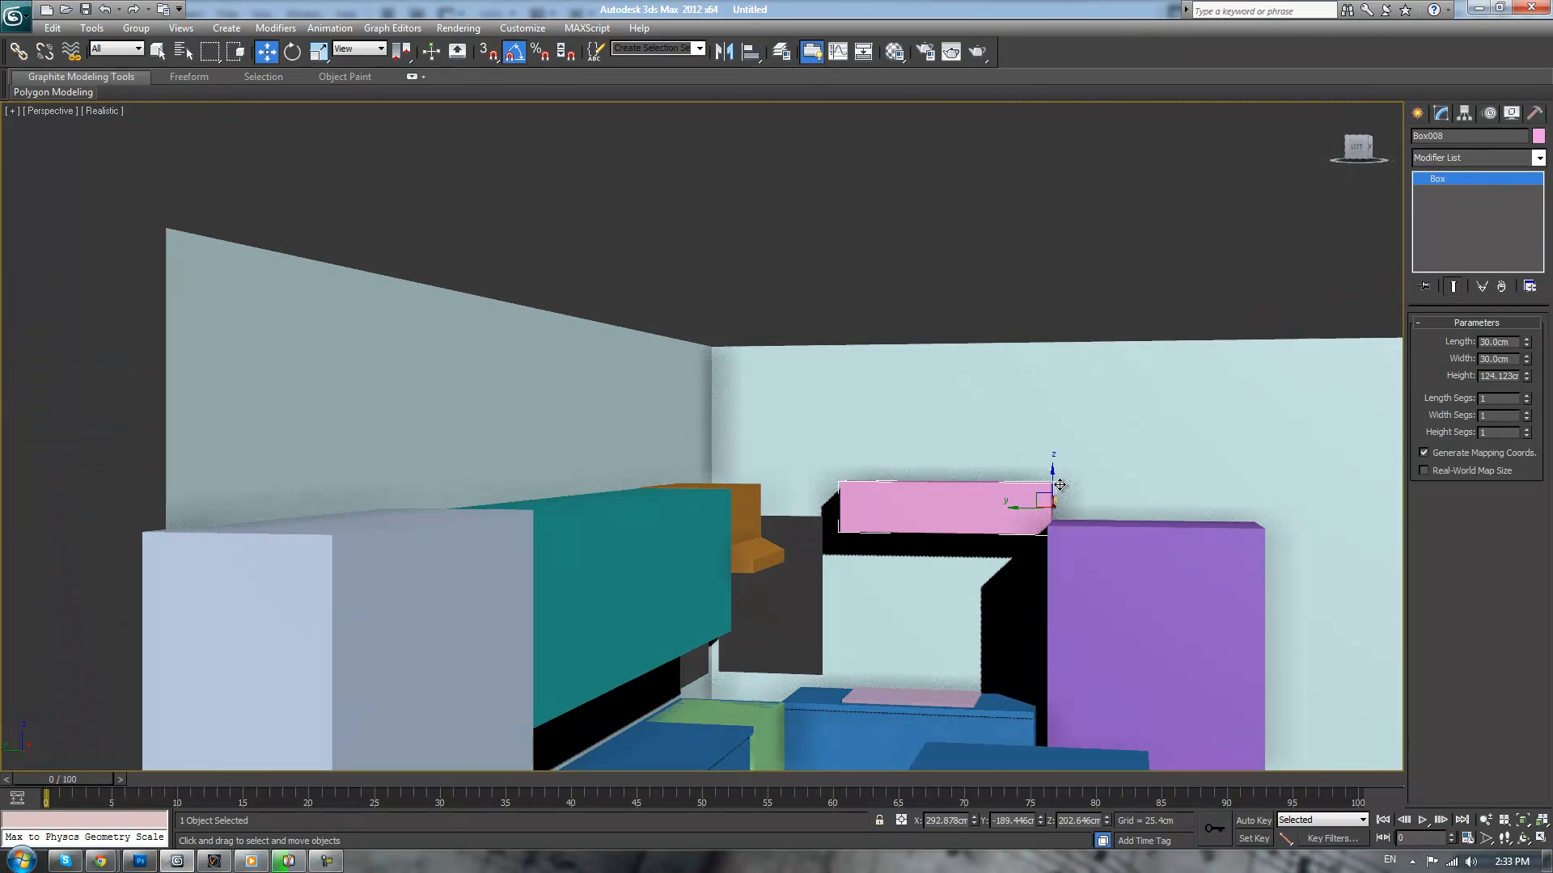
pyautogui.moveTo(1123, 531); pyautogui.dragTo(902, 517, button='middle')
pyautogui.click(1039, 508)
pyautogui.scroll(-5, 923, 397)
pyautogui.scroll(3, 902, 516)
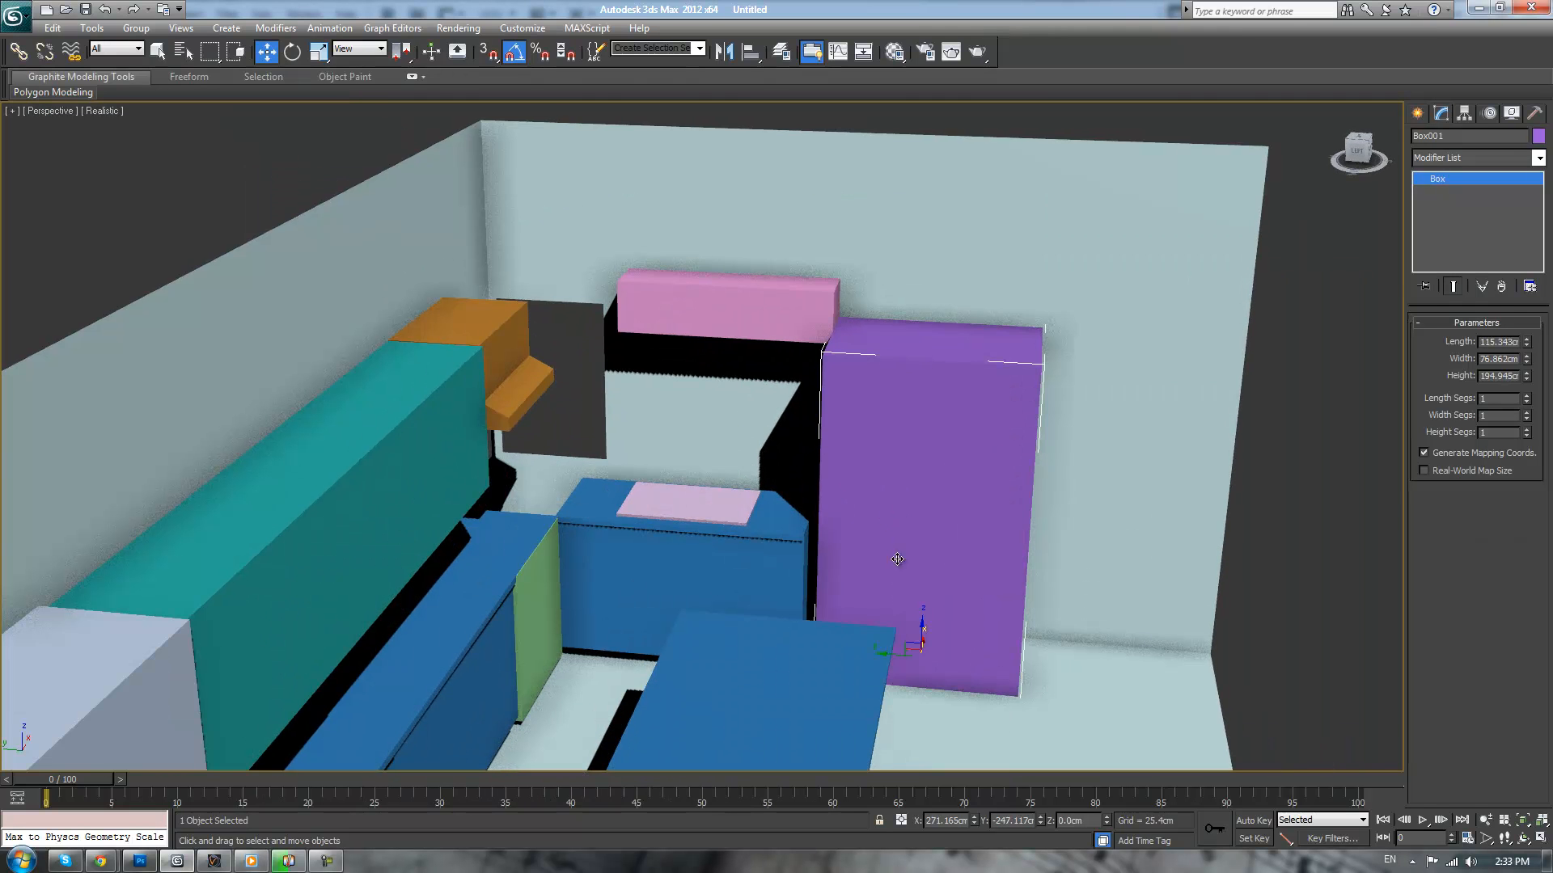
pyautogui.moveTo(902, 645); pyautogui.dragTo(959, 668)
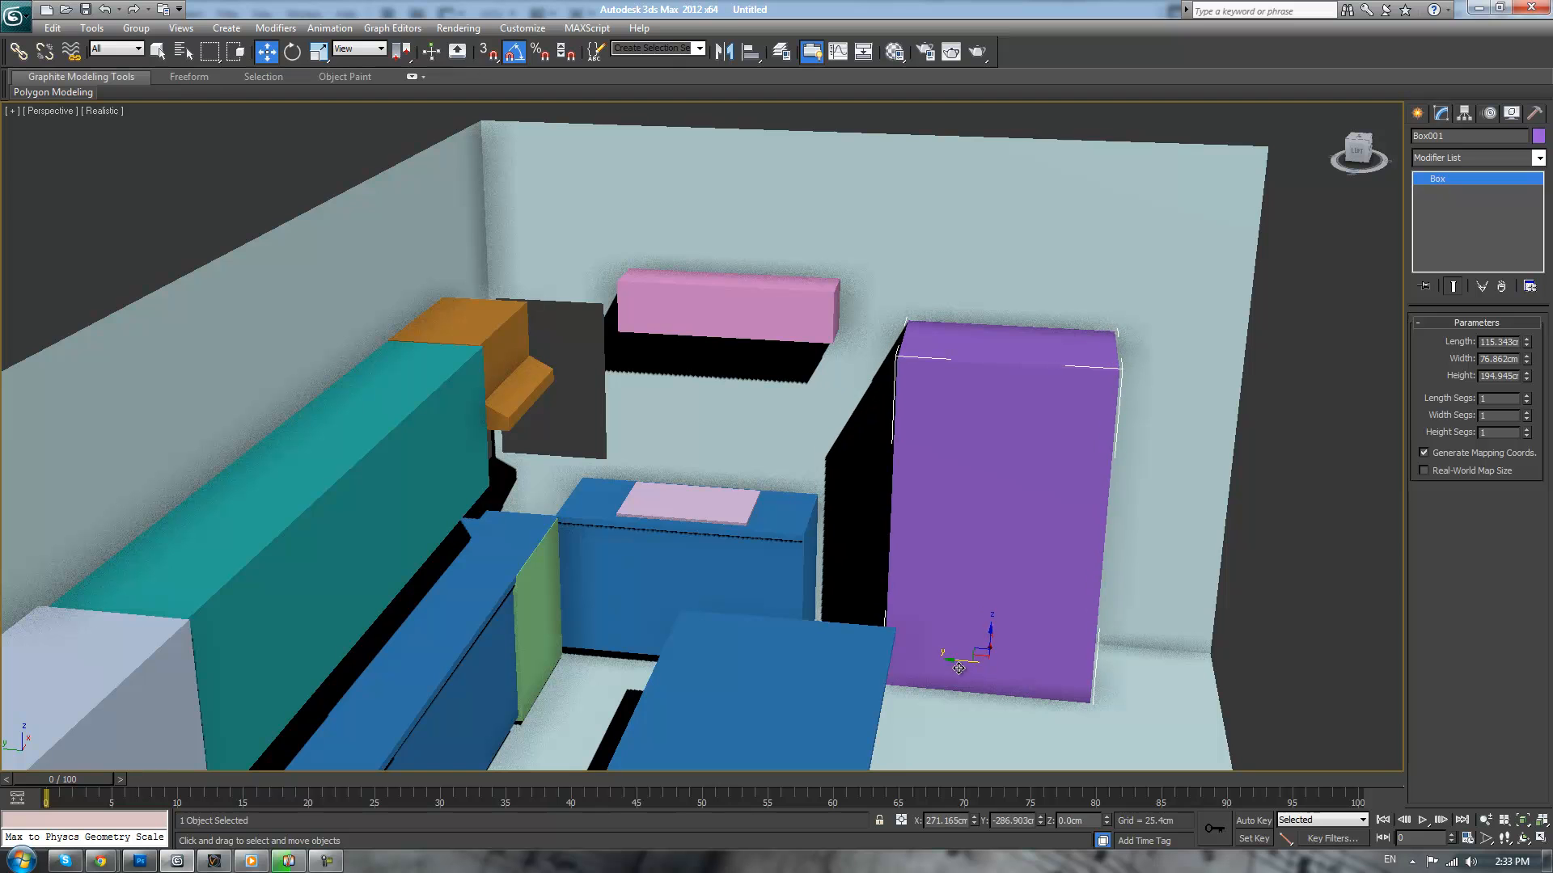
pyautogui.click(1279, 550)
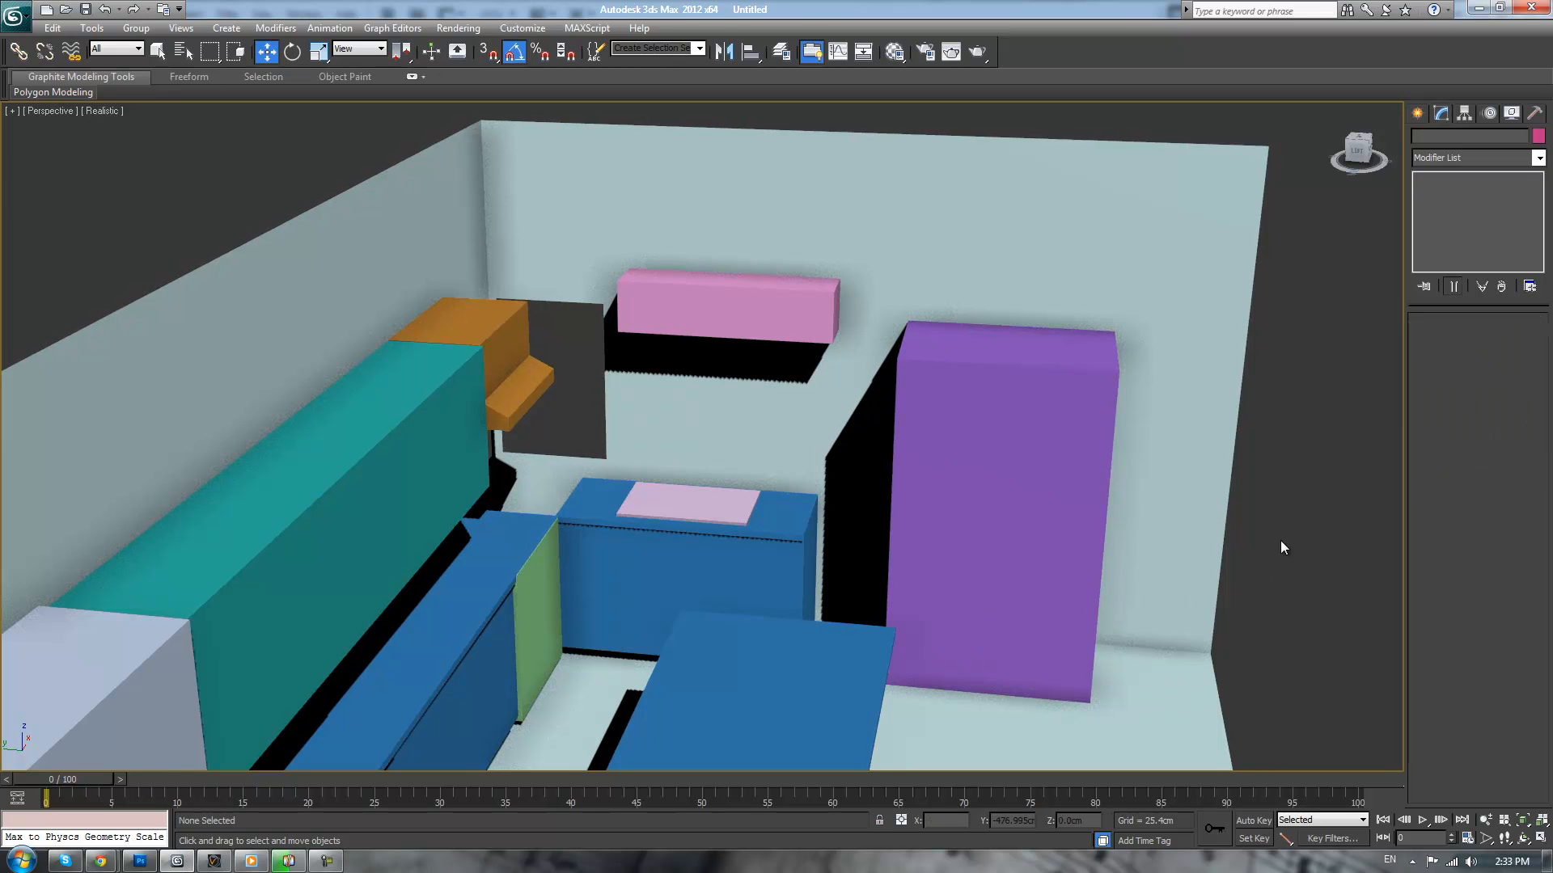
pyautogui.scroll(-8, 1280, 550)
pyautogui.keyDown('alt'); pyautogui.moveTo(1101, 460); pyautogui.dragTo(1100, 452, button='middle'); pyautogui.keyUp('alt')
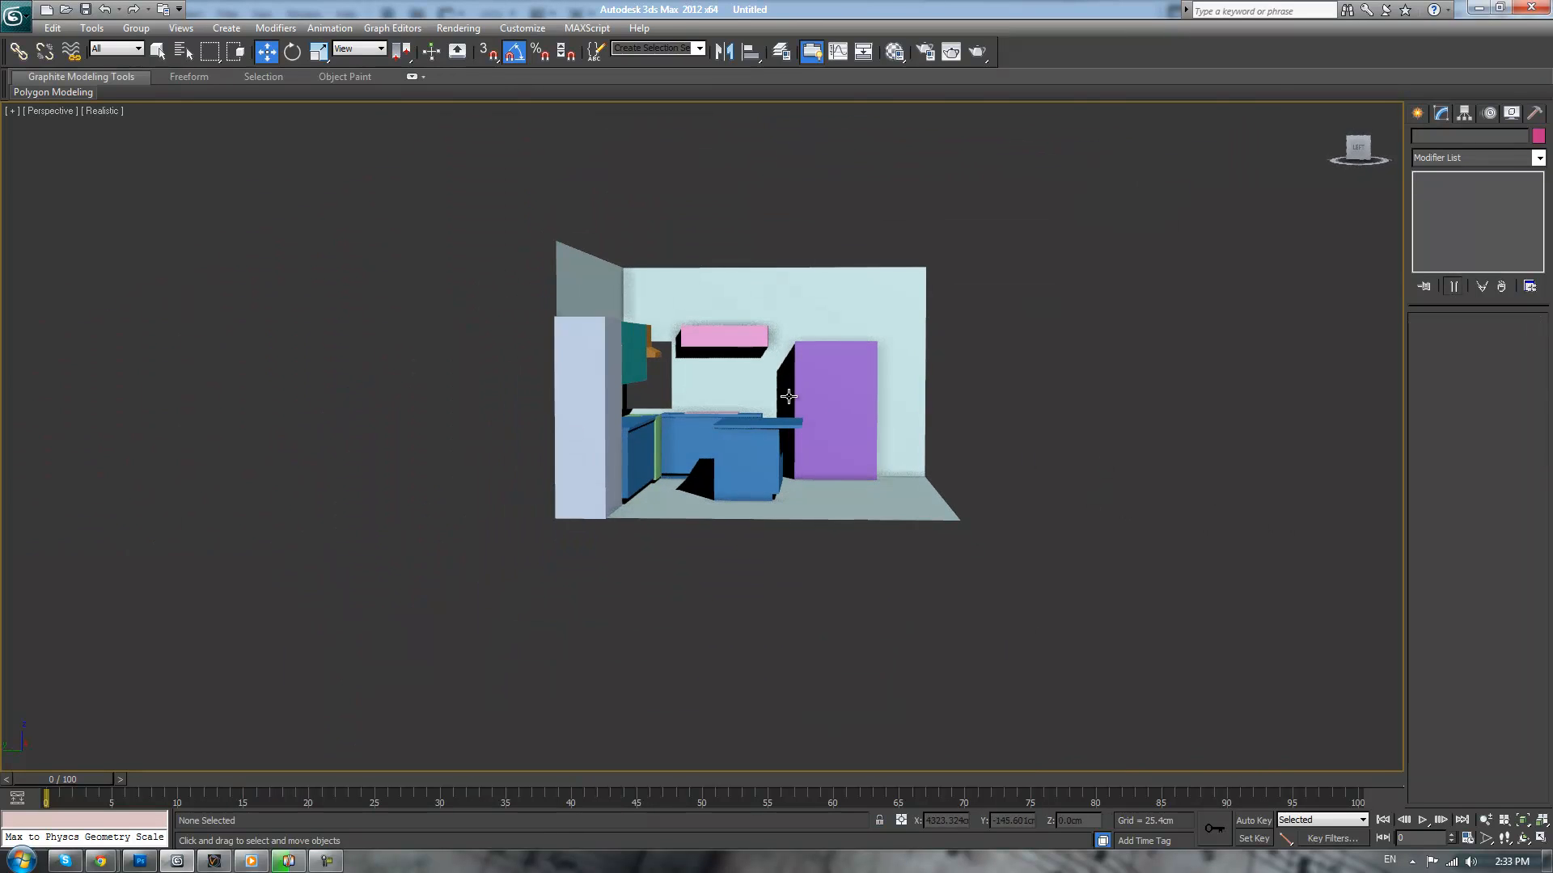
# - In Left view, shift the purple tall cabinet to about Y -299.66 cm, flush with the island countertop's end, and return to Perspective
pyautogui.press('l')
pyautogui.scroll(3, 1054, 437)
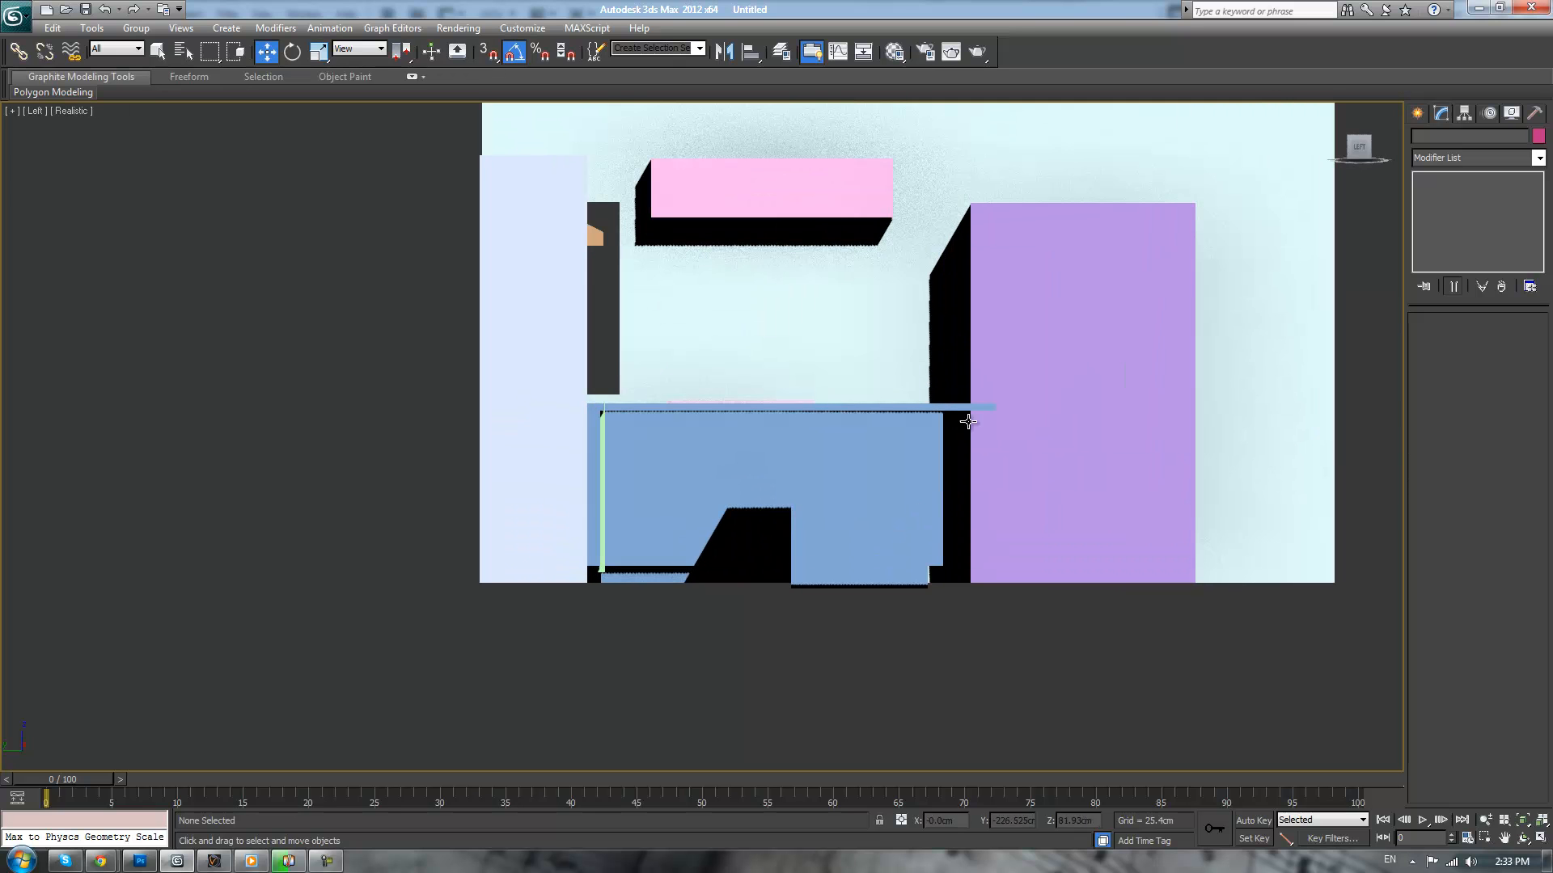
pyautogui.click(1035, 432)
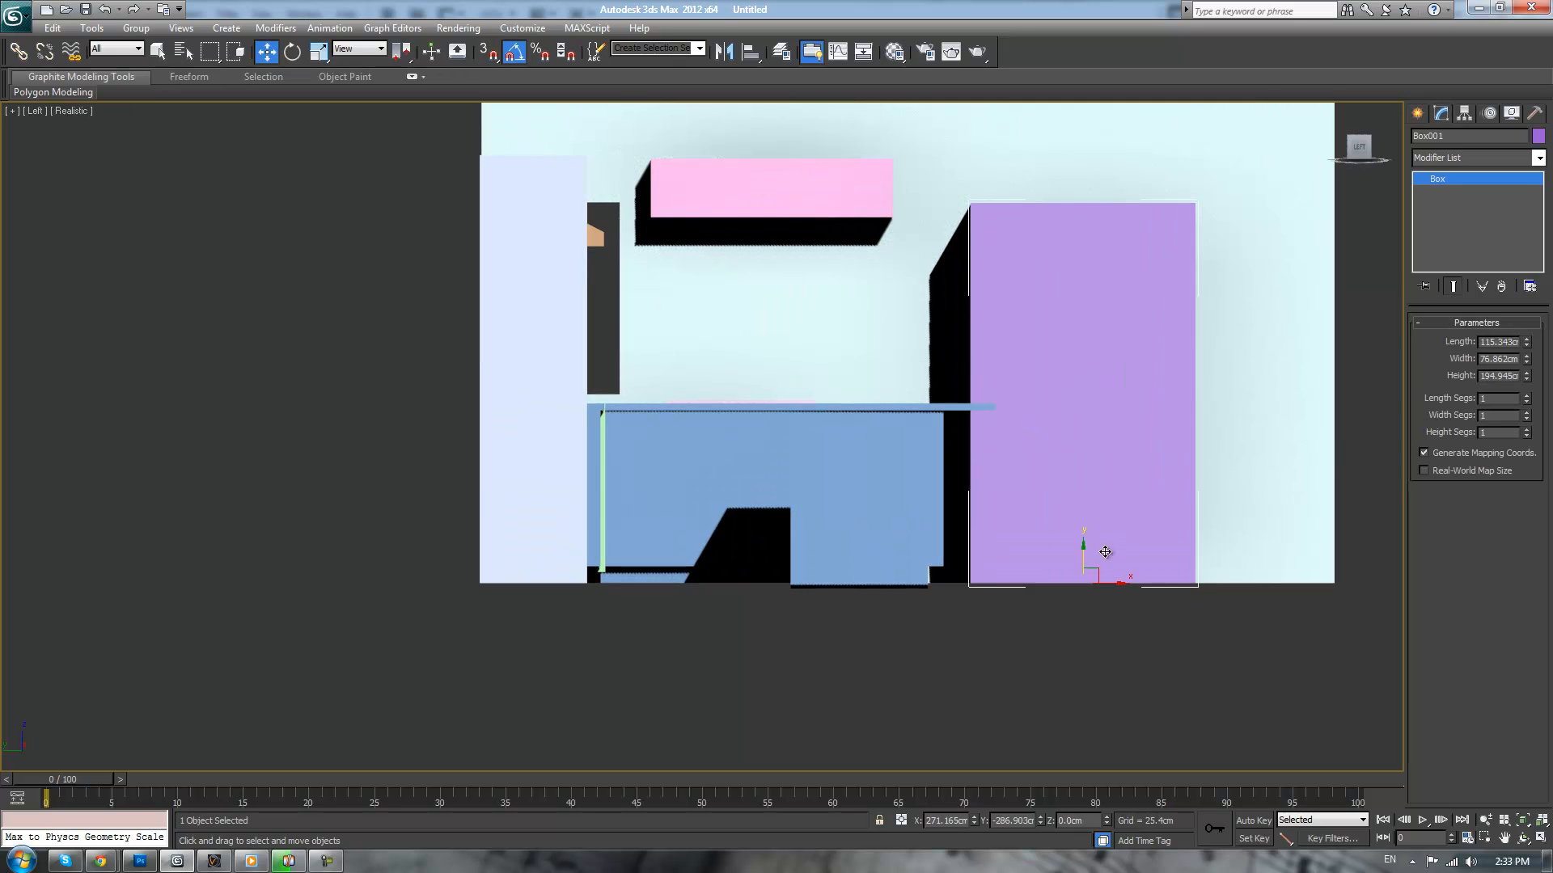
pyautogui.moveTo(1120, 582); pyautogui.dragTo(1145, 584)
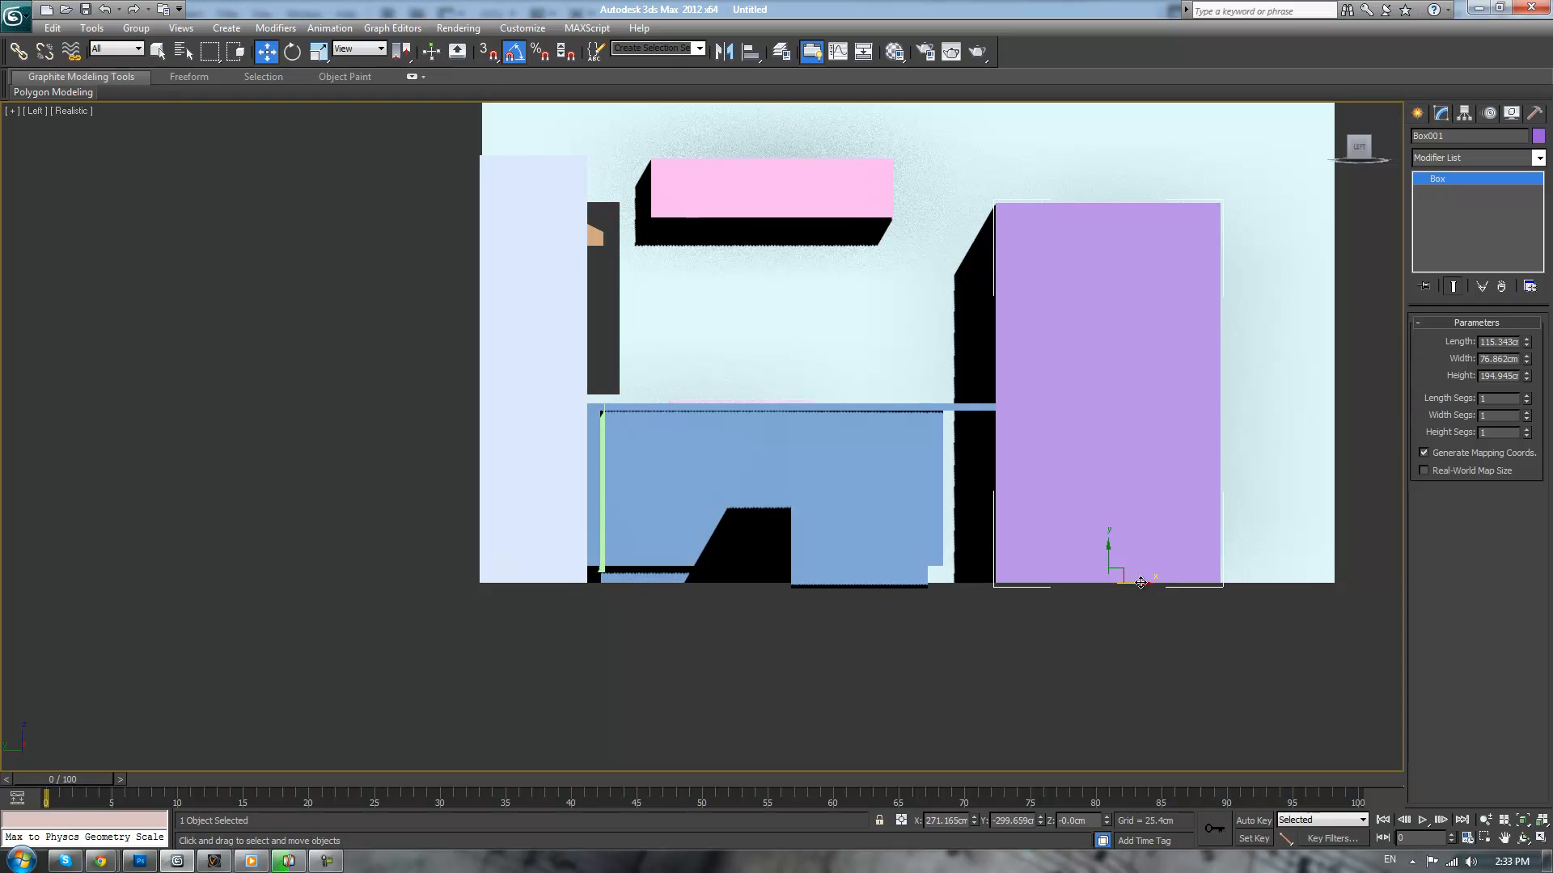
pyautogui.press('p')
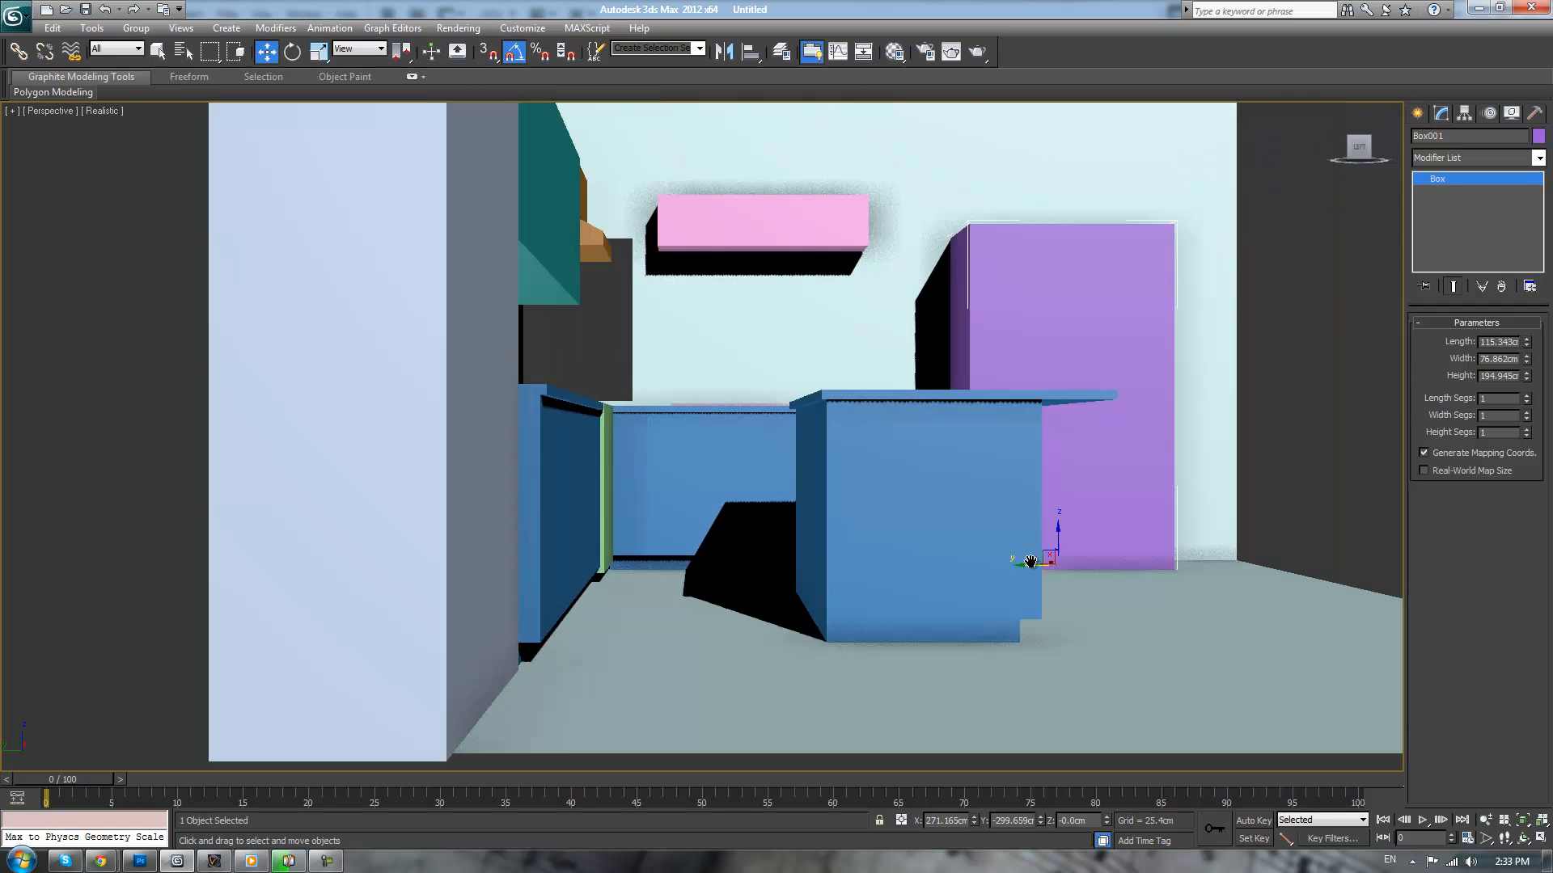
# - Convert the pink wall cabinet to an editable poly in the Perspective view
pyautogui.scroll(-2, 994, 437)
pyautogui.keyDown('alt'); pyautogui.moveTo(1001, 434); pyautogui.dragTo(959, 477, button='middle'); pyautogui.keyUp('alt')
pyautogui.scroll(2, 959, 440)
pyautogui.moveTo(921, 327); pyautogui.dragTo(887, 520, button='middle')
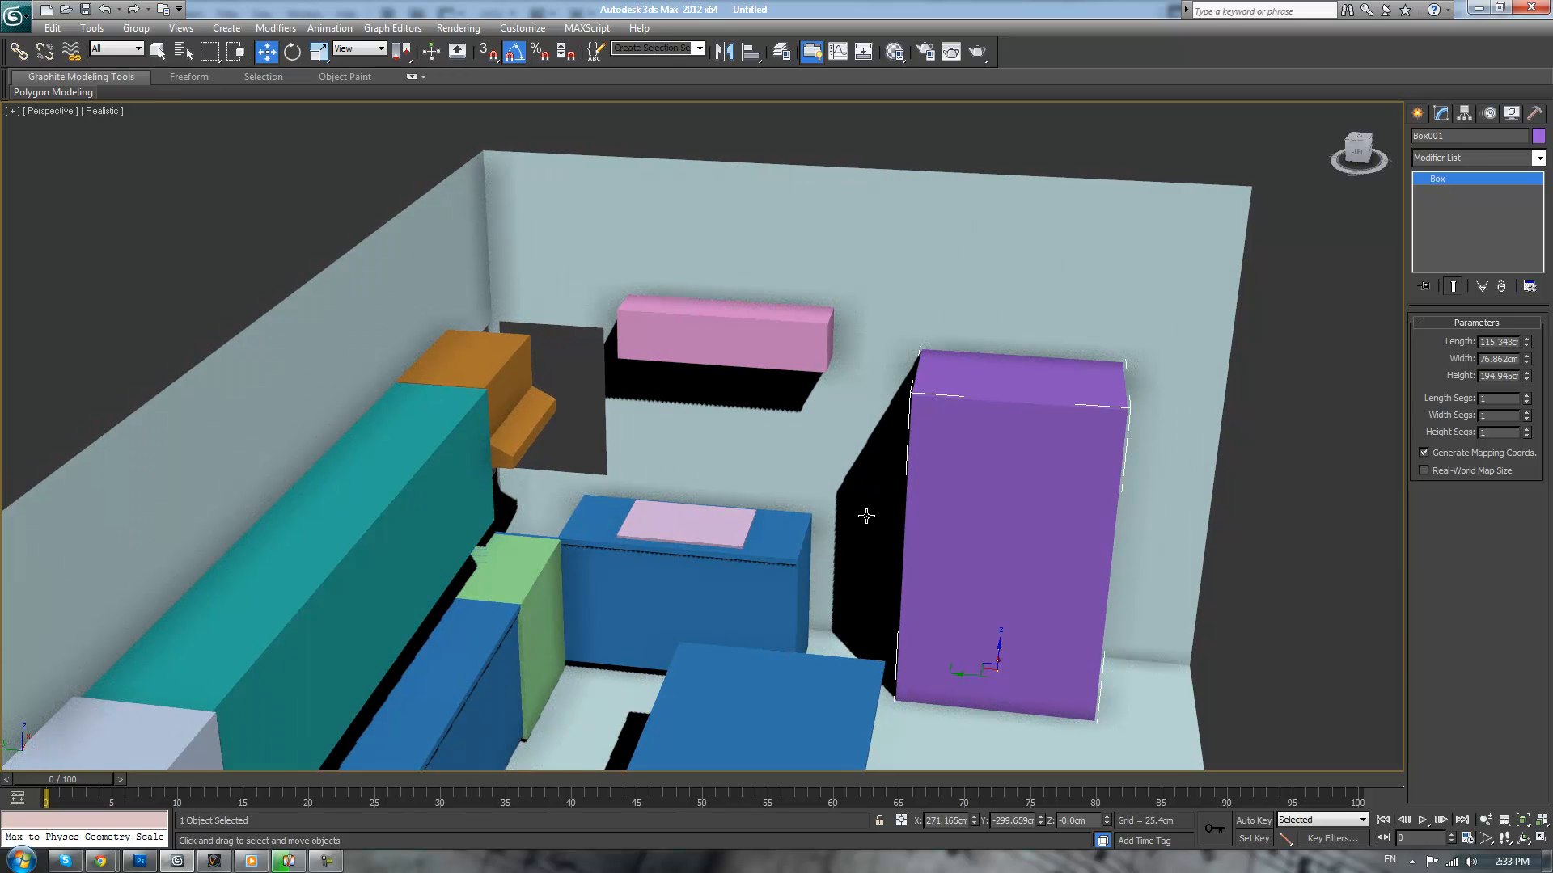
pyautogui.click(804, 339)
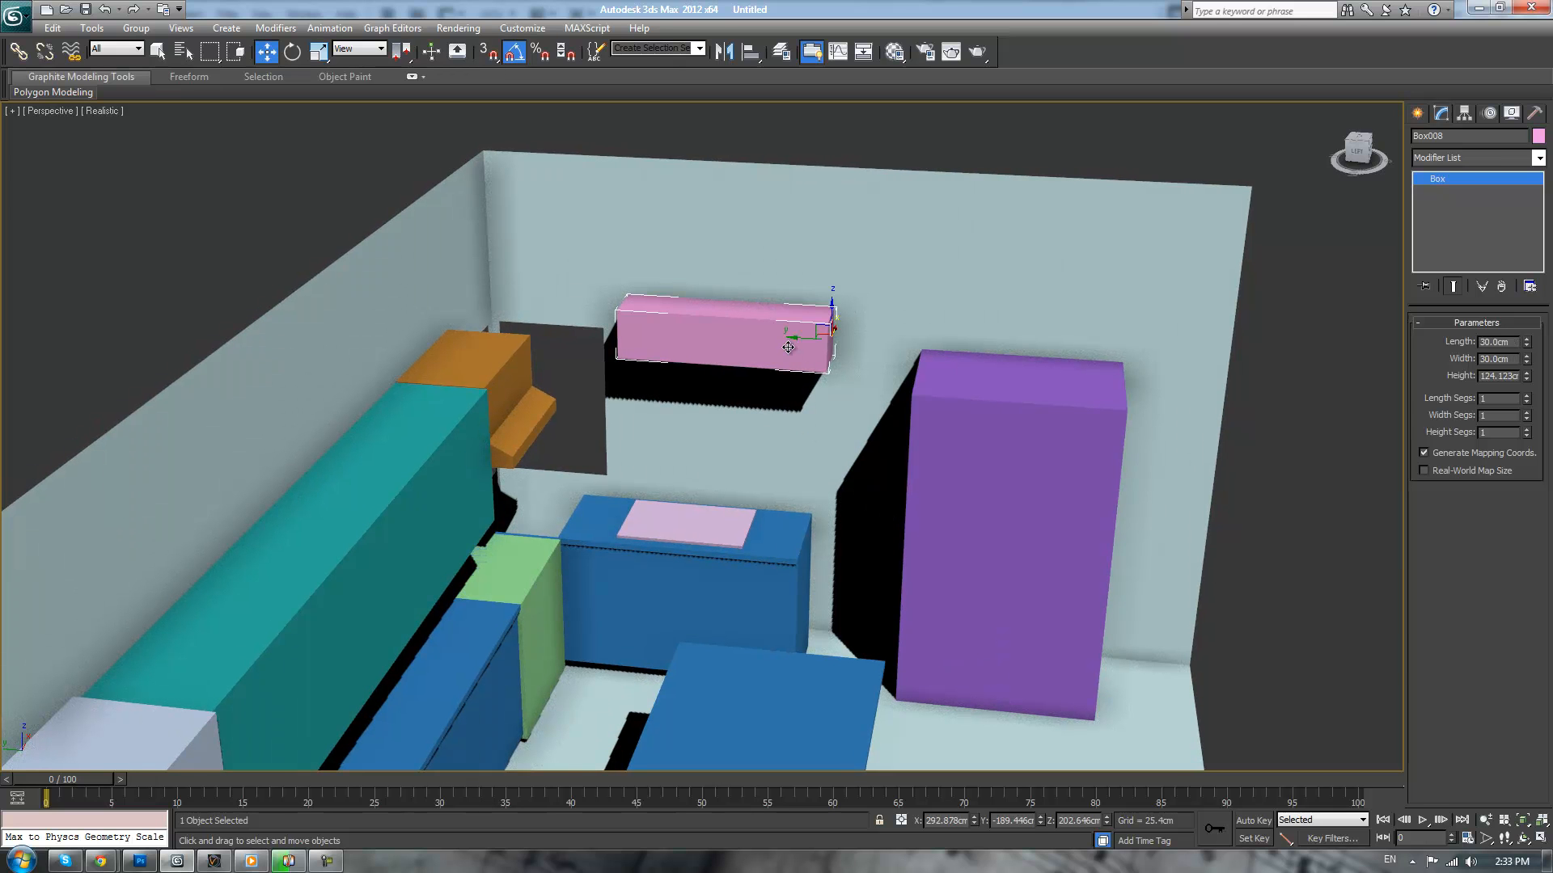
pyautogui.hotkey('alt', 'e')
pyautogui.moveTo(946, 369); pyautogui.dragTo(853, 503, button='middle')
pyautogui.keyDown('alt'); pyautogui.moveTo(852, 503); pyautogui.dragTo(836, 532, button='middle'); pyautogui.keyUp('alt')
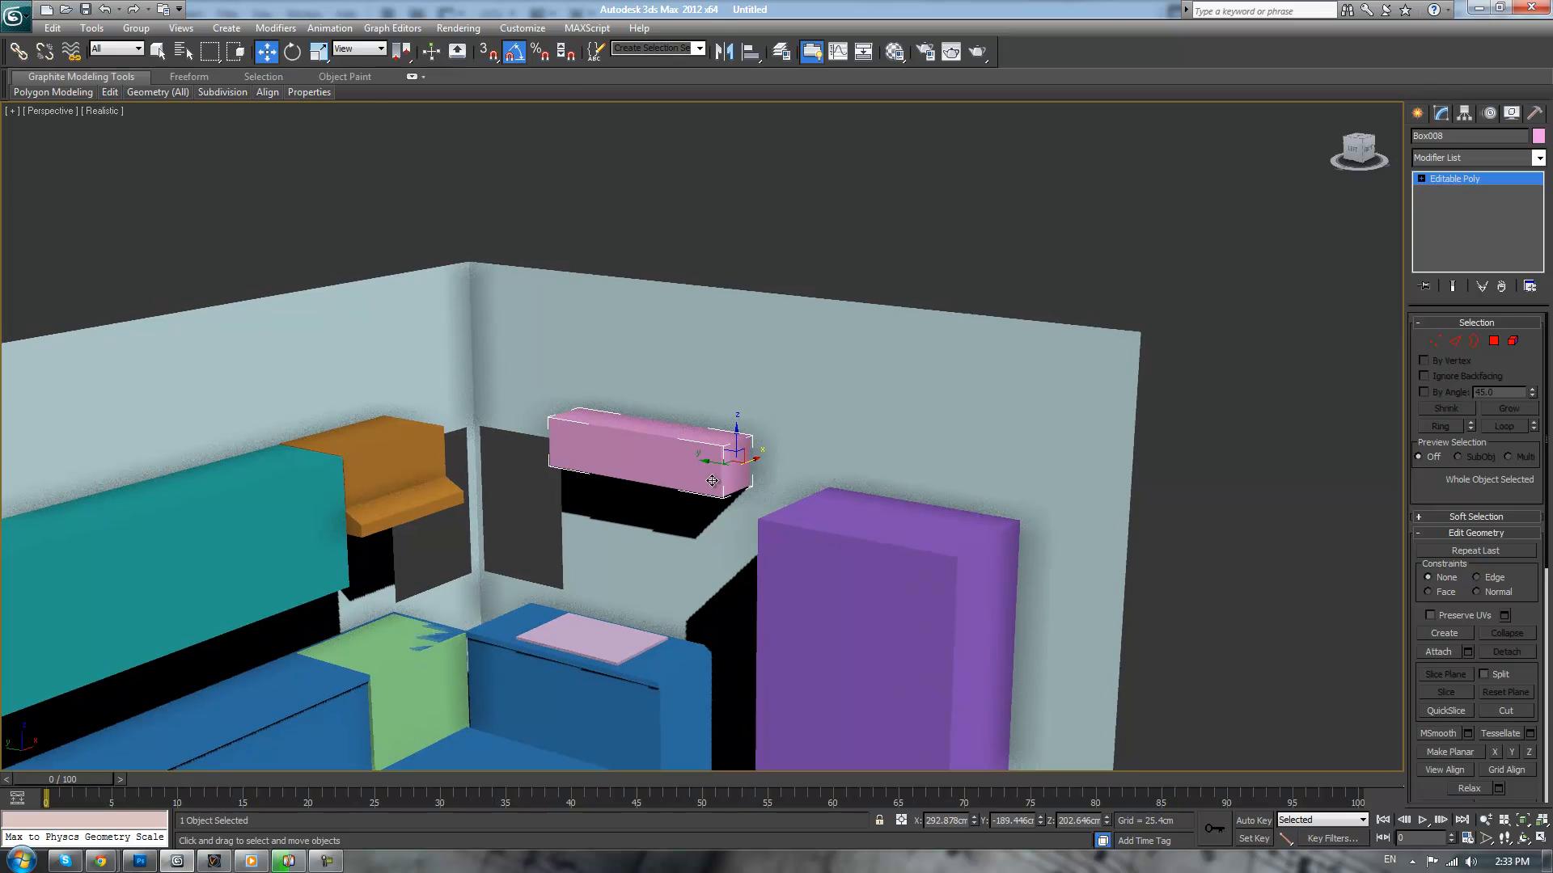
# - Extrude the pink cabinet's end face toward the purple cabinet, and extrude the new section's underside down toward the floor
pyautogui.press('4')
pyautogui.click(724, 470)
pyautogui.rightClick(726, 466)
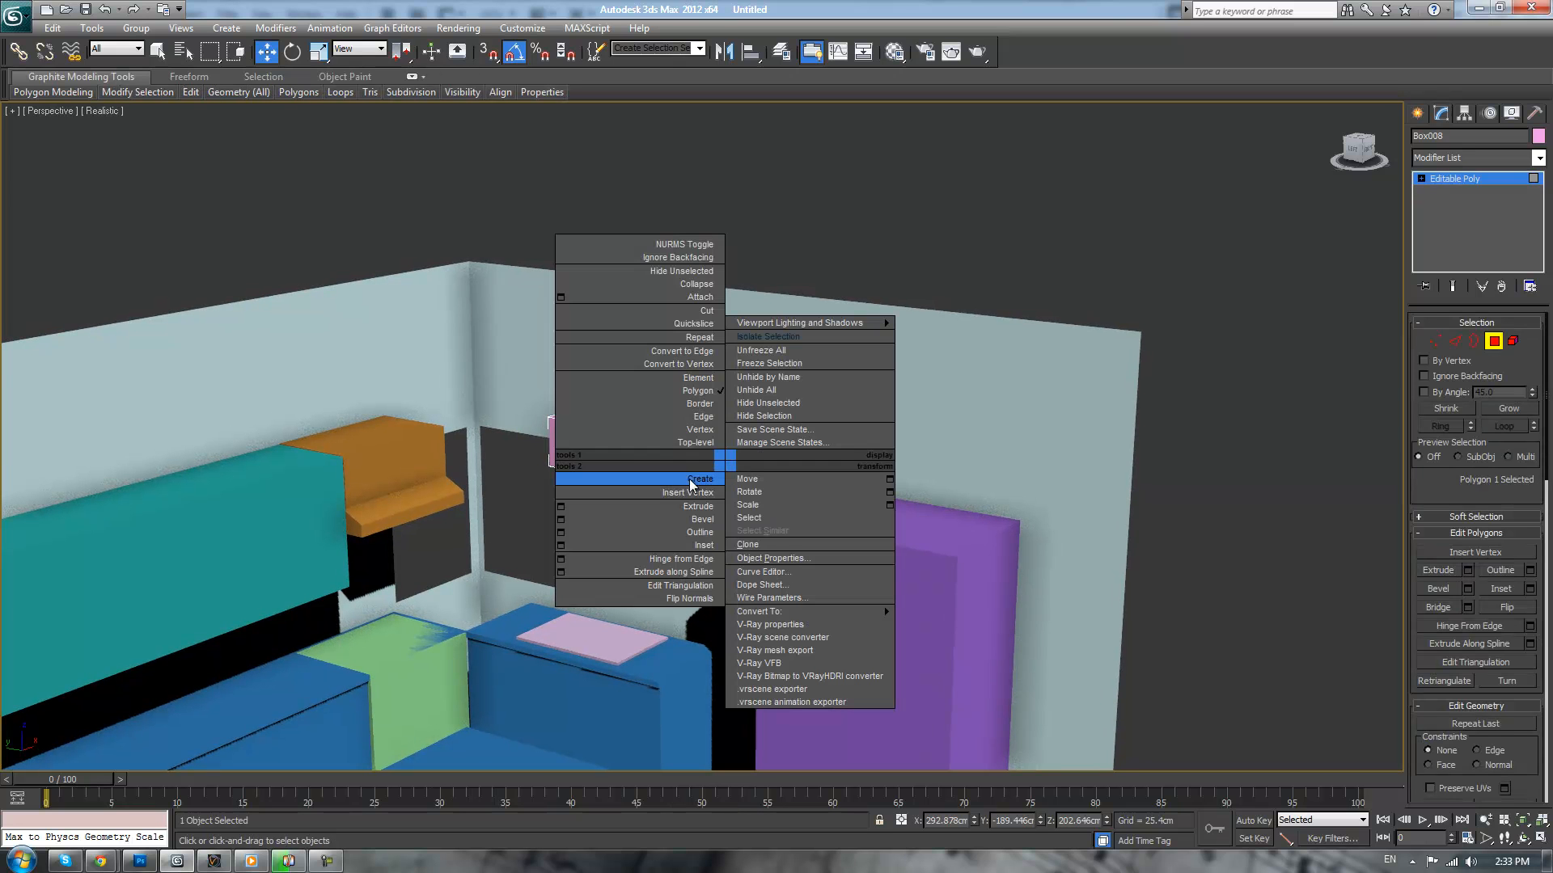
pyautogui.click(680, 506)
pyautogui.moveTo(734, 478); pyautogui.dragTo(871, 291)
pyautogui.moveTo(891, 477)
pyautogui.keyDown('alt'); pyautogui.mouseDown(button='middle')
pyautogui.moveTo(905, 430)
pyautogui.moveTo(900, 480)
pyautogui.mouseUp(button='middle'); pyautogui.keyUp('alt')
pyautogui.moveTo(785, 505); pyautogui.dragTo(833, 81)
pyautogui.keyDown('alt'); pyautogui.moveTo(885, 441); pyautogui.dragTo(846, 518, button='middle'); pyautogui.keyUp('alt')
pyautogui.press('1')
pyautogui.moveTo(568, 497); pyautogui.dragTo(865, 702)
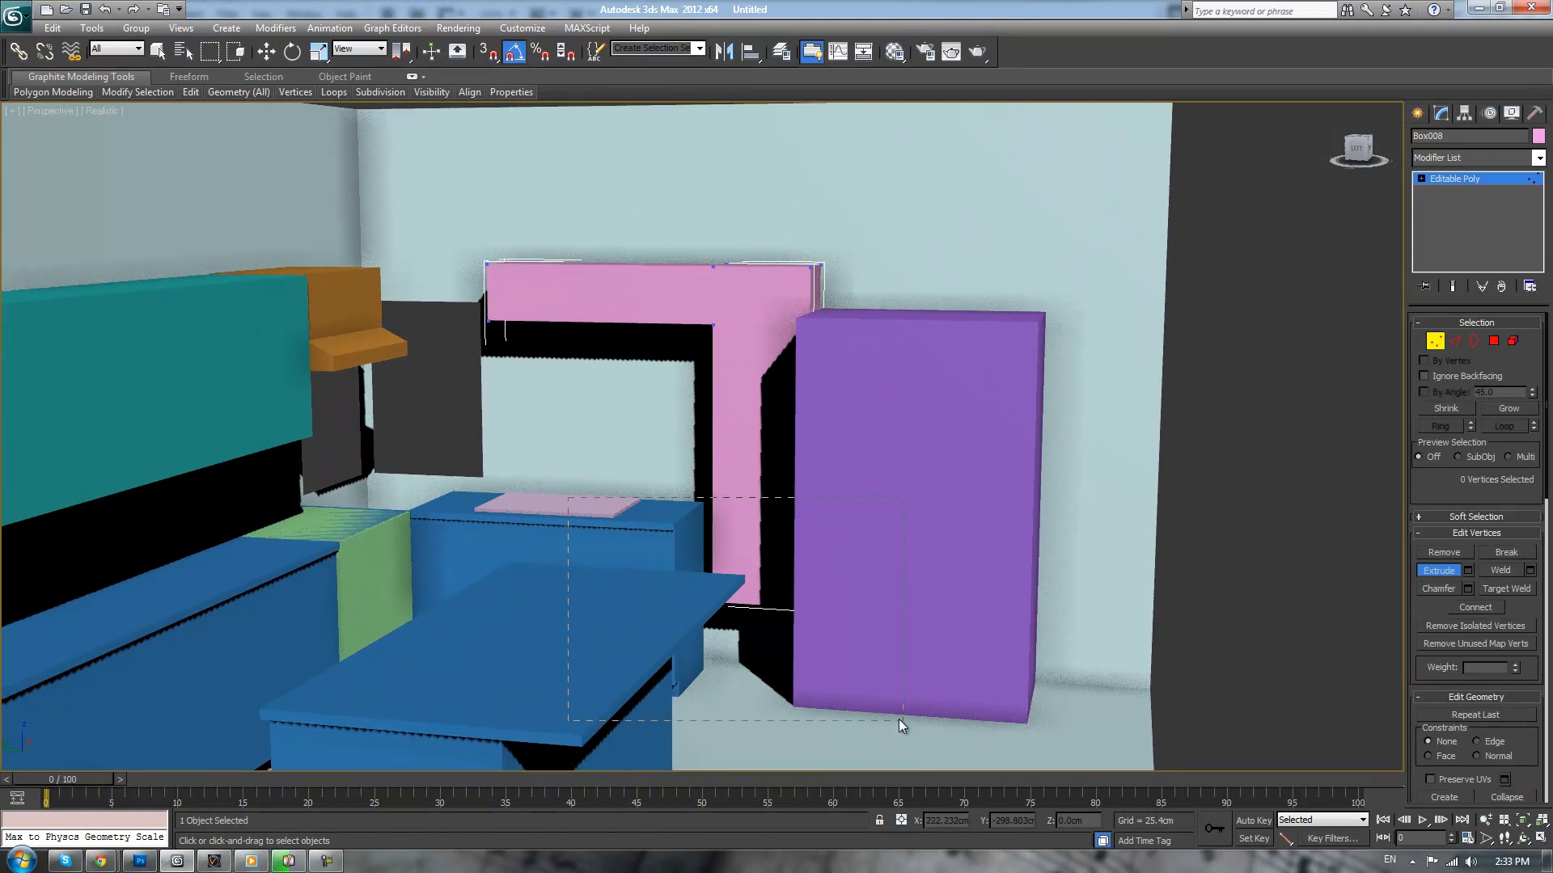
pyautogui.moveTo(878, 603); pyautogui.dragTo(889, 571, button='middle')
pyautogui.press('1')
pyautogui.press('w')
pyautogui.moveTo(635, 457); pyautogui.dragTo(892, 626)
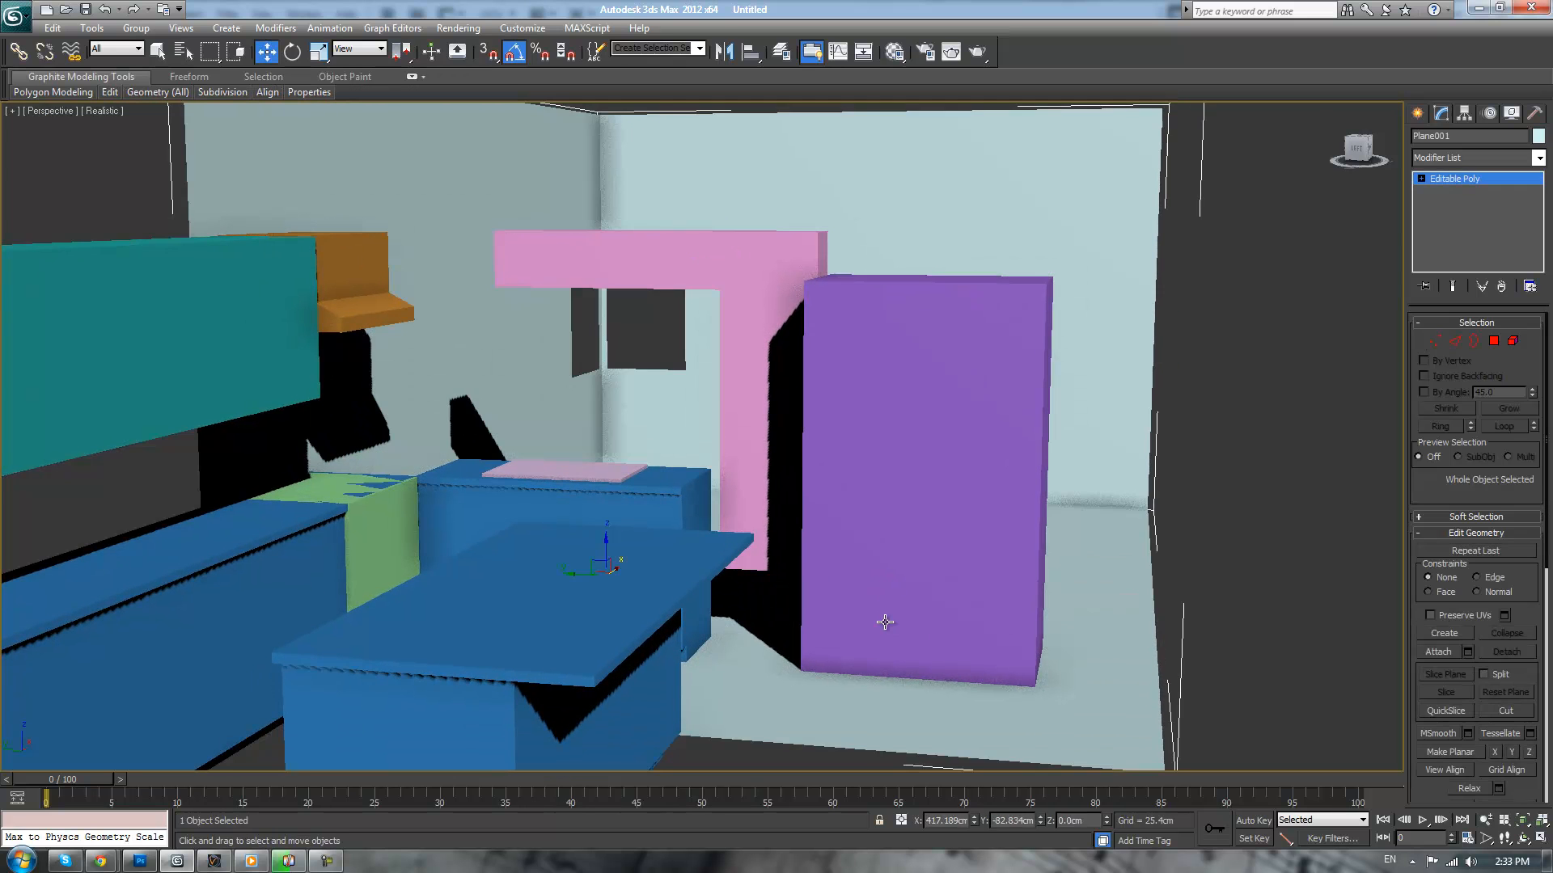
pyautogui.hotkey('ctrl', 'z')
pyautogui.hotkey('ctrl', 'z')
# - Lower the four bottom vertices of the pink column to the floor at about Z -0.09 cm, and finish vertex editing
pyautogui.press('1')
pyautogui.moveTo(536, 437); pyautogui.dragTo(978, 658)
pyautogui.press('F3')
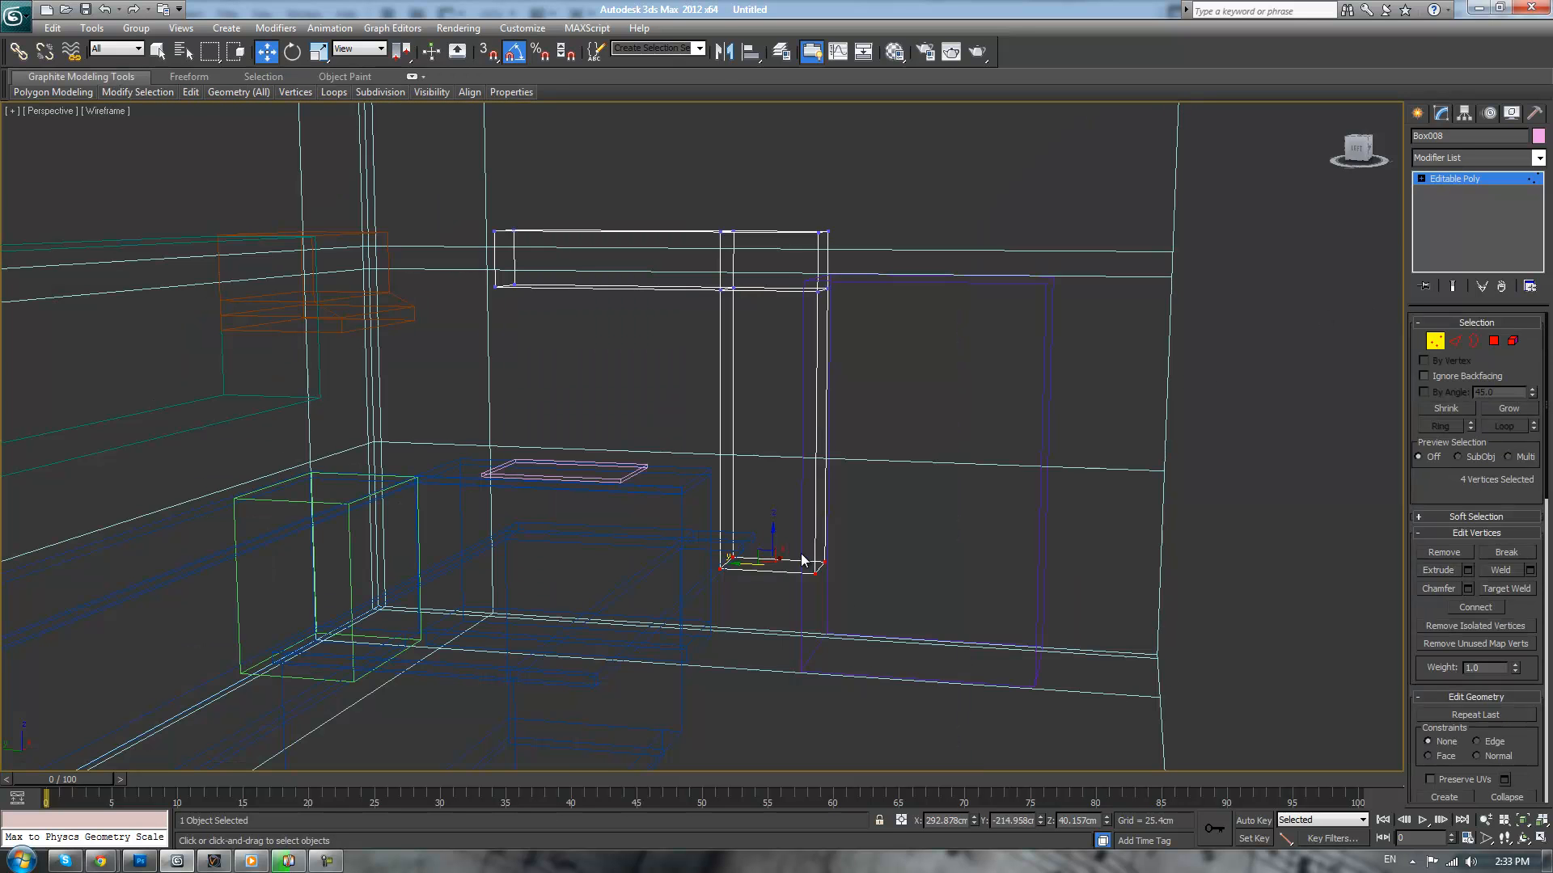
pyautogui.press('F3')
pyautogui.moveTo(773, 534); pyautogui.dragTo(789, 607)
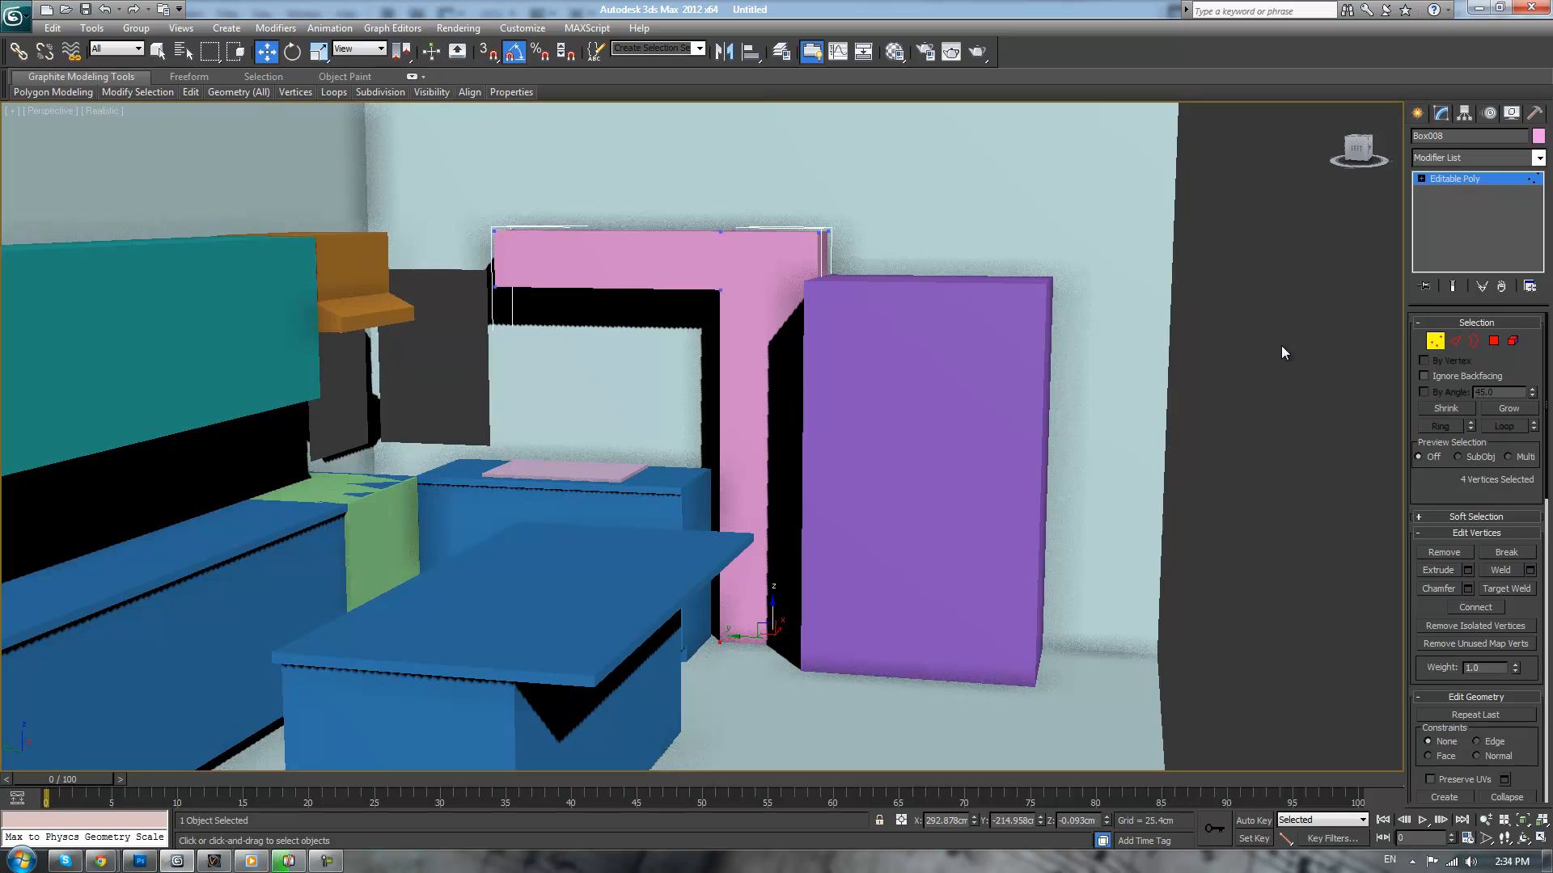
pyautogui.click(1486, 178)
pyautogui.click(1213, 423)
# - Extrude the two front faces of the pink column outward to near the purple cabinet's depth
pyautogui.keyDown('alt'); pyautogui.moveTo(1213, 423); pyautogui.dragTo(729, 322, button='middle'); pyautogui.keyUp('alt')
pyautogui.click(562, 277)
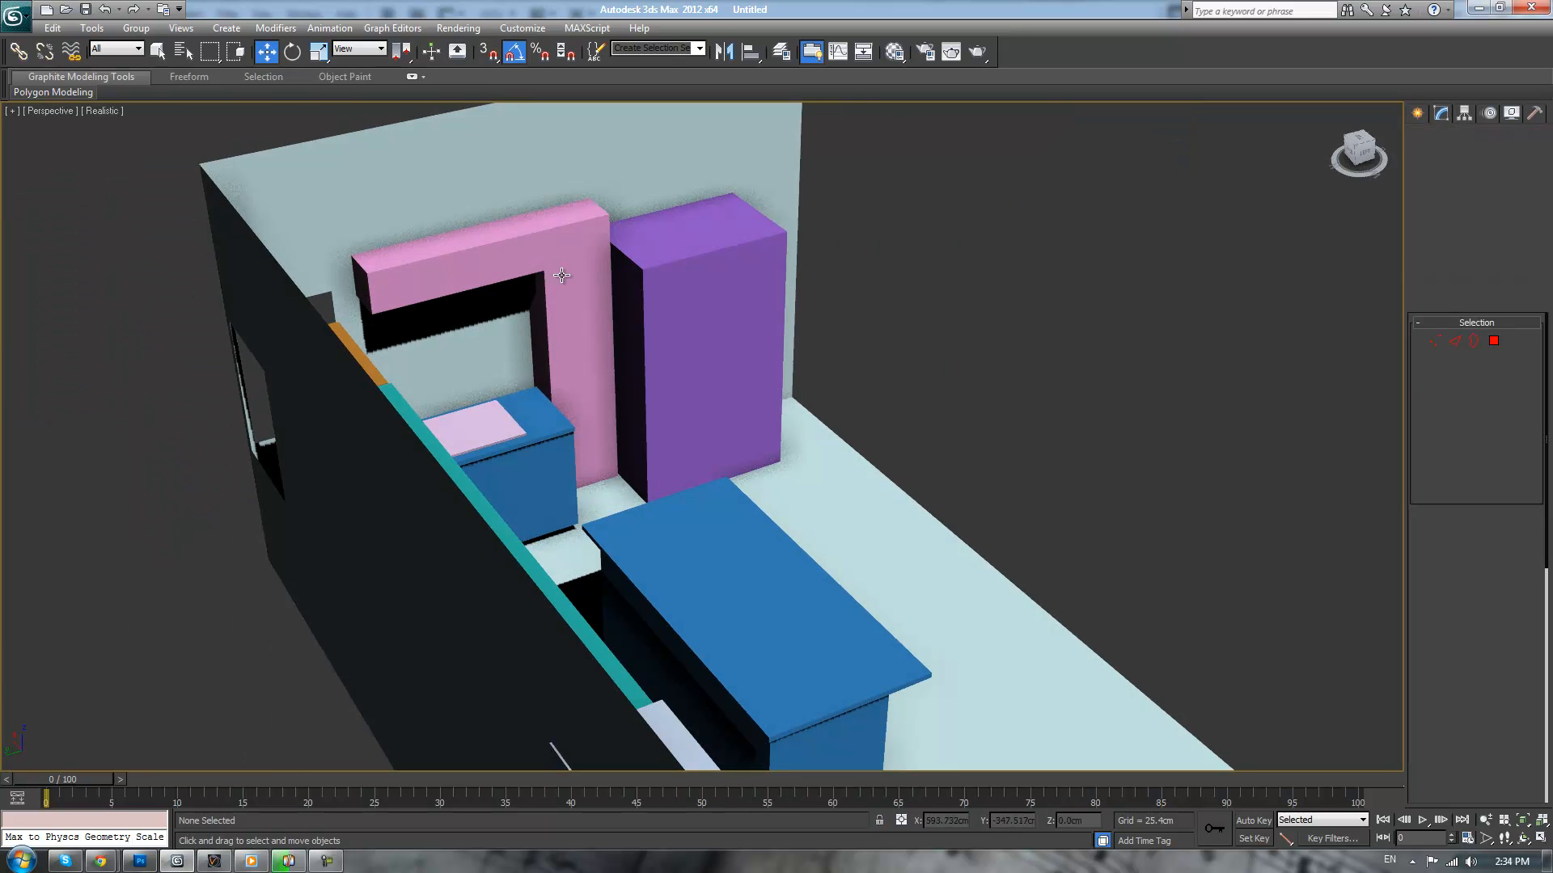
pyautogui.click(1492, 340)
pyautogui.keyDown('alt'); pyautogui.moveTo(1109, 312); pyautogui.dragTo(889, 405, button='middle'); pyautogui.keyUp('alt')
pyautogui.click(558, 328)
pyautogui.keyDown('ctrl'); pyautogui.click(584, 404); pyautogui.keyUp('ctrl')
pyautogui.click(1427, 574)
pyautogui.moveTo(580, 451); pyautogui.dragTo(612, 305)
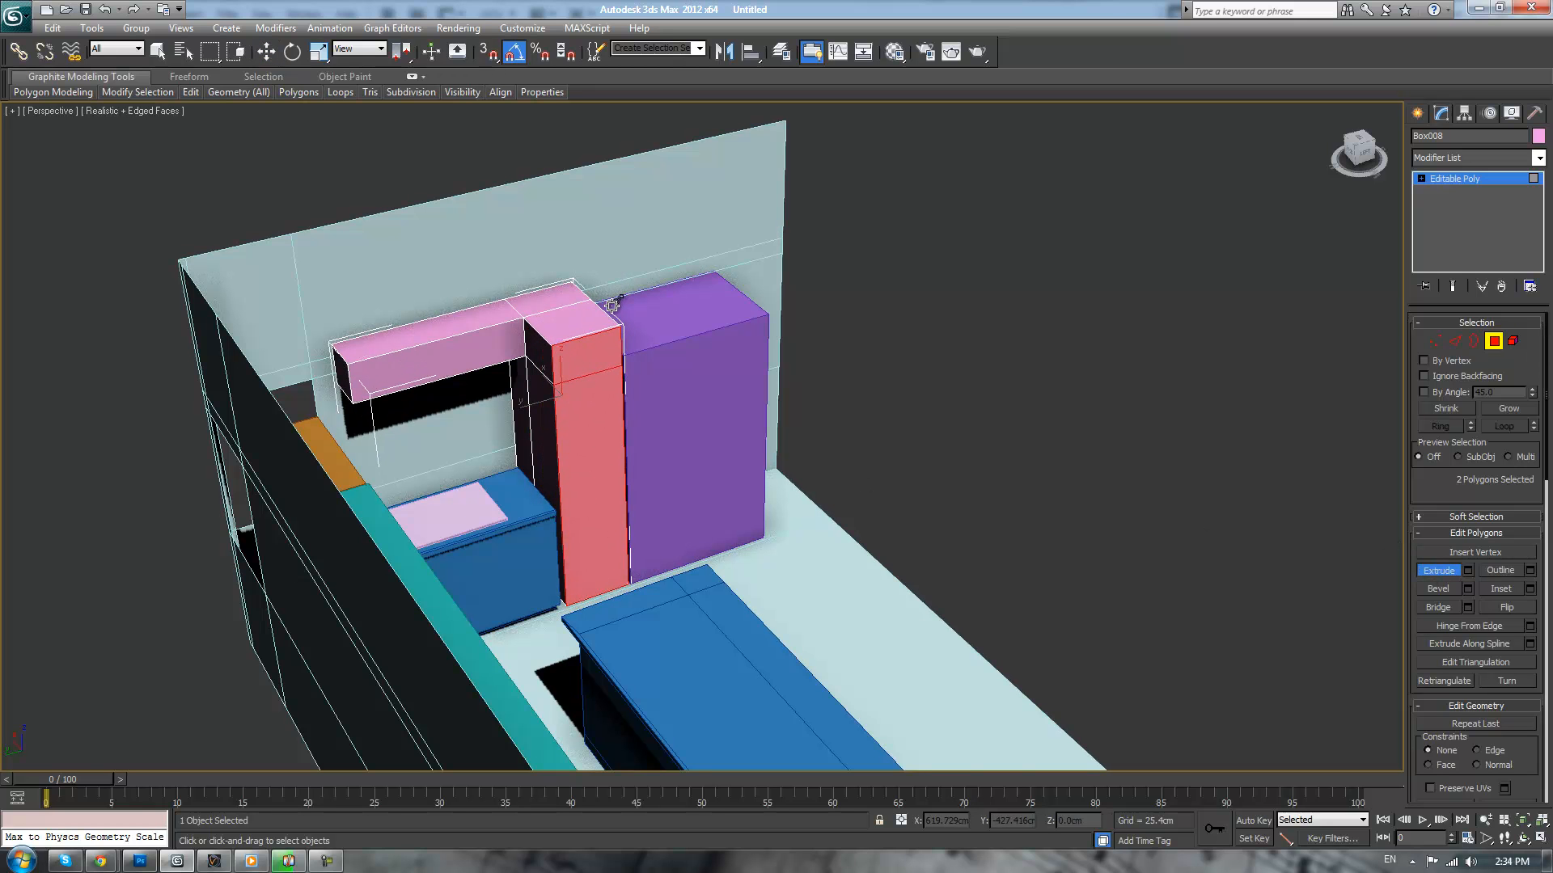
# - Switch to vertex editing in Top view and set the viewport's display style to Shaded
pyautogui.press('t')
pyautogui.moveTo(715, 455); pyautogui.dragTo(702, 277, button='middle')
pyautogui.moveTo(815, 555); pyautogui.dragTo(713, 436, button='middle')
pyautogui.press('1')
pyautogui.moveTo(856, 559); pyautogui.dragTo(772, 560, button='middle')
pyautogui.click(128, 113)
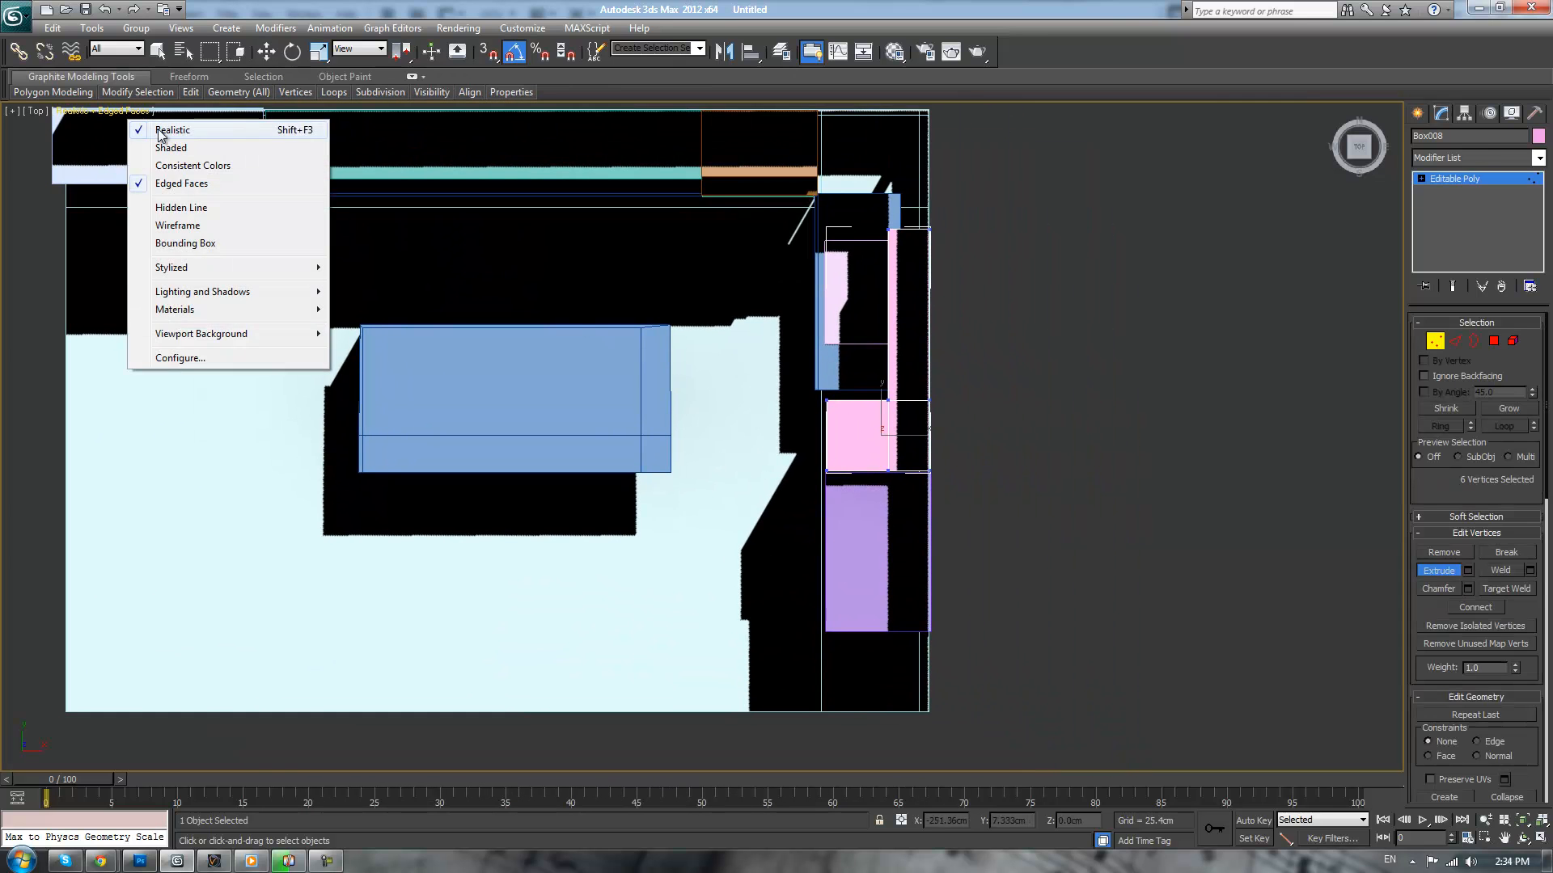
pyautogui.click(181, 147)
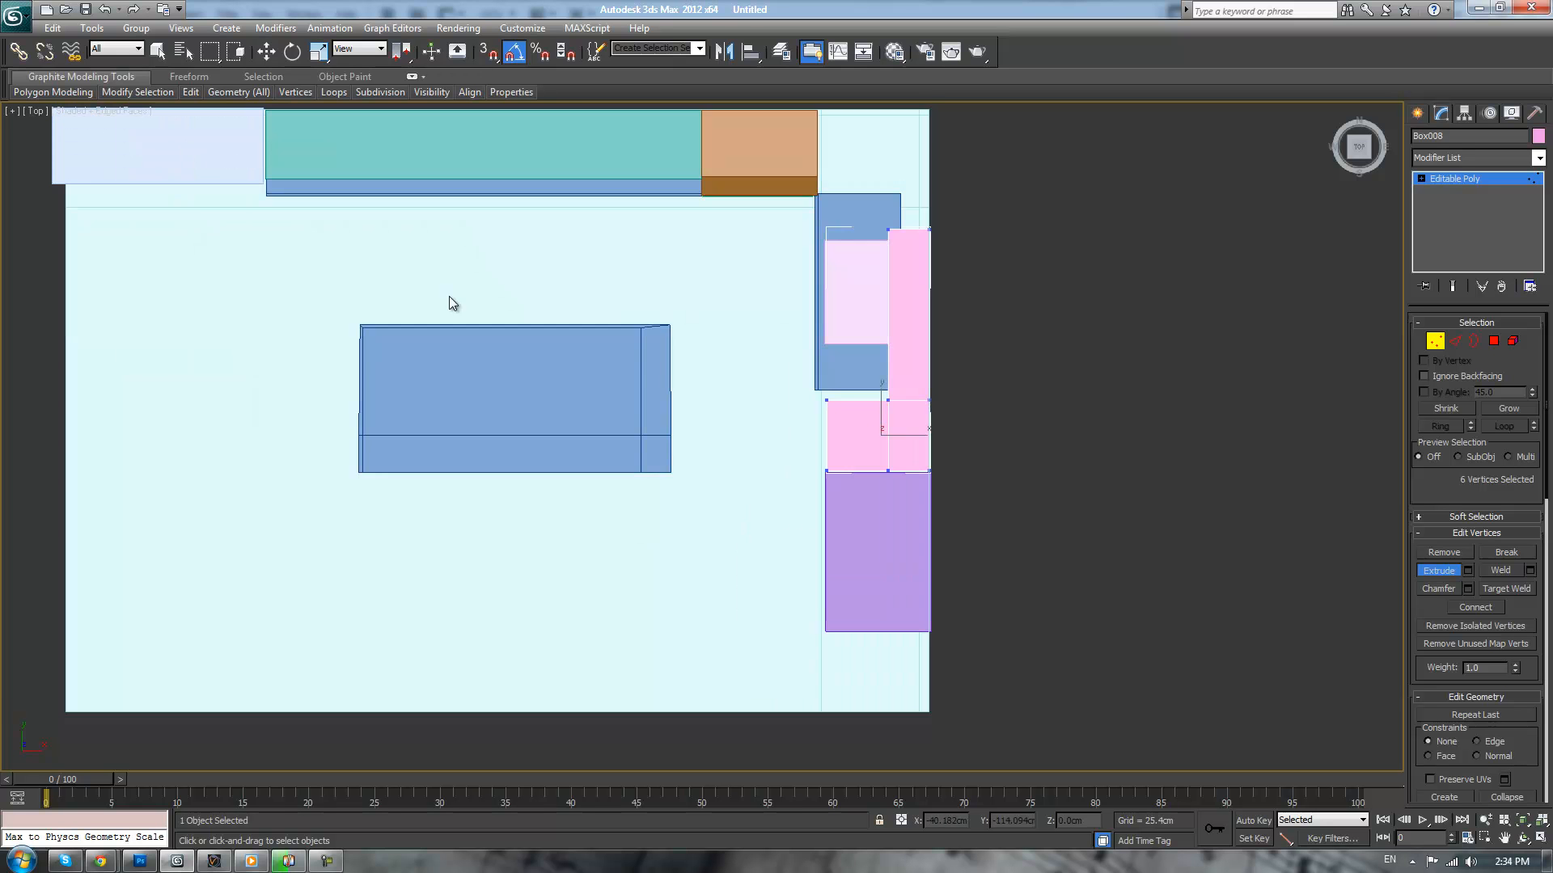
# - Move the pink column's front vertices about 9.37 cm away from the wall, level with the blue counter's front edge
pyautogui.moveTo(643, 364); pyautogui.dragTo(474, 335, button='middle')
pyautogui.scroll(-1, 477, 338)
pyautogui.scroll(2, 497, 354)
pyautogui.scroll(2, 700, 416)
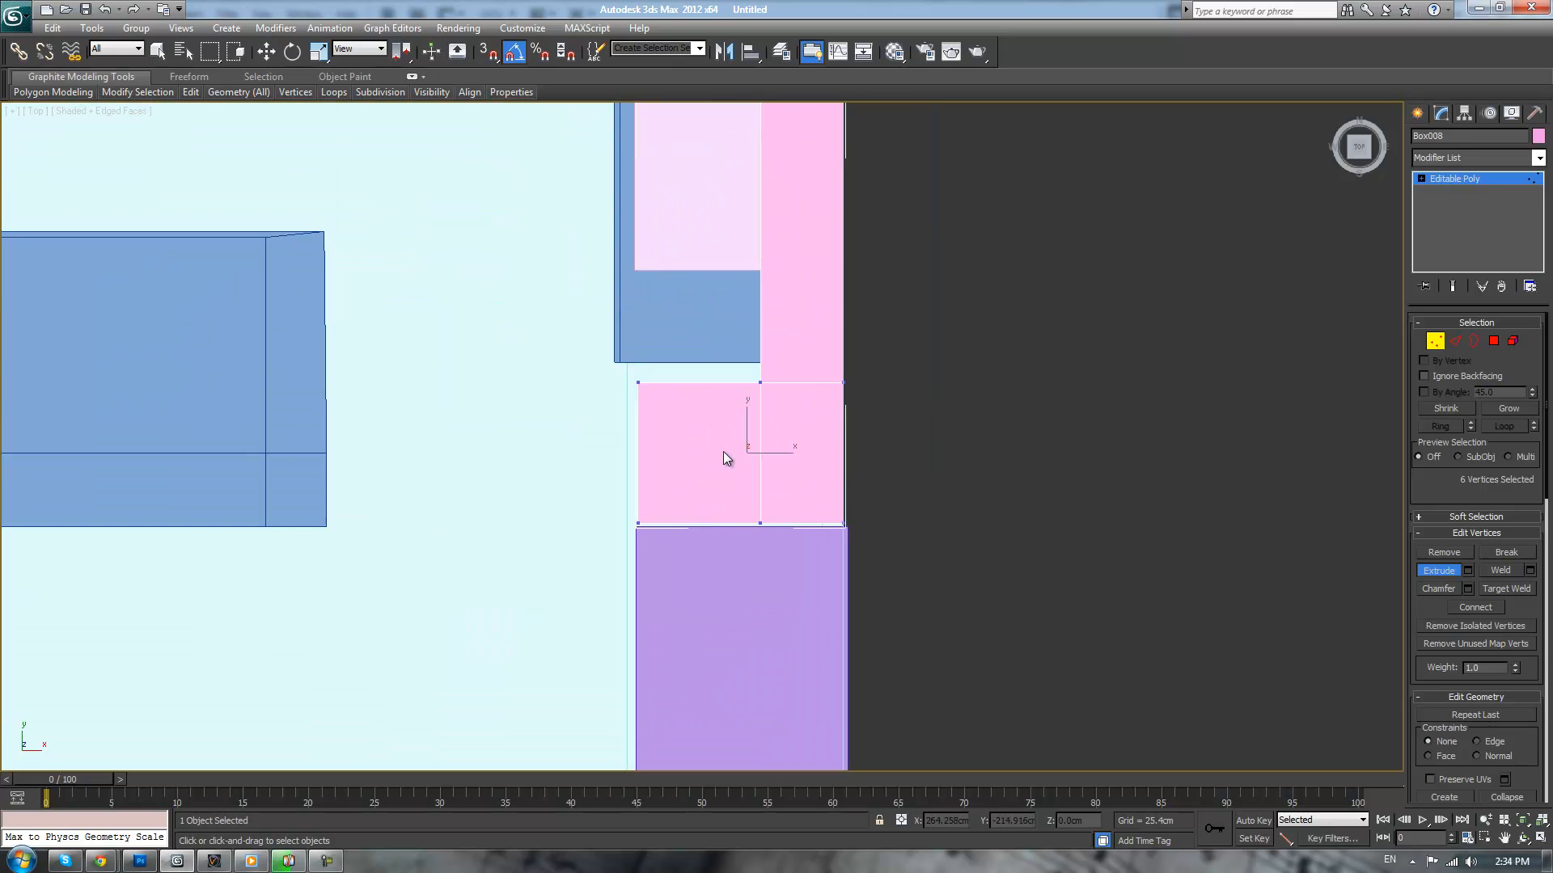
pyautogui.press('1')
pyautogui.press('w')
pyautogui.moveTo(702, 547); pyautogui.dragTo(702, 547)
pyautogui.moveTo(671, 449); pyautogui.dragTo(645, 448)
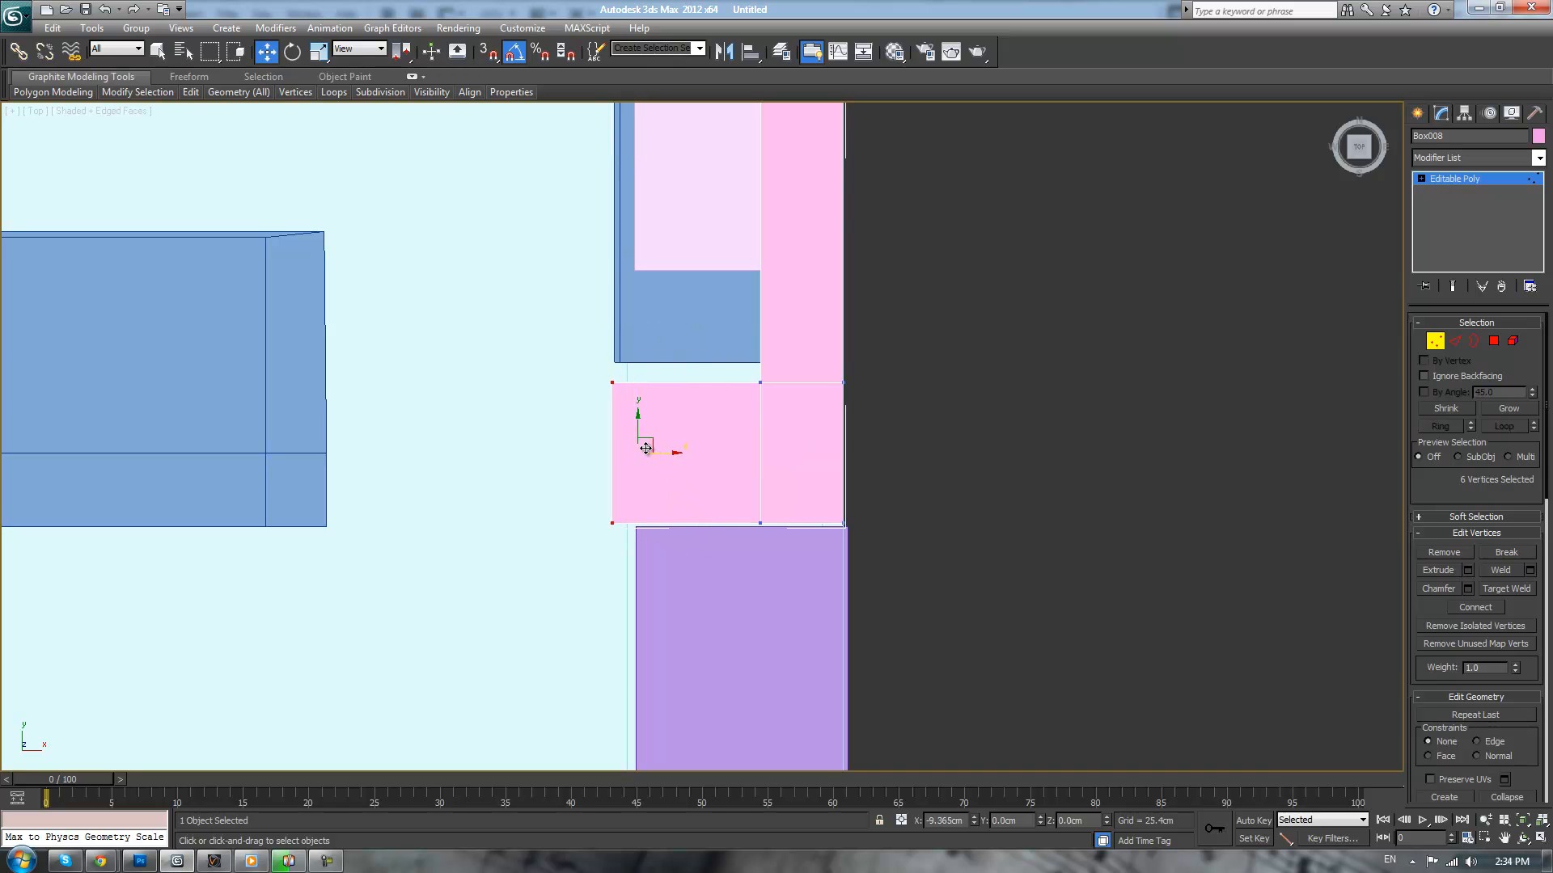
pyautogui.moveTo(1077, 499); pyautogui.dragTo(1072, 375, button='middle')
pyautogui.click(677, 511)
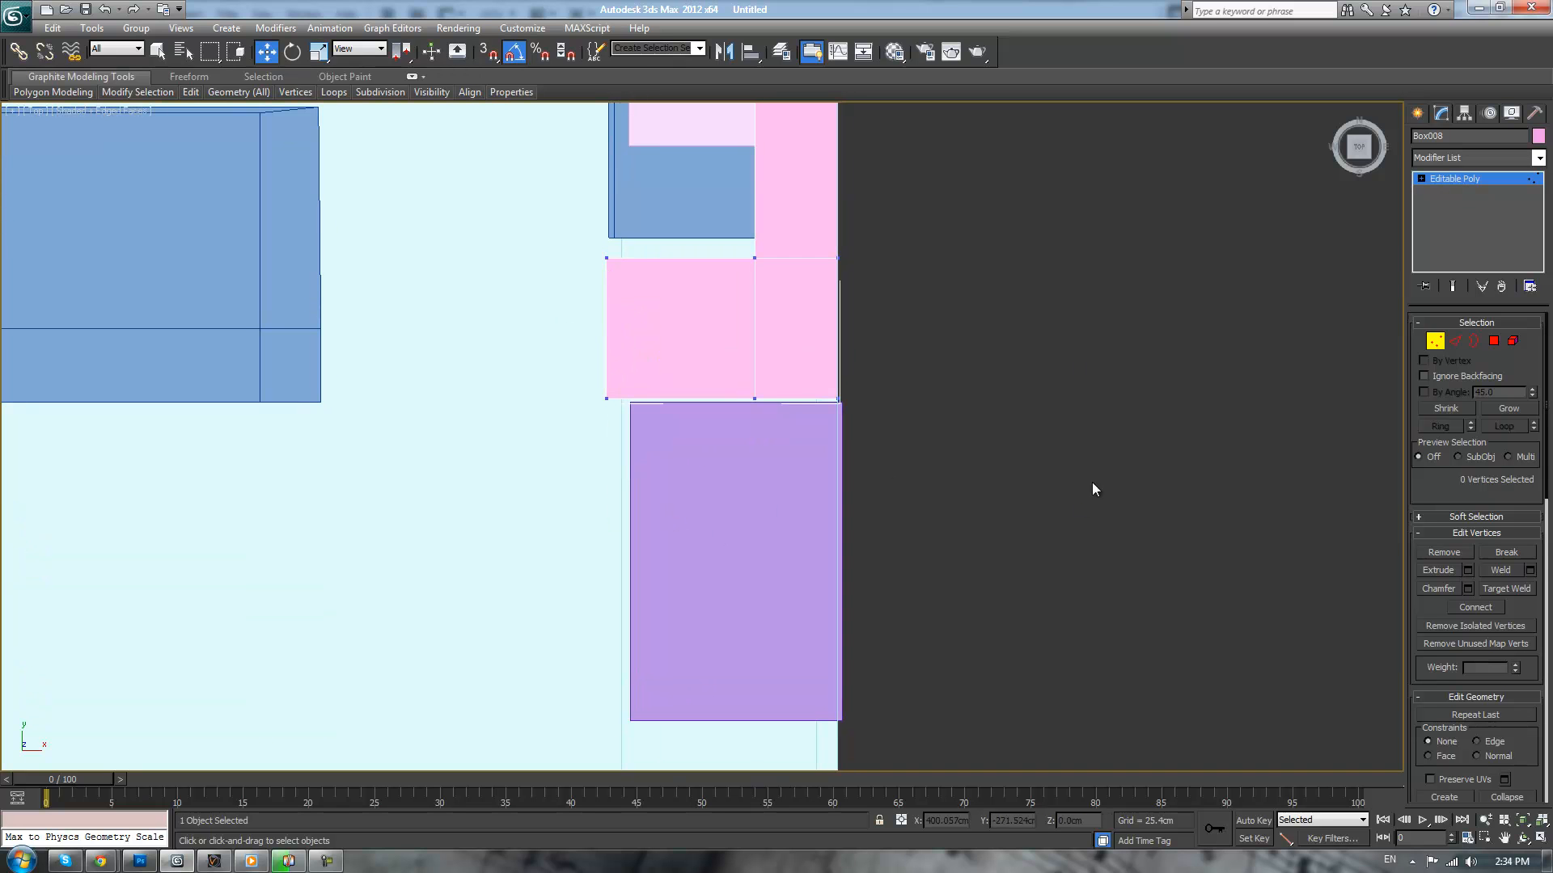
# - Shift the purple tall cabinet away from the wall to about X 257.97 cm in Top view
pyautogui.click(746, 541)
pyautogui.moveTo(761, 562); pyautogui.dragTo(724, 555)
pyautogui.moveTo(1034, 505); pyautogui.dragTo(1050, 453, button='middle')
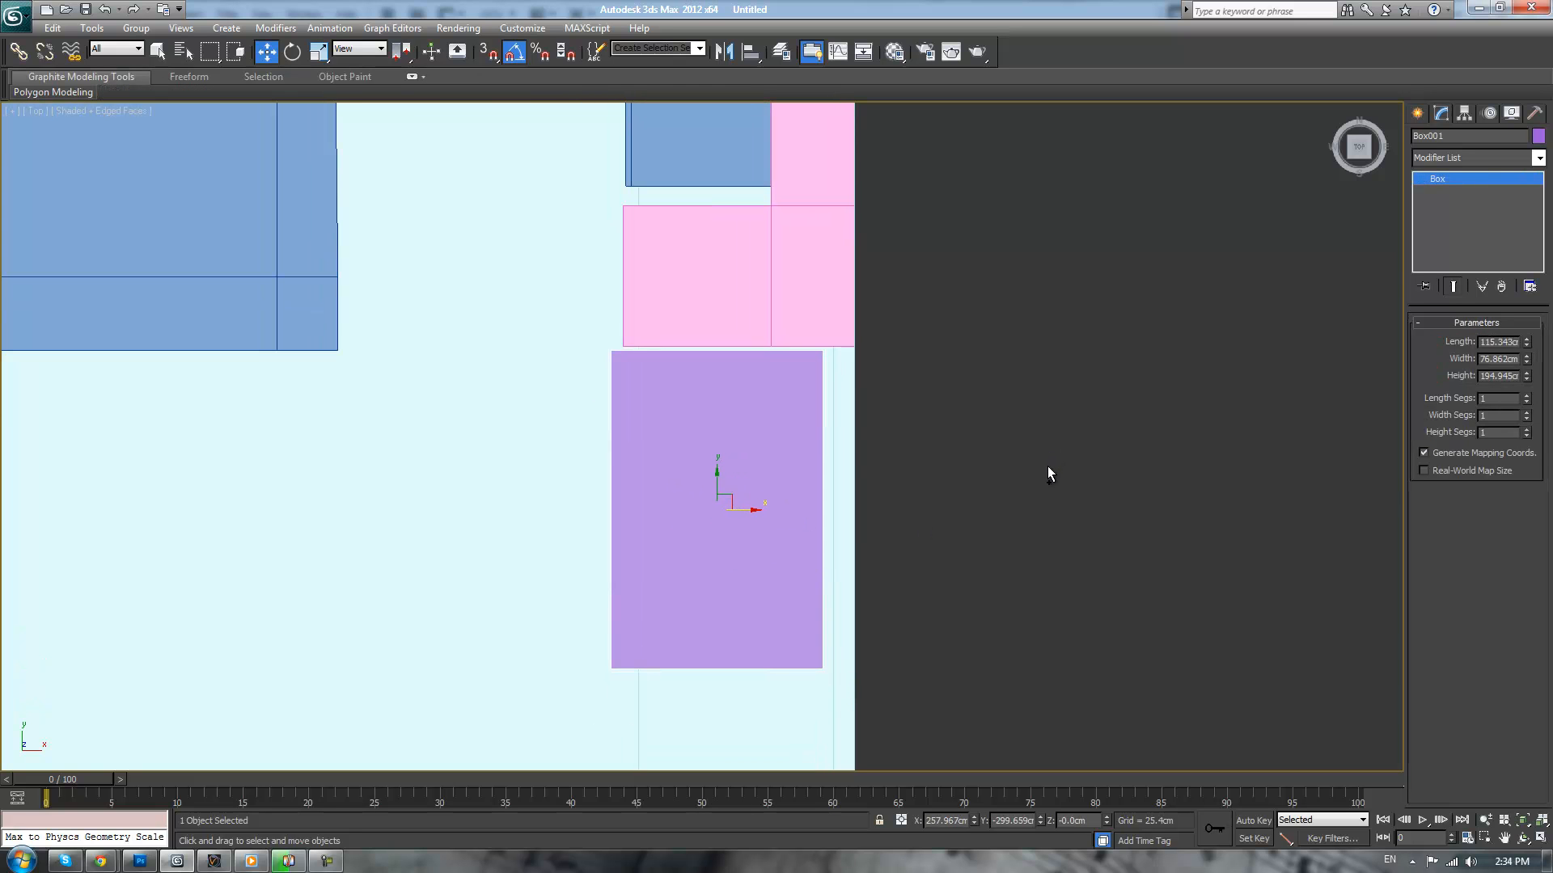
# - Convert the purple cabinet to an editable poly and stretch its vertices back to the wall and sideways to the pink column
pyautogui.hotkey('ctrl', 'e')
pyautogui.press('1')
pyautogui.moveTo(967, 266); pyautogui.dragTo(781, 745)
pyautogui.moveTo(855, 502); pyautogui.dragTo(880, 503)
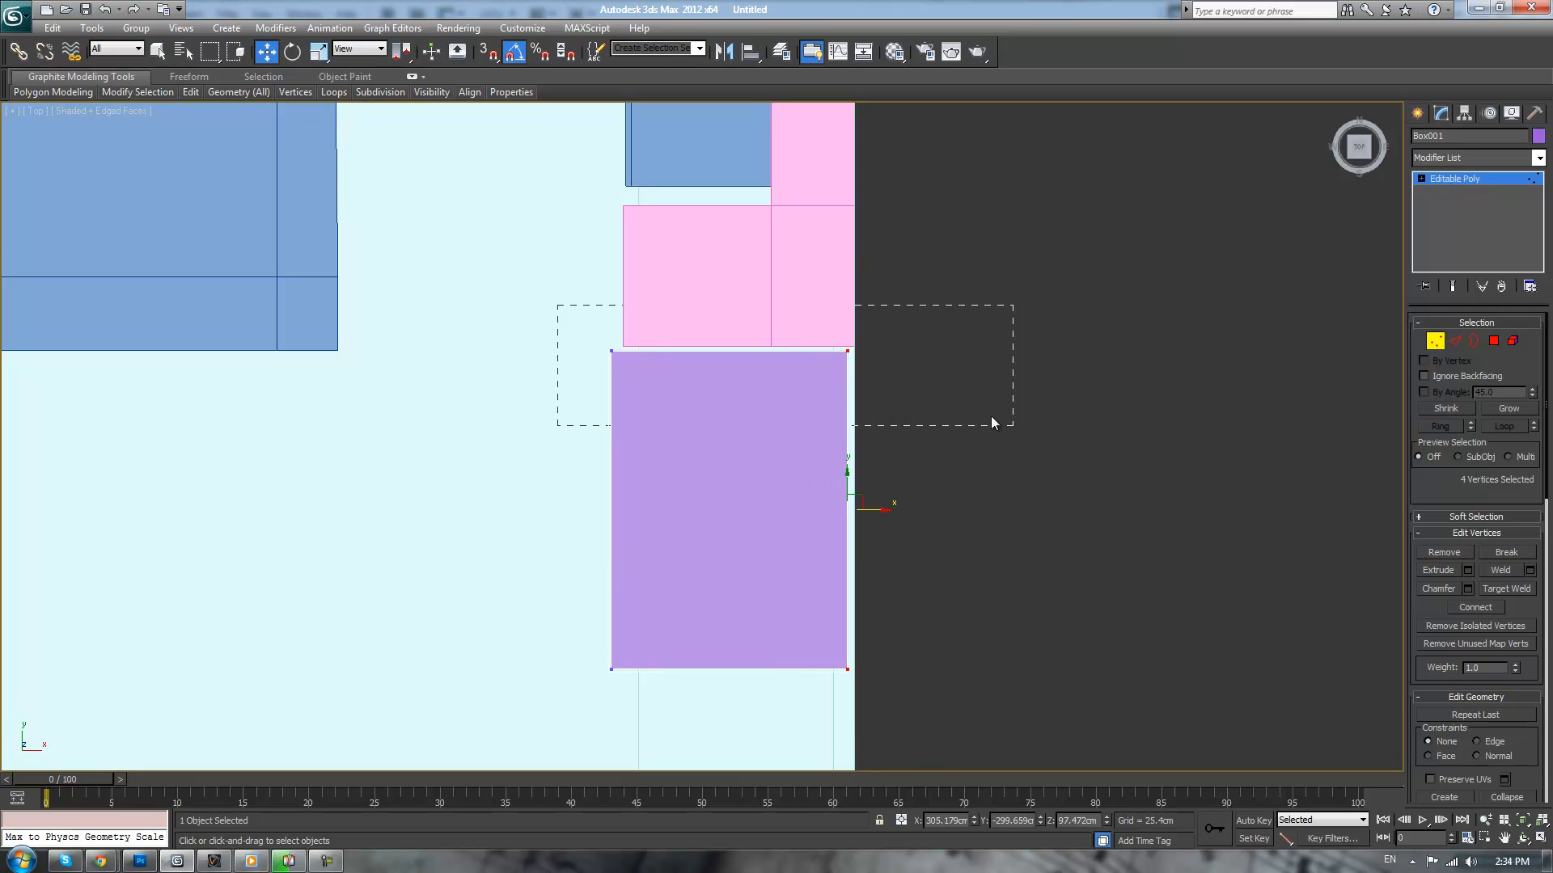
pyautogui.moveTo(728, 320); pyautogui.dragTo(733, 315)
pyautogui.moveTo(975, 325); pyautogui.dragTo(820, 717)
pyautogui.moveTo(880, 511); pyautogui.dragTo(888, 509)
pyautogui.click(1044, 483)
# - Examine how the purple cabinet and pink column fit against the wall and counter in Perspective, and leave sub-object editing
pyautogui.press('p')
pyautogui.scroll(-8, 967, 474)
pyautogui.keyDown('alt'); pyautogui.moveTo(967, 474); pyautogui.dragTo(1142, 401, button='middle'); pyautogui.keyUp('alt')
pyautogui.scroll(1, 1056, 377)
pyautogui.scroll(3, 1029, 404)
pyautogui.keyDown('alt'); pyautogui.moveTo(783, 545); pyautogui.dragTo(856, 551, button='middle'); pyautogui.keyUp('alt')
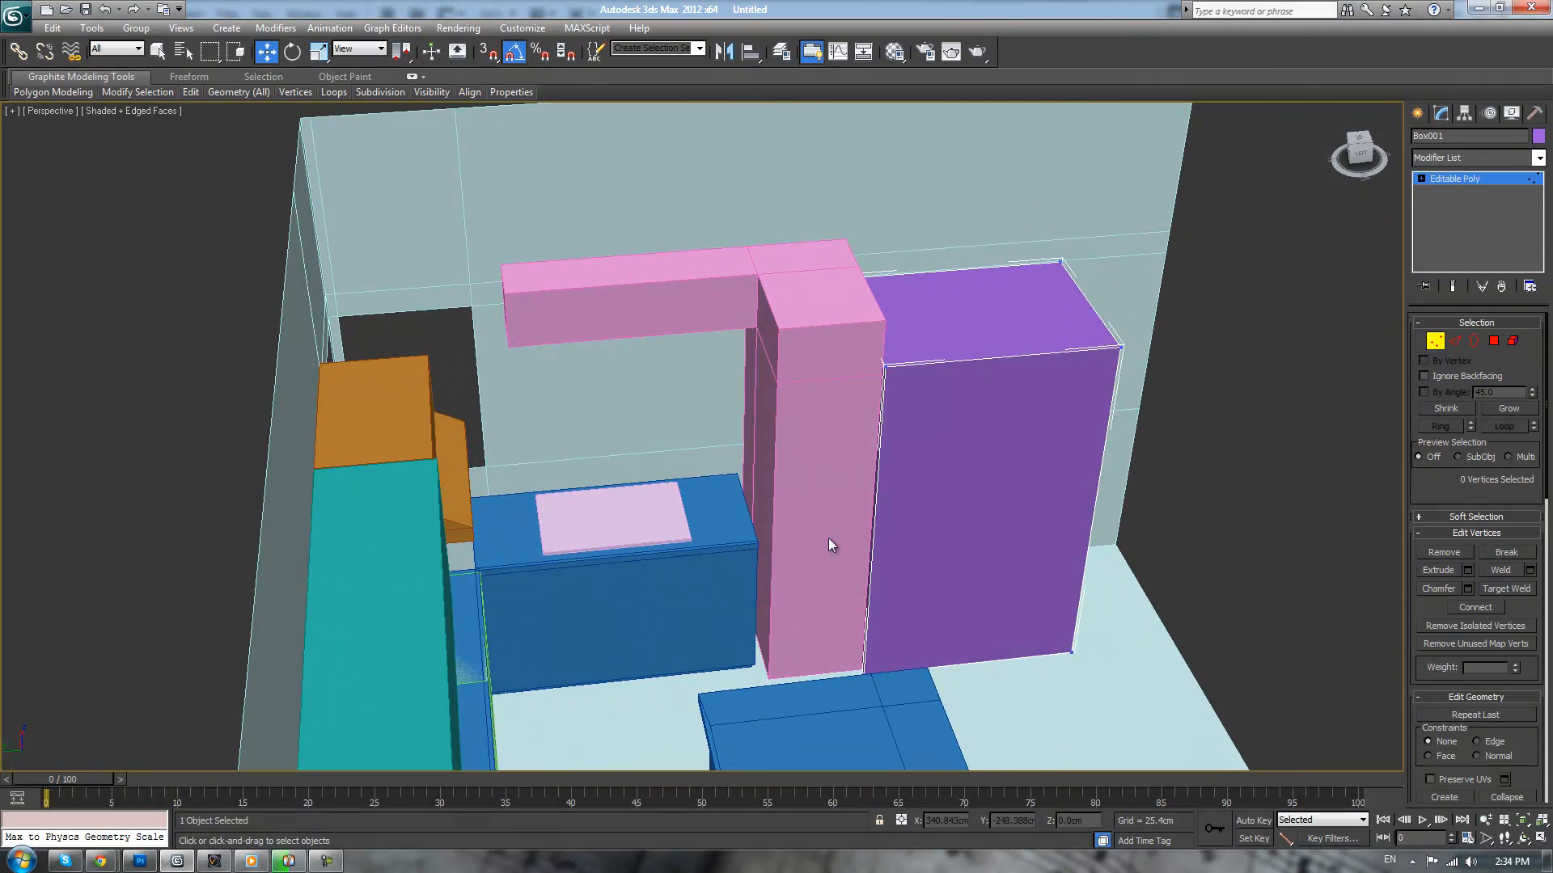
pyautogui.scroll(-5, 721, 477)
pyautogui.keyDown('alt'); pyautogui.moveTo(728, 503); pyautogui.dragTo(695, 493, button='middle'); pyautogui.keyUp('alt')
pyautogui.scroll(4, 671, 484)
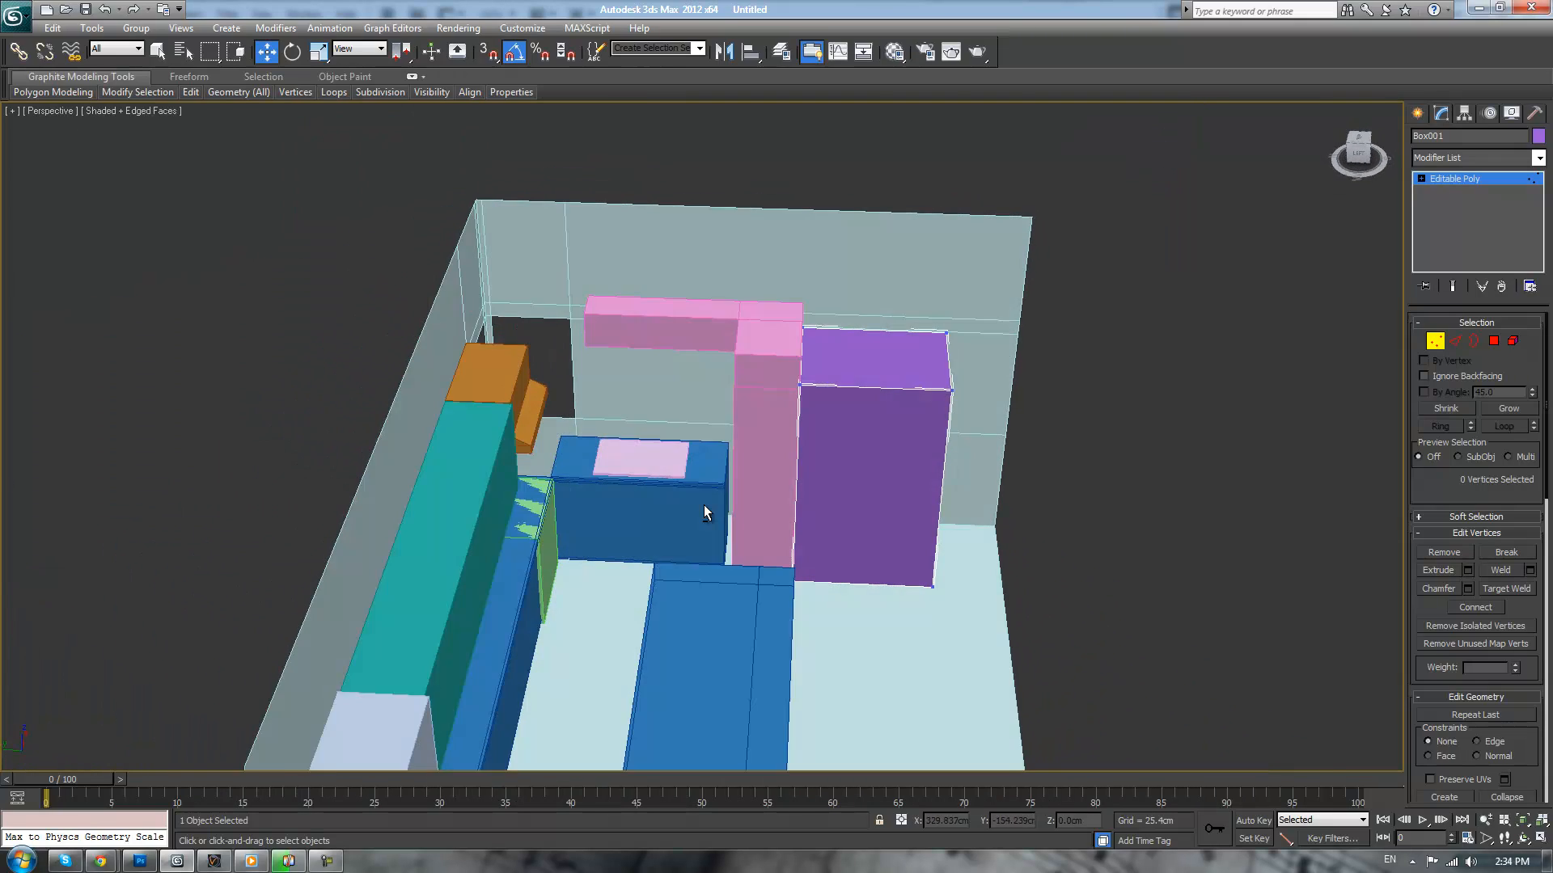
pyautogui.scroll(5, 701, 392)
pyautogui.click(1492, 340)
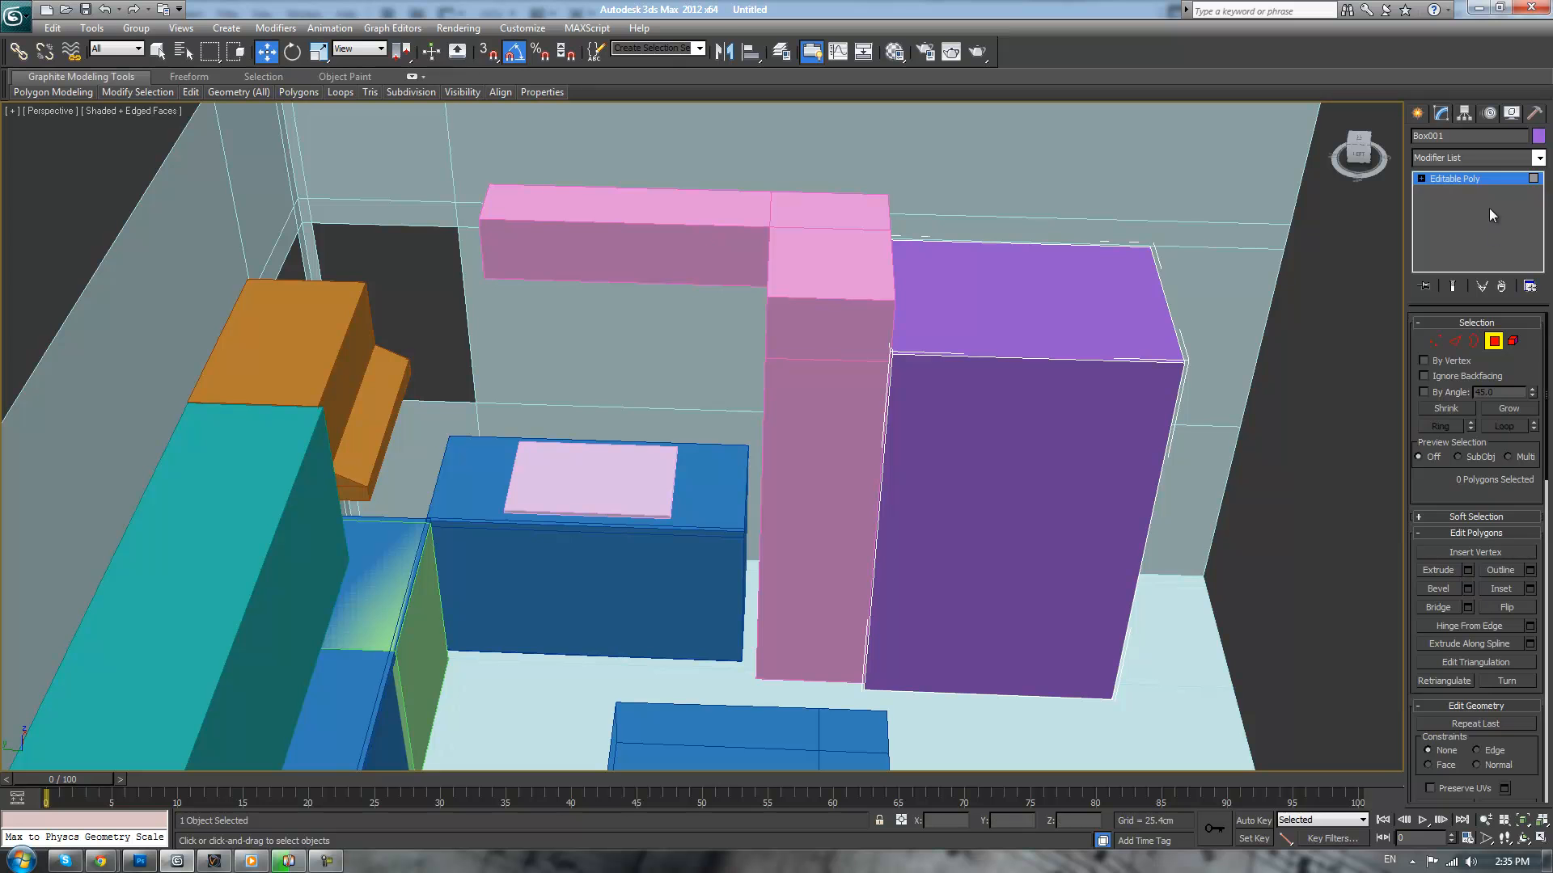
pyautogui.click(1475, 178)
# - Deepen the pink wall cabinet by moving its front vertices away from the wall in Top view
pyautogui.click(779, 281)
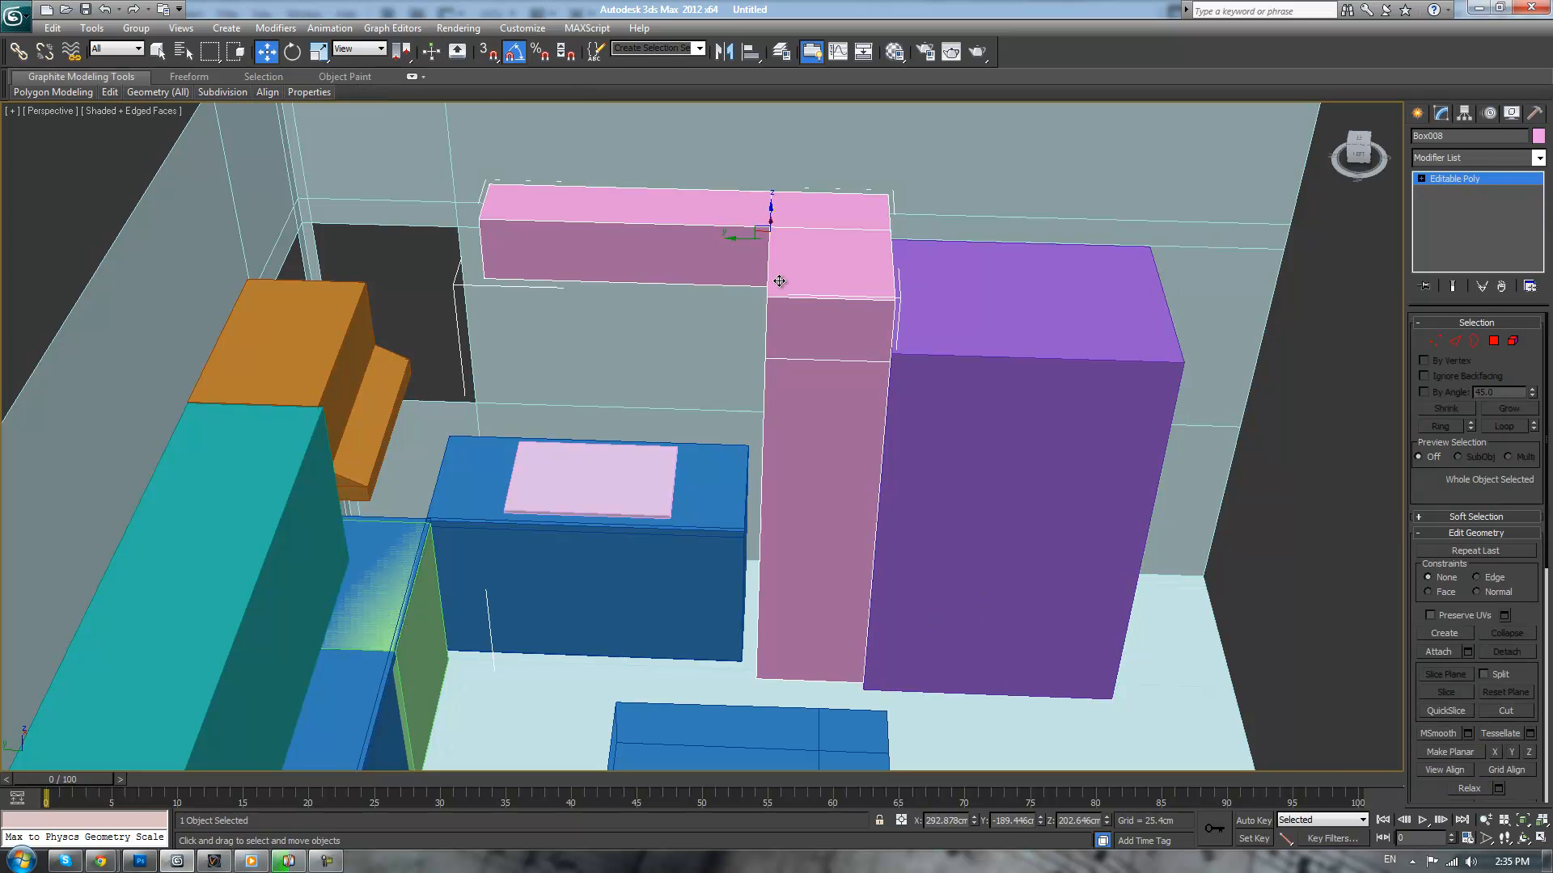
pyautogui.press('4')
pyautogui.click(617, 236)
pyautogui.keyDown('alt'); pyautogui.moveTo(617, 235); pyautogui.dragTo(627, 235, button='middle'); pyautogui.keyUp('alt')
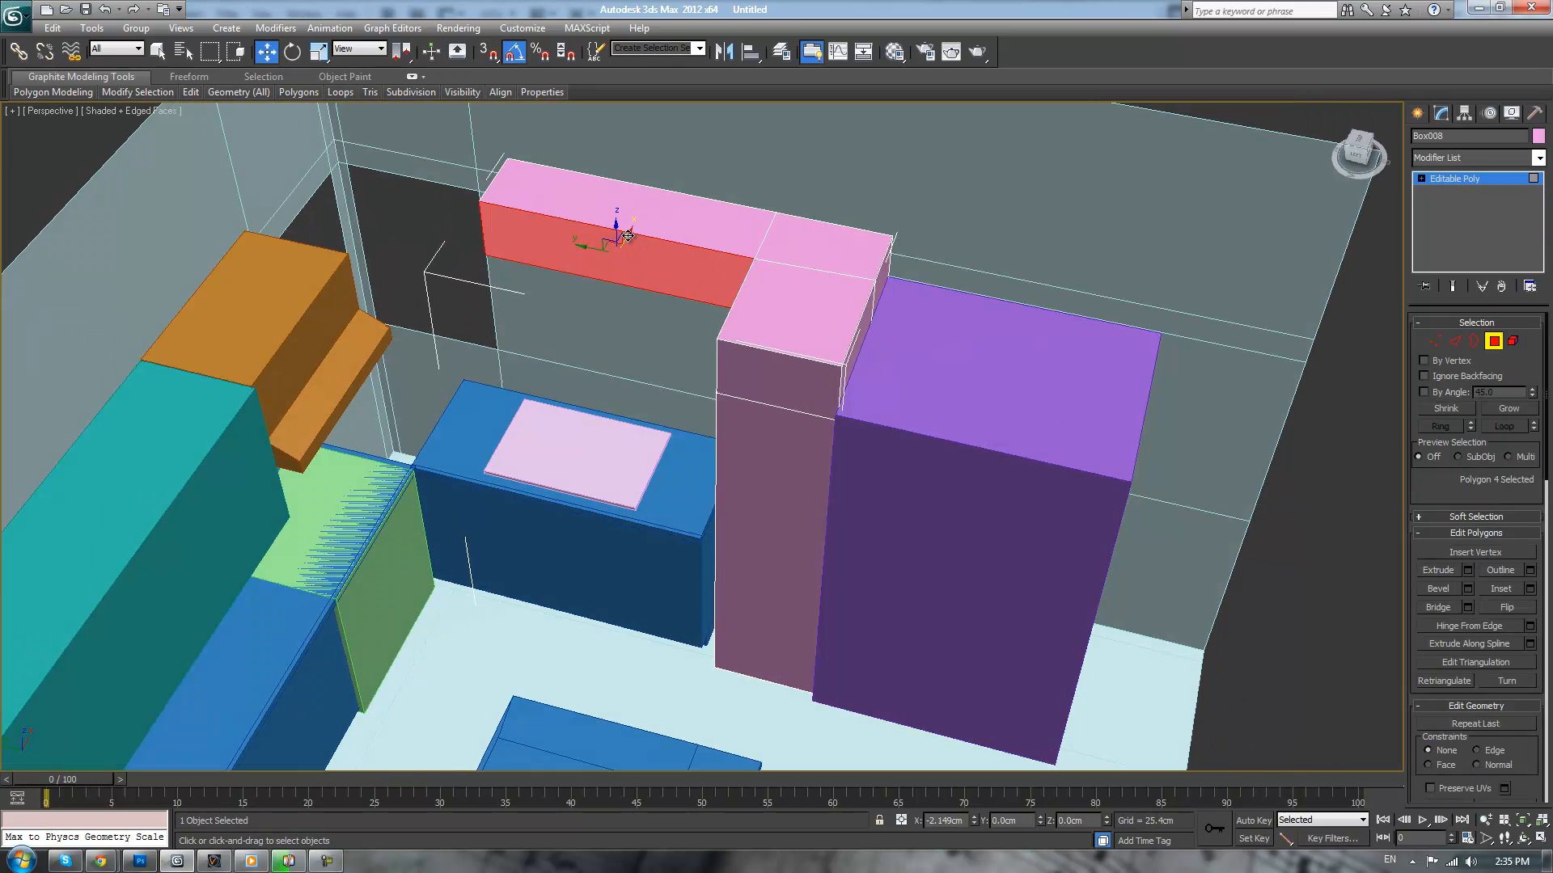
pyautogui.press('1')
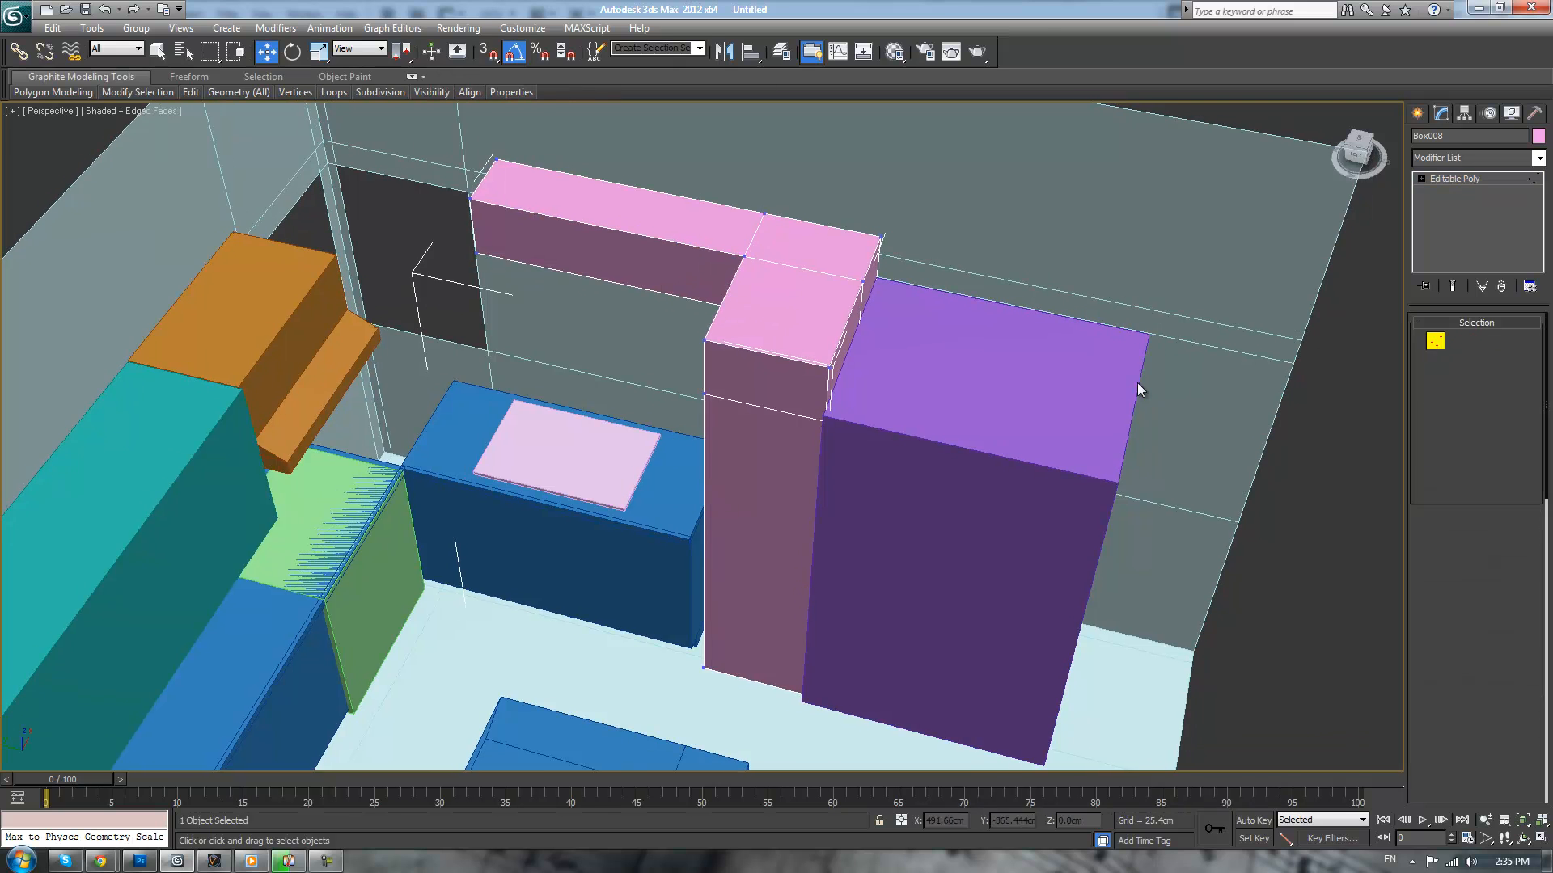
pyautogui.press('t')
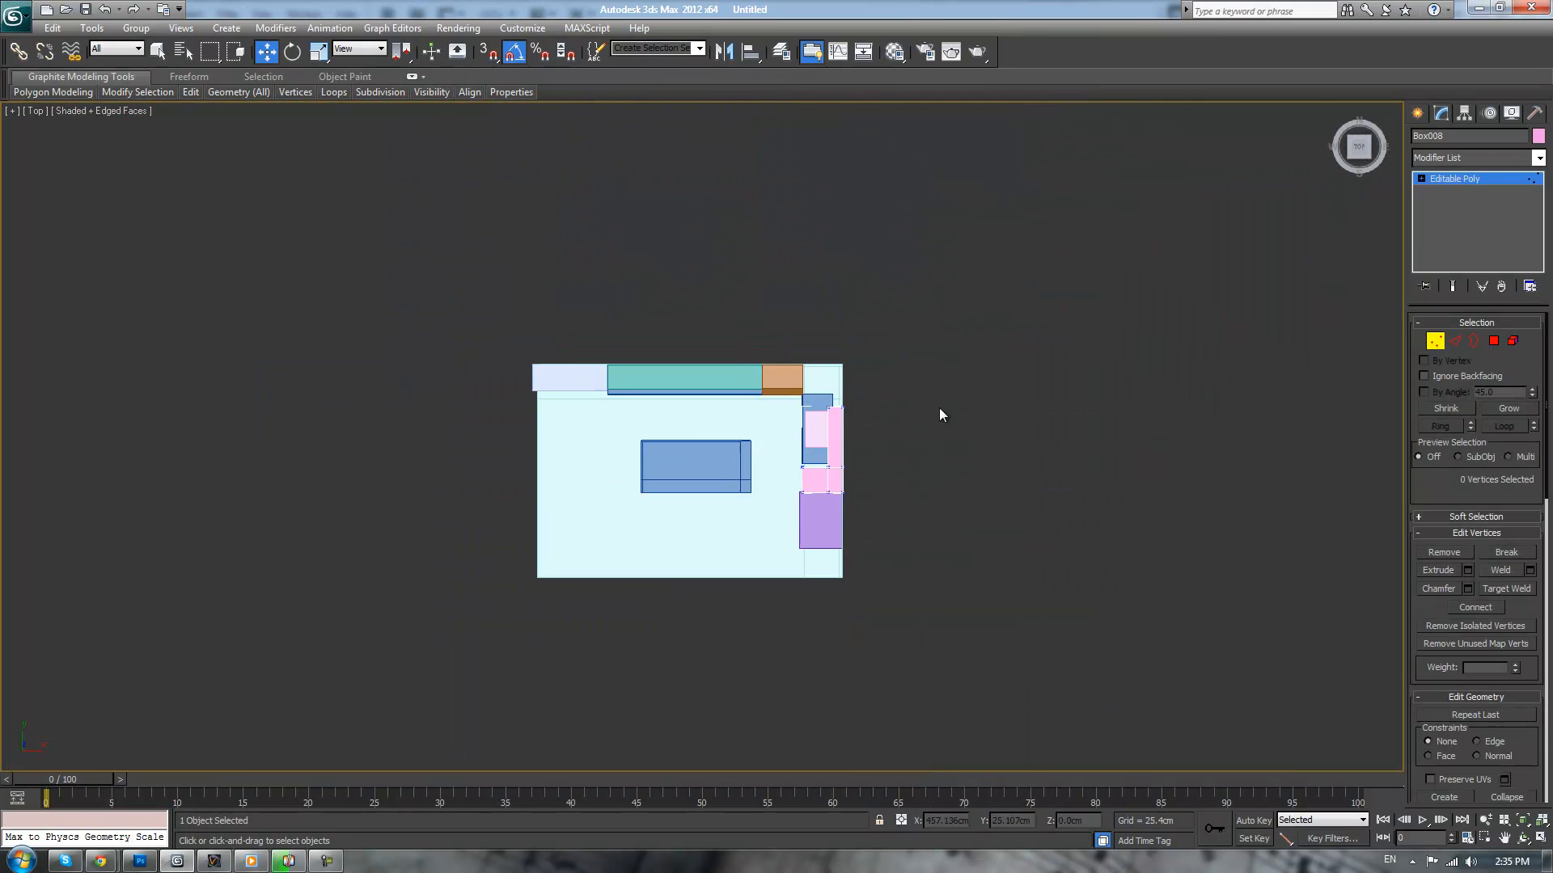
pyautogui.scroll(5, 885, 424)
pyautogui.moveTo(823, 501); pyautogui.dragTo(817, 468, button='middle')
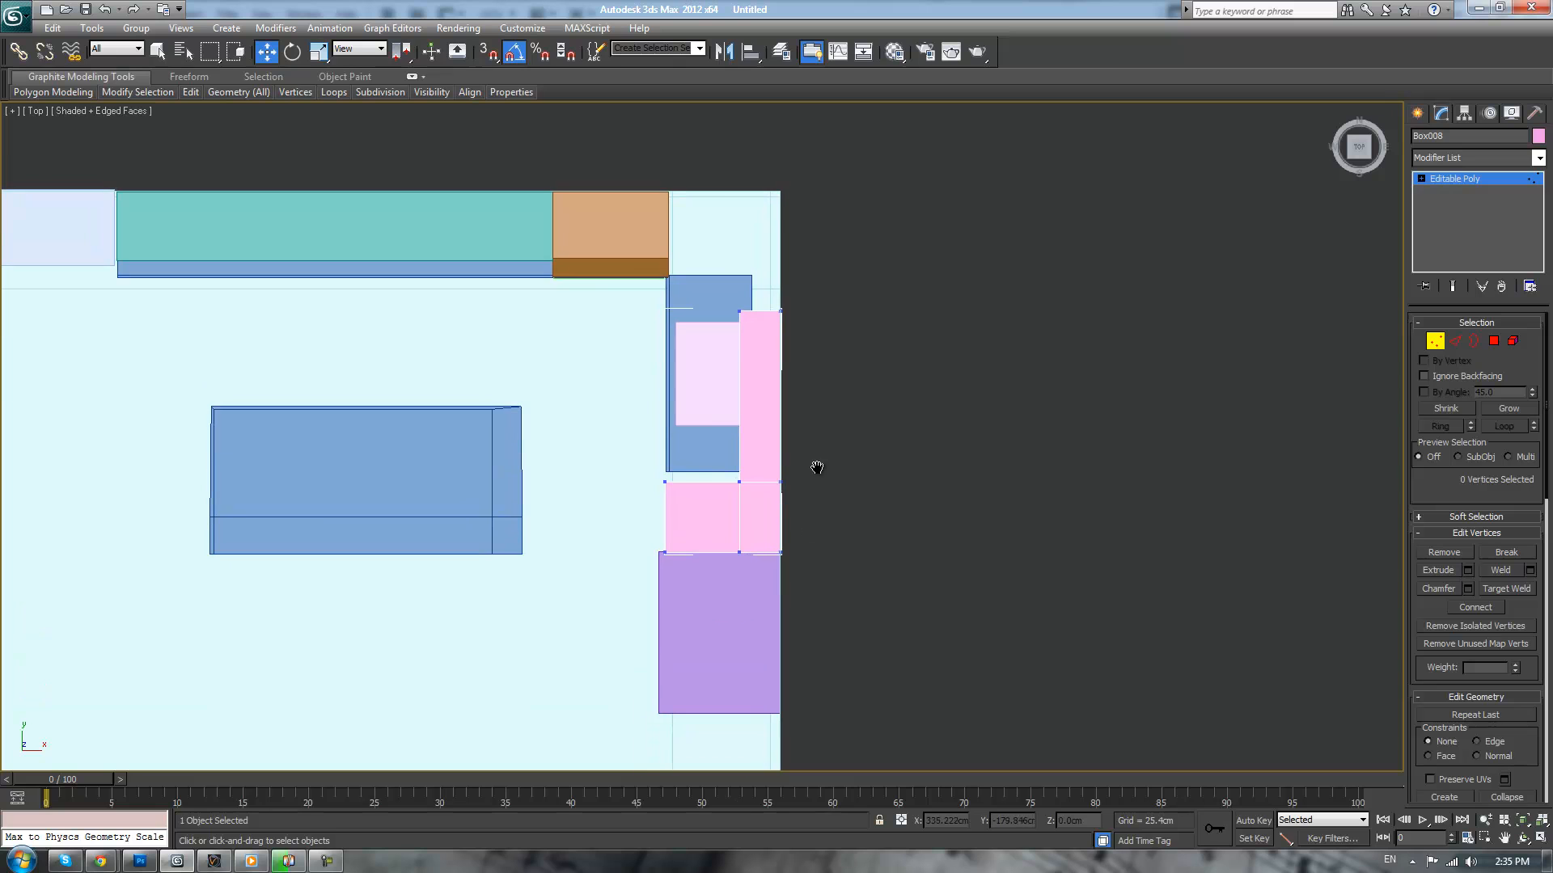
pyautogui.moveTo(749, 570); pyautogui.dragTo(749, 569)
pyautogui.moveTo(767, 461); pyautogui.dragTo(745, 464)
pyautogui.click(881, 324)
# - Return to Perspective, finish editing the pink cabinet's vertices and deselect it
pyautogui.press('p')
pyautogui.scroll(-4, 886, 344)
pyautogui.keyDown('alt'); pyautogui.moveTo(867, 365); pyautogui.dragTo(1058, 344, button='middle'); pyautogui.keyUp('alt')
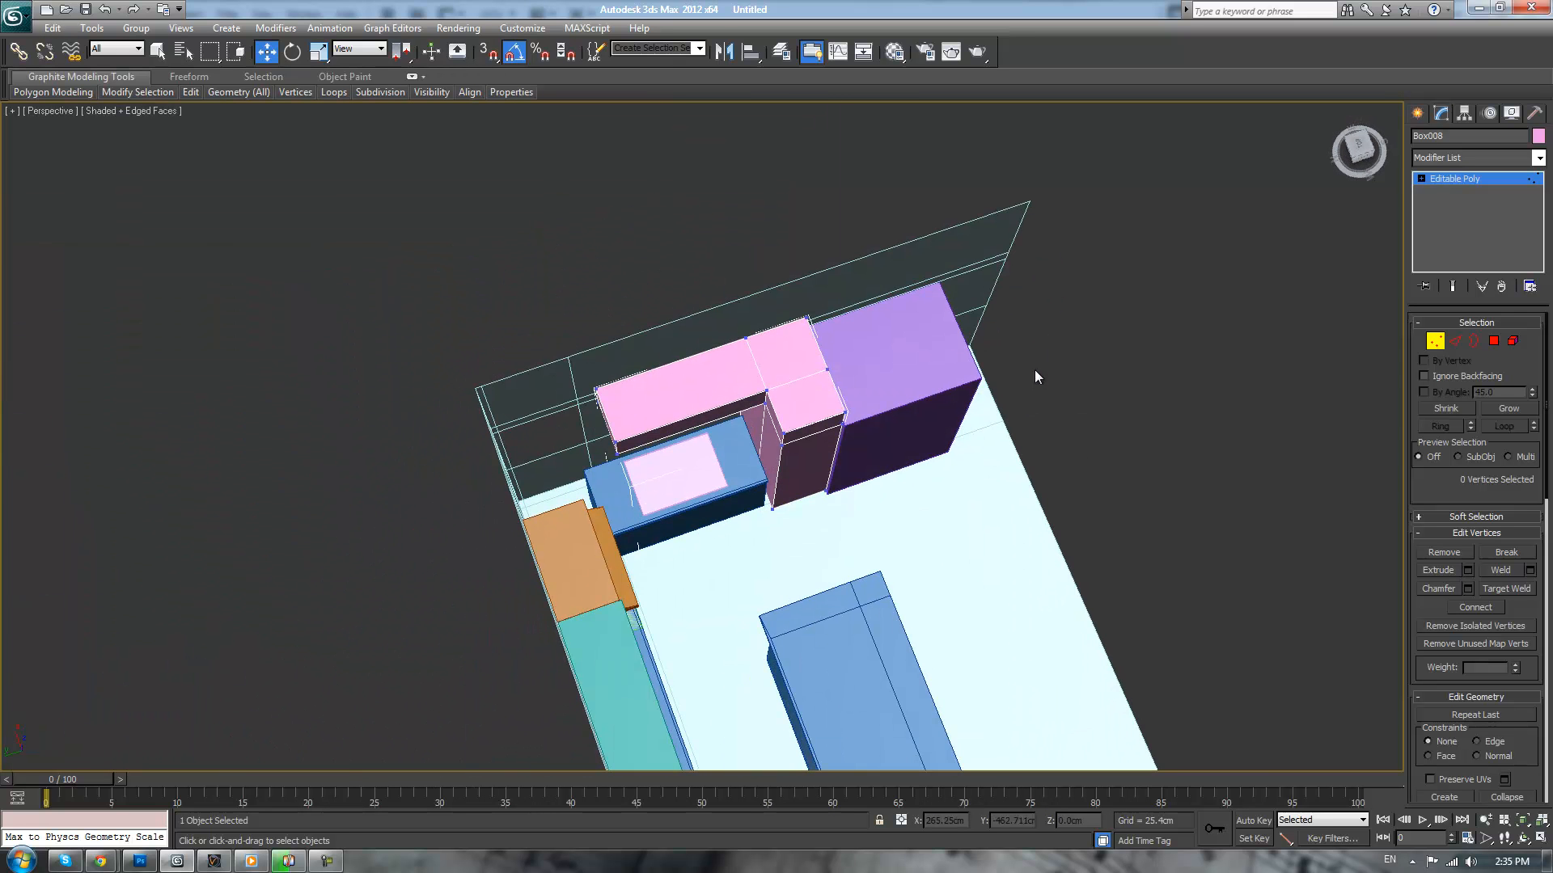
pyautogui.scroll(4, 1011, 520)
pyautogui.keyDown('alt'); pyautogui.moveTo(992, 520); pyautogui.dragTo(1103, 468, button='middle'); pyautogui.keyUp('alt')
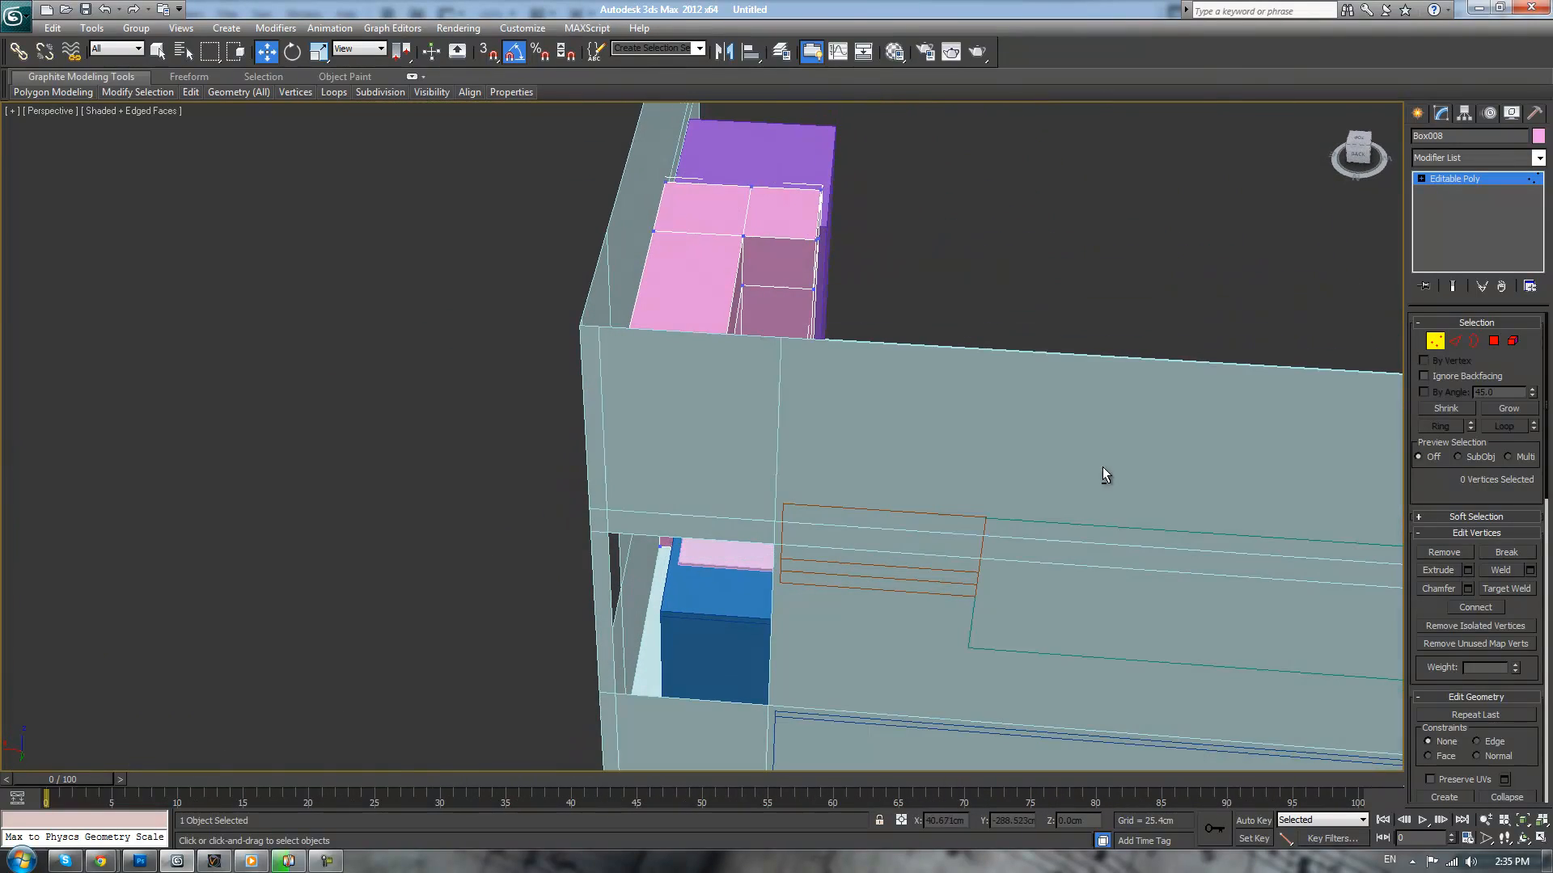
pyautogui.click(1454, 178)
pyautogui.click(1069, 230)
# - Select the room's vertices along the short wall behind the pink and purple cabinets, and switch to Top view
pyautogui.moveTo(737, 404); pyautogui.dragTo(751, 389, button='middle')
pyautogui.click(751, 388)
pyautogui.moveTo(990, 264); pyautogui.dragTo(1035, 268, button='middle')
pyautogui.scroll(-6, 1019, 251)
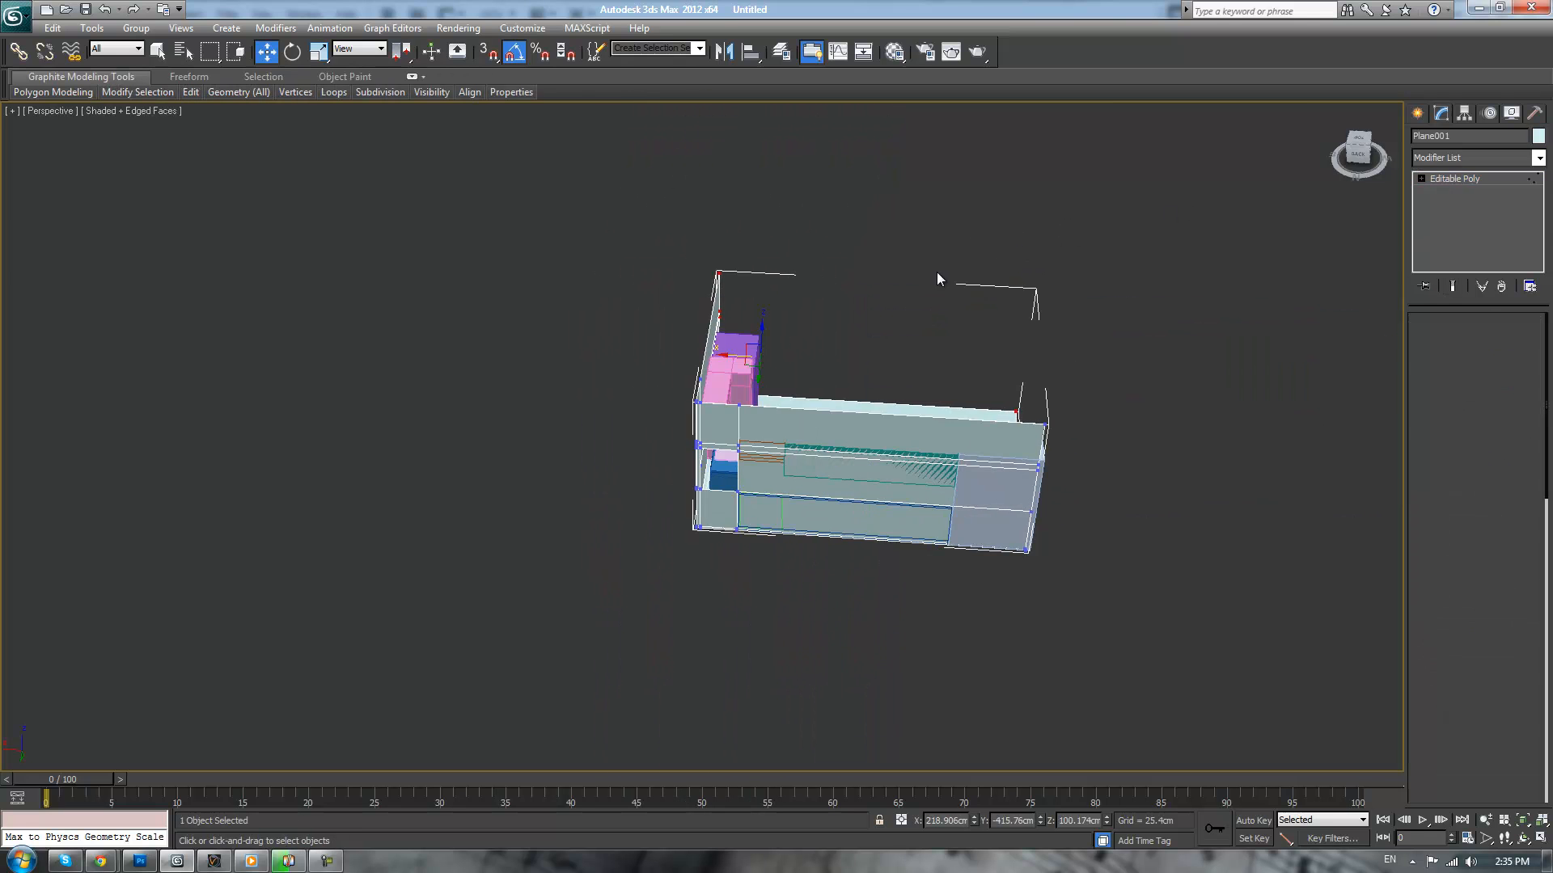
pyautogui.press('1')
pyautogui.keyDown('alt'); pyautogui.moveTo(680, 263); pyautogui.dragTo(710, 254, button='middle'); pyautogui.keyUp('alt')
pyautogui.moveTo(688, 206); pyautogui.dragTo(763, 556)
pyautogui.scroll(5, 780, 522)
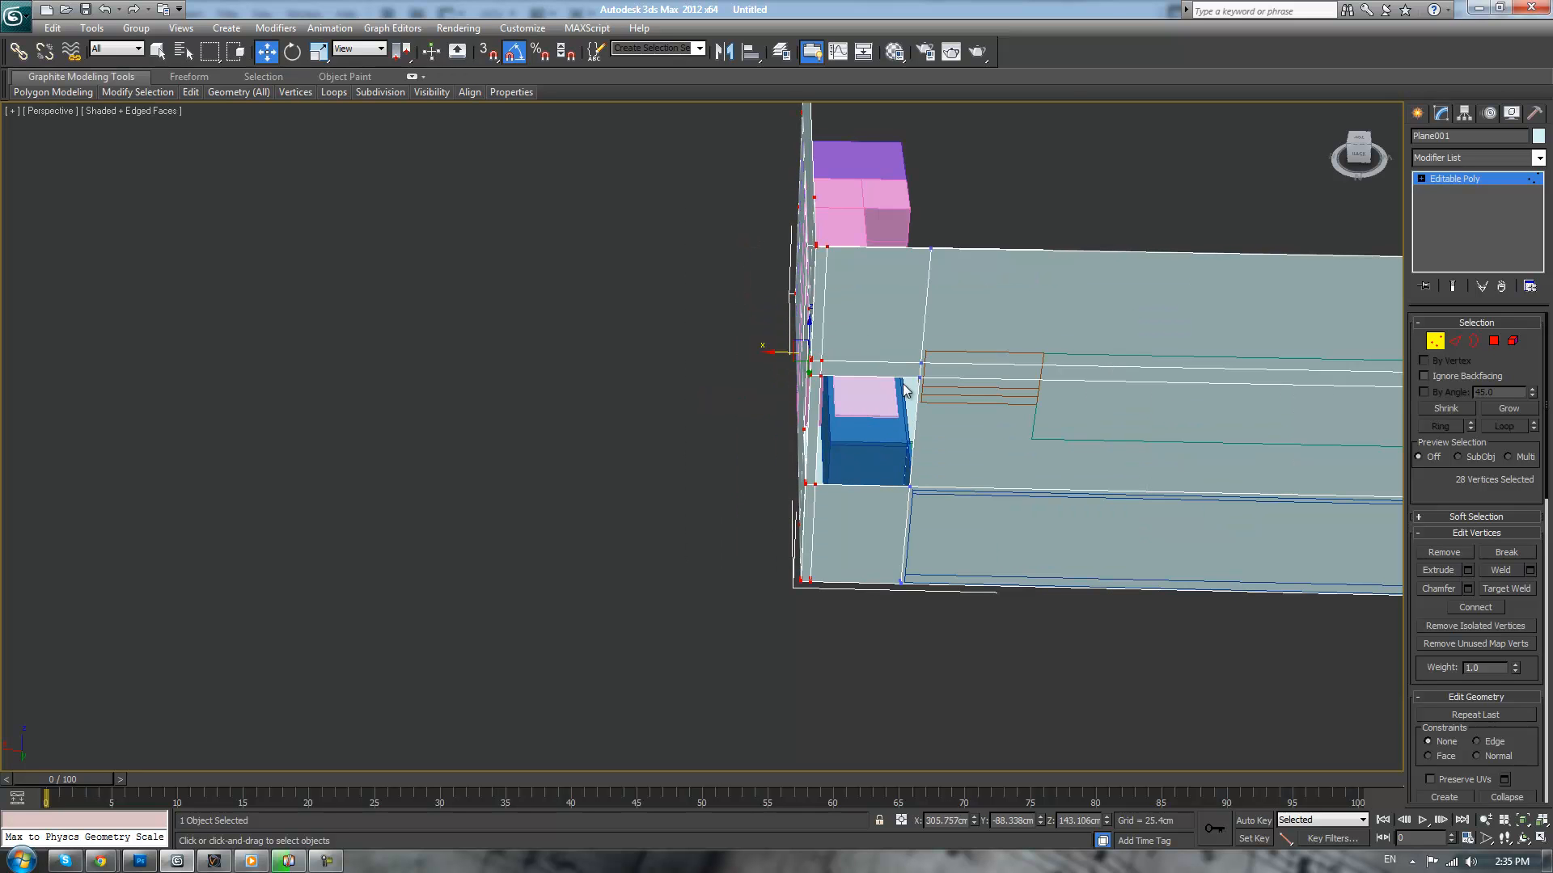
pyautogui.moveTo(916, 185); pyautogui.dragTo(962, 630)
pyautogui.keyDown('ctrl'); pyautogui.moveTo(875, 473); pyautogui.dragTo(874, 461); pyautogui.keyUp('ctrl')
pyautogui.keyDown('alt'); pyautogui.moveTo(841, 343); pyautogui.dragTo(847, 307, button='middle'); pyautogui.keyUp('alt')
pyautogui.press('t')
# - Try shifting the selected short-wall vertices inward along X, and undo the moves
pyautogui.moveTo(1046, 336); pyautogui.dragTo(1010, 335)
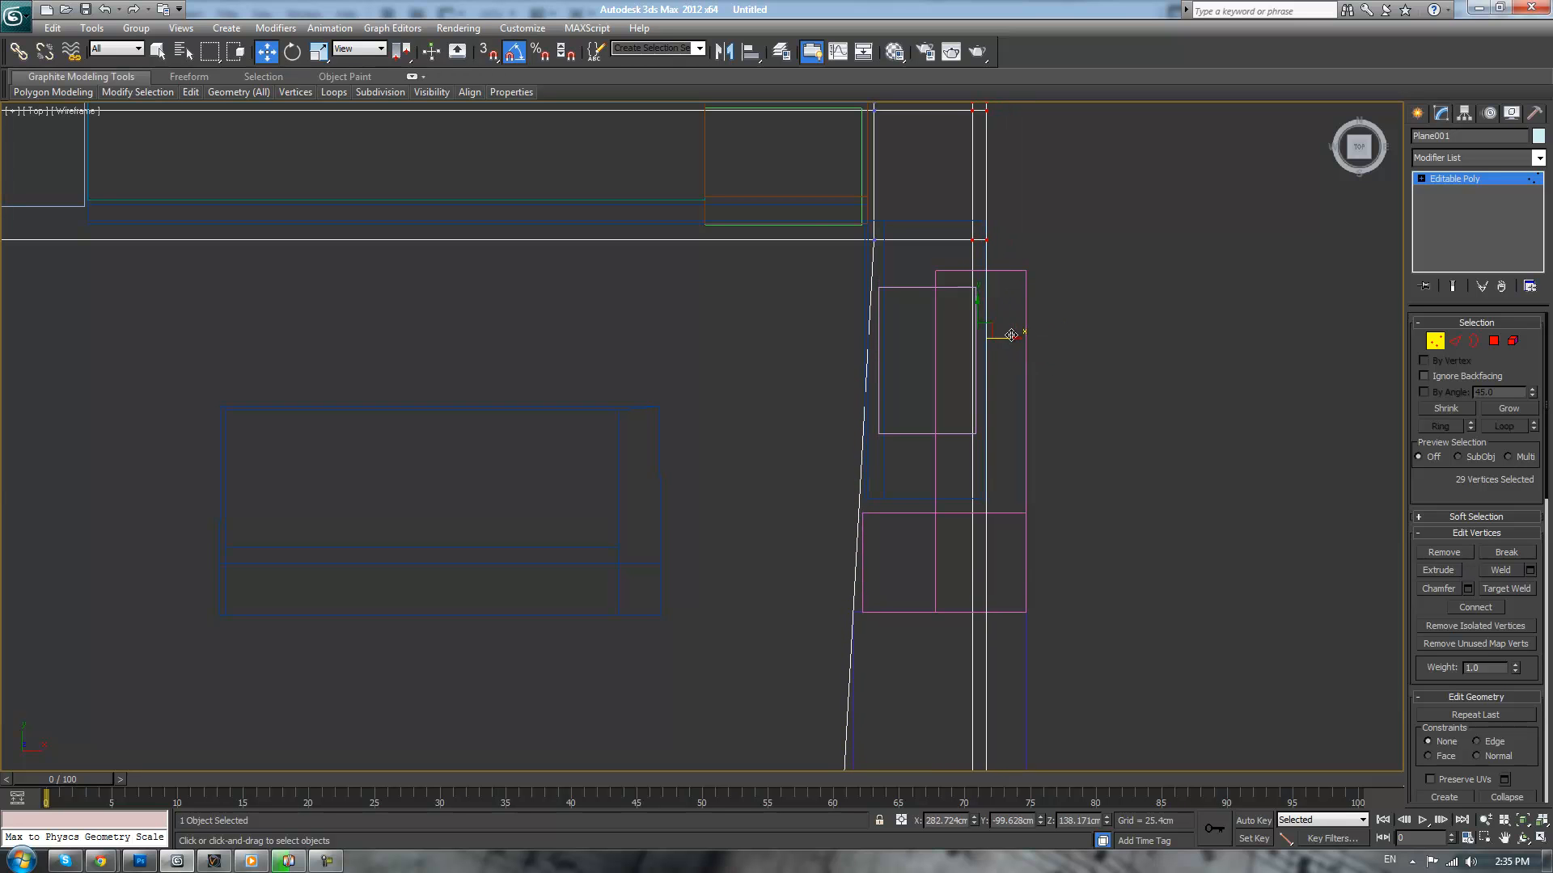
pyautogui.scroll(-2, 1133, 424)
pyautogui.hotkey('ctrl', 'z')
pyautogui.moveTo(1048, 621); pyautogui.dragTo(1059, 436, button='middle')
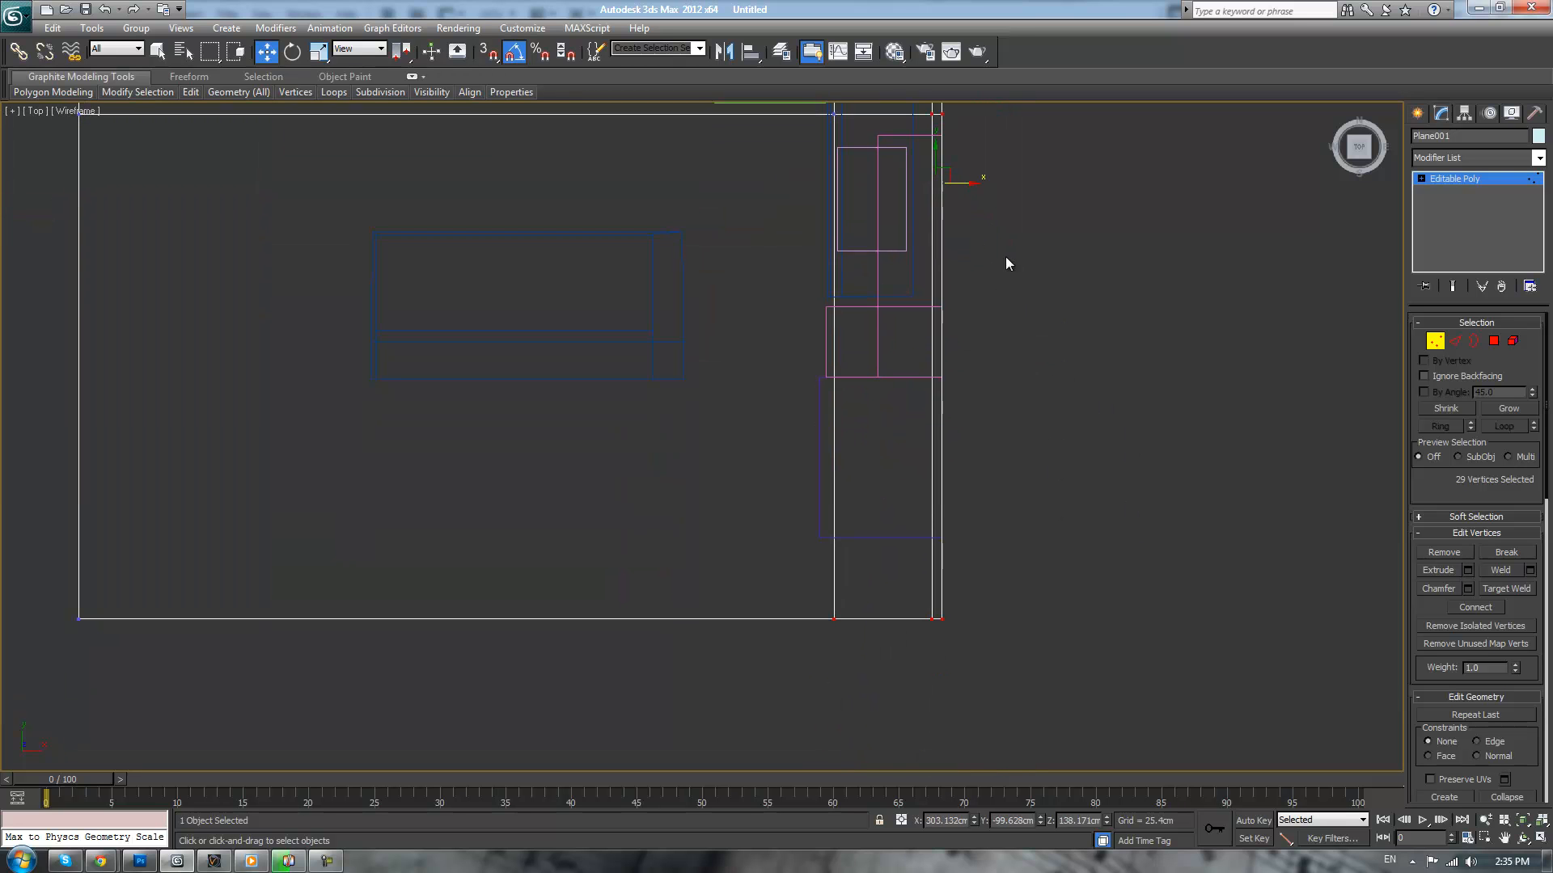
pyautogui.moveTo(963, 185)
pyautogui.mouseDown()
pyautogui.moveTo(926, 183)
pyautogui.moveTo(961, 193)
pyautogui.mouseUp()
pyautogui.hotkey('ctrl', 'z')
# - Remove the stray floor vertex from the selection, move the short wall inward about 21.17 cm along X, and finish vertex editing
pyautogui.moveTo(983, 150); pyautogui.dragTo(968, 335, button='middle')
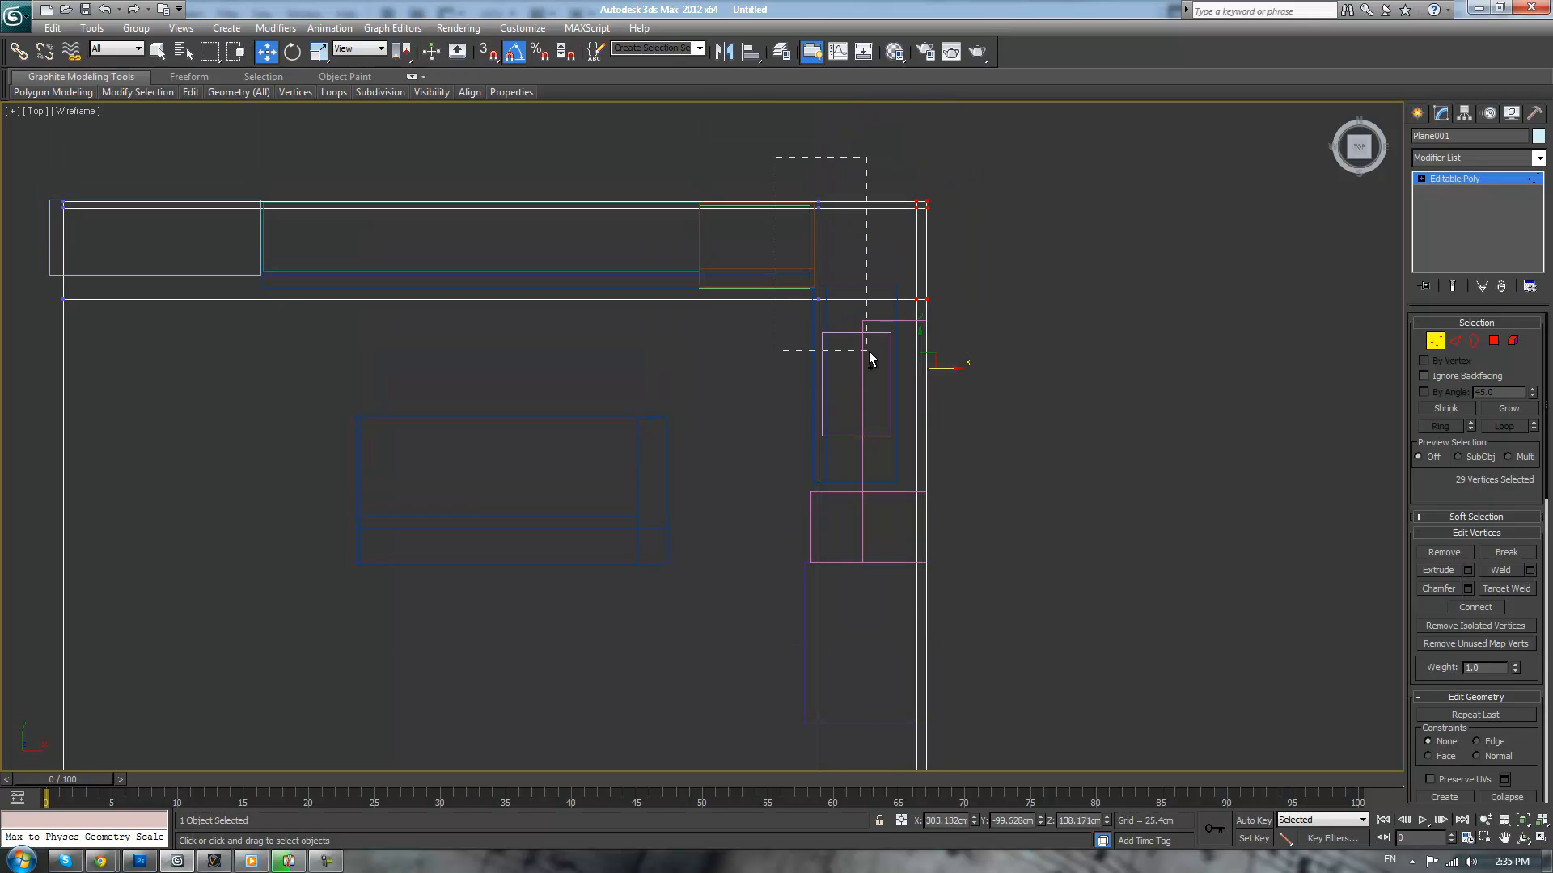
pyautogui.keyDown('alt'); pyautogui.moveTo(870, 348); pyautogui.dragTo(871, 351); pyautogui.keyUp('alt')
pyautogui.moveTo(1116, 515); pyautogui.dragTo(1075, 297, button='middle')
pyautogui.keyDown('alt'); pyautogui.moveTo(704, 524); pyautogui.dragTo(797, 669); pyautogui.keyUp('alt')
pyautogui.moveTo(987, 306); pyautogui.dragTo(964, 543, button='middle')
pyautogui.moveTo(882, 370); pyautogui.dragTo(855, 368)
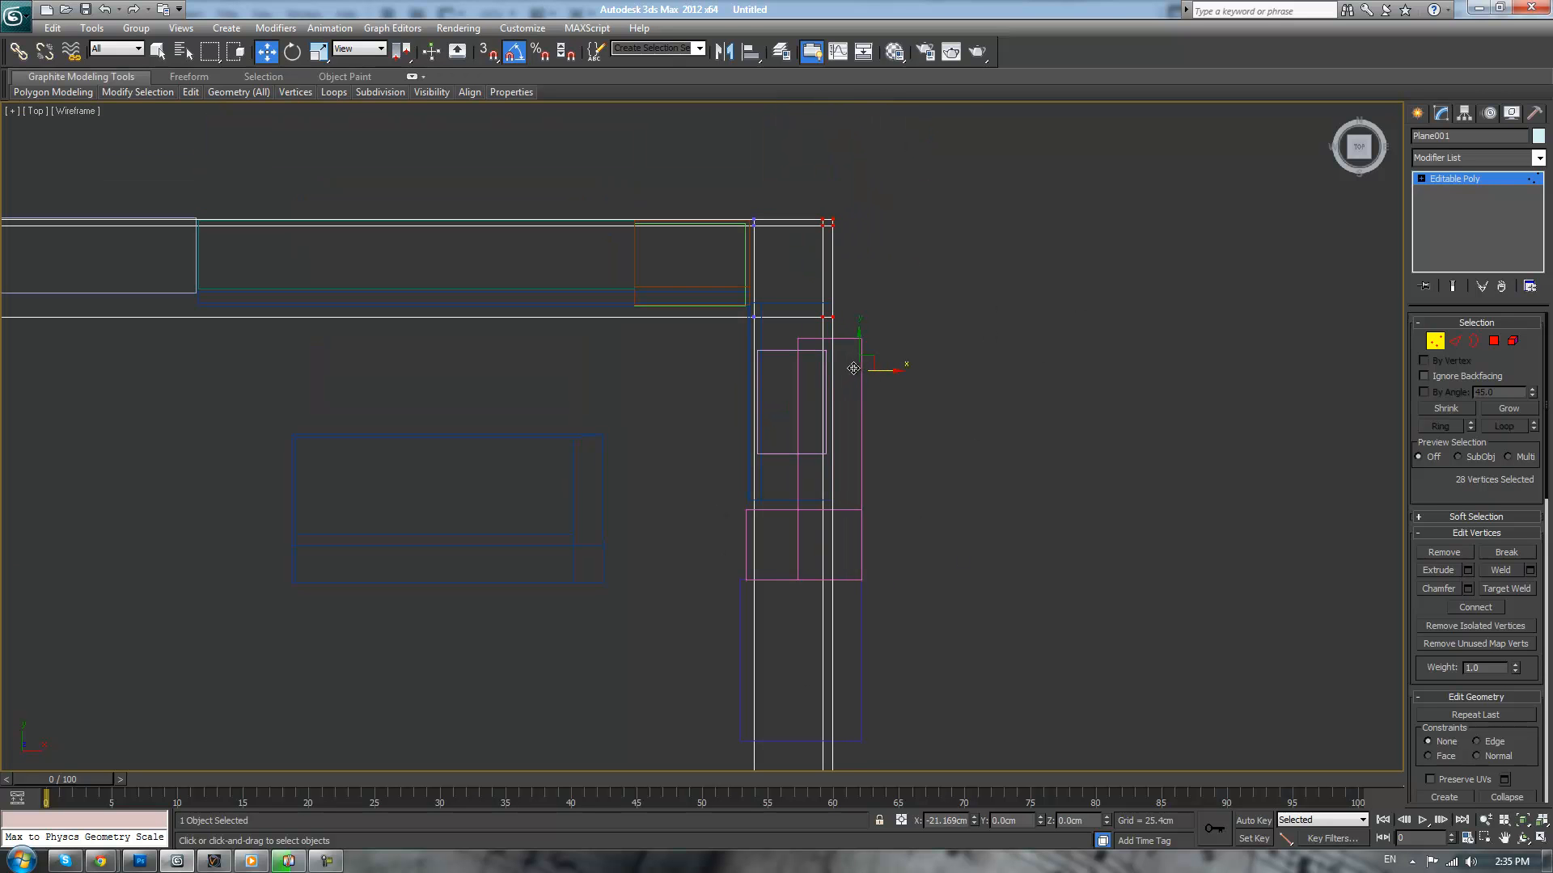
pyautogui.click(1456, 179)
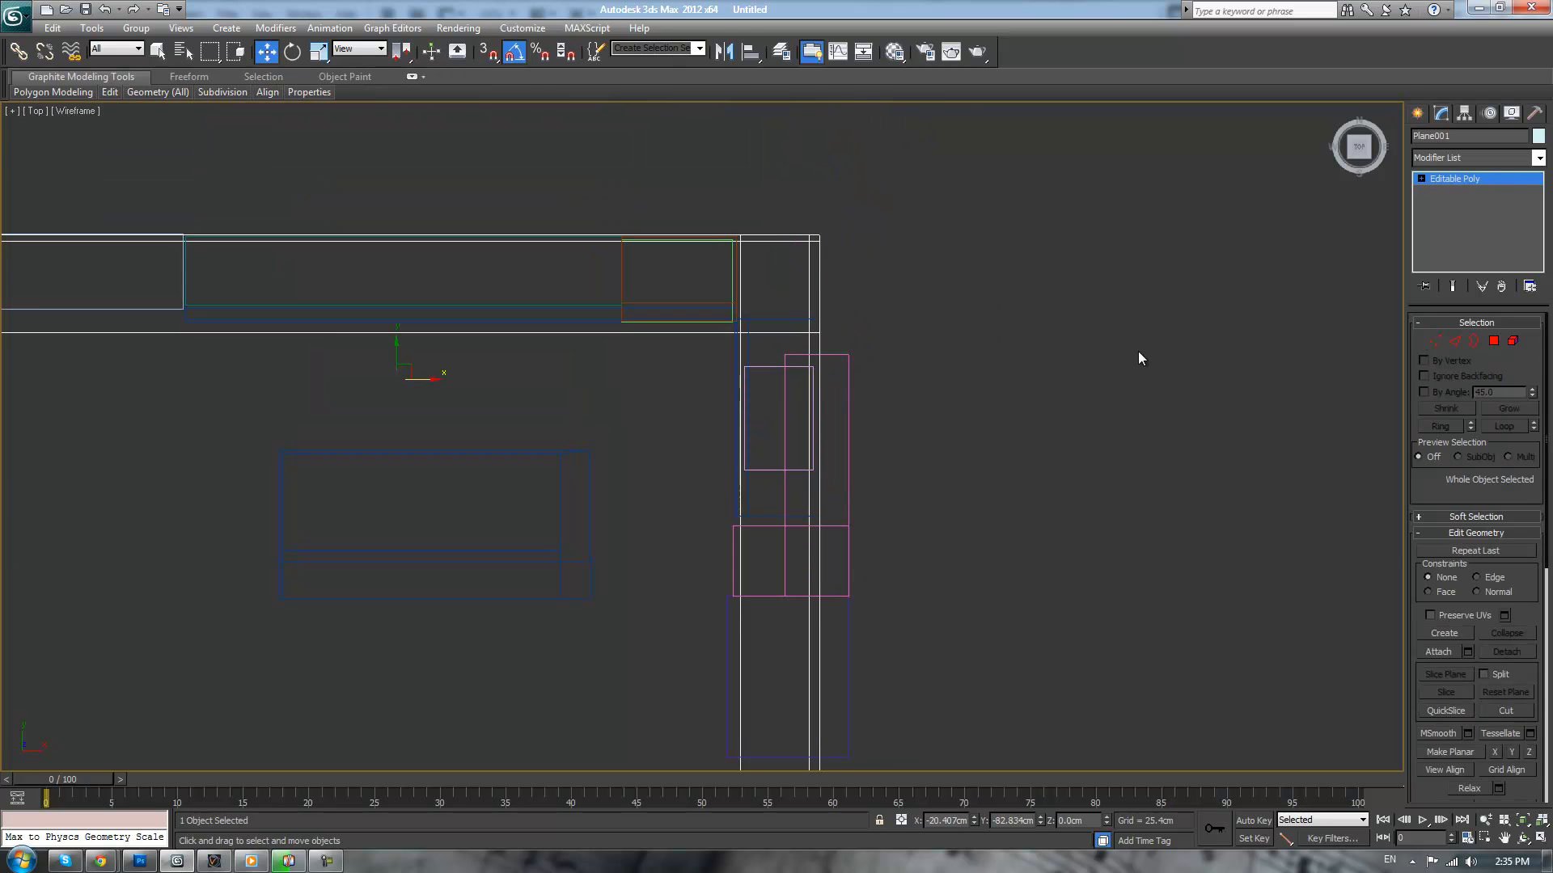
# - Switch back to the shaded Perspective view of the whole kitchen
pyautogui.press('p')
pyautogui.press('F3')
pyautogui.moveTo(838, 525)
pyautogui.mouseDown(button='middle')
pyautogui.moveTo(823, 522)
pyautogui.moveTo(972, 419)
pyautogui.mouseUp(button='middle')
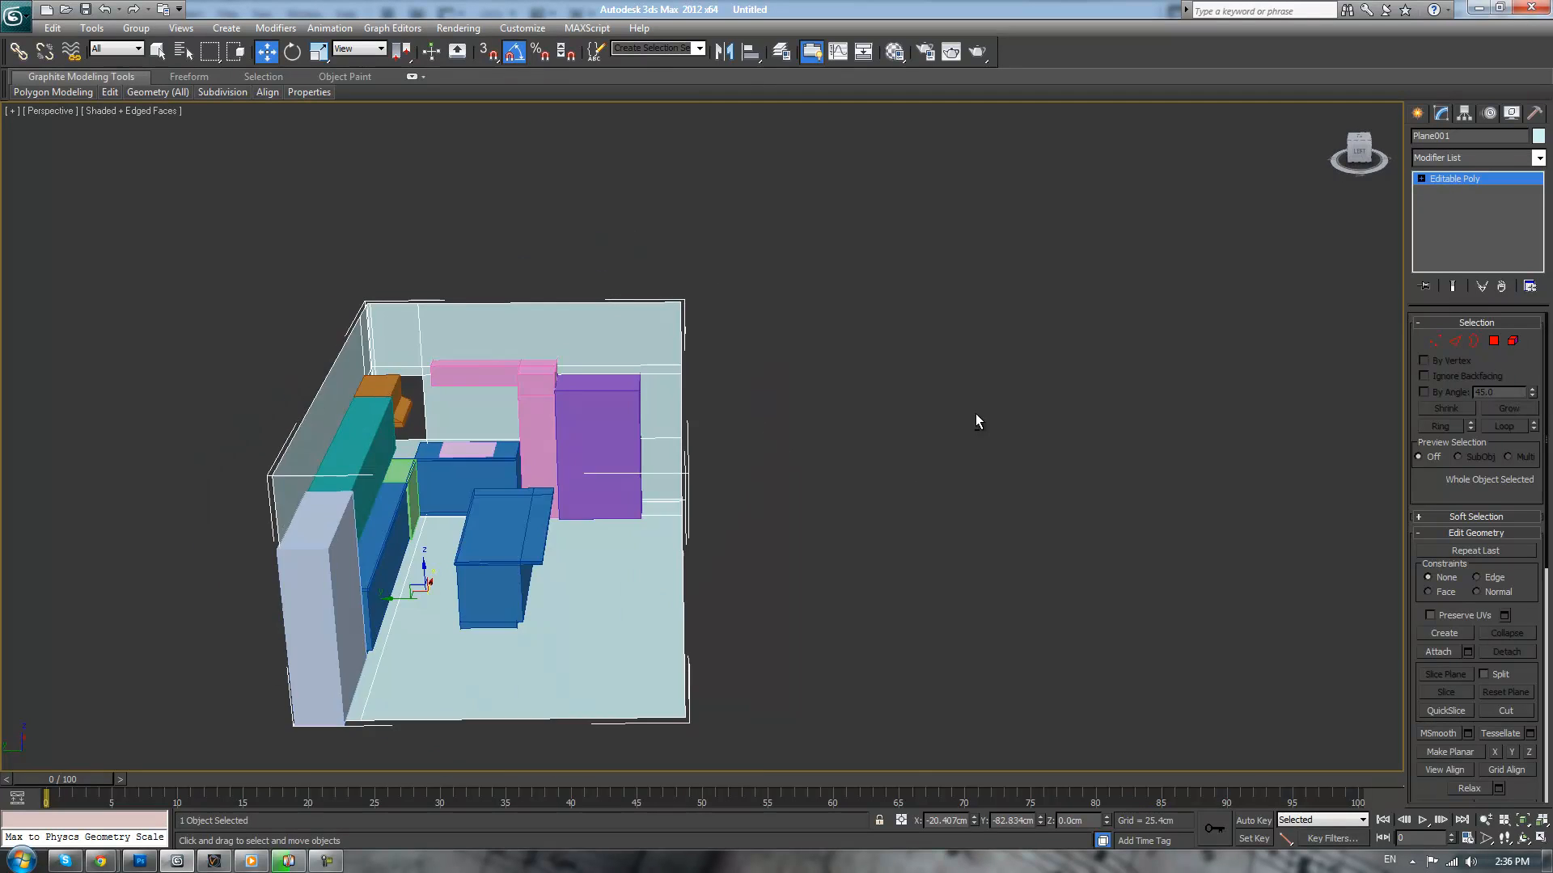
# - In wireframe Top view, select the room's vertices along the near edge of the short wall's corner window opening
pyautogui.scroll(5, 873, 347)
pyautogui.moveTo(857, 329)
pyautogui.mouseDown(button='middle')
pyautogui.moveTo(1041, 549)
pyautogui.moveTo(1055, 454)
pyautogui.moveTo(993, 496)
pyautogui.moveTo(879, 466)
pyautogui.moveTo(949, 477)
pyautogui.mouseUp(button='middle')
pyautogui.scroll(-5, 880, 465)
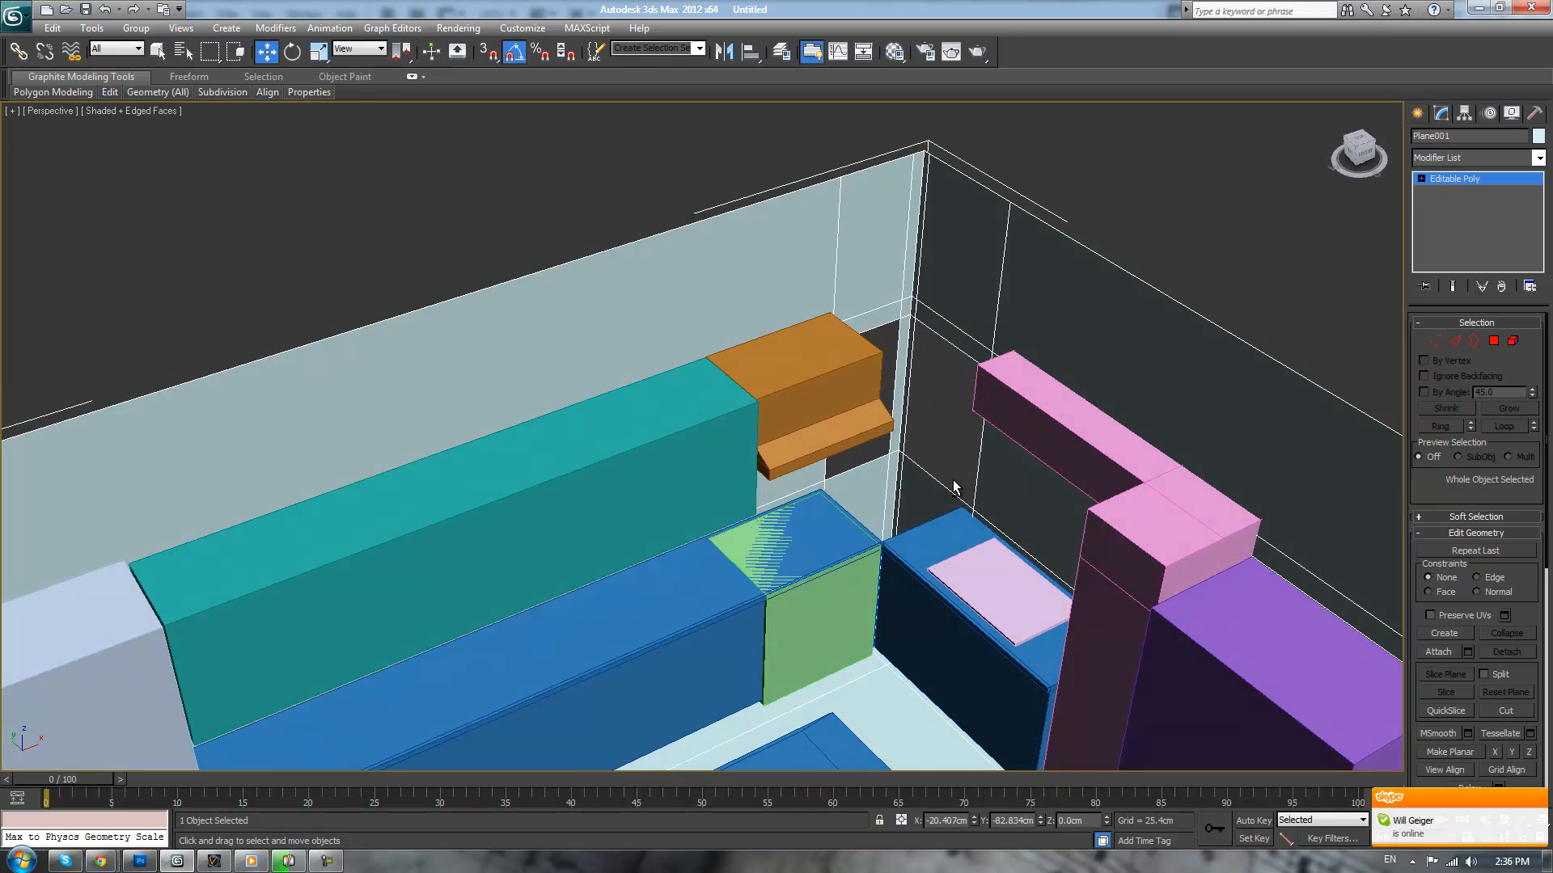
pyautogui.moveTo(995, 399); pyautogui.dragTo(972, 494, button='middle')
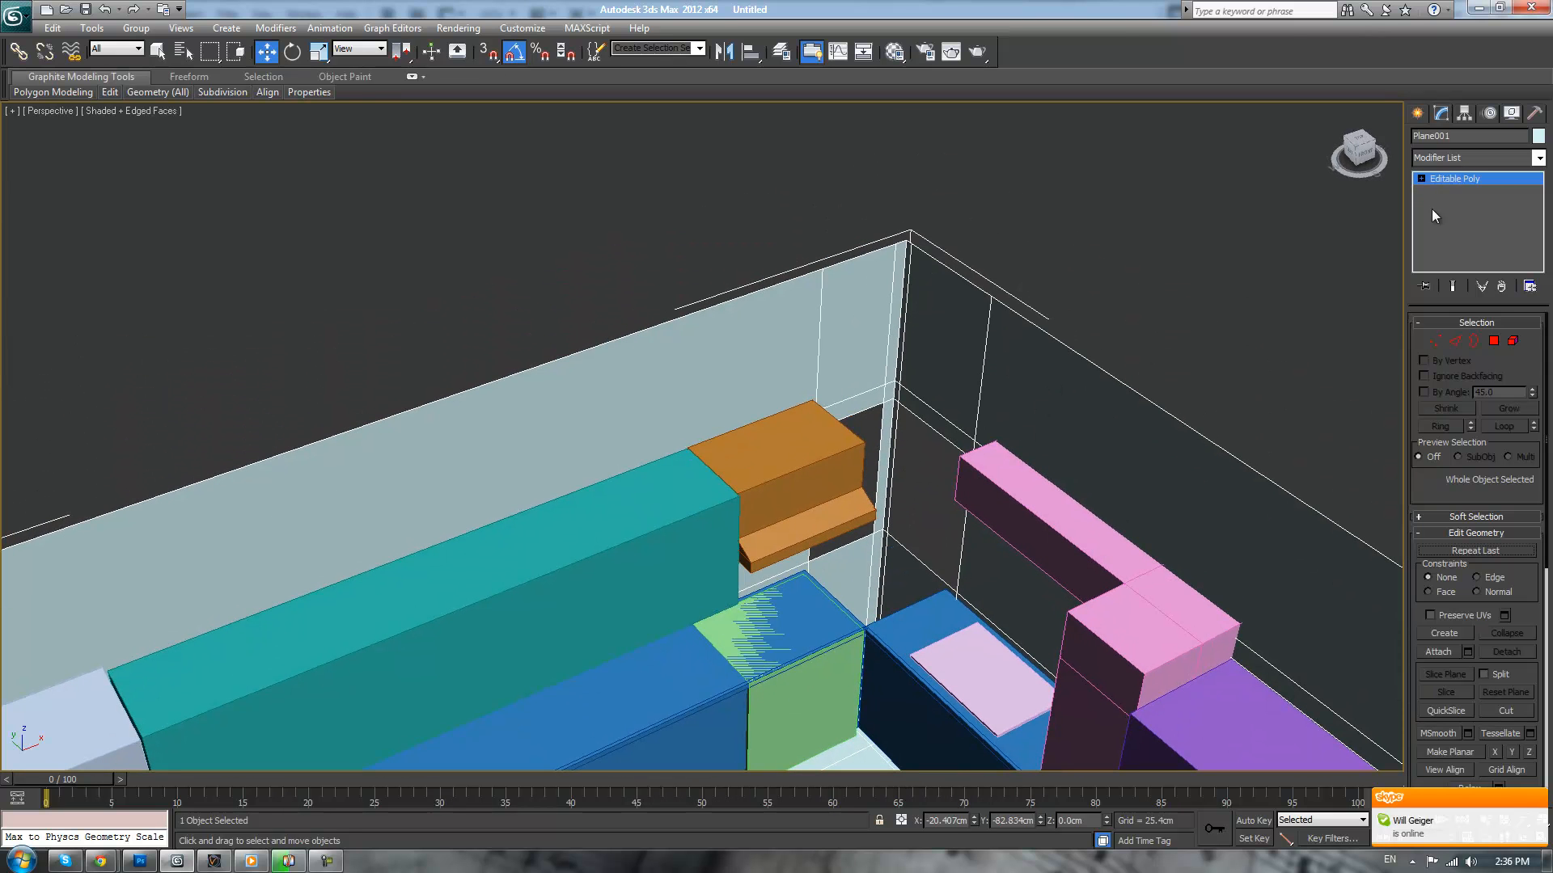
pyautogui.press('t')
pyautogui.scroll(-2, 1112, 396)
pyautogui.press('F3')
pyautogui.scroll(4, 938, 372)
pyautogui.scroll(2, 940, 365)
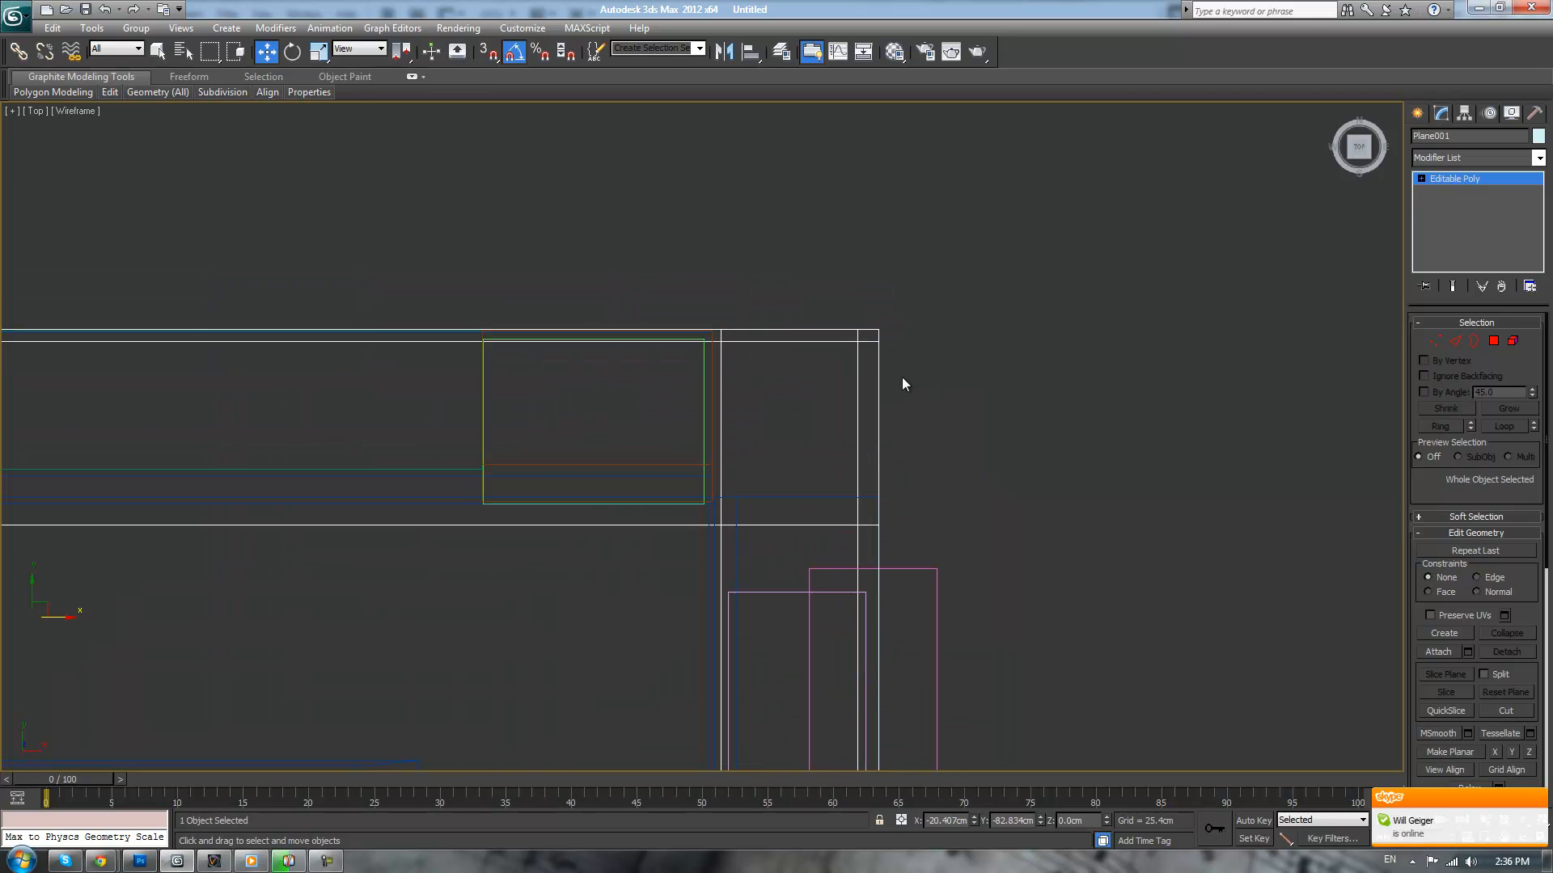
pyautogui.press('1')
pyautogui.moveTo(650, 477); pyautogui.dragTo(954, 605)
# - Move the selected window-edge vertices along Y to line up with the front of the corner base cabinet, and finish vertex editing
pyautogui.scroll(-5, 699, 438)
pyautogui.moveTo(145, 471); pyautogui.dragTo(261, 480, button='middle')
pyautogui.moveTo(485, 445); pyautogui.dragTo(565, 477)
pyautogui.scroll(6, 930, 404)
pyautogui.moveTo(376, 574); pyautogui.dragTo(1075, 257, button='middle')
pyautogui.moveTo(605, 562); pyautogui.dragTo(615, 517)
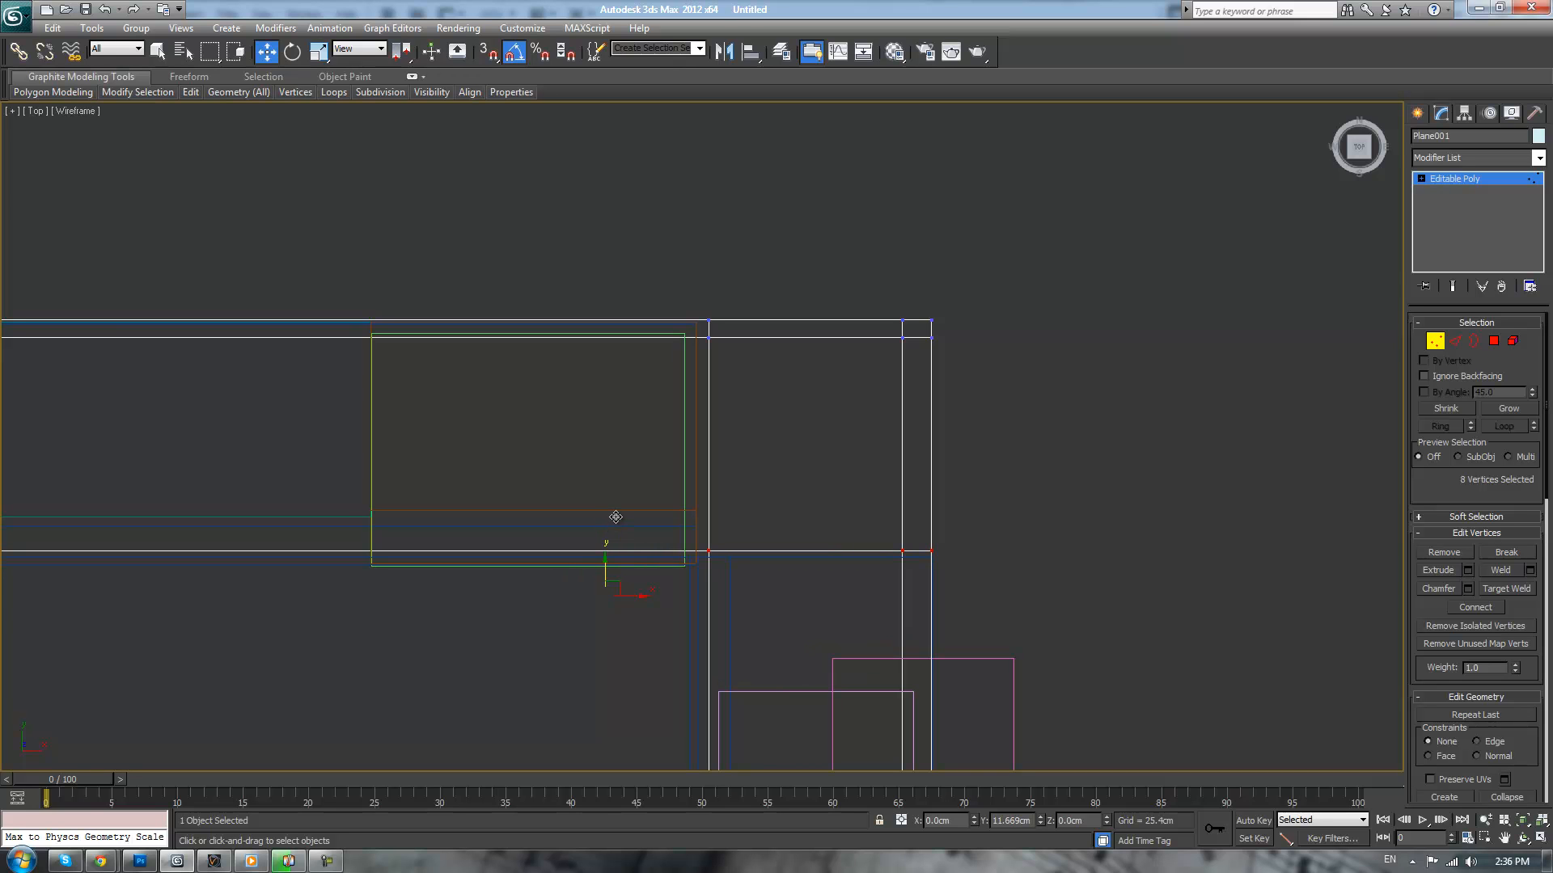
pyautogui.moveTo(615, 517); pyautogui.dragTo(617, 527)
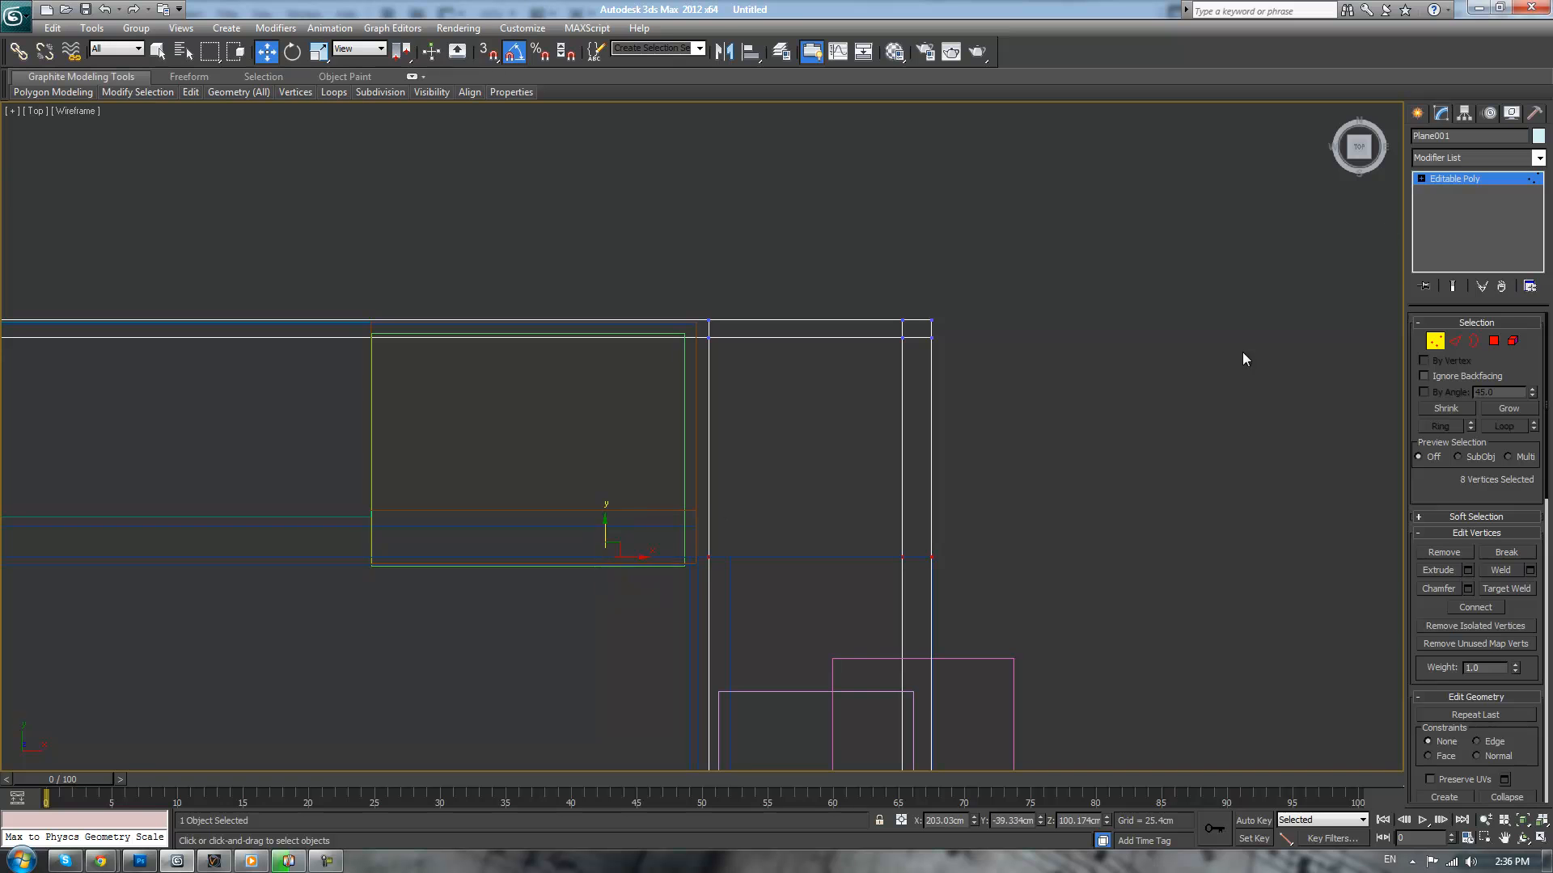
pyautogui.click(1447, 177)
pyautogui.click(1131, 351)
# - Return to the shaded Perspective view and inspect the corner window and pink overhead beam from inside
pyautogui.press('p')
pyautogui.scroll(-5, 1090, 439)
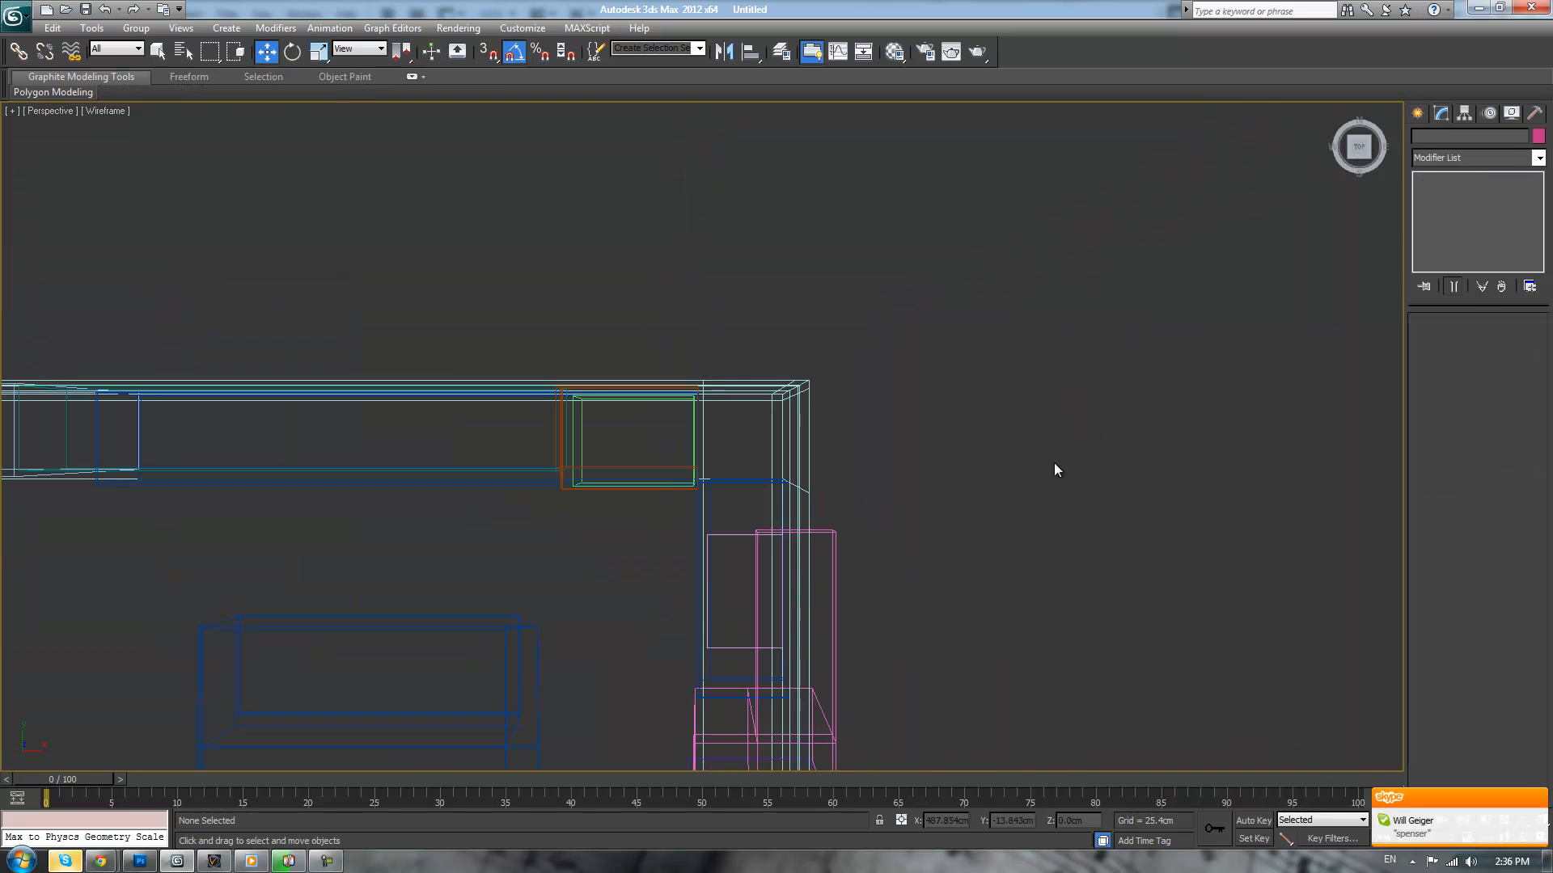
pyautogui.press('F3')
pyautogui.moveTo(1054, 577)
pyautogui.mouseDown(button='middle')
pyautogui.moveTo(959, 522)
pyautogui.moveTo(1197, 614)
pyautogui.mouseUp(button='middle')
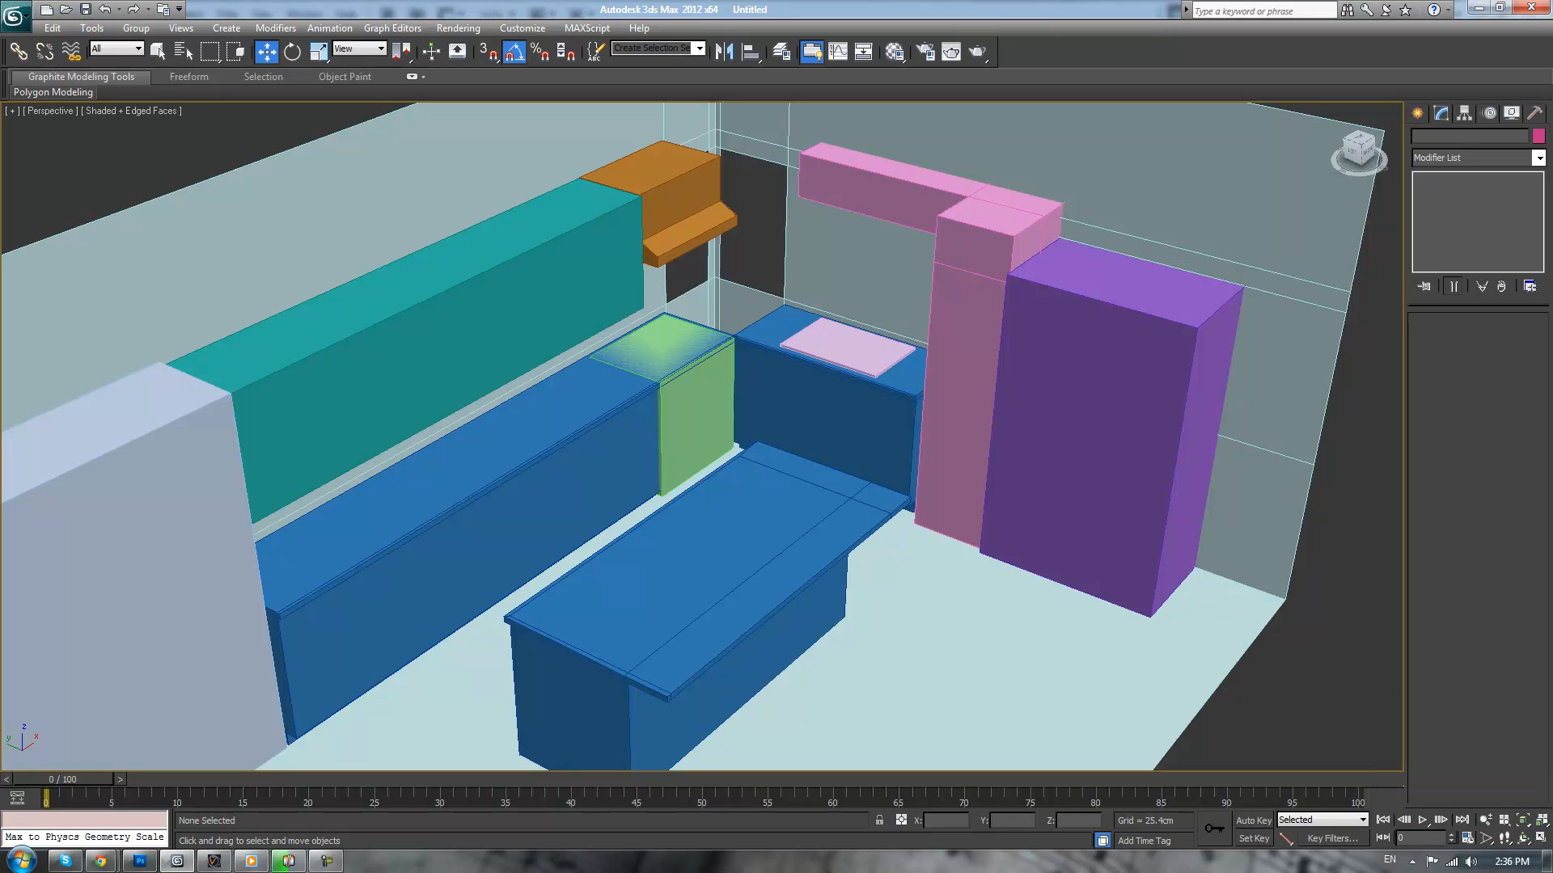
pyautogui.scroll(3, 1118, 368)
pyautogui.moveTo(927, 296); pyautogui.dragTo(951, 560, button='middle')
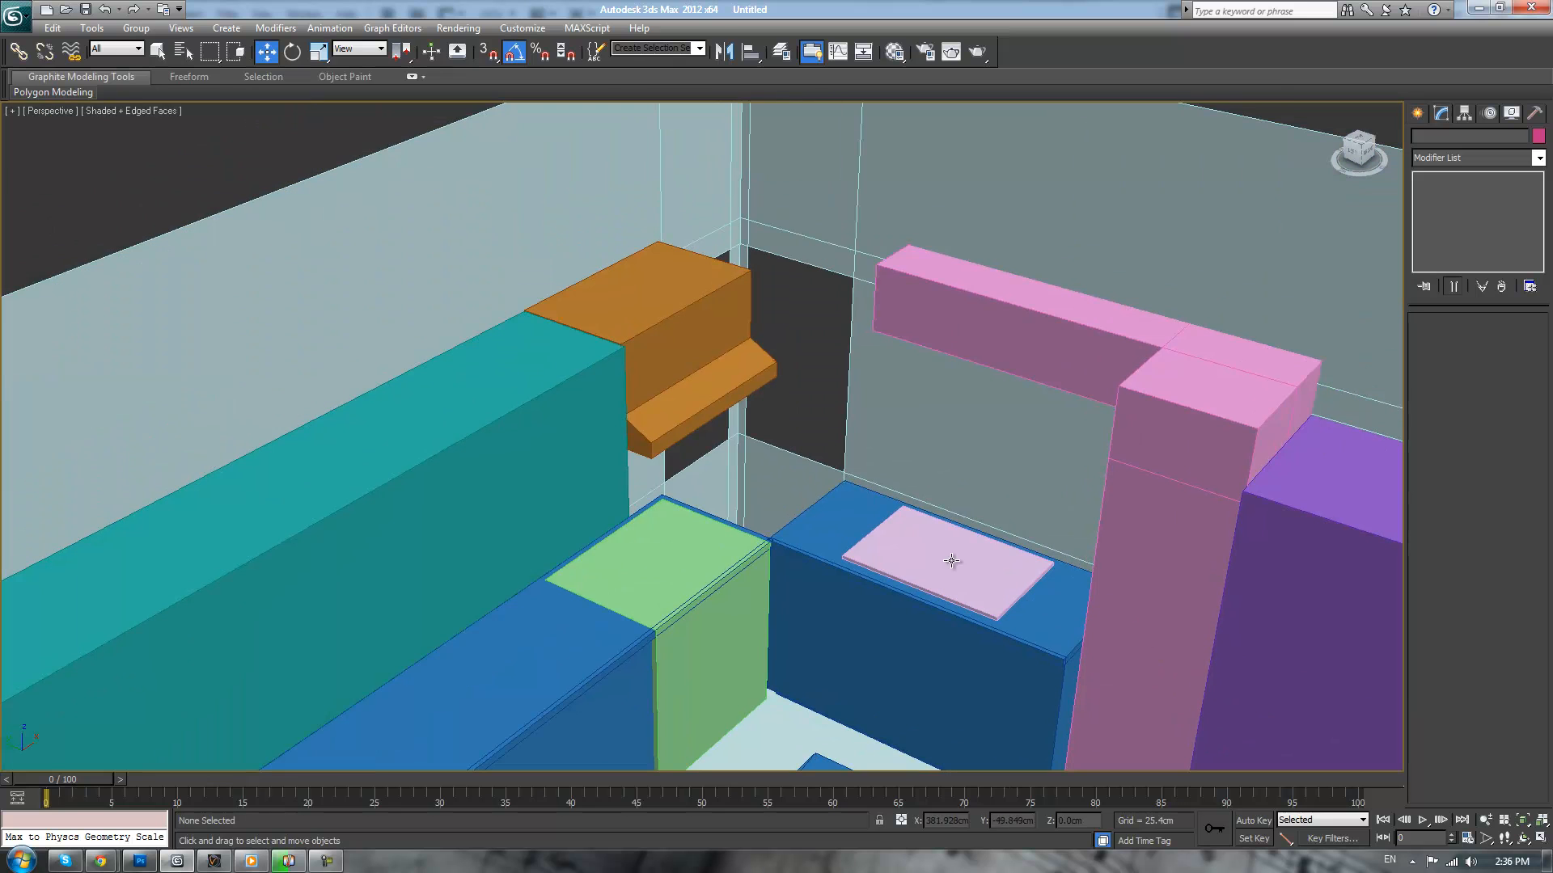
# - Extend the free end of the pink overhead beam to the edge of the corner window opening by moving its four end vertices
pyautogui.keyDown('alt'); pyautogui.moveTo(991, 491); pyautogui.dragTo(964, 648, button='middle'); pyautogui.keyUp('alt')
pyautogui.click(1032, 472)
pyautogui.press('1')
pyautogui.moveTo(1015, 556); pyautogui.dragTo(1016, 556)
pyautogui.moveTo(935, 400); pyautogui.dragTo(851, 386)
pyautogui.keyDown('alt'); pyautogui.moveTo(844, 373); pyautogui.dragTo(881, 393, button='middle'); pyautogui.keyUp('alt')
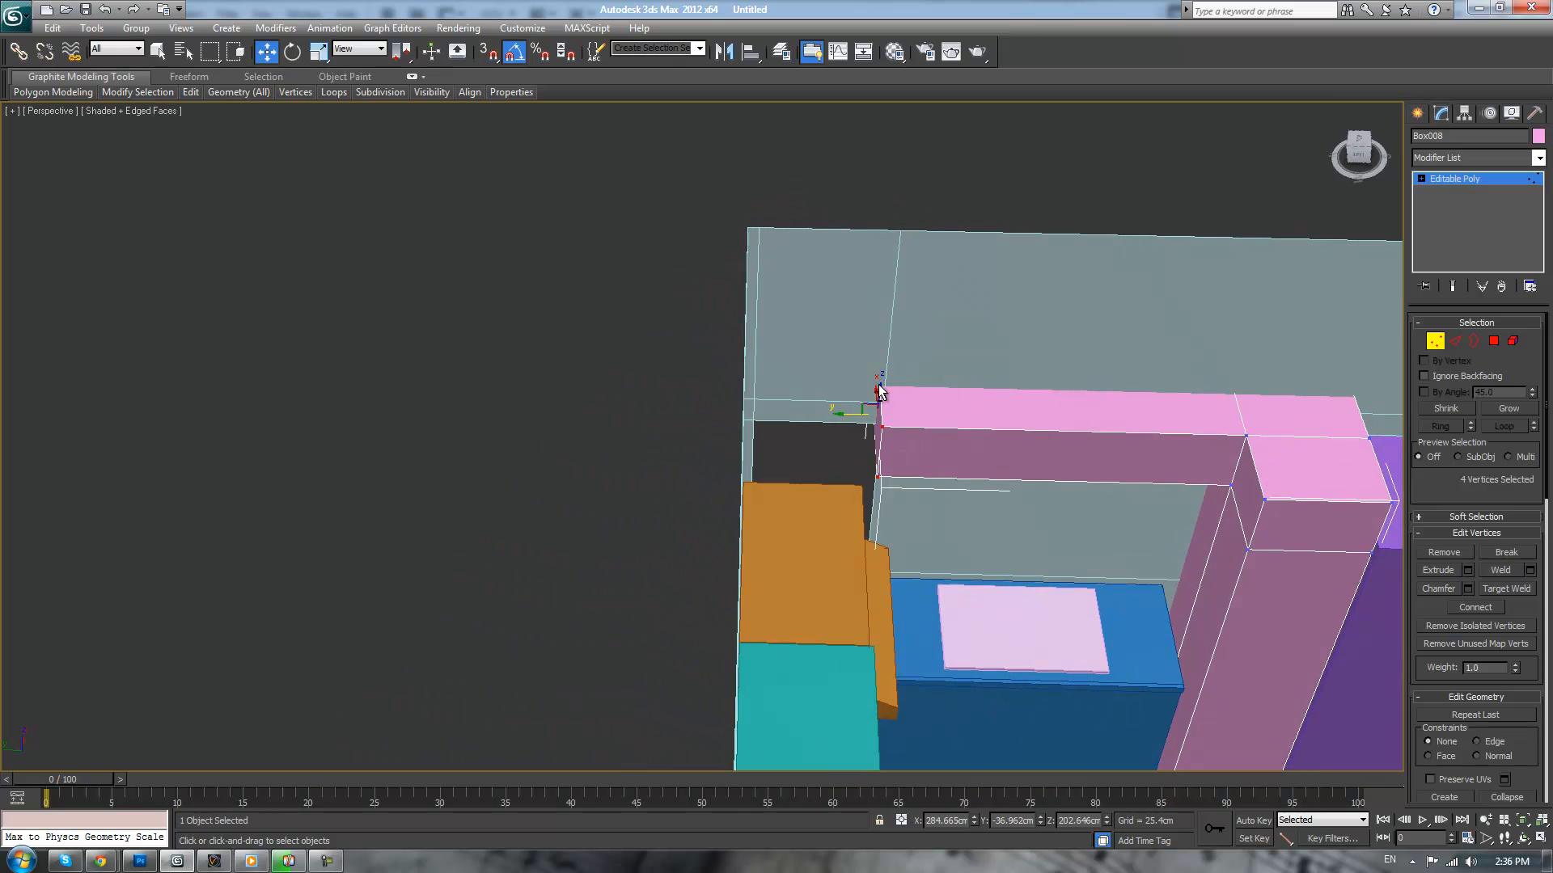
pyautogui.click(1020, 194)
pyautogui.keyDown('alt'); pyautogui.moveTo(1020, 194); pyautogui.dragTo(836, 223, button='middle'); pyautogui.keyUp('alt')
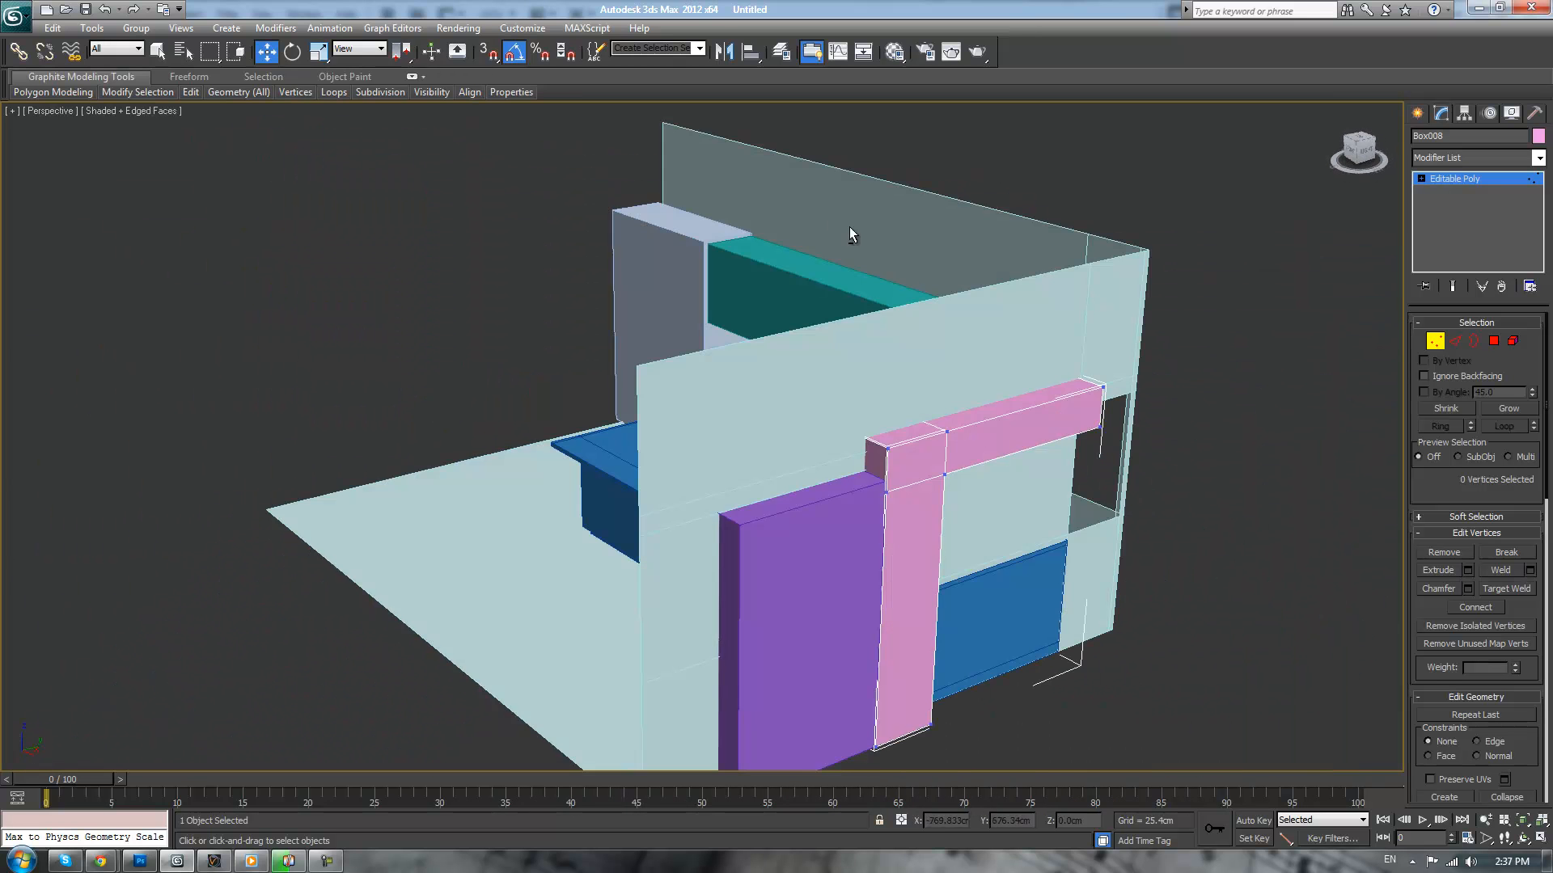
# - Select the pink unit's three back polygons protruding through the short wall, move them inward along X to the wall, and finish polygon editing
pyautogui.click(1494, 341)
pyautogui.click(1020, 416)
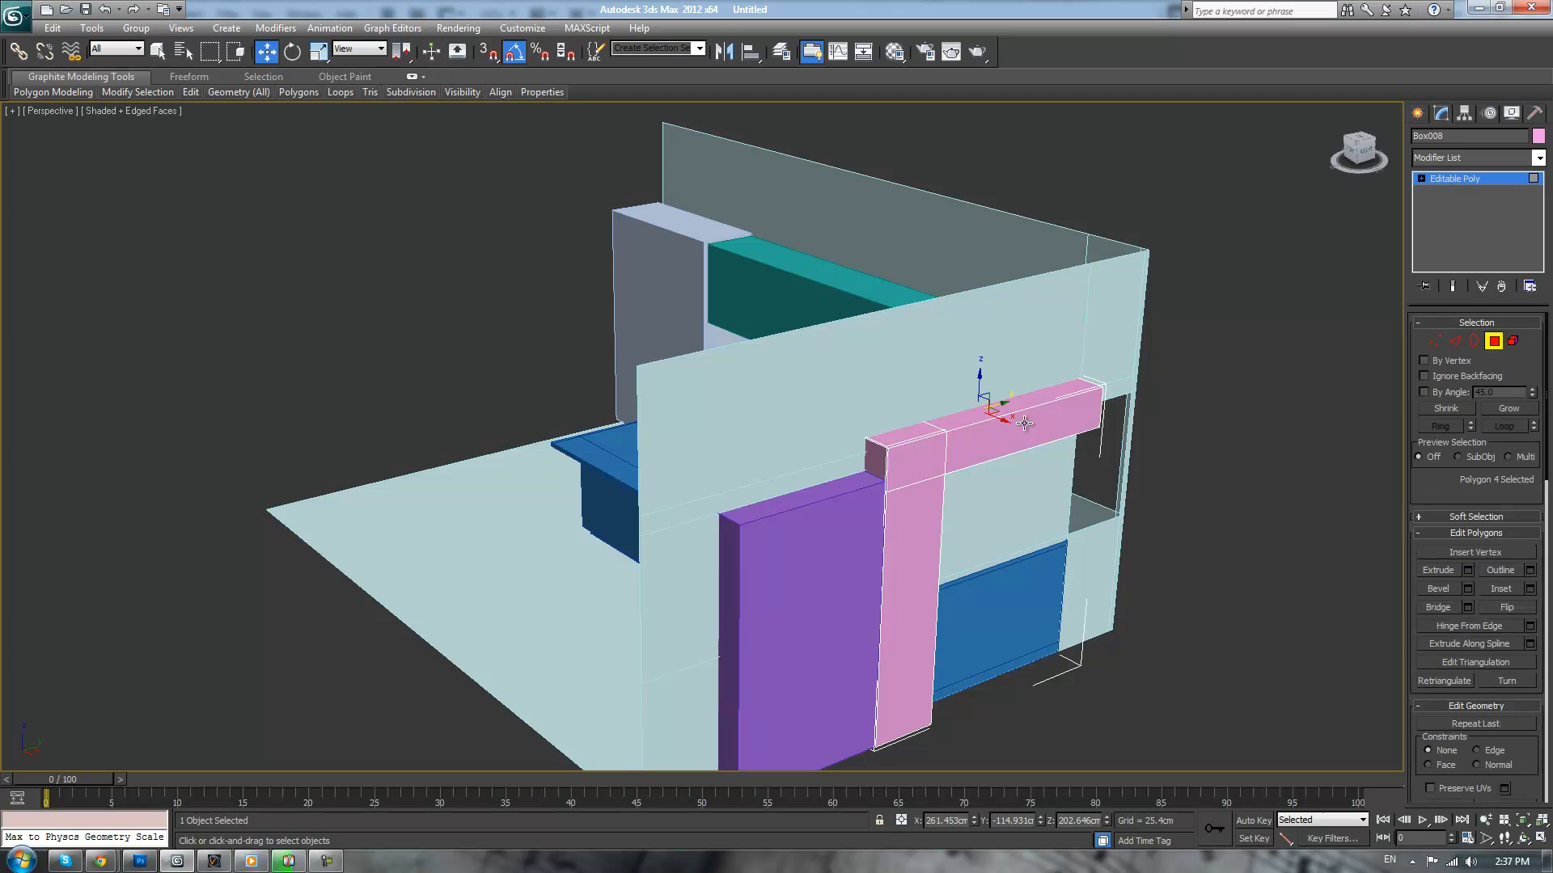
pyautogui.press('q')
pyautogui.keyDown('ctrl'); pyautogui.click(913, 458); pyautogui.keyUp('ctrl')
pyautogui.keyDown('ctrl'); pyautogui.click(912, 536); pyautogui.keyUp('ctrl')
pyautogui.keyDown('alt'); pyautogui.moveTo(932, 504); pyautogui.dragTo(969, 516, button='middle'); pyautogui.keyUp('alt')
pyautogui.press('w')
pyautogui.scroll(3, 982, 509)
pyautogui.moveTo(1113, 540); pyautogui.dragTo(1021, 504)
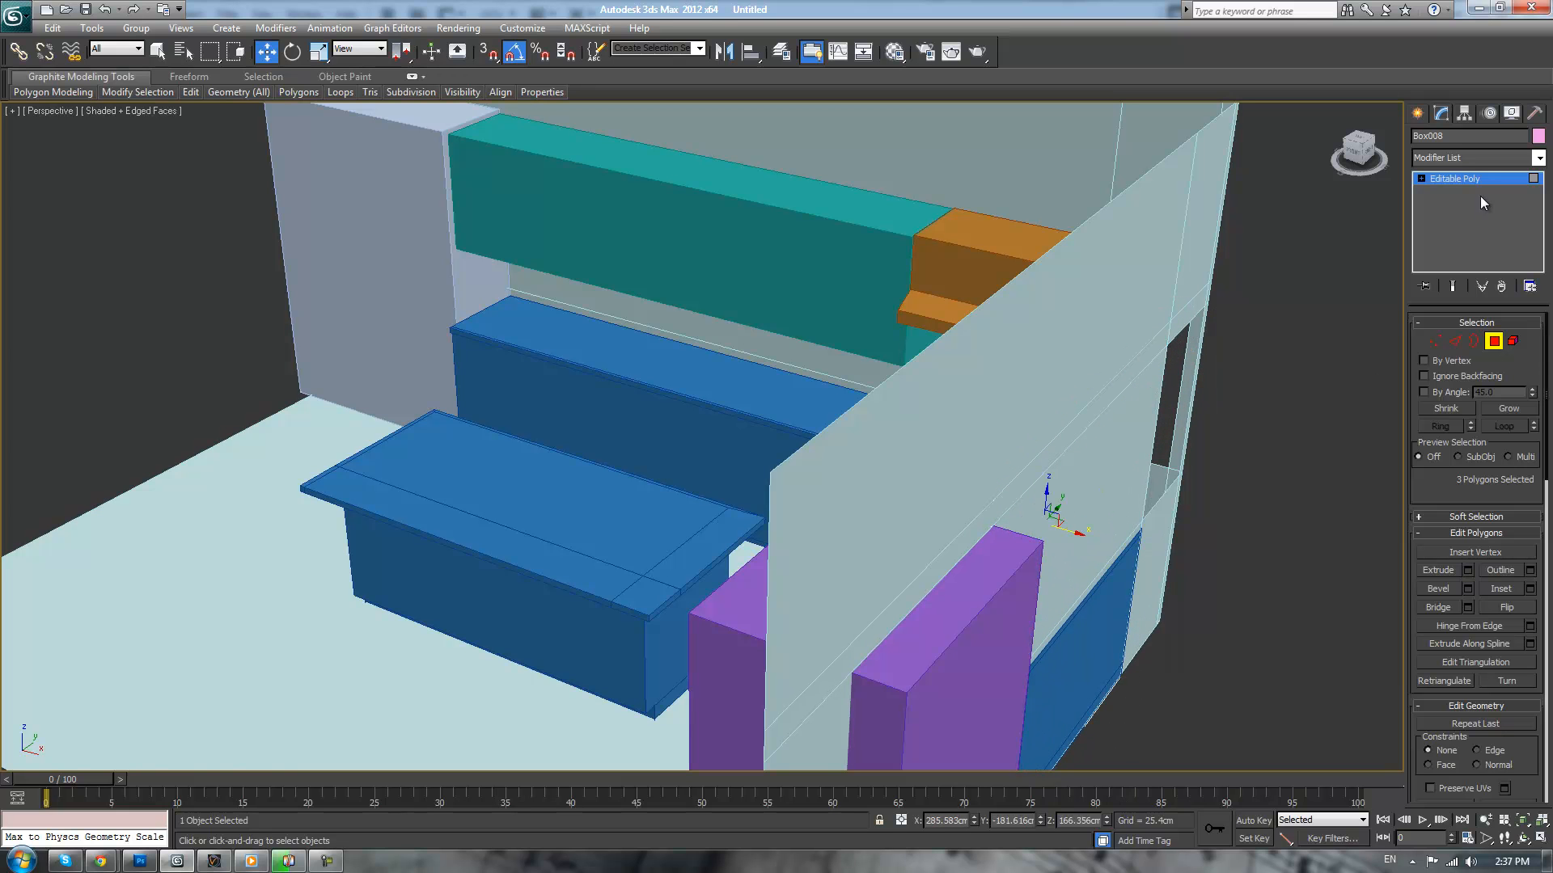
pyautogui.click(1470, 178)
# - Move the purple cabinet's back polygon inward along X to the short wall, finish polygon editing and clear the selection
pyautogui.click(1010, 623)
pyautogui.moveTo(1011, 623); pyautogui.dragTo(1046, 482, button='middle')
pyautogui.press('4')
pyautogui.click(984, 644)
pyautogui.moveTo(993, 676); pyautogui.dragTo(945, 664)
pyautogui.click(1486, 180)
pyautogui.click(1292, 423)
# - Examine the trimmed pink and purple units from inside the kitchen
pyautogui.keyDown('alt'); pyautogui.moveTo(1292, 423); pyautogui.dragTo(1258, 429, button='middle'); pyautogui.keyUp('alt')
pyautogui.moveTo(808, 255); pyautogui.dragTo(881, 423, button='middle')
pyautogui.scroll(2, 881, 423)
pyautogui.keyDown('alt'); pyautogui.moveTo(796, 332); pyautogui.dragTo(759, 347, button='middle'); pyautogui.keyUp('alt')
pyautogui.scroll(-2, 800, 395)
pyautogui.moveTo(738, 558); pyautogui.dragTo(851, 515, button='middle')
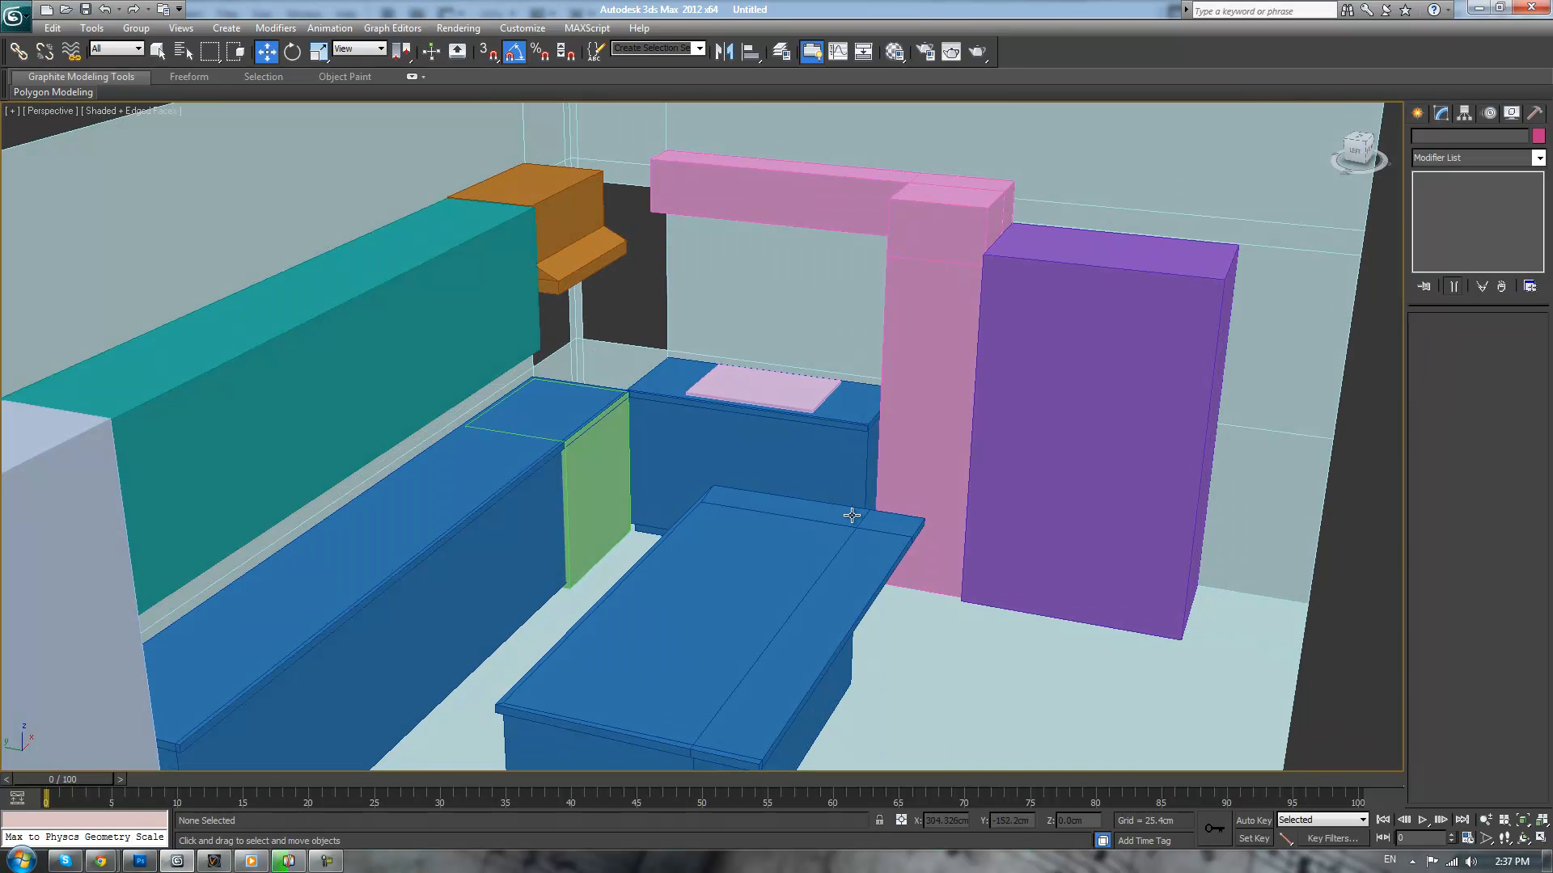
pyautogui.moveTo(1046, 350); pyautogui.dragTo(1031, 443, button='middle')
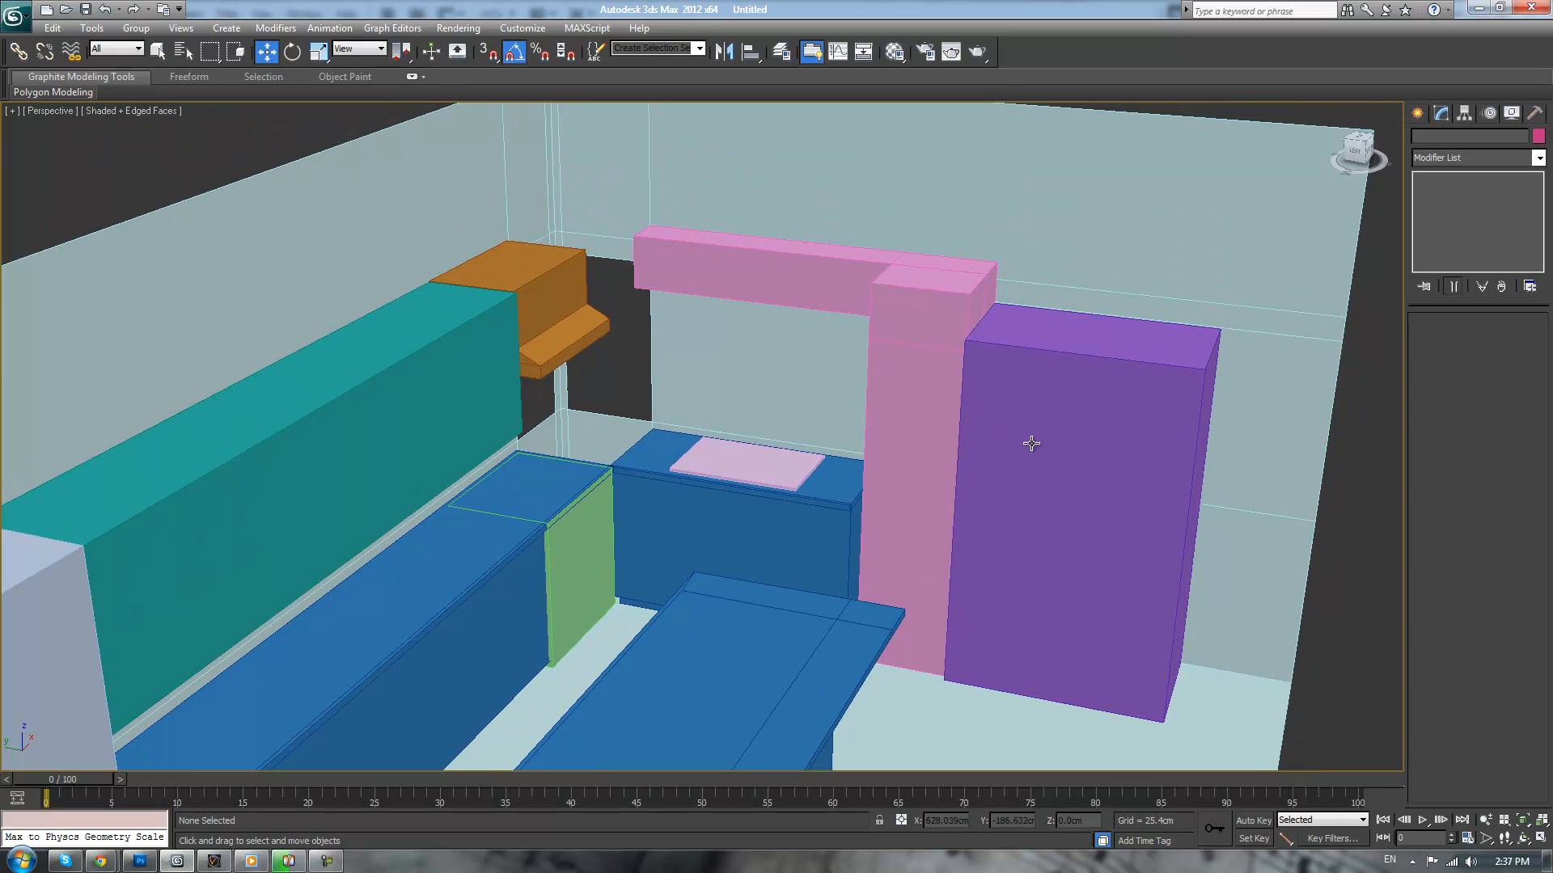
# - Select the pink unit's three top polygons, compare their height with the neighbouring wall cabinets, and clear the selection
pyautogui.click(917, 289)
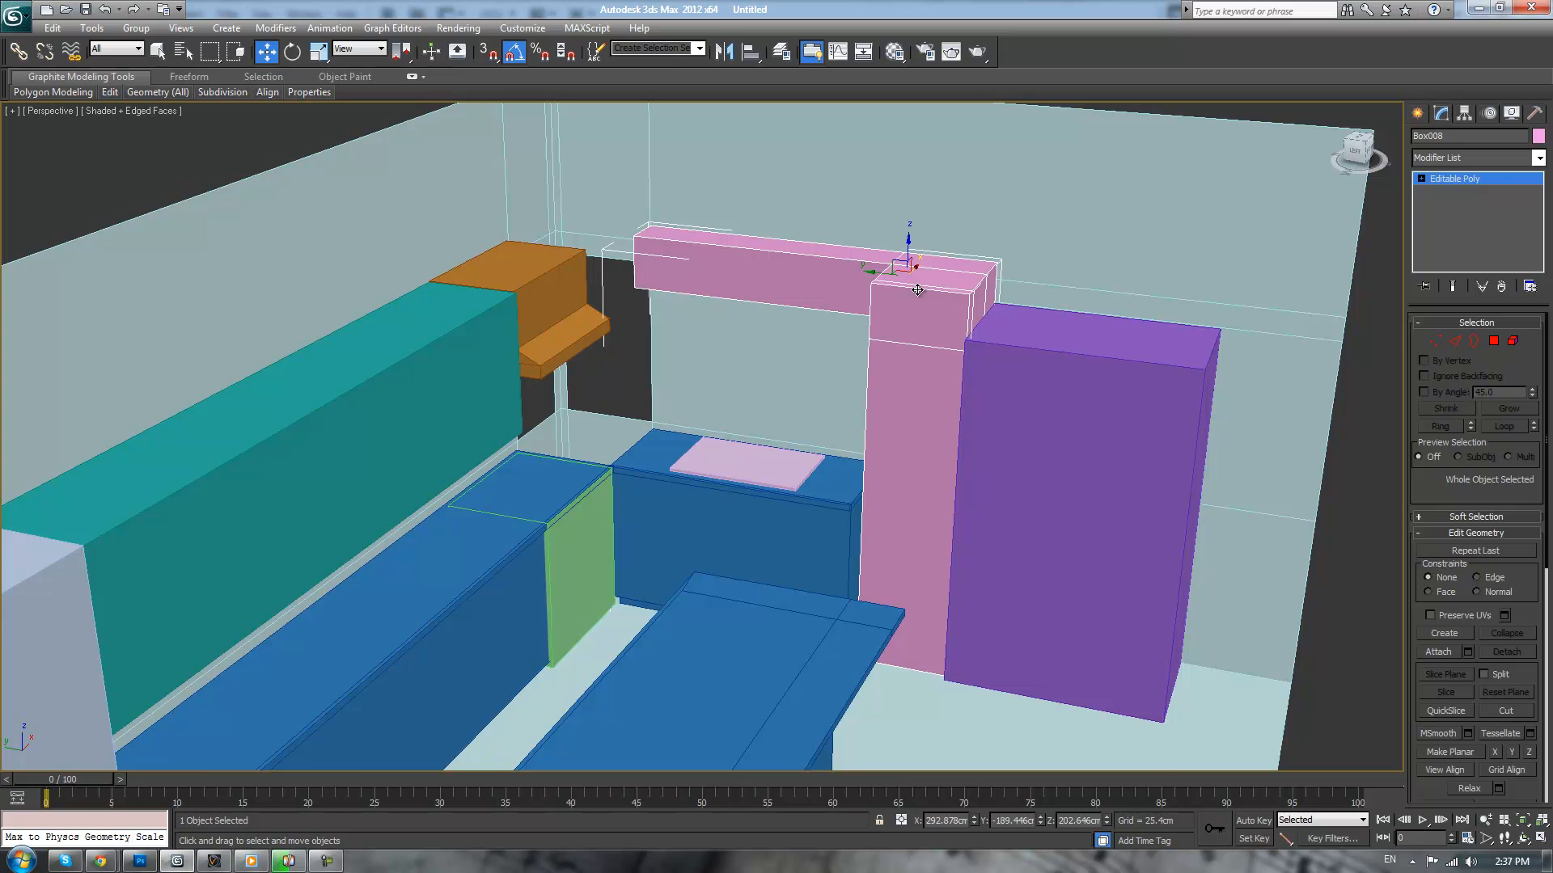
pyautogui.moveTo(917, 289); pyautogui.dragTo(907, 406, button='middle')
pyautogui.click(1494, 340)
pyautogui.click(949, 368)
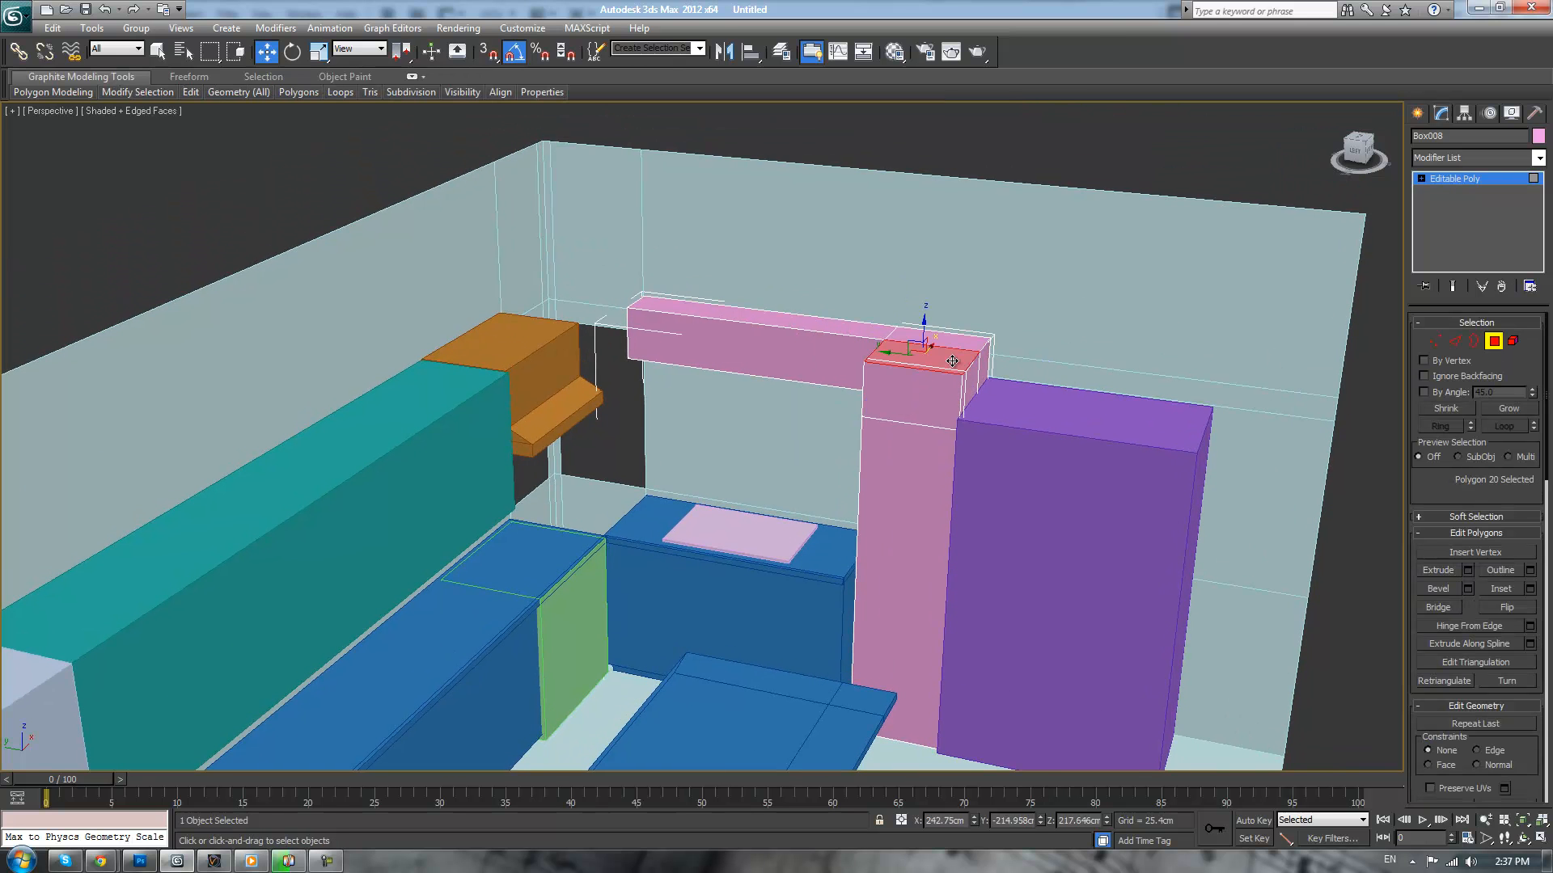
pyautogui.keyDown('alt'); pyautogui.moveTo(968, 338); pyautogui.dragTo(948, 380, button='middle'); pyautogui.keyUp('alt')
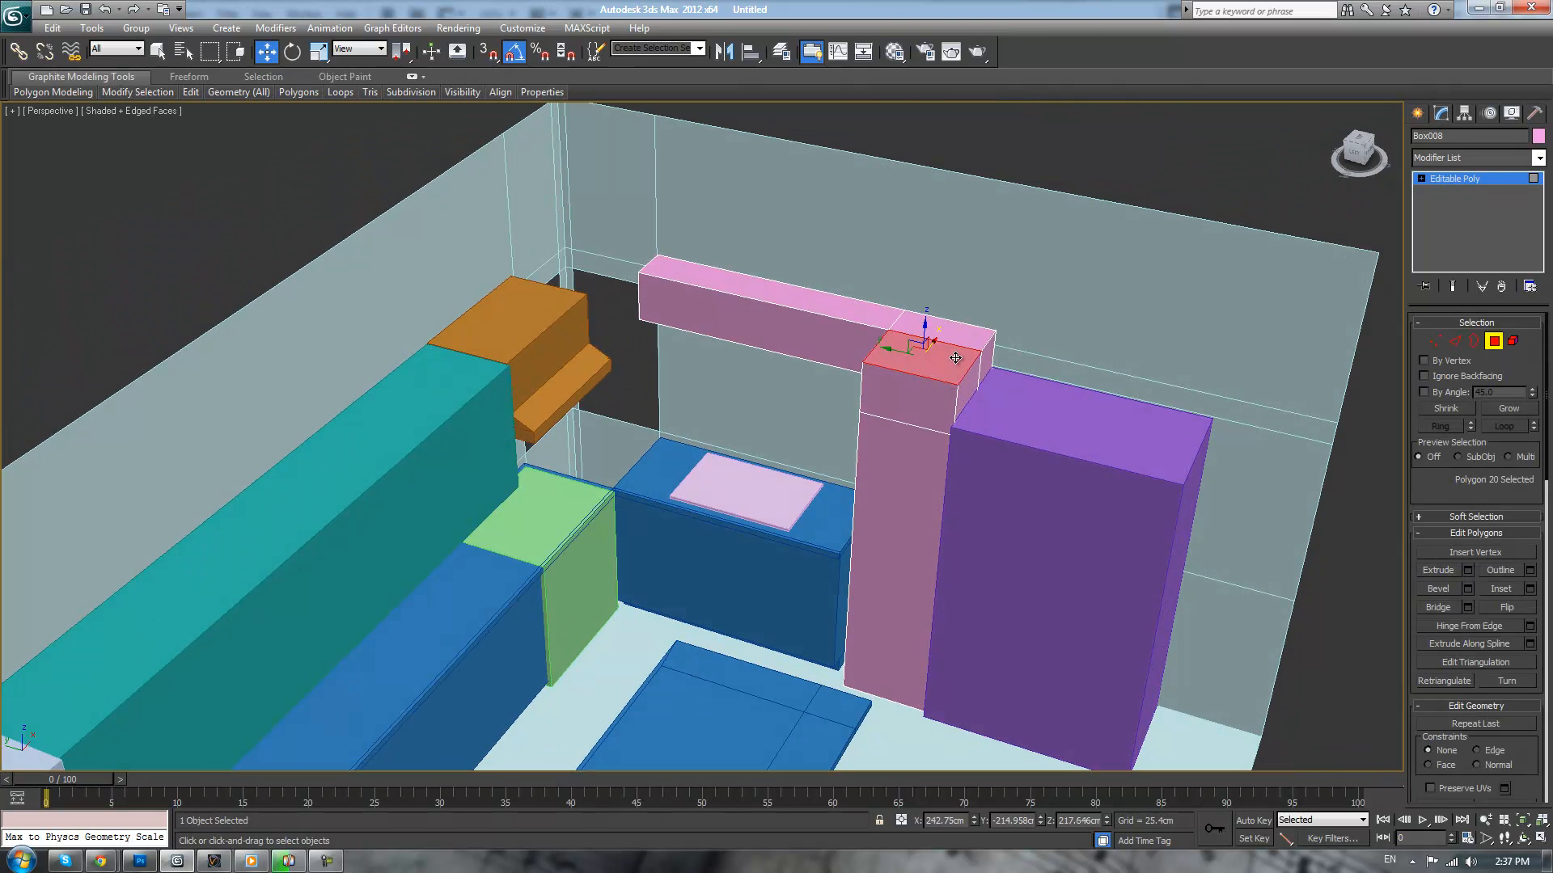
pyautogui.keyDown('ctrl'); pyautogui.click(954, 342); pyautogui.keyUp('ctrl')
pyautogui.keyDown('ctrl'); pyautogui.click(887, 320); pyautogui.keyUp('ctrl')
pyautogui.keyDown('alt'); pyautogui.moveTo(876, 332); pyautogui.dragTo(850, 299, button='middle'); pyautogui.keyUp('alt')
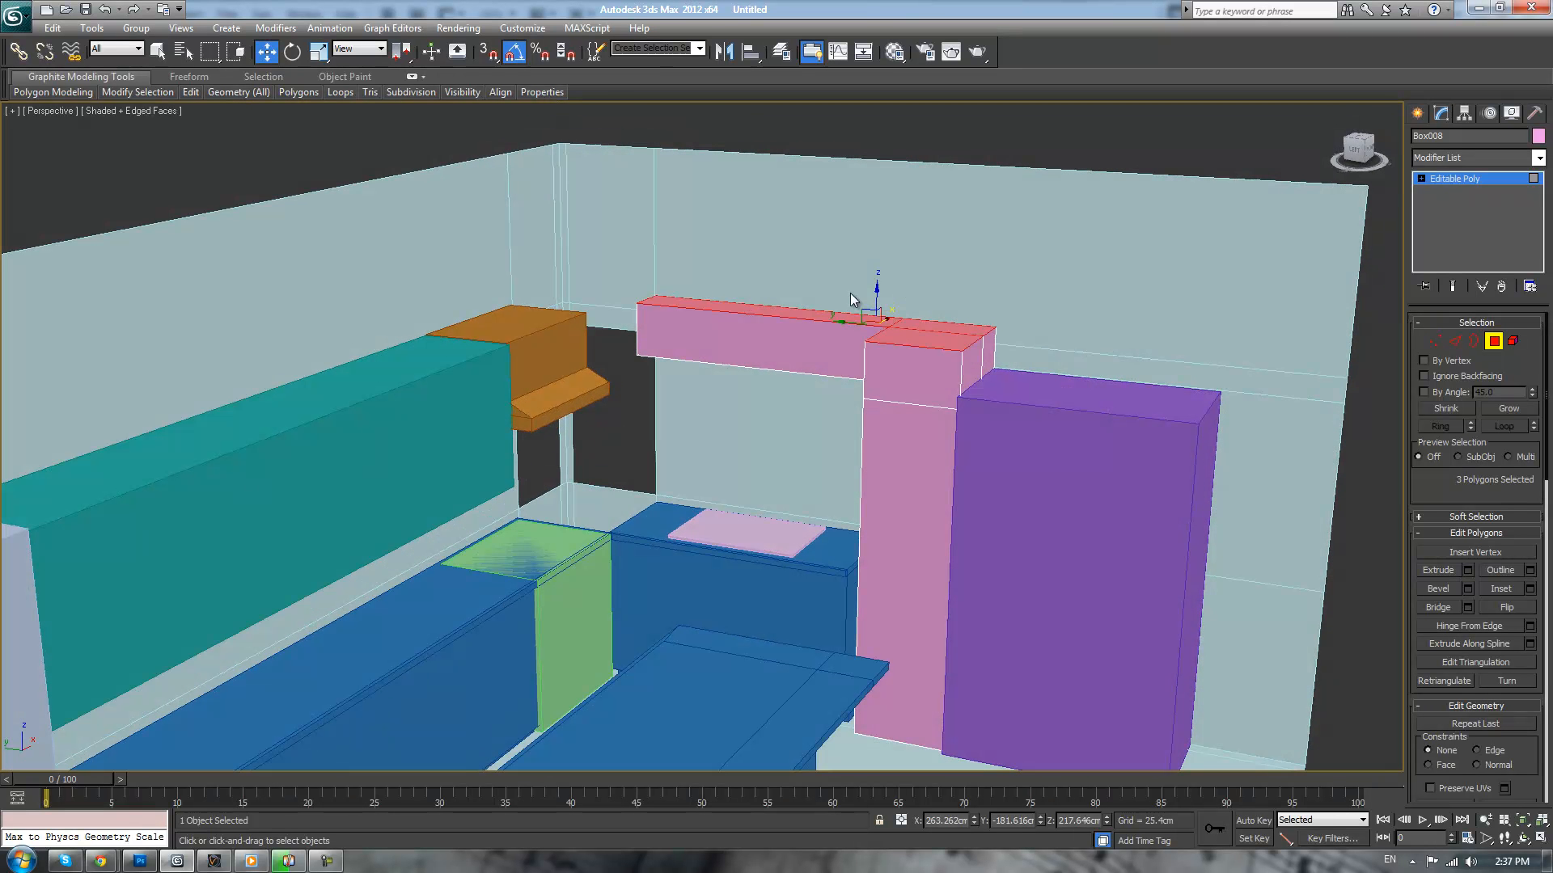
pyautogui.keyDown('alt'); pyautogui.moveTo(968, 360); pyautogui.dragTo(1093, 393, button='middle'); pyautogui.keyUp('alt')
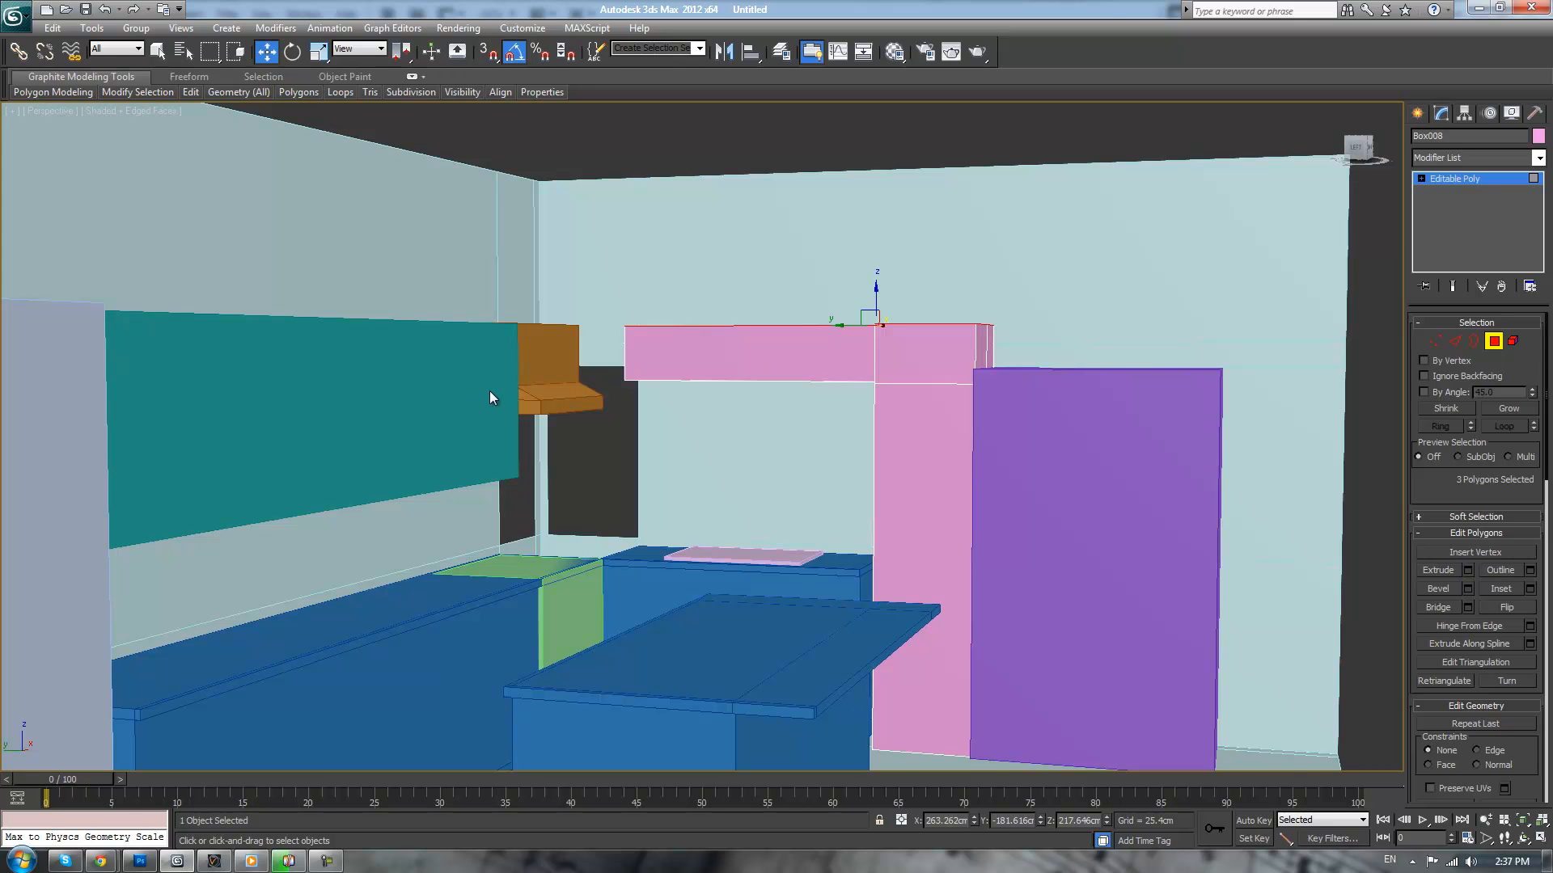
pyautogui.click(1112, 428)
# - In Front view, lower the purple cabinet's four top vertices to about the underside of the pink beam, and finish vertex editing
pyautogui.scroll(-3, 1112, 428)
pyautogui.press('f')
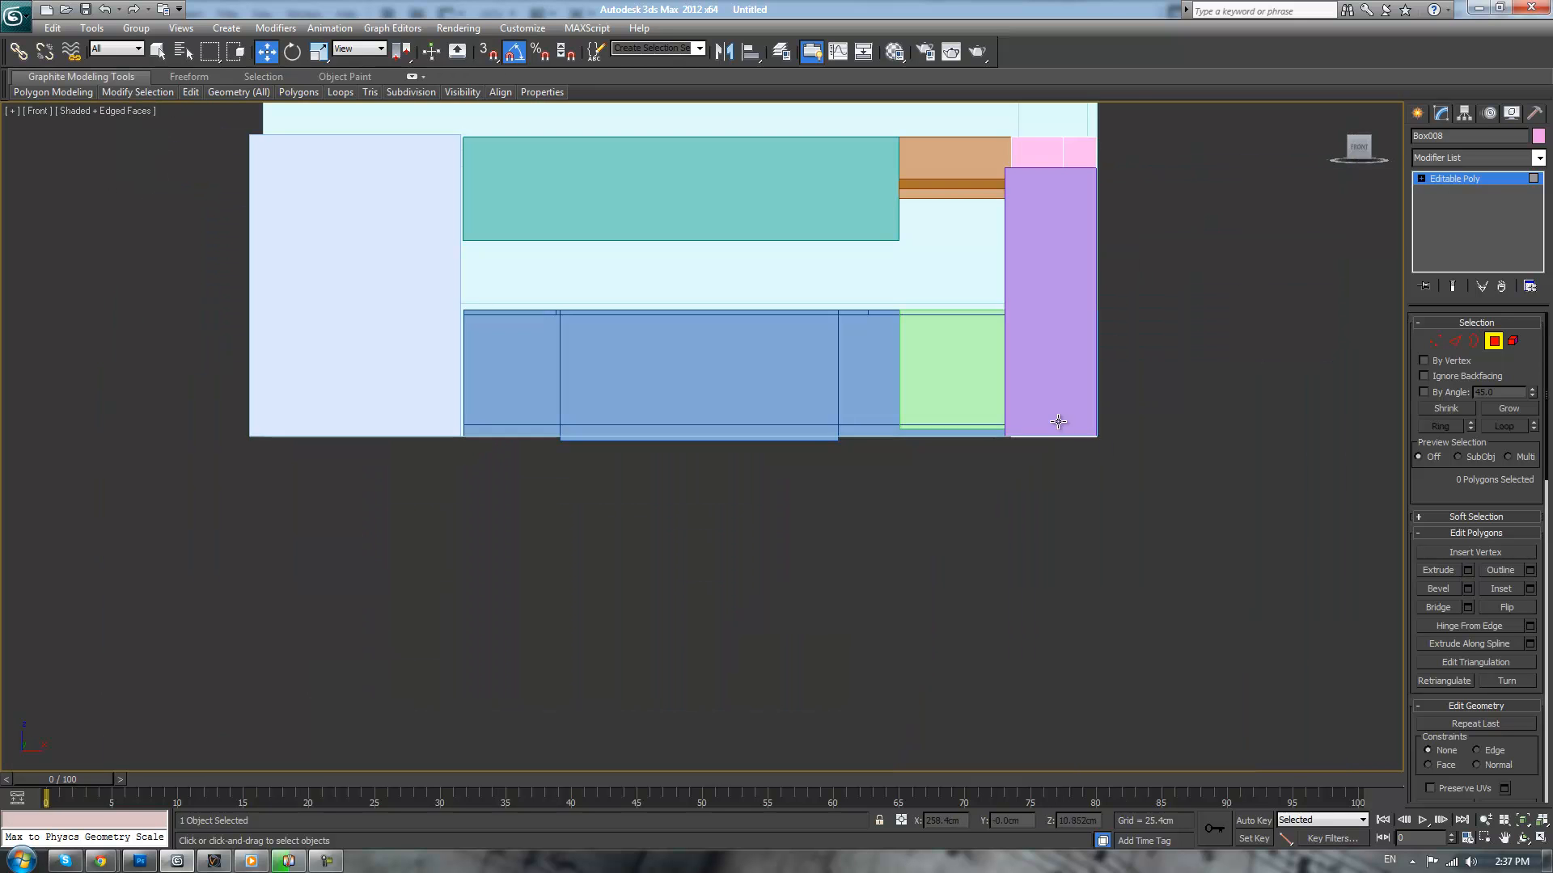
pyautogui.moveTo(1110, 345); pyautogui.dragTo(1065, 541, button='middle')
pyautogui.click(1010, 398)
pyautogui.click(1010, 397)
pyautogui.click(1015, 418)
pyautogui.click(1015, 418)
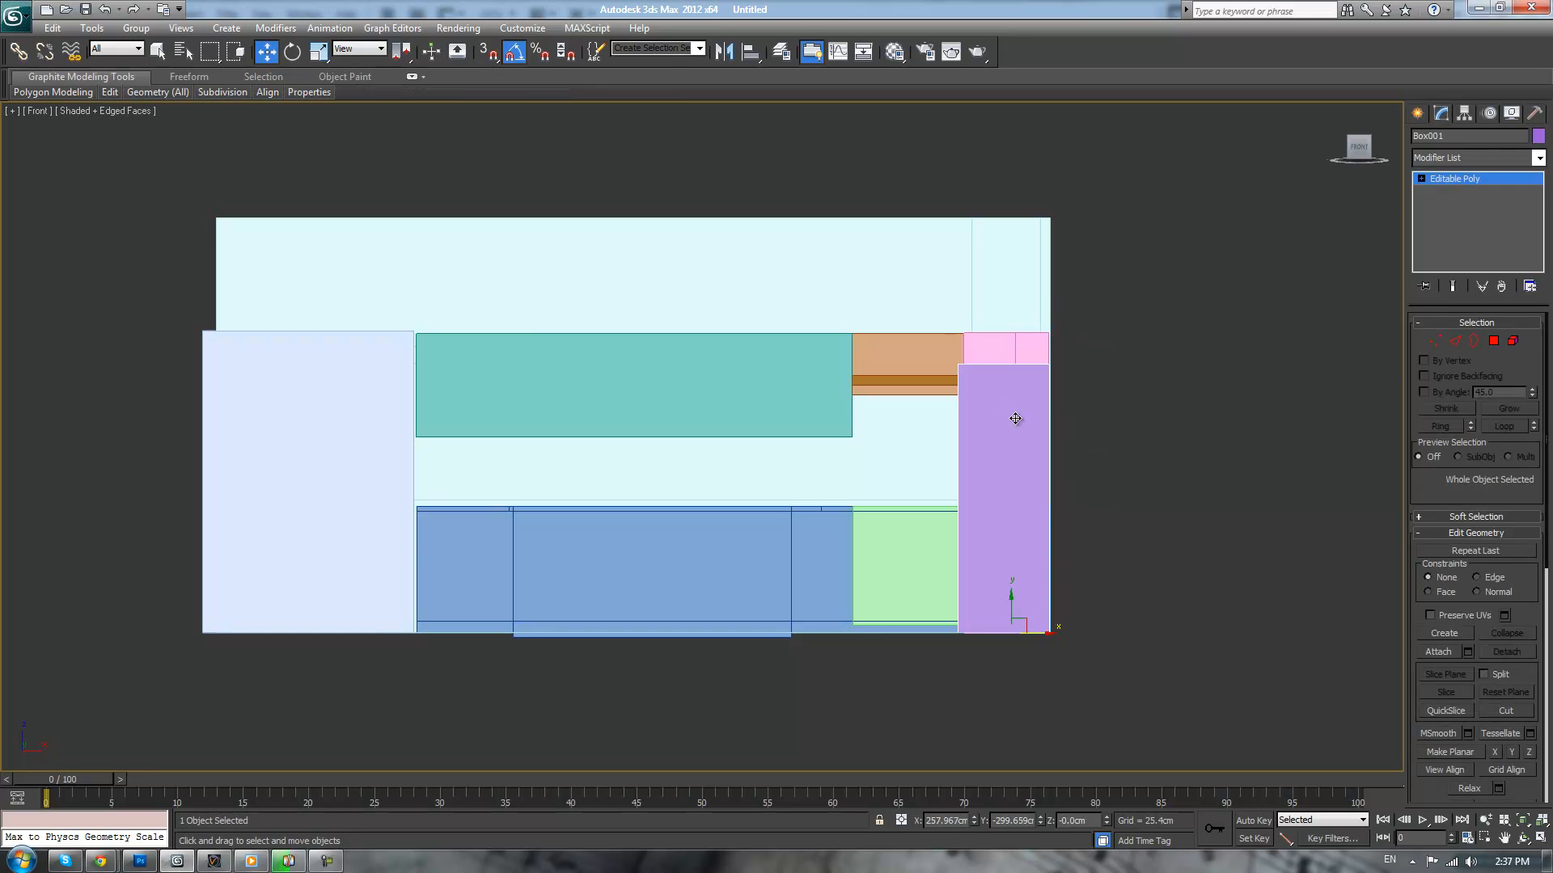
pyautogui.press('1')
pyautogui.moveTo(958, 350); pyautogui.dragTo(1061, 377)
pyautogui.moveTo(1007, 332); pyautogui.dragTo(1007, 348)
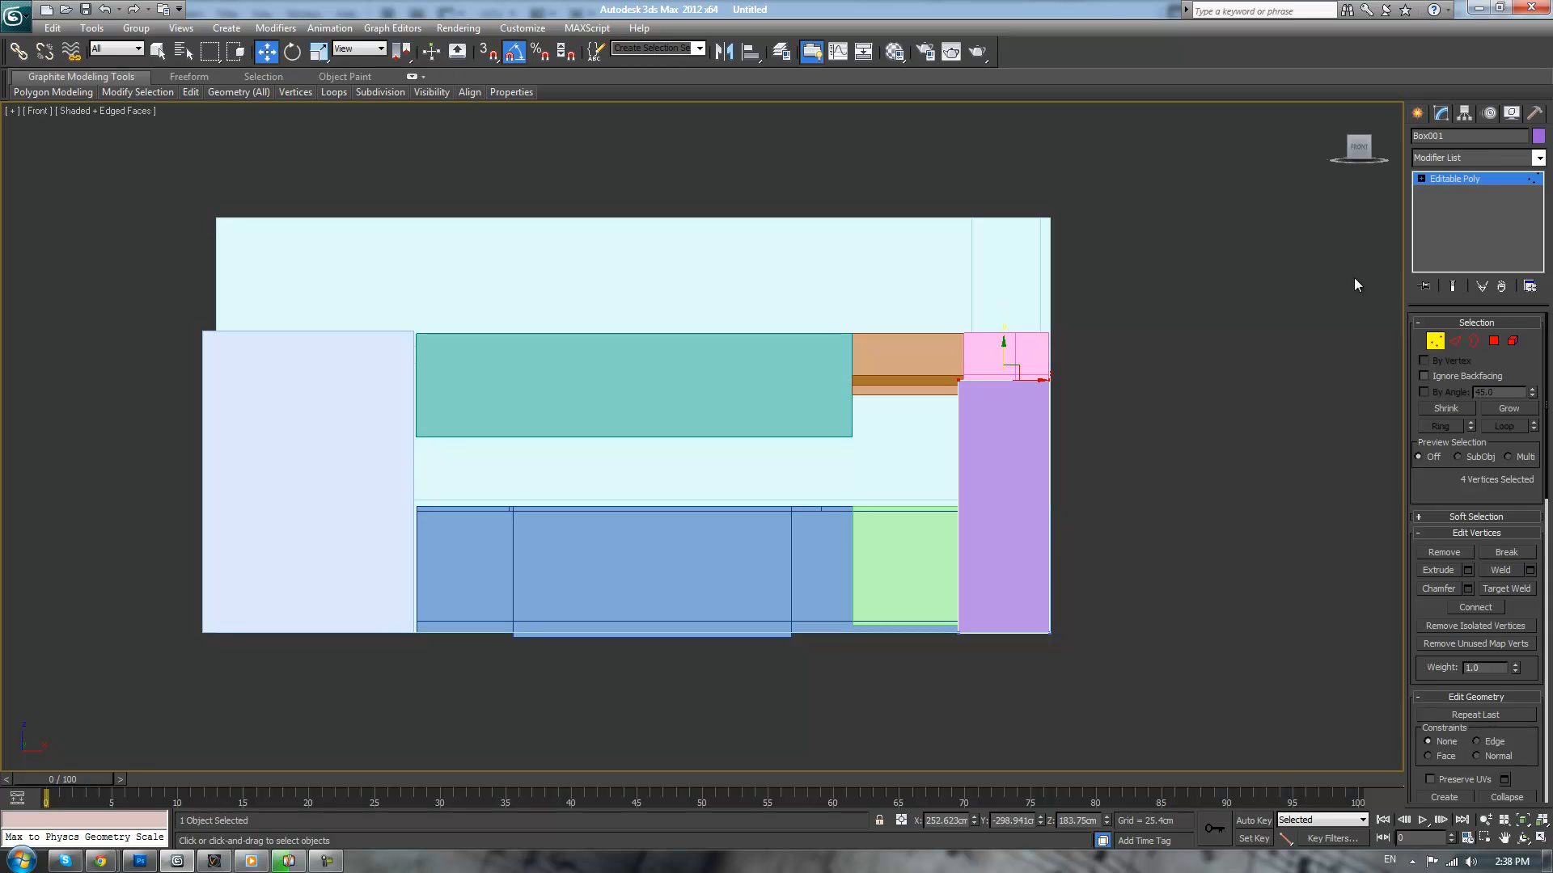
pyautogui.click(1094, 357)
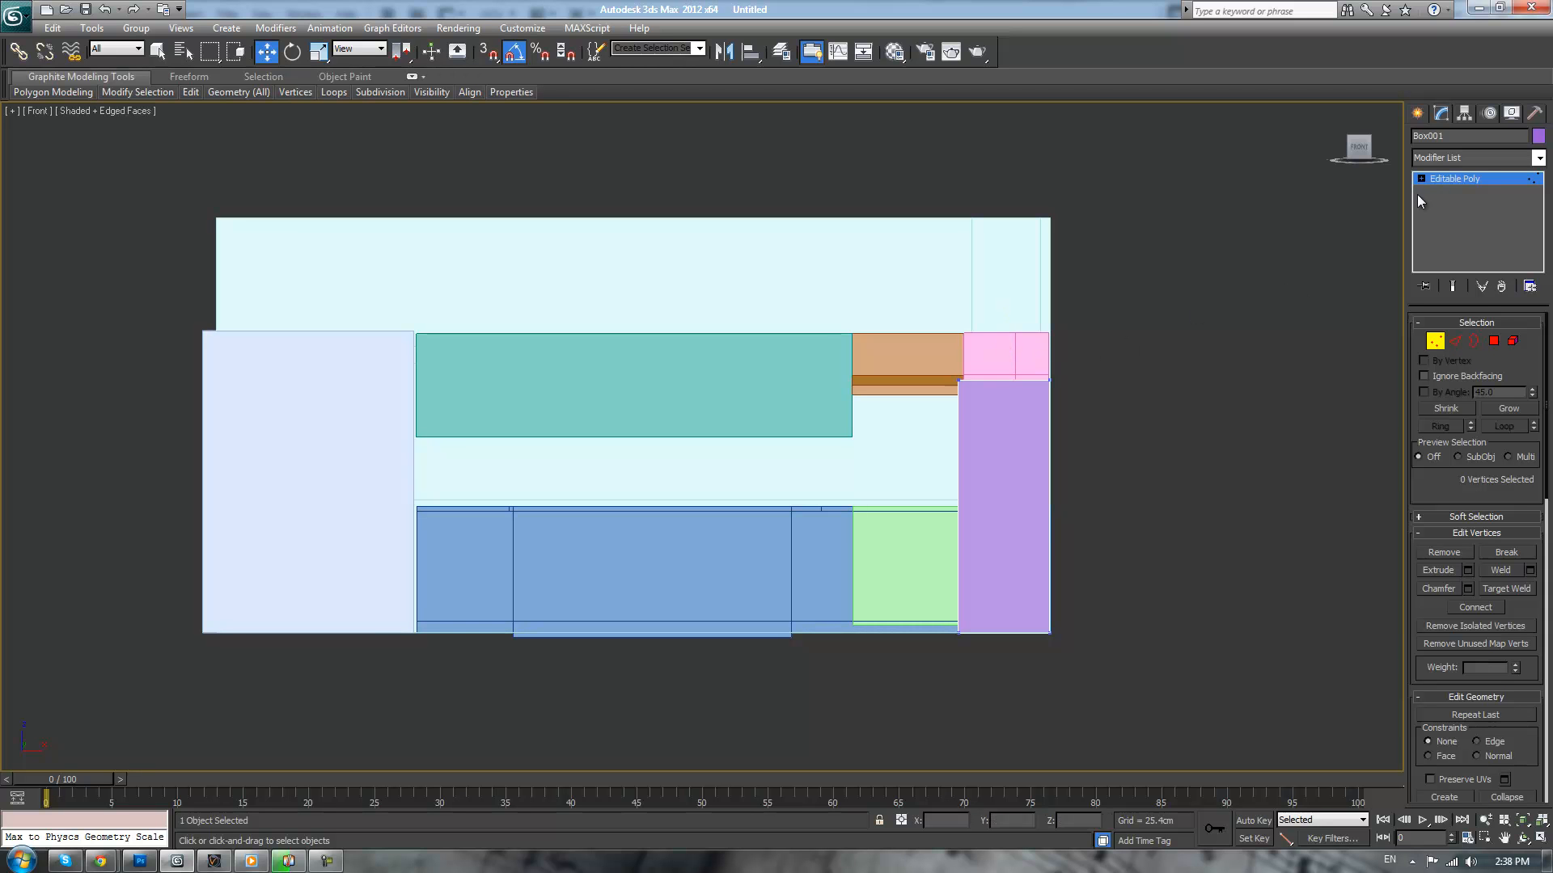
pyautogui.click(1467, 177)
# - In wireframe Front view, align the pink unit's eight beam-underside vertices with the purple cabinet's top, and finish vertex editing
pyautogui.click(1026, 359)
pyautogui.scroll(2, 1092, 364)
pyautogui.press('F3')
pyautogui.moveTo(1103, 377); pyautogui.dragTo(918, 444, button='middle')
pyautogui.press('1')
pyautogui.moveTo(873, 436); pyautogui.dragTo(972, 396)
pyautogui.click(1167, 411)
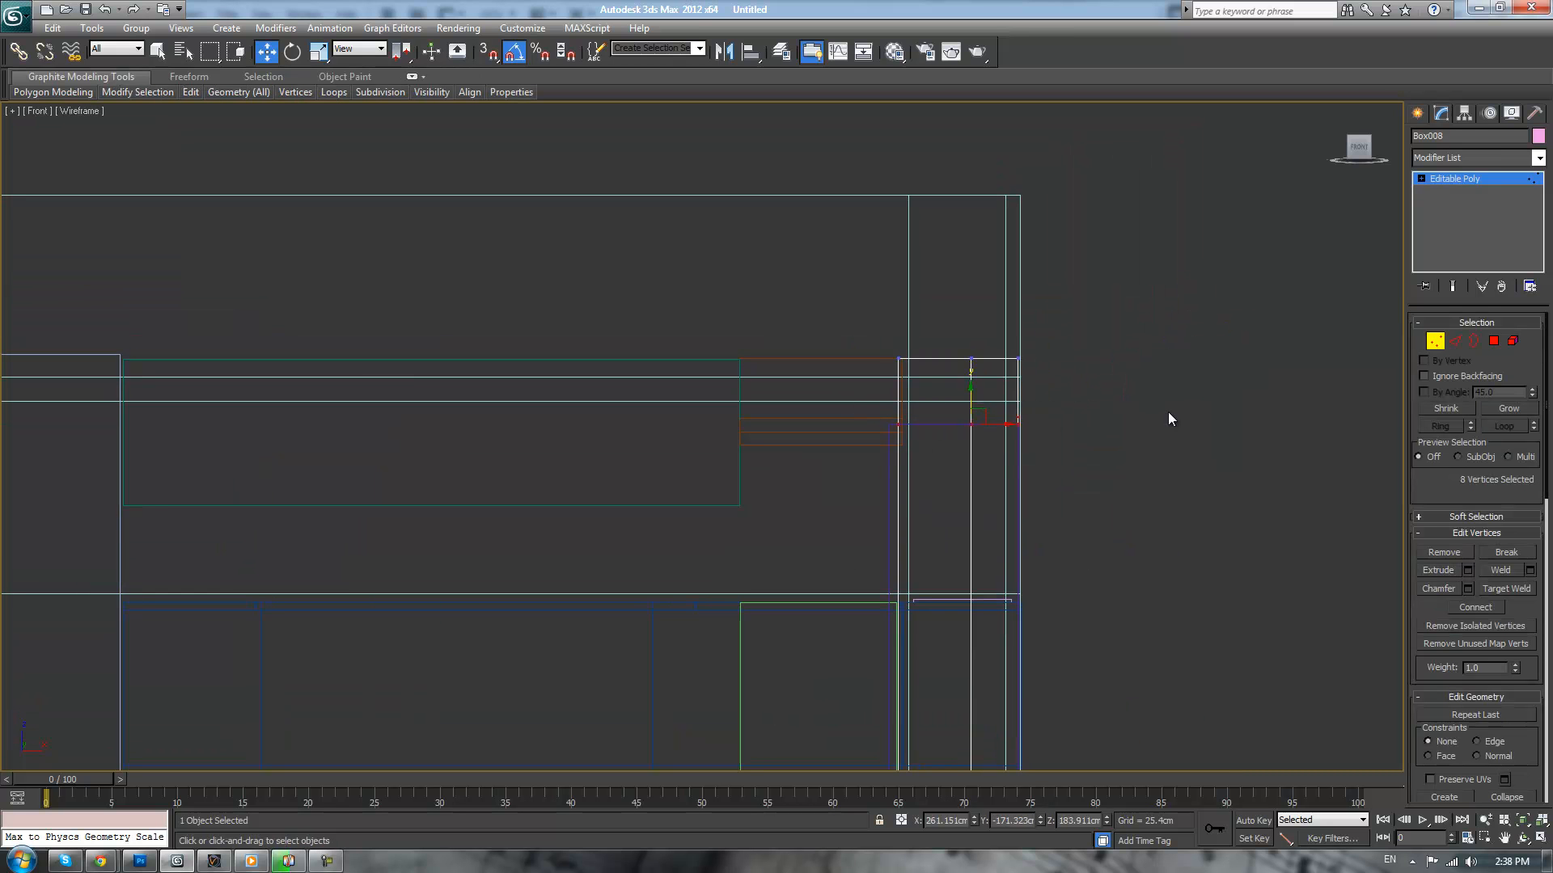
pyautogui.click(1489, 181)
pyautogui.click(1195, 328)
# - In Perspective view, extrude the pink unit's two upper side polygons across the top of the purple cabinet
pyautogui.press('p')
pyautogui.scroll(-3, 1167, 350)
pyautogui.moveTo(1028, 359)
pyautogui.keyDown('alt'); pyautogui.mouseDown(button='middle')
pyautogui.moveTo(1147, 426)
pyautogui.moveTo(895, 423)
pyautogui.mouseUp(button='middle'); pyautogui.keyUp('alt')
pyautogui.click(874, 443)
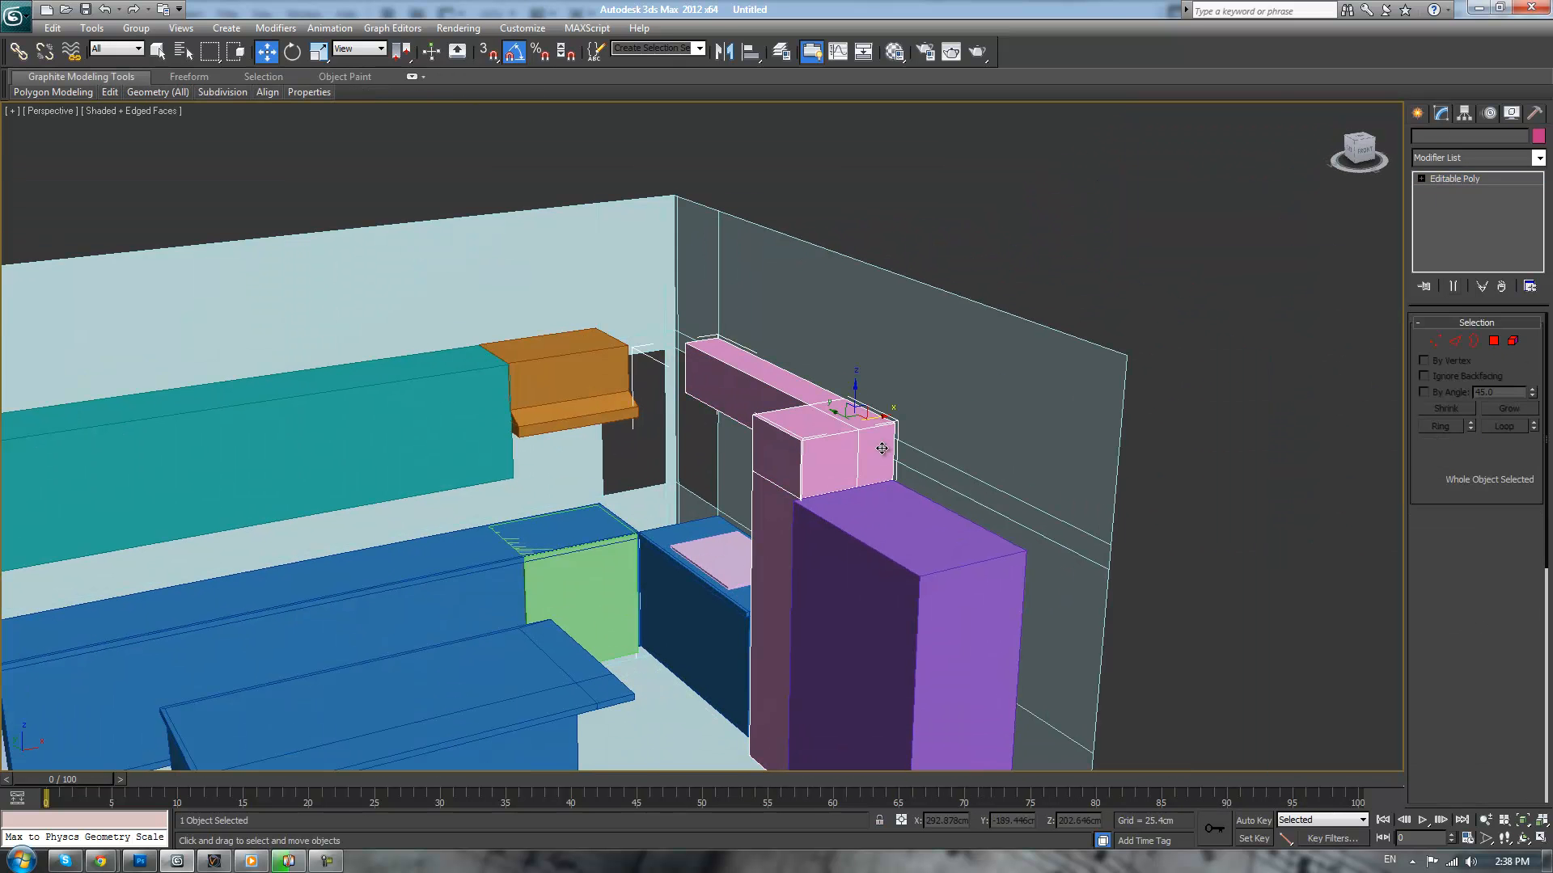
pyautogui.press('4')
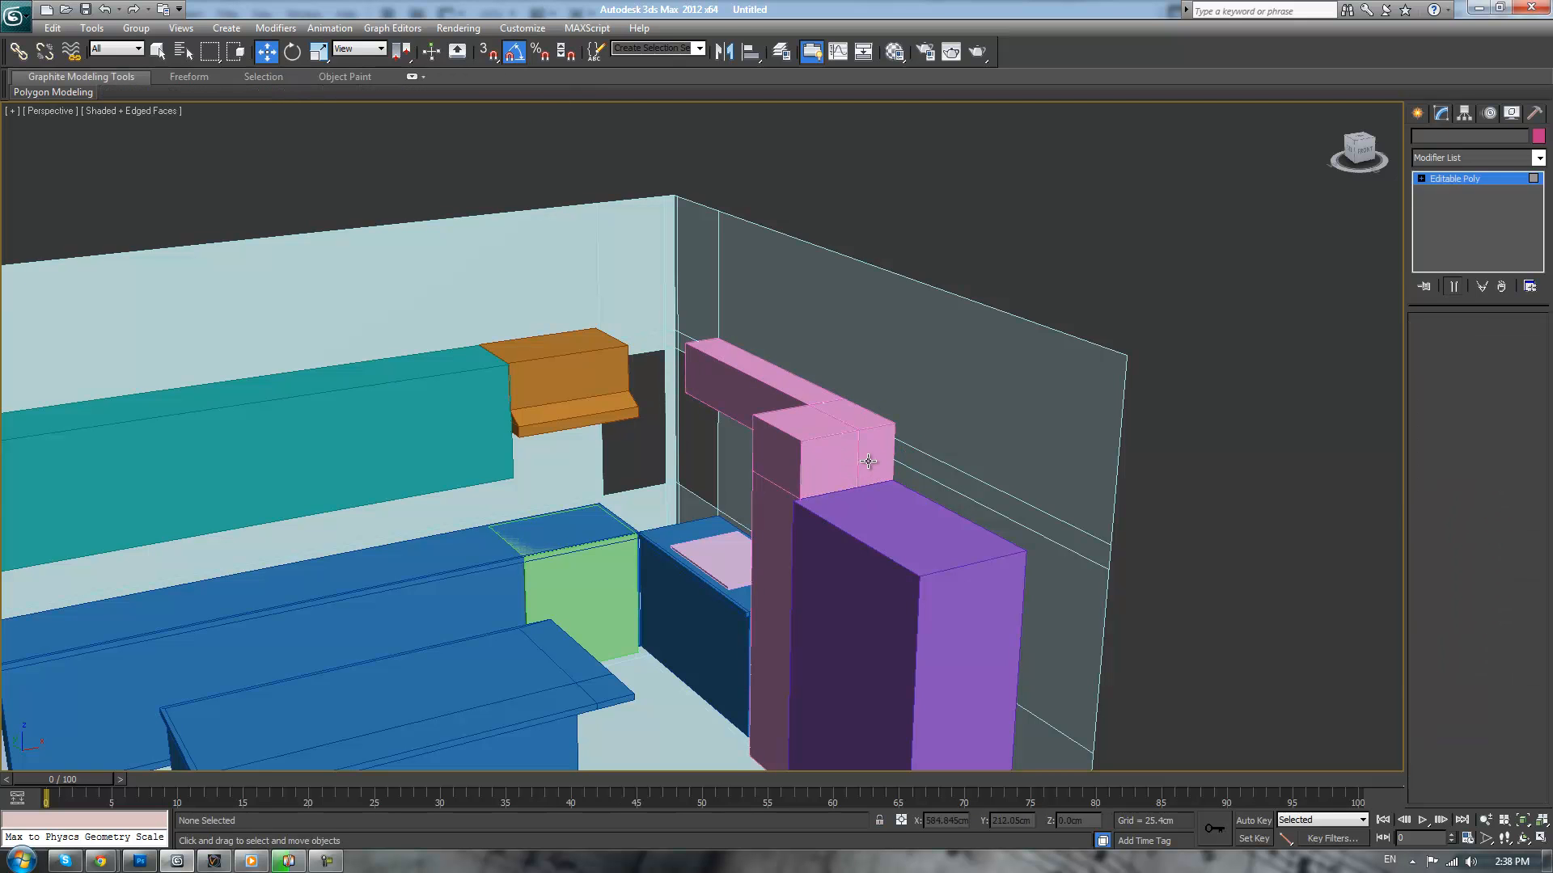
pyautogui.press('4')
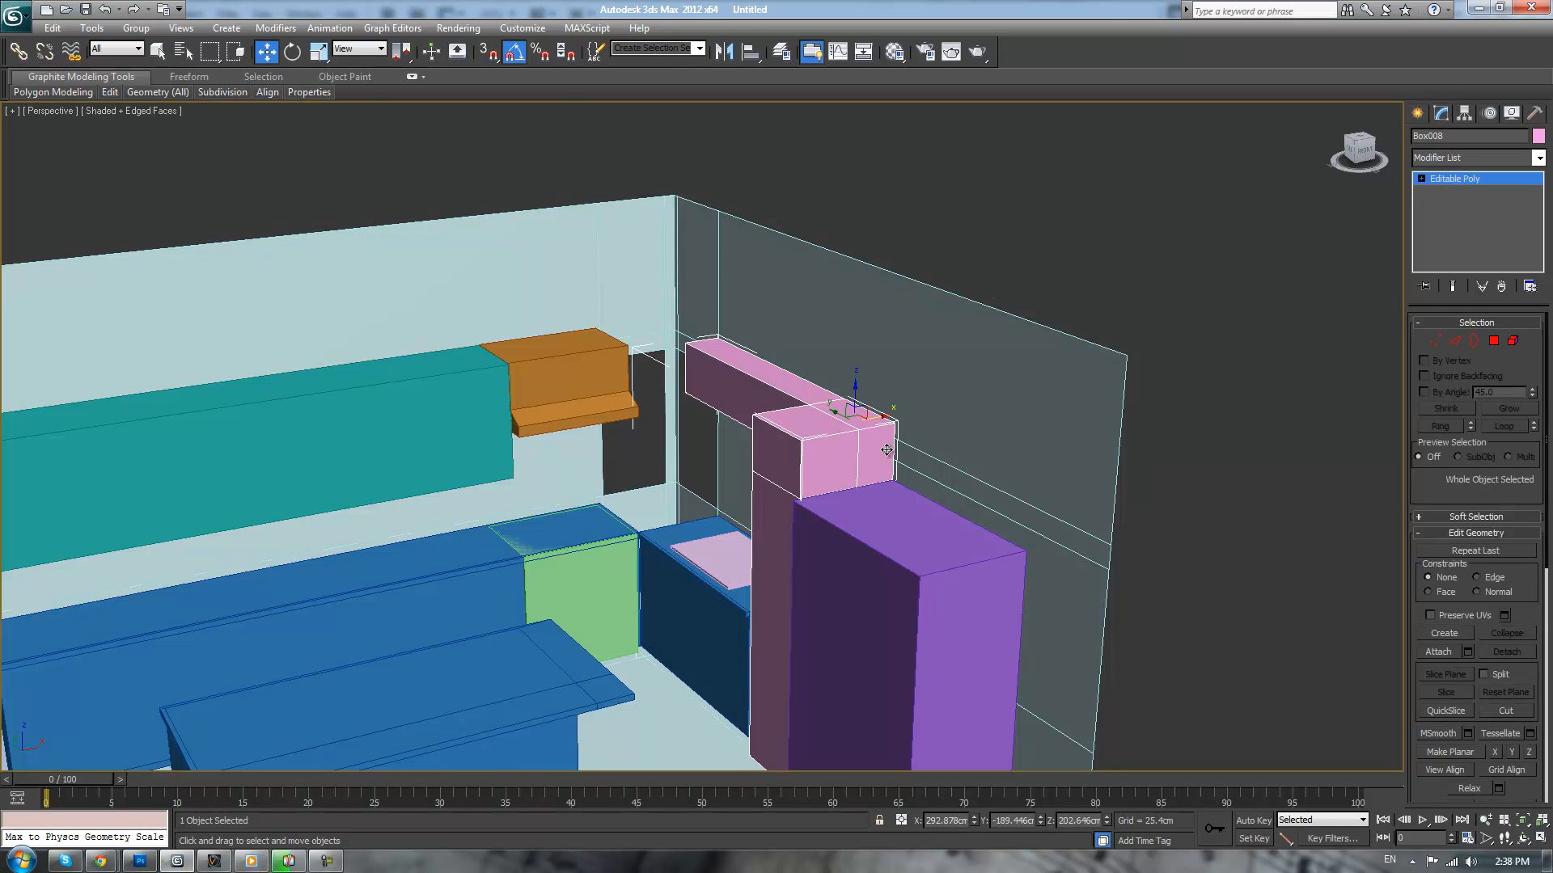
pyautogui.press('4')
pyautogui.click(880, 453)
pyautogui.keyDown('ctrl'); pyautogui.click(828, 463); pyautogui.keyUp('ctrl')
pyautogui.click(1438, 570)
pyautogui.moveTo(861, 473); pyautogui.dragTo(1361, 84)
# - Extrude the same two end polygons again so the pink beam overhangs the far side of the purple cabinet
pyautogui.scroll(2, 1344, 120)
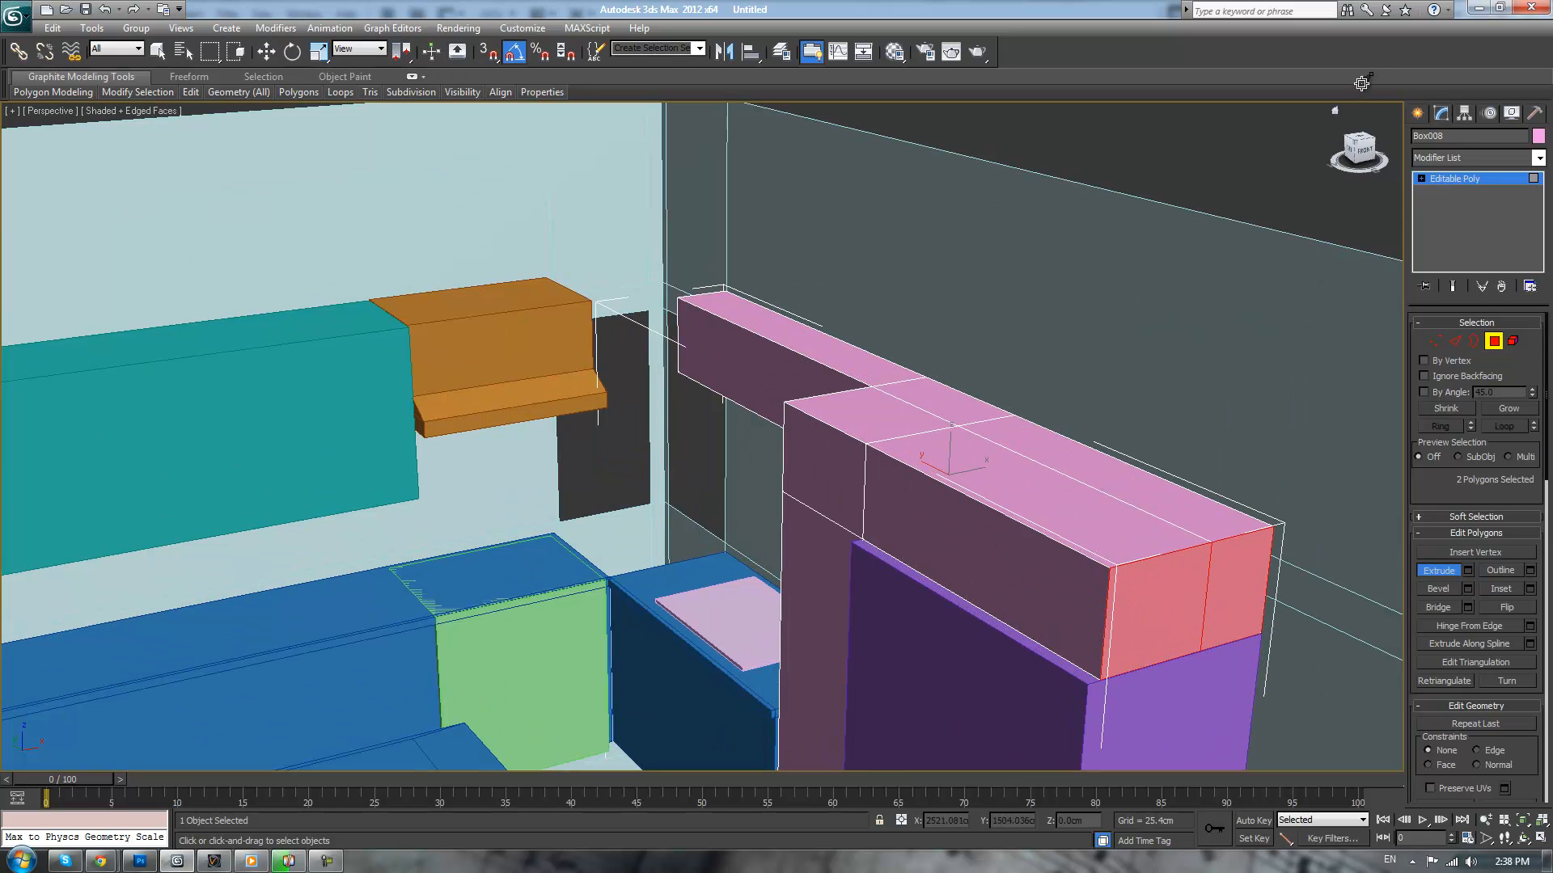
pyautogui.moveTo(1156, 595); pyautogui.dragTo(1199, 485)
pyautogui.keyDown('alt'); pyautogui.moveTo(1199, 485); pyautogui.dragTo(1091, 467, button='middle'); pyautogui.keyUp('alt')
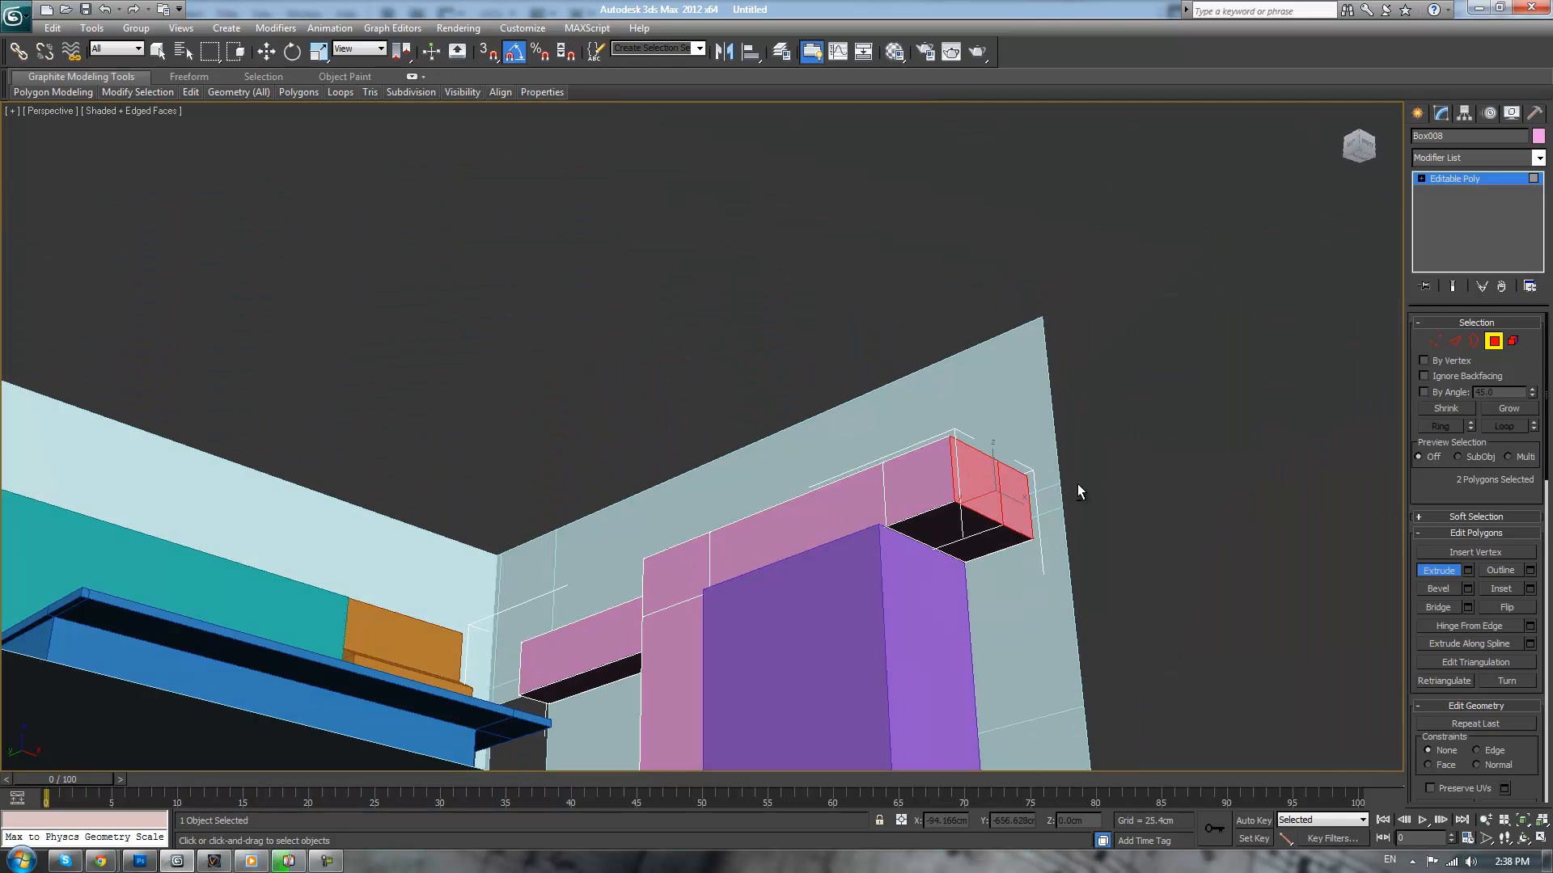
# - Extrude the overhang's two underside polygons downward and move them about 70.69 cm further down to the floor
pyautogui.click(993, 540)
pyautogui.moveTo(954, 522); pyautogui.dragTo(1042, 148)
pyautogui.keyDown('alt'); pyautogui.moveTo(1041, 148); pyautogui.dragTo(1041, 533, button='middle'); pyautogui.keyUp('alt')
pyautogui.press('w')
pyautogui.moveTo(968, 538); pyautogui.dragTo(982, 695)
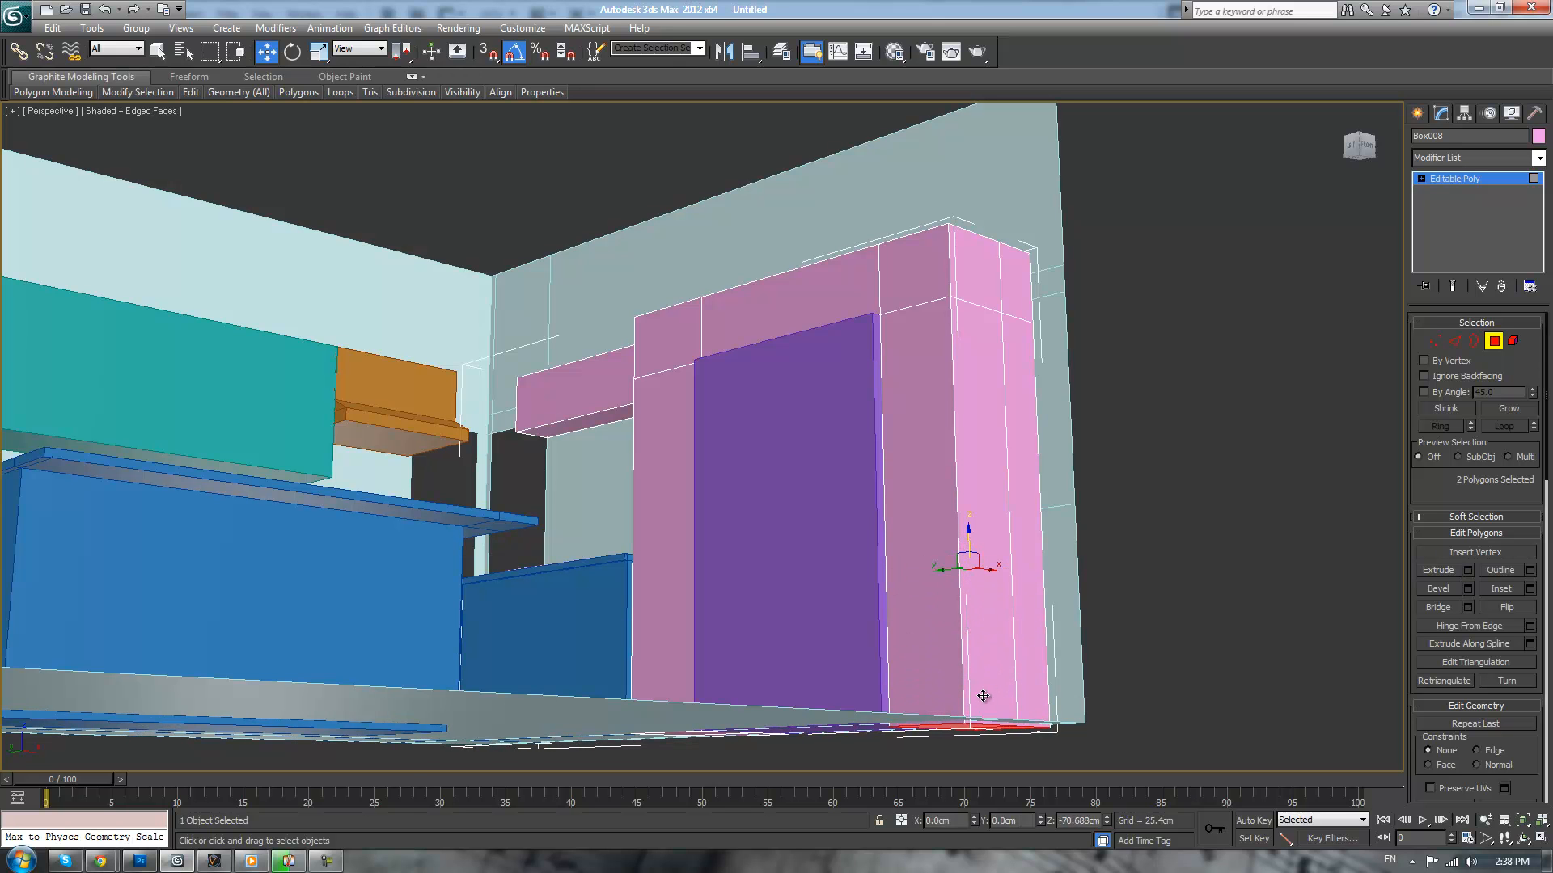
# - Finish editing the pink unit, clear the selection and show the whole kitchen
pyautogui.press('1')
pyautogui.moveTo(1132, 532)
pyautogui.keyDown('alt'); pyautogui.mouseDown(button='middle')
pyautogui.moveTo(1106, 497)
pyautogui.moveTo(1150, 542)
pyautogui.mouseUp(button='middle'); pyautogui.keyUp('alt')
pyautogui.click(1455, 178)
pyautogui.click(1249, 409)
pyautogui.moveTo(1200, 423); pyautogui.dragTo(1250, 401, button='middle')
pyautogui.moveTo(1110, 423); pyautogui.dragTo(1160, 401, button='middle')
pyautogui.scroll(-8, 1283, 366)
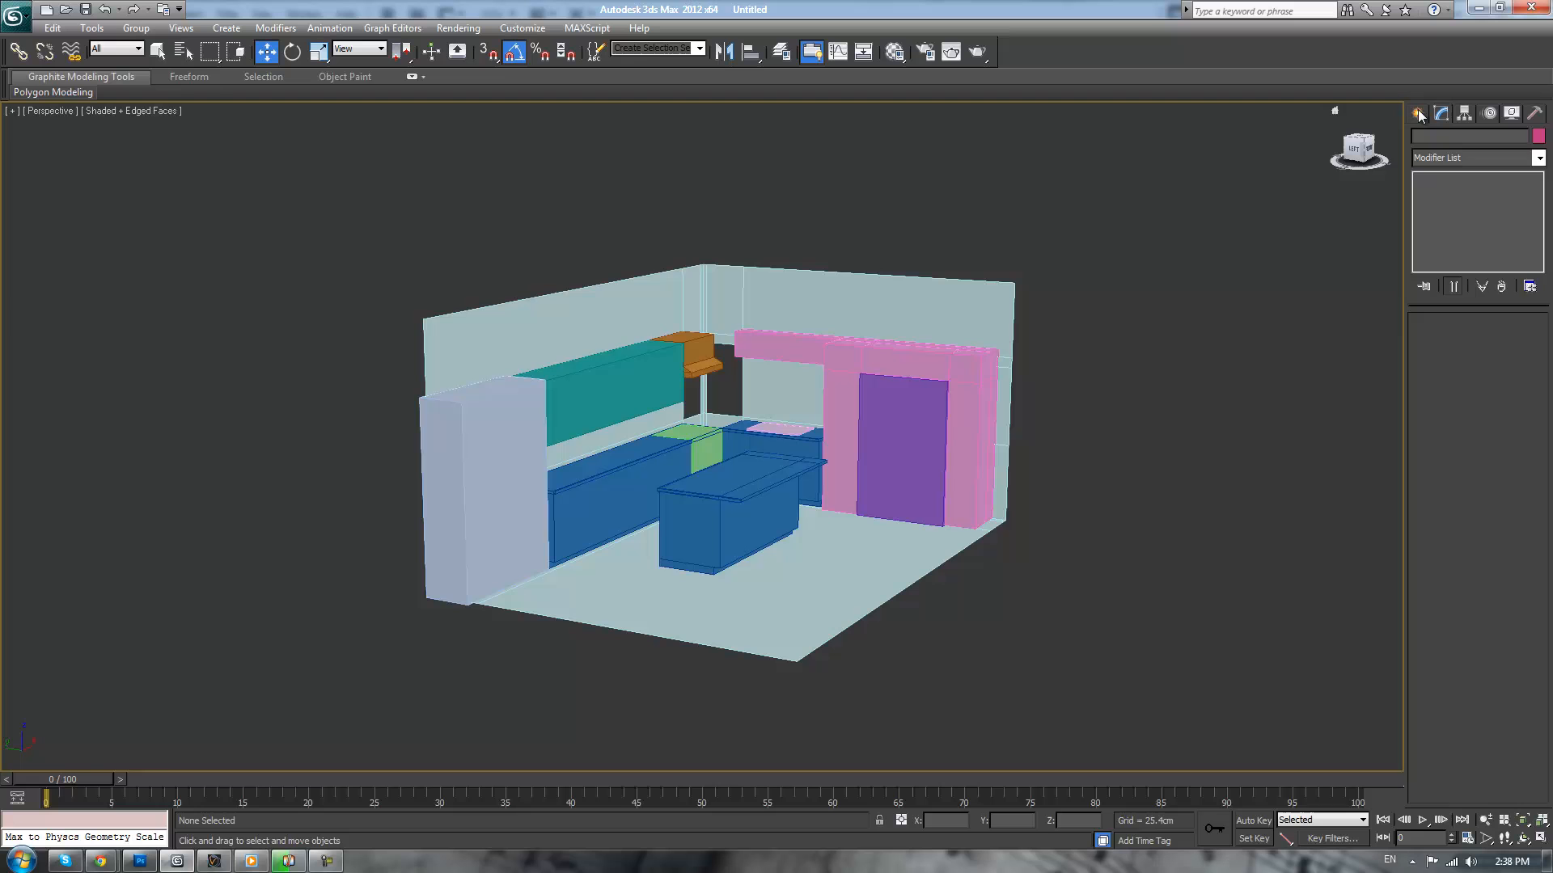
# - Place a V-Ray physical camera in Top view, aimed from the room's open side at the island, and show its view in the Perspective viewport
pyautogui.click(1419, 114)
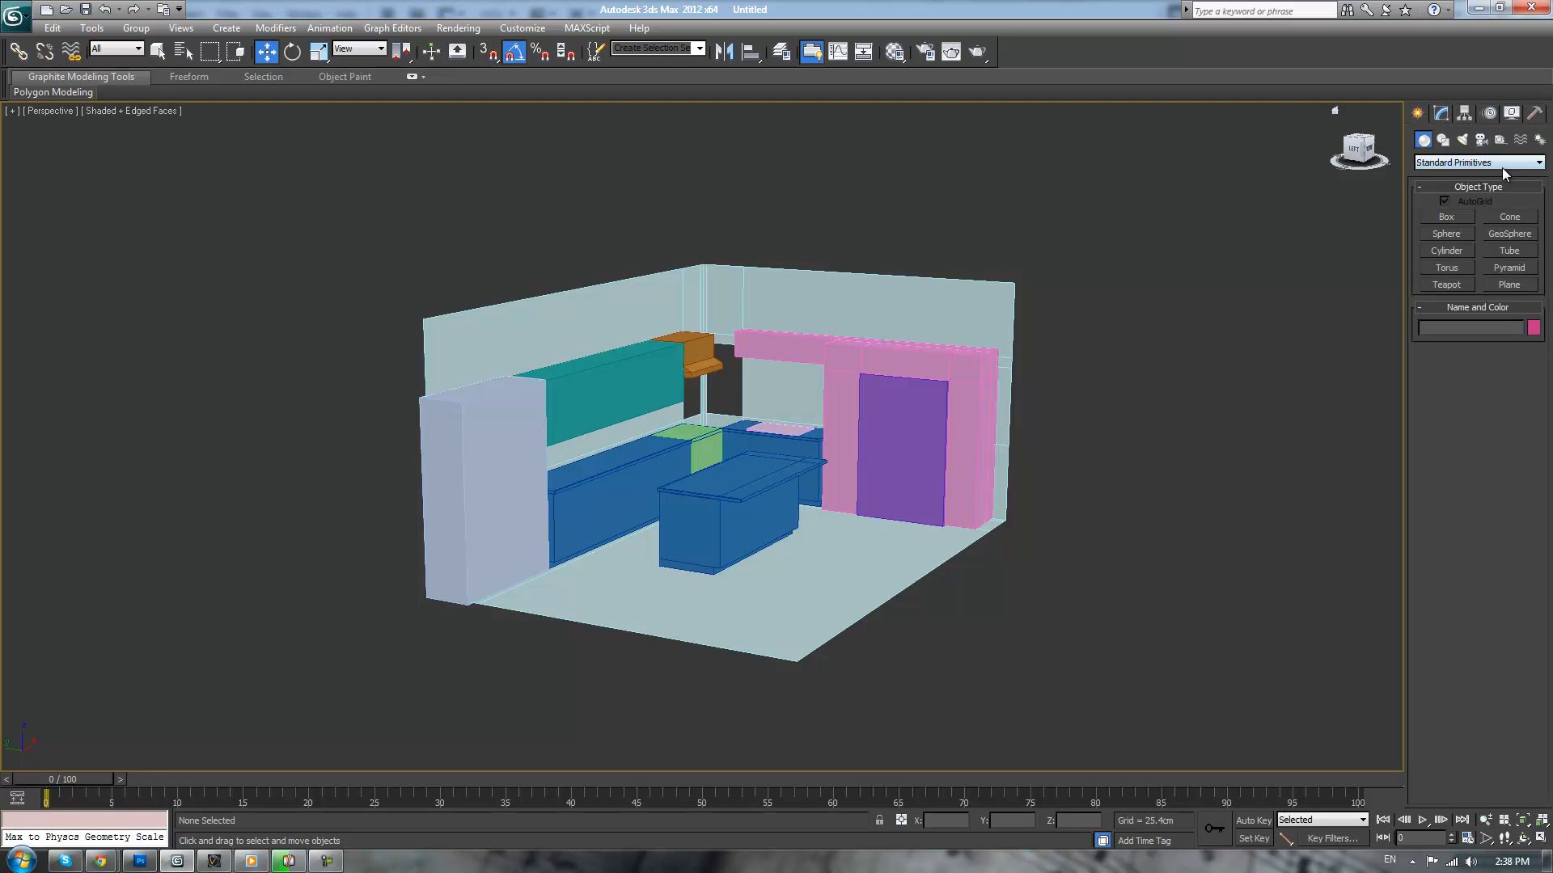
pyautogui.click(1481, 140)
pyautogui.click(1478, 162)
pyautogui.click(1460, 189)
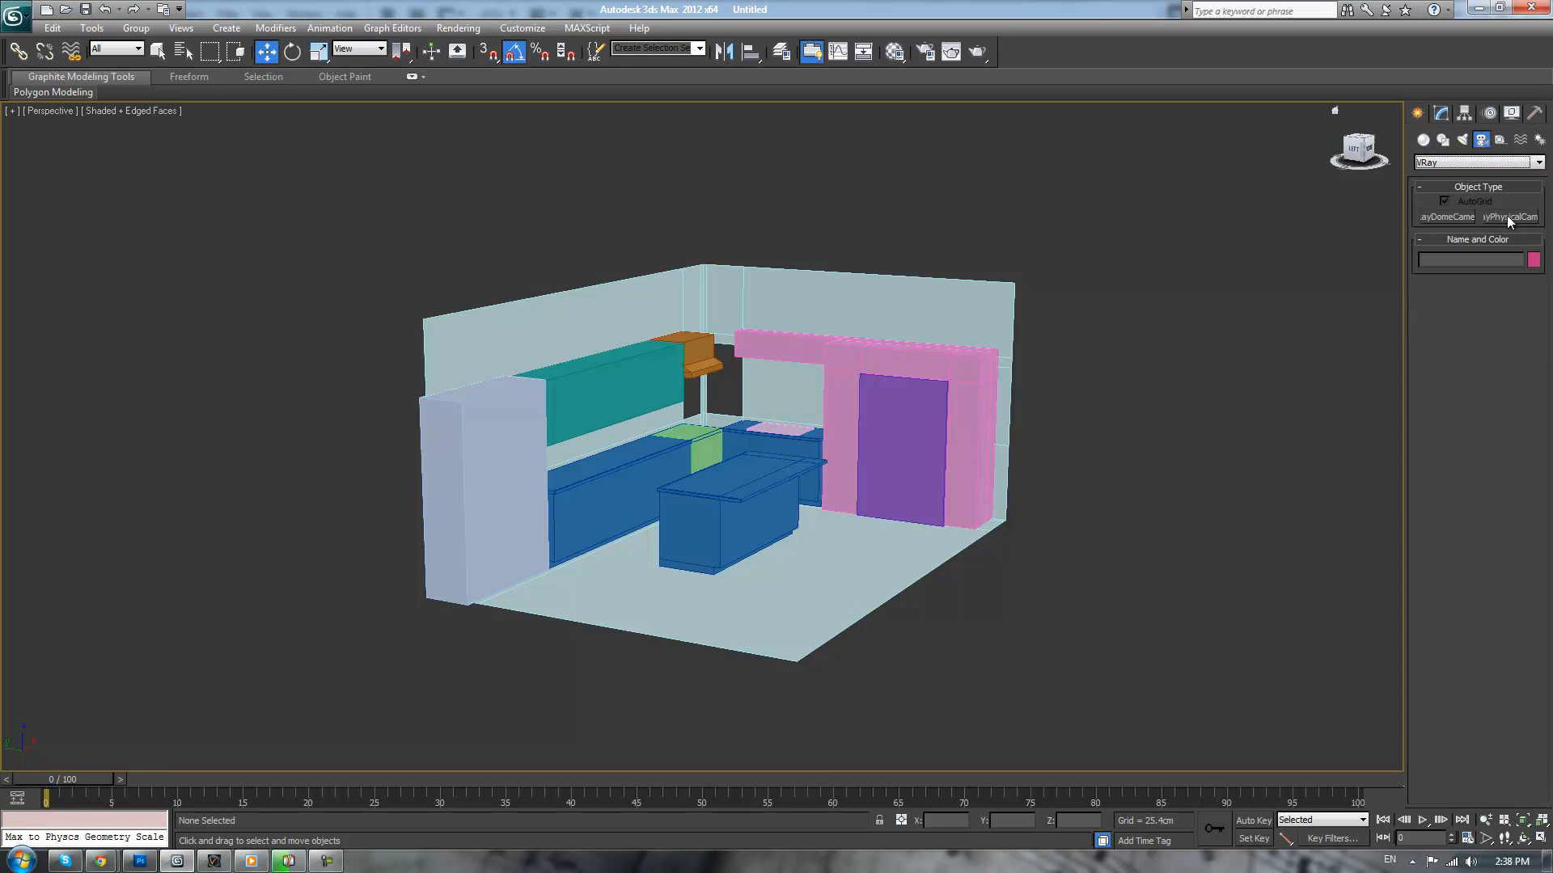
pyautogui.click(1507, 218)
pyautogui.keyDown('alt'); pyautogui.moveTo(1154, 312); pyautogui.dragTo(1151, 336, button='middle'); pyautogui.keyUp('alt')
pyautogui.hotkey('alt', 'w')
pyautogui.scroll(-3, 149, 298)
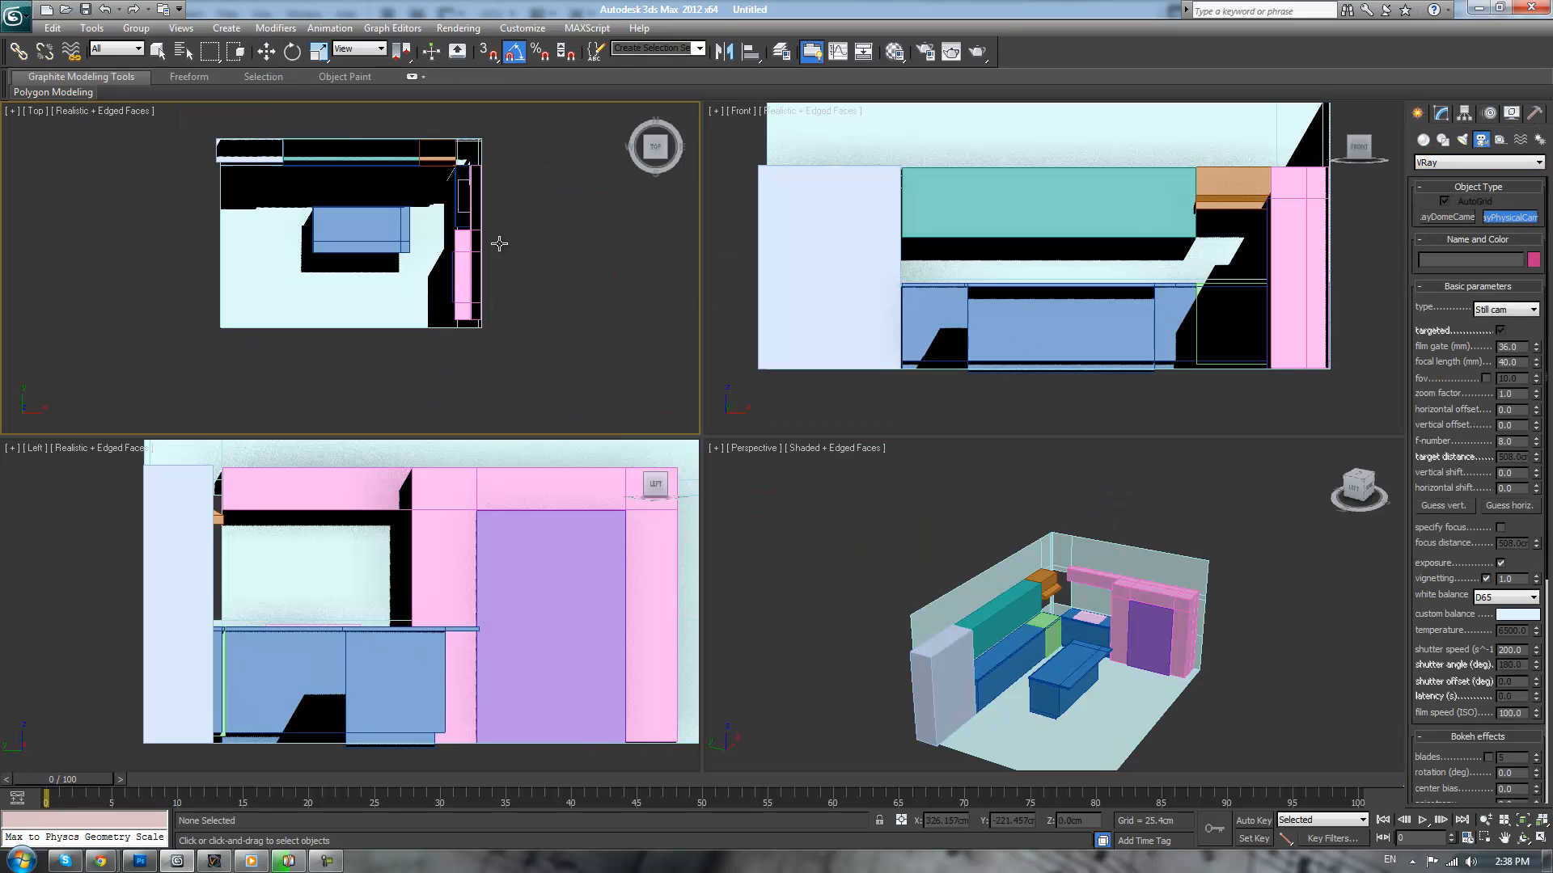
pyautogui.moveTo(198, 288); pyautogui.dragTo(371, 221)
pyautogui.rightClick(1051, 623)
pyautogui.press('c')
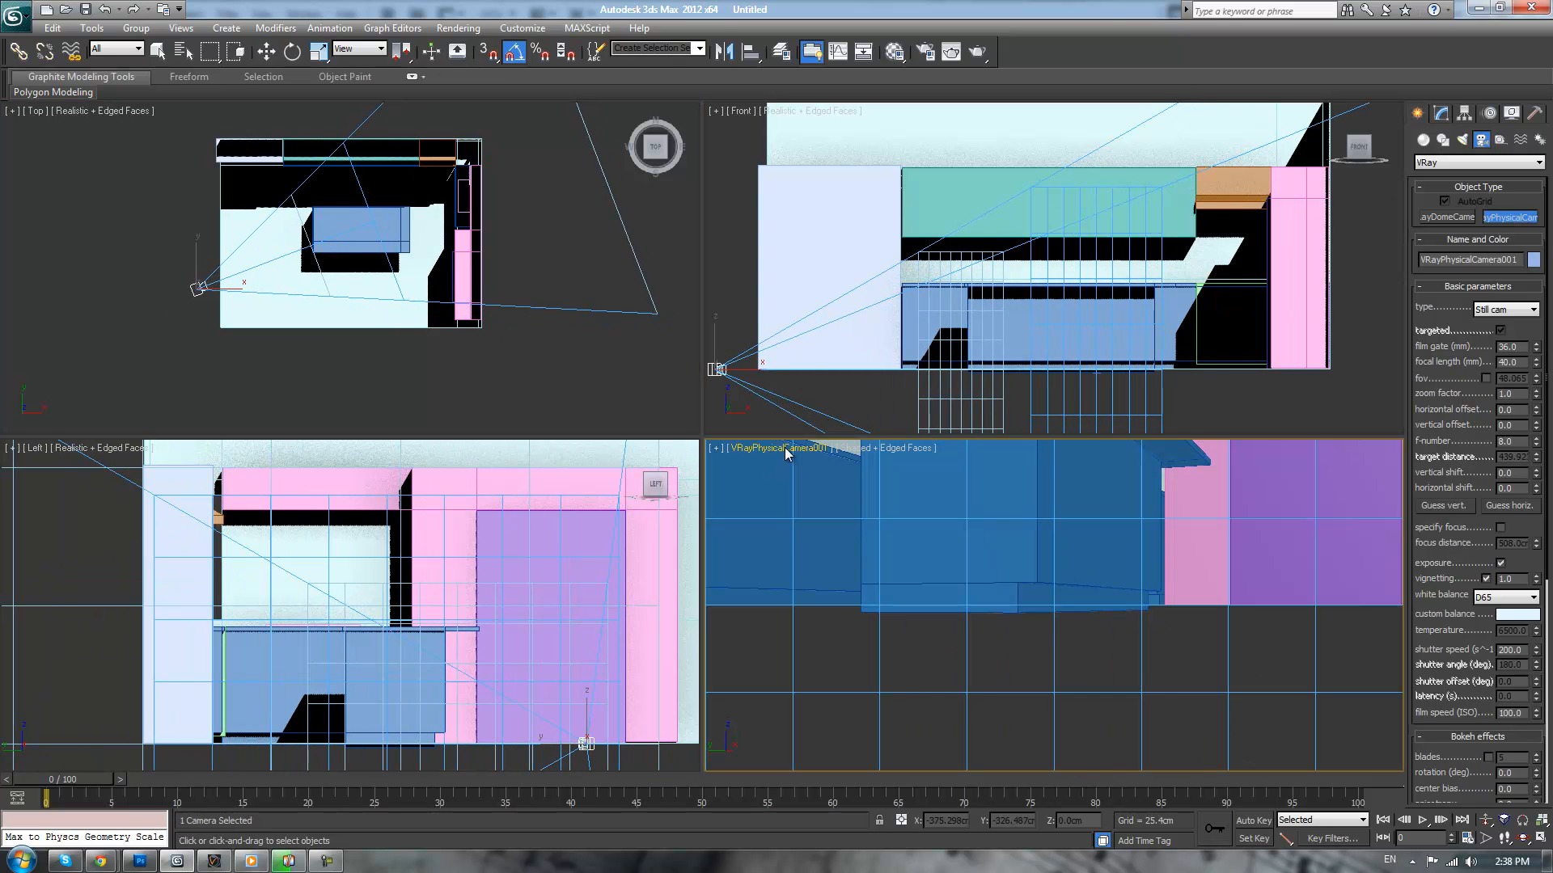
# - Show safe frames in the camera viewport and shift the camera view up and sideways to frame the island and surrounding cabinets
pyautogui.click(784, 449)
pyautogui.click(866, 451)
pyautogui.click(868, 450)
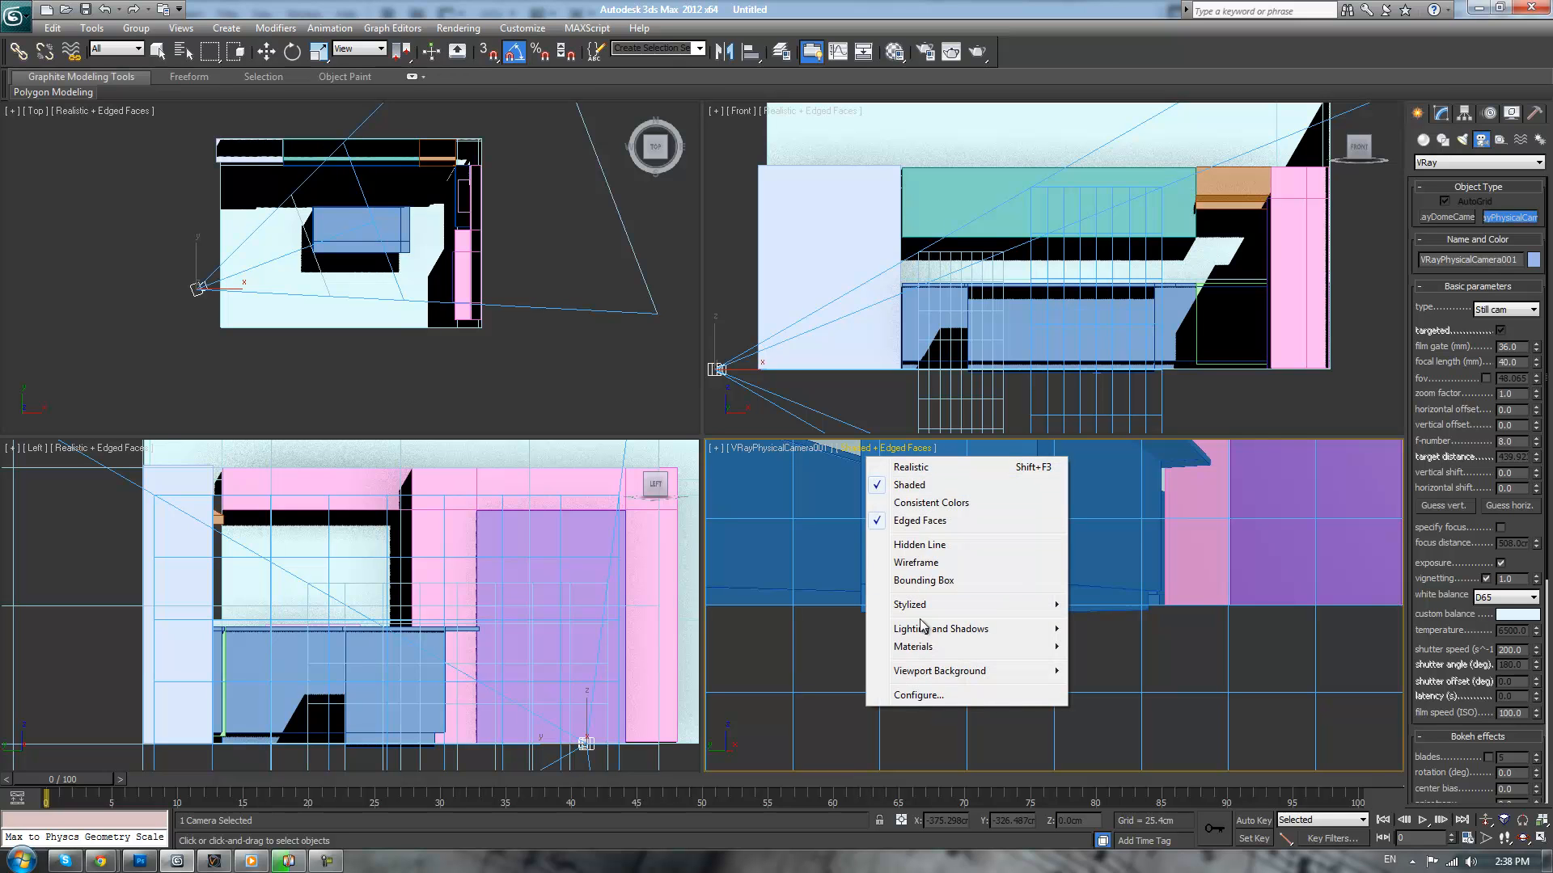
pyautogui.click(791, 452)
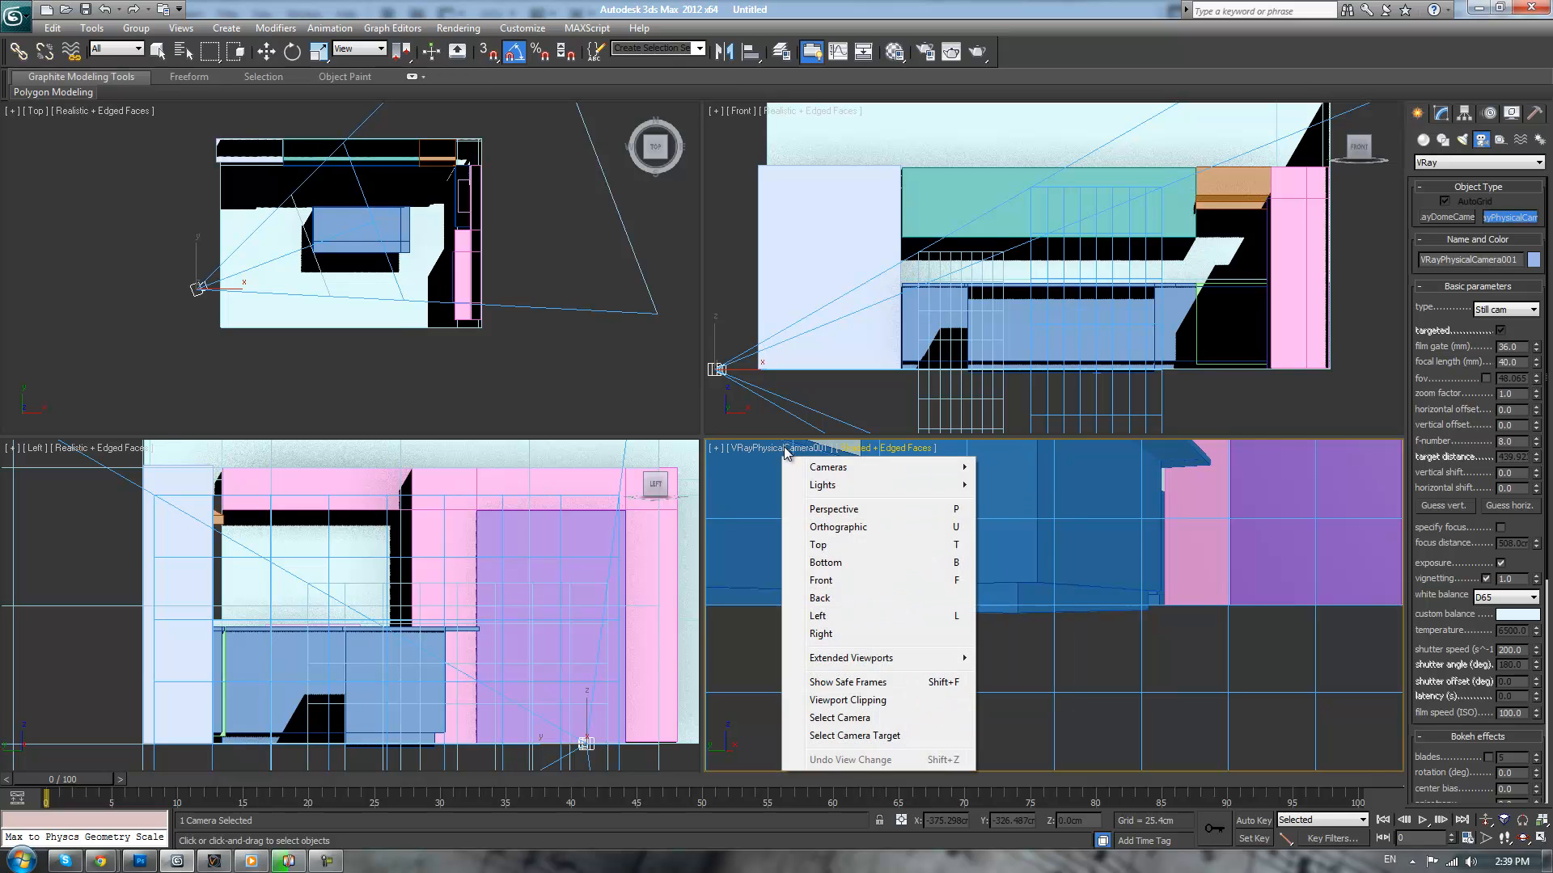
pyautogui.click(845, 683)
pyautogui.moveTo(1127, 565); pyautogui.dragTo(1077, 560, button='middle')
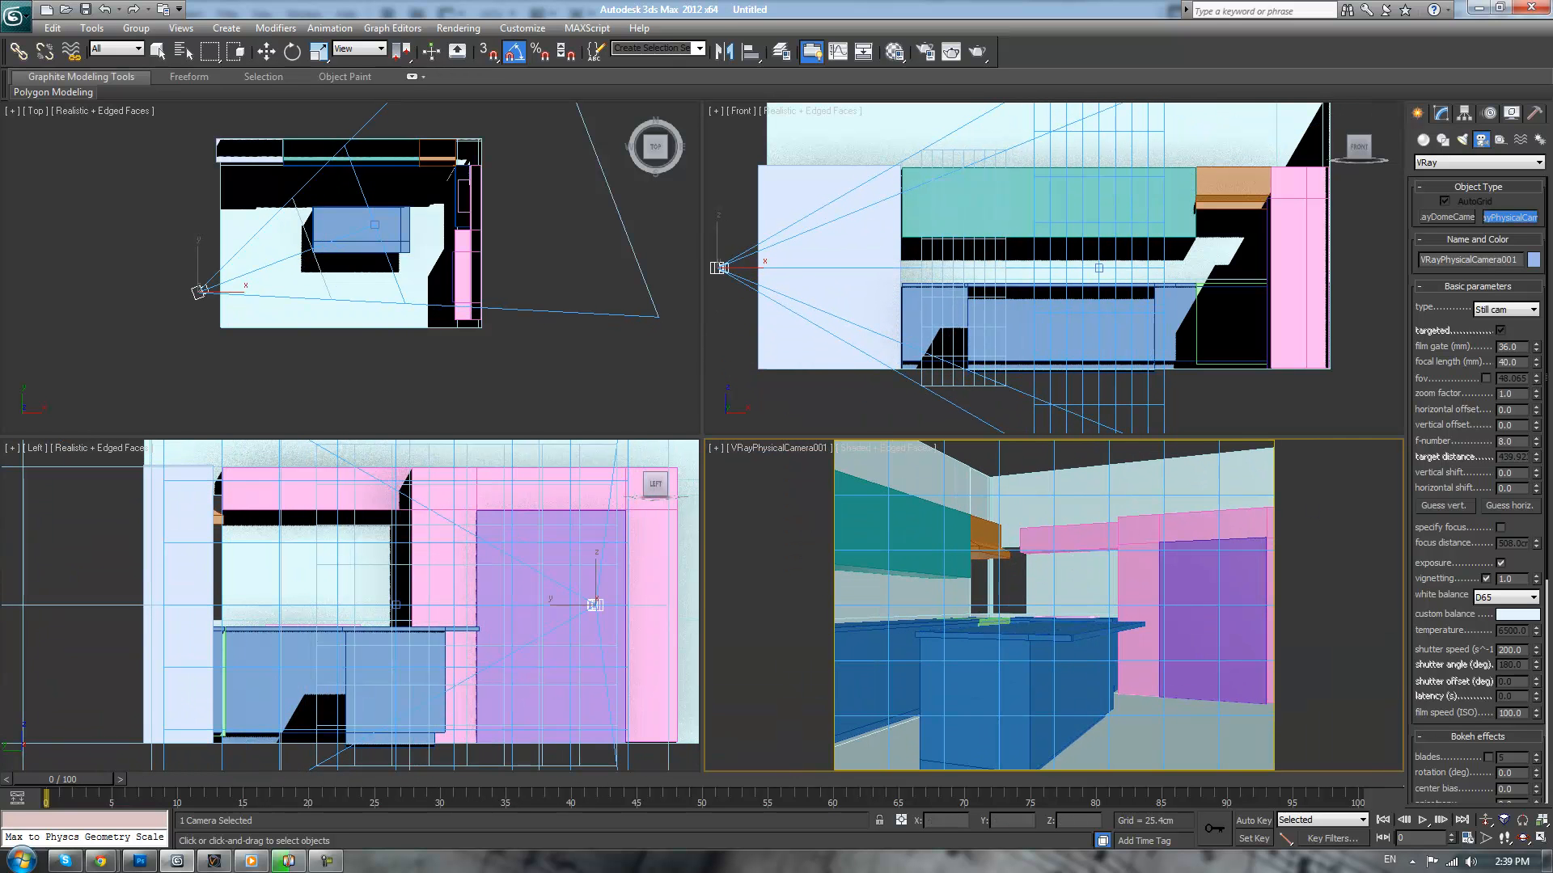
pyautogui.moveTo(1551, 279); pyautogui.dragTo(1551, 324)
pyautogui.moveTo(1088, 592); pyautogui.dragTo(1136, 592, button='middle')
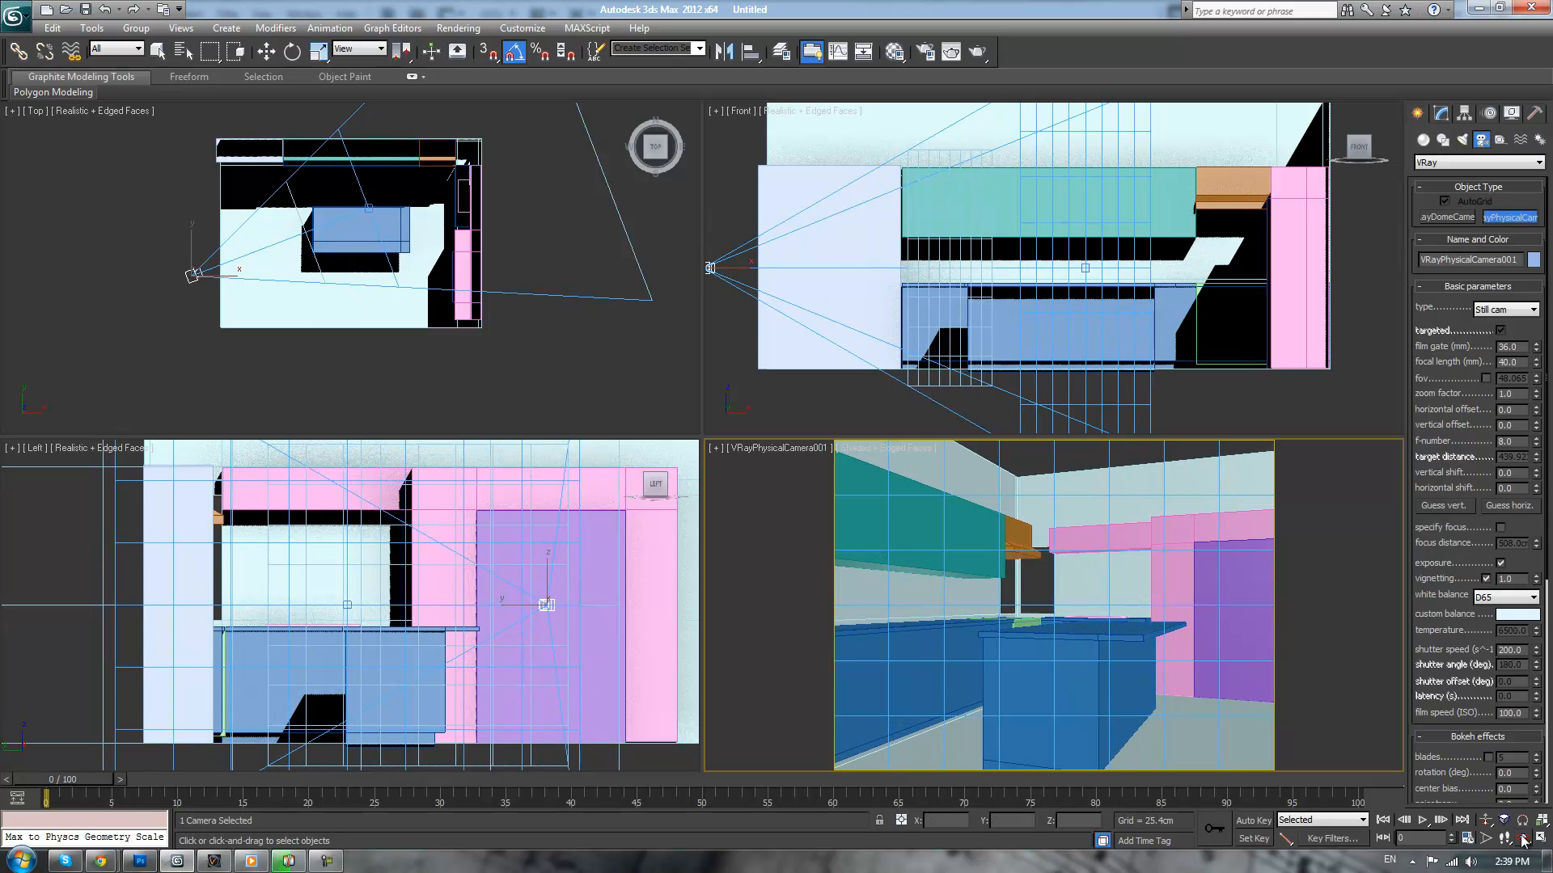
# - In Top view, move the camera target to about X -132.08, Y -153.34 cm and the camera to about X -446.69, Y -342.39 cm
pyautogui.rightClick(544, 222)
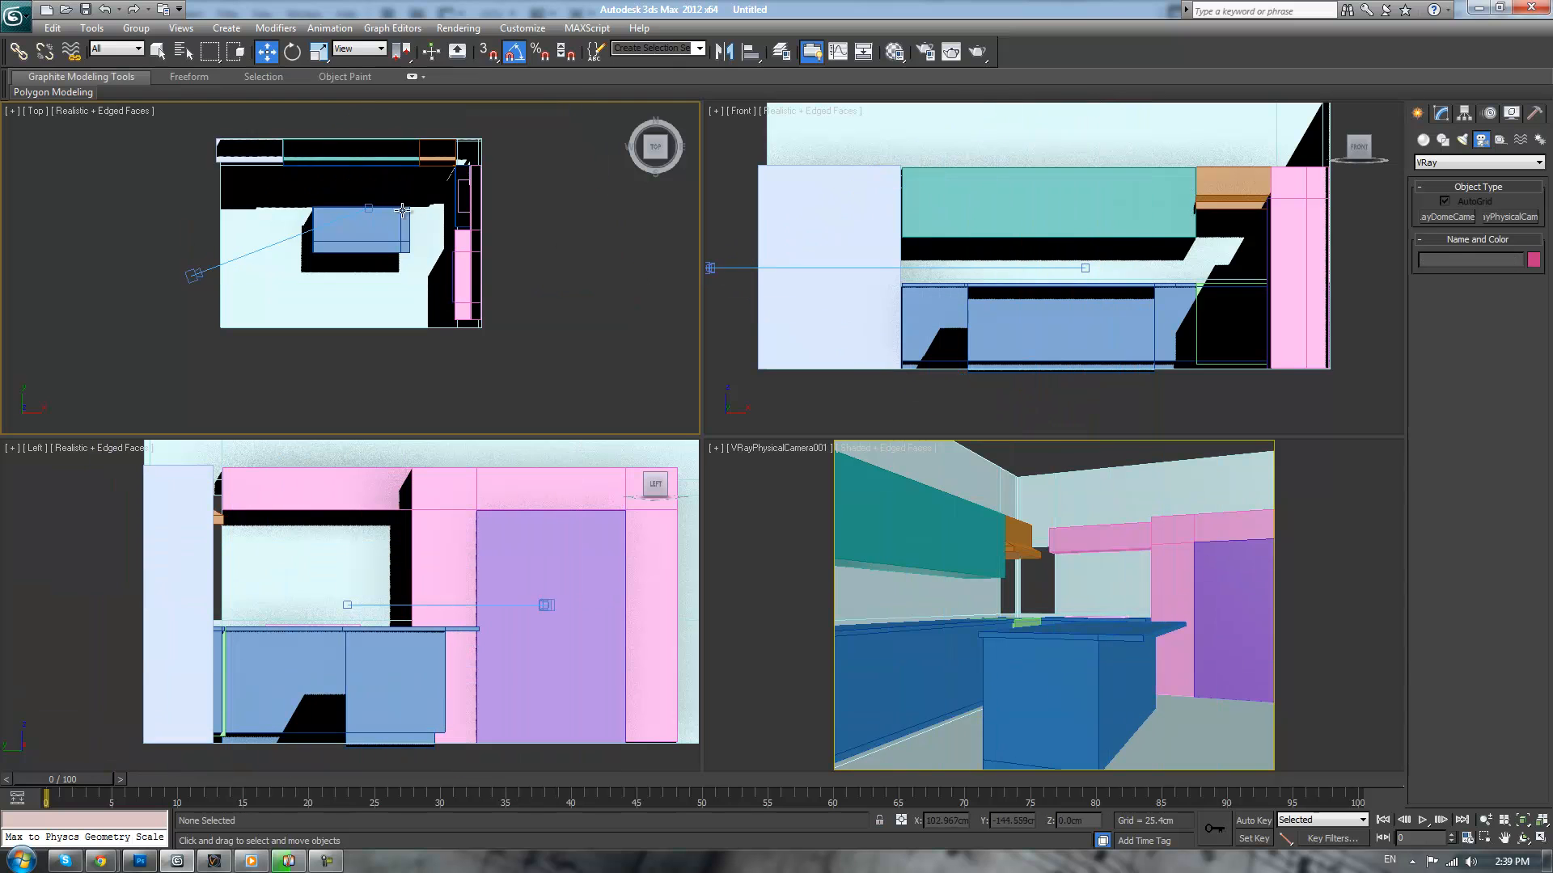
pyautogui.click(368, 208)
pyautogui.moveTo(381, 194); pyautogui.dragTo(314, 200)
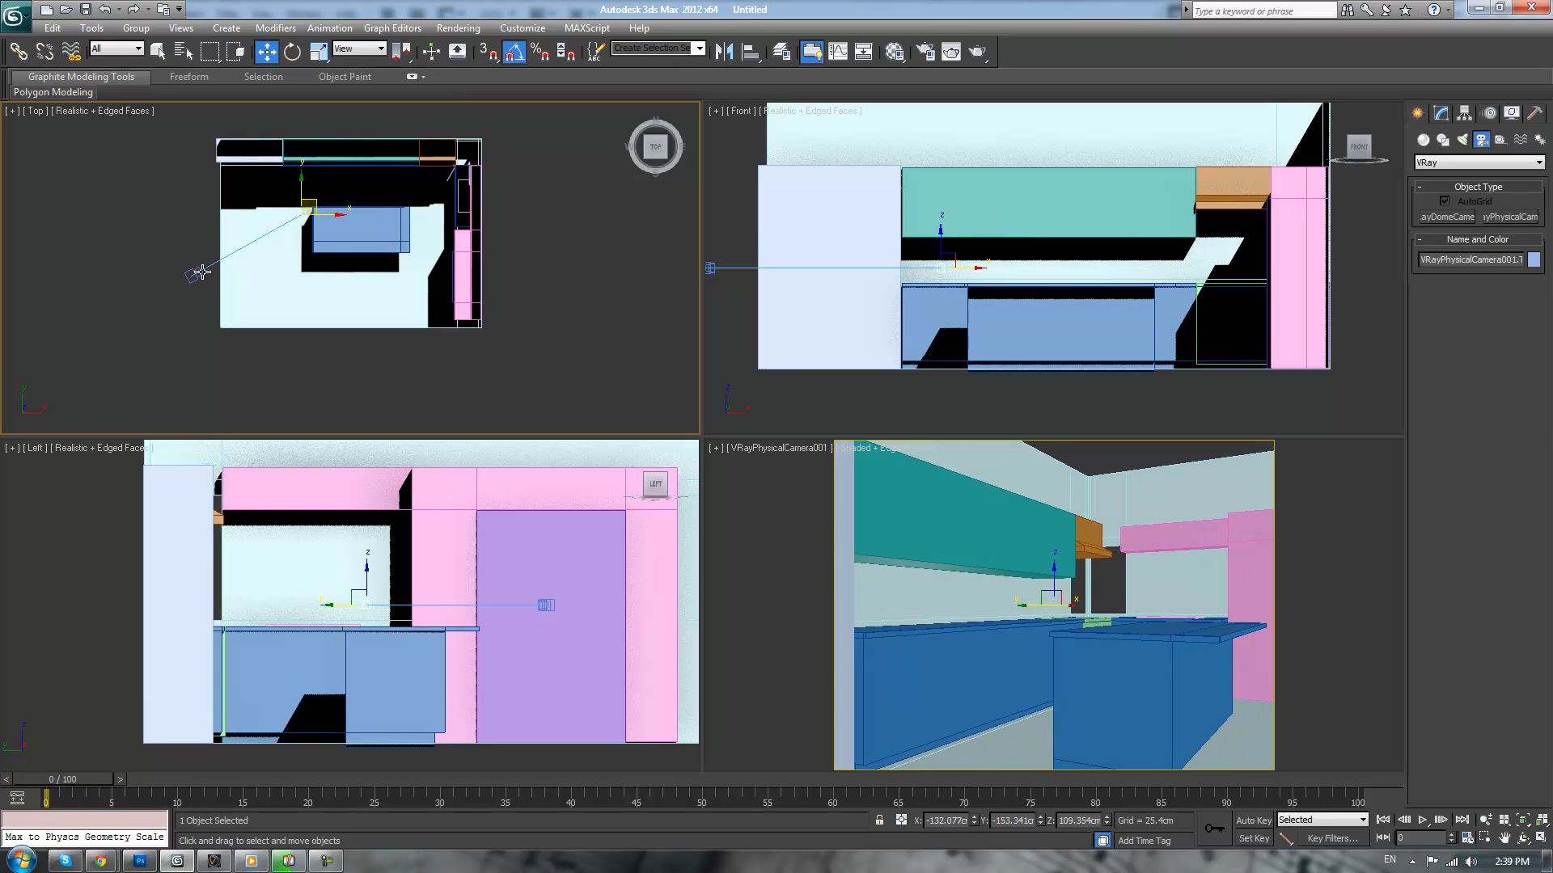
pyautogui.moveTo(194, 277)
pyautogui.mouseDown()
pyautogui.moveTo(186, 300)
pyautogui.moveTo(177, 287)
pyautogui.mouseUp()
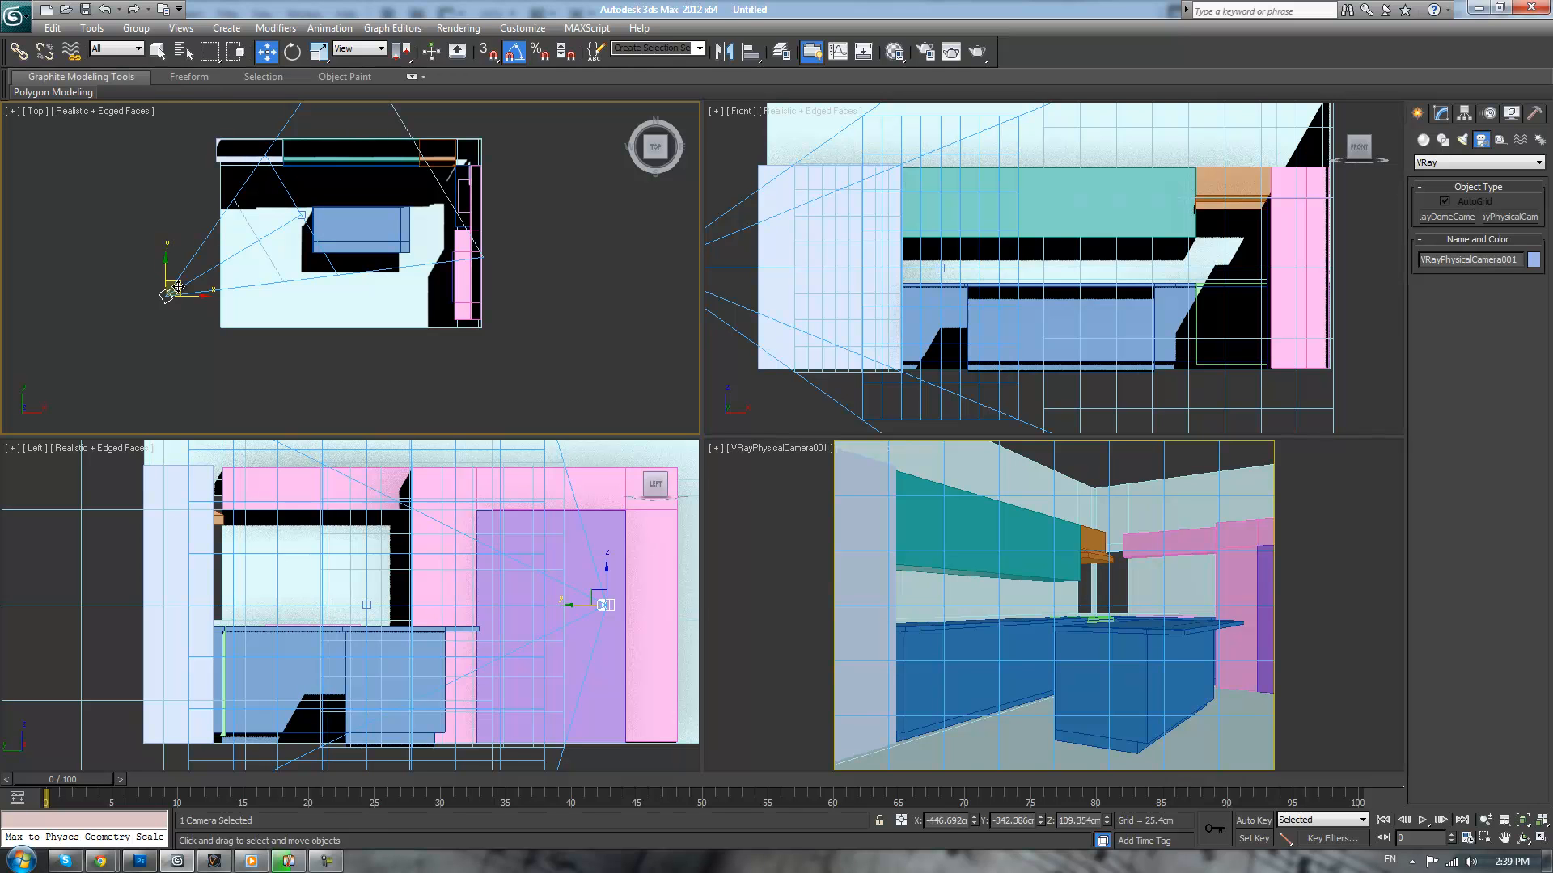
# - Raise the camera to a height of about 160.36 cm and adjust its target's height to about 113.84 cm
pyautogui.rightClick(480, 568)
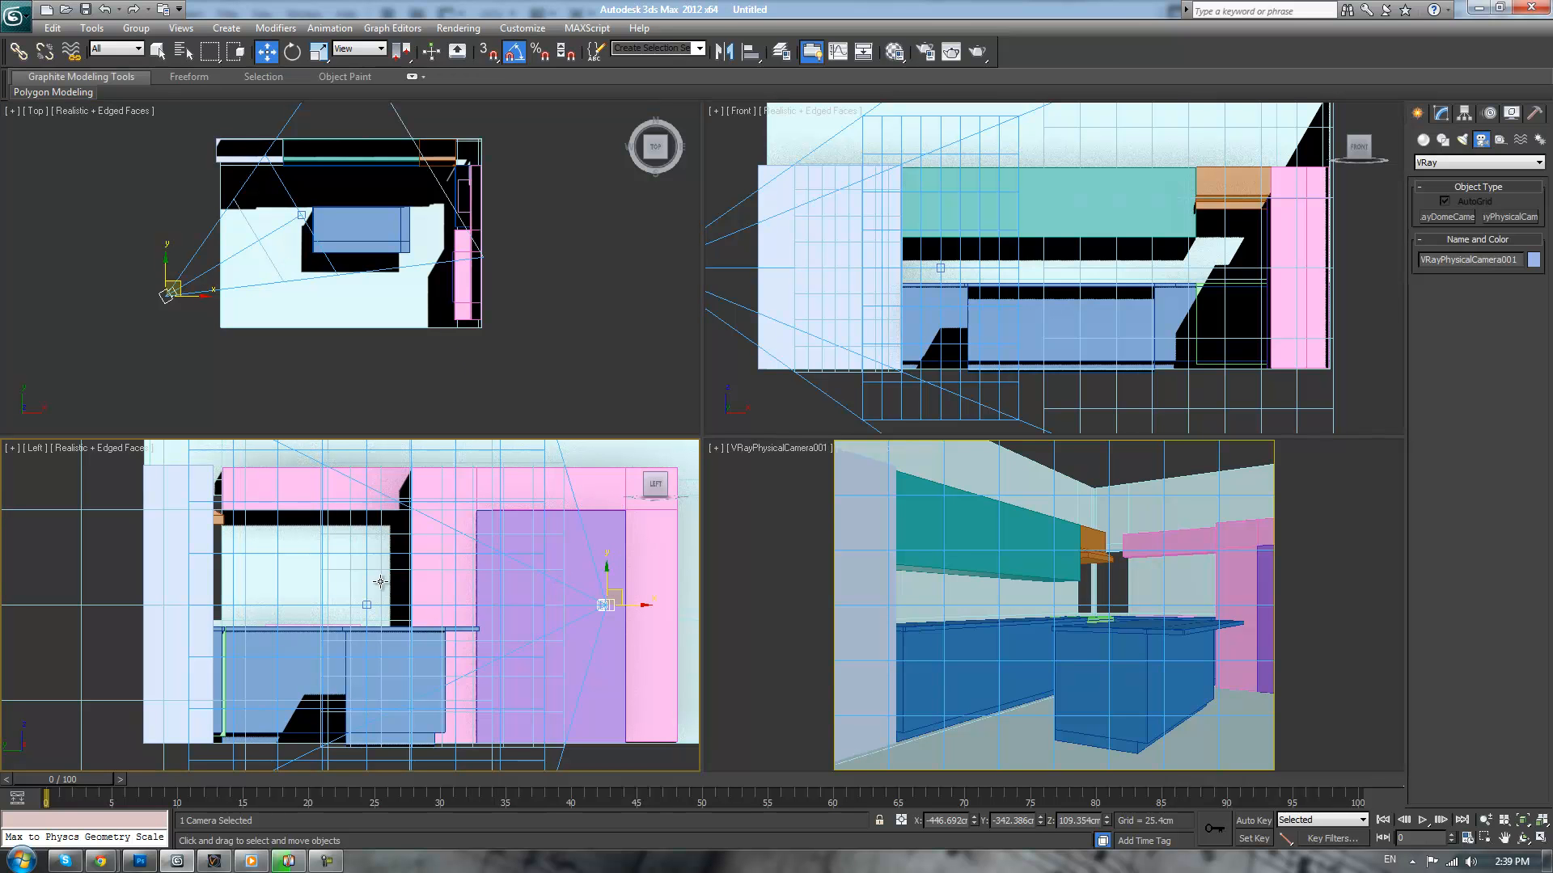
pyautogui.moveTo(599, 575); pyautogui.dragTo(597, 515)
pyautogui.click(363, 607)
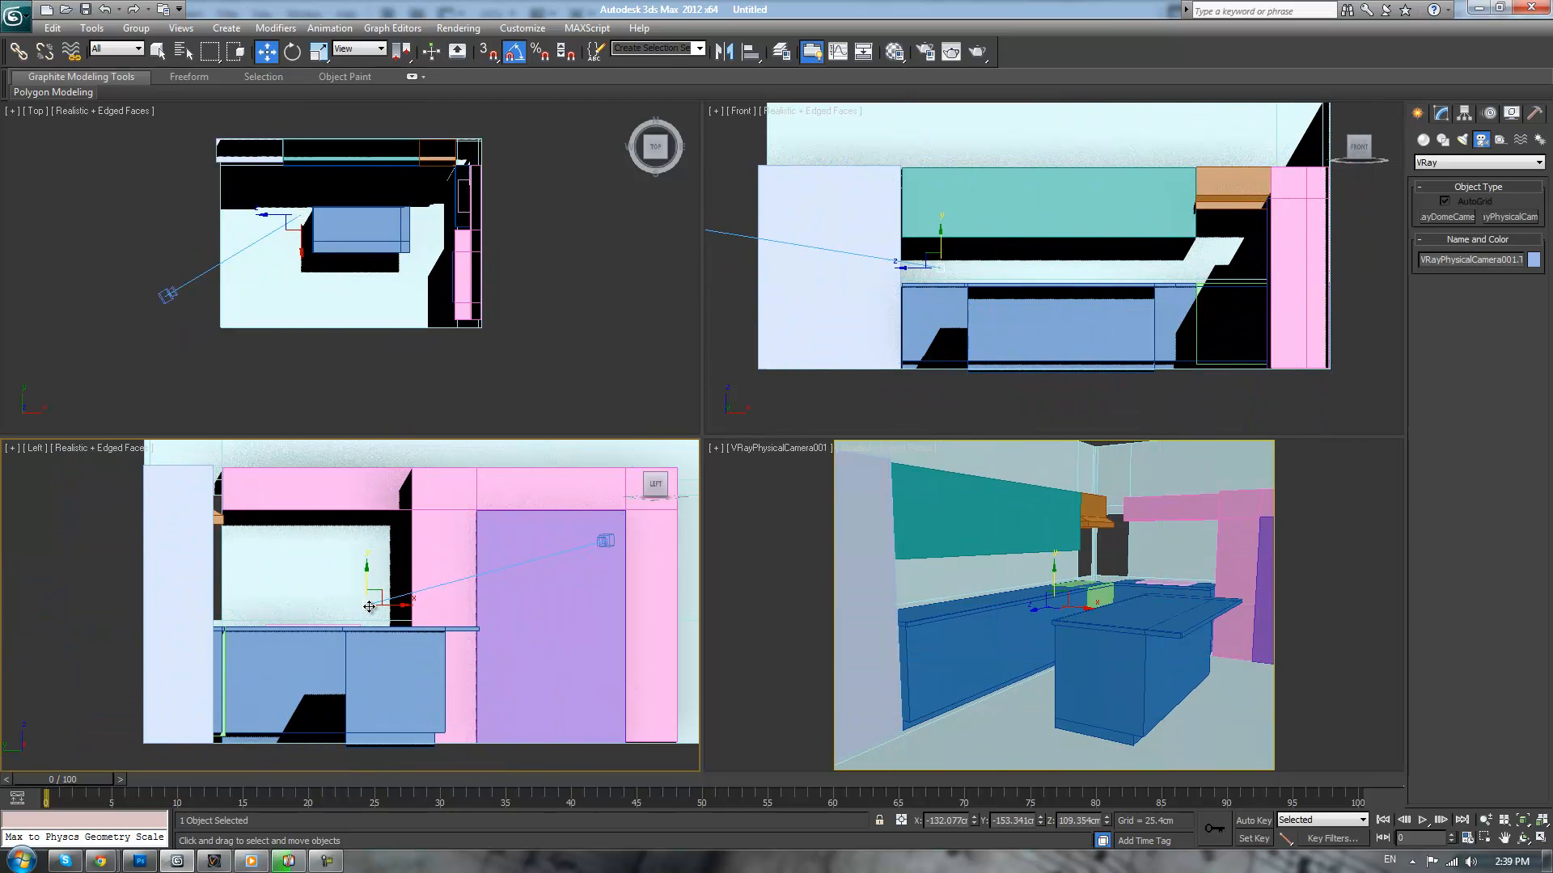
pyautogui.moveTo(368, 579)
pyautogui.mouseDown()
pyautogui.moveTo(367, 611)
pyautogui.moveTo(374, 557)
pyautogui.moveTo(377, 584)
pyautogui.mouseUp()
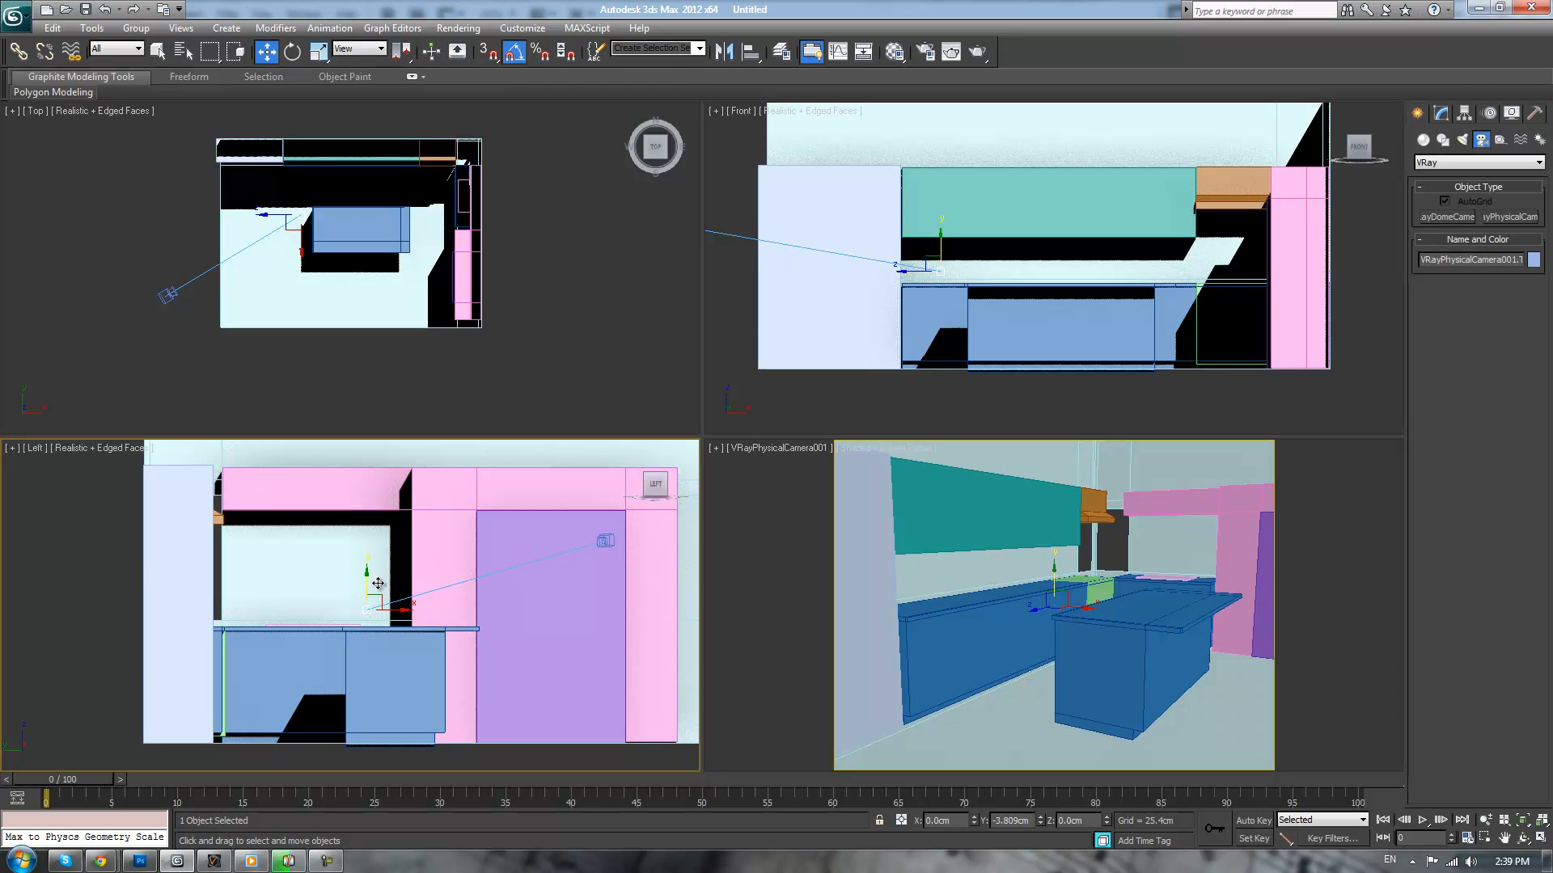
pyautogui.moveTo(378, 584); pyautogui.dragTo(381, 594)
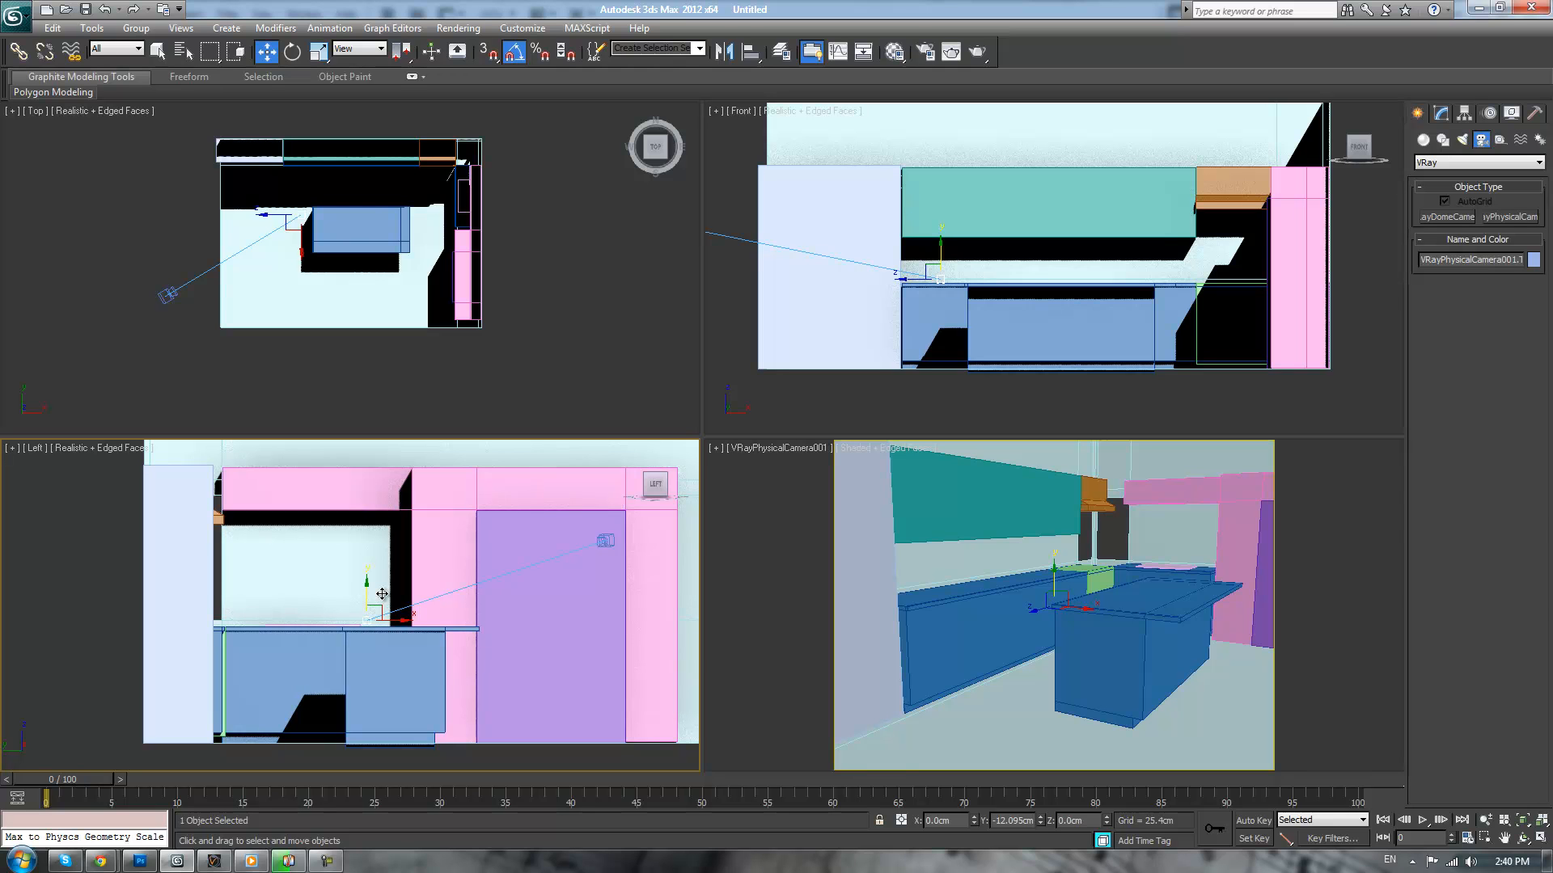
pyautogui.moveTo(382, 595); pyautogui.dragTo(382, 594)
pyautogui.moveTo(942, 256); pyautogui.dragTo(938, 238)
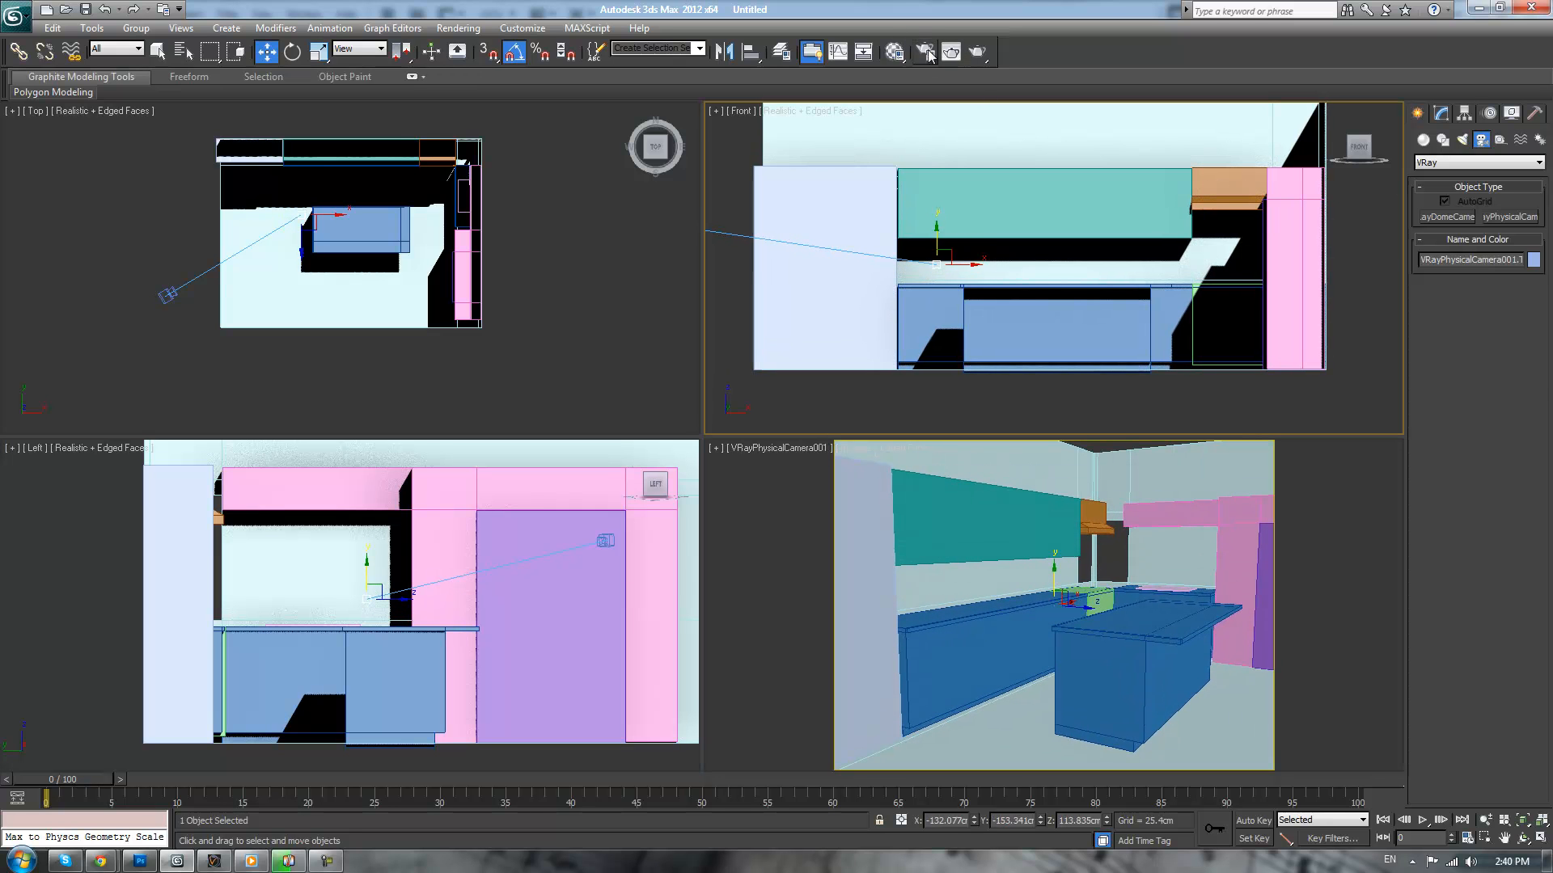
# - Set the render output size to 1000 by 600 and close the render setup
pyautogui.press('F10')
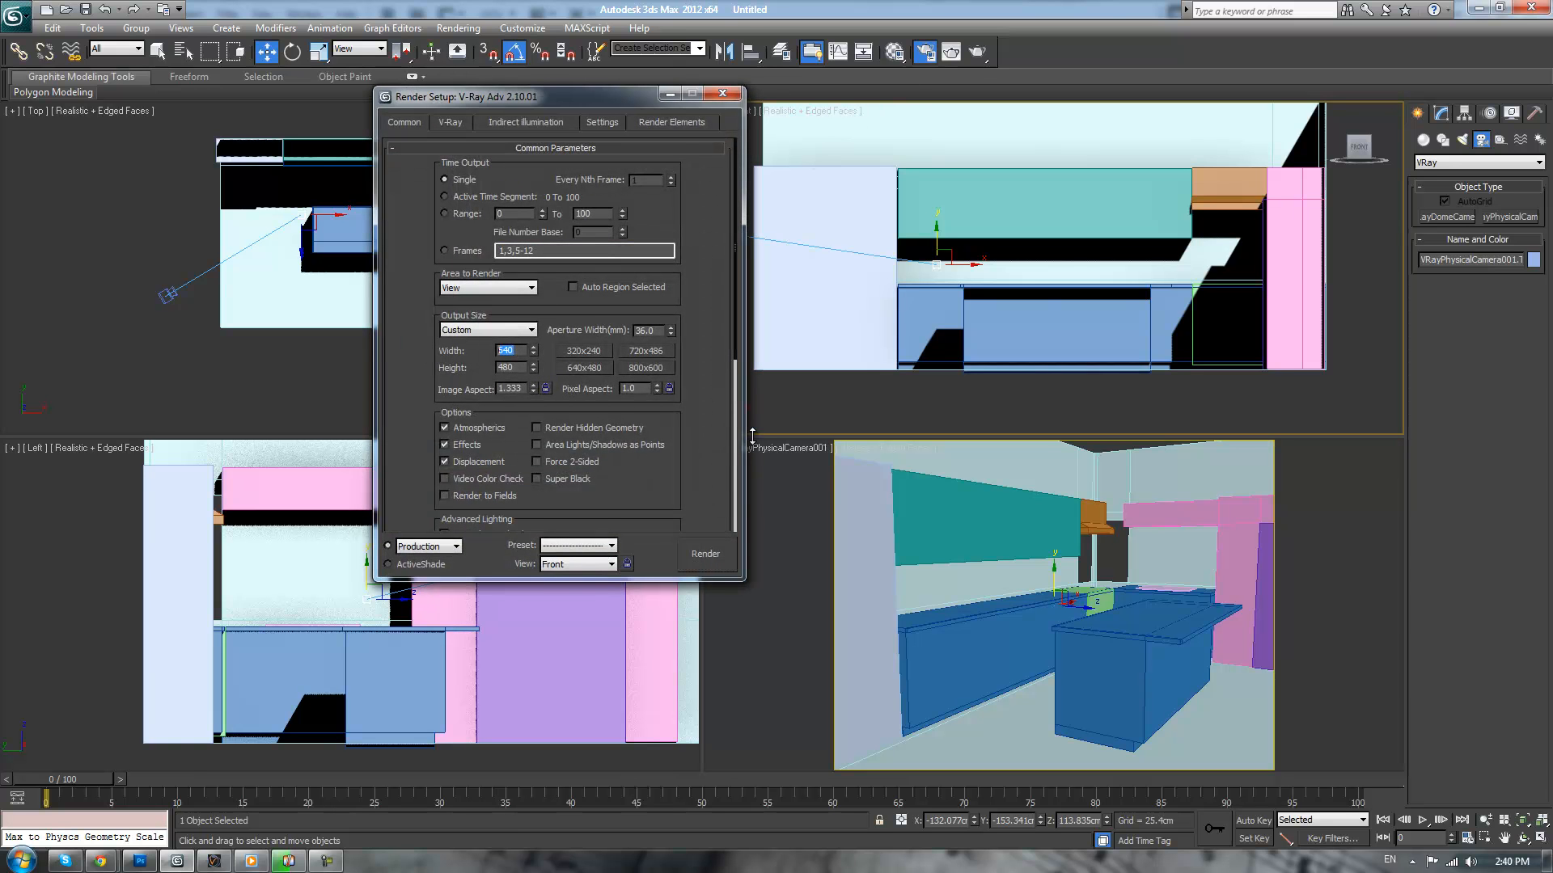
pyautogui.write('1000')
pyautogui.press('Tab')
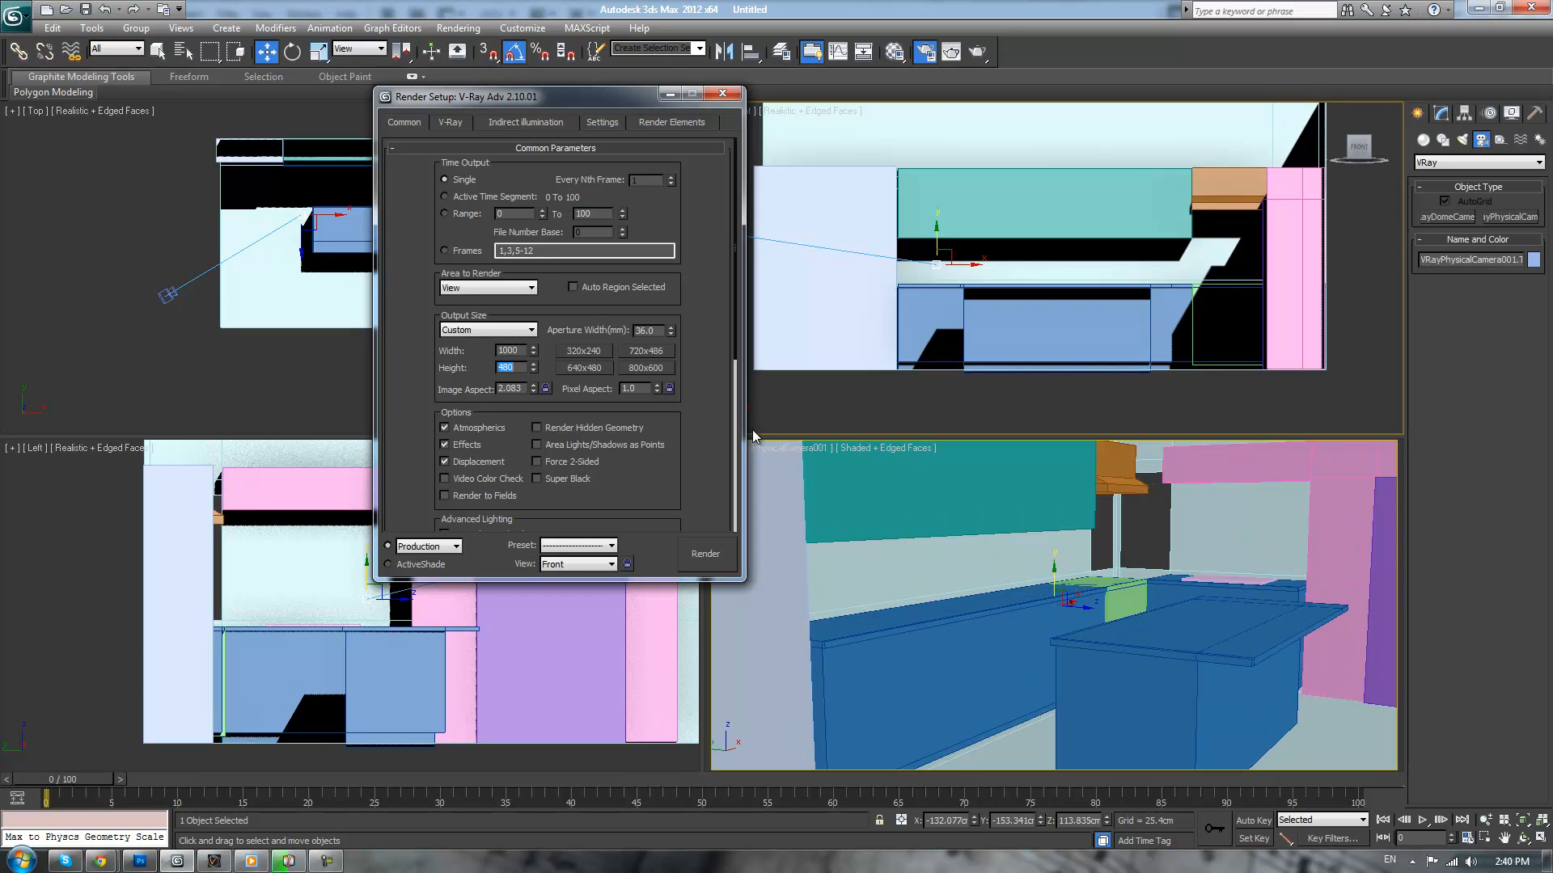
pyautogui.write('50')
pyautogui.press('Return')
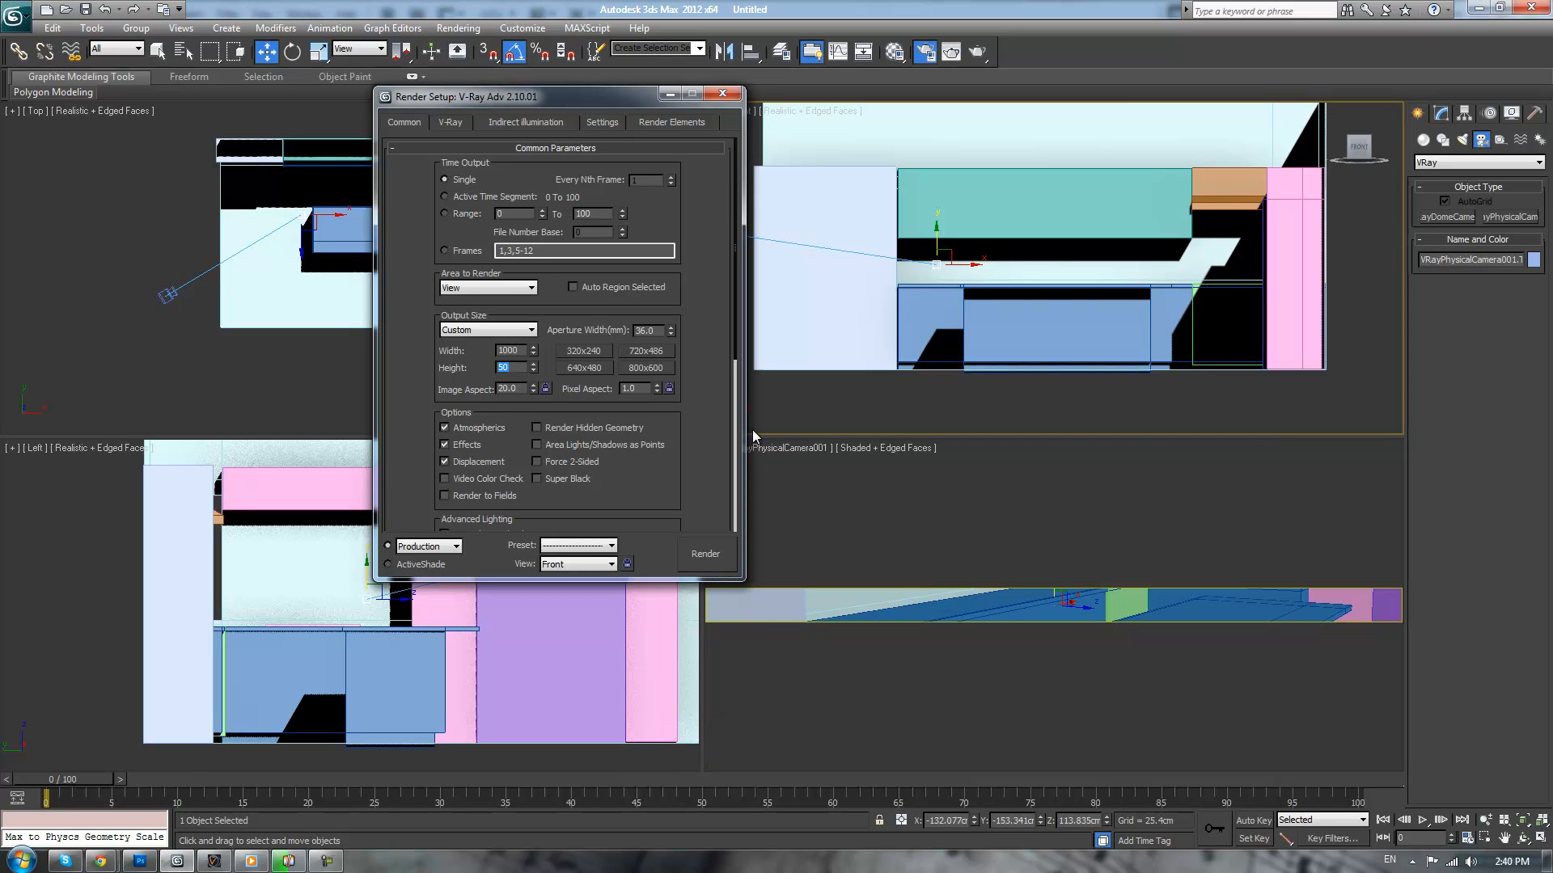
pyautogui.write('00')
pyautogui.press('Return')
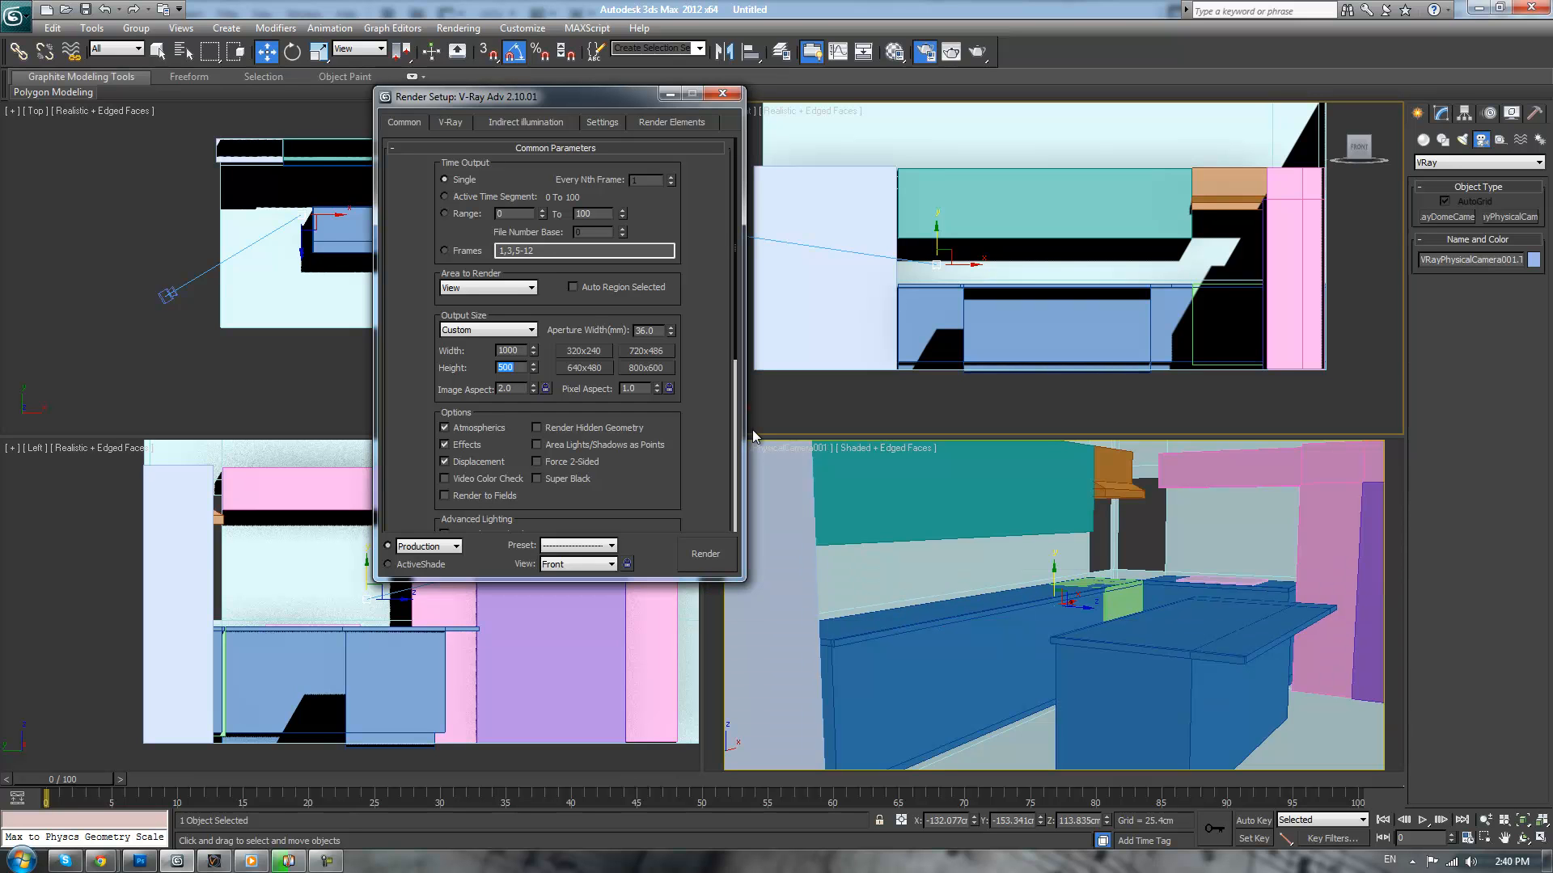
pyautogui.write('600')
pyautogui.press('Return')
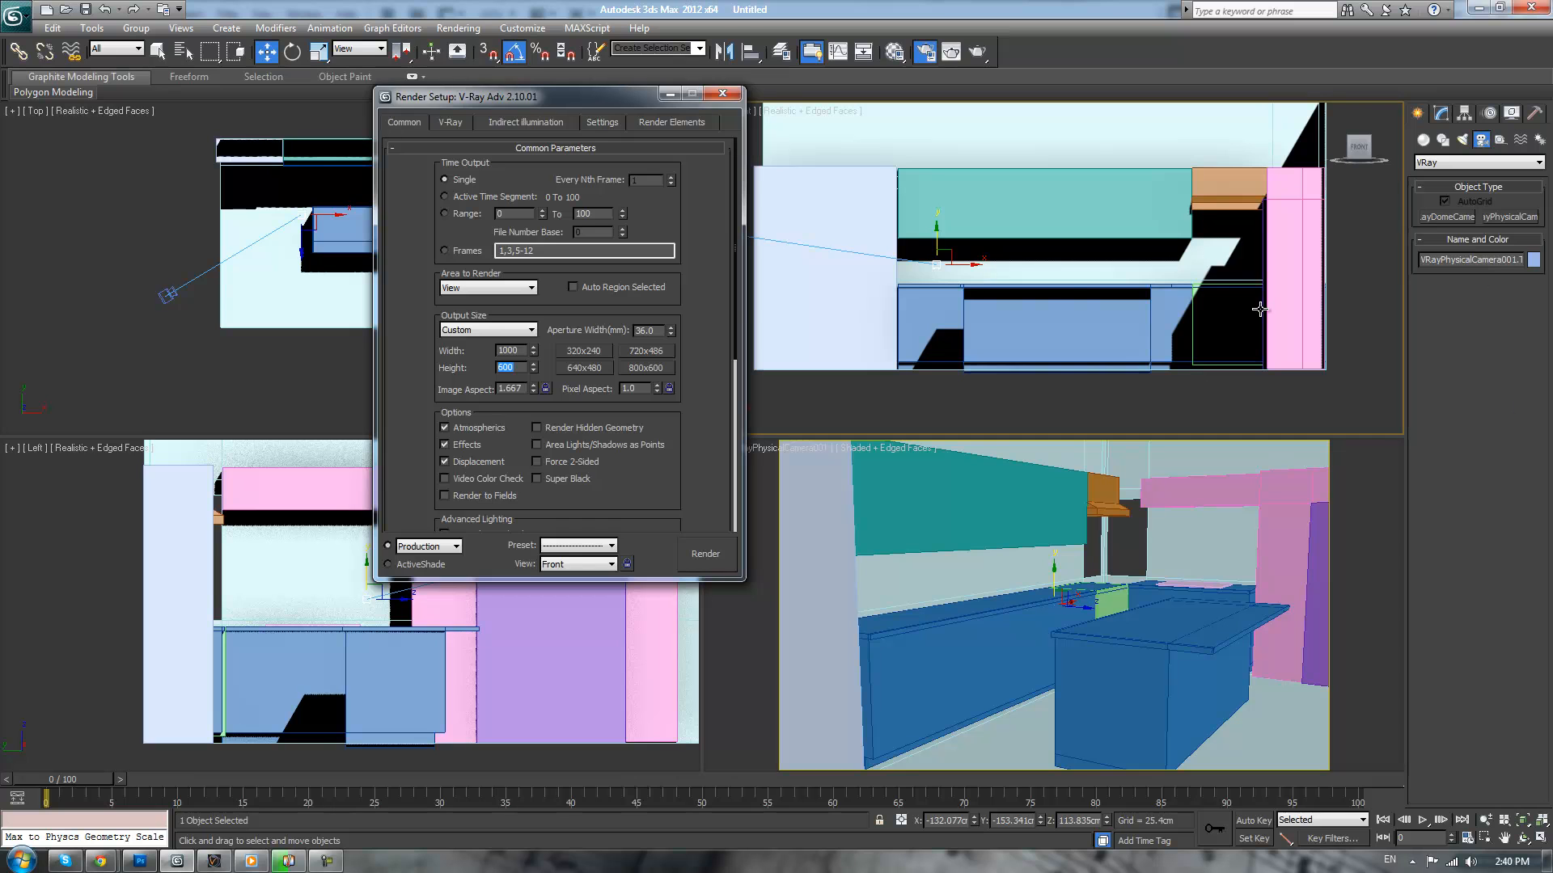
pyautogui.click(722, 96)
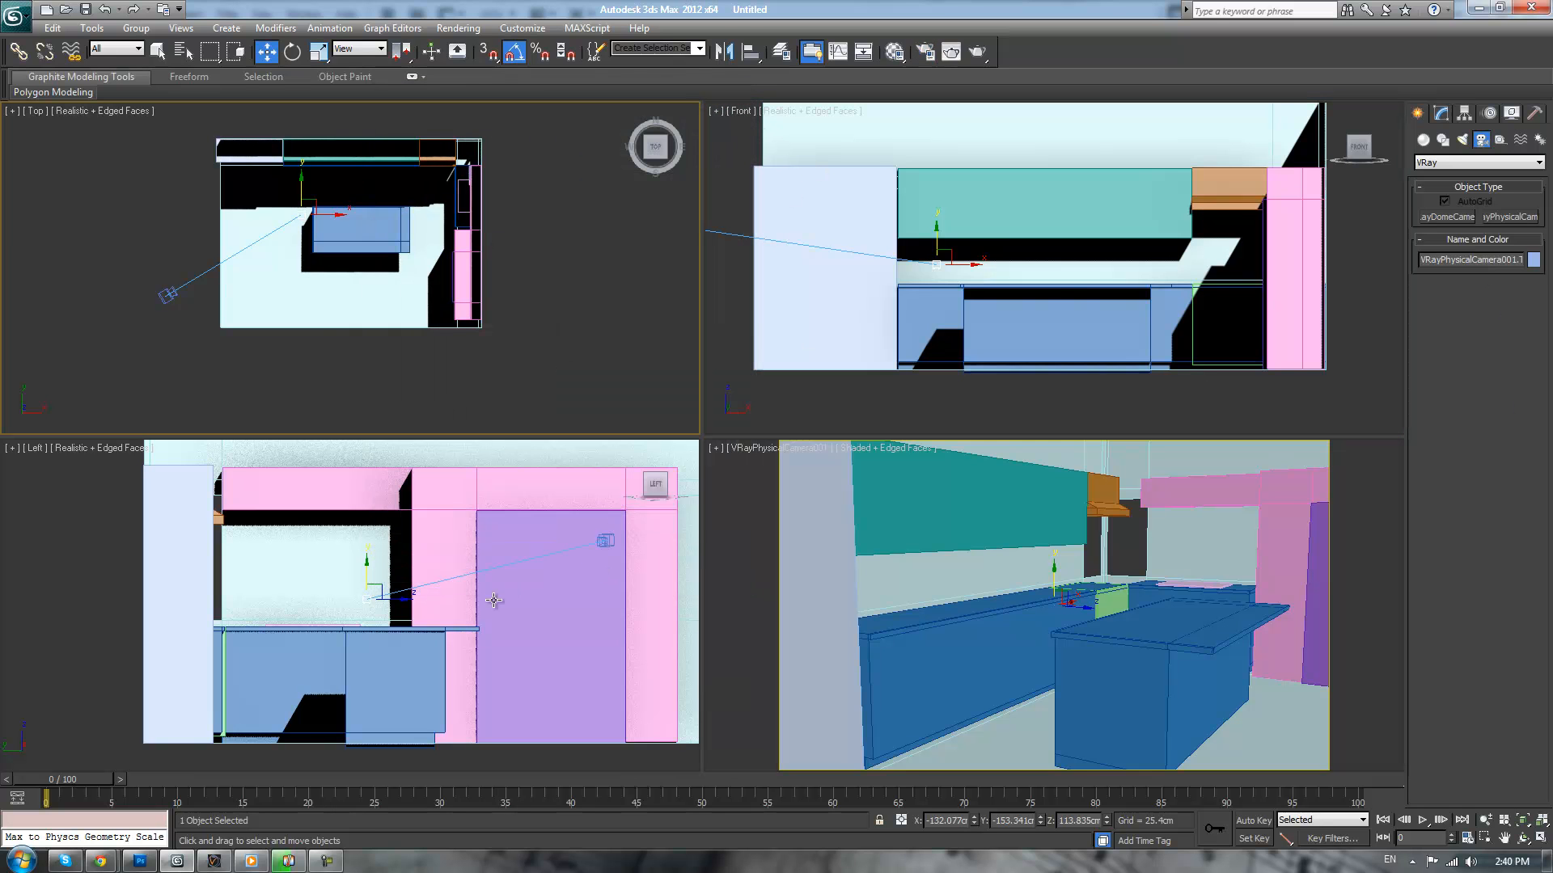
# - Lower the camera target by about 5.09 cm in Left view and clear the selection
pyautogui.click(389, 569)
pyautogui.moveTo(361, 568); pyautogui.dragTo(376, 580)
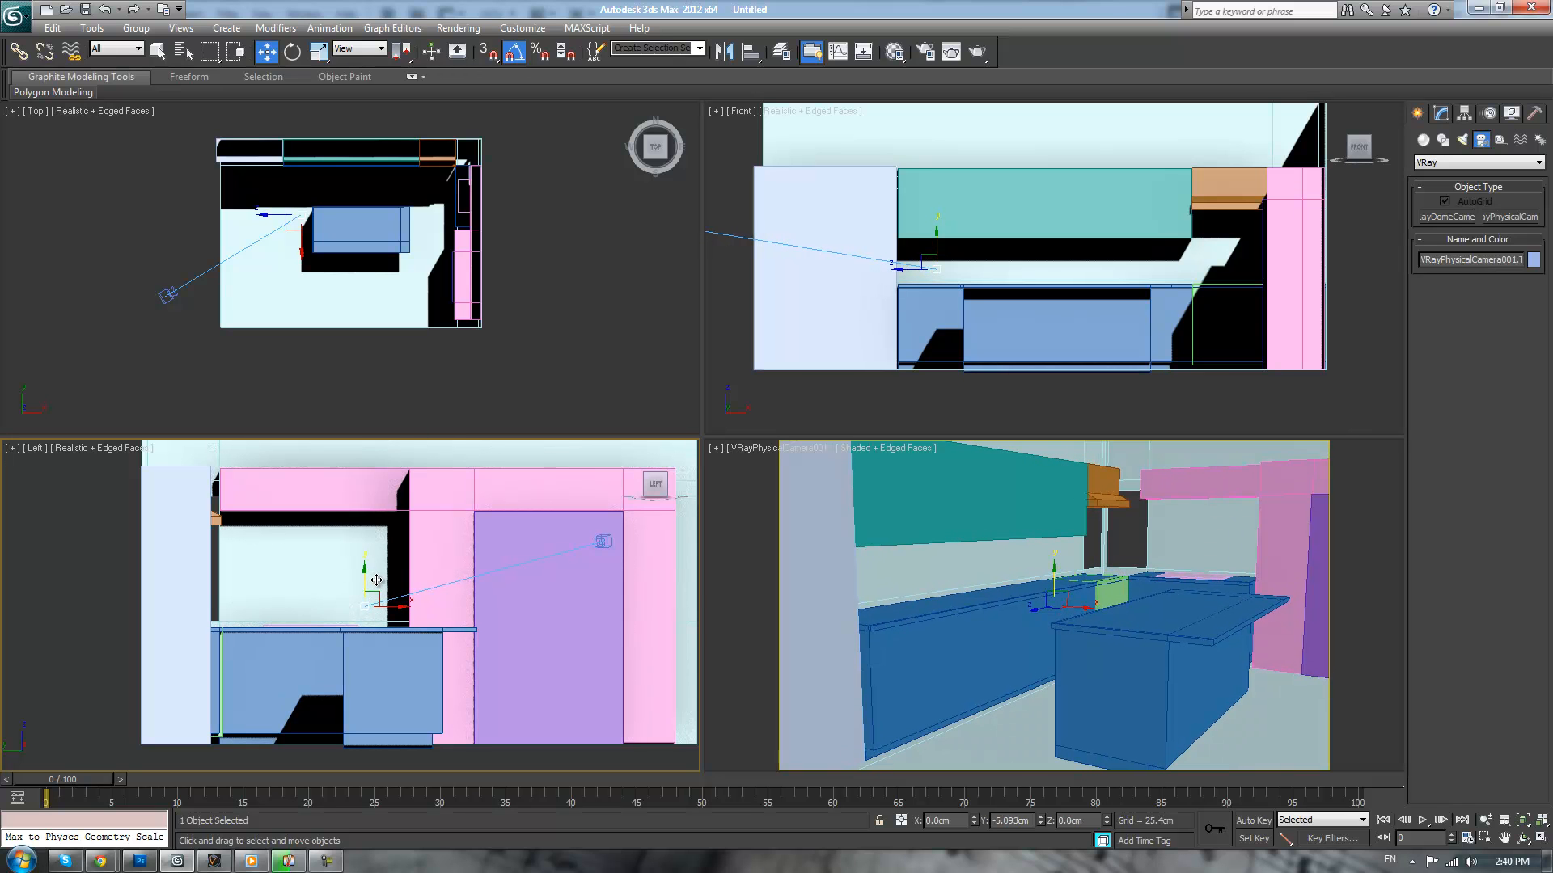
pyautogui.moveTo(376, 580); pyautogui.dragTo(376, 579)
pyautogui.click(571, 247)
pyautogui.scroll(3, 587, 235)
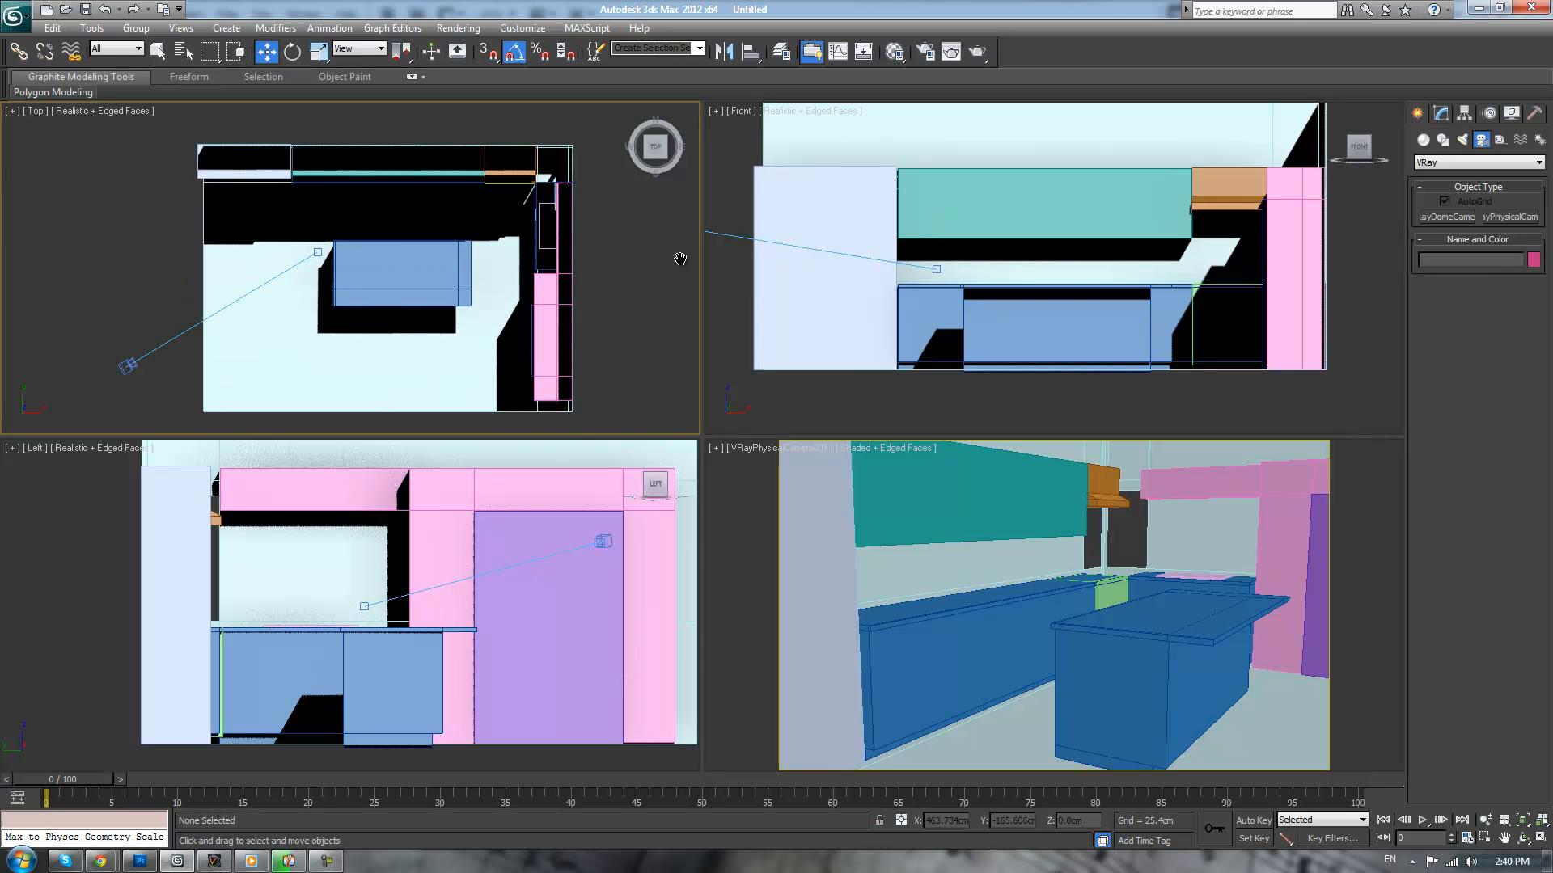
pyautogui.moveTo(679, 259); pyautogui.dragTo(685, 294, button='middle')
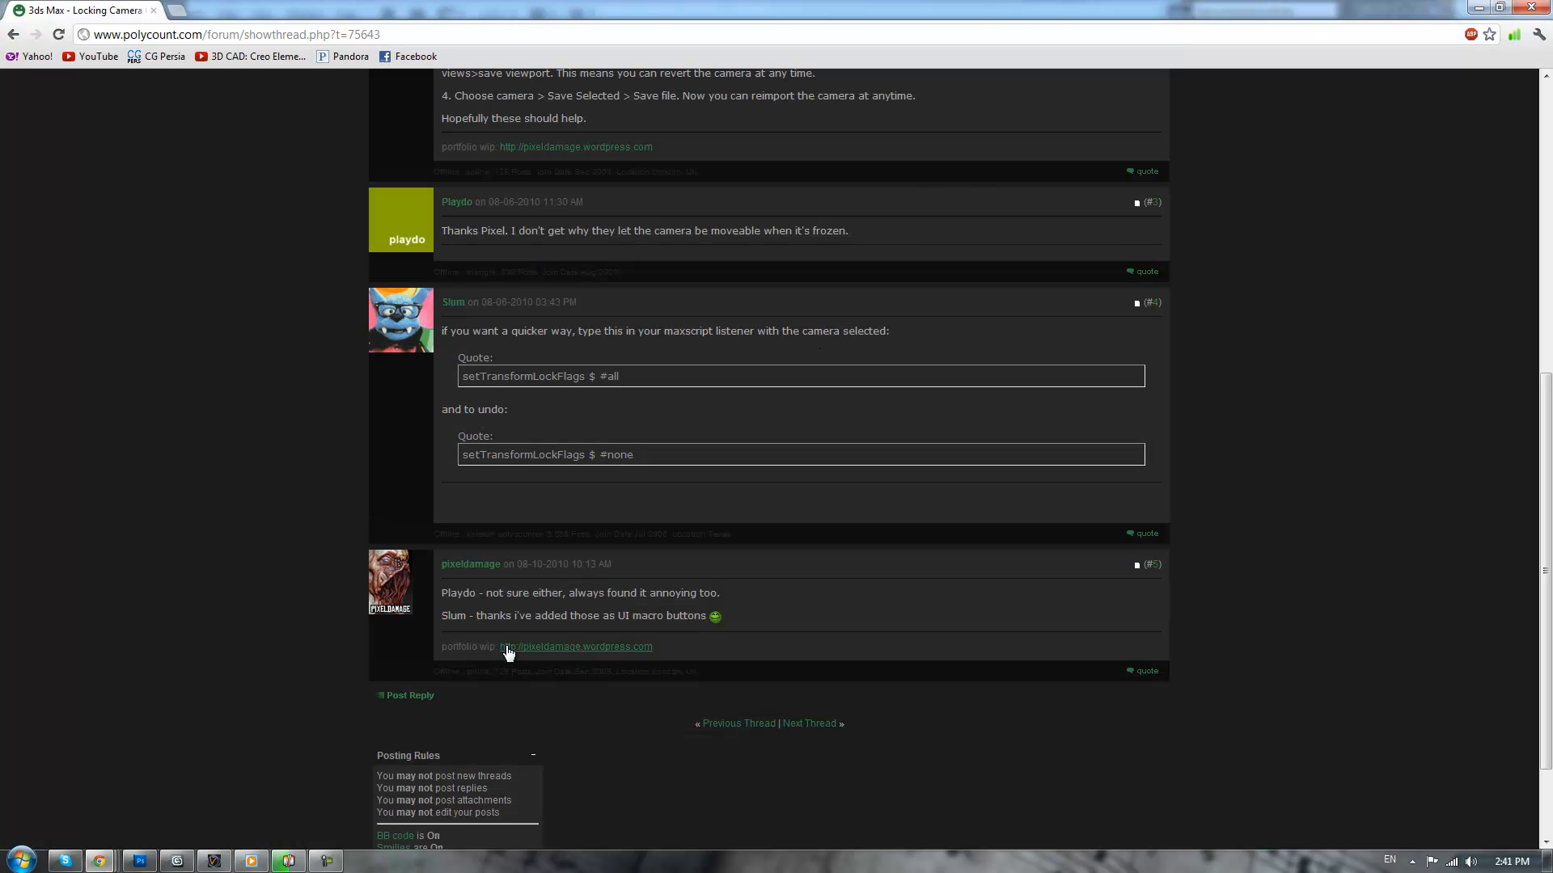
# - Copy the command setTransformLockFlags $ #all from the Polycount thread in Chrome and return to 3ds Max
pyautogui.moveTo(662, 377); pyautogui.dragTo(466, 383)
pyautogui.click(682, 474)
pyautogui.moveTo(635, 376); pyautogui.dragTo(468, 385)
pyautogui.moveTo(601, 377); pyautogui.dragTo(461, 384)
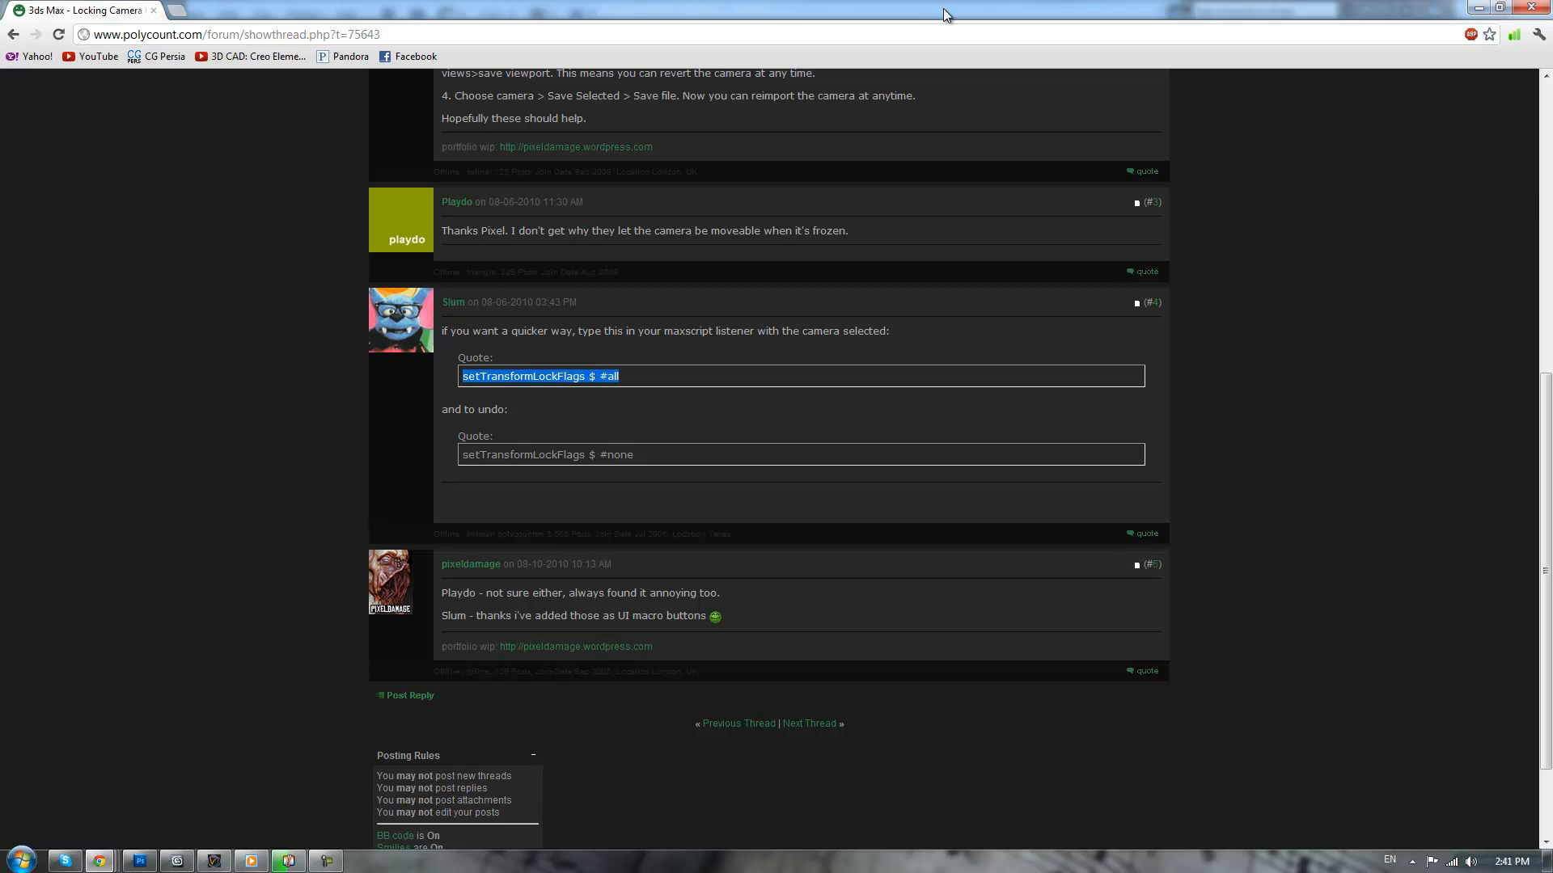
pyautogui.hotkey('alt', 'Tab')
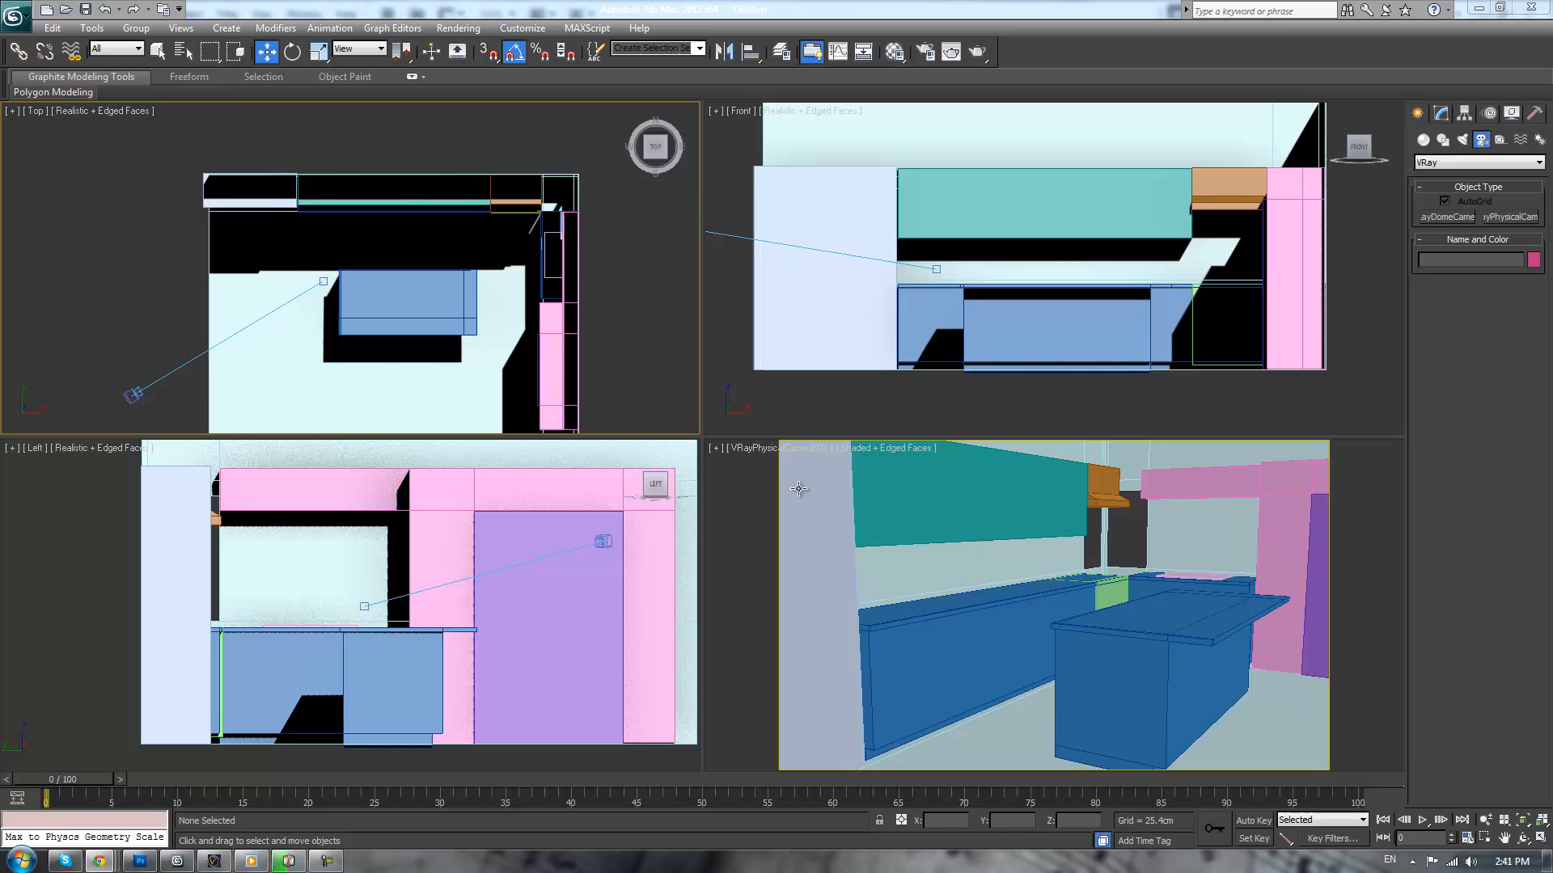
# - Select the camera together with its target and run setTransformLockFlags $ #all in the MAXScript listener
pyautogui.rightClick(173, 280)
pyautogui.click(148, 270)
pyautogui.click(324, 281)
pyautogui.click(136, 395)
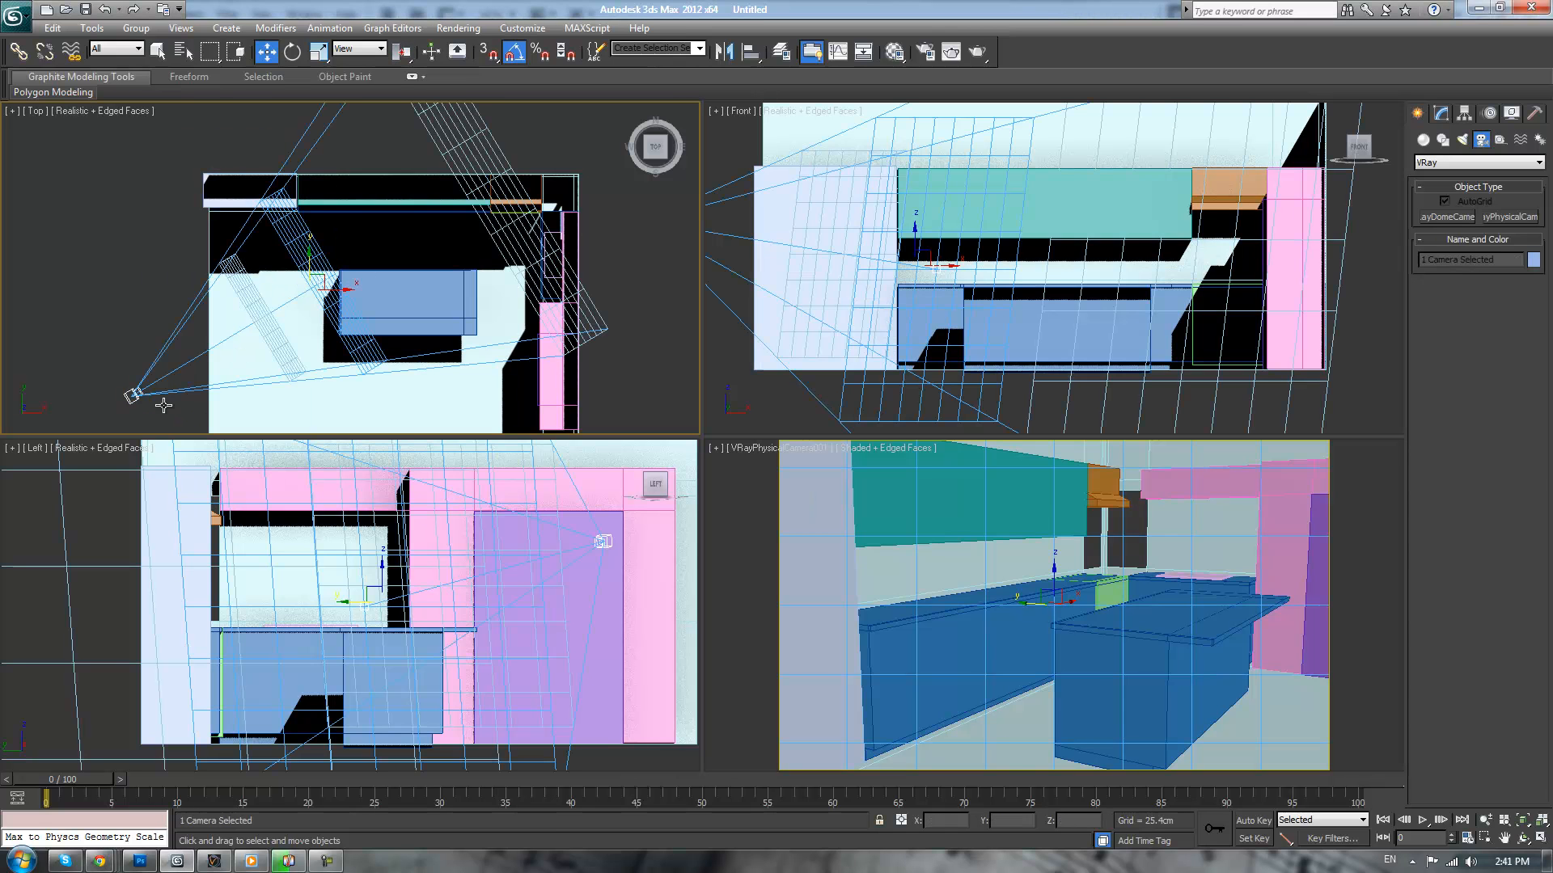
pyautogui.click(91, 818)
pyautogui.press('Return')
pyautogui.rightClick(1061, 573)
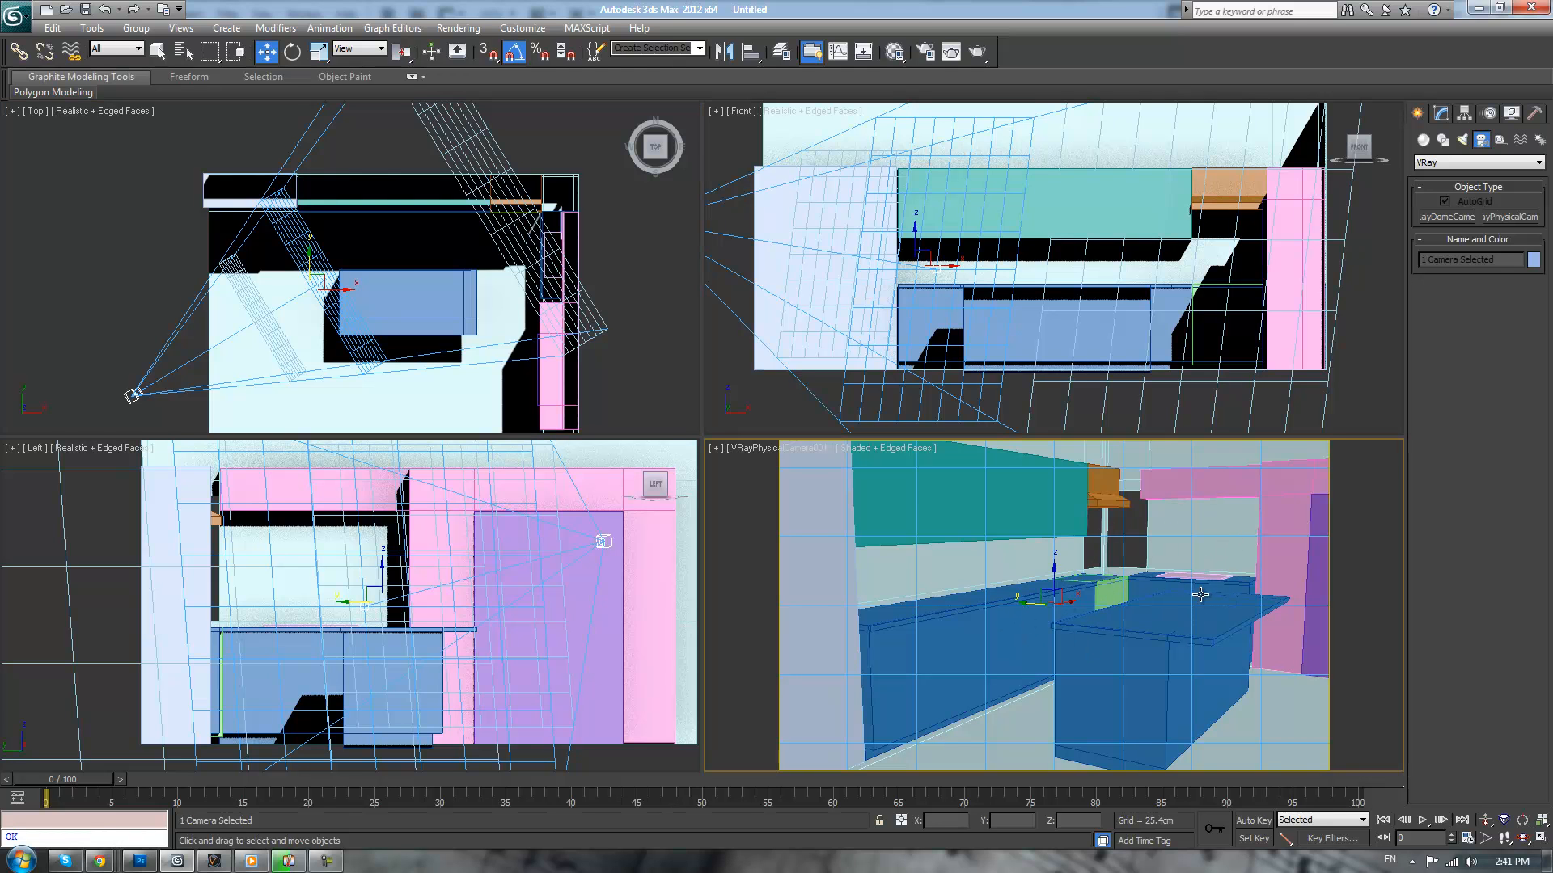
# - Select the camera in Top view, try to move it, and hide the camera and its target
pyautogui.click(160, 215)
pyautogui.moveTo(154, 335); pyautogui.dragTo(76, 402)
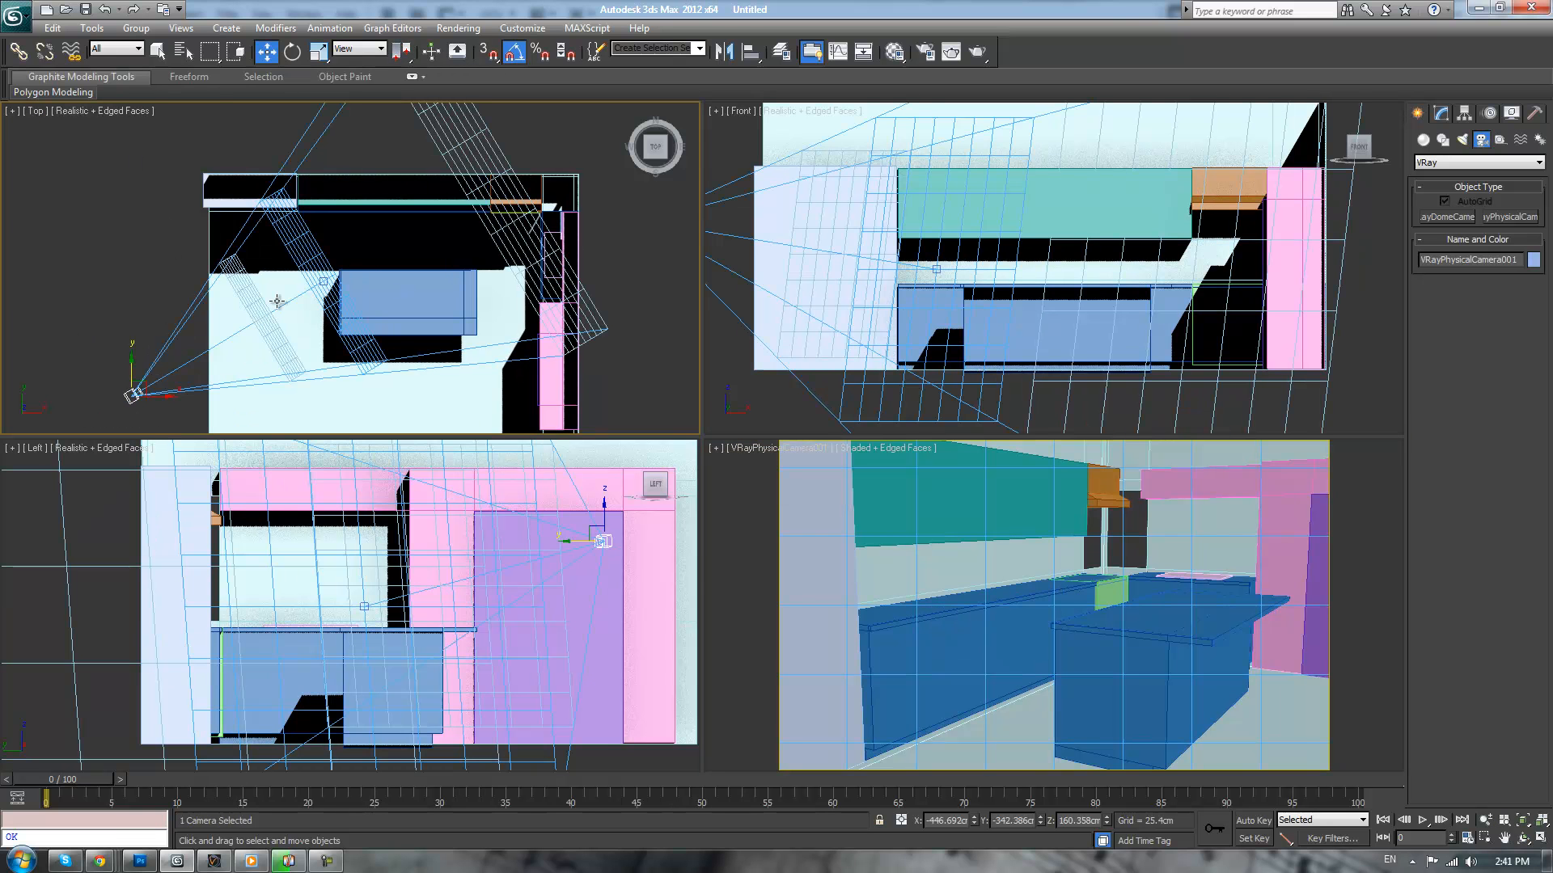
pyautogui.rightClick(189, 262)
pyautogui.click(230, 212)
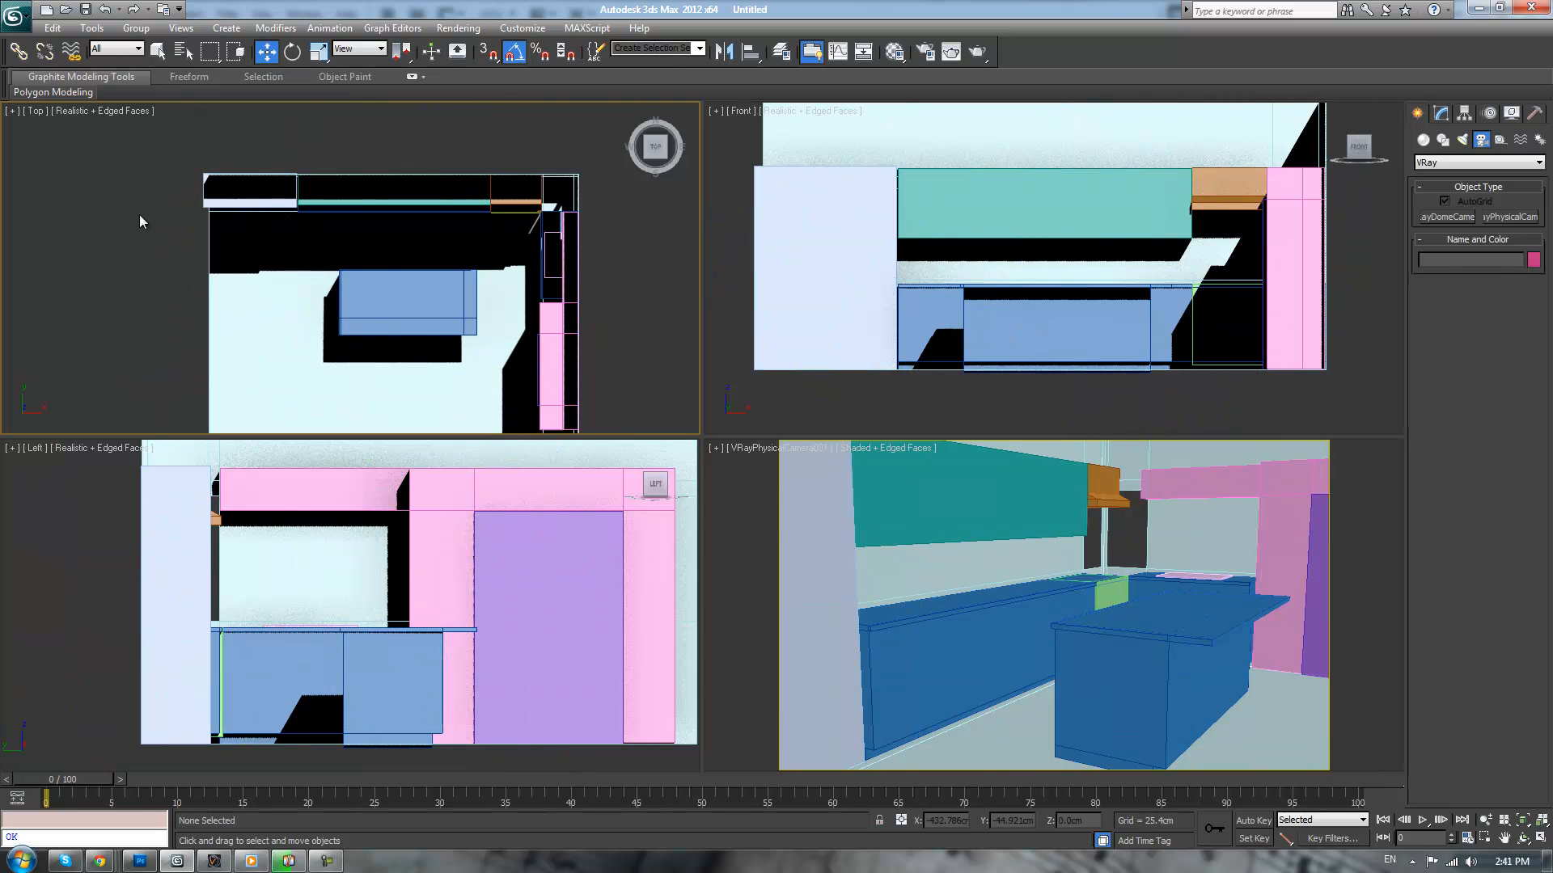
# - Switch the camera viewport to a Perspective view of the whole kitchen and turn off its safe frames
pyautogui.click(975, 586)
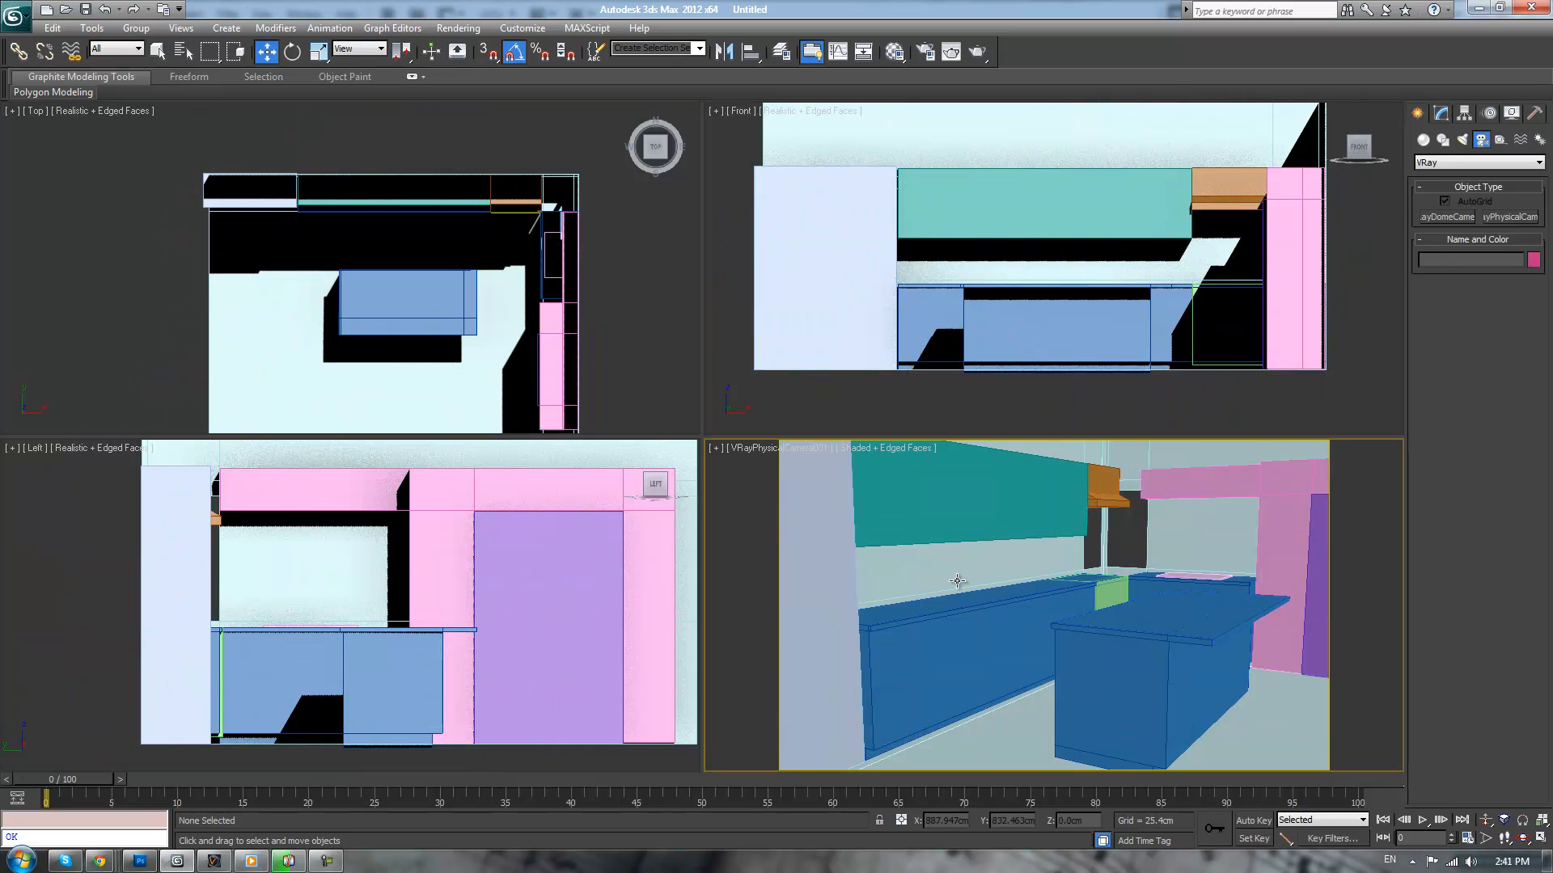
pyautogui.press('p')
pyautogui.scroll(-2, 1000, 613)
pyautogui.press('c')
pyautogui.press('p')
pyautogui.scroll(-4, 1060, 588)
pyautogui.keyDown('alt'); pyautogui.moveTo(1002, 580); pyautogui.dragTo(1065, 599, button='middle'); pyautogui.keyUp('alt')
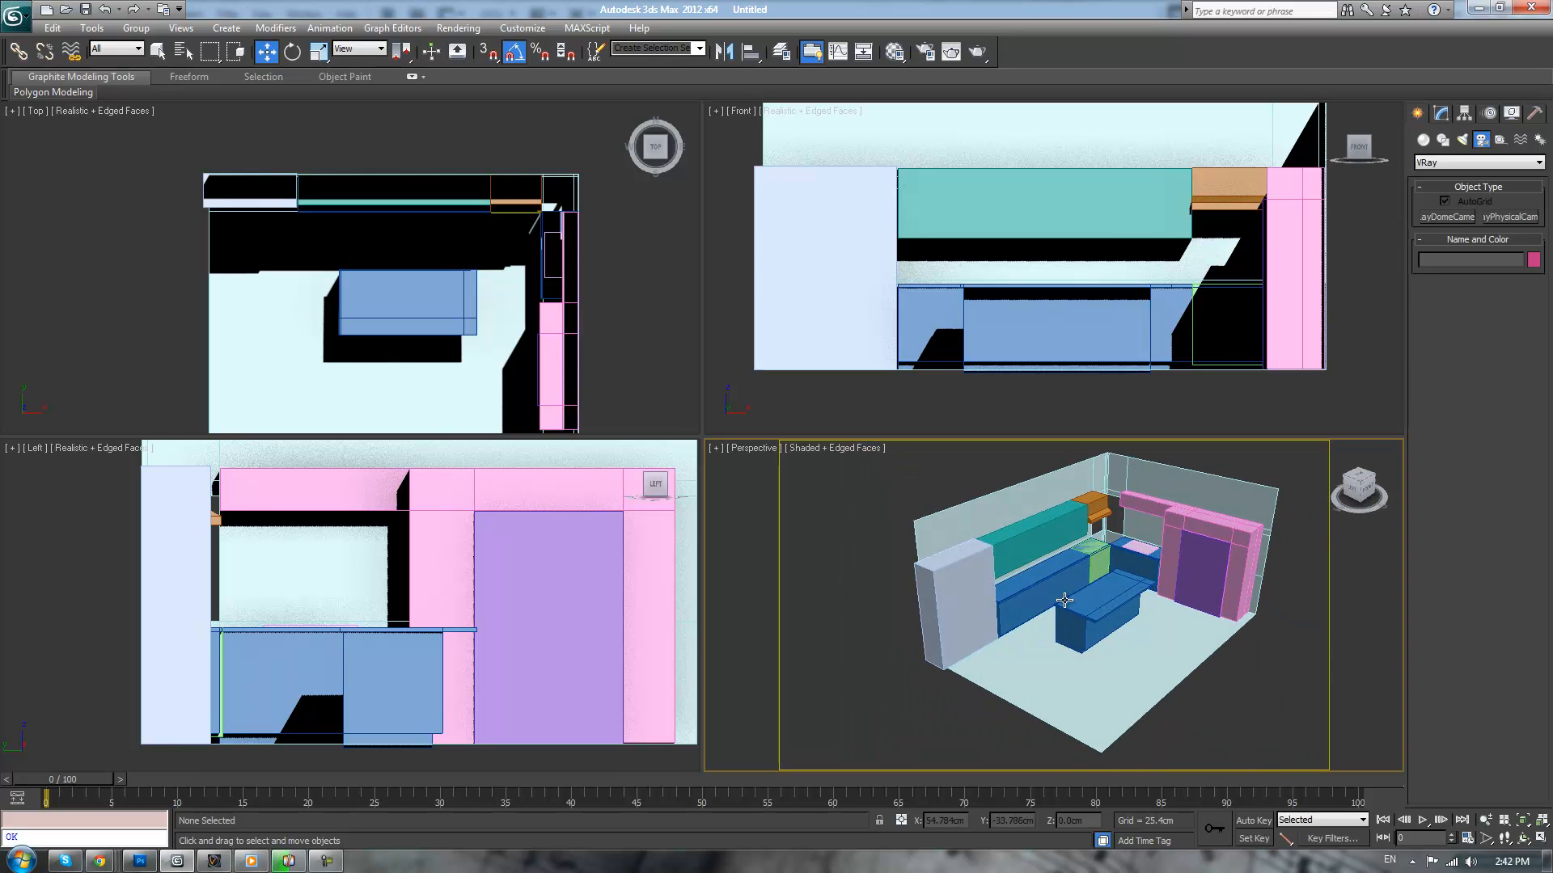
pyautogui.click(768, 447)
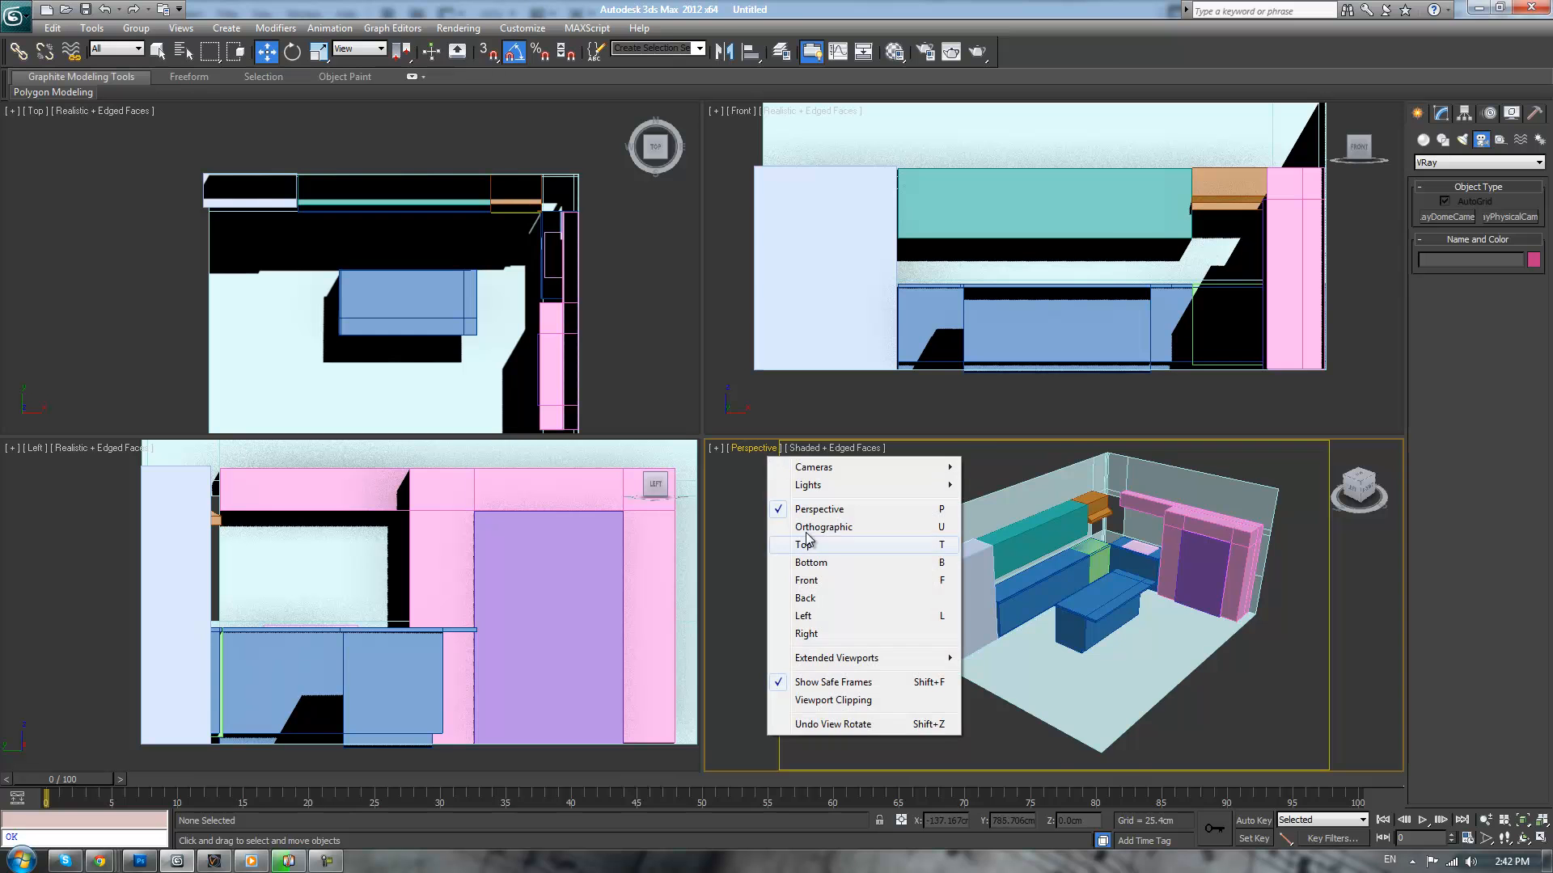
pyautogui.click(812, 683)
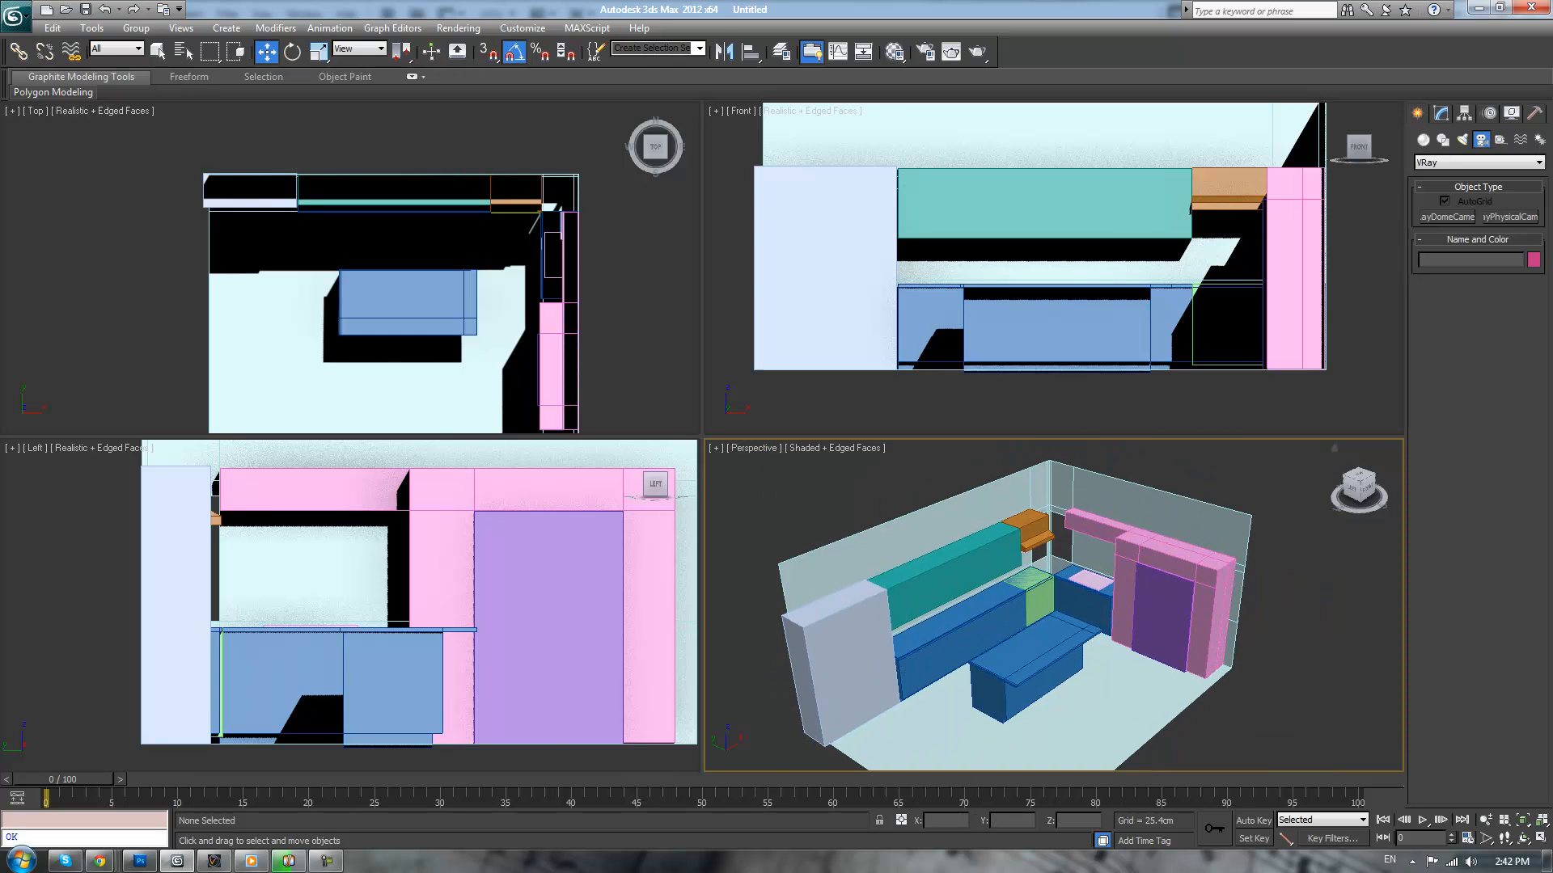
pyautogui.click(79, 862)
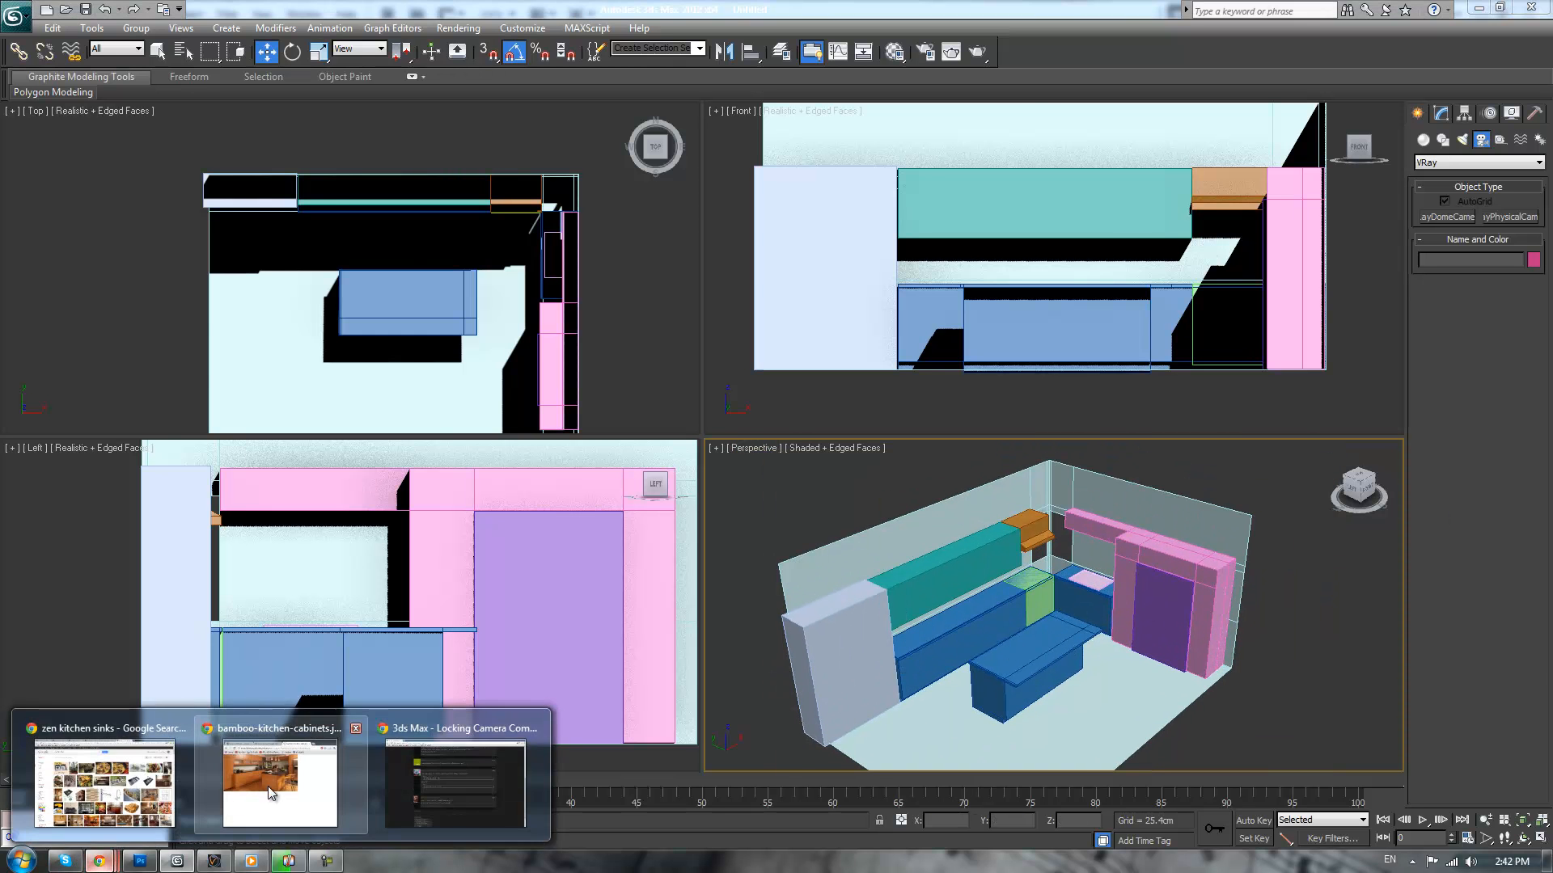
pyautogui.middleClick(1048, 665)
pyautogui.scroll(2, 1051, 662)
pyautogui.scroll(-2, 1067, 651)
pyautogui.moveTo(1076, 645); pyautogui.dragTo(1070, 618, button='middle')
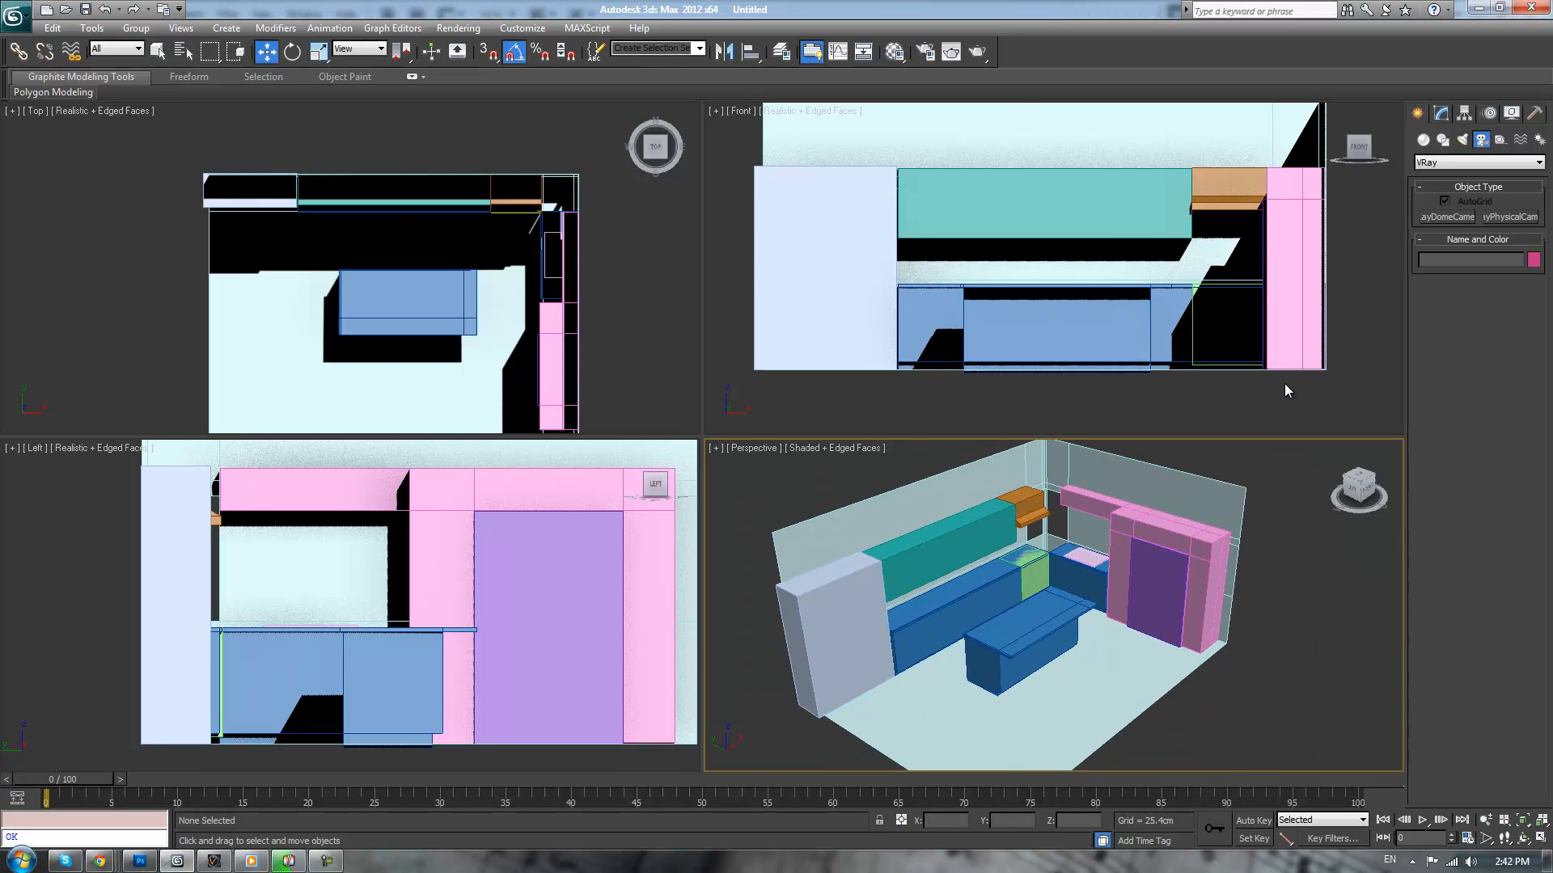
# - Move the vertices at the room shell's open end beside the tall cabinet outward to X about -394 cm
pyautogui.click(1211, 501)
pyautogui.click(1449, 117)
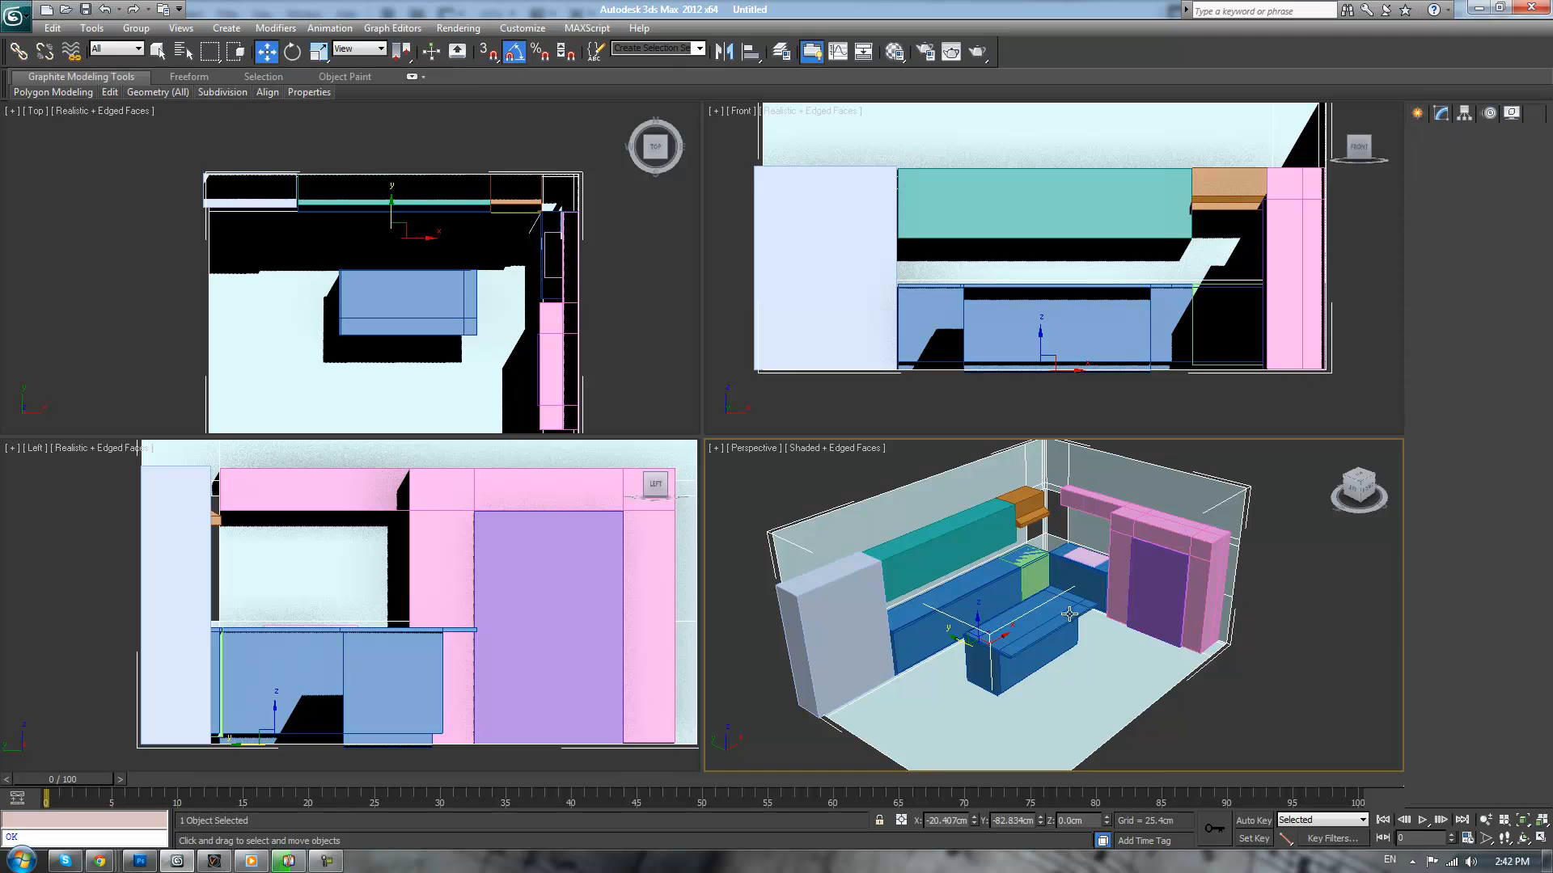
pyautogui.scroll(-3, 1011, 631)
pyautogui.keyDown('alt'); pyautogui.moveTo(1011, 631); pyautogui.dragTo(983, 622, button='middle'); pyautogui.keyUp('alt')
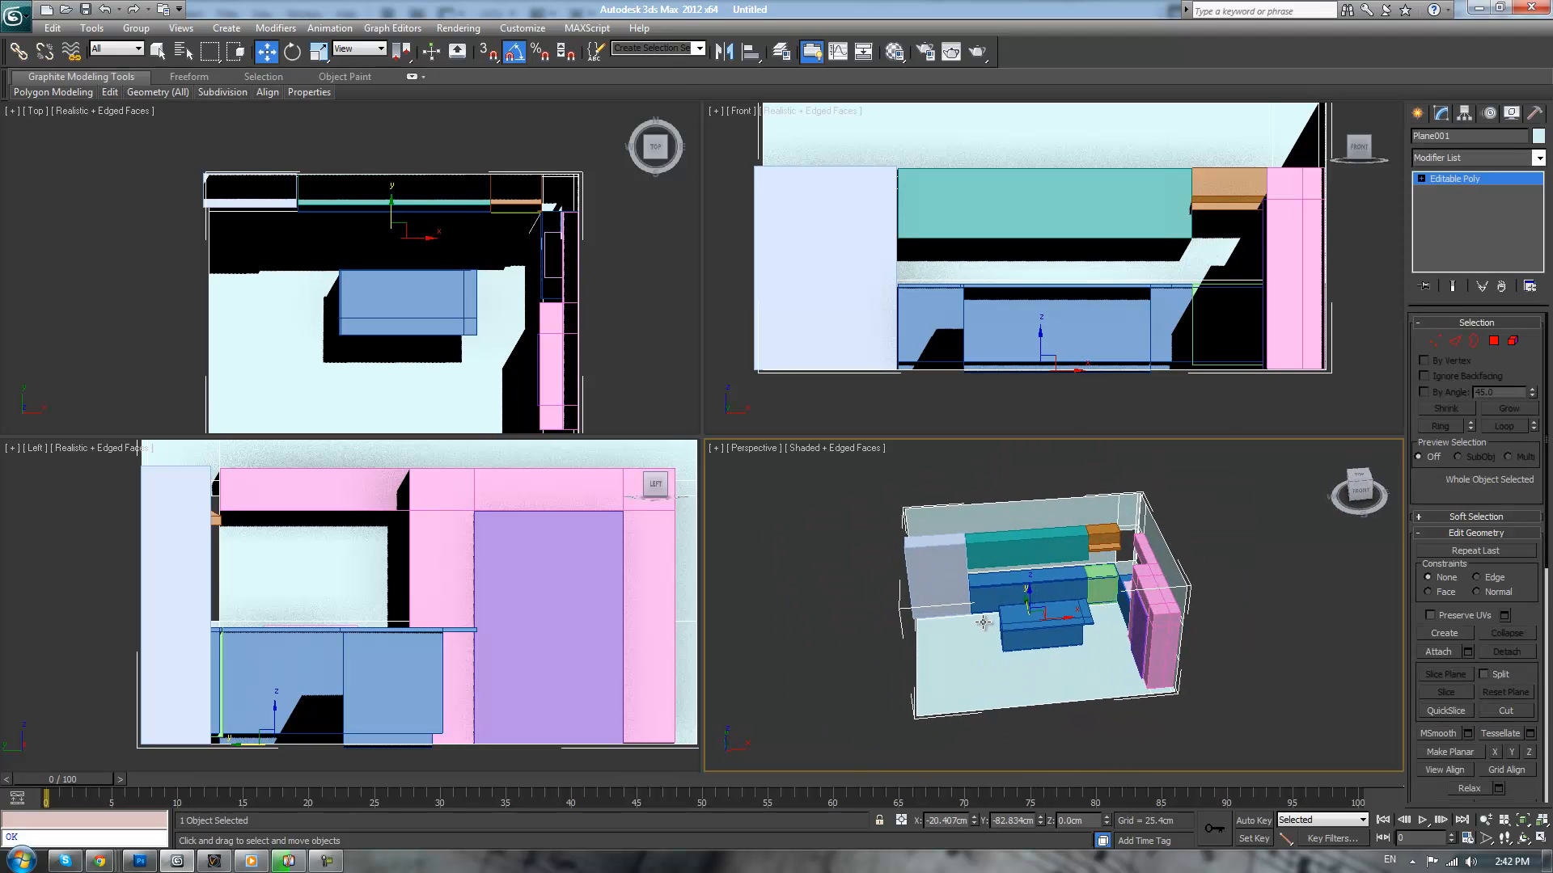
pyautogui.press('1')
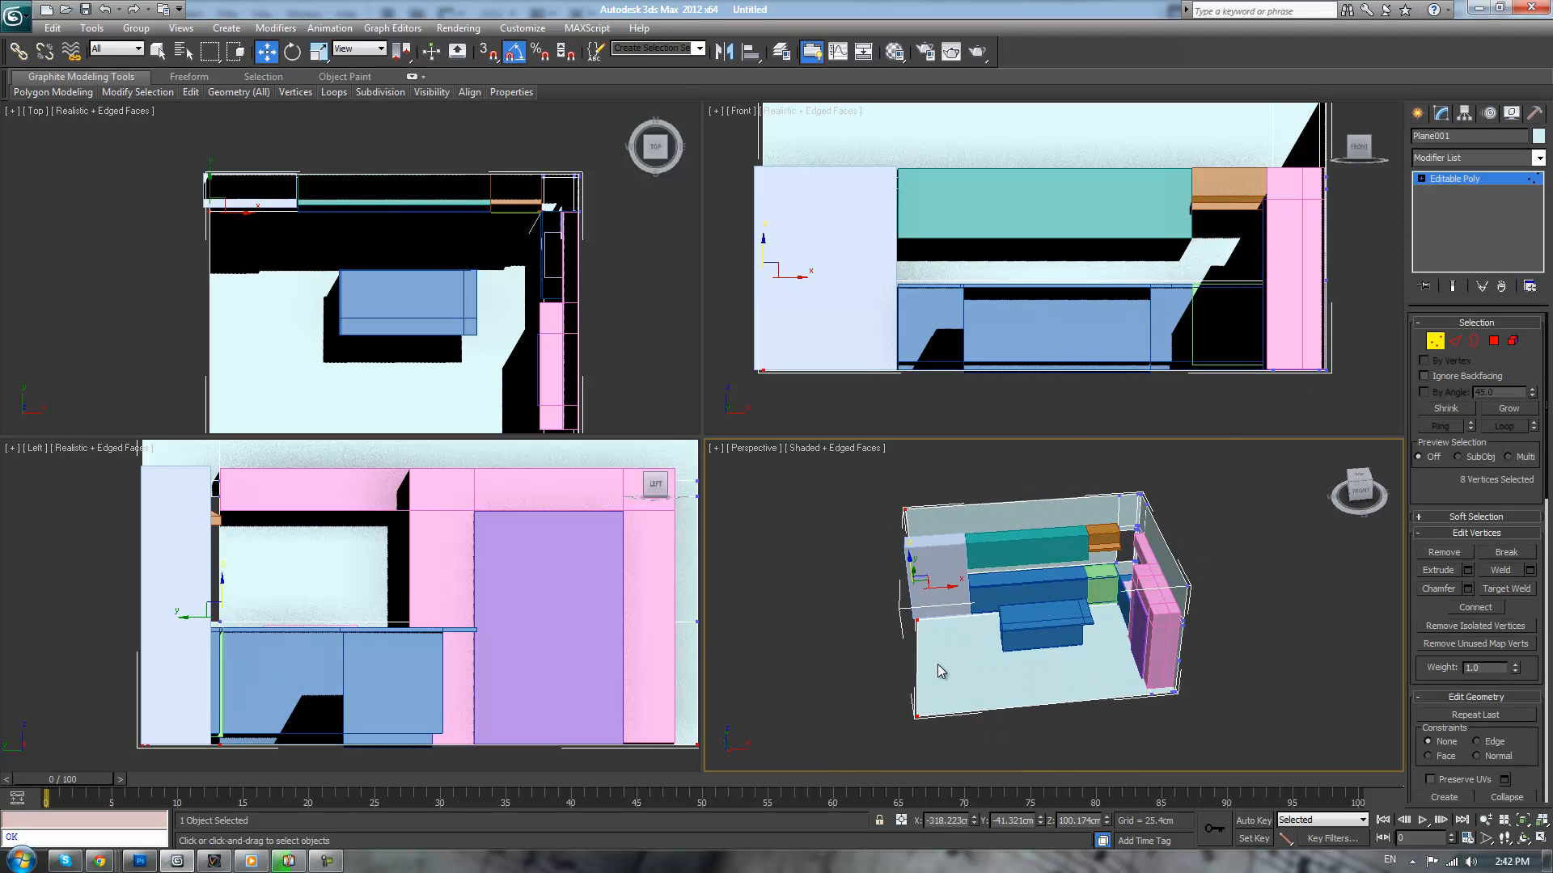
pyautogui.moveTo(949, 590); pyautogui.dragTo(915, 588)
# - Try to extrude the shell's top wall edges upward and inward as a sloped ceiling strip
pyautogui.keyDown('alt'); pyautogui.moveTo(929, 588); pyautogui.dragTo(1236, 588, button='middle'); pyautogui.keyUp('alt')
pyautogui.scroll(6, 1229, 624)
pyautogui.scroll(5, 1225, 578)
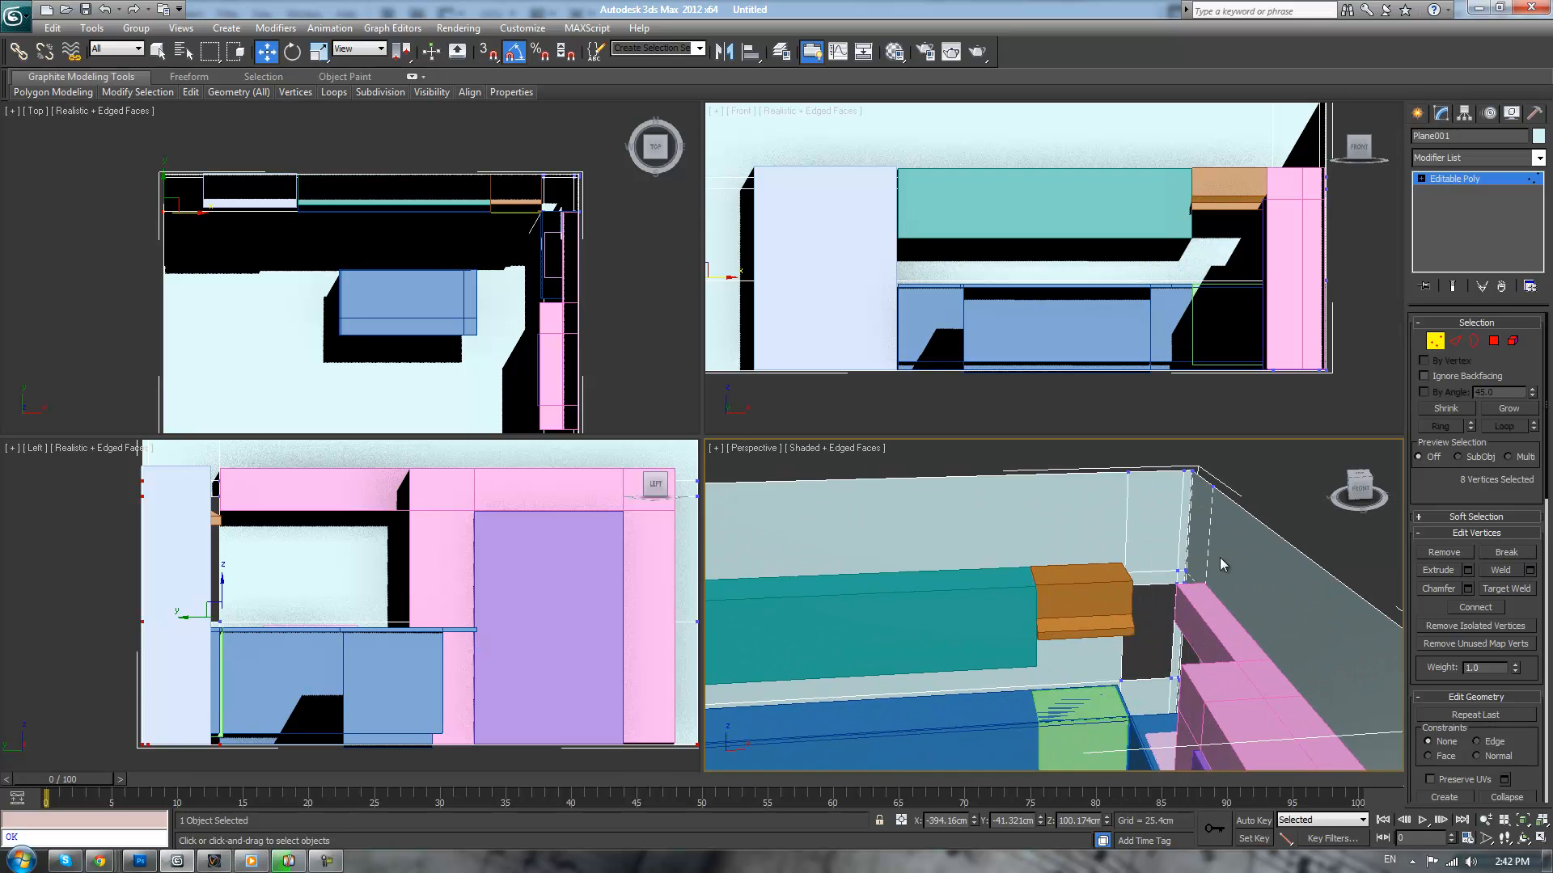
pyautogui.click(1434, 343)
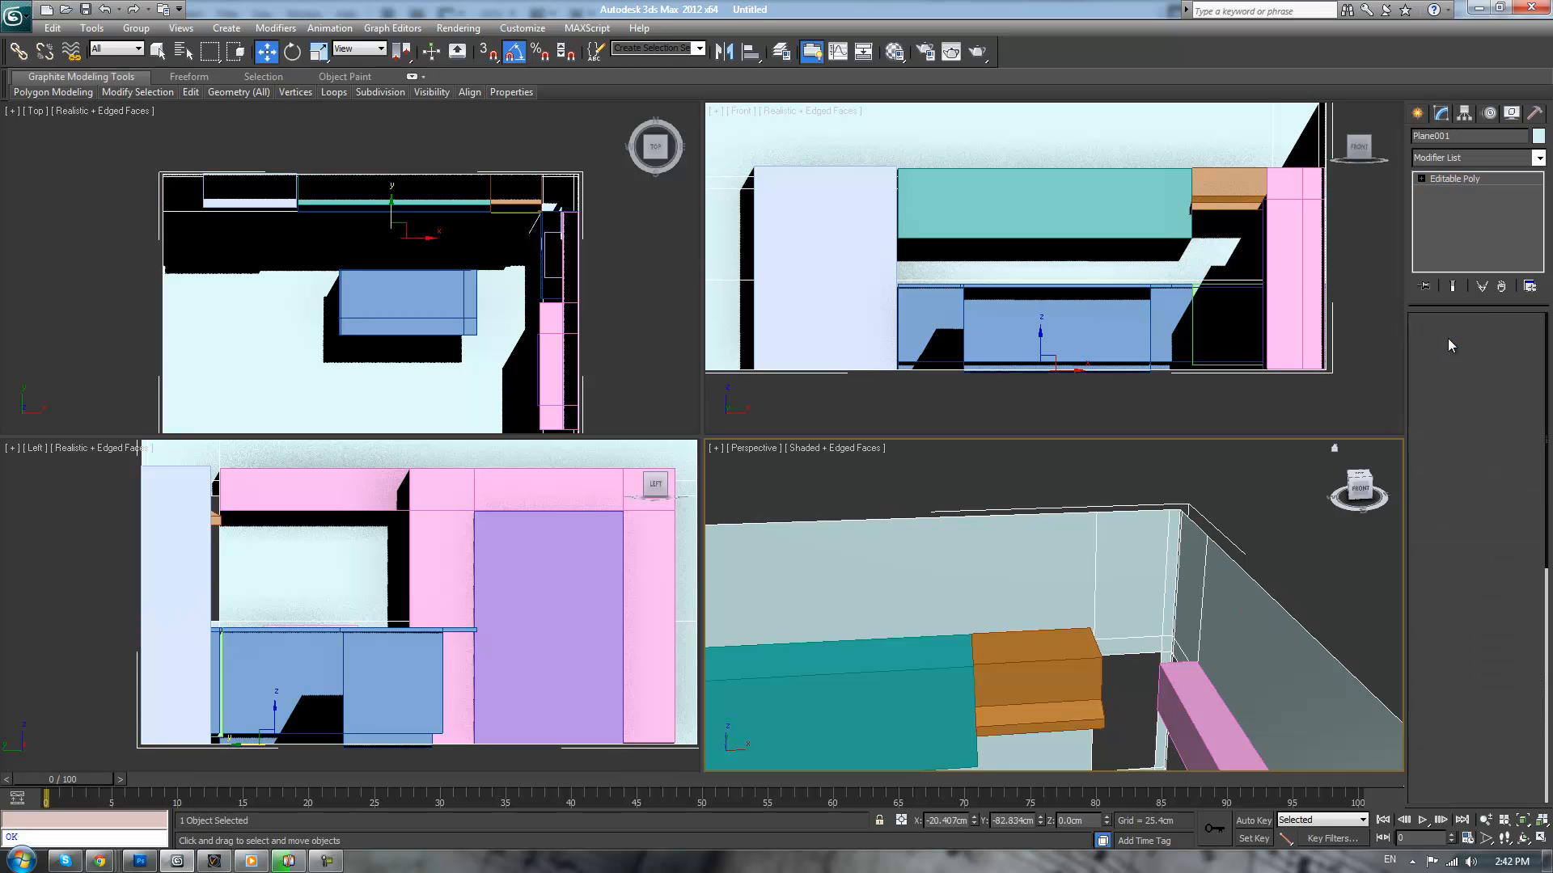
pyautogui.click(1455, 341)
pyautogui.hotkey('alt', 'w')
pyautogui.scroll(-2, 895, 587)
pyautogui.moveTo(895, 587)
pyautogui.keyDown('alt'); pyautogui.mouseDown(button='middle')
pyautogui.moveTo(1002, 560)
pyautogui.moveTo(821, 541)
pyautogui.moveTo(815, 525)
pyautogui.moveTo(901, 568)
pyautogui.mouseUp(button='middle'); pyautogui.keyUp('alt')
pyautogui.scroll(2, 820, 538)
pyautogui.scroll(-2, 901, 567)
pyautogui.click(1029, 404)
pyautogui.scroll(4, 652, 352)
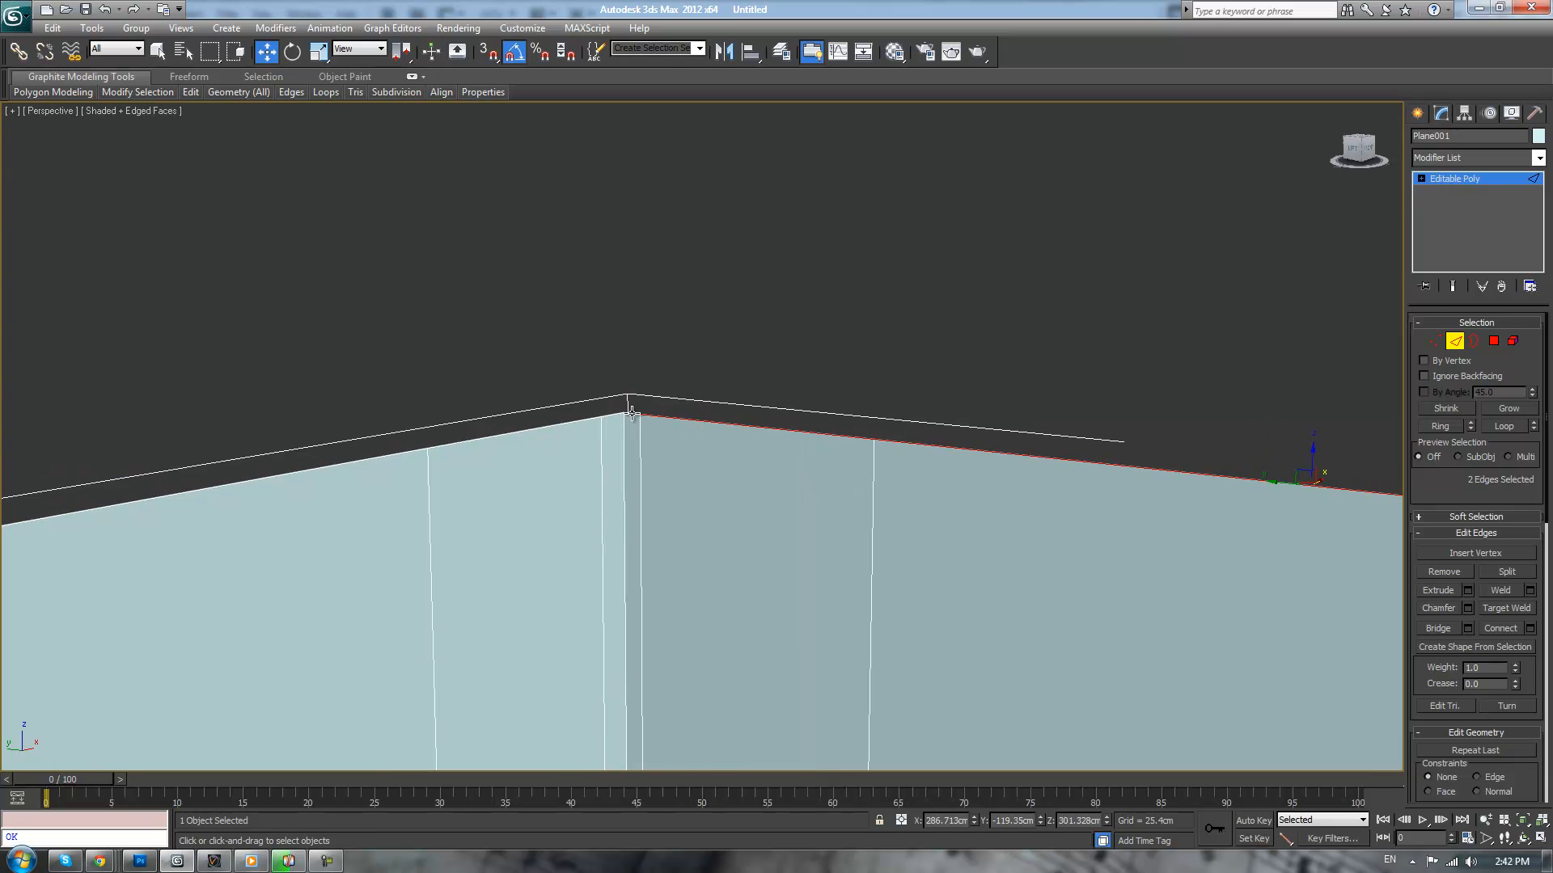
pyautogui.scroll(-2, 822, 375)
pyautogui.keyDown('alt'); pyautogui.moveTo(1056, 489); pyautogui.dragTo(937, 552, button='middle'); pyautogui.keyUp('alt')
pyautogui.scroll(-2, 958, 498)
pyautogui.scroll(-2, 967, 542)
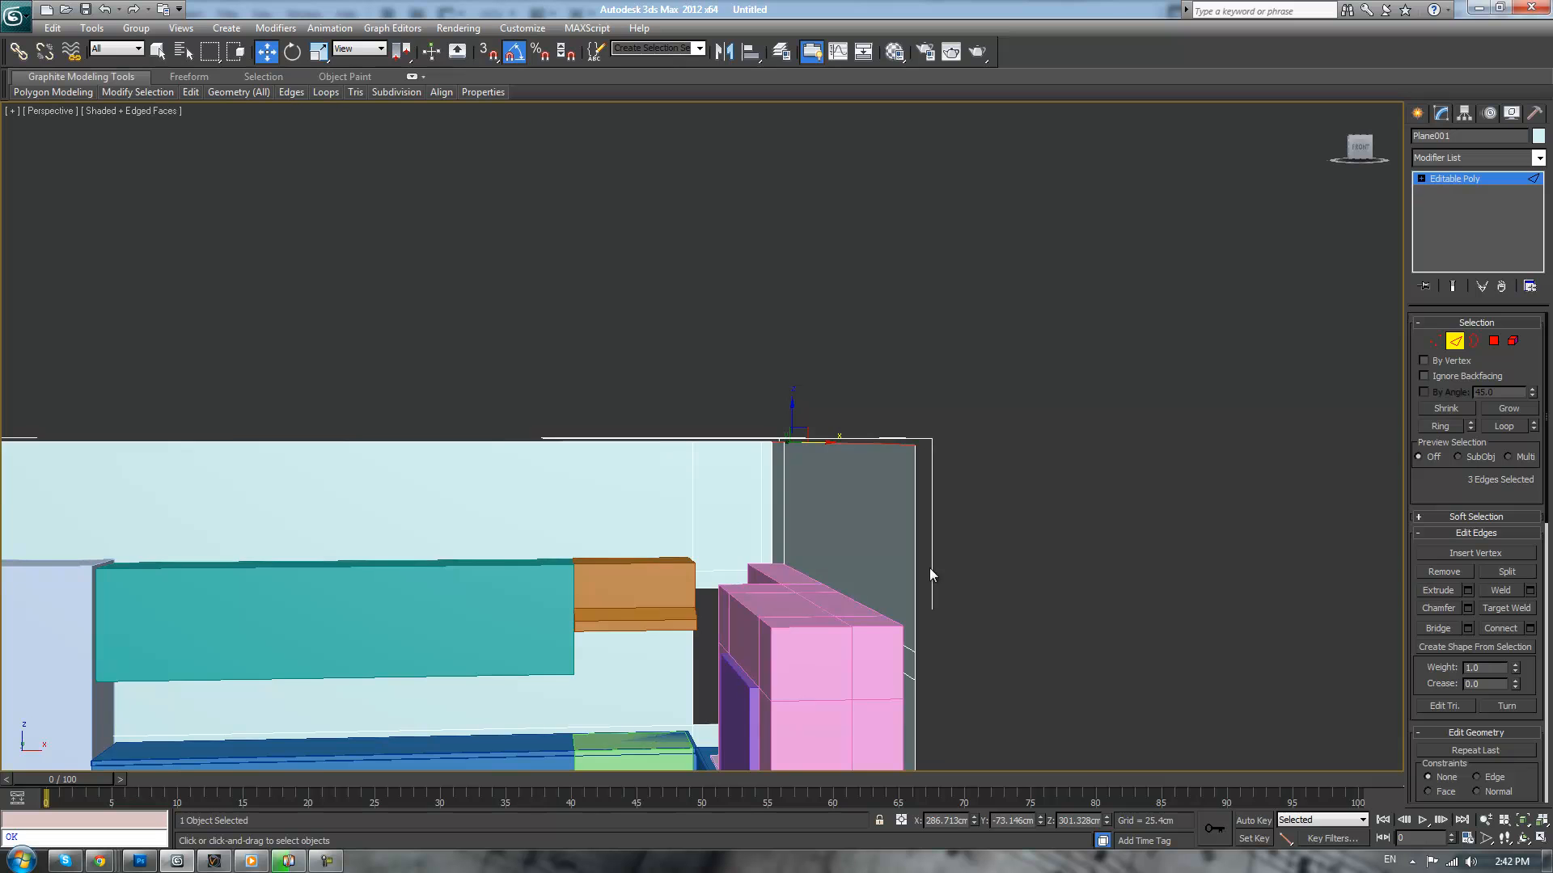
pyautogui.scroll(-2, 934, 553)
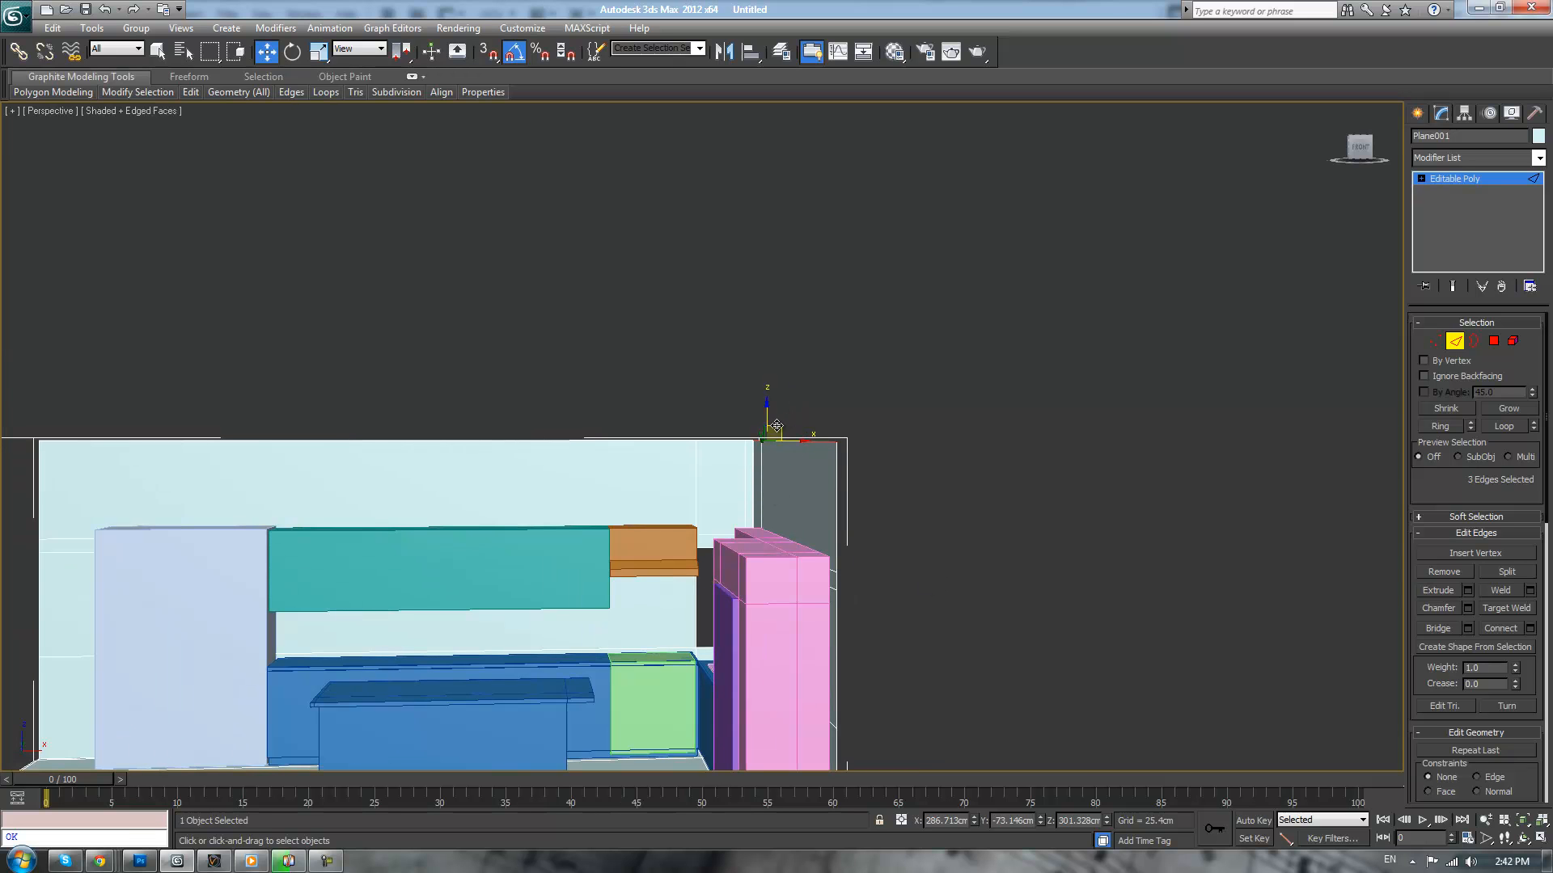
pyautogui.moveTo(777, 425); pyautogui.dragTo(509, 347)
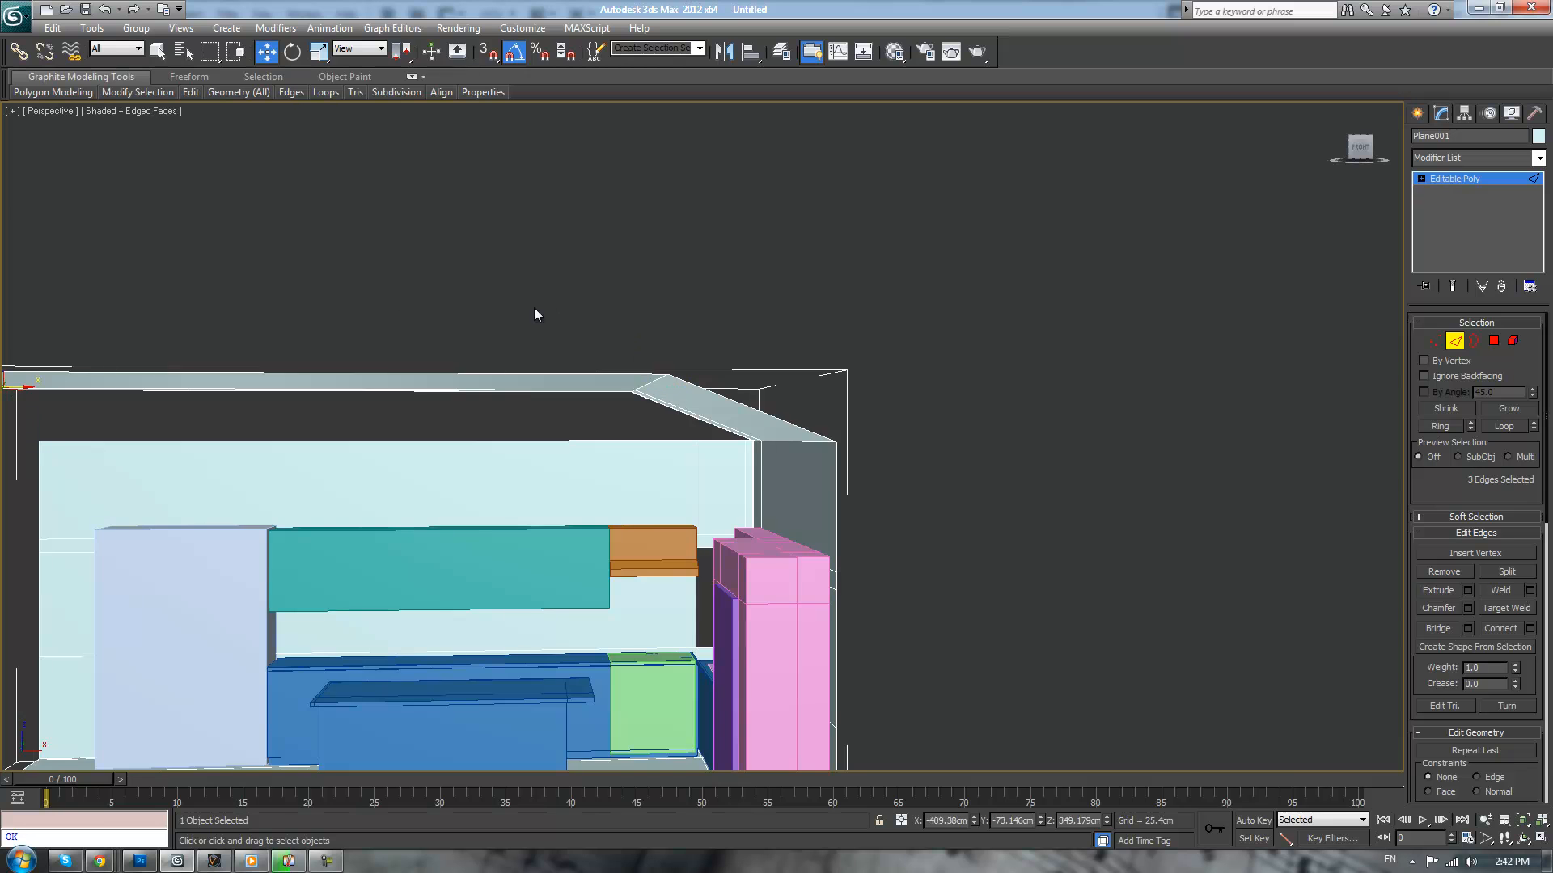
# - Remove the four redundant vertical edges above the window openings on both sides of the wall corner
pyautogui.scroll(-2, 501, 292)
pyautogui.keyDown('alt'); pyautogui.moveTo(502, 293); pyautogui.dragTo(827, 497, button='middle'); pyautogui.keyUp('alt')
pyautogui.scroll(3, 827, 496)
pyautogui.moveTo(738, 594); pyautogui.dragTo(813, 486, button='middle')
pyautogui.moveTo(810, 562); pyautogui.dragTo(946, 310, button='middle')
pyautogui.click(823, 467)
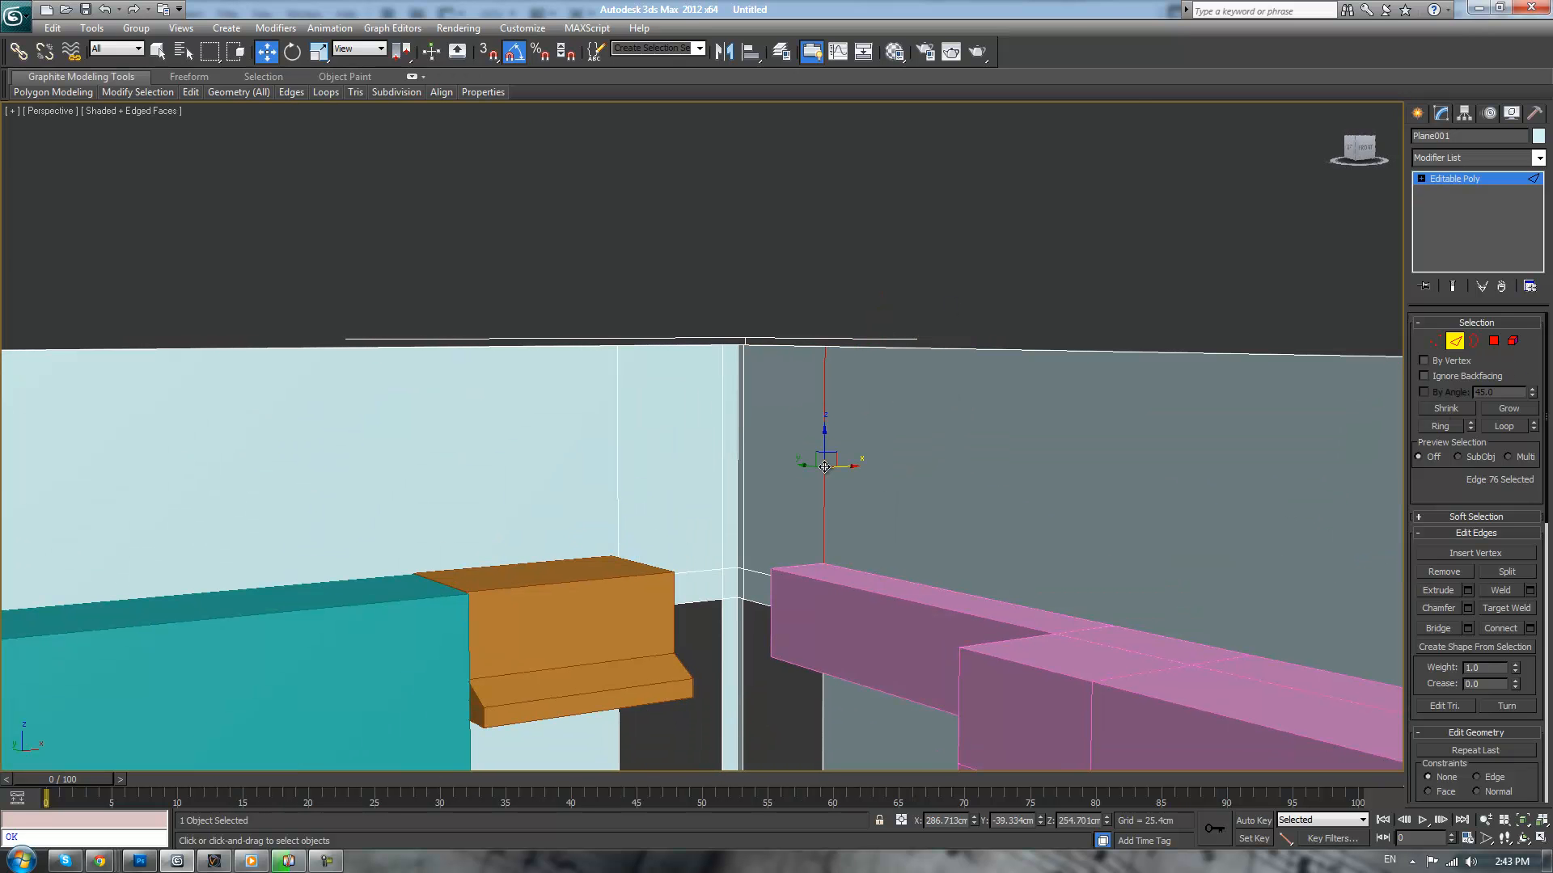
pyautogui.press('BackSpace')
pyautogui.click(743, 435)
pyautogui.press('BackSpace')
pyautogui.click(722, 434)
pyautogui.press('BackSpace')
pyautogui.click(617, 431)
pyautogui.press('BackSpace')
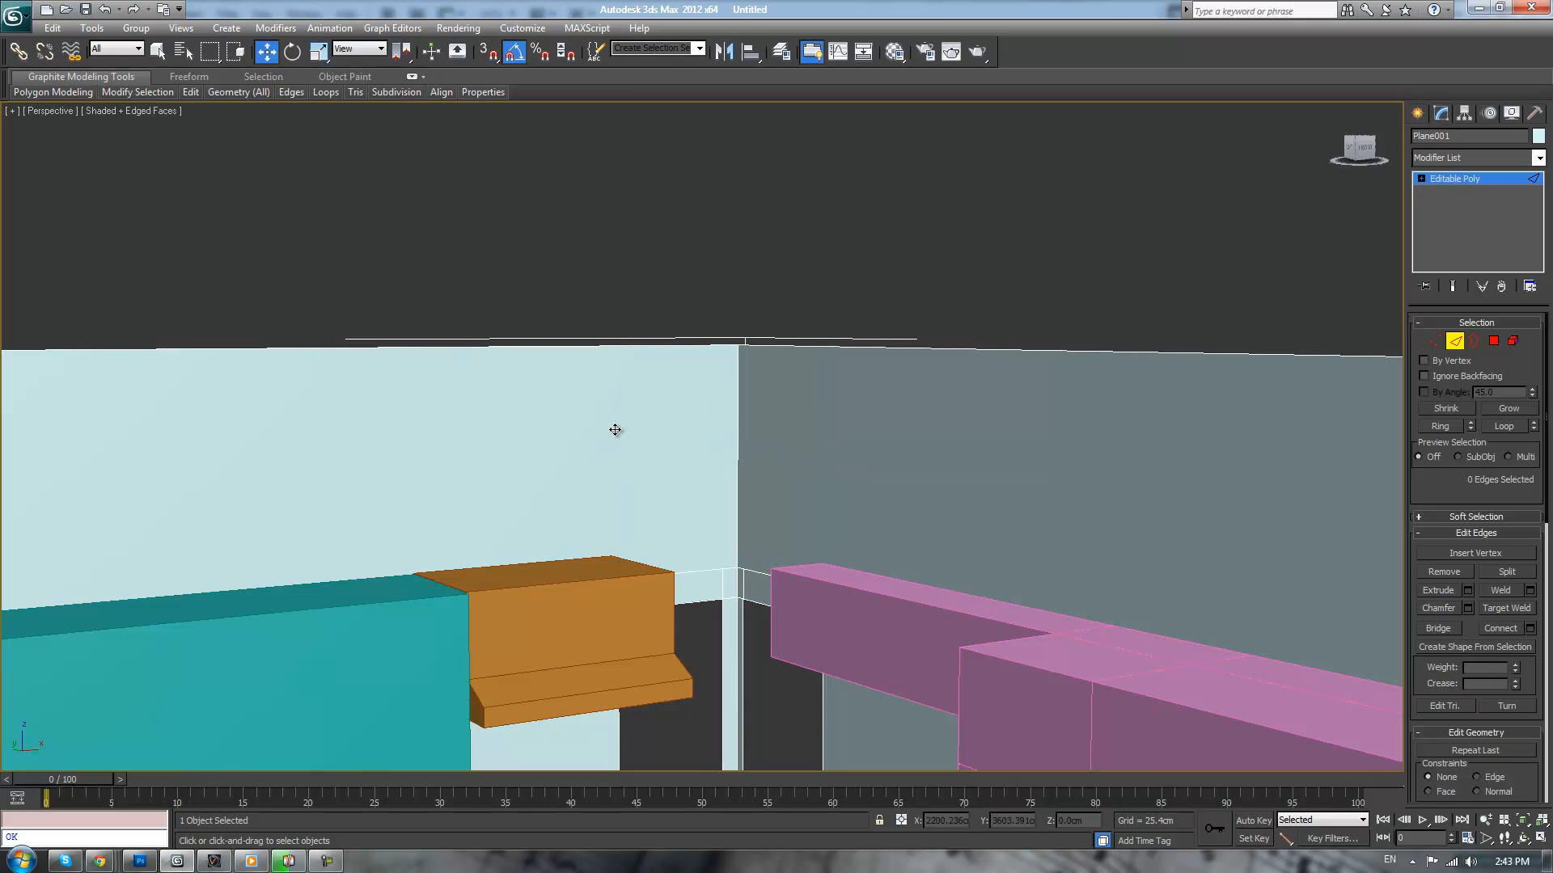
# - Remove the leftover vertices along the top border of the walls on both sides of the corner
pyautogui.press('1')
pyautogui.moveTo(572, 287); pyautogui.dragTo(627, 367)
pyautogui.press('BackSpace')
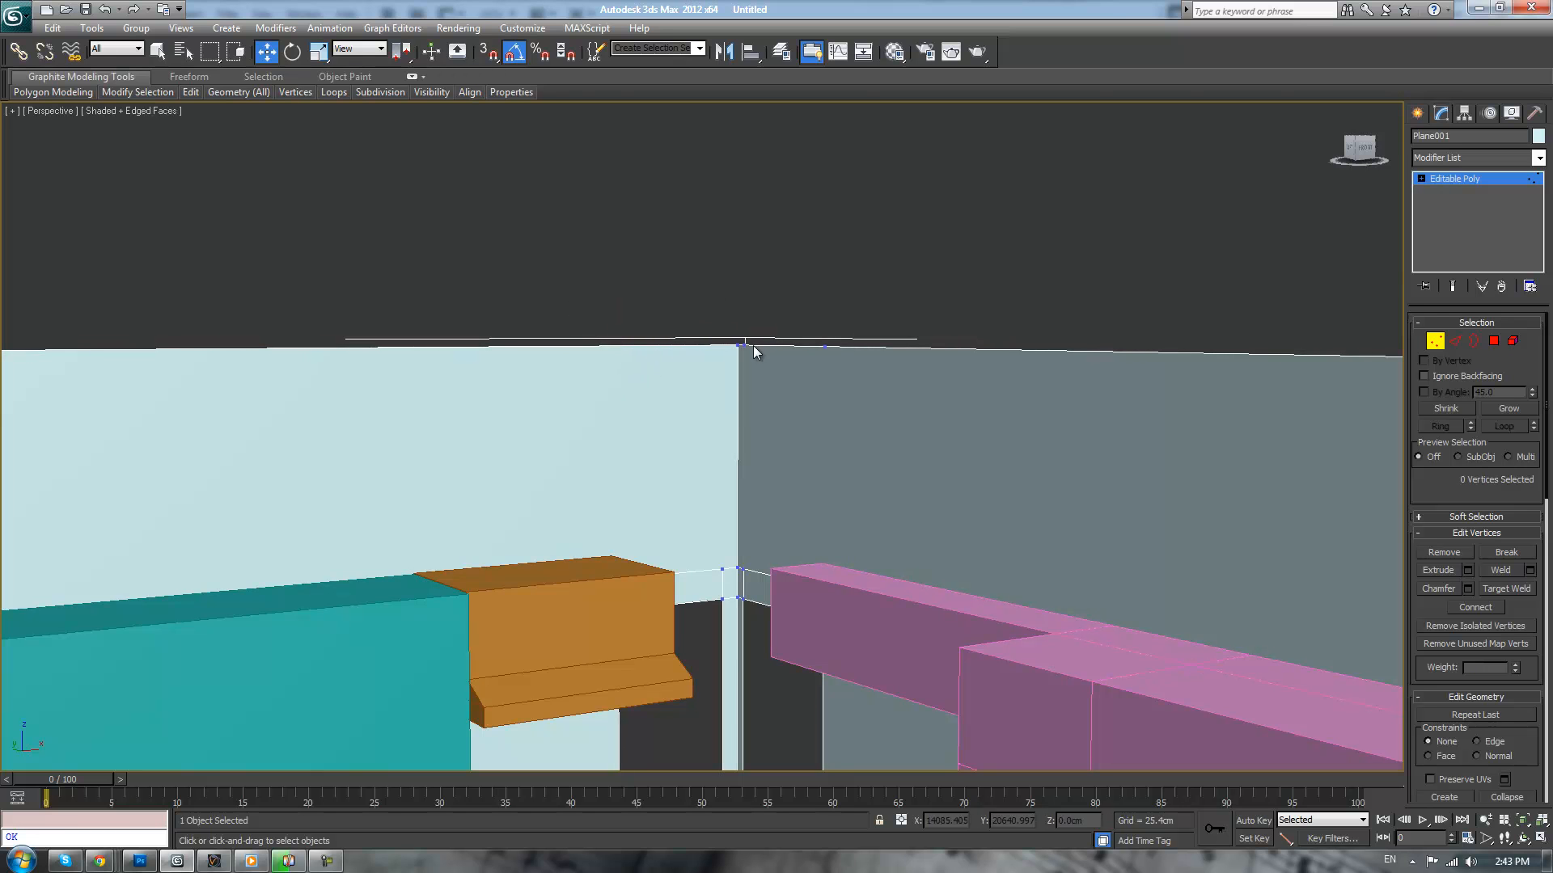
pyautogui.click(827, 348)
pyautogui.press('BackSpace')
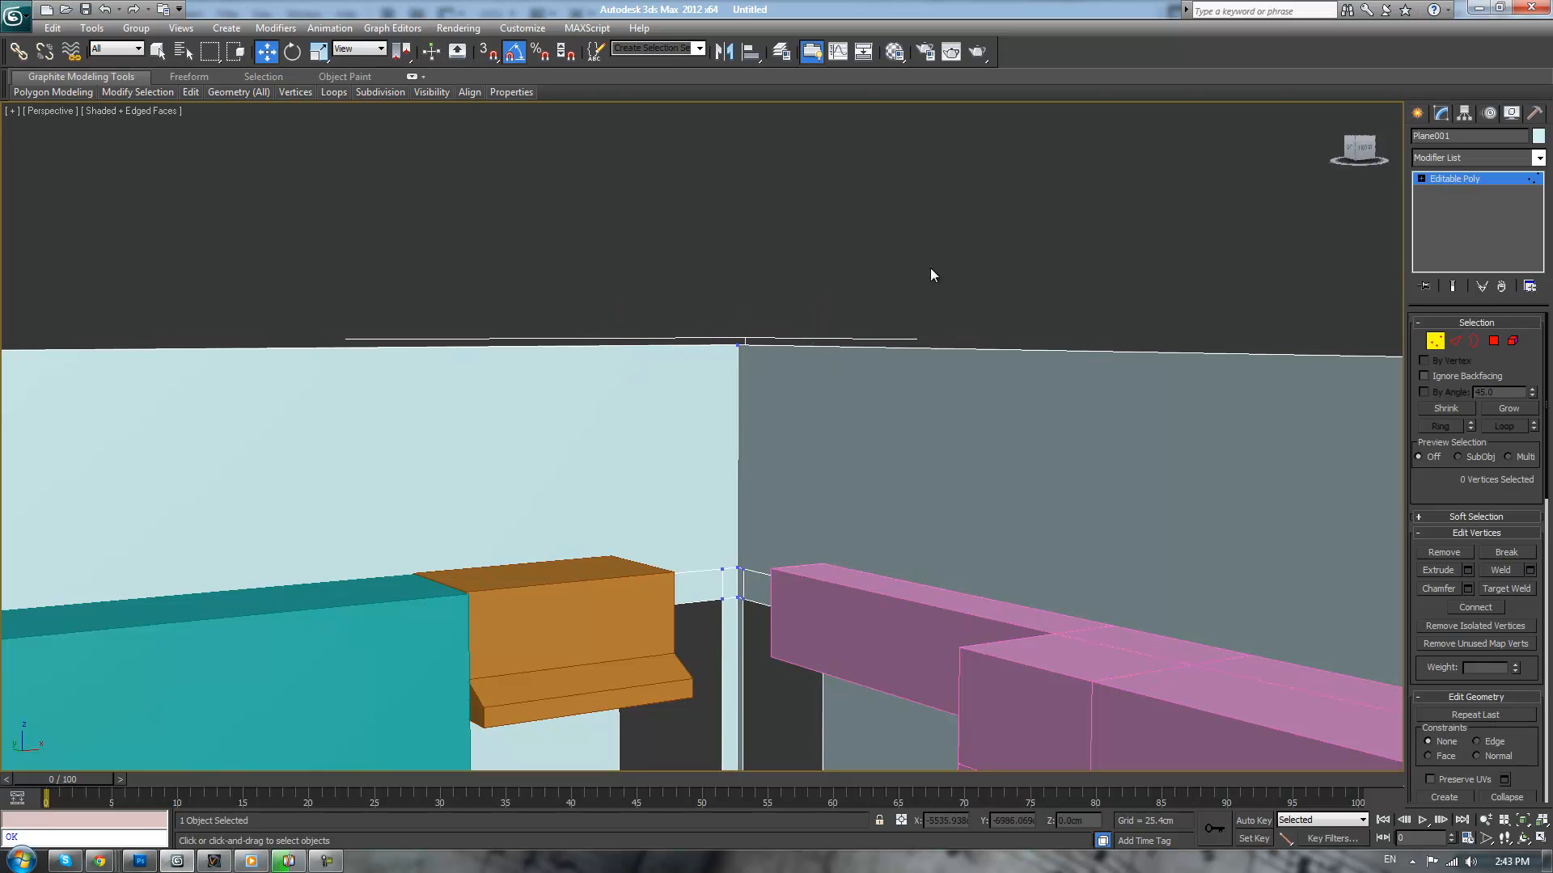
# - Extrude the top edge of the wall behind the pink cabinets inward and upward to about X 198 cm, Z 350 cm
pyautogui.click(1454, 340)
pyautogui.scroll(-3, 1171, 294)
pyautogui.click(1039, 400)
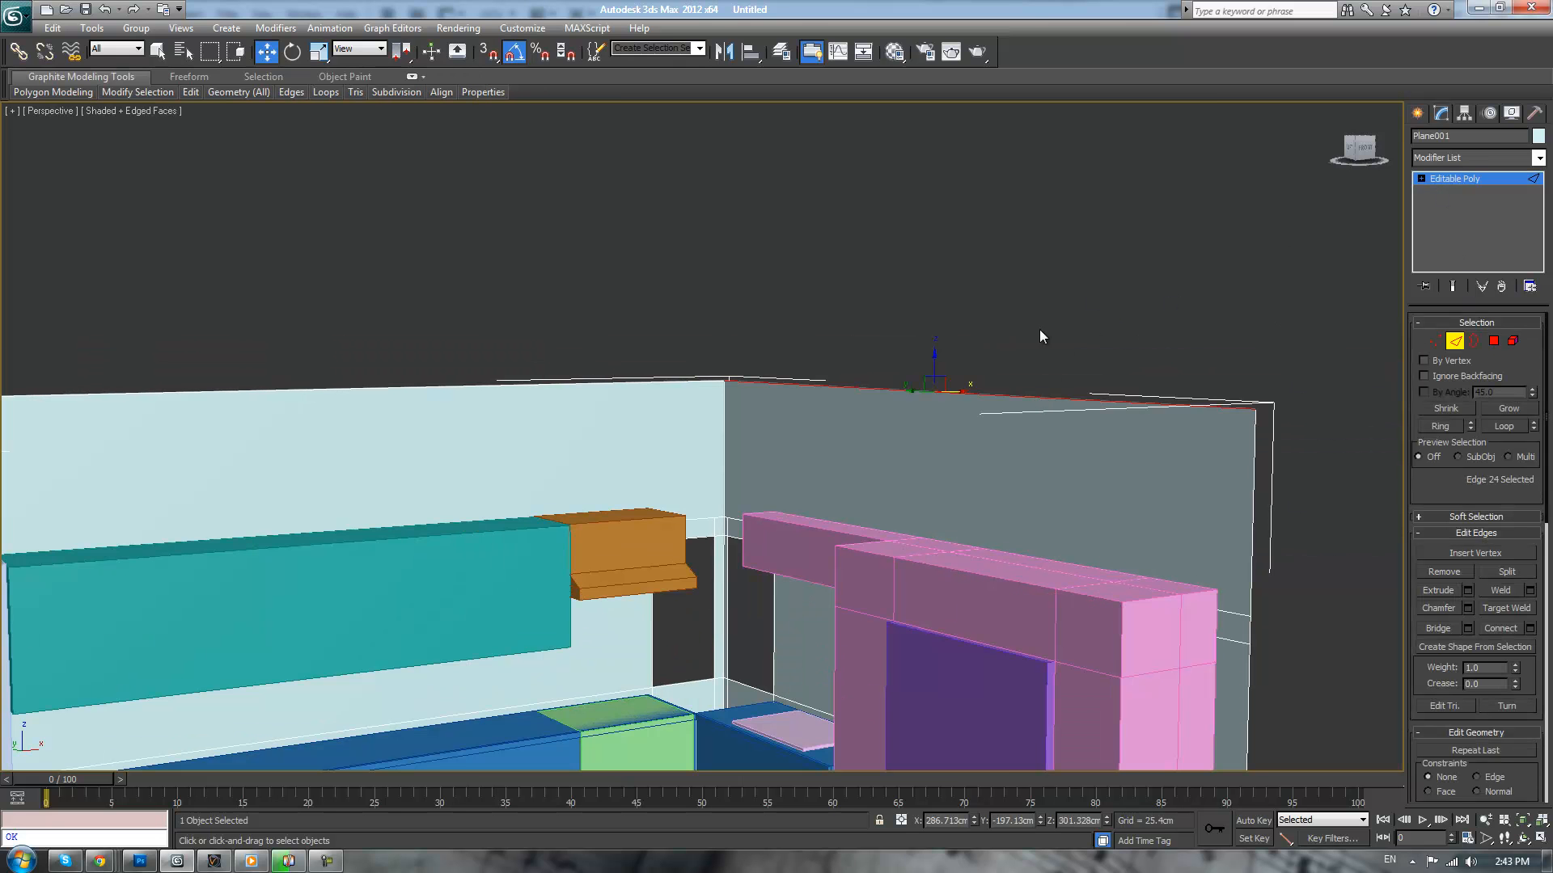
pyautogui.scroll(-5, 1003, 343)
pyautogui.keyDown('alt'); pyautogui.moveTo(1002, 344); pyautogui.dragTo(914, 373, button='middle'); pyautogui.keyUp('alt')
pyautogui.keyDown('shift'); pyautogui.moveTo(853, 394); pyautogui.dragTo(748, 338); pyautogui.keyUp('shift')
pyautogui.keyDown('alt'); pyautogui.moveTo(748, 338); pyautogui.dragTo(1113, 324, button='middle'); pyautogui.keyUp('alt')
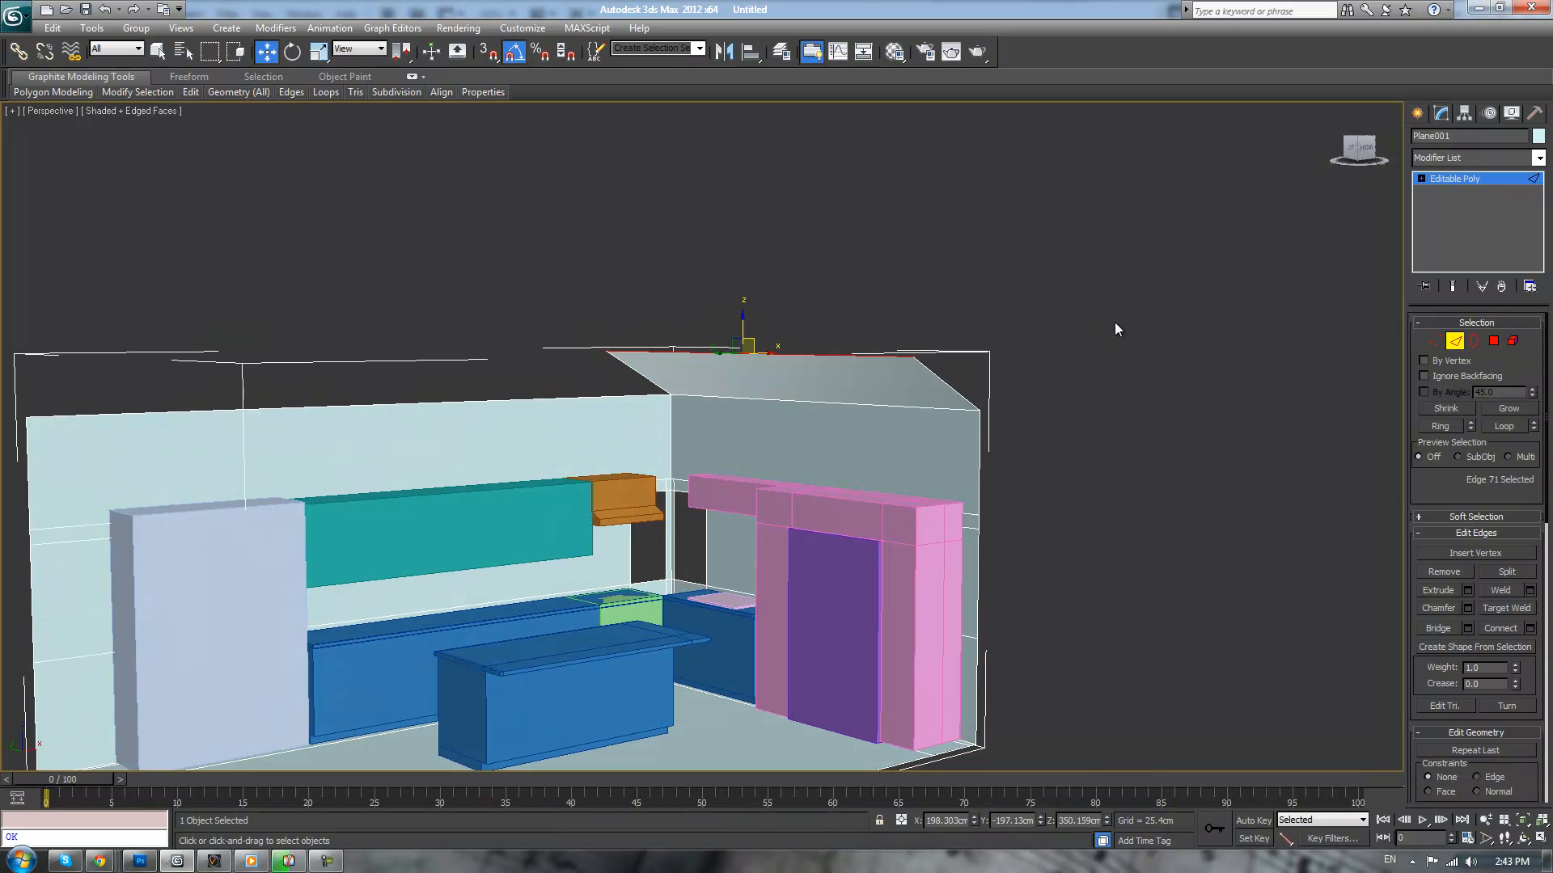
# - Show the V-Ray camera view with safe frames and return to the four-viewport layout
pyautogui.press('c')
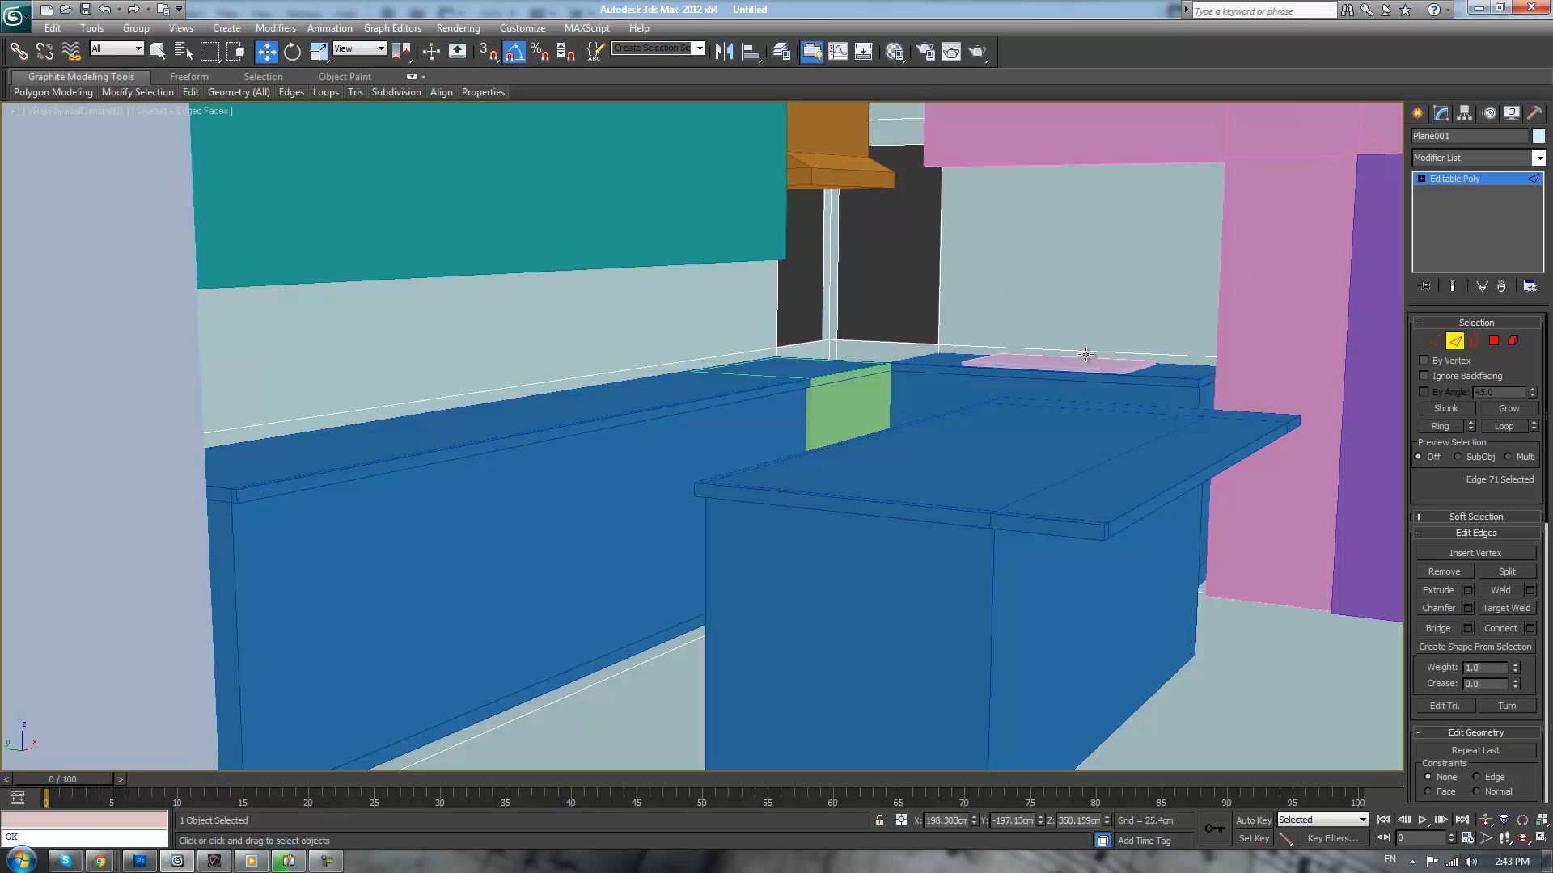
pyautogui.press('p')
pyautogui.keyDown('alt'); pyautogui.moveTo(954, 371); pyautogui.dragTo(823, 324, button='middle'); pyautogui.keyUp('alt')
pyautogui.press('c')
pyautogui.click(113, 108)
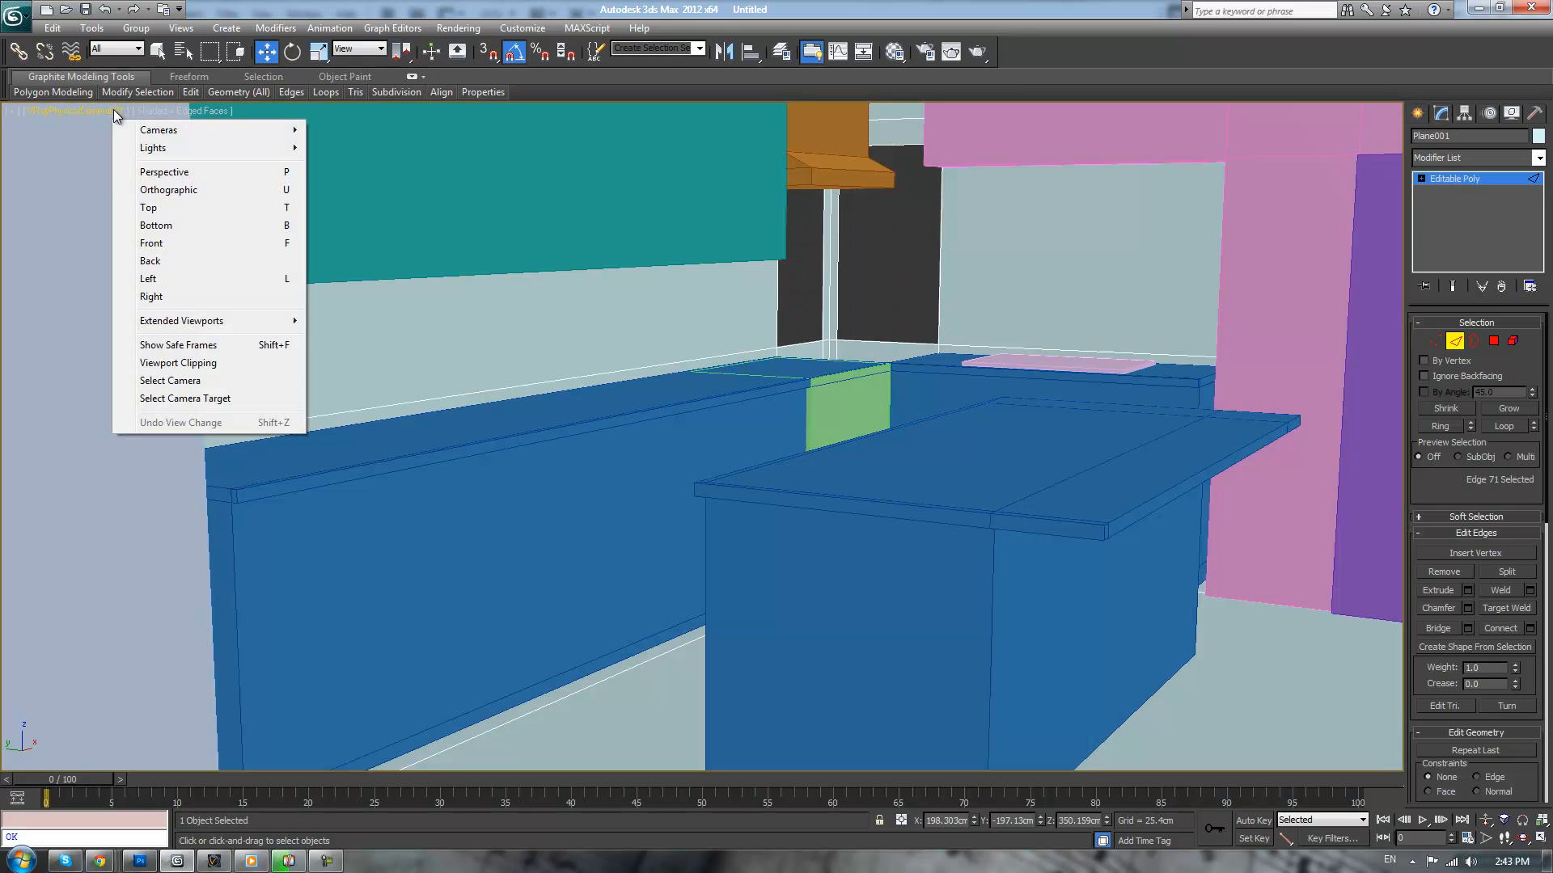
pyautogui.click(185, 346)
pyautogui.hotkey('alt', 'w')
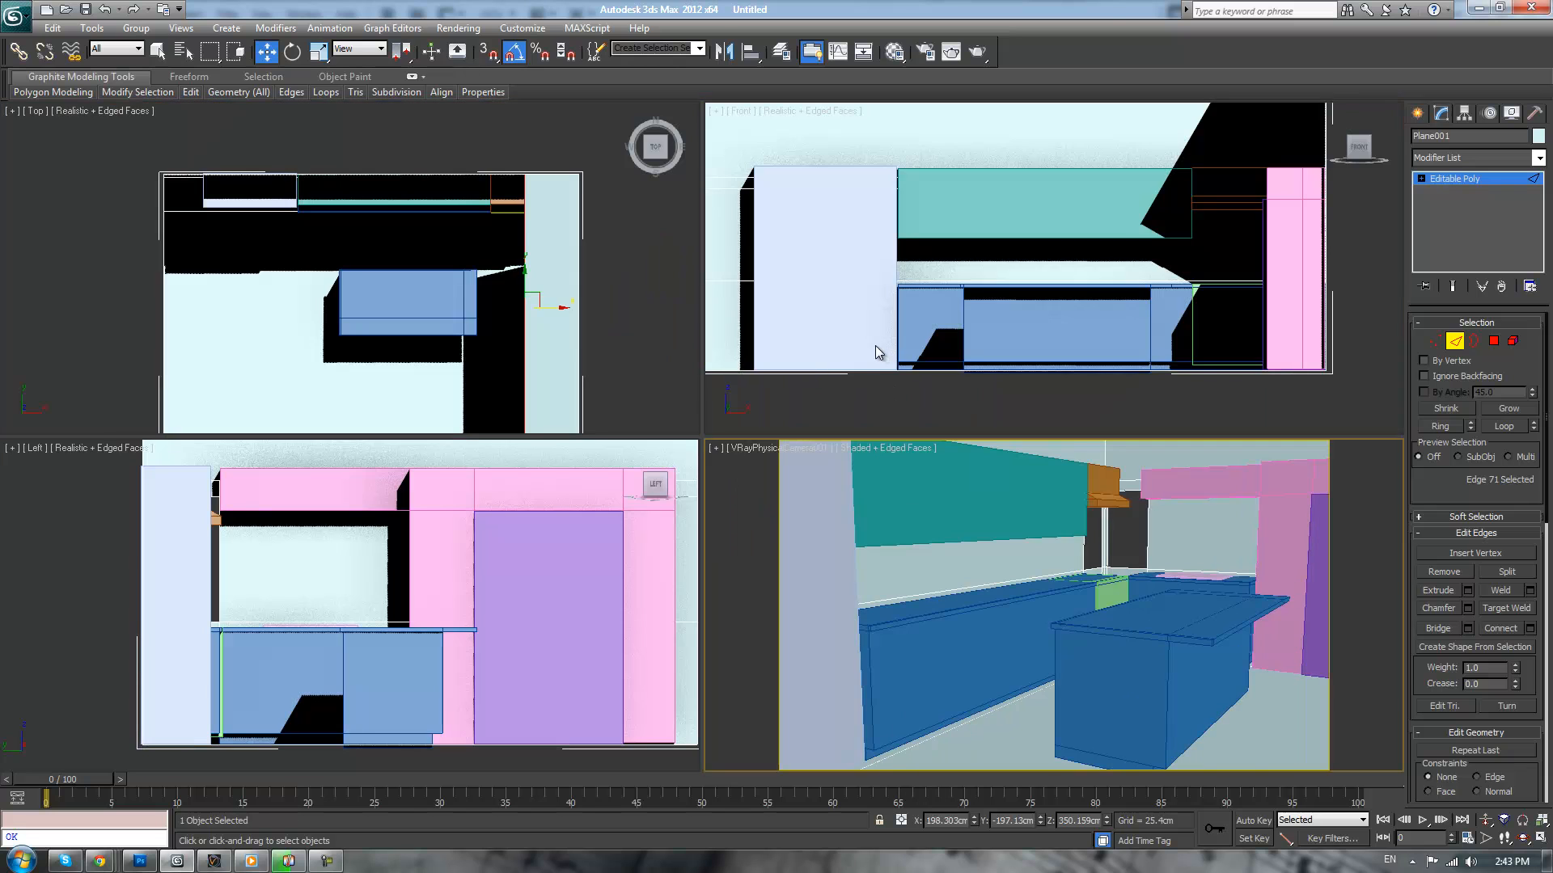
# - Move the sloped ceiling's free edge in a second Perspective view to about X 224 cm, Z 355 cm
pyautogui.scroll(-10, 1047, 312)
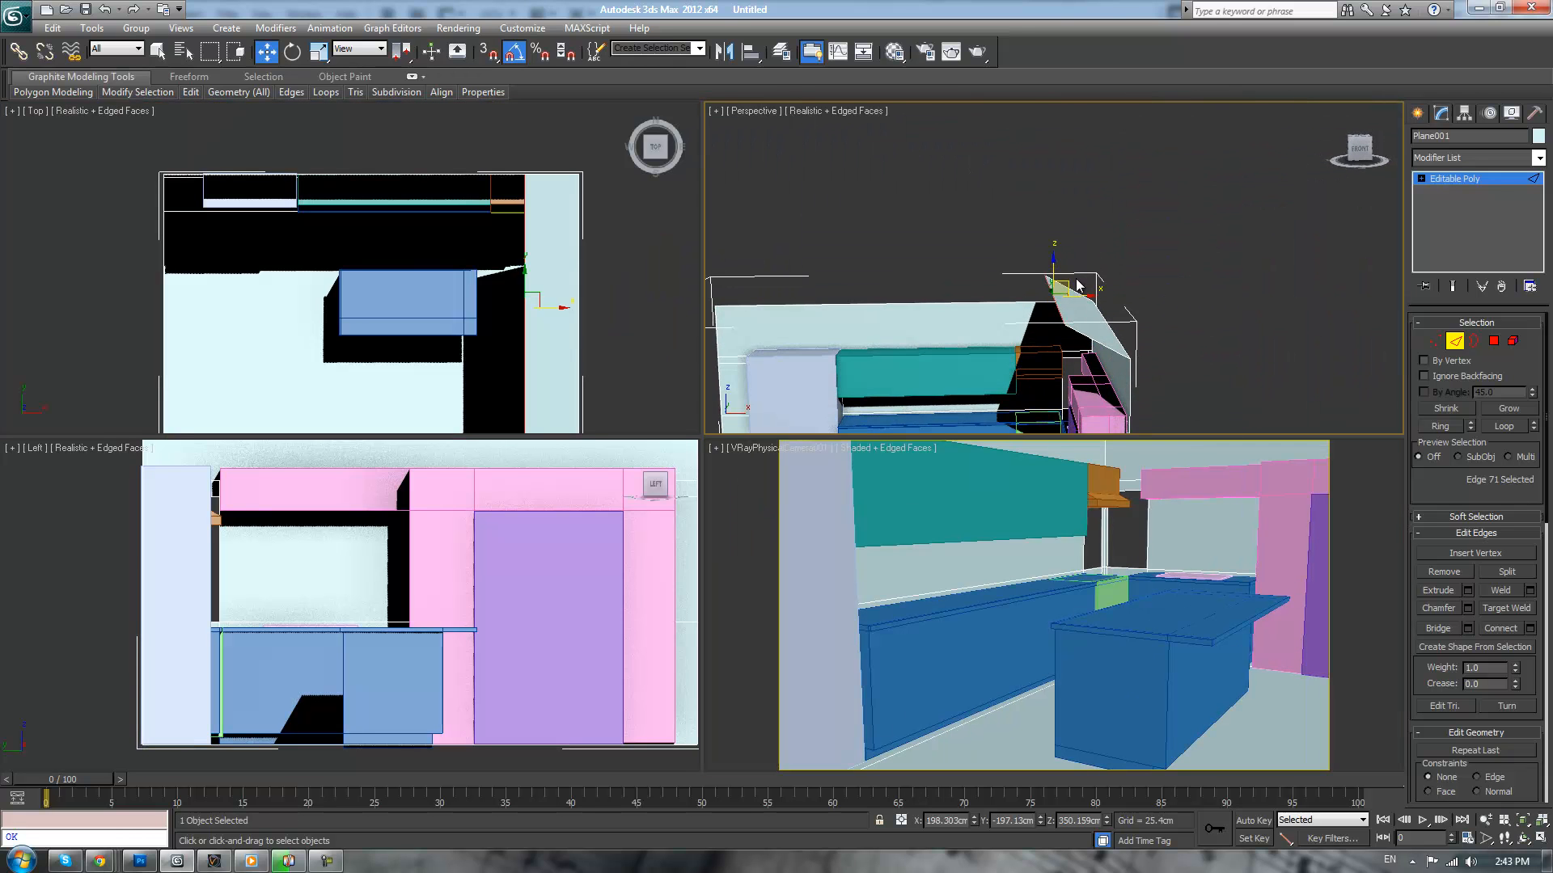
pyautogui.moveTo(1068, 282); pyautogui.dragTo(1084, 277)
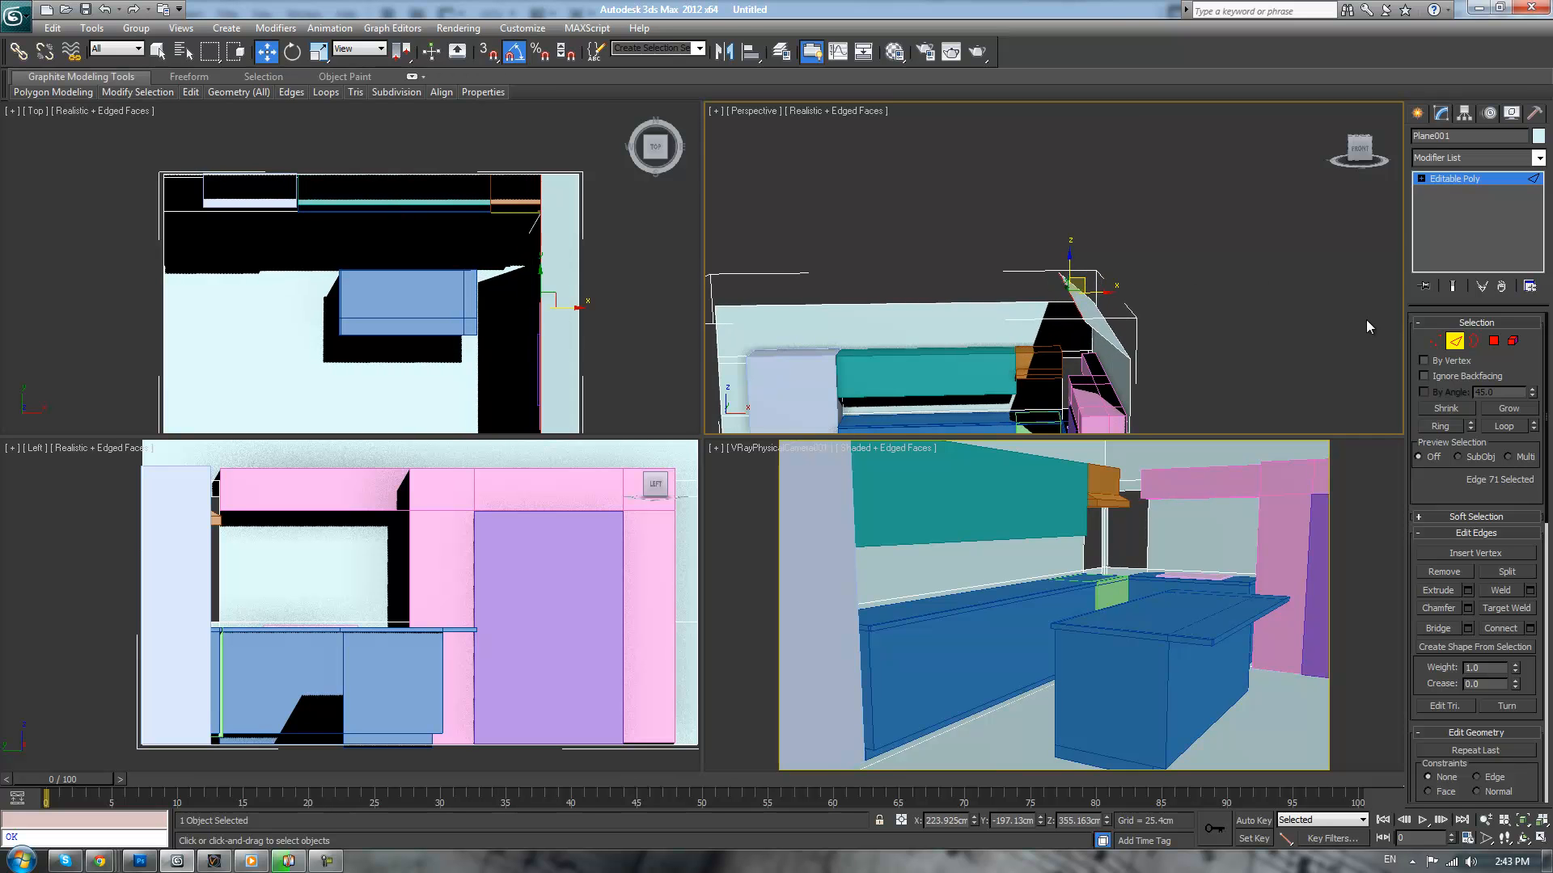
pyautogui.moveTo(1255, 343); pyautogui.dragTo(1244, 242, button='middle')
# - Select the room shell's uppermost vertices and lower them by about 74.6 cm
pyautogui.press('1')
pyautogui.scroll(-5, 1195, 250)
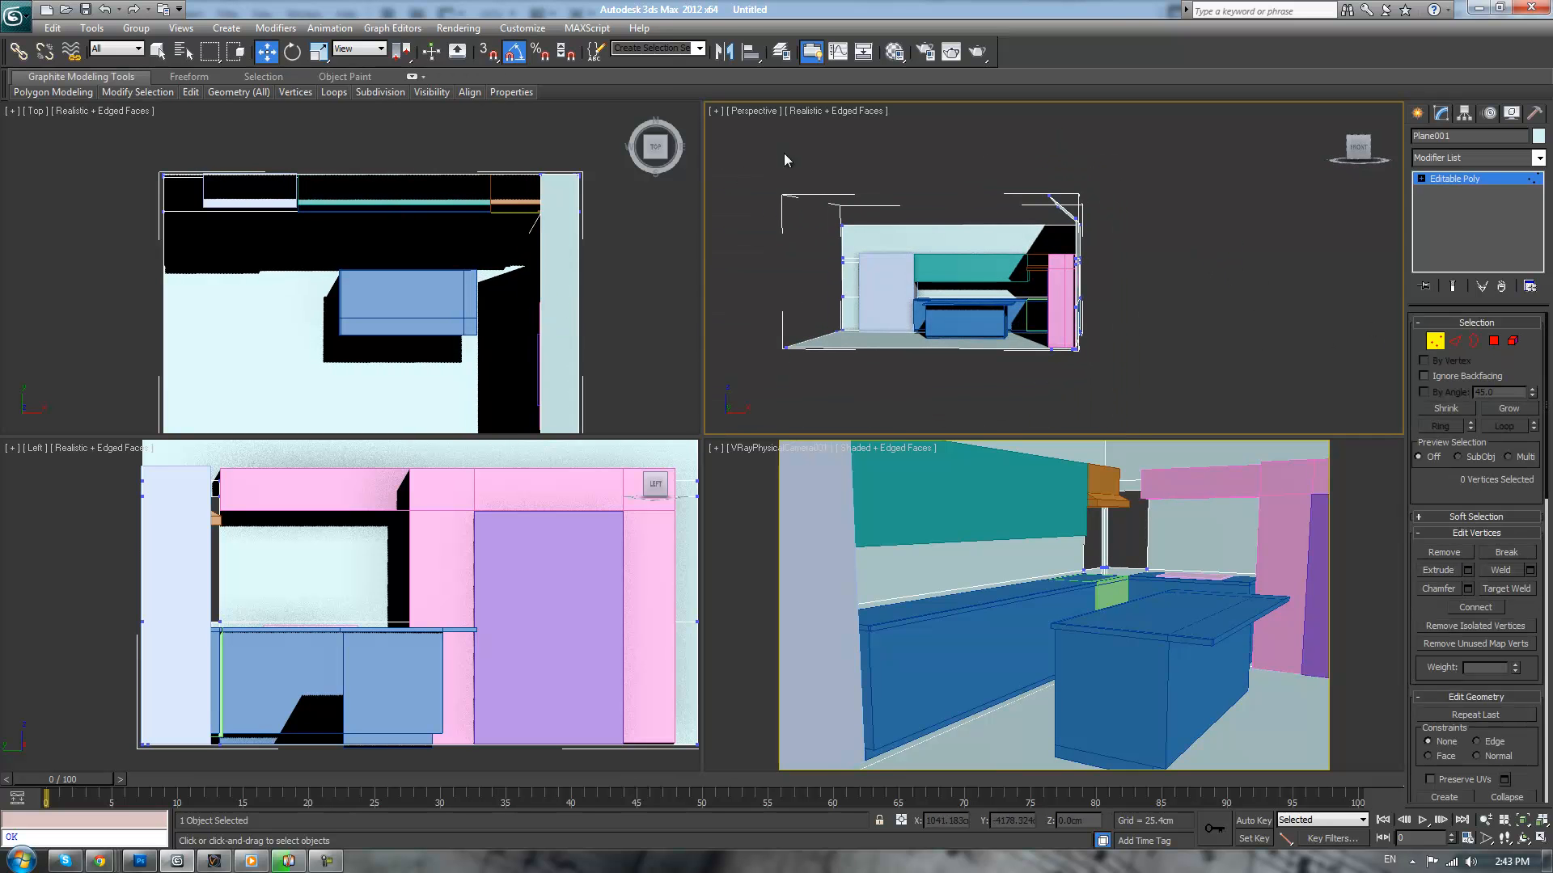
pyautogui.moveTo(1093, 224); pyautogui.dragTo(1109, 242)
pyautogui.moveTo(1016, 179); pyautogui.dragTo(1031, 209)
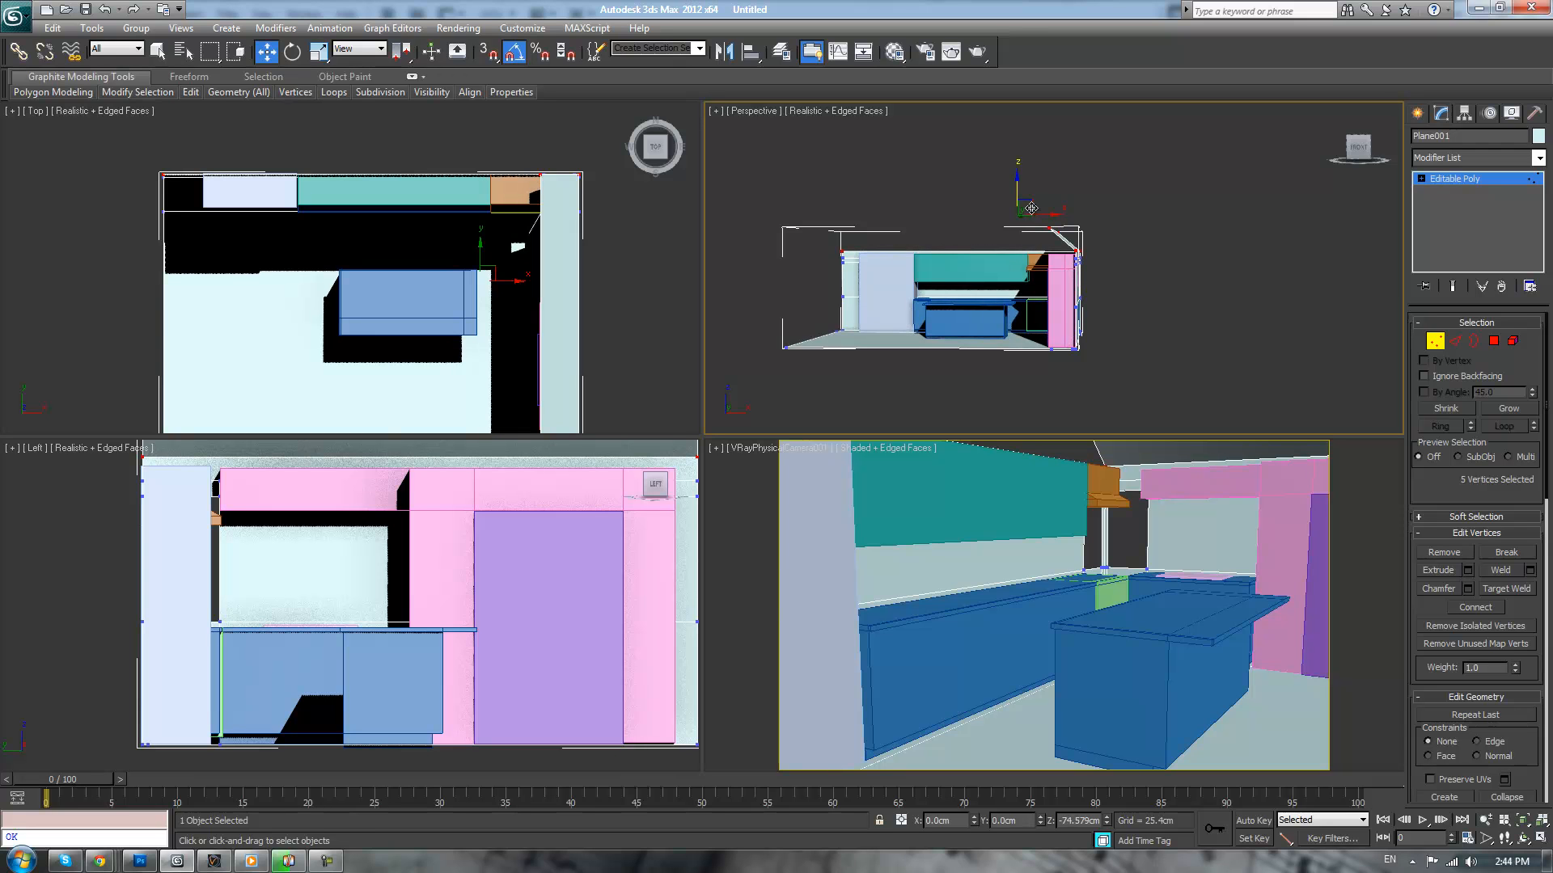
pyautogui.click(1117, 190)
# - Shift the sloped ceiling's two free vertices by about -21.7 cm in X and -15.1 cm in Z
pyautogui.scroll(-3, 1112, 211)
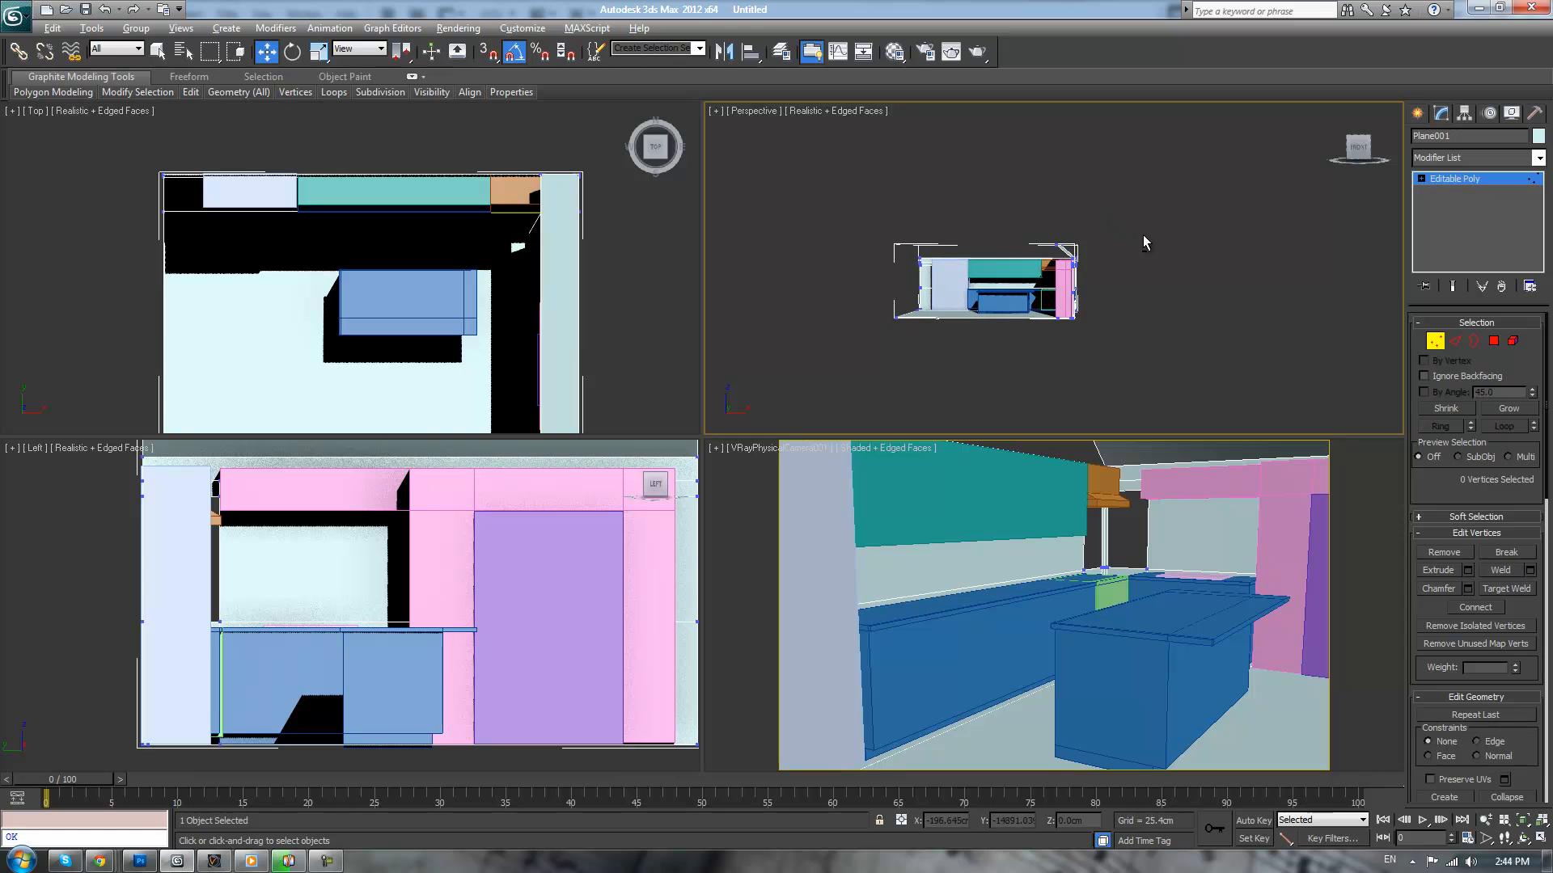
pyautogui.scroll(4, 1148, 236)
pyautogui.moveTo(1147, 207); pyautogui.dragTo(1140, 295, button='middle')
pyautogui.keyDown('alt'); pyautogui.moveTo(1014, 273); pyautogui.dragTo(1054, 249, button='middle'); pyautogui.keyUp('alt')
pyautogui.moveTo(1003, 267); pyautogui.dragTo(1052, 312)
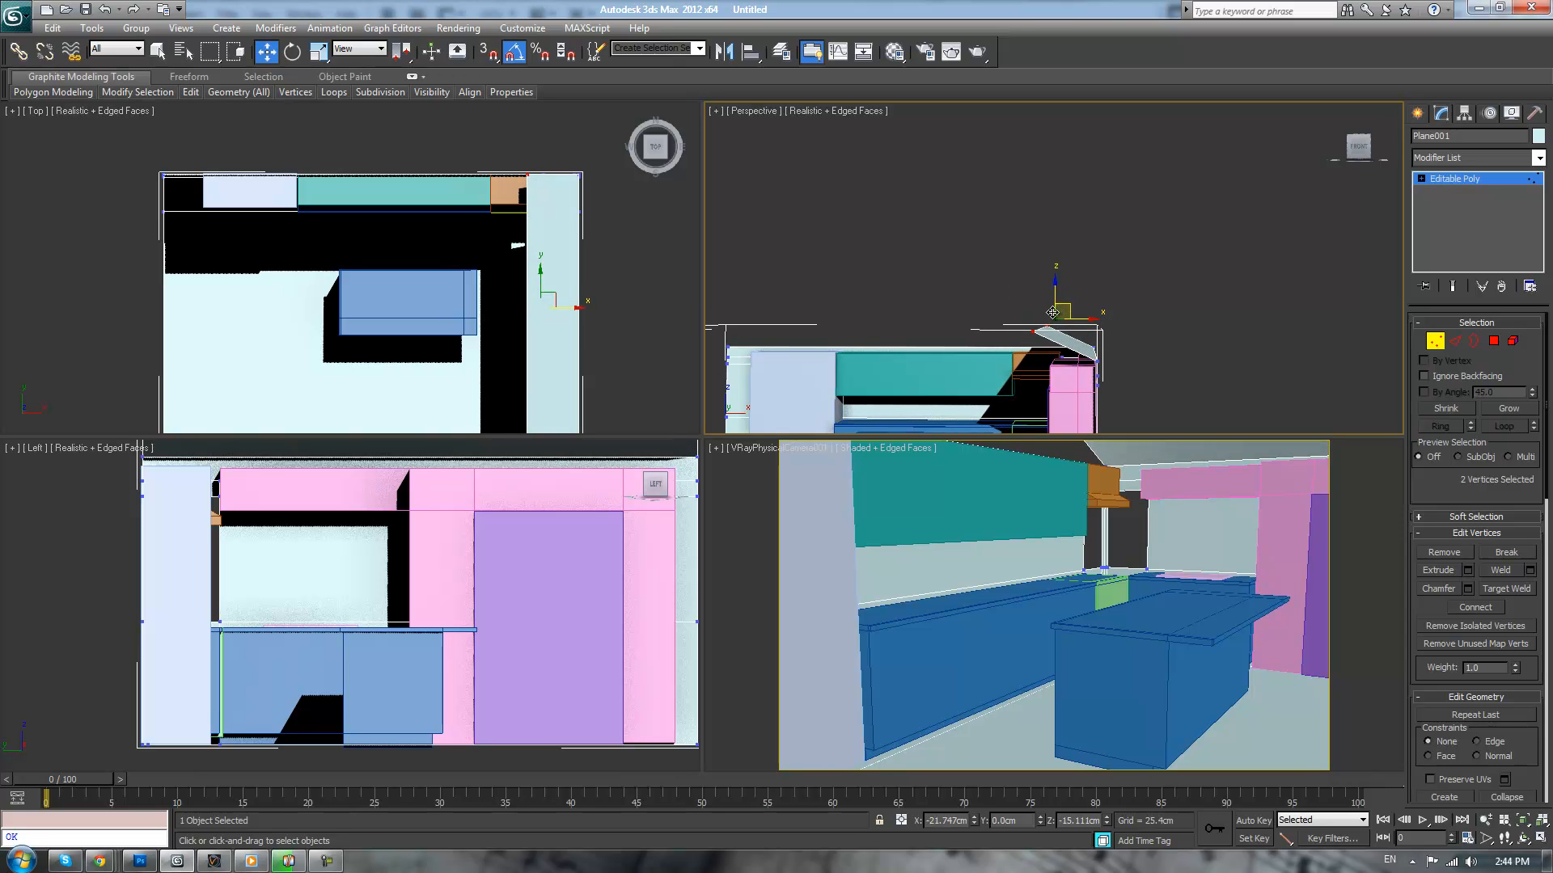
# - Examine the sloped ceiling and the gap above the long wall from outside the room in a maximized view
pyautogui.keyDown('alt'); pyautogui.moveTo(960, 239); pyautogui.dragTo(1272, 274, button='middle'); pyautogui.keyUp('alt')
pyautogui.scroll(3, 1213, 274)
pyautogui.hotkey('alt', 'w')
pyautogui.scroll(-5, 1059, 246)
pyautogui.keyDown('alt'); pyautogui.moveTo(1059, 245); pyautogui.dragTo(913, 333, button='middle'); pyautogui.keyUp('alt')
pyautogui.scroll(4, 1046, 322)
pyautogui.scroll(-3, 909, 313)
pyautogui.moveTo(733, 392); pyautogui.dragTo(709, 338, button='middle')
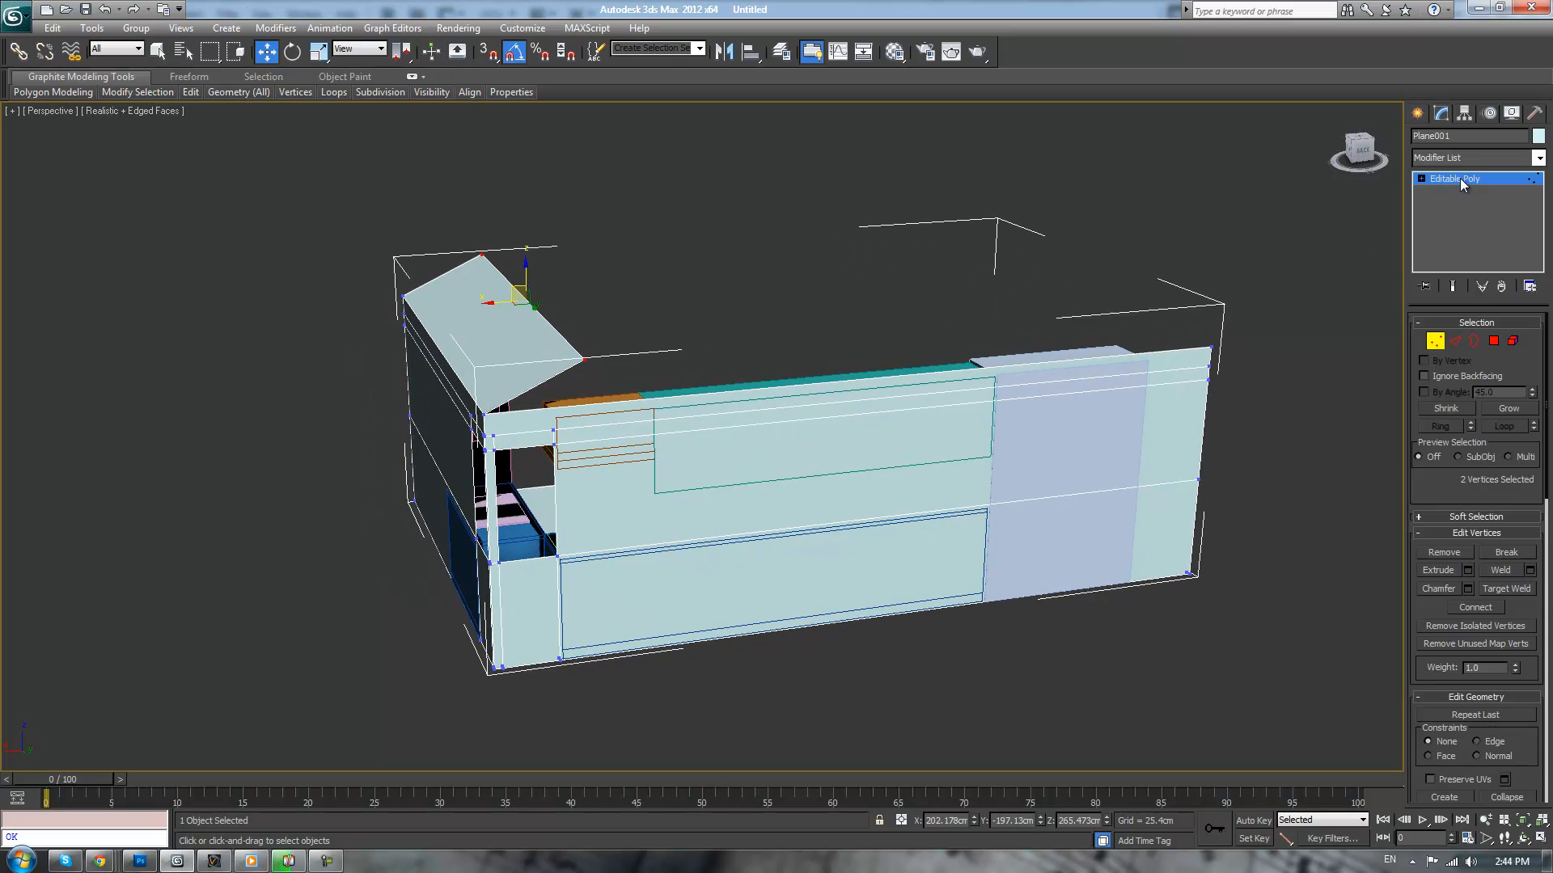
# - Connect the long wall's horizontal edges with one vertical segment, using pinch 0 and slide 61
pyautogui.click(1460, 184)
pyautogui.click(833, 320)
pyautogui.click(791, 422)
pyautogui.scroll(-3, 839, 302)
pyautogui.keyDown('alt'); pyautogui.moveTo(839, 302); pyautogui.dragTo(797, 299, button='middle'); pyautogui.keyUp('alt')
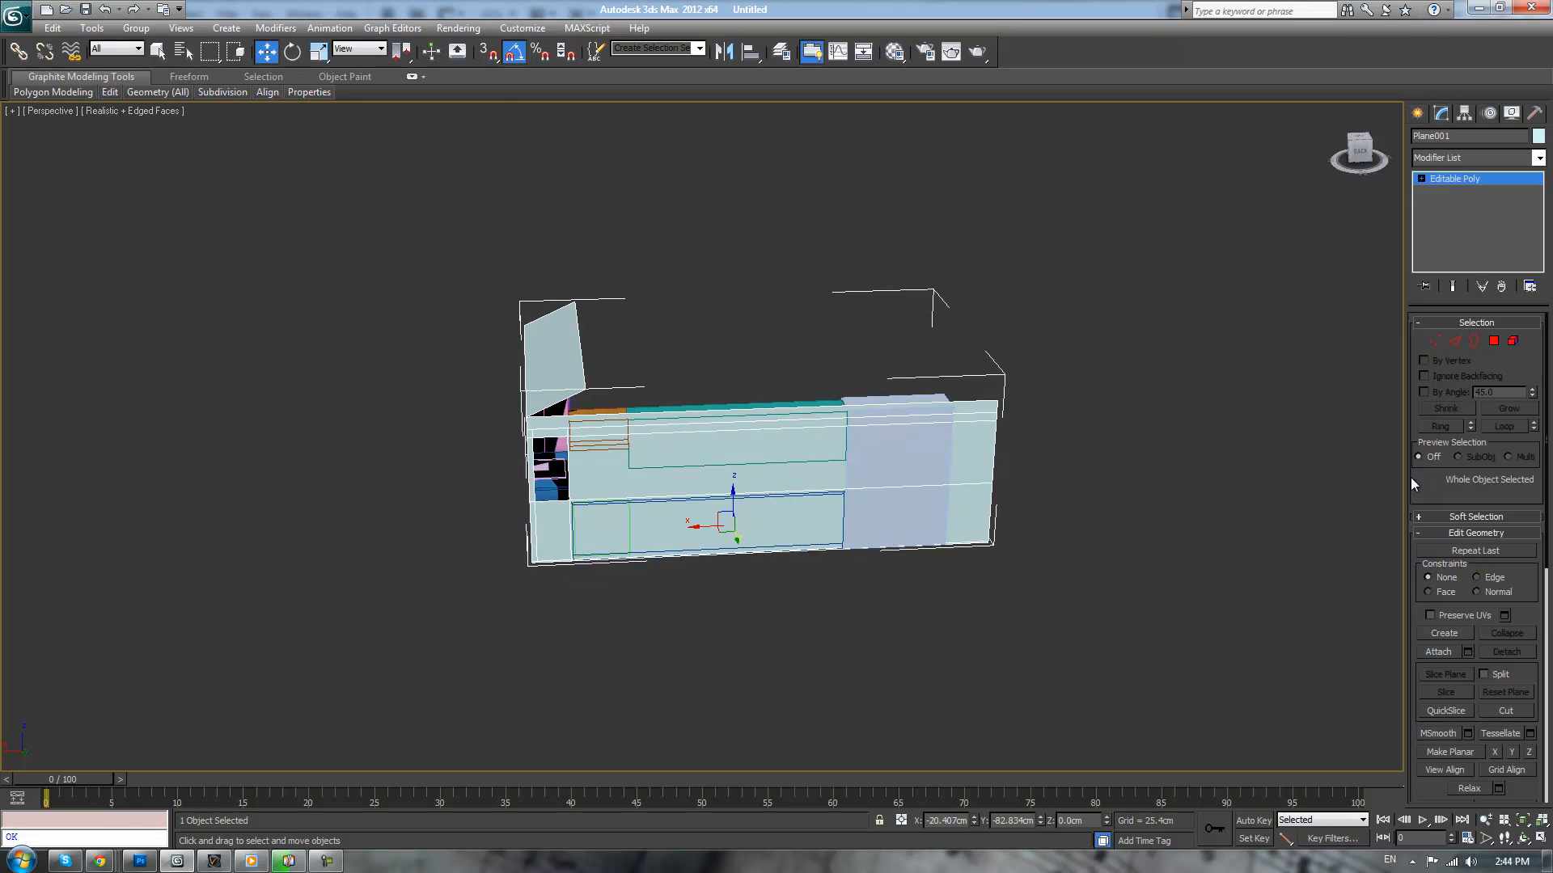
pyautogui.click(1456, 342)
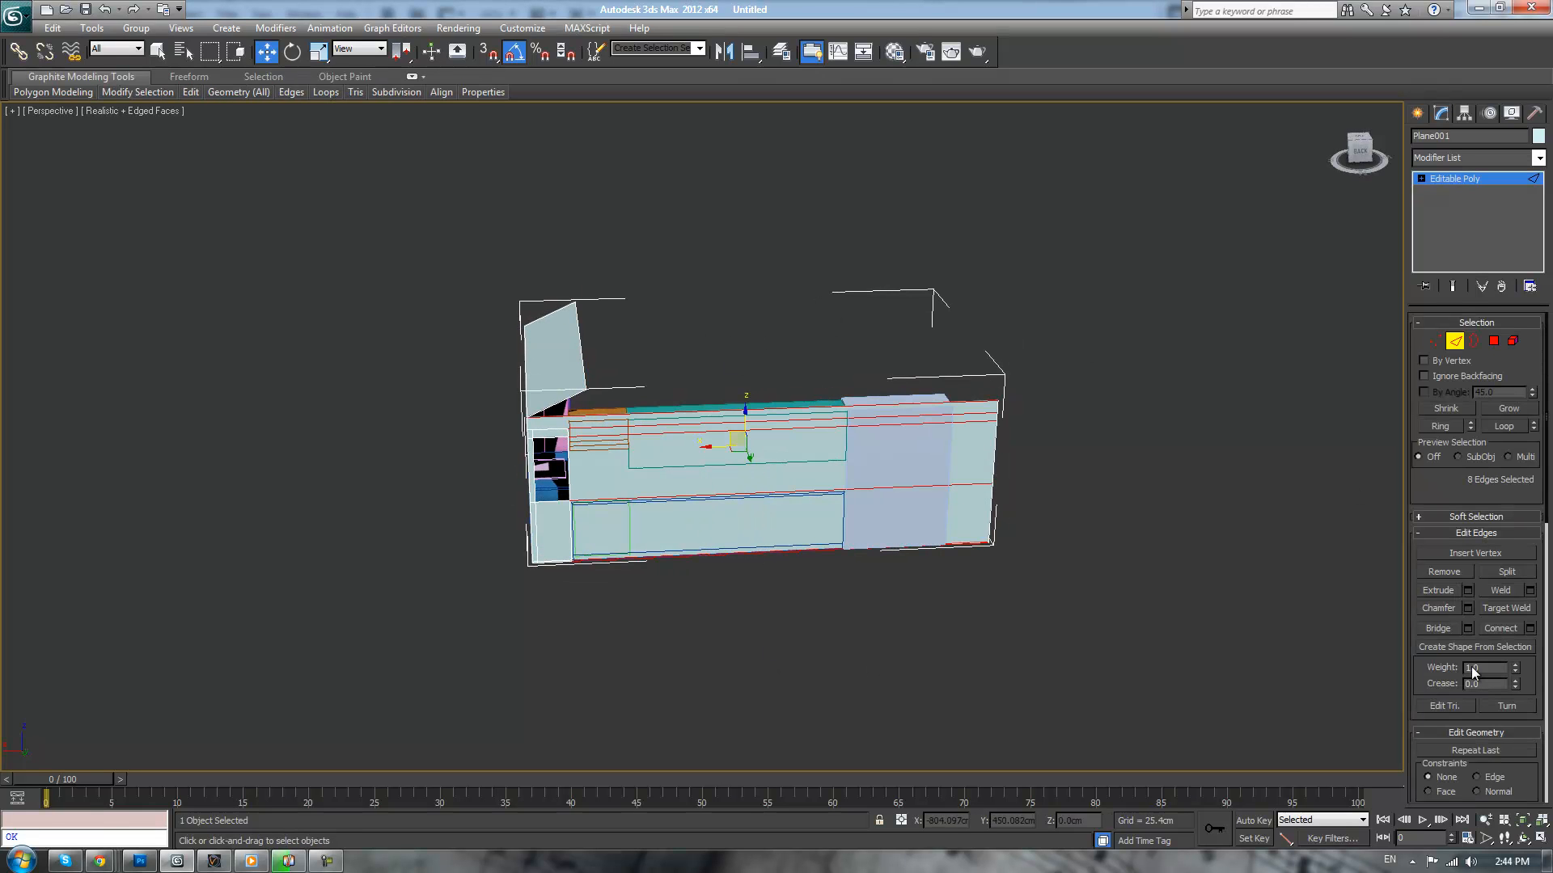
pyautogui.click(1529, 629)
pyautogui.scroll(3, 706, 503)
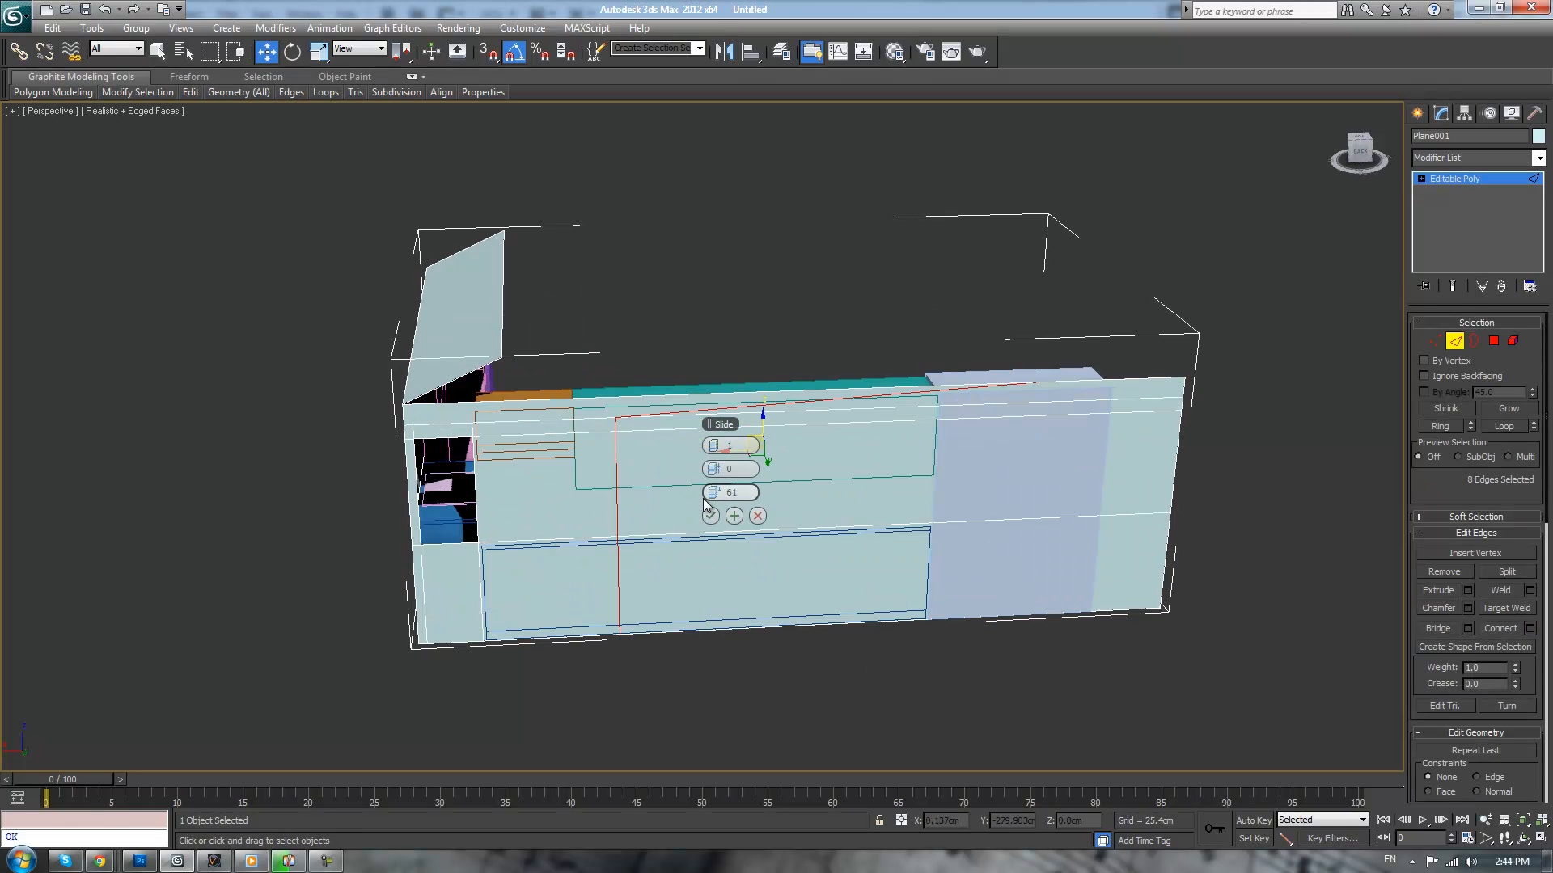
pyautogui.click(710, 516)
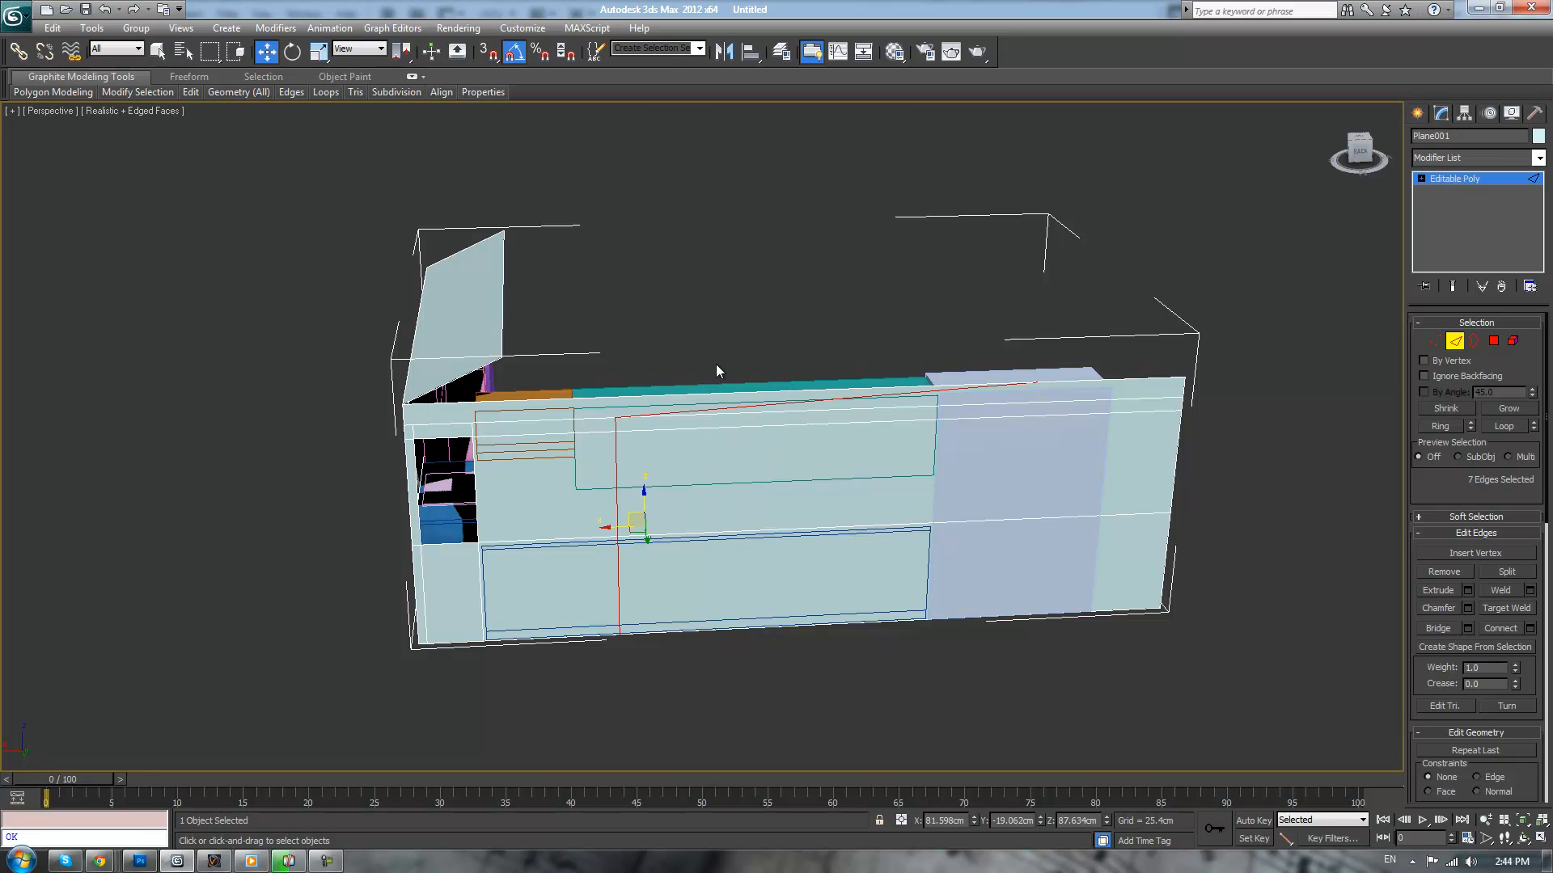
# - Flatten the new segment's vertices along X and move them toward the window opening, below the sloped ceiling's end
pyautogui.keyDown('ctrl'); pyautogui.click(1434, 341); pyautogui.keyUp('ctrl')
pyautogui.press('r')
pyautogui.moveTo(621, 516); pyautogui.dragTo(598, 519)
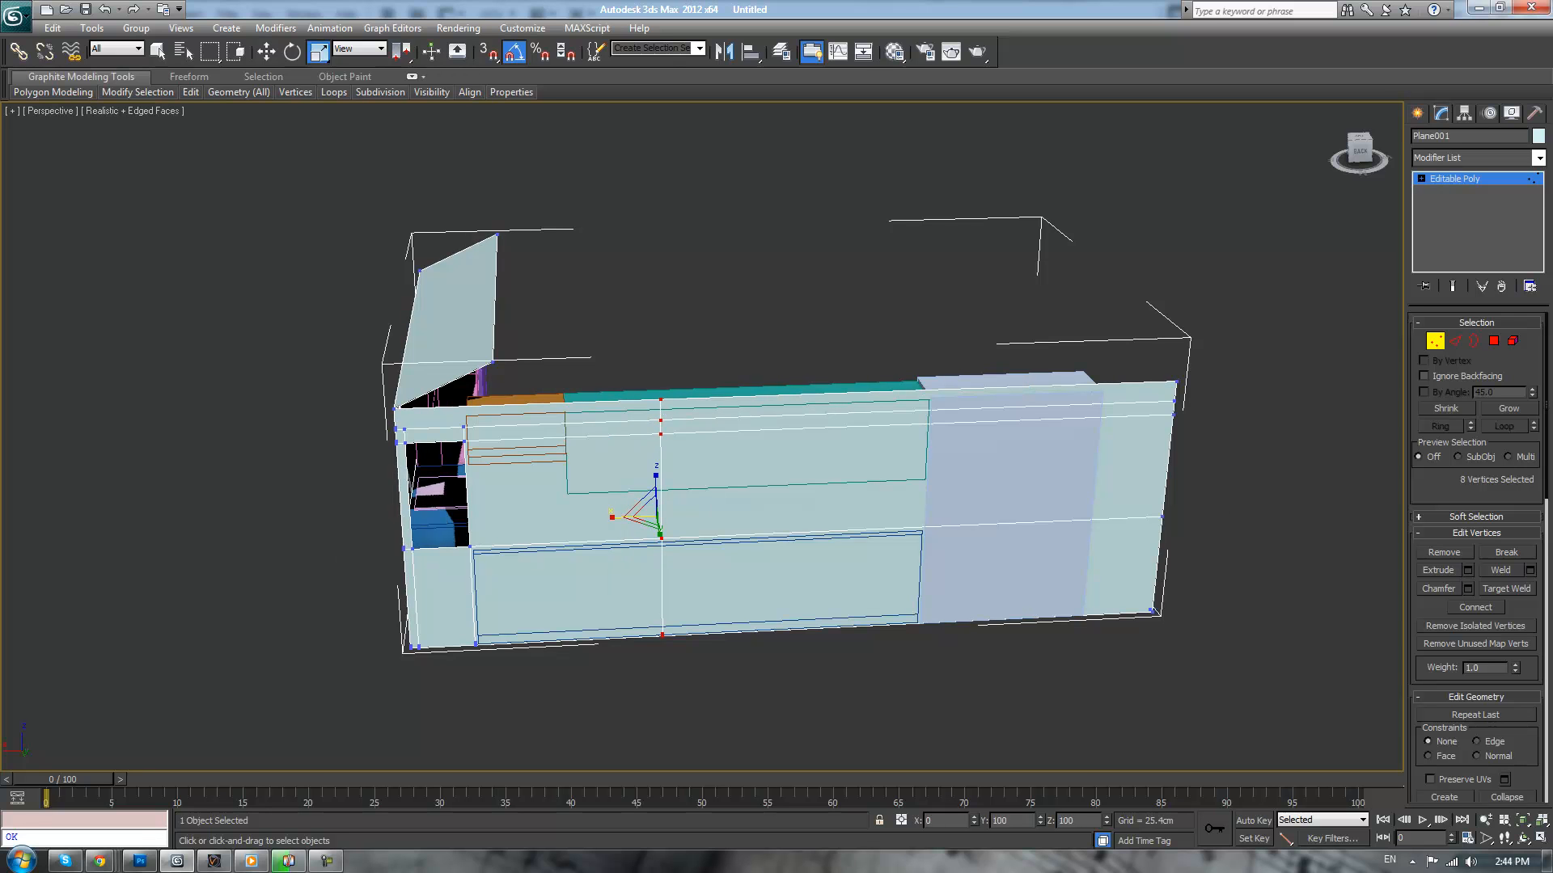
pyautogui.press('w')
pyautogui.moveTo(624, 517); pyautogui.dragTo(471, 515)
pyautogui.click(697, 262)
# - Extrude the short top edge of the long wall beside the corner straight up to Z about 247 cm
pyautogui.scroll(4, 679, 307)
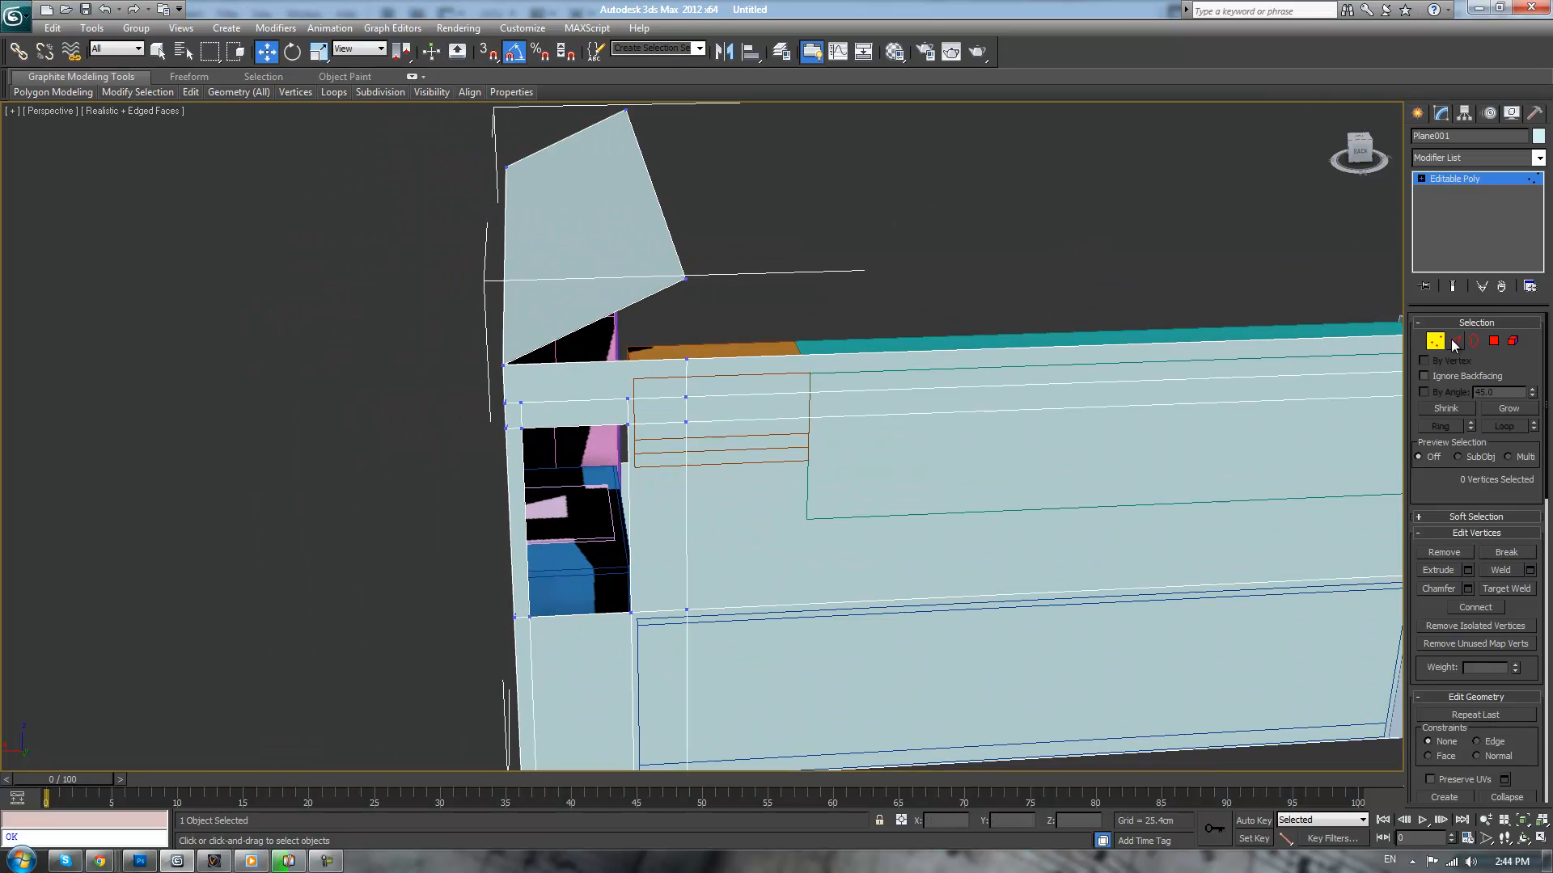
pyautogui.click(1456, 342)
pyautogui.click(624, 361)
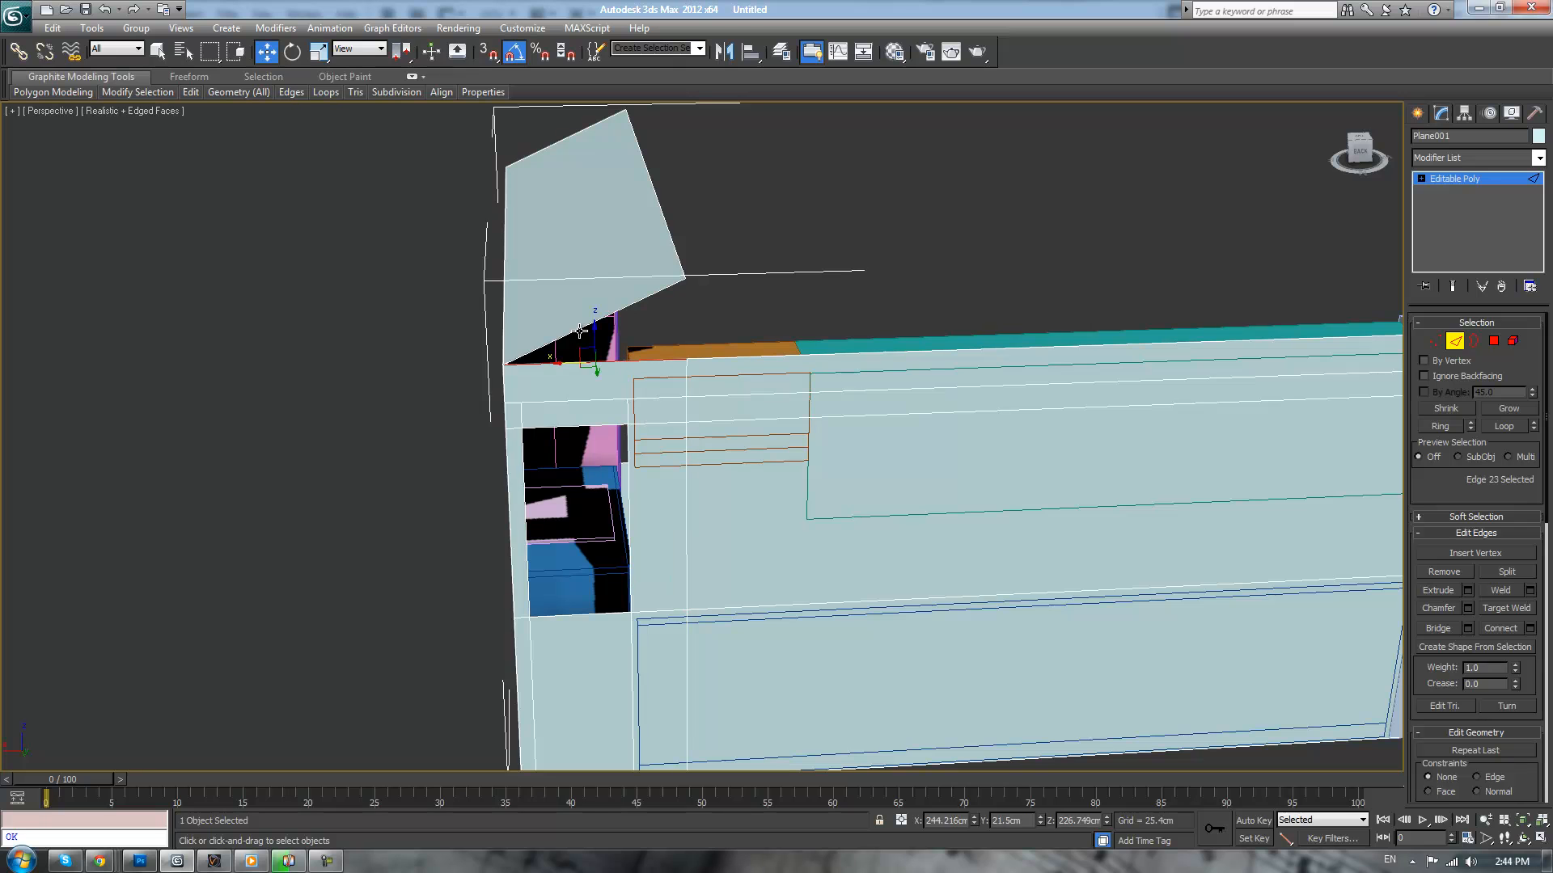
pyautogui.moveTo(595, 333); pyautogui.dragTo(595, 291)
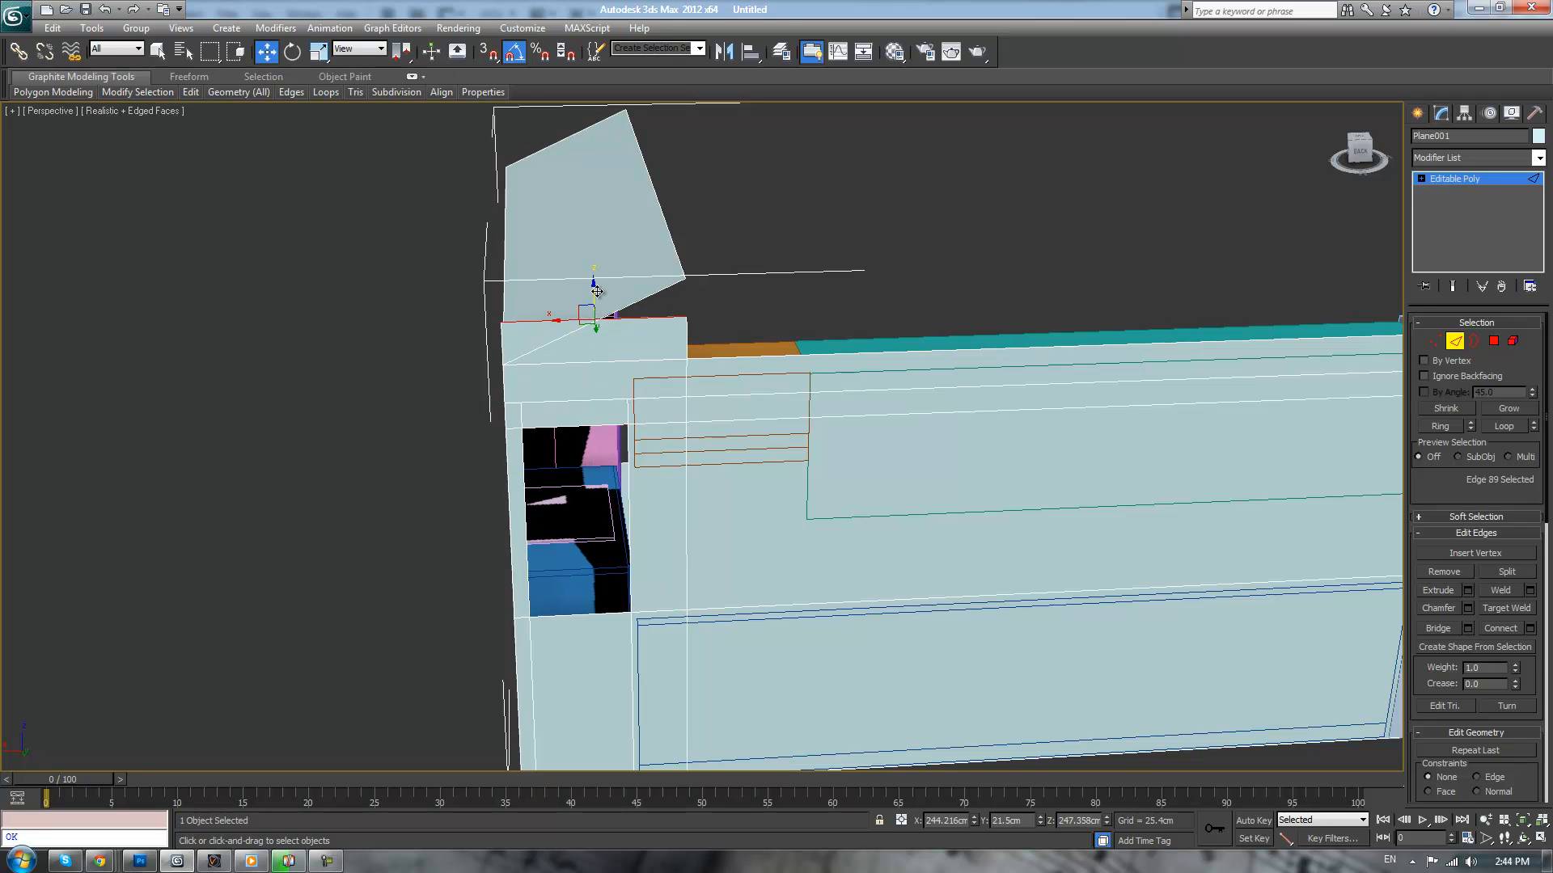
# - Target-weld the raised wall section's top vertices to the matching corner vertices at the sloped ceiling's end
pyautogui.press('1')
pyautogui.rightClick(789, 231)
pyautogui.click(711, 315)
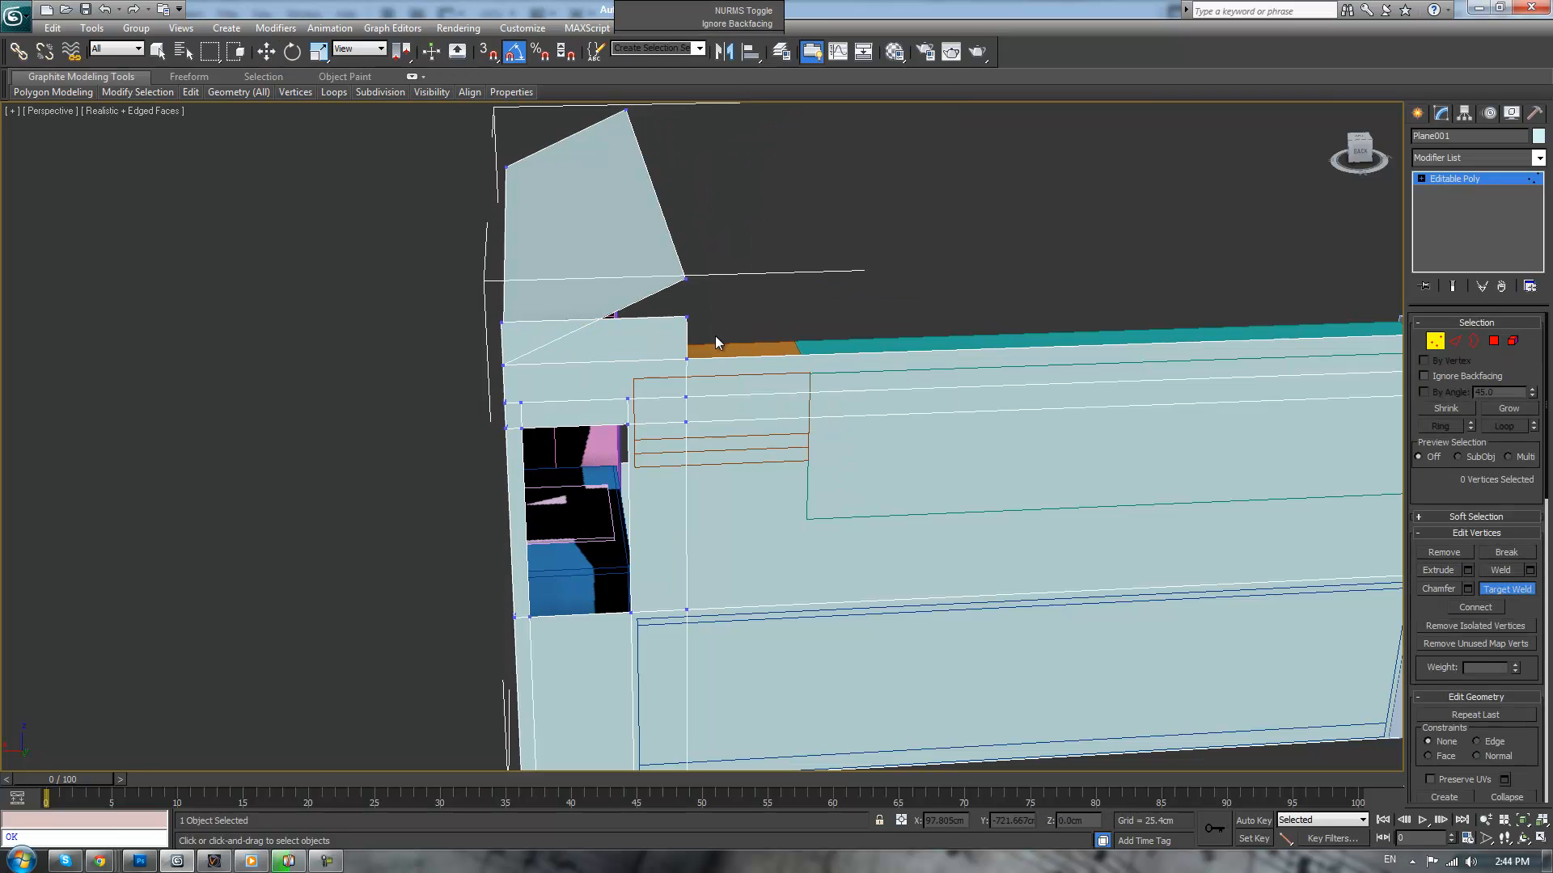
pyautogui.click(683, 279)
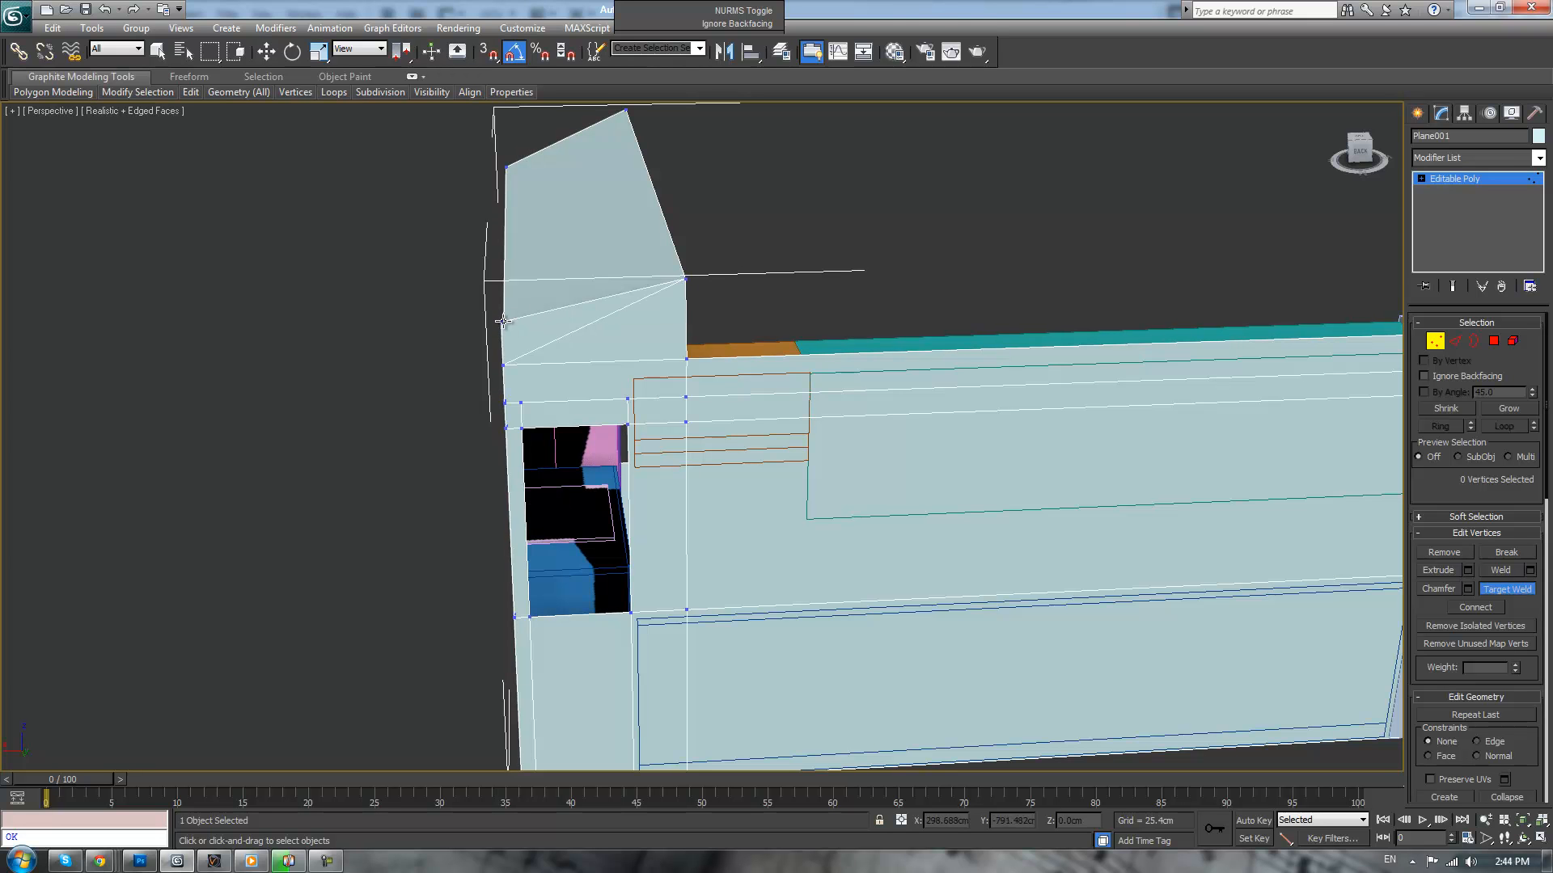
pyautogui.click(500, 365)
pyautogui.press('w')
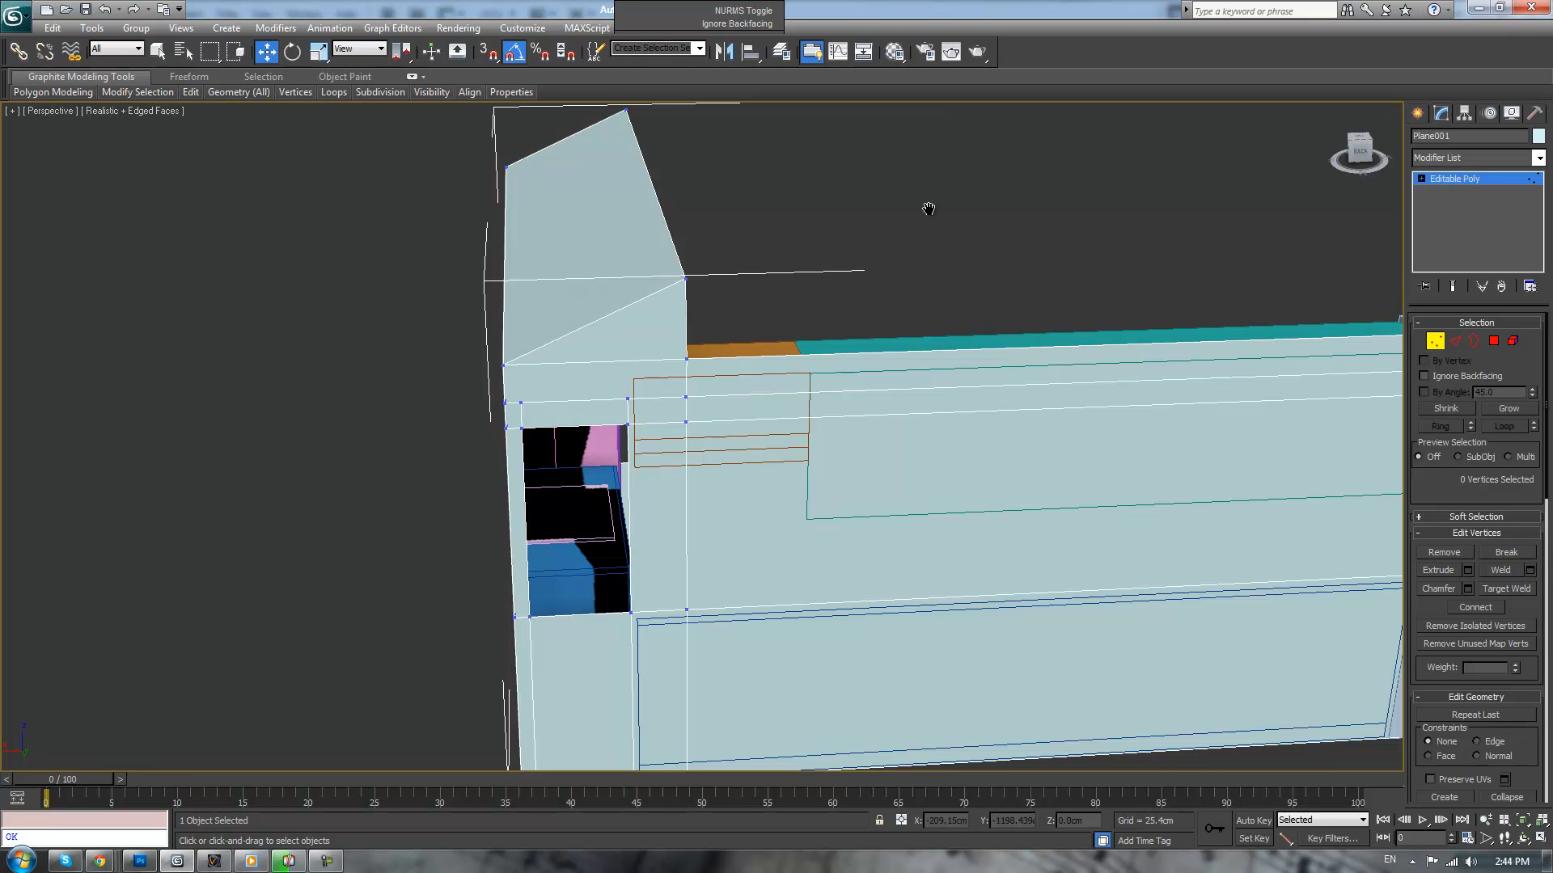
# - Extrude the sloped ceiling's upper inner edges horizontally along X across the room to its far end, forming the flat ceiling
pyautogui.scroll(-4, 928, 208)
pyautogui.keyDown('alt'); pyautogui.moveTo(953, 239); pyautogui.dragTo(783, 238, button='middle'); pyautogui.keyUp('alt')
pyautogui.keyDown('alt'); pyautogui.moveTo(768, 252); pyautogui.dragTo(1024, 291, button='middle'); pyautogui.keyUp('alt')
pyautogui.press('2')
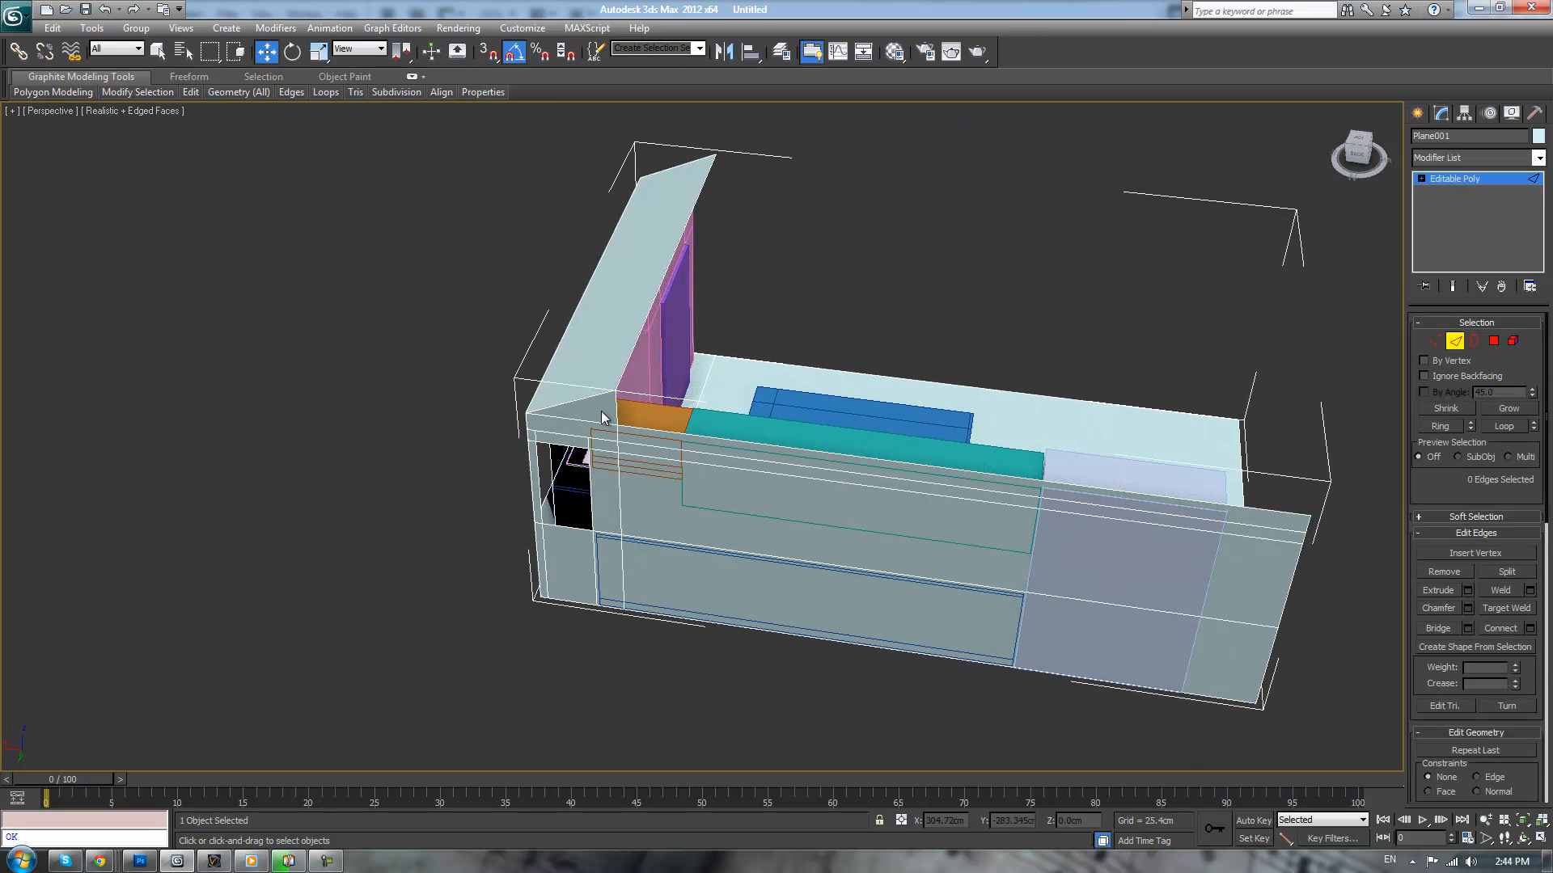
pyautogui.click(643, 317)
pyautogui.moveTo(643, 317); pyautogui.dragTo(513, 297, button='middle')
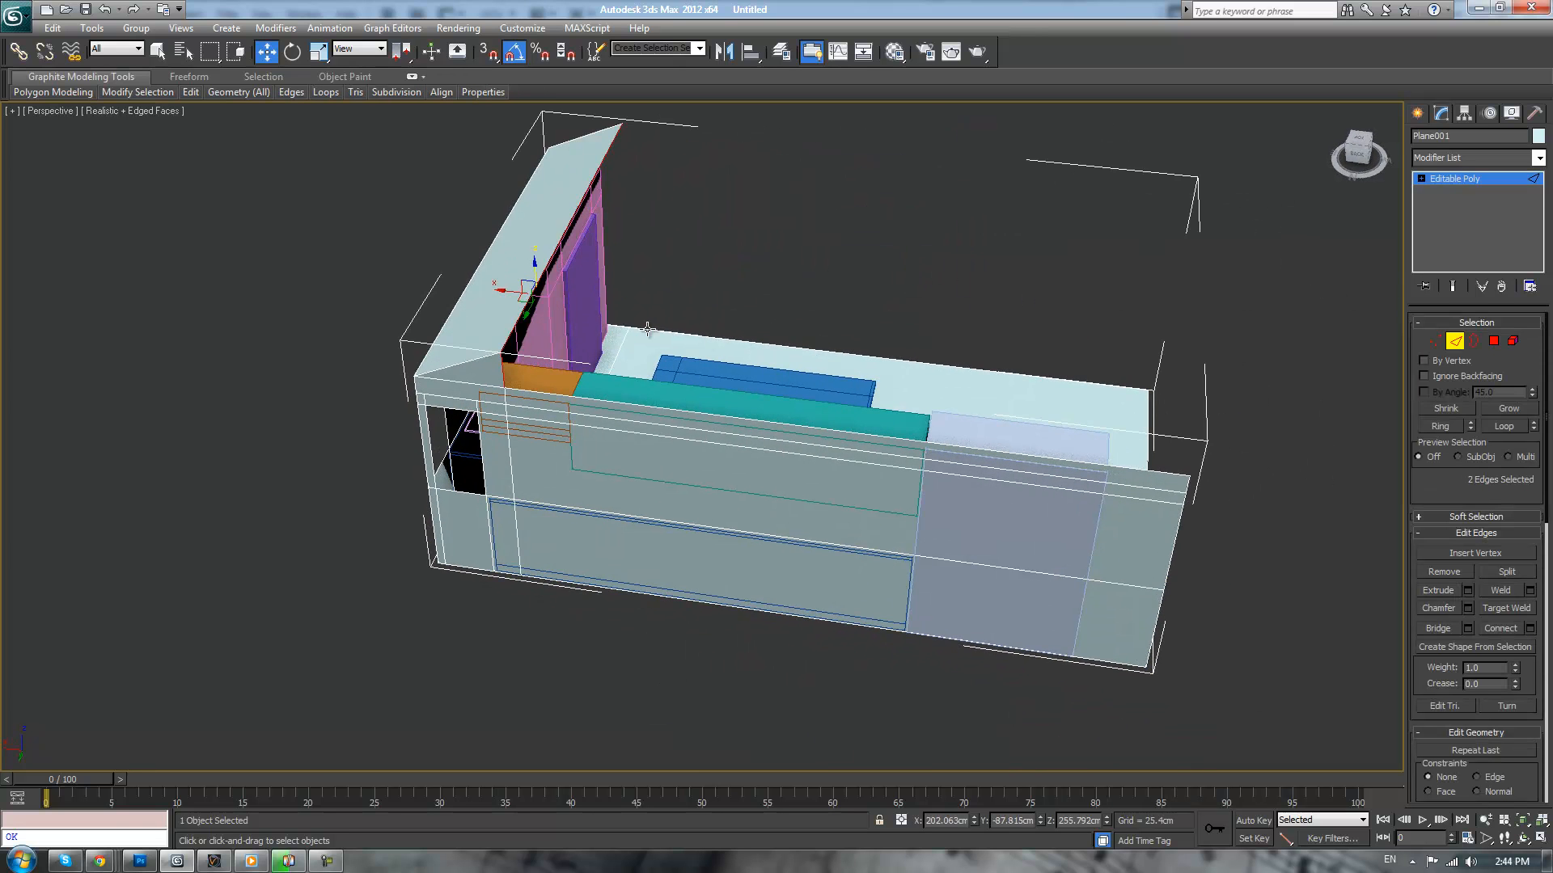
pyautogui.keyDown('shift'); pyautogui.moveTo(513, 297); pyautogui.dragTo(1169, 370); pyautogui.keyUp('shift')
# - Weld the two vertices where the new ceiling meets the far end of the long wall, and finish editing the room shell
pyautogui.scroll(5, 1197, 380)
pyautogui.press('1')
pyautogui.moveTo(944, 420); pyautogui.dragTo(943, 425)
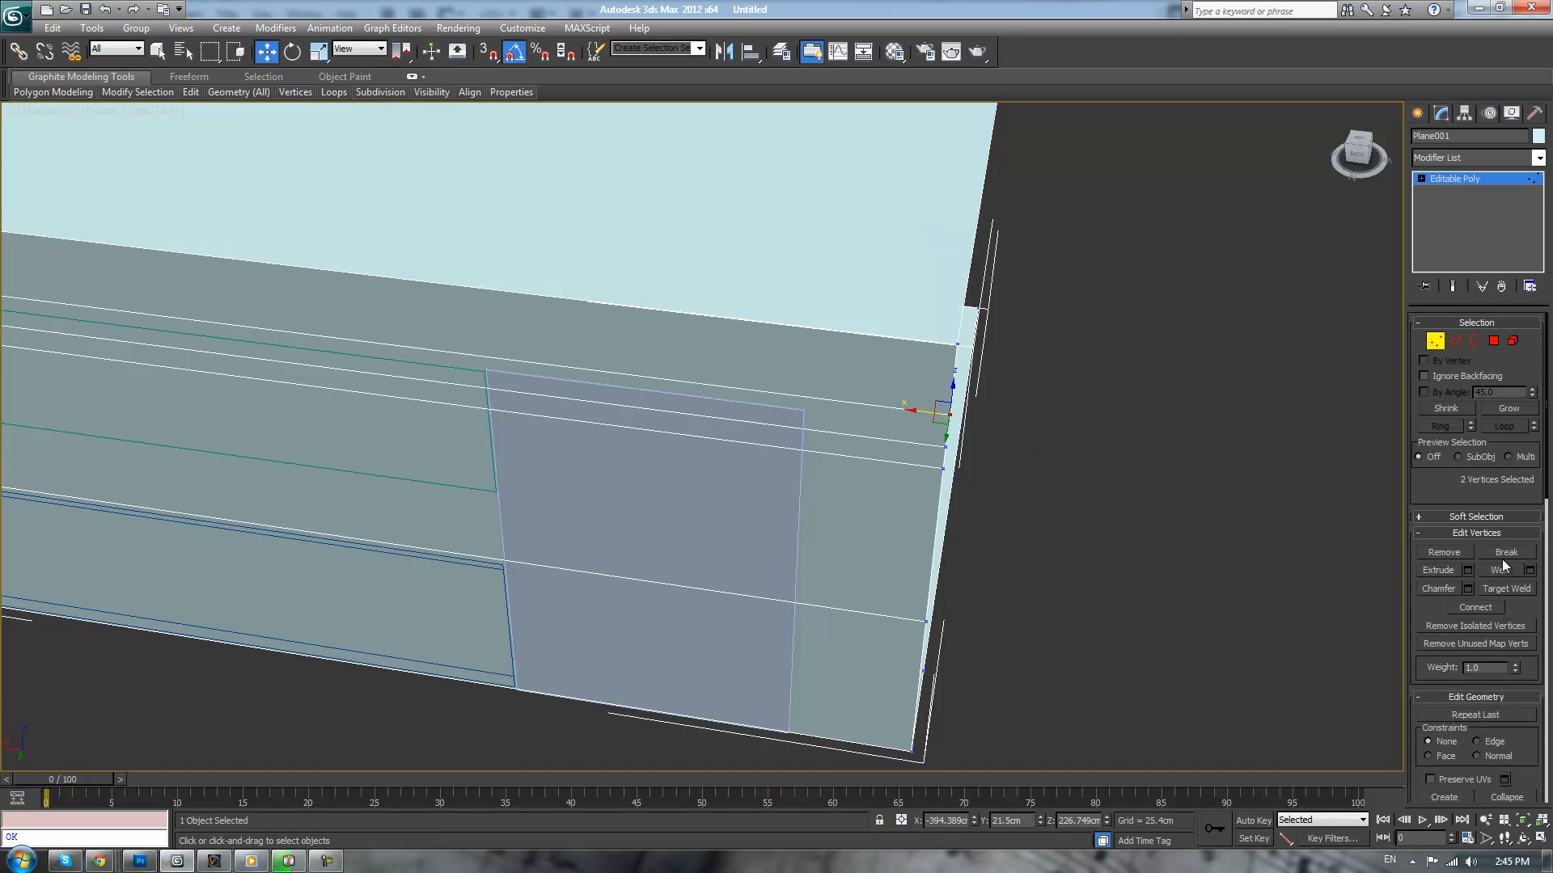
pyautogui.click(1529, 570)
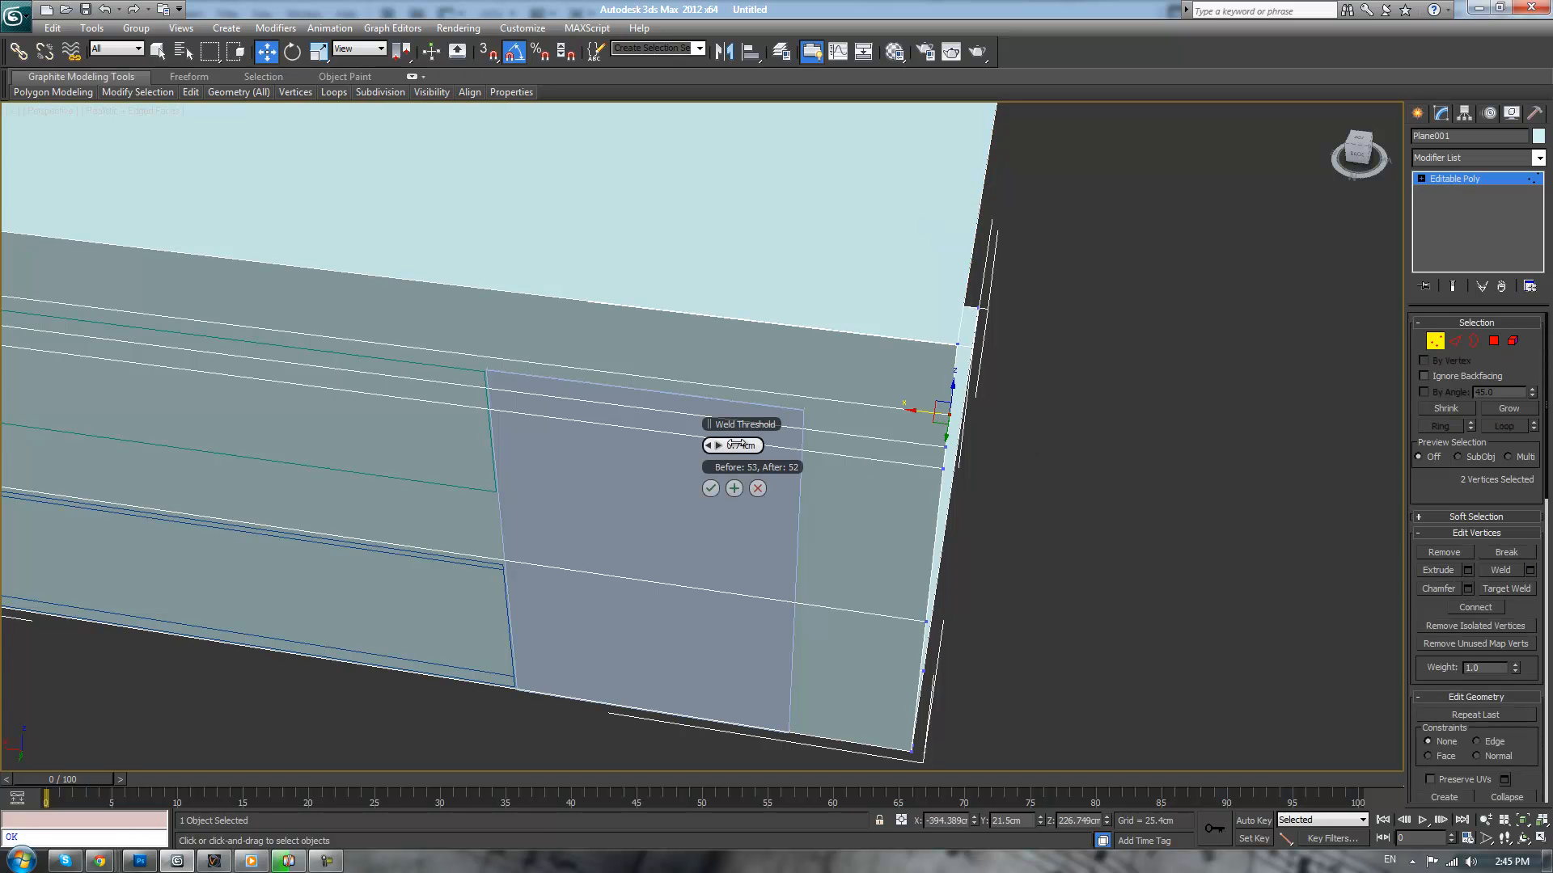
pyautogui.click(710, 488)
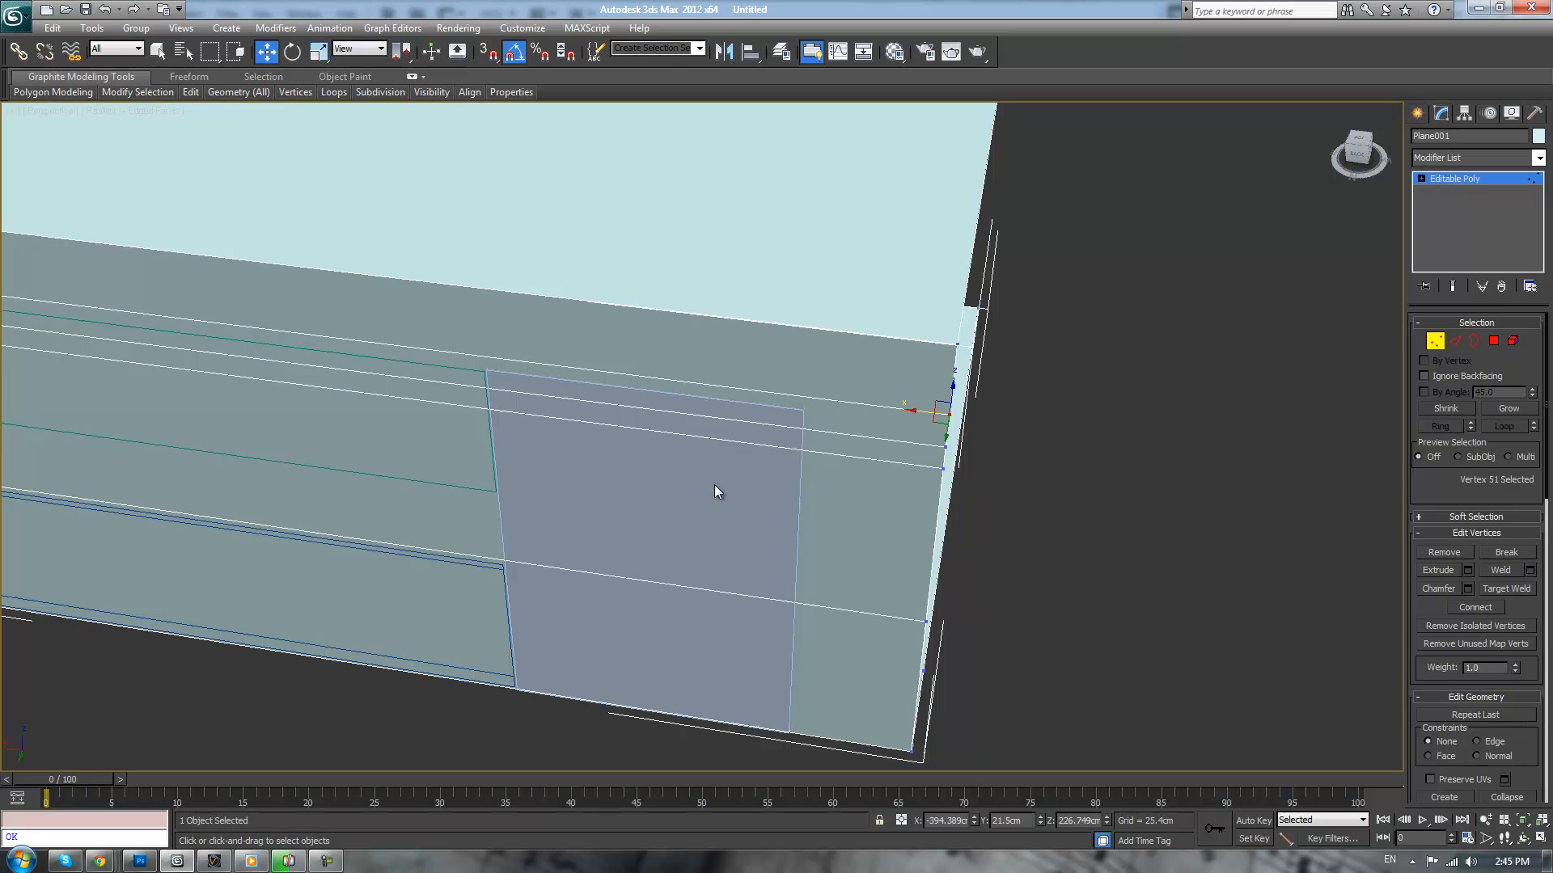
pyautogui.click(1457, 183)
pyautogui.click(1180, 369)
# - Examine the room shell and its ceiling from the open side, from several angles
pyautogui.scroll(-5, 1164, 369)
pyautogui.keyDown('alt'); pyautogui.moveTo(1116, 365); pyautogui.dragTo(901, 298, button='middle'); pyautogui.keyUp('alt')
pyautogui.moveTo(901, 298); pyautogui.dragTo(944, 401, button='middle')
pyautogui.scroll(2, 920, 436)
pyautogui.scroll(-1, 920, 437)
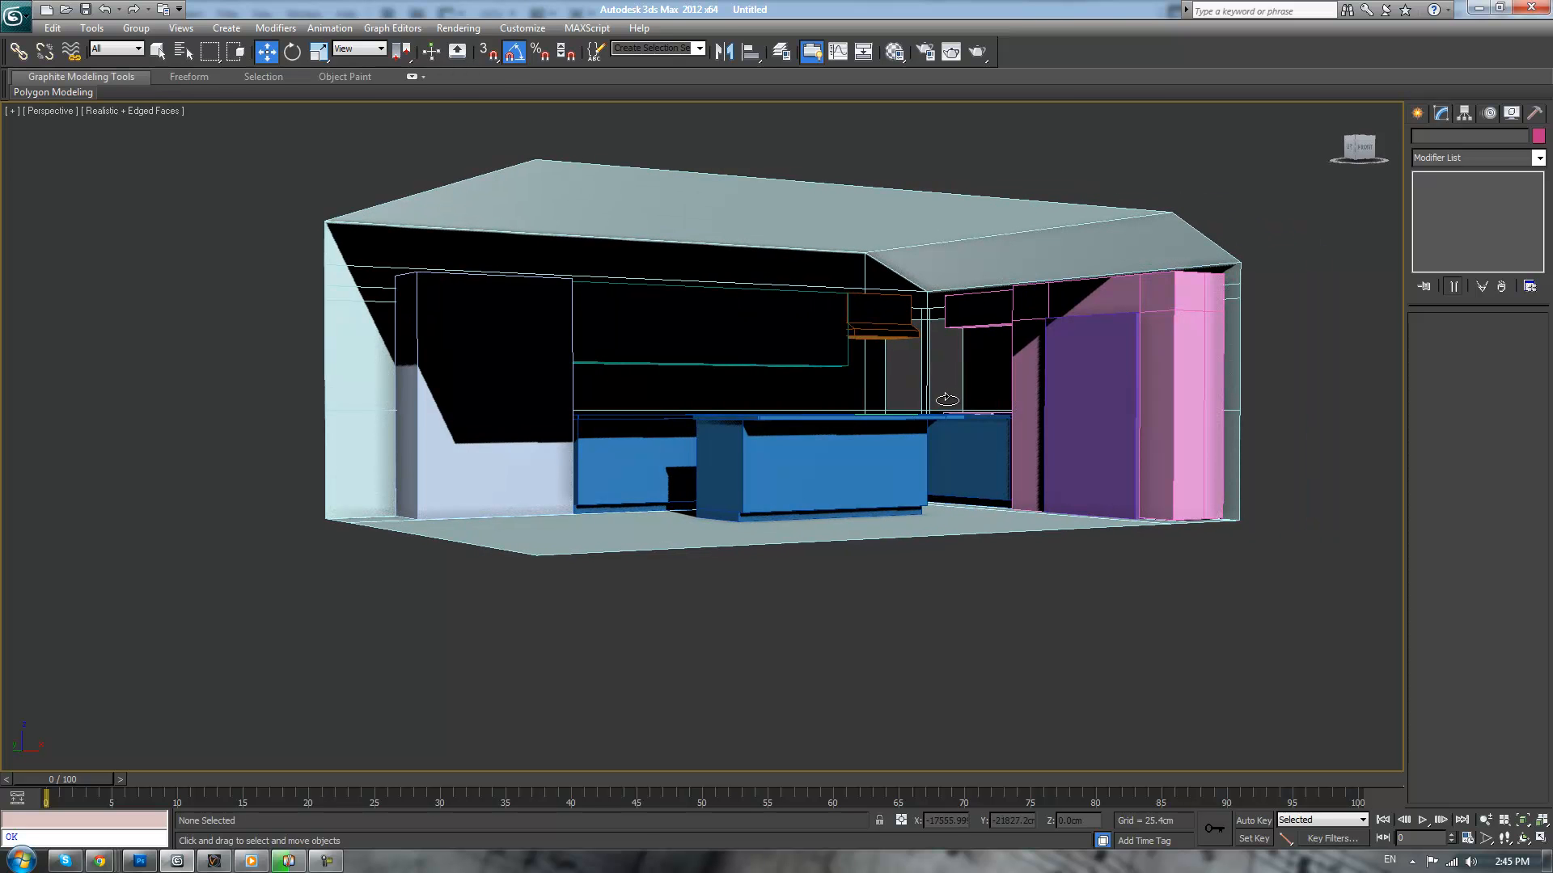
pyautogui.keyDown('alt'); pyautogui.moveTo(939, 469); pyautogui.dragTo(960, 493, button='middle'); pyautogui.keyUp('alt')
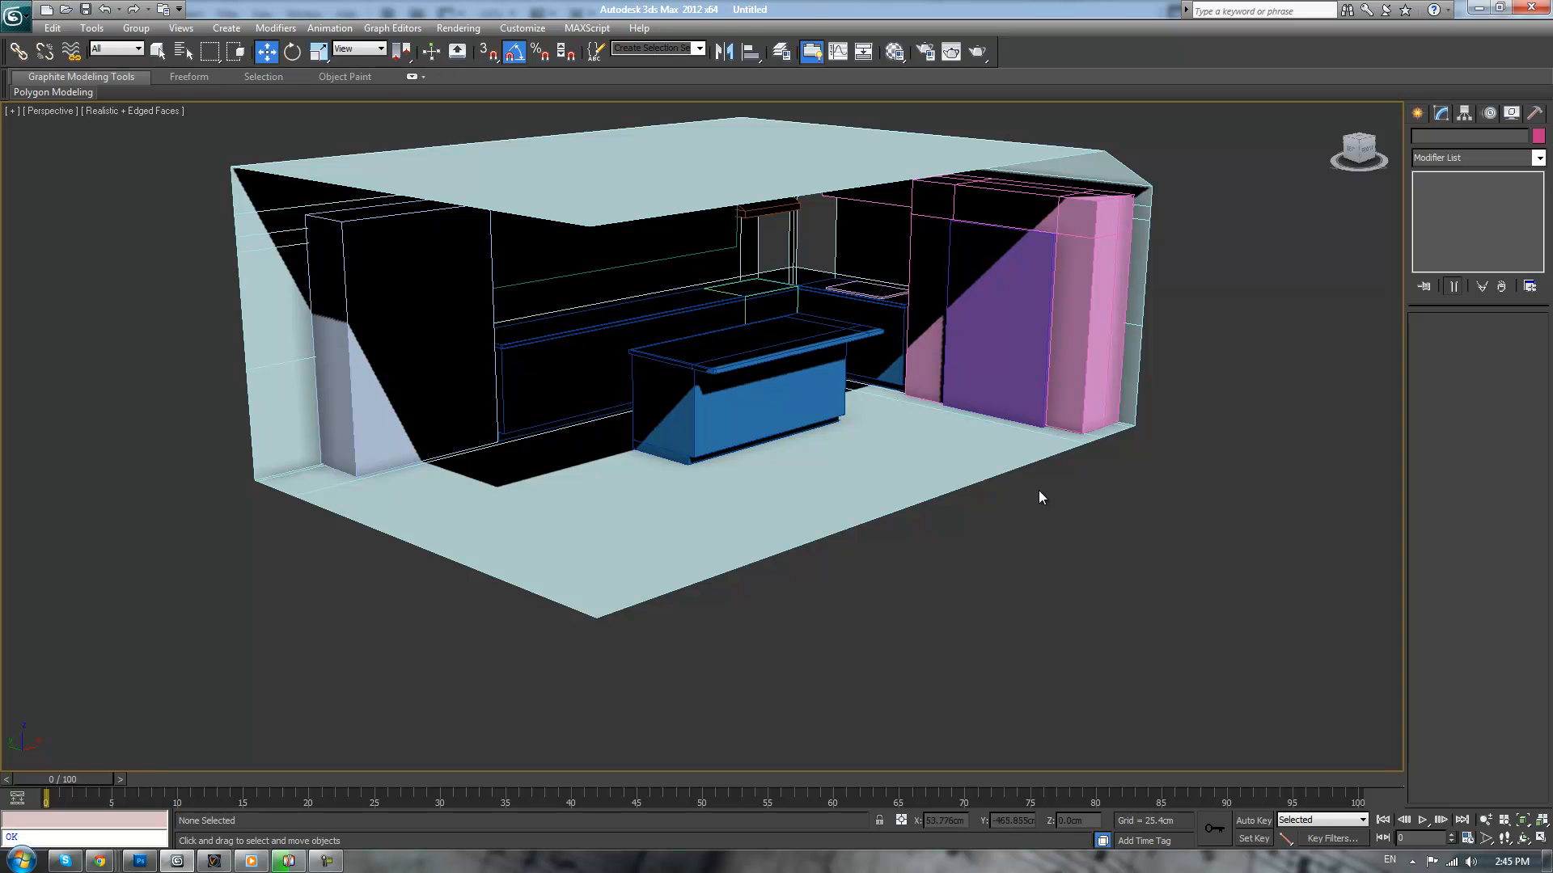
pyautogui.scroll(-5, 1049, 488)
pyautogui.keyDown('alt'); pyautogui.moveTo(1028, 508); pyautogui.dragTo(943, 499, button='middle'); pyautogui.keyUp('alt')
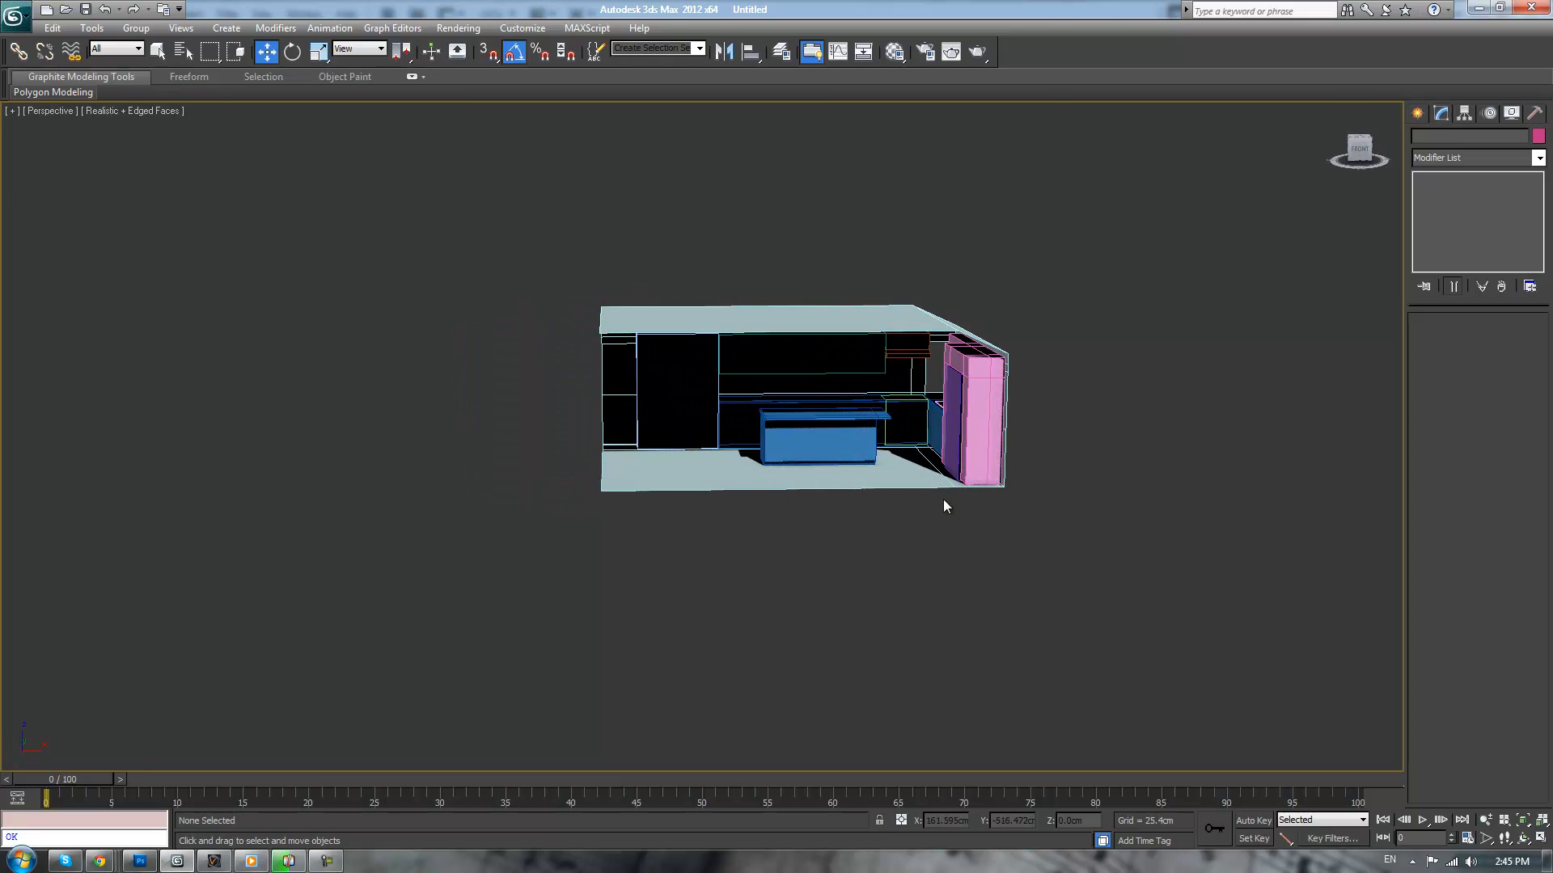
pyautogui.scroll(4, 941, 498)
# - Select the room shell and check it through the V-Ray camera and from outside in perspective
pyautogui.click(512, 380)
pyautogui.keyDown('alt'); pyautogui.moveTo(511, 380); pyautogui.dragTo(591, 386, button='middle'); pyautogui.keyUp('alt')
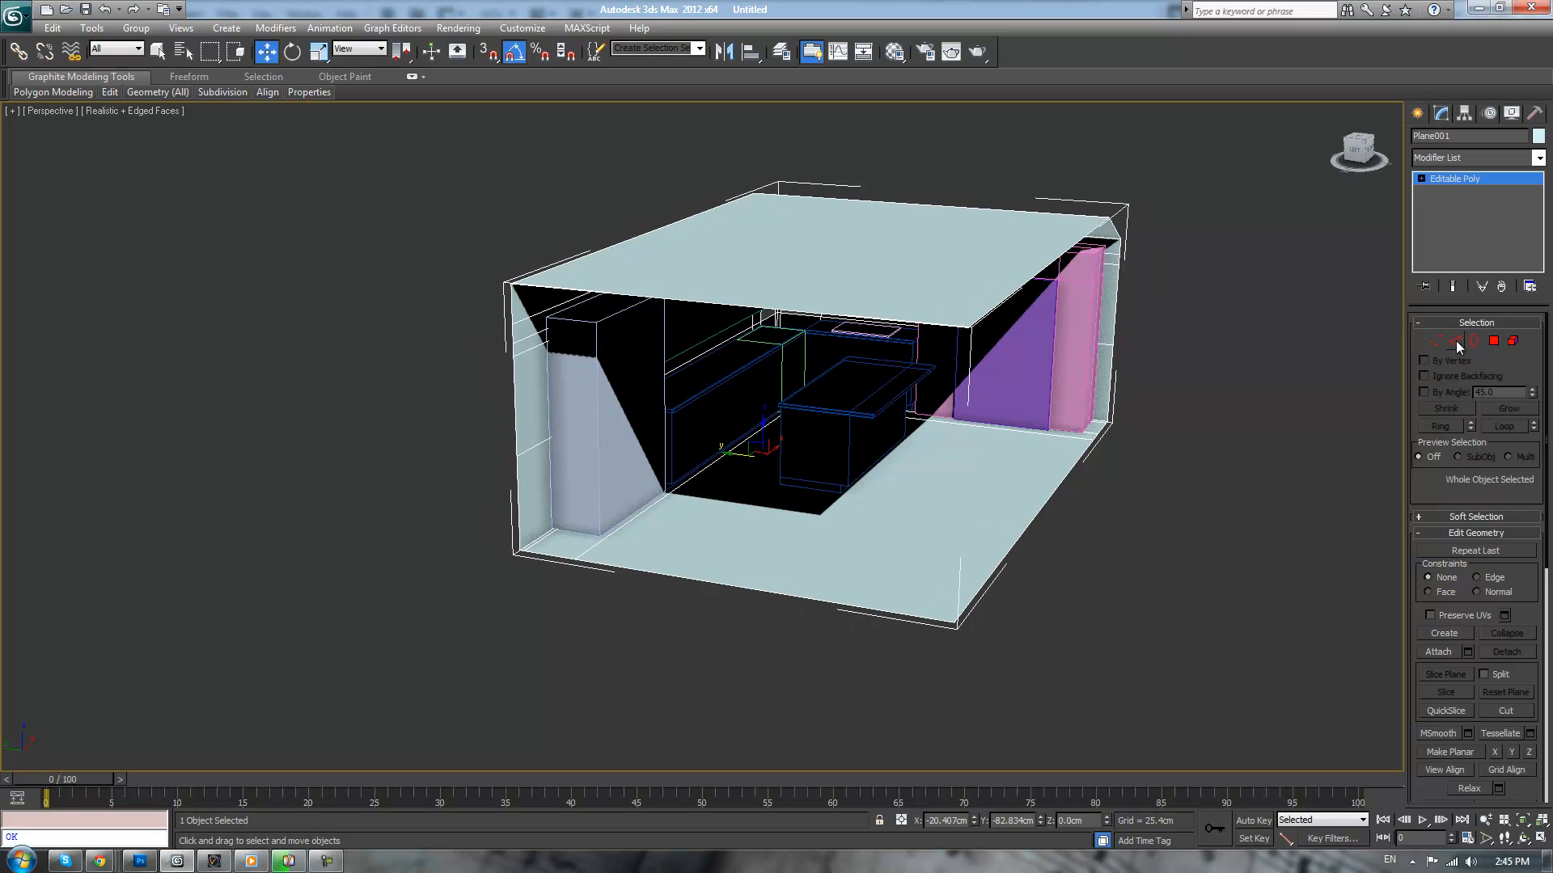
pyautogui.moveTo(988, 482)
pyautogui.keyDown('alt'); pyautogui.mouseDown(button='middle')
pyautogui.moveTo(1066, 494)
pyautogui.moveTo(962, 485)
pyautogui.mouseUp(button='middle'); pyautogui.keyUp('alt')
pyautogui.press('c')
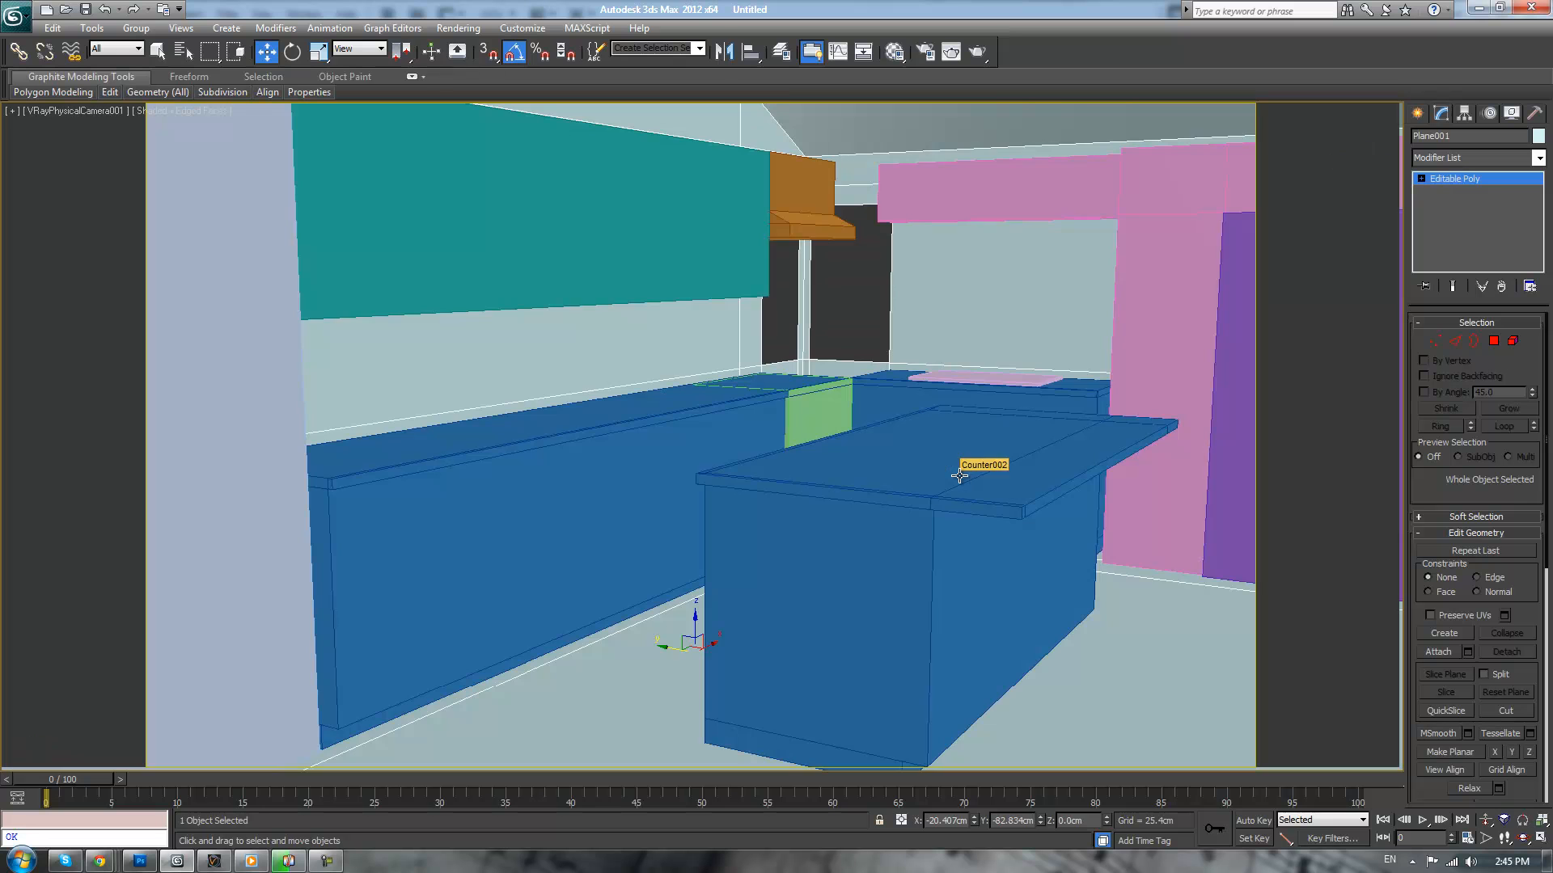
pyautogui.press('p')
pyautogui.scroll(-5, 956, 495)
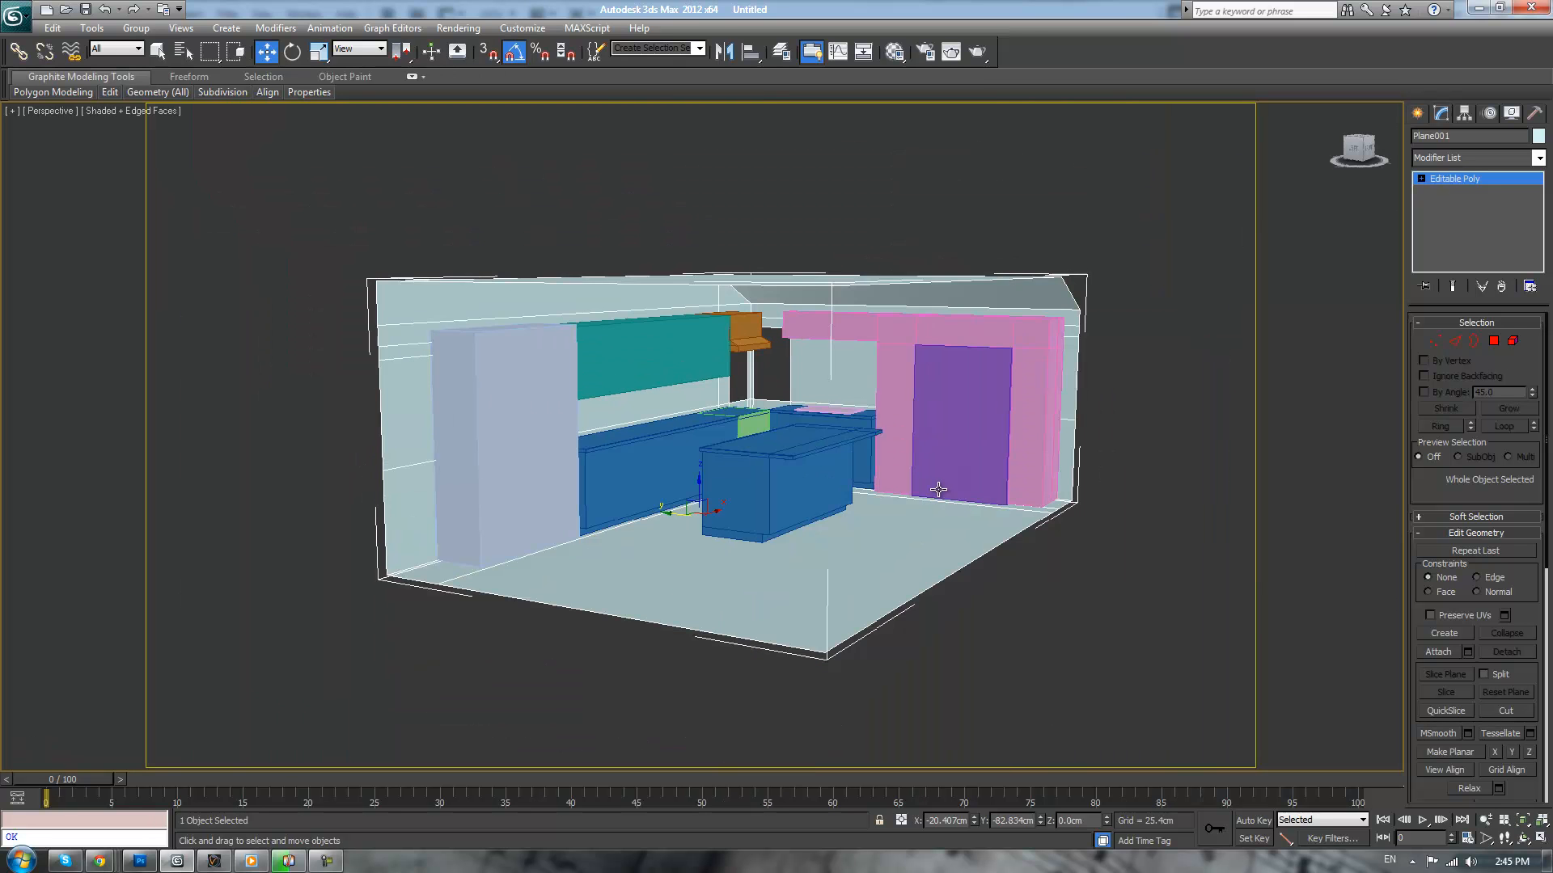
pyautogui.moveTo(961, 515)
pyautogui.keyDown('alt'); pyautogui.mouseDown(button='middle')
pyautogui.moveTo(918, 516)
pyautogui.moveTo(962, 525)
pyautogui.mouseUp(button='middle'); pyautogui.keyUp('alt')
pyautogui.keyDown('alt'); pyautogui.moveTo(1108, 436); pyautogui.dragTo(967, 504, button='middle'); pyautogui.keyUp('alt')
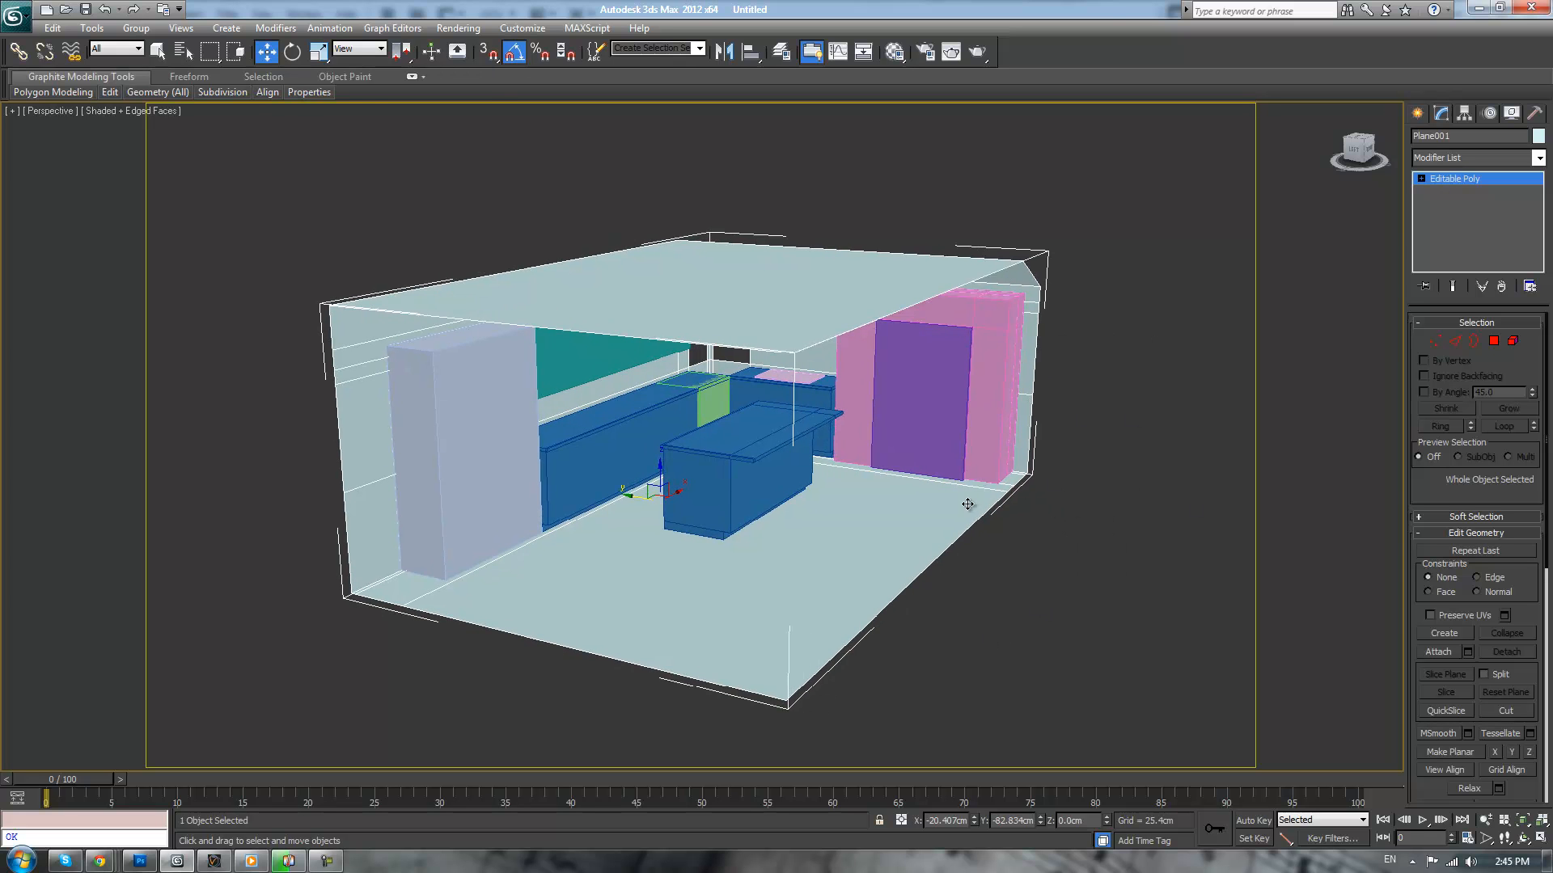
# - Move the floor, ceiling and wall vertices at the room's open side outward to extend the room well beyond the pink cabinets
pyautogui.click(1434, 340)
pyautogui.scroll(-8, 1116, 488)
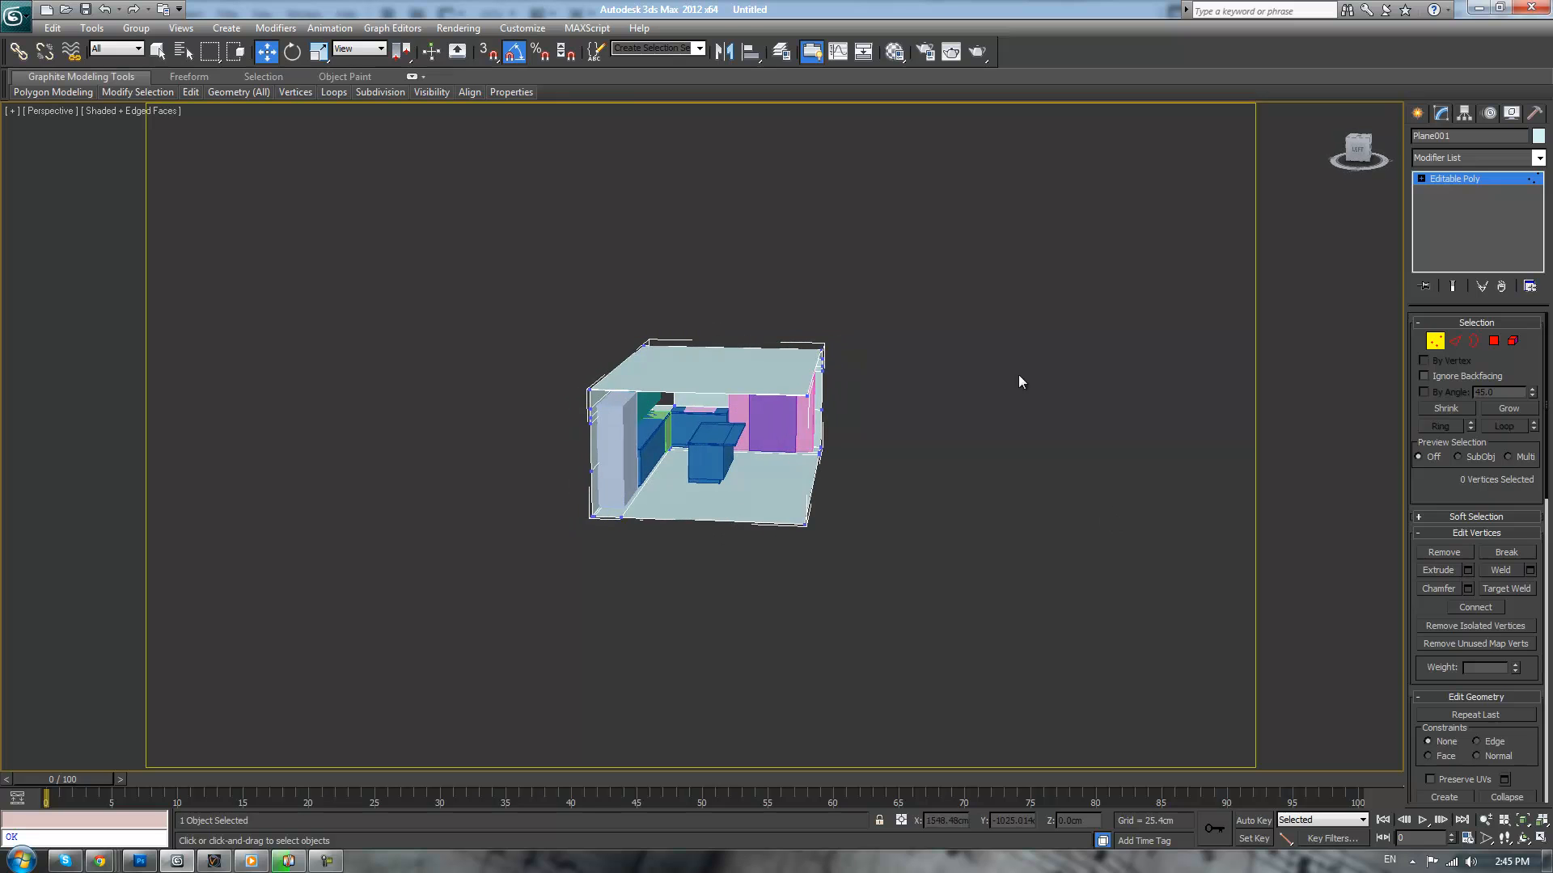
pyautogui.moveTo(745, 575); pyautogui.dragTo(790, 593)
pyautogui.moveTo(790, 416); pyautogui.dragTo(932, 425)
pyautogui.click(1104, 416)
pyautogui.scroll(3, 1085, 419)
pyautogui.keyDown('alt'); pyautogui.moveTo(1029, 413); pyautogui.dragTo(1120, 423, button='middle'); pyautogui.keyUp('alt')
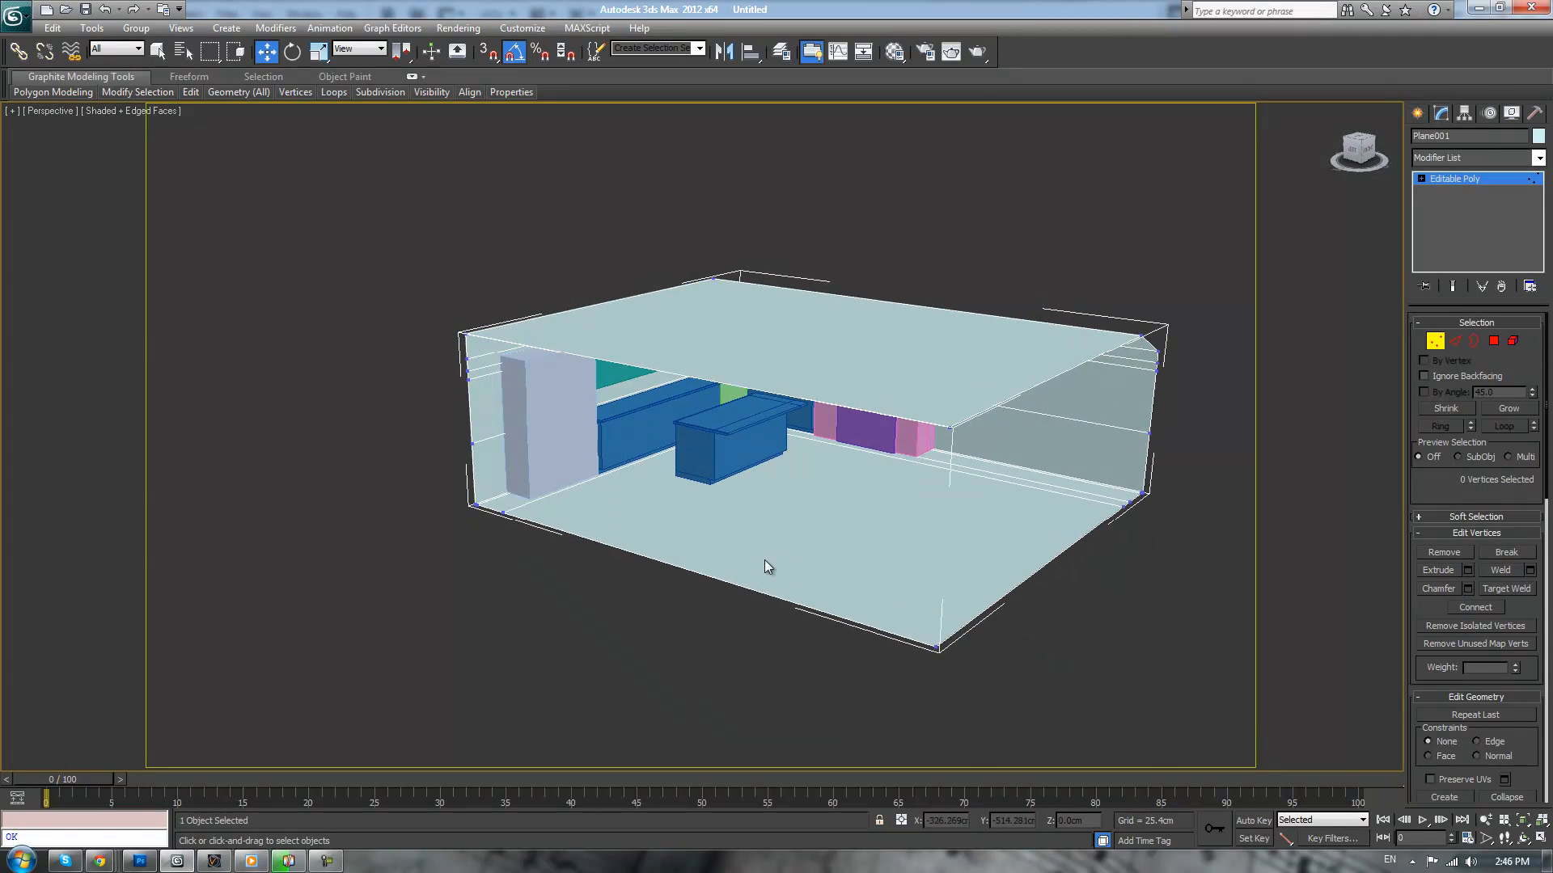
pyautogui.scroll(10, 699, 574)
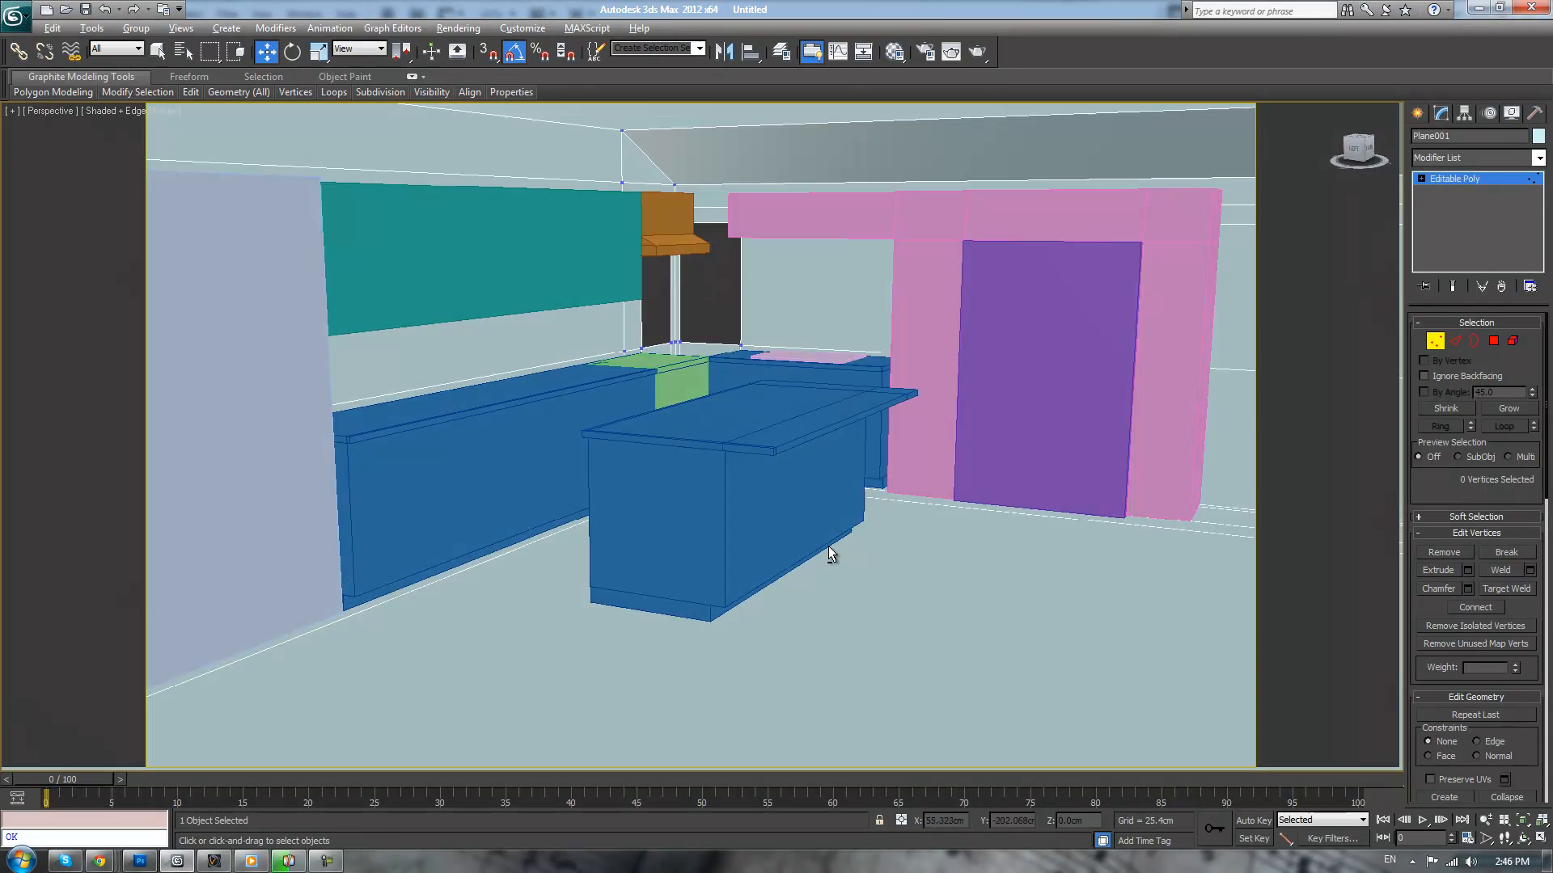
# - Rename the room shell object as Wall and deselect it
pyautogui.click(1455, 178)
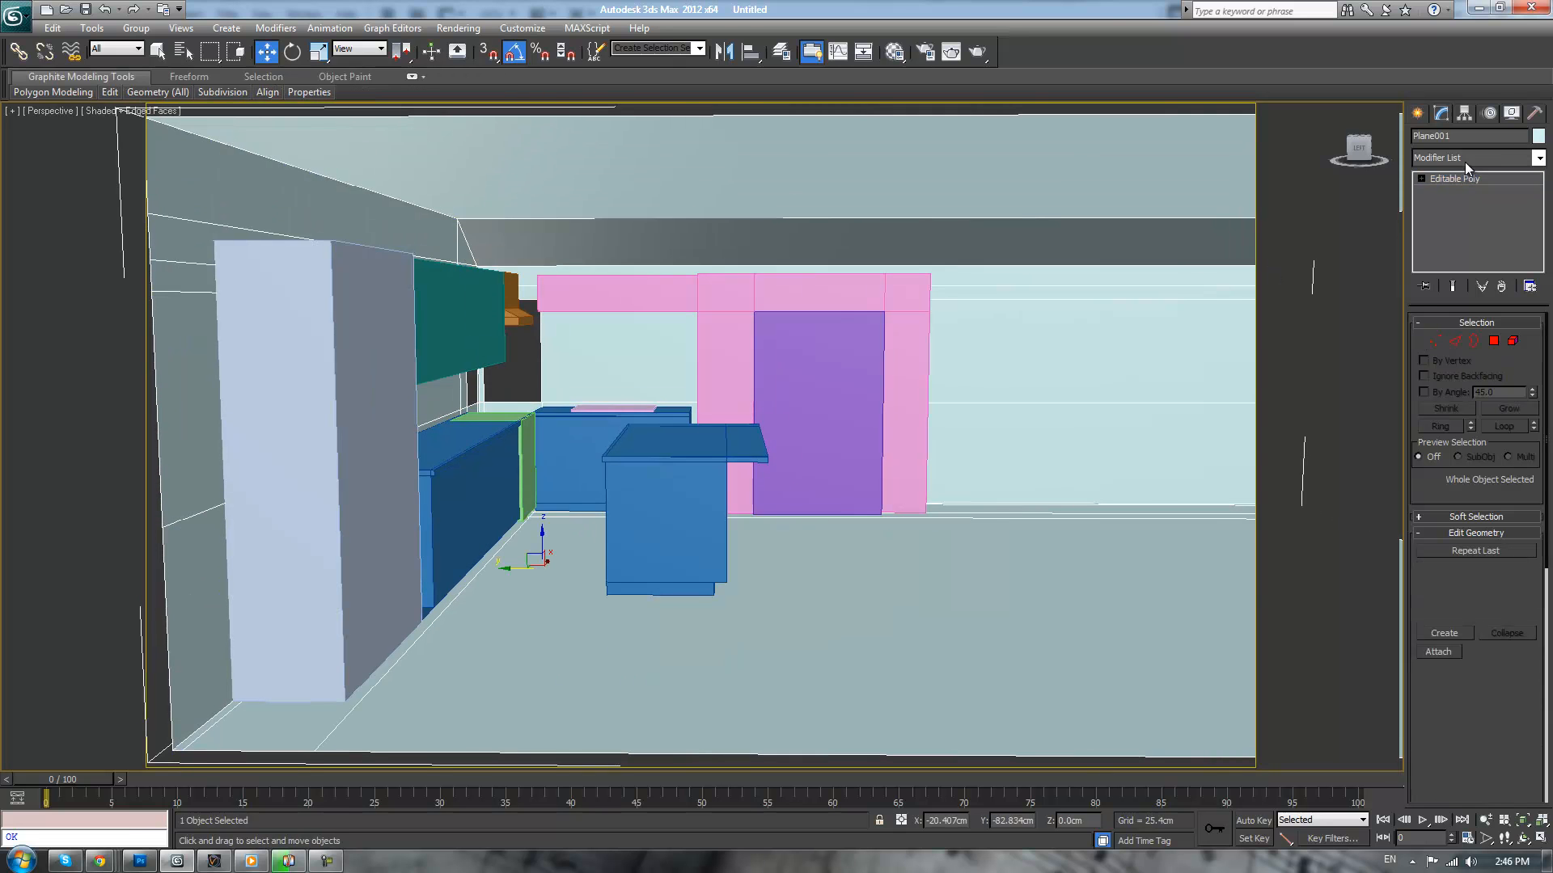
pyautogui.doubleClick(1460, 136)
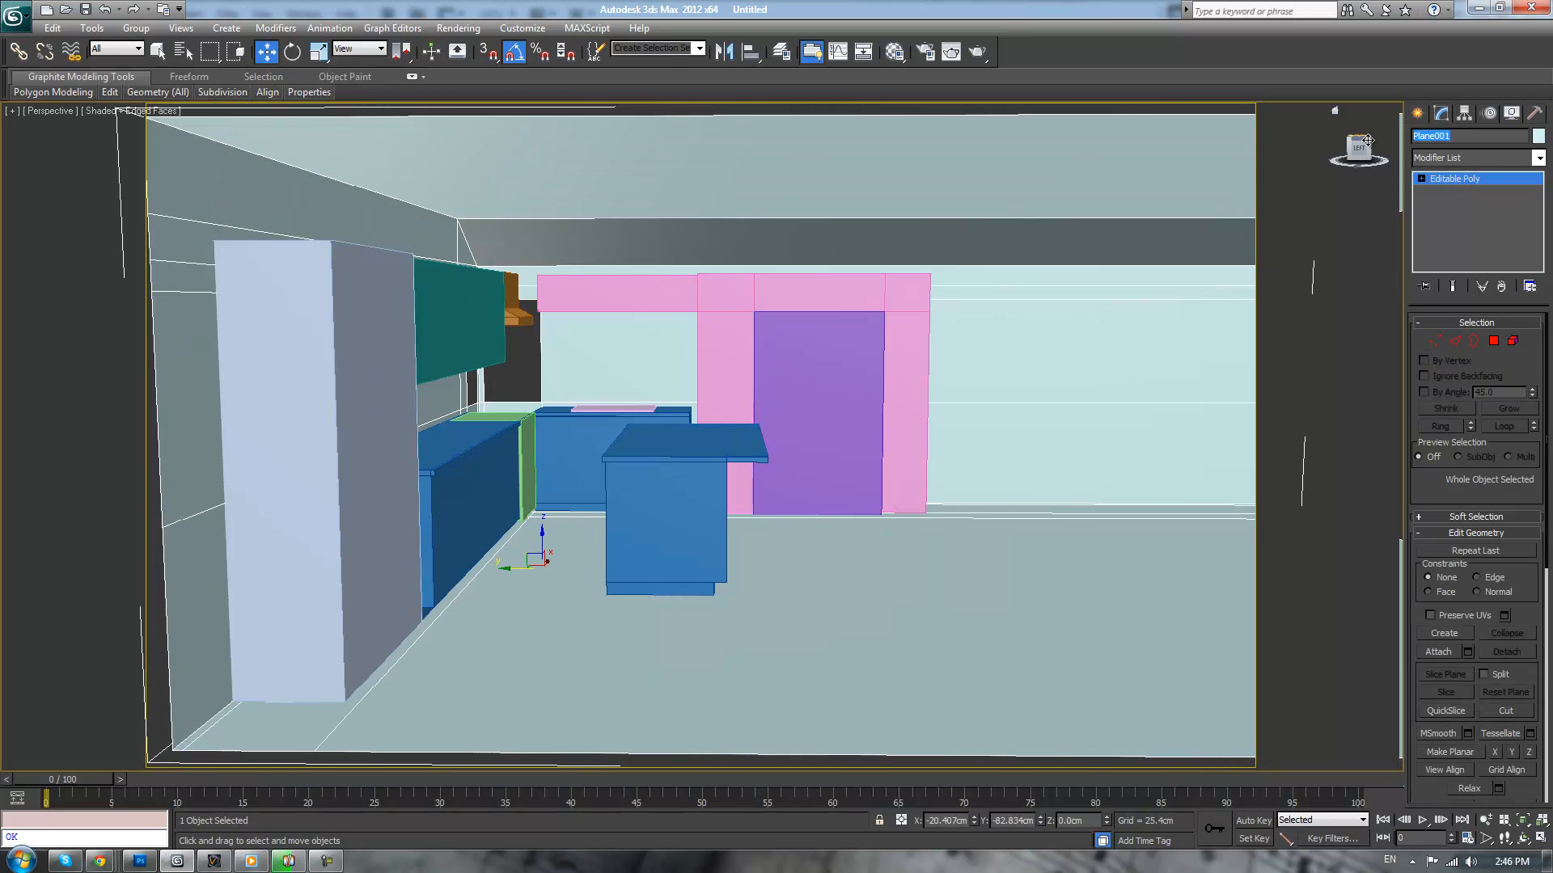
pyautogui.write('Wall')
pyautogui.scroll(-10, 694, 243)
pyautogui.click(1091, 219)
pyautogui.keyDown('alt'); pyautogui.moveTo(1091, 218); pyautogui.dragTo(909, 217, button='middle'); pyautogui.keyUp('alt')
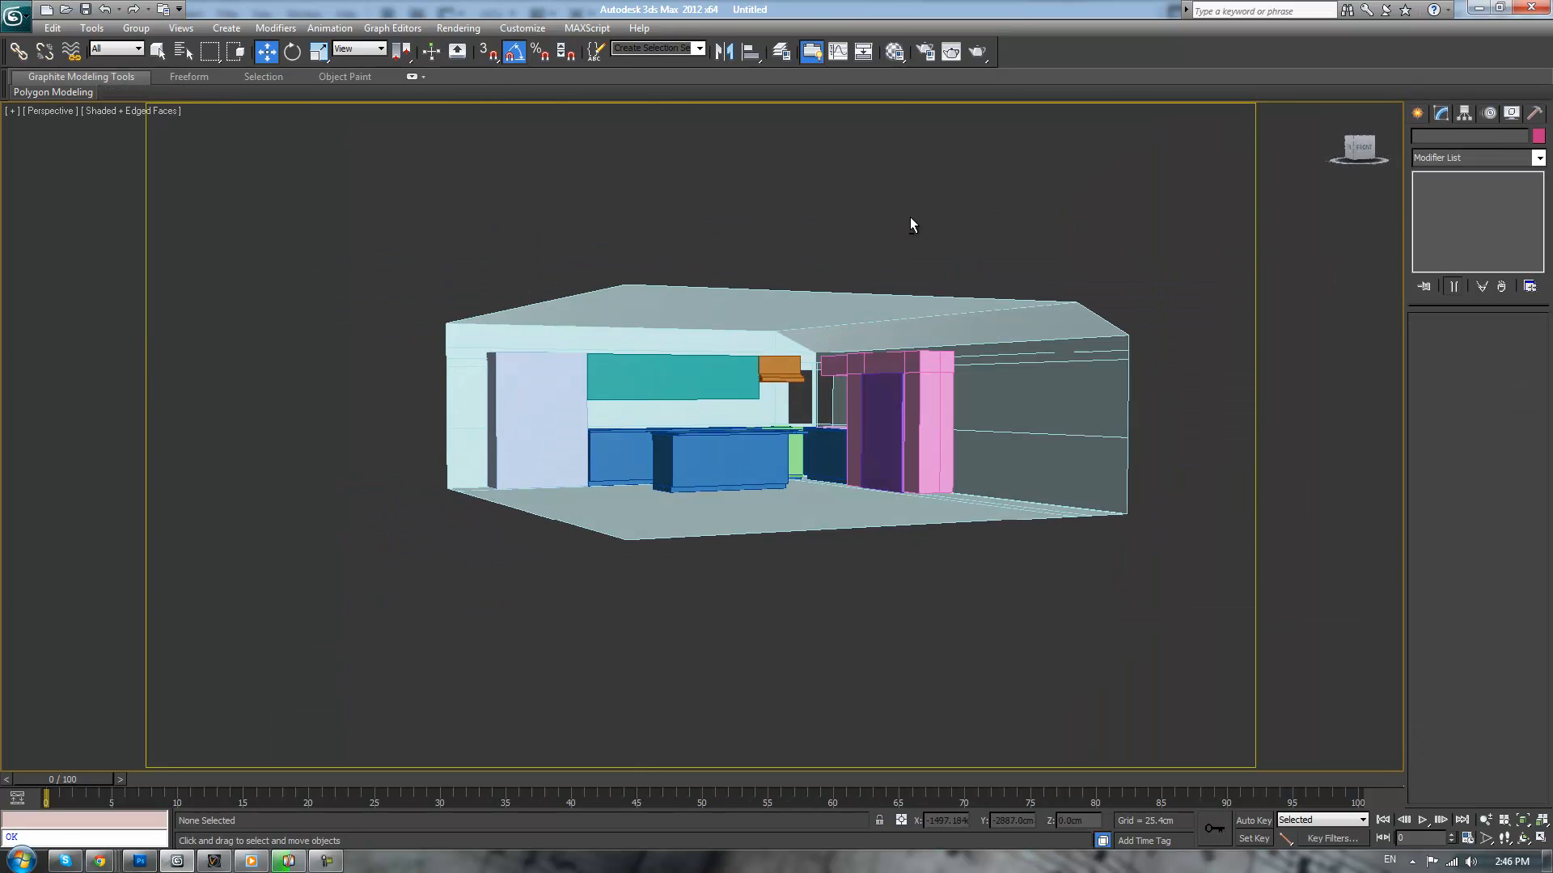
pyautogui.scroll(8, 910, 217)
pyautogui.keyDown('alt'); pyautogui.moveTo(830, 302); pyautogui.dragTo(742, 359, button='middle'); pyautogui.keyUp('alt')
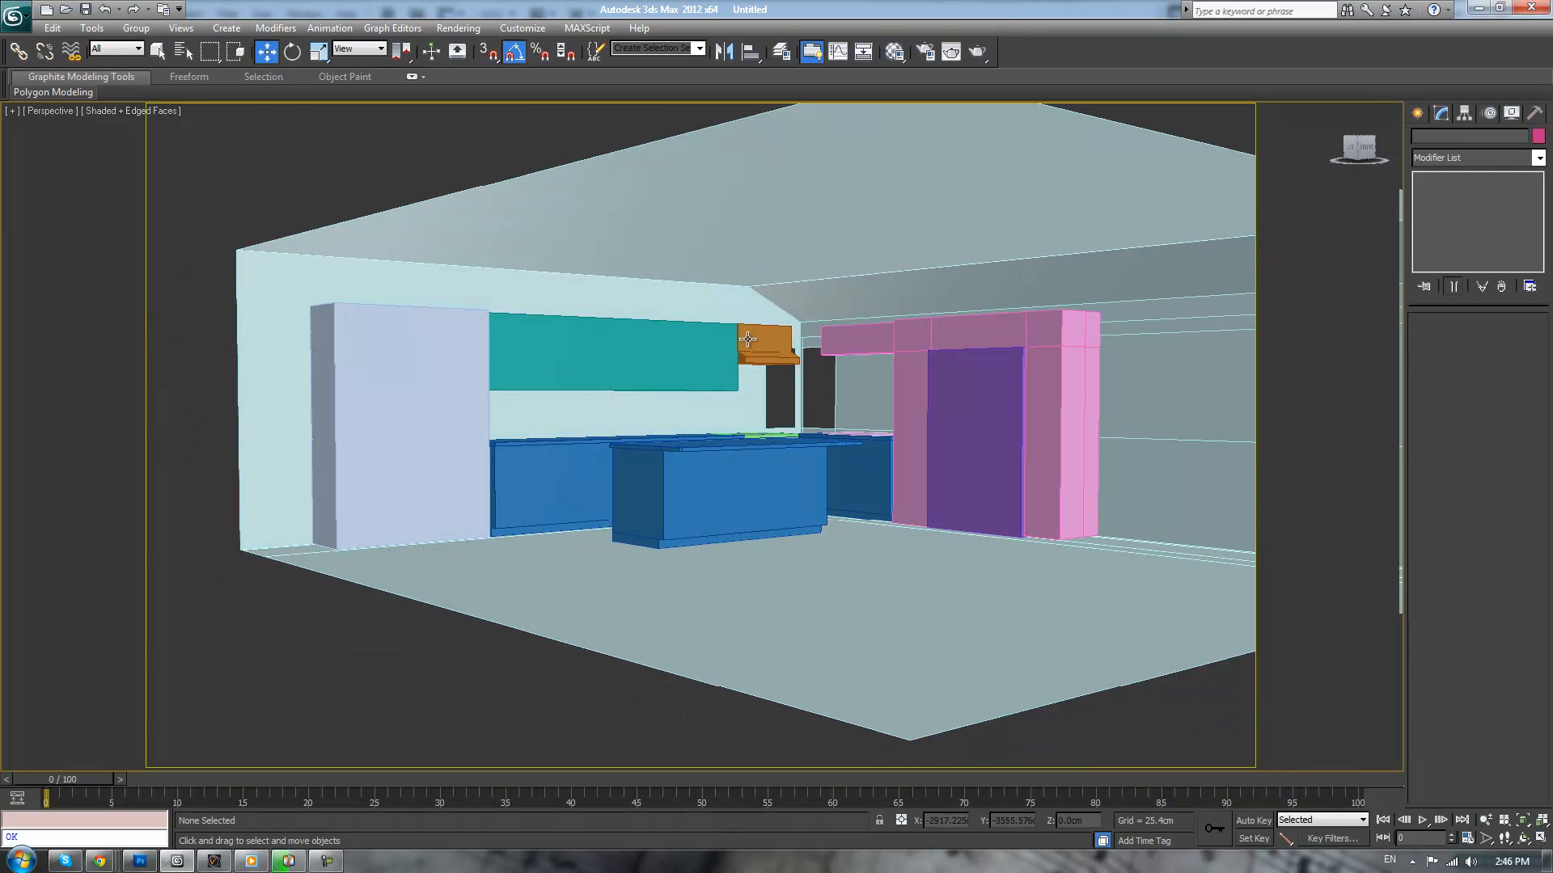